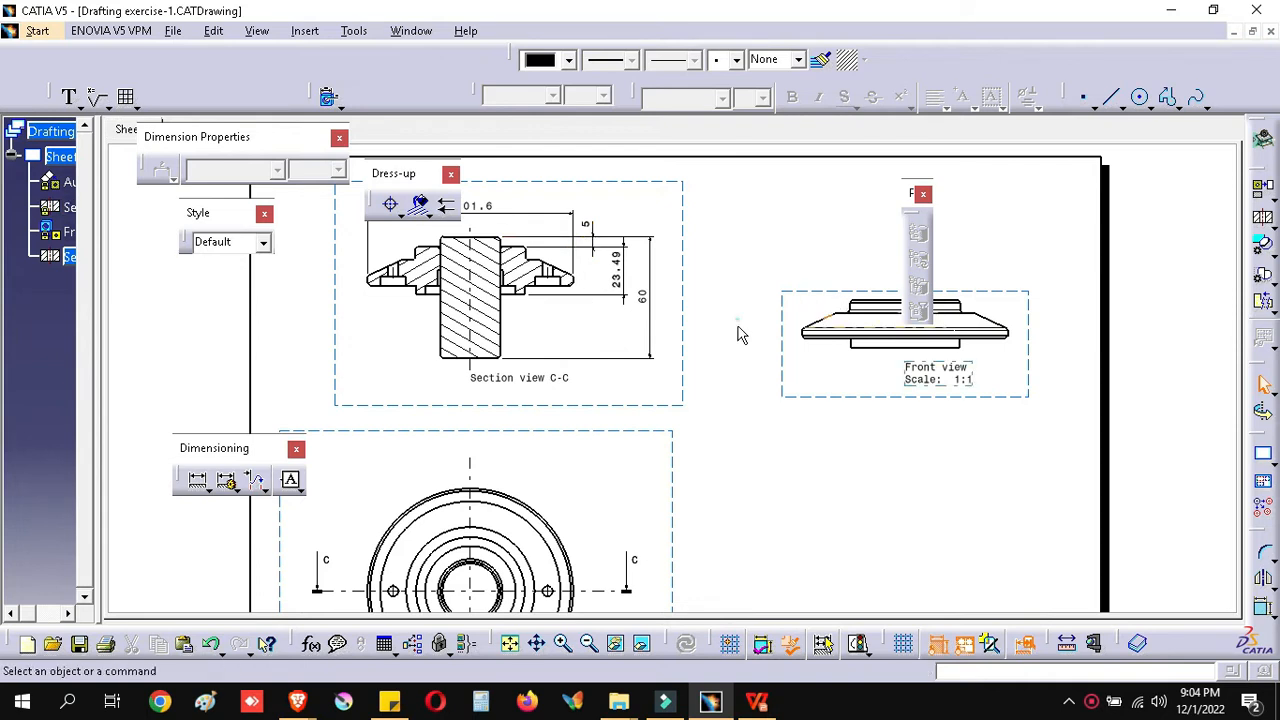
Step: Move the Section view C-C frame down the sheet, closer to the circular auxiliary view
middle_click_drag(746, 388, 734, 423)
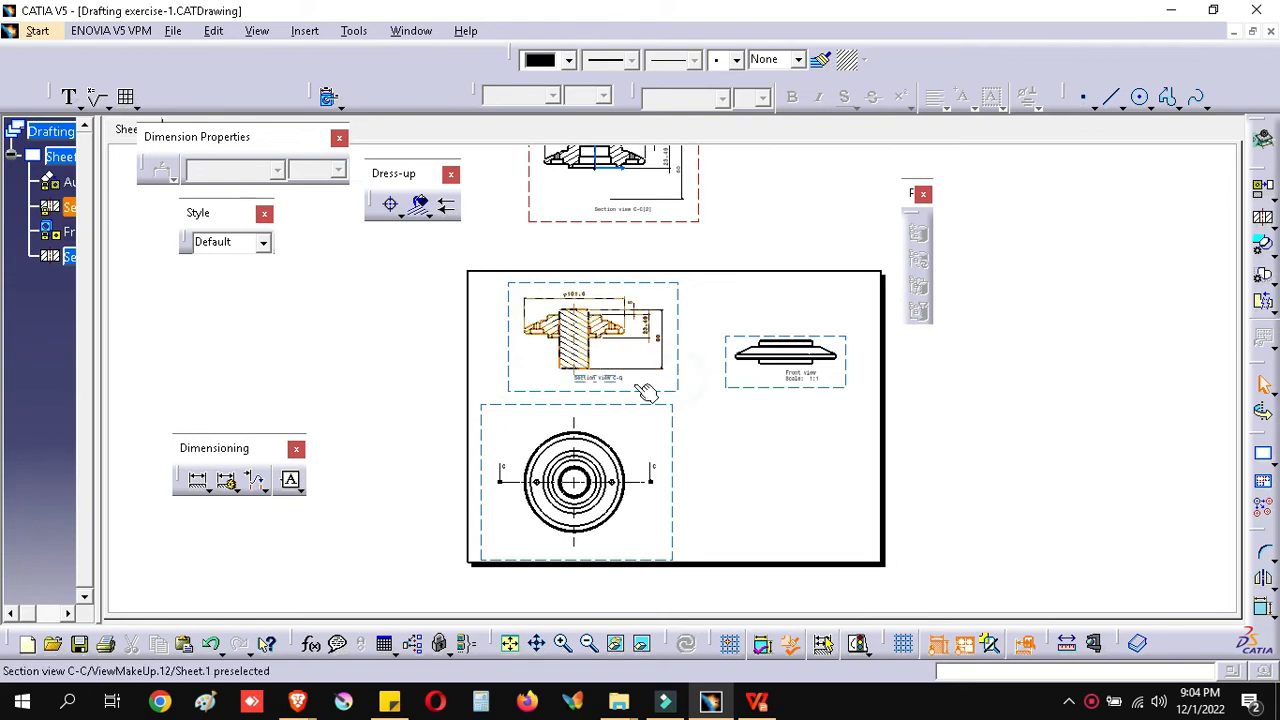
left_click_drag(634, 390, 633, 413)
left_click(729, 461)
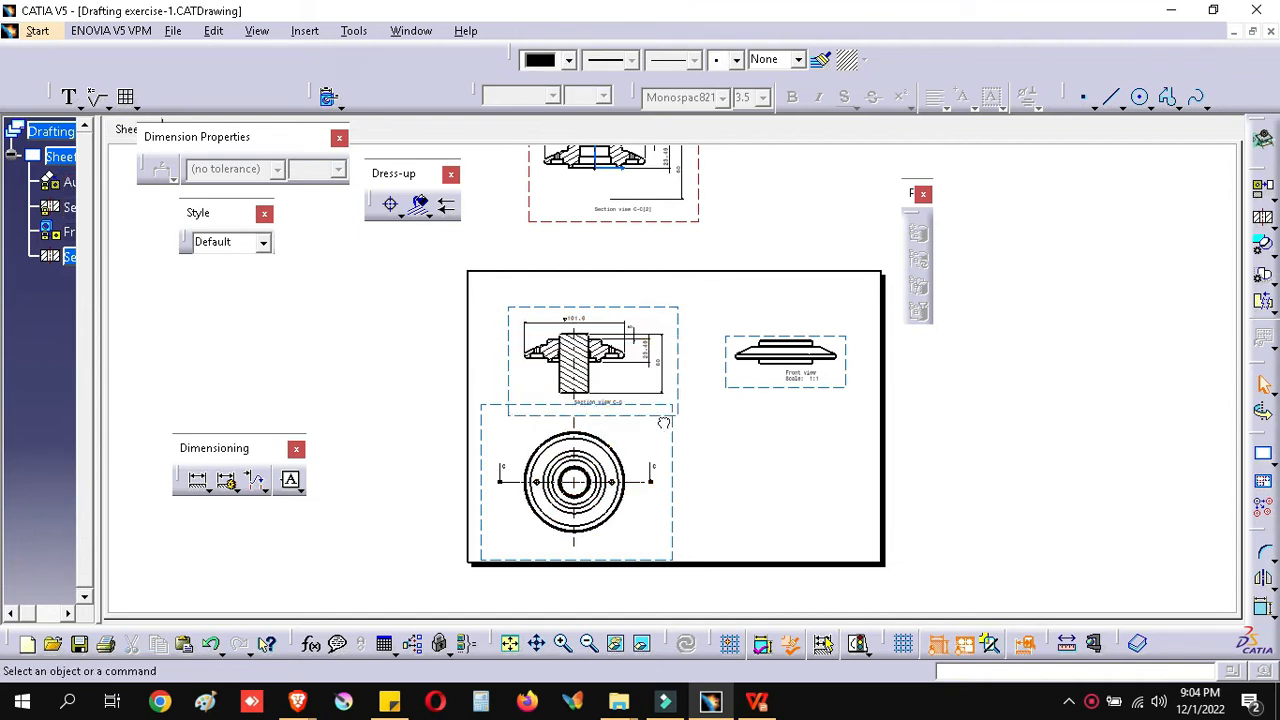
left_click(718, 449)
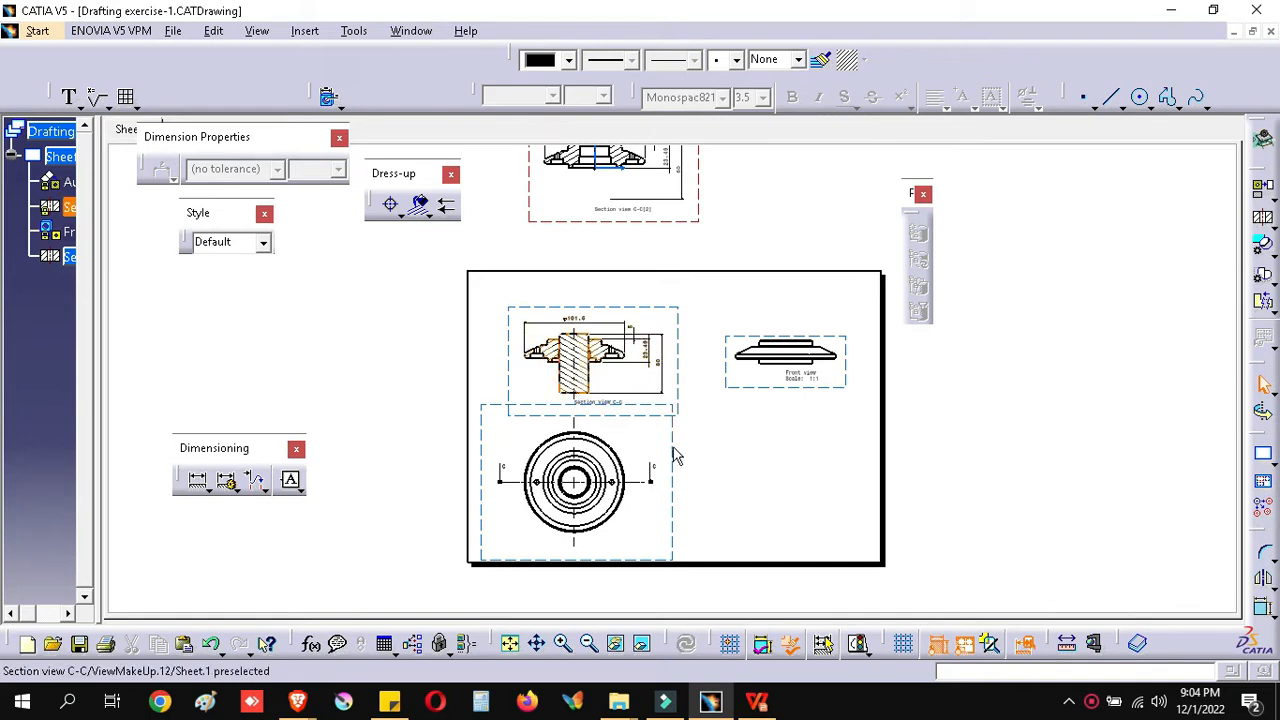
Step: Reposition Auxiliary view B together with its linked Section view C-C slightly up and left on the sheet
left_click(700, 437)
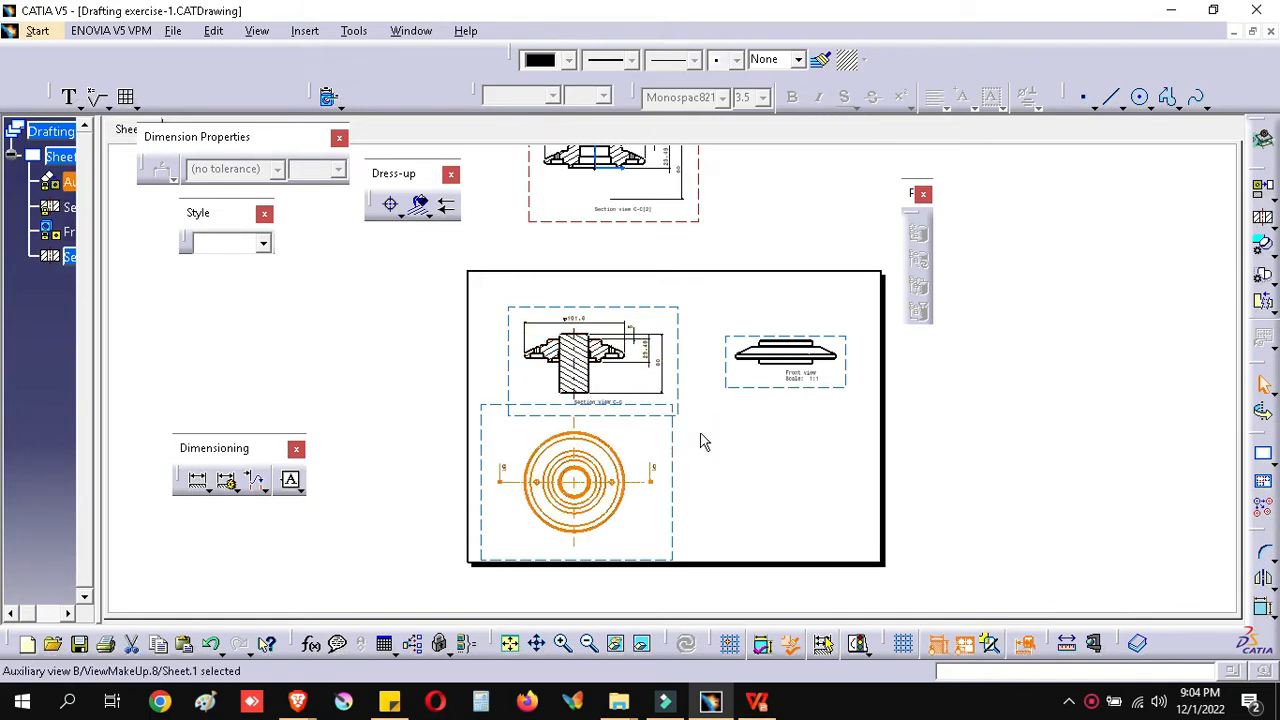
left_click(722, 434)
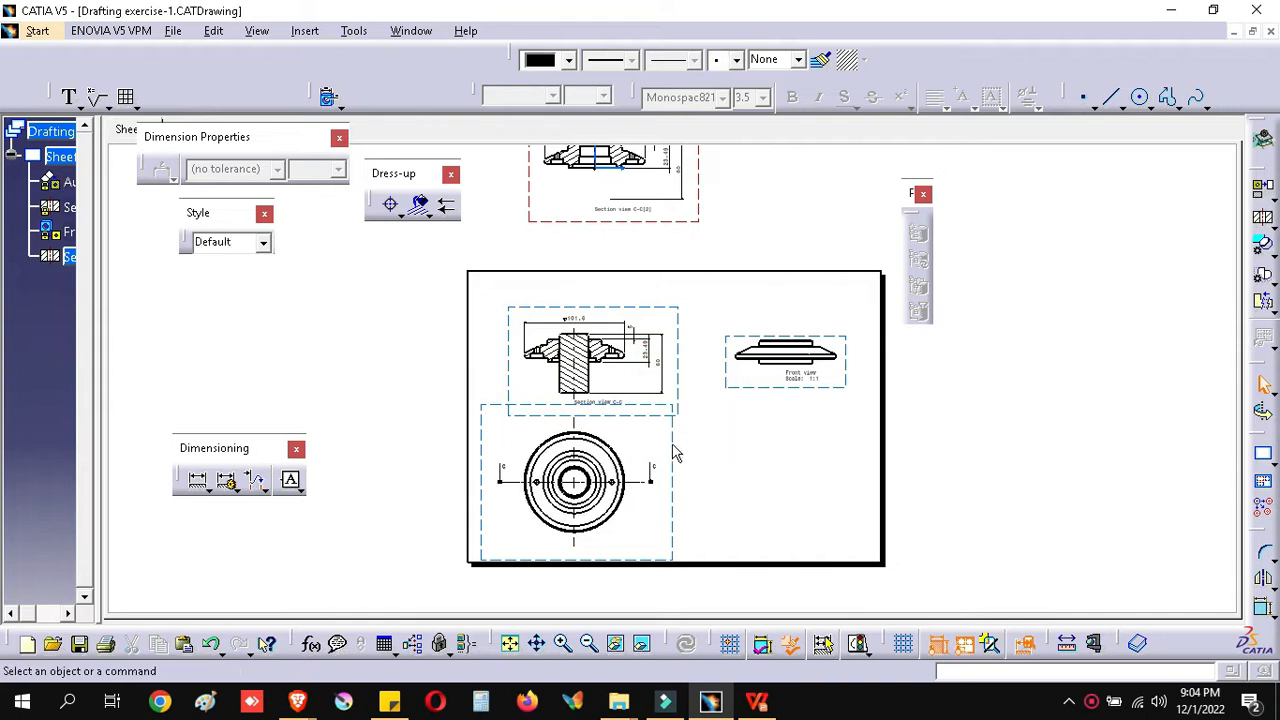
left_click(674, 443)
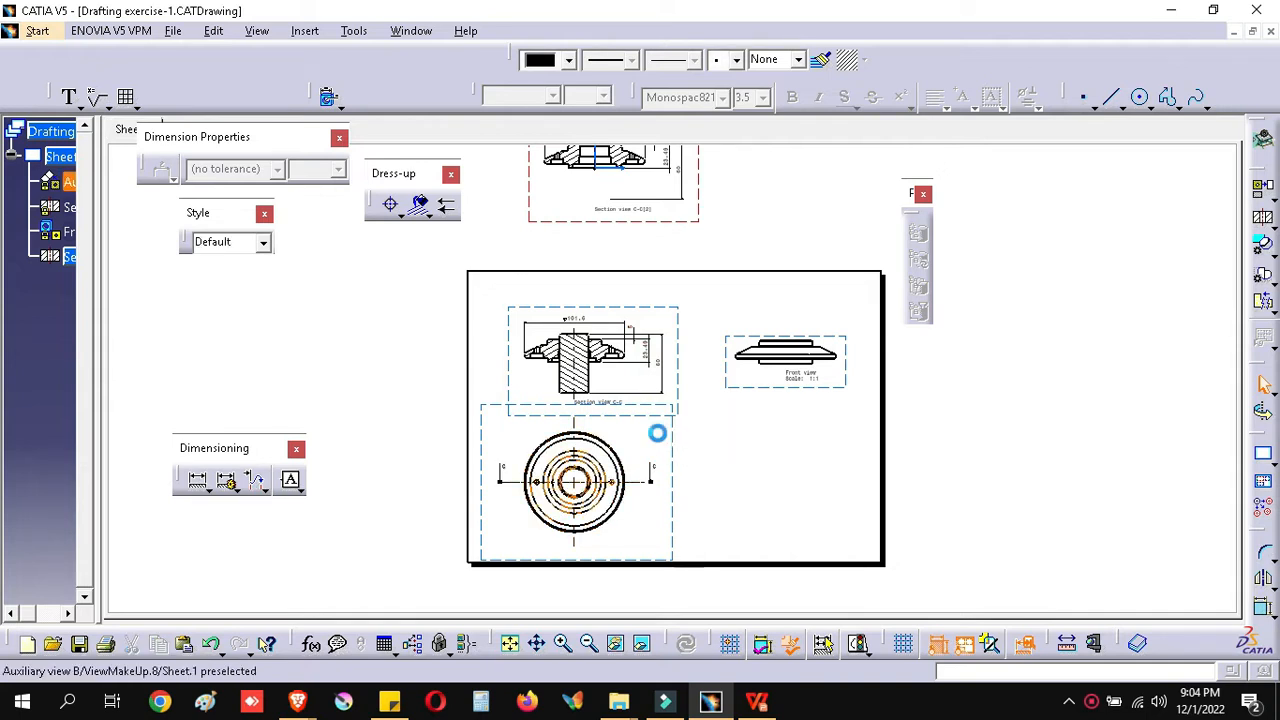
mouse_move(648, 431)
left_mouse_down()
mouse_move(637, 429)
mouse_move(652, 424)
left_mouse_up()
left_click(720, 451)
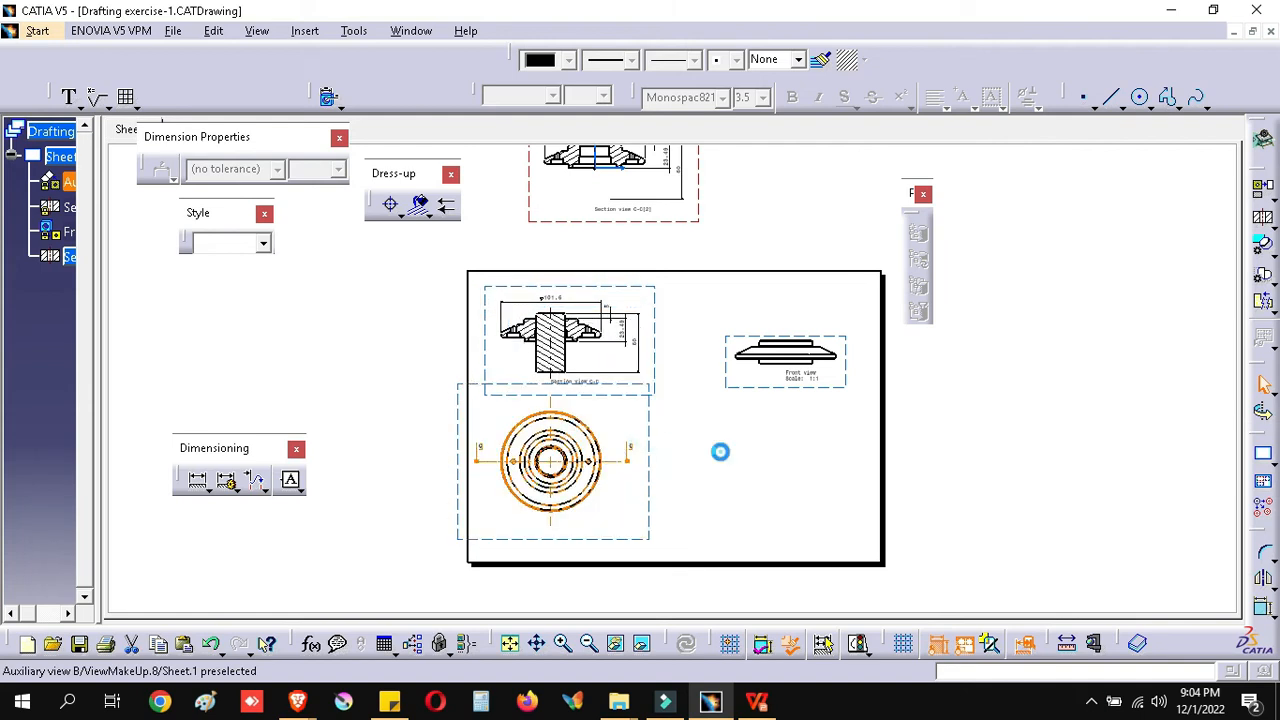
mouse_move(719, 457)
middle_mouse_down("ctrl")
mouse_move(732, 372)
mouse_move(830, 453)
middle_mouse_up("ctrl")
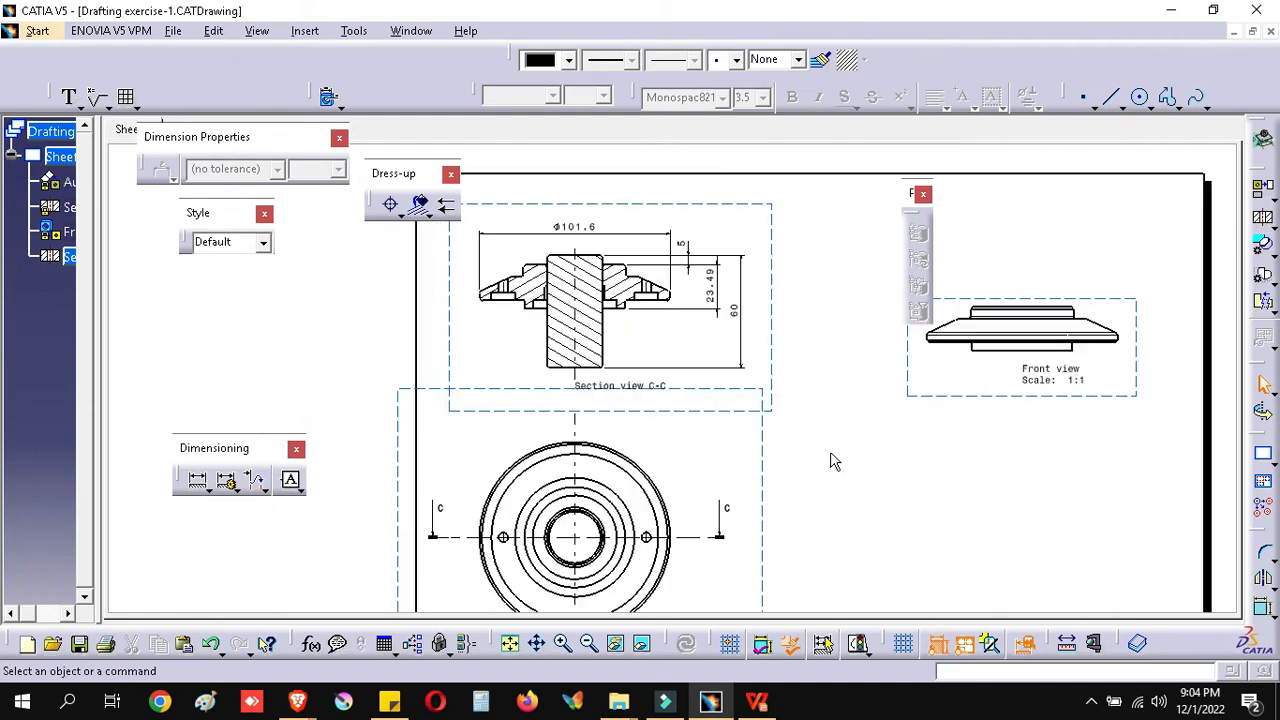
Step: Try to open the C-C section callout line in Auxiliary view B for editing
left_click(462, 540)
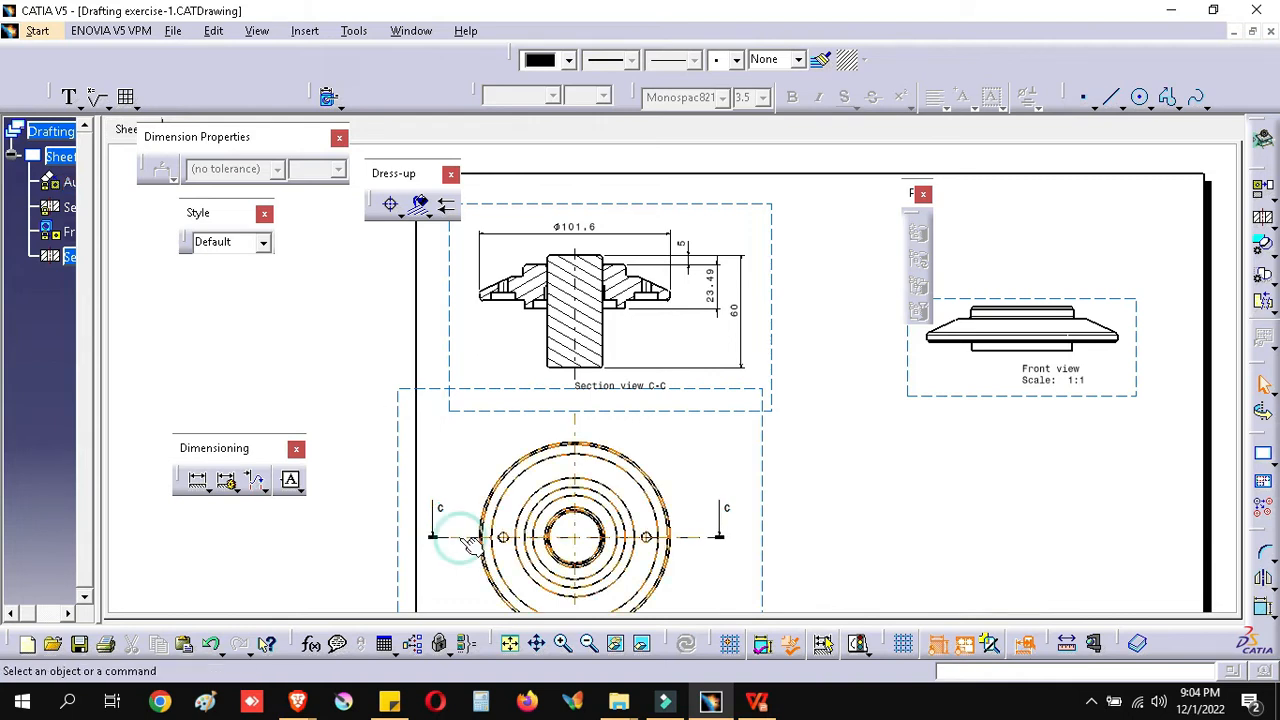
double_click(462, 540)
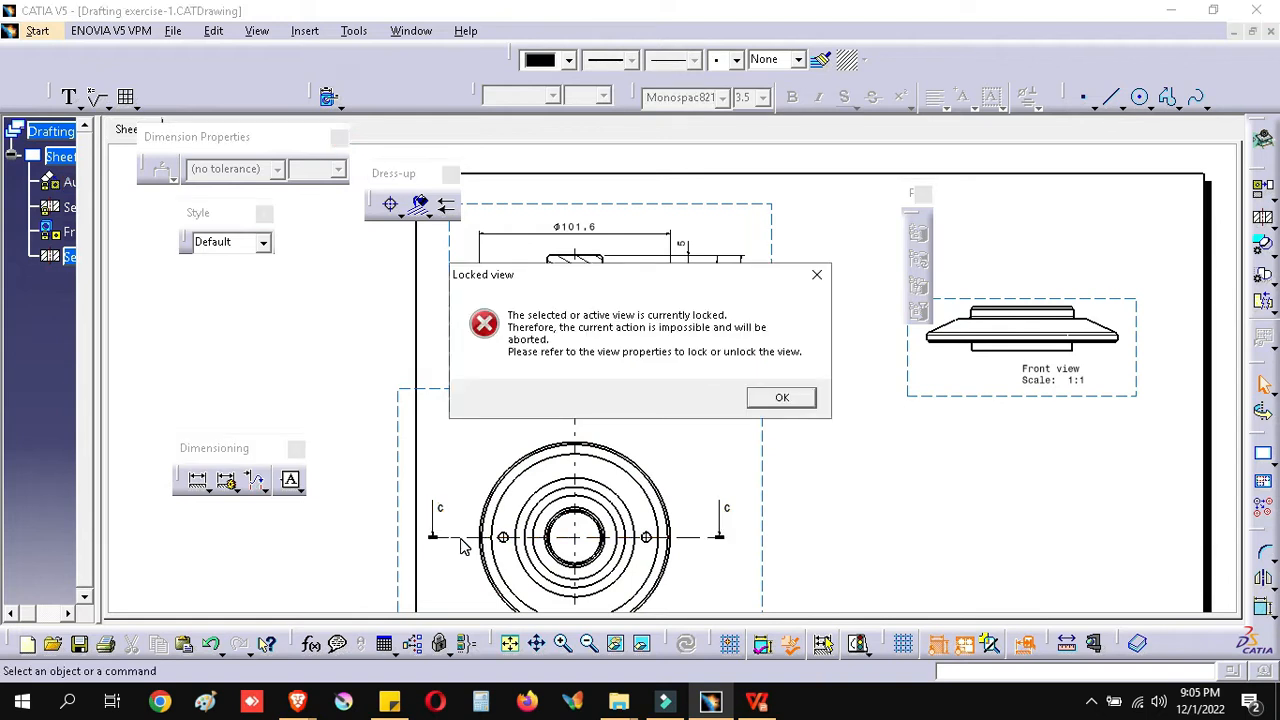
left_click(780, 397)
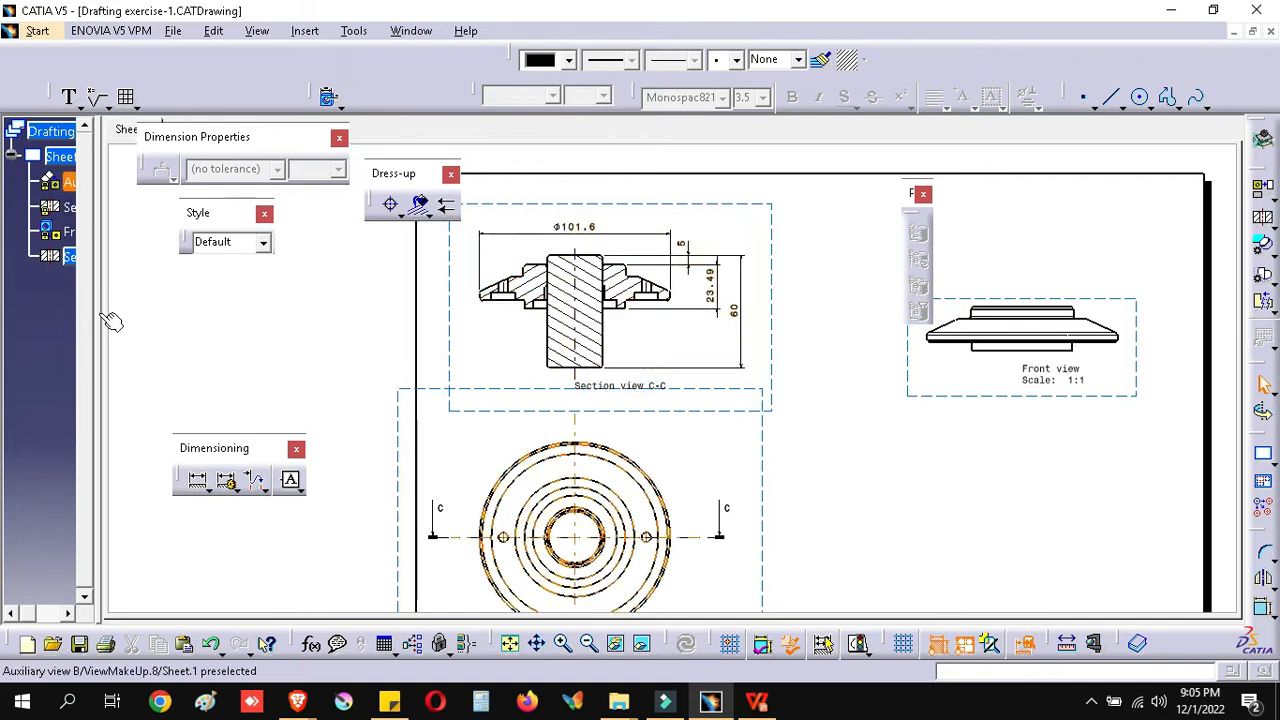
Step: Widen the specification tree and check the open CATIA documents and the files in the Cat Work folder in File Explorer
left_click_drag(97, 313, 188, 330)
left_click(413, 31)
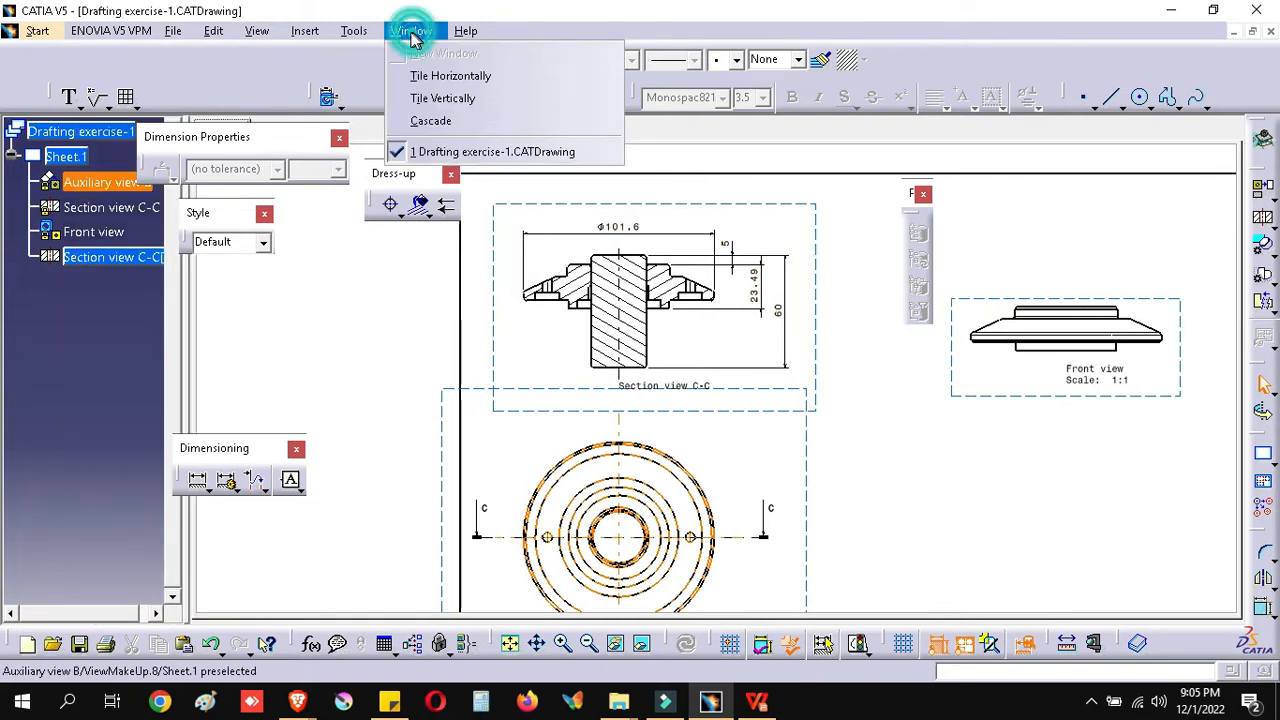
left_click(346, 314)
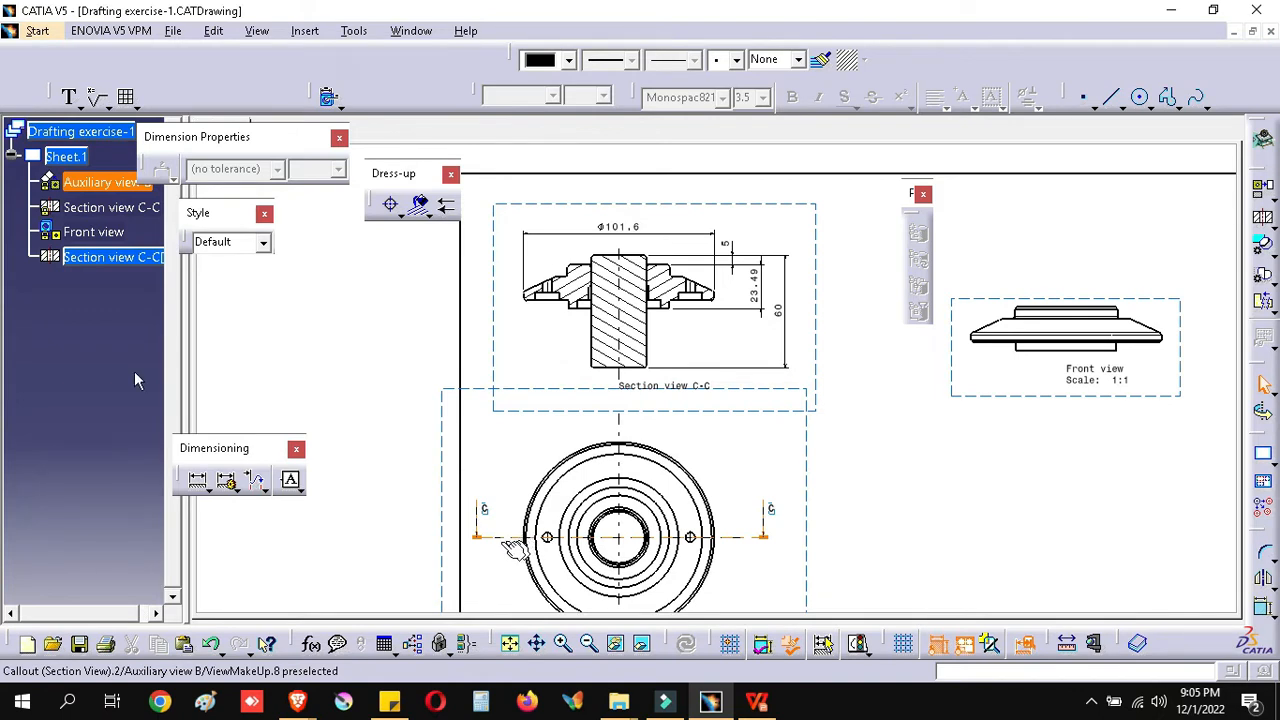
left_click(411, 31)
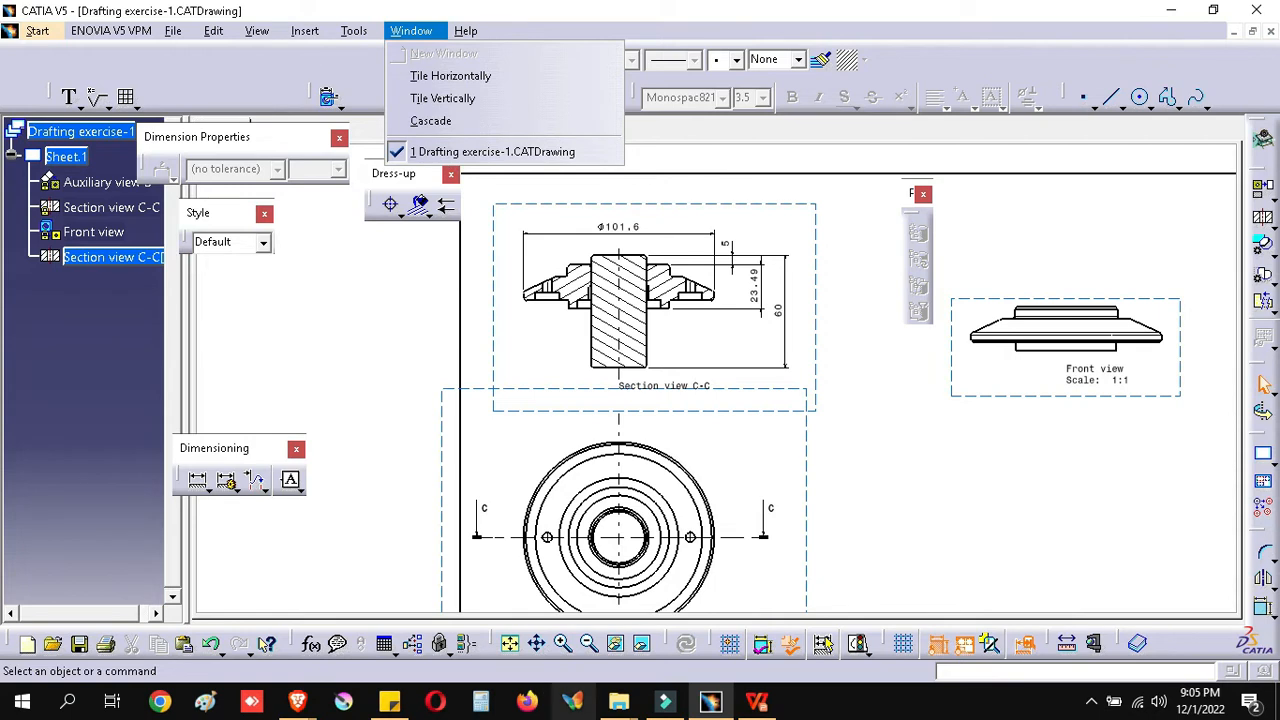
left_click(619, 702)
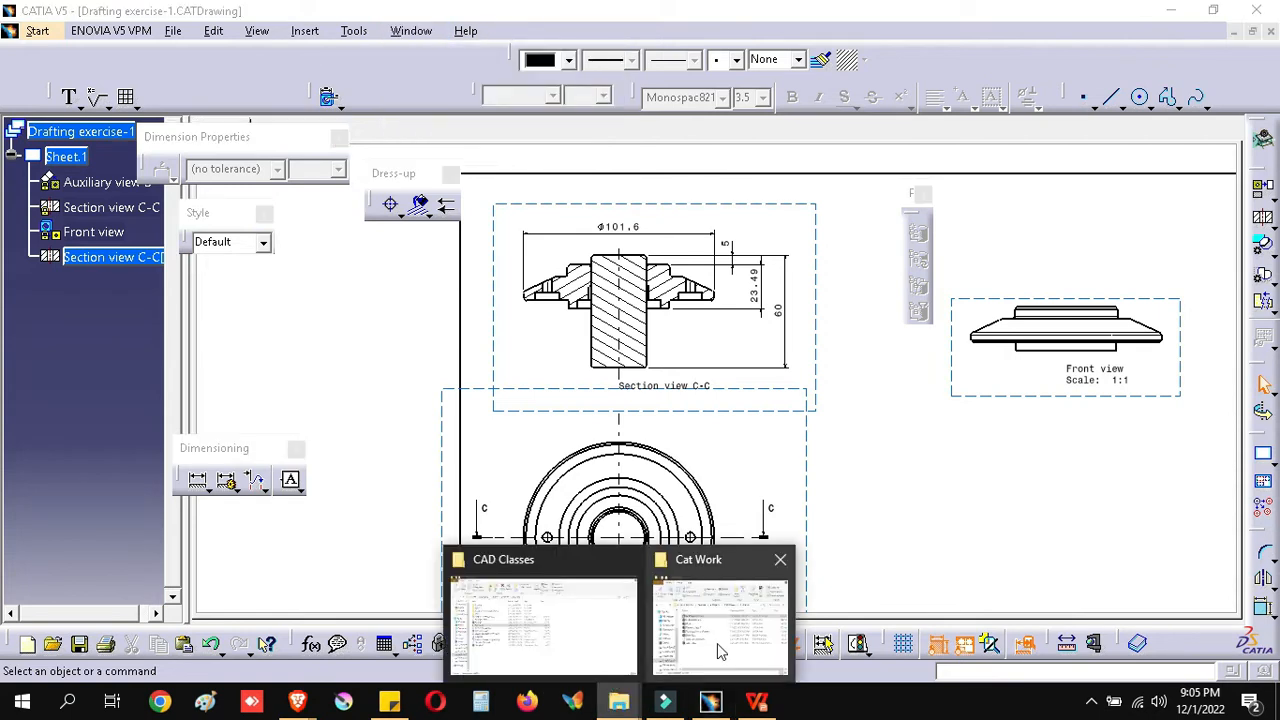
left_click(717, 643)
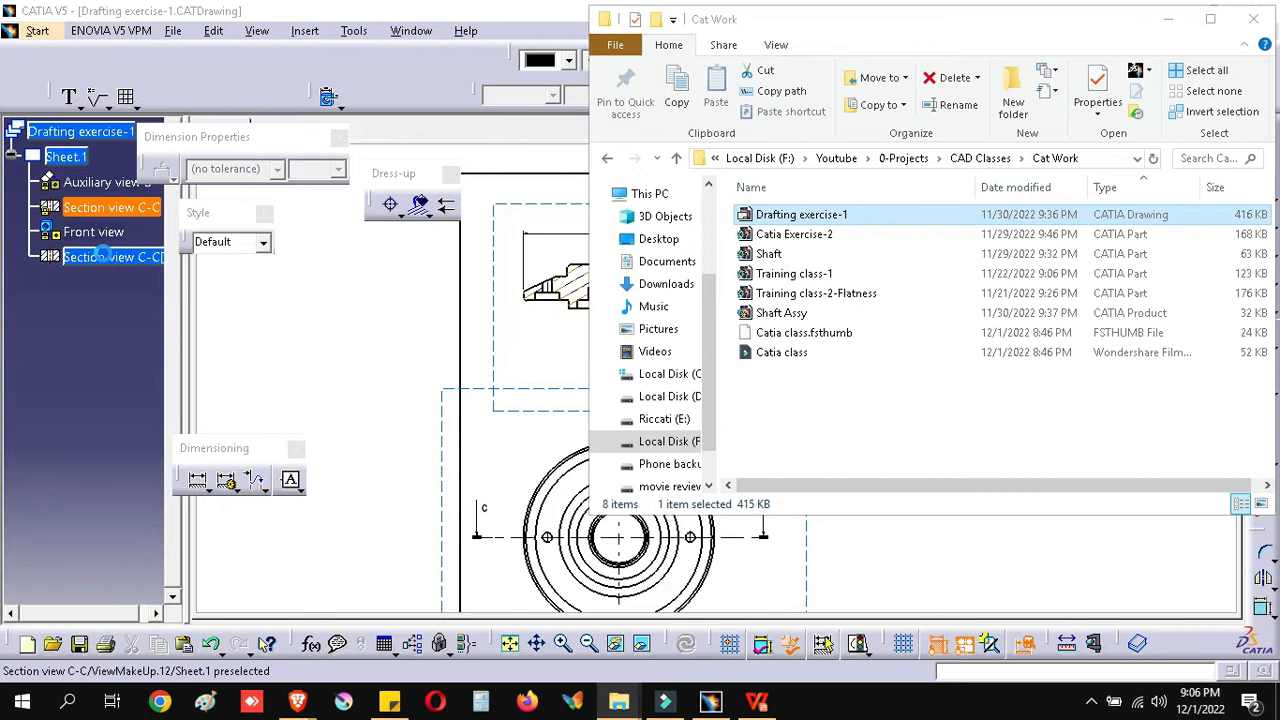
Step: Back in CATIA, inspect the links of Section view C-C[2] and Front view, and open the linked Shaft Assy.CATProduct
left_click(106, 260)
left_click(114, 261)
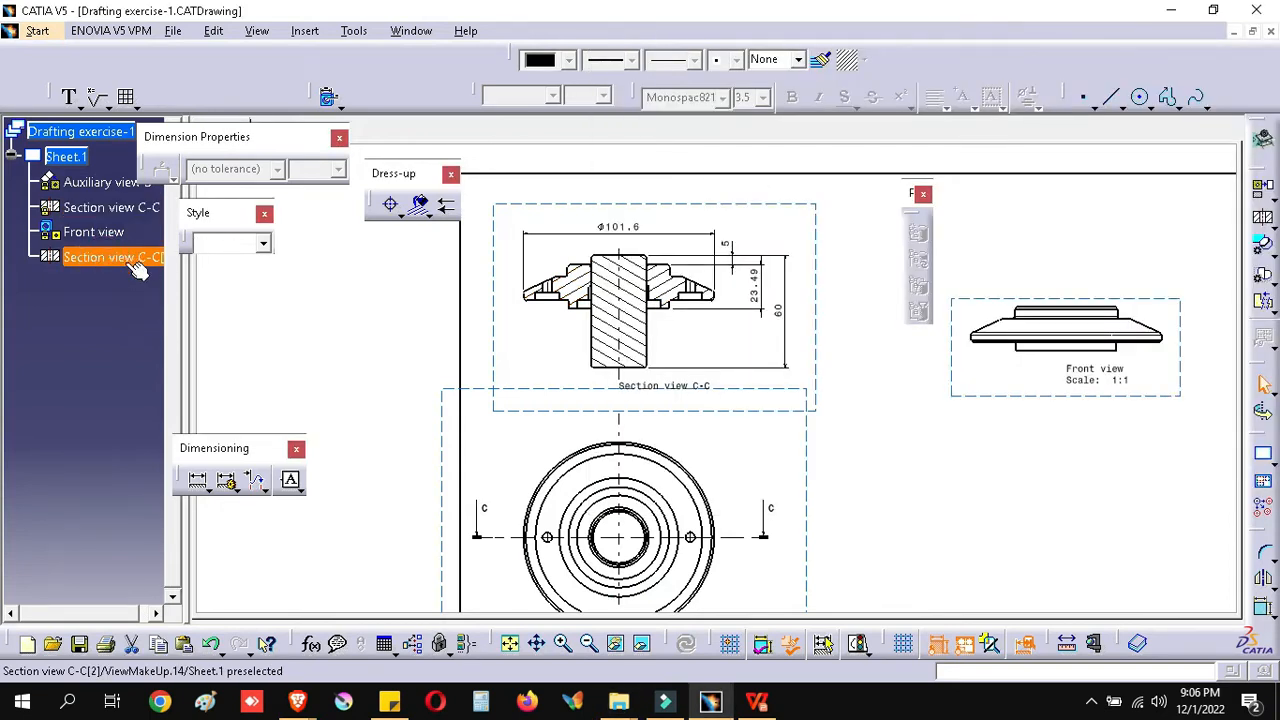
left_click(214, 31)
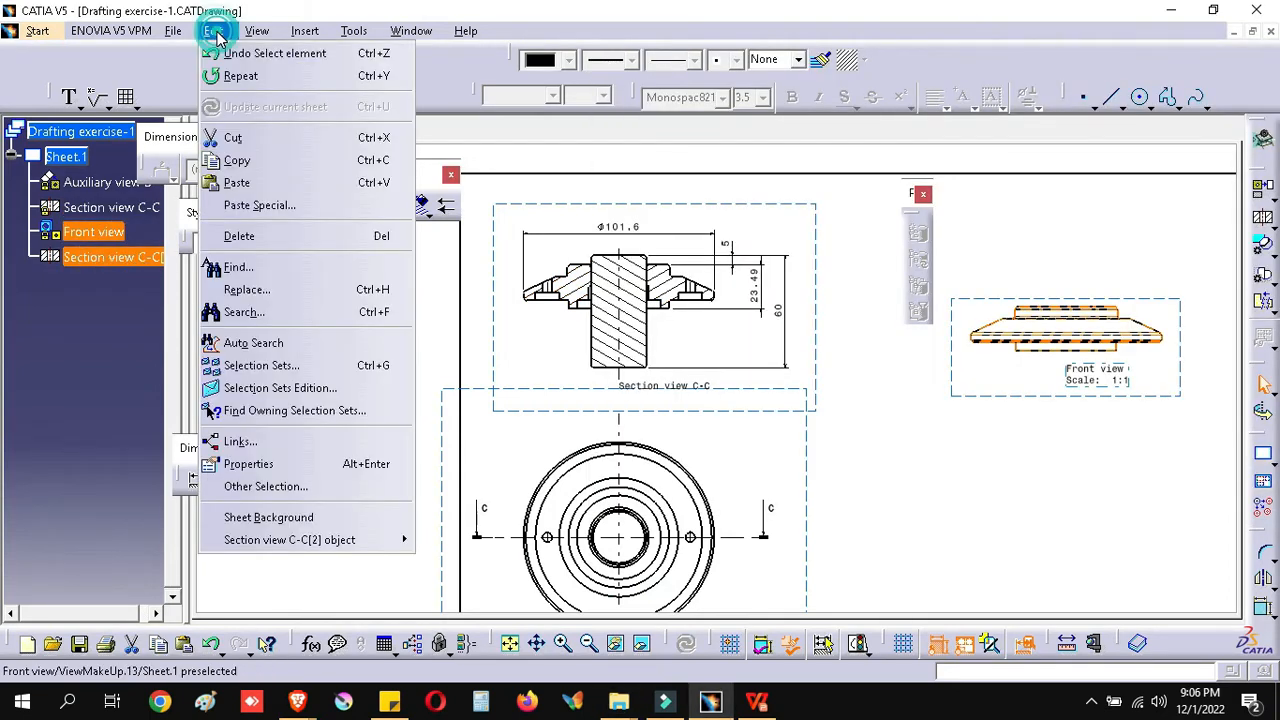
left_click(253, 438)
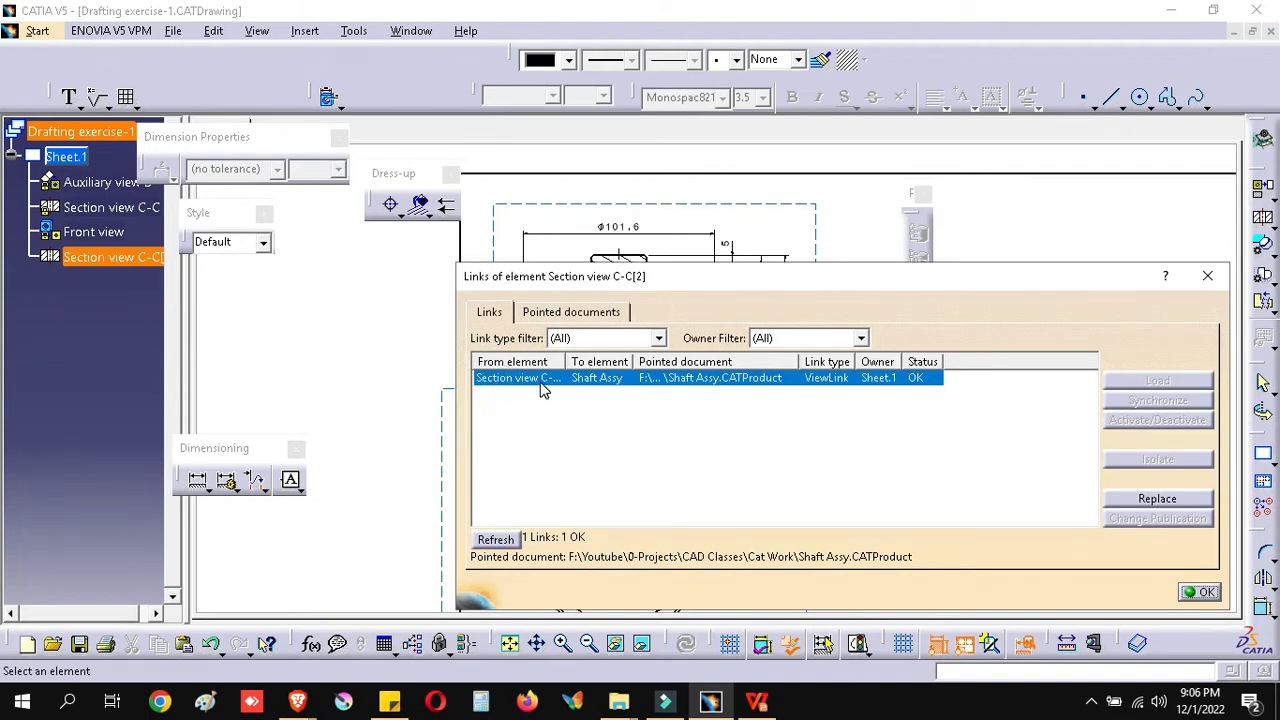
left_click(95, 236)
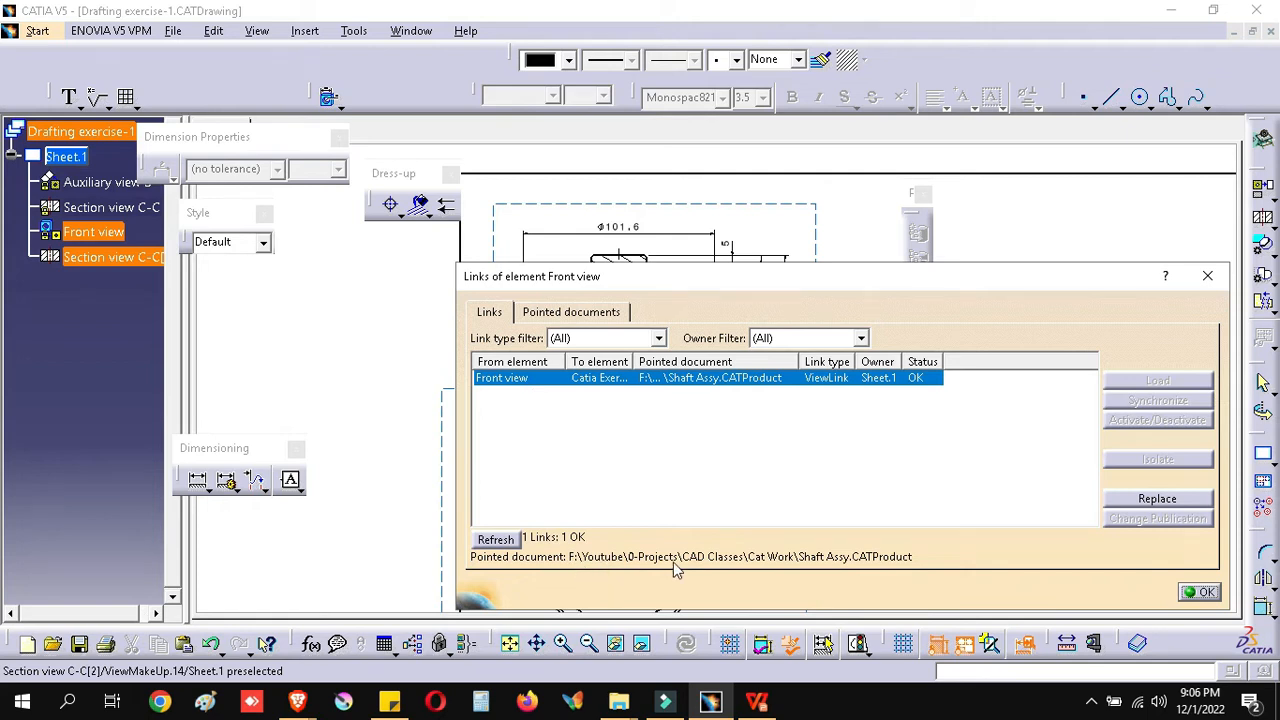
double_click(715, 385)
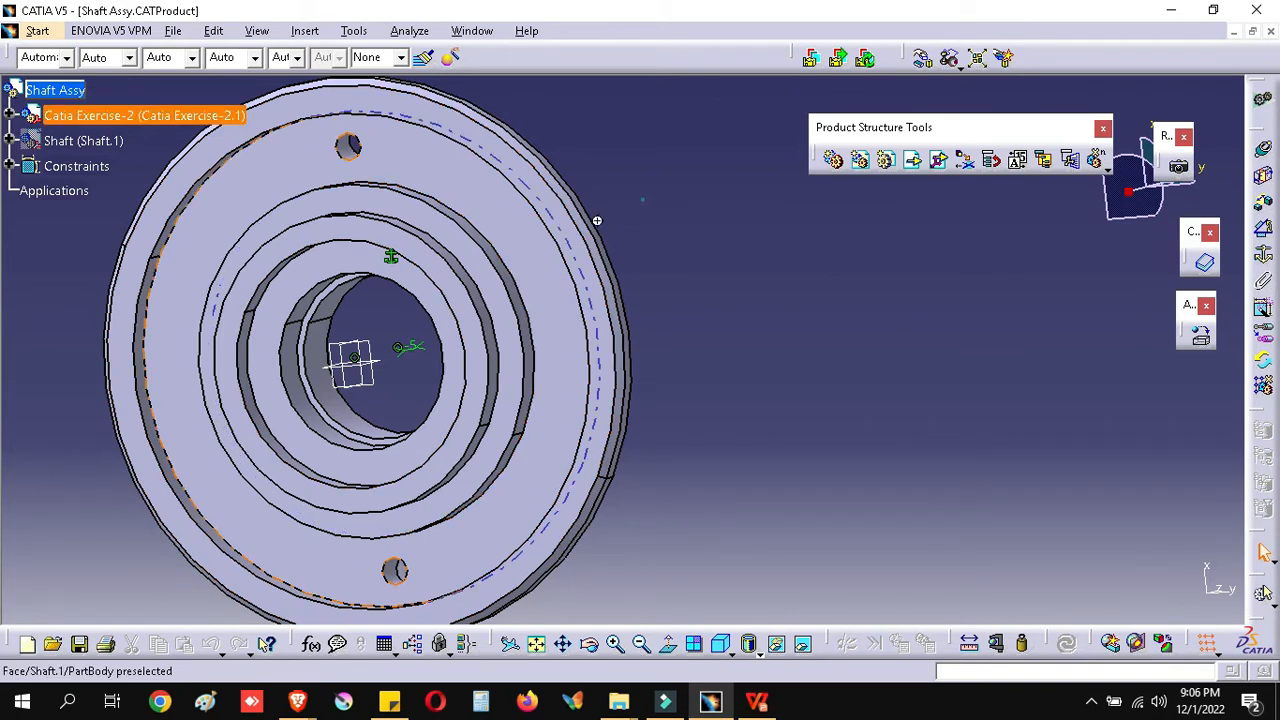
Step: Show the hidden Shaft (Shaft.1) component in the Shaft Assy product
middle_click_drag(565, 244, 383, 400)
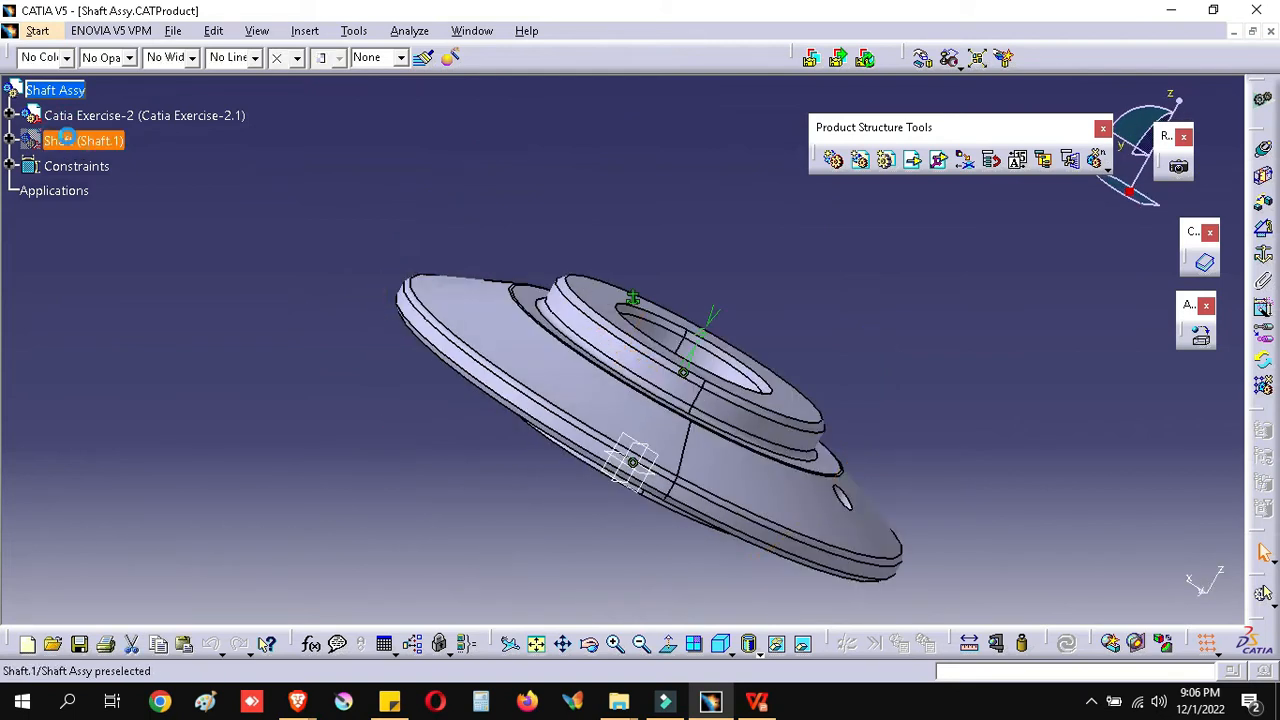
right_click(82, 141)
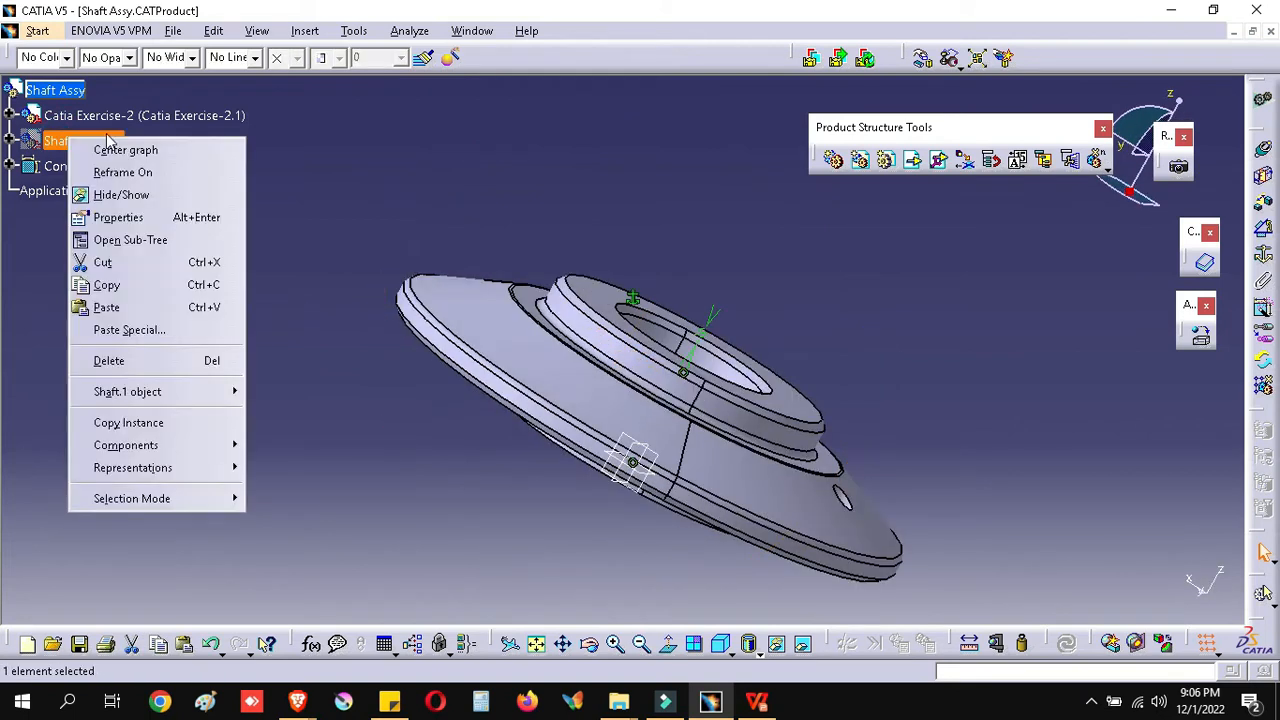
left_click(145, 197)
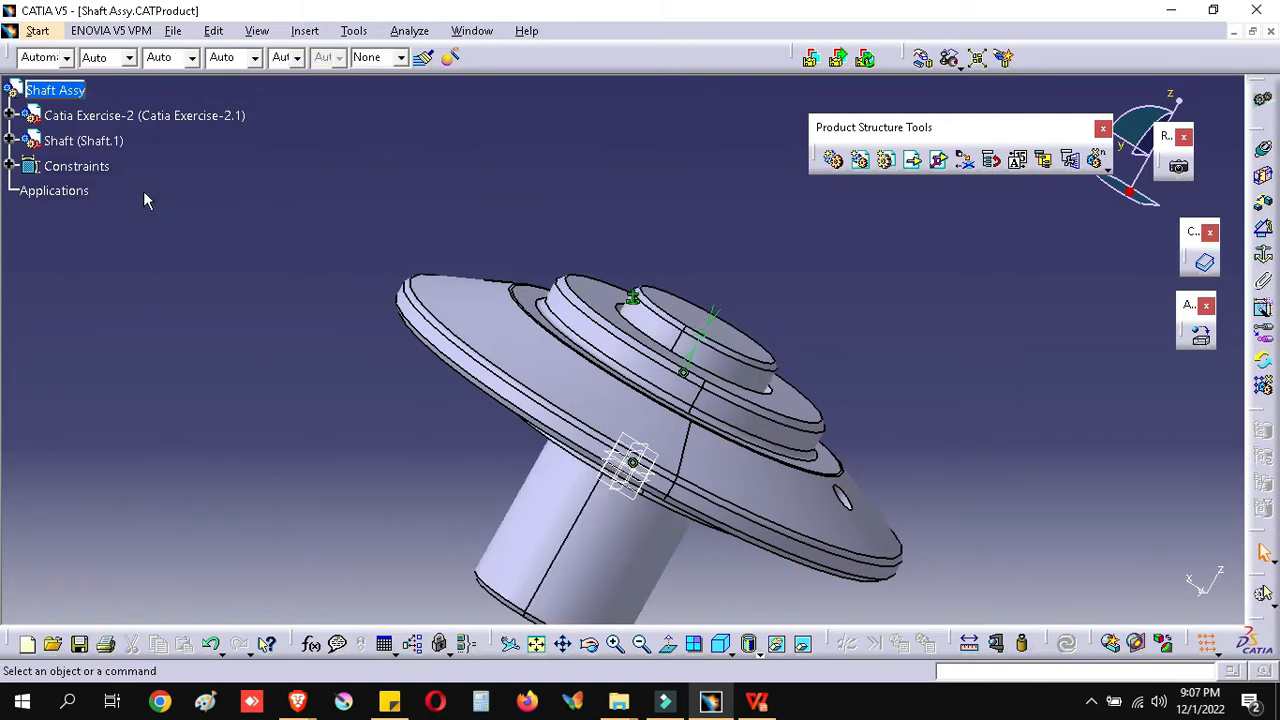
Step: Hide the Shaft (Shaft.1) component so only the Catia Exercise-2 part is displayed
left_click(67, 138)
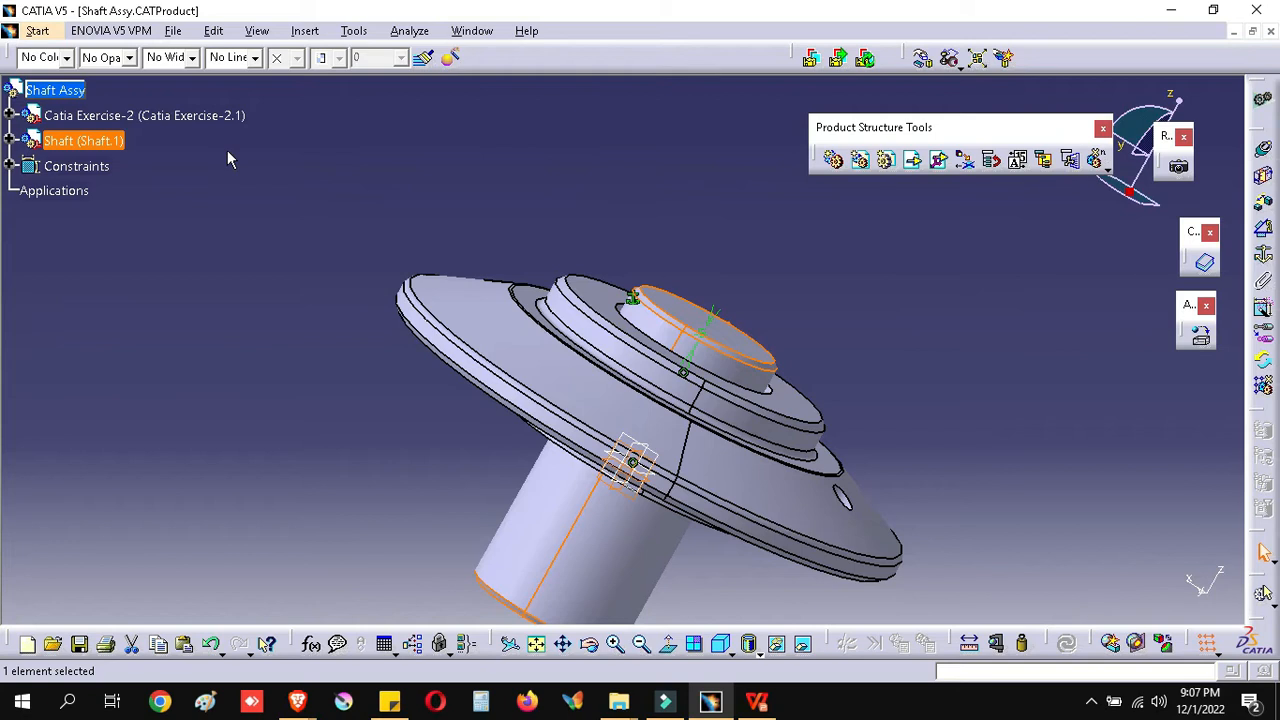
left_click(90, 145)
left_click(268, 215)
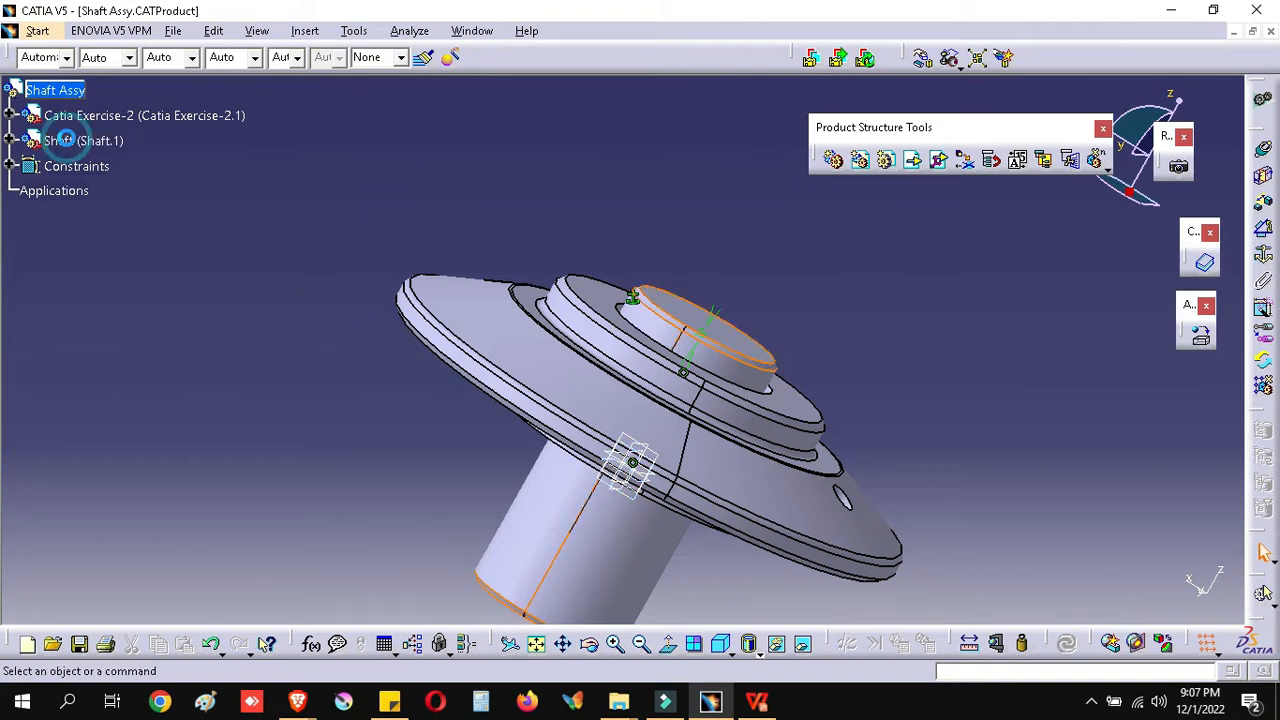
left_click(63, 140)
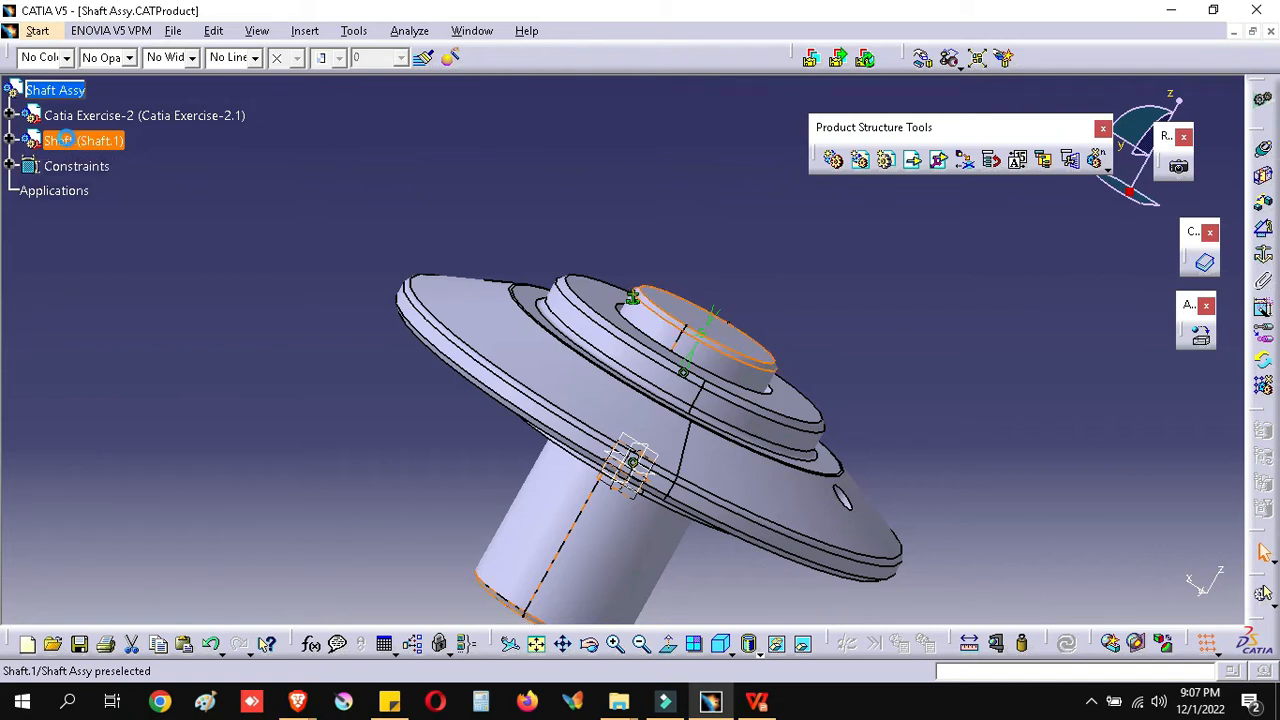
right_click(70, 146)
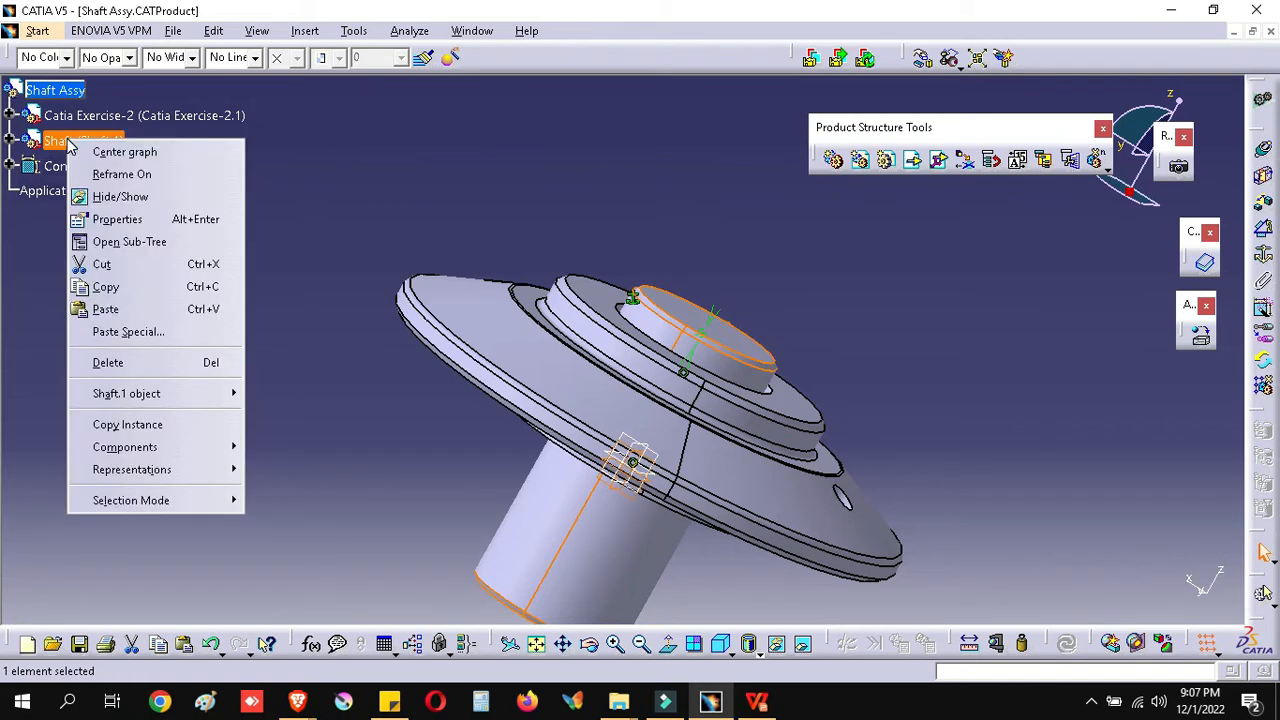
left_click(132, 199)
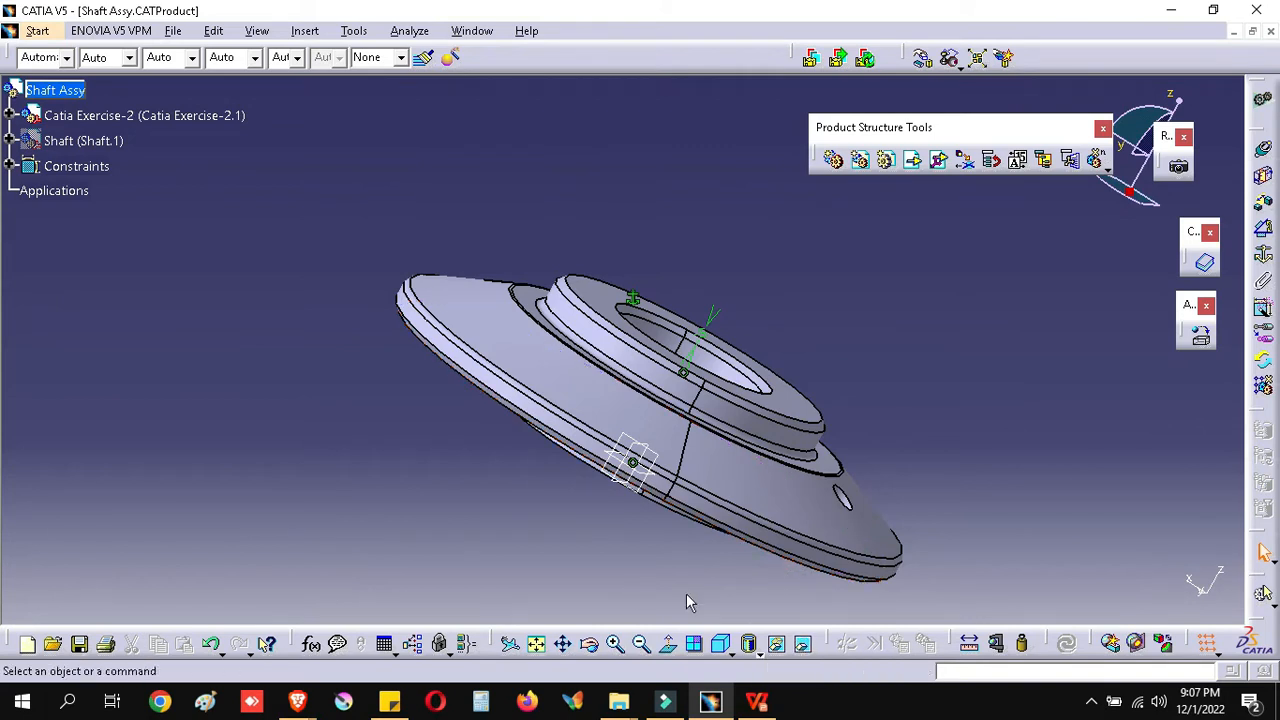
right_click(812, 650)
key("Escape")
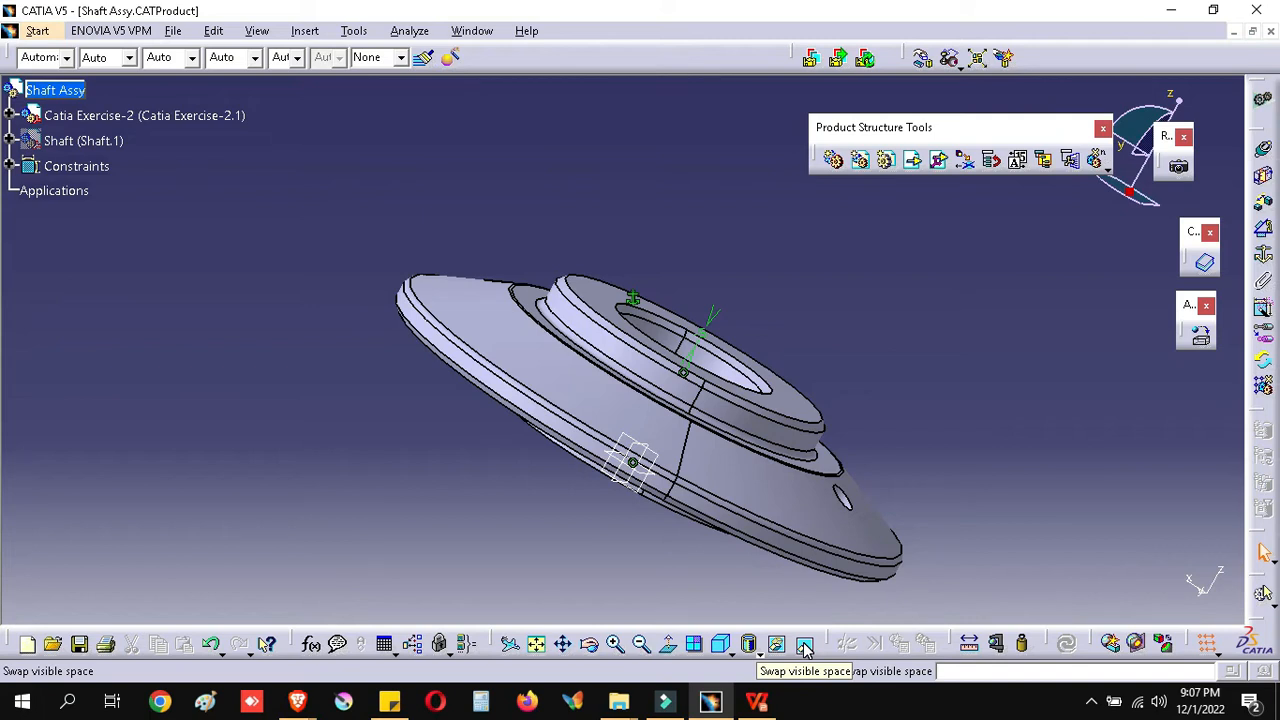
Step: Make the Shaft (Shaft.1) component visible again in the assembly
right_click(75, 143)
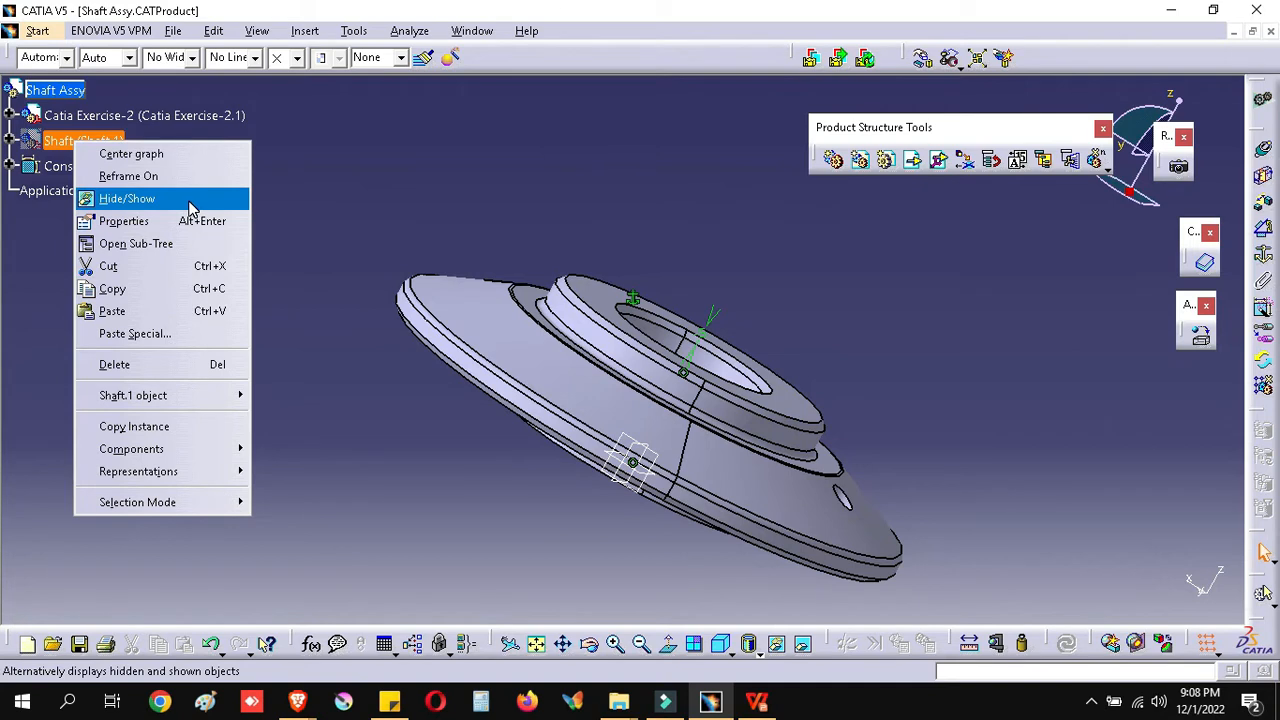
left_click(423, 189)
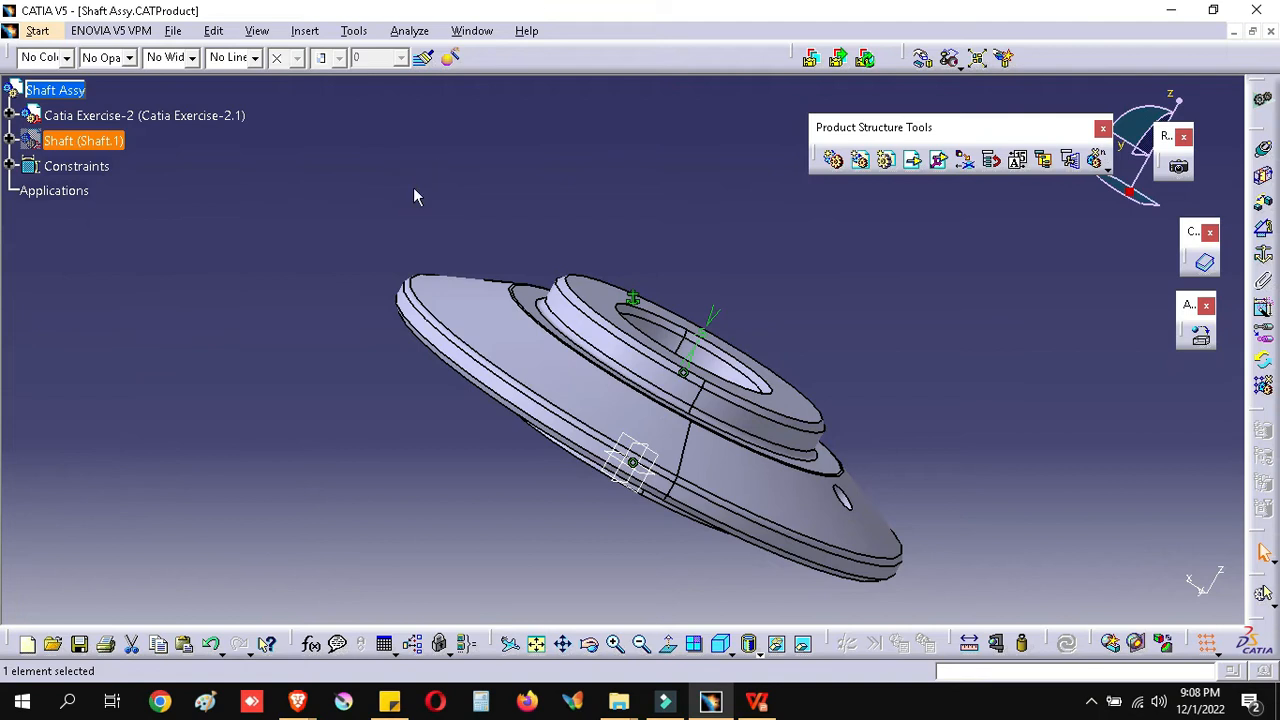
left_click(88, 143)
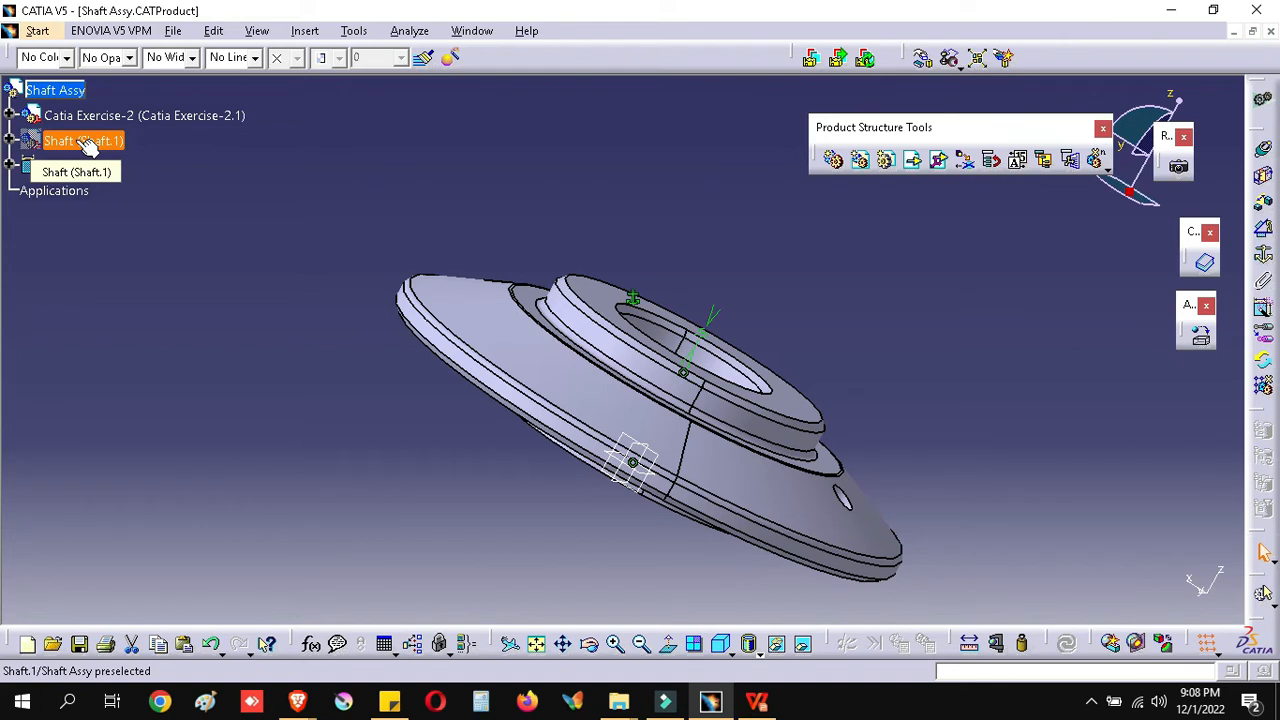
right_click(80, 142)
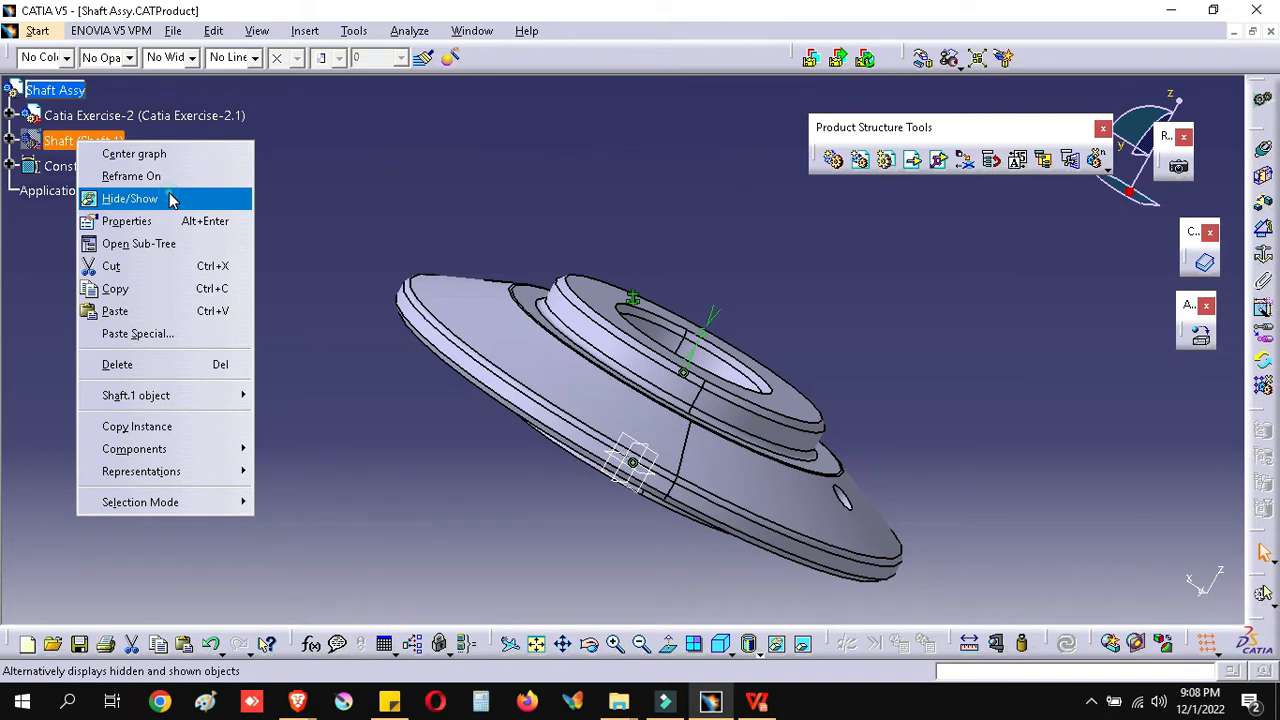
left_click(130, 199)
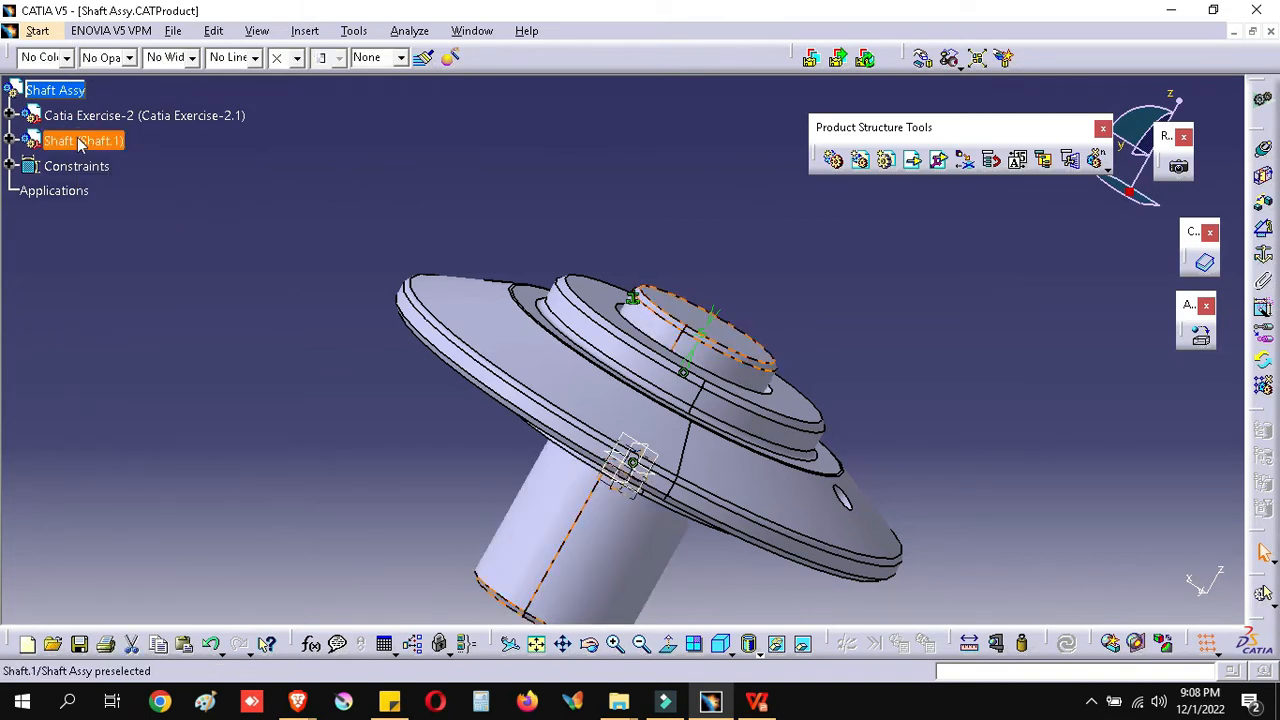
Step: Hide the Shaft (Shaft.1) component in the Shaft Assy product
right_click(80, 142)
left_click(138, 198)
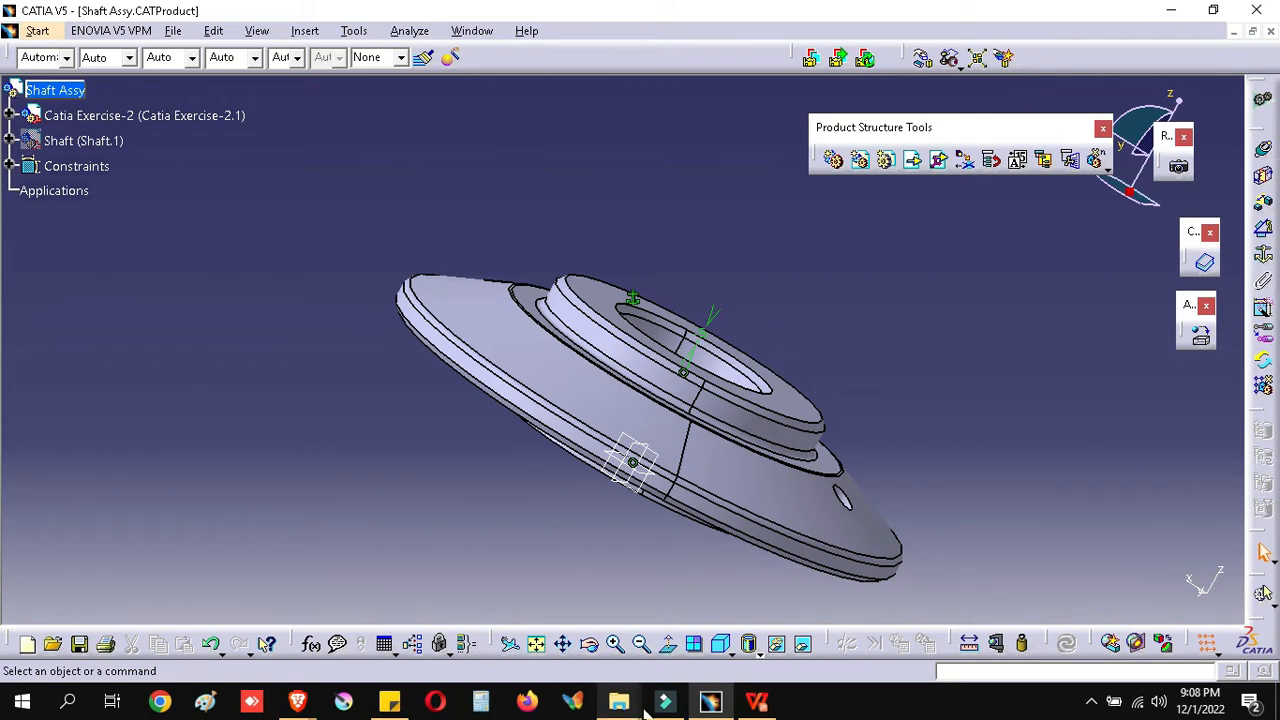
Step: Switch to CAD classes.ppt in WPS Office and add the line "6-customization of command keys" directly below "5-Drafting"
left_click(758, 704)
left_click(536, 494)
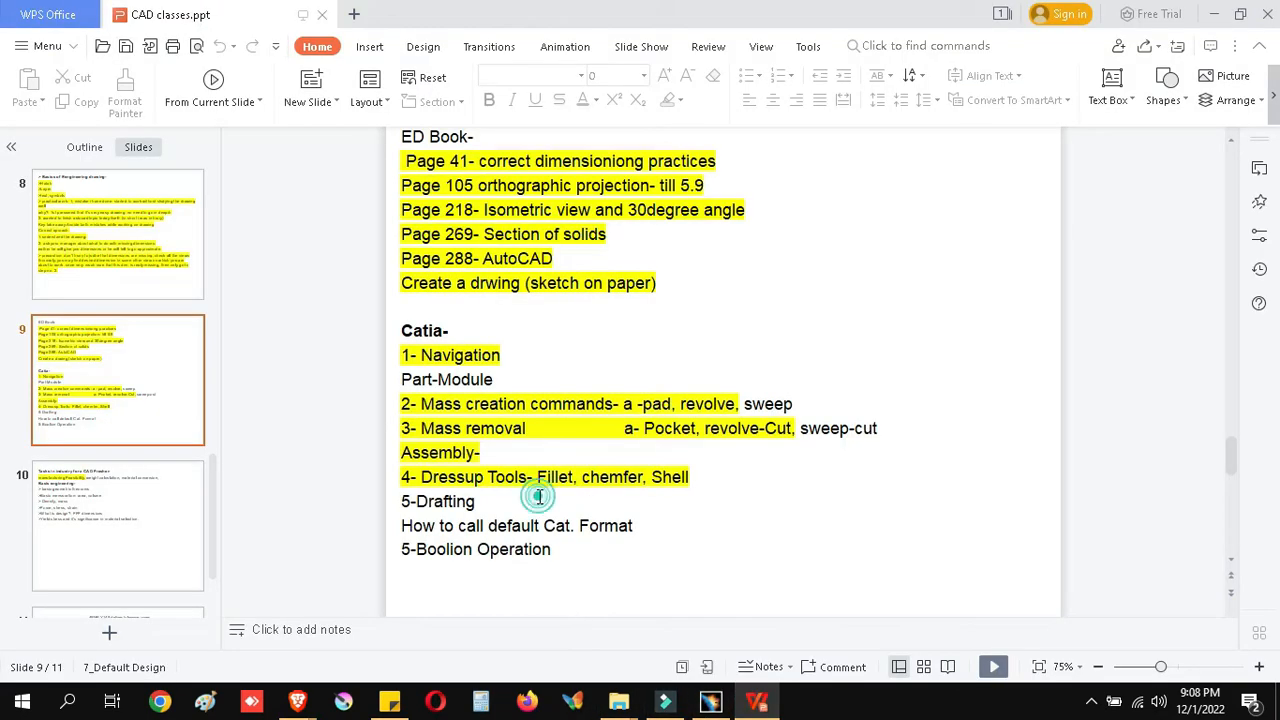
key("Return")
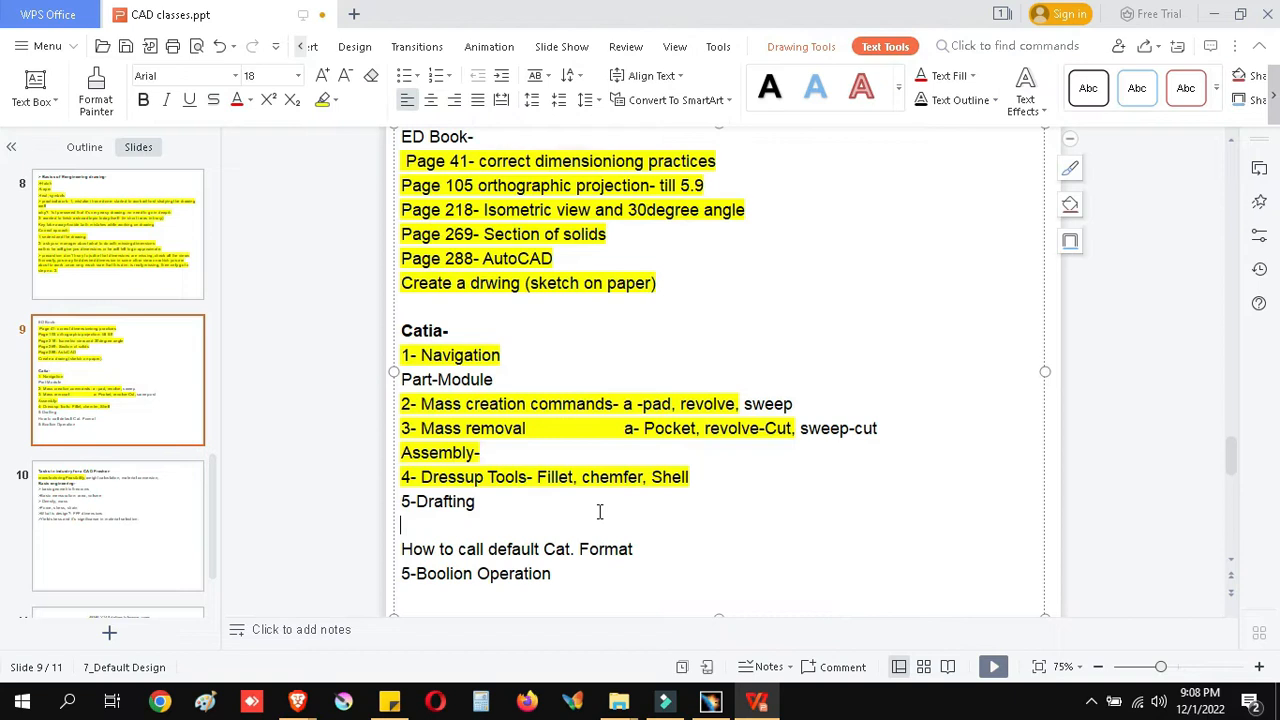
type("customization of command keys")
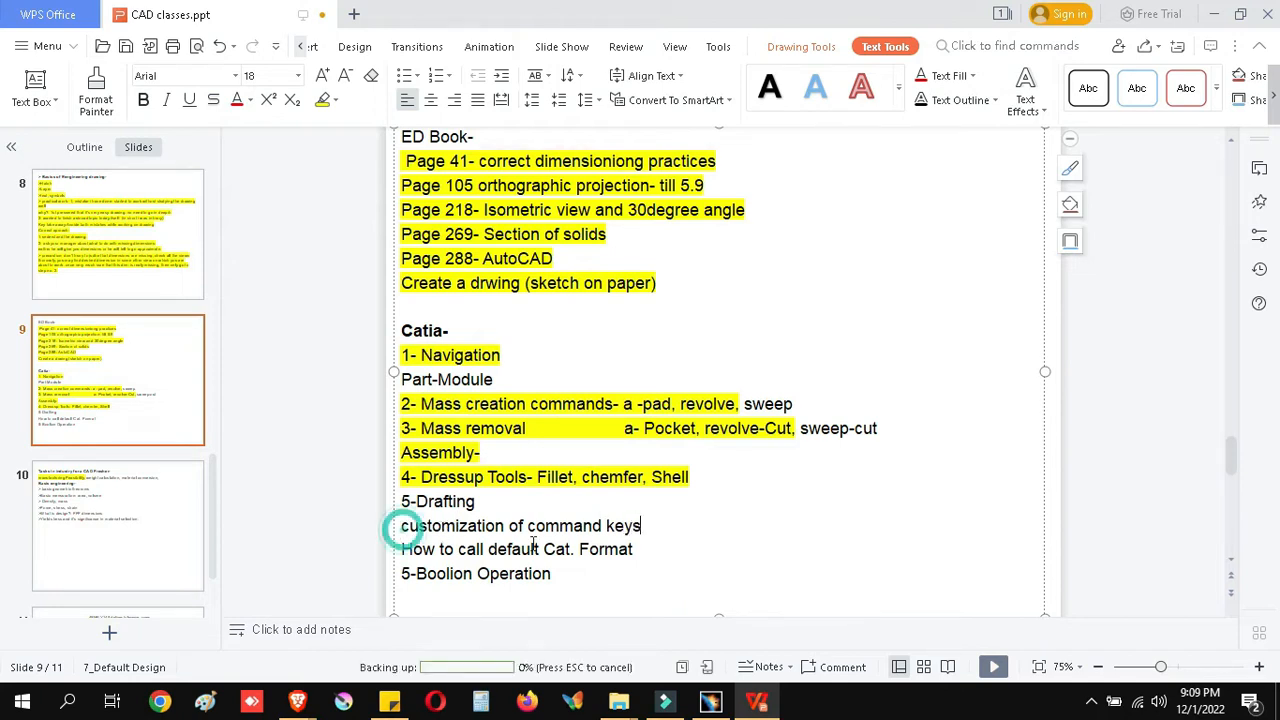
left_click(403, 526)
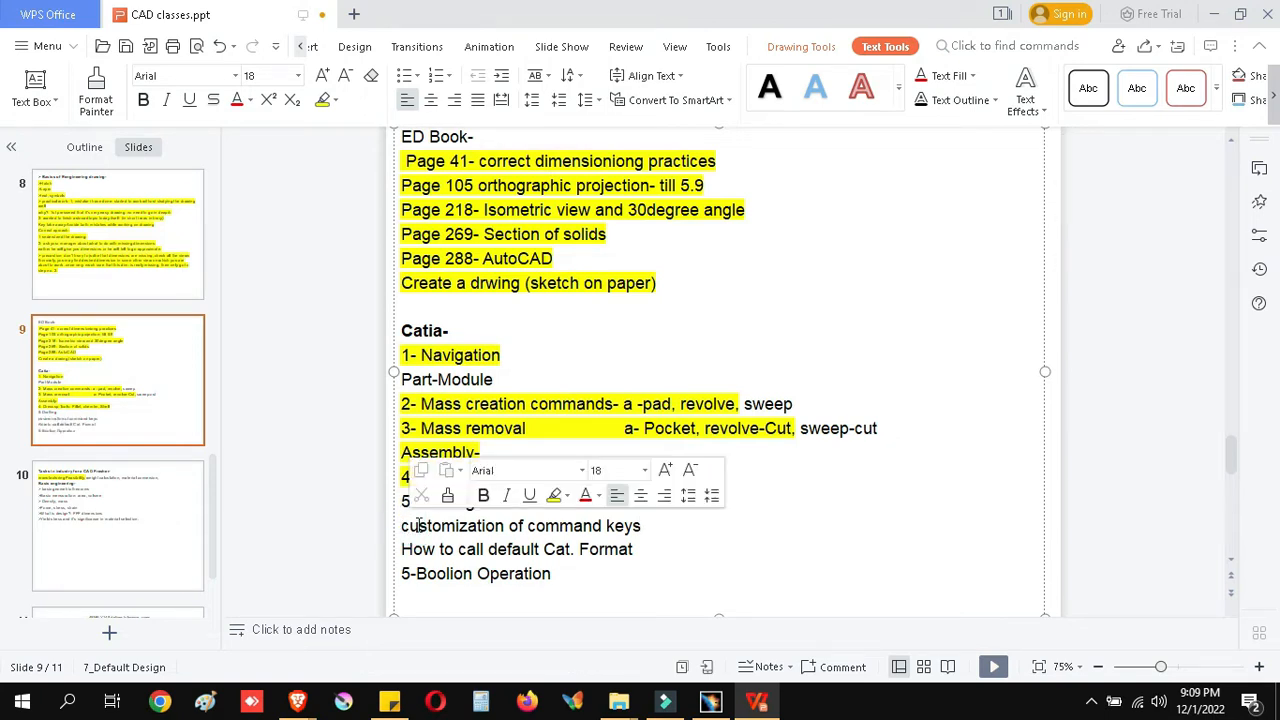
type("6-")
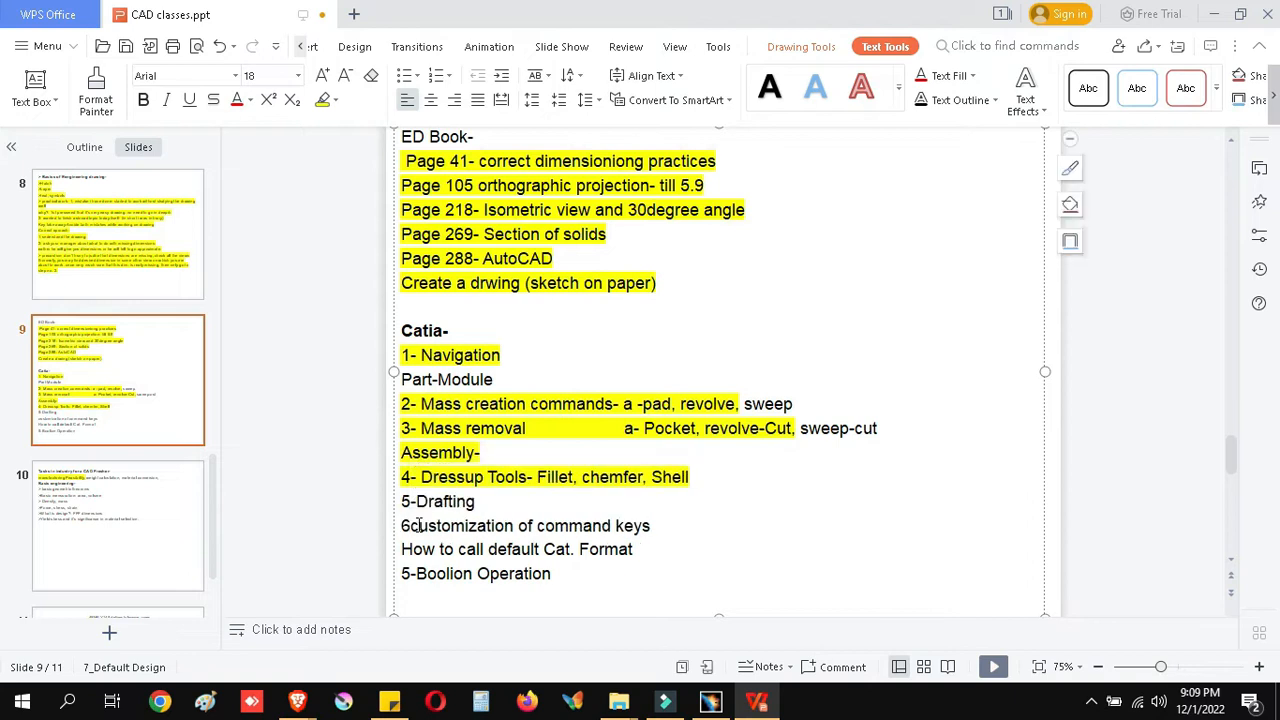
left_click(1100, 520)
Step: Switch back to CATIA, move the View toolbar next to the Standard toolbar, and fit the assembly in the window
left_click(710, 701)
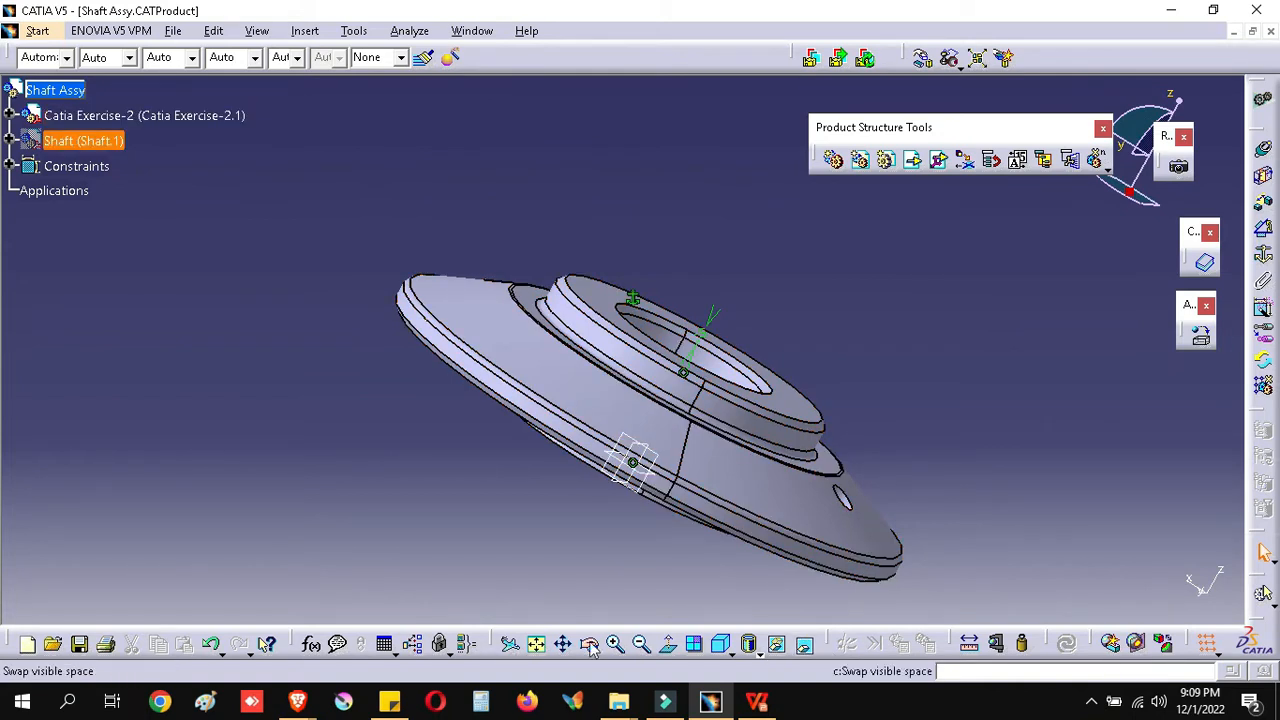
left_click_drag(500, 643, 463, 612)
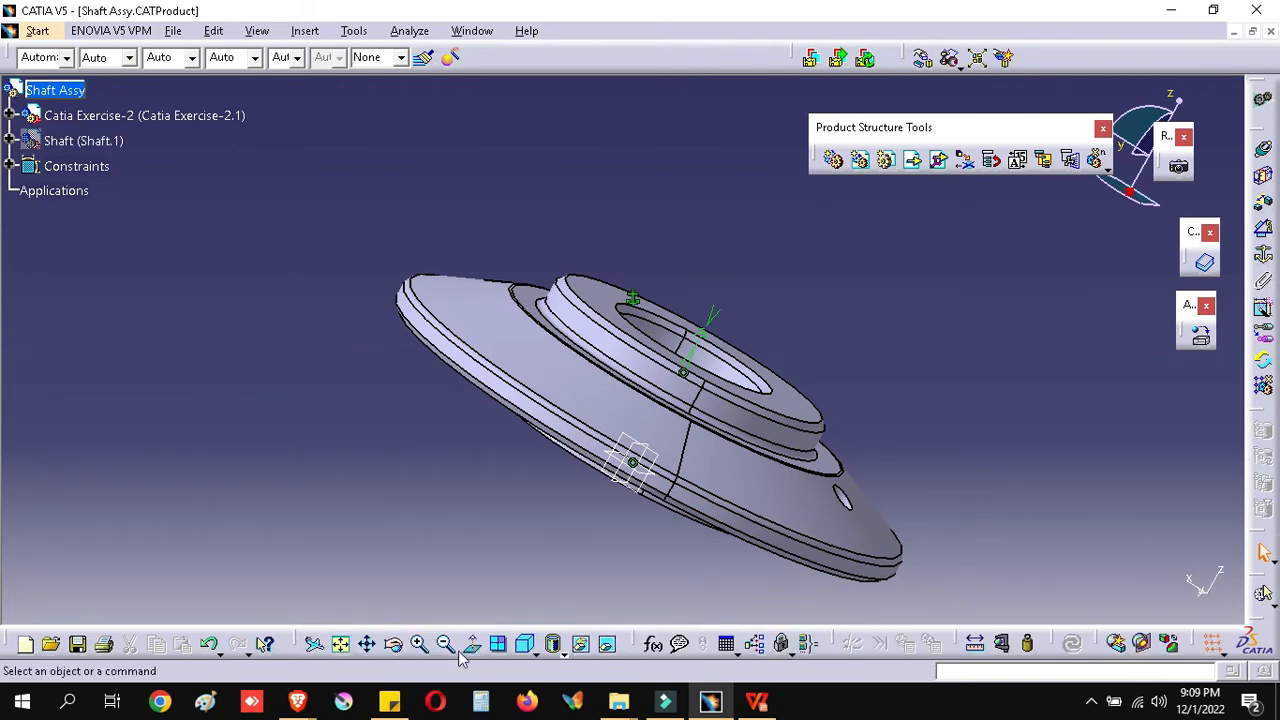
left_click(344, 646)
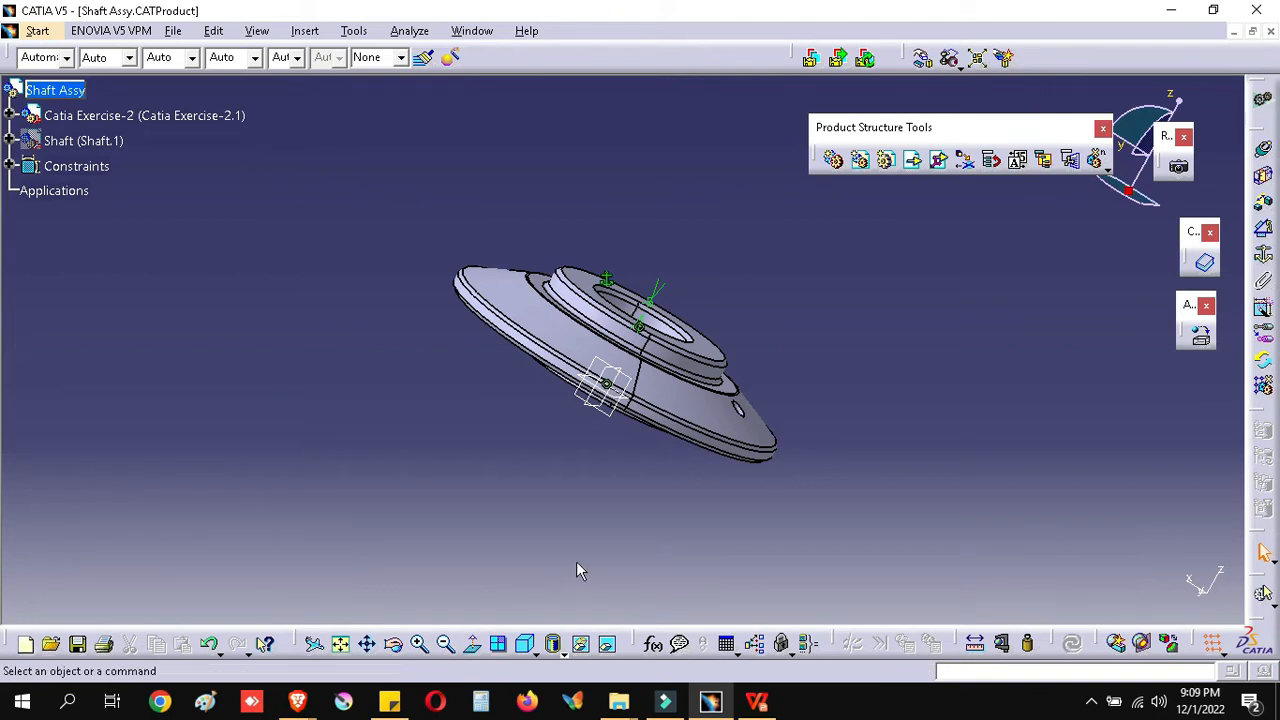
left_click(341, 644)
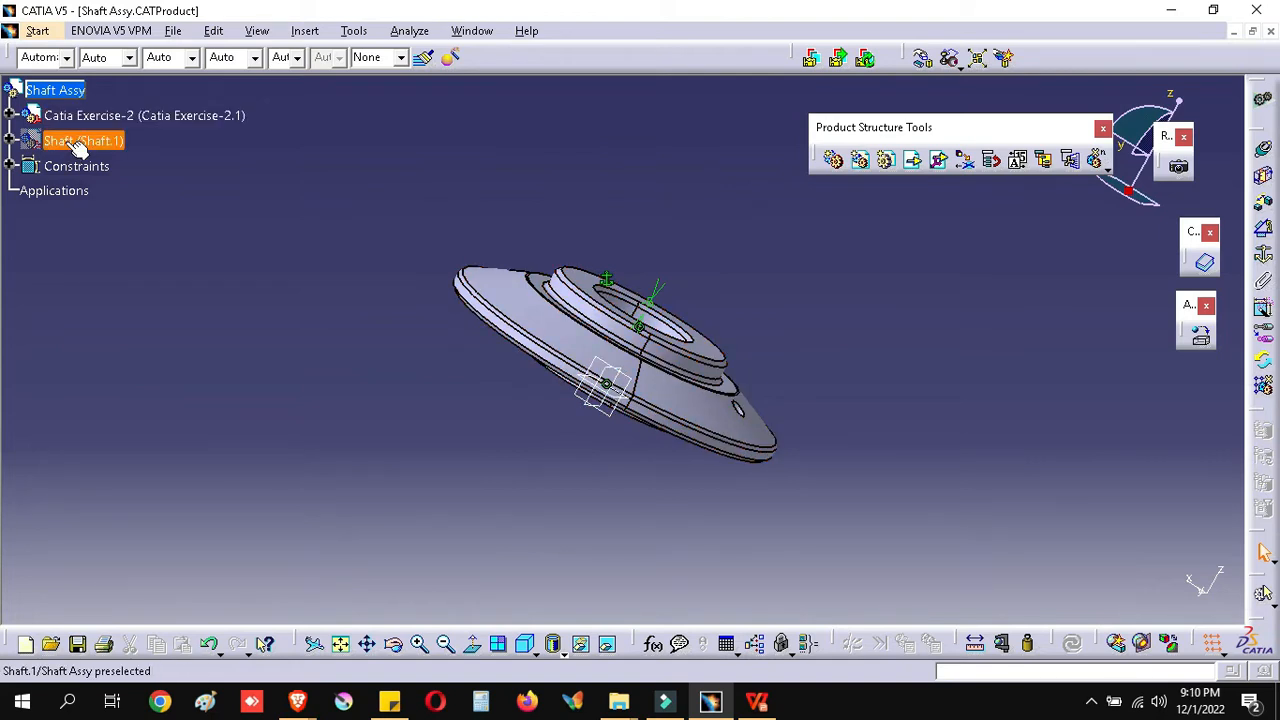
Step: Swap between the visible and hidden spaces to view the hidden shaft, finishing in the visible space
left_click(609, 645)
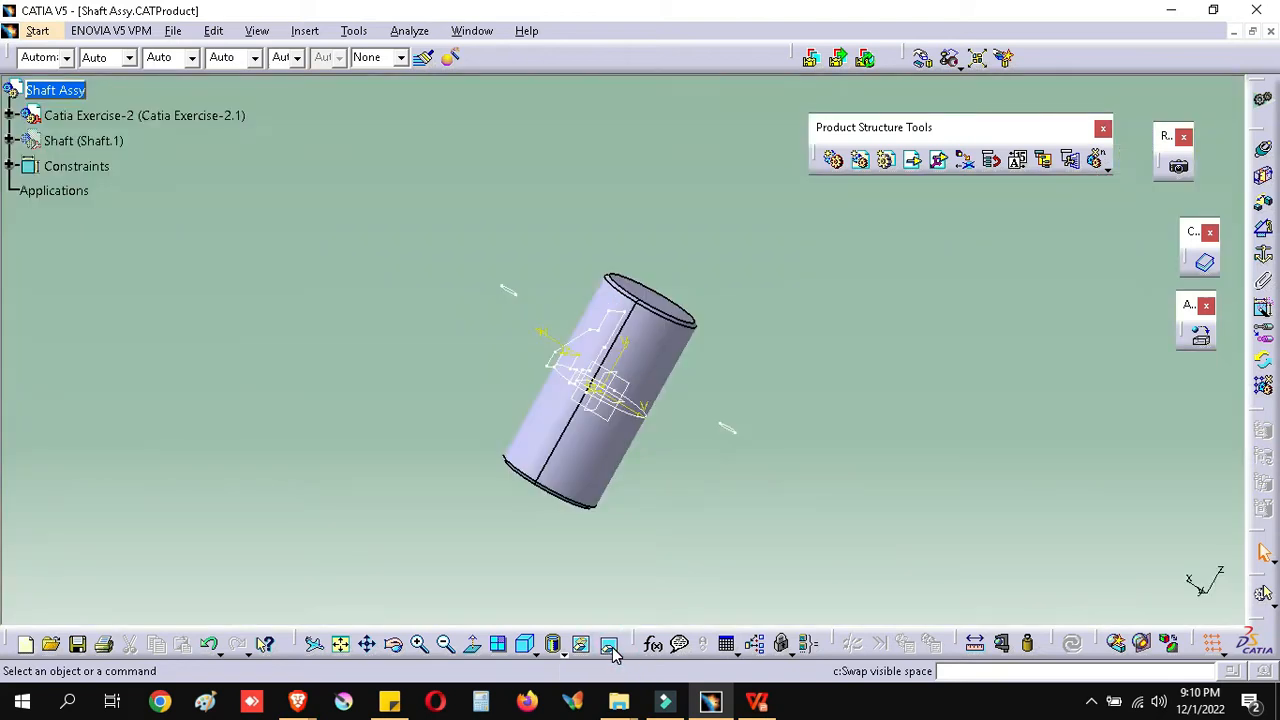
left_click(609, 645)
left_click(609, 645)
left_click(609, 645)
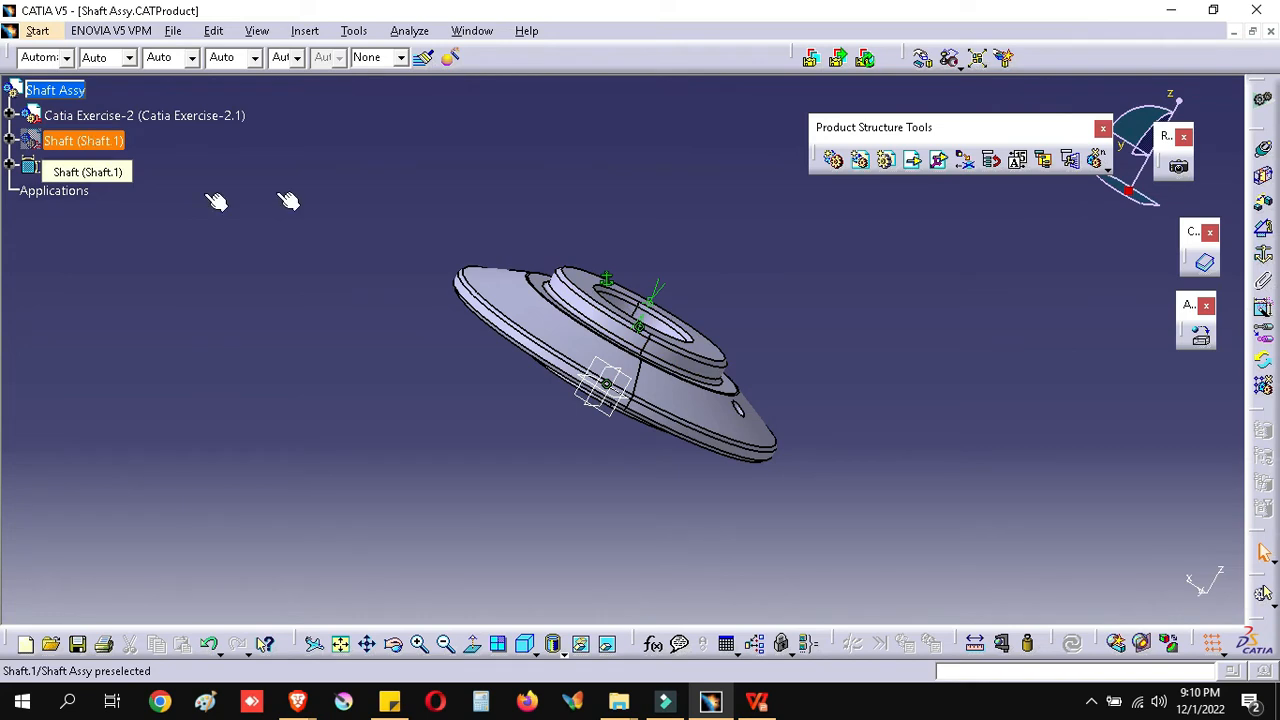
Step: Show the hidden Shaft (Shaft.1) component together with the Catia Exercise-2 part
middle_click_drag(432, 193, 540, 240)
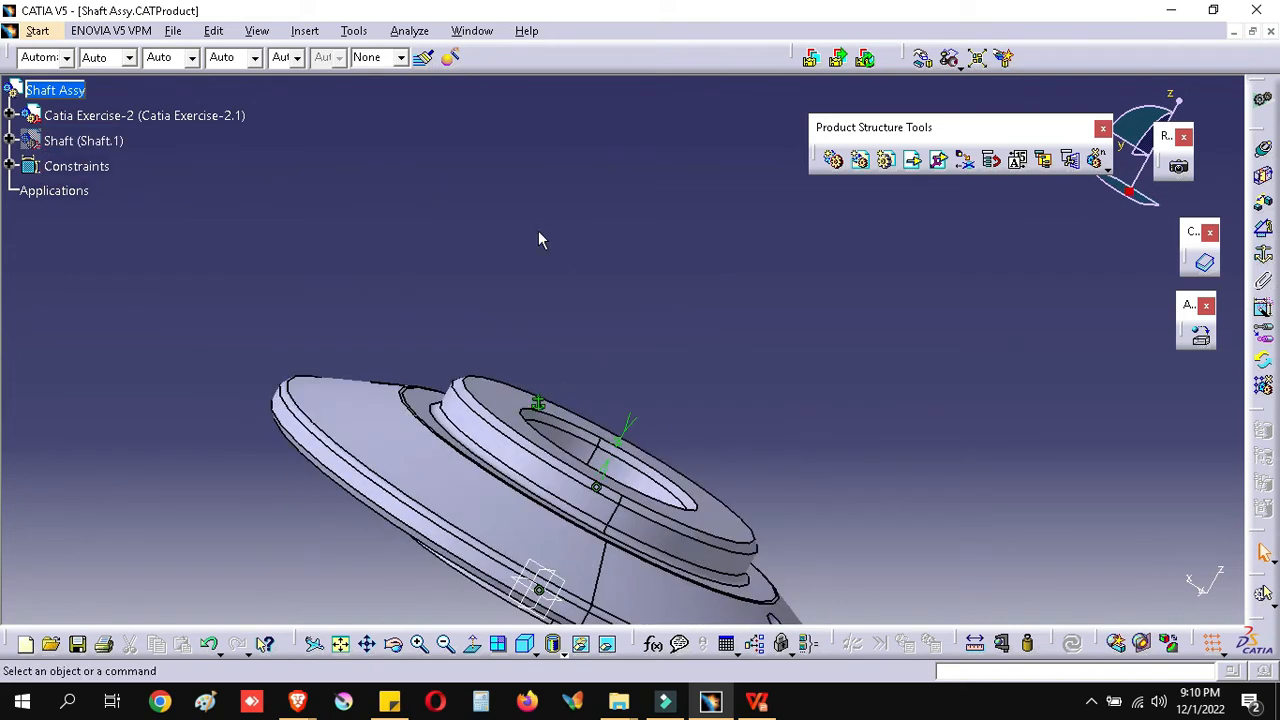
right_click(80, 146)
left_click(143, 199)
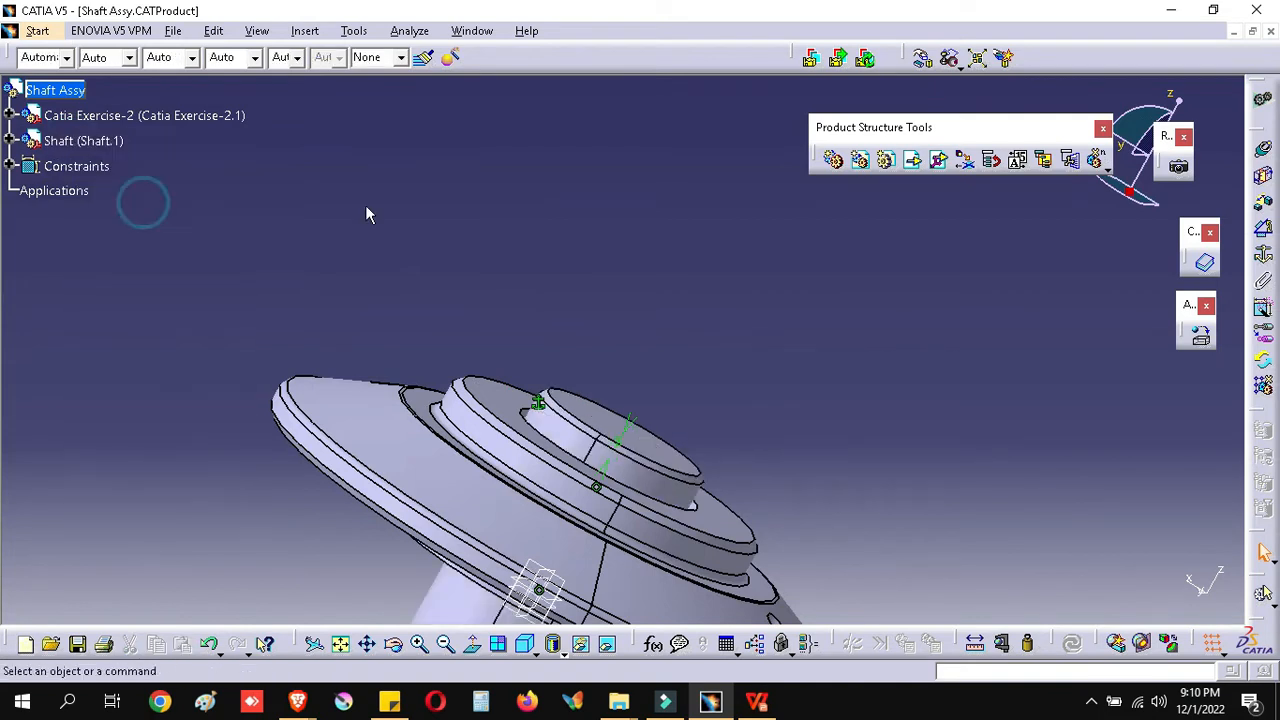
middle_click_drag(538, 264, 497, 134)
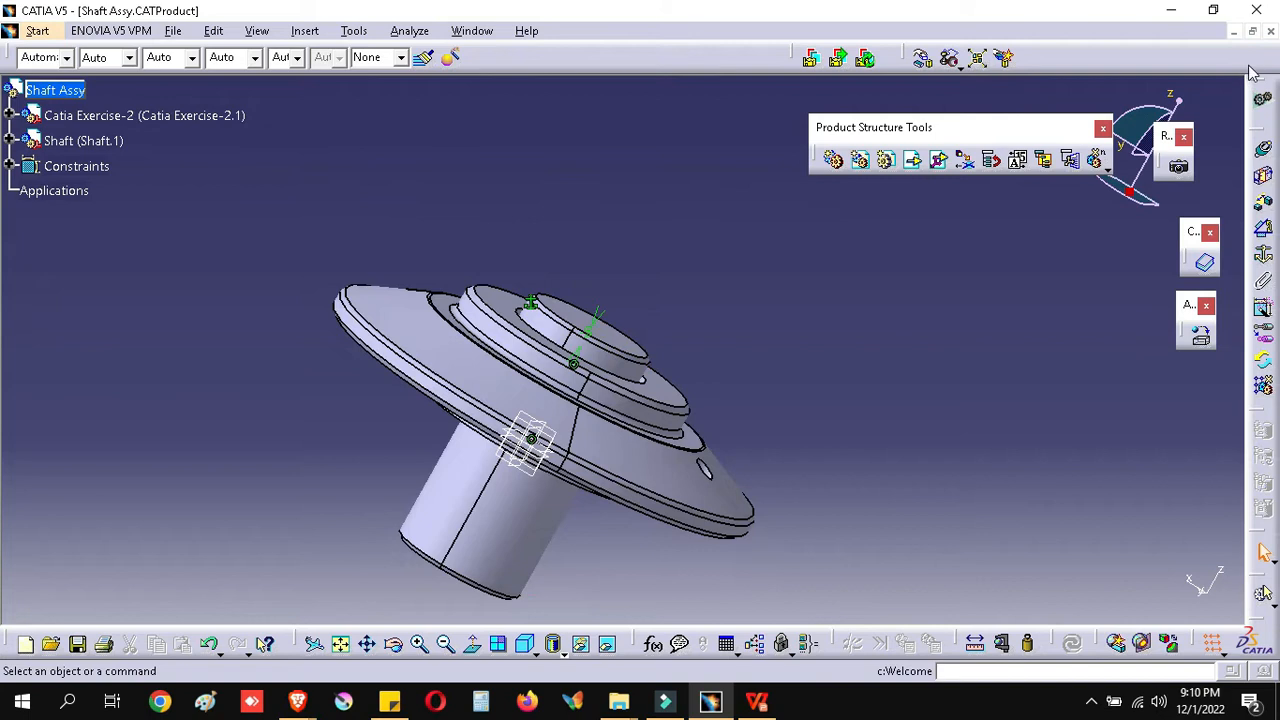
Step: Restore the Shaft Assy.CATProduct window from full size and shrink it to roughly half the workspace width
left_click(1252, 31)
left_click(385, 118)
left_click_drag(383, 110, 371, 99)
left_click_drag(1088, 502, 600, 620)
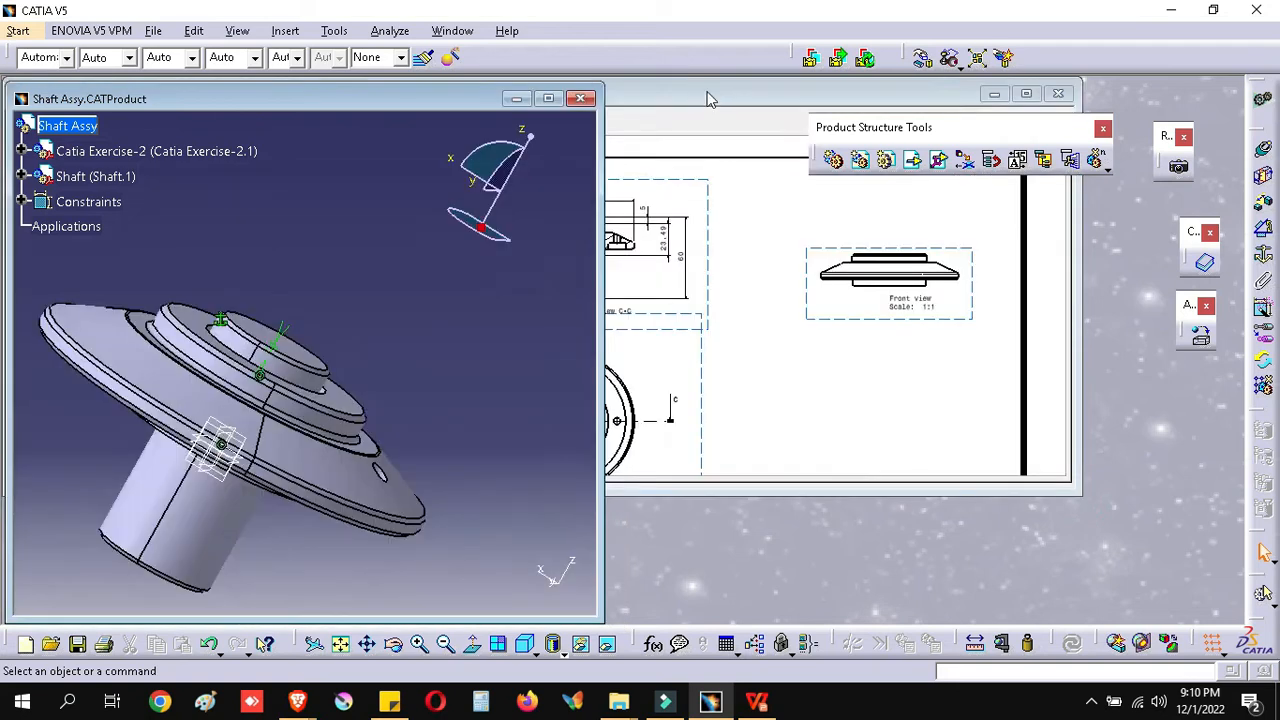
Step: Resize the Drafting exercise-1 drawing and Shaft Assy windows side by side without overlap, extending the drawing over the free workspace
left_click(687, 95)
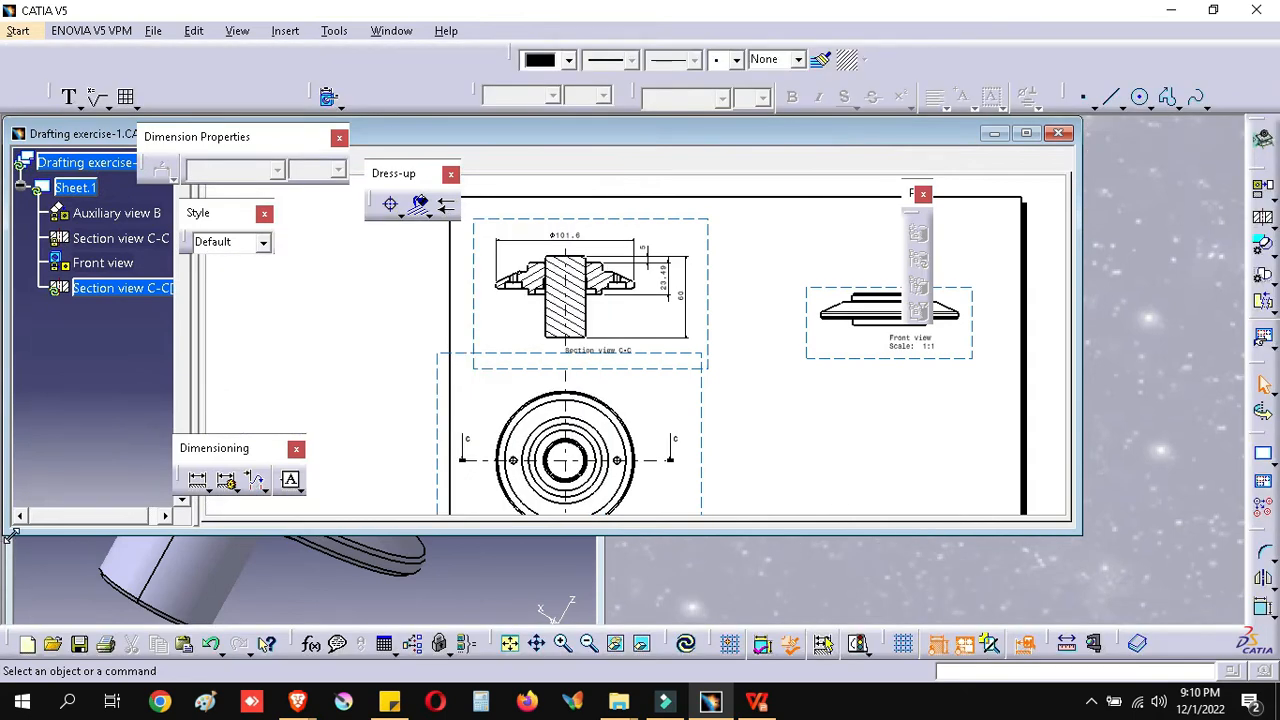
left_click_drag(8, 535, 570, 622)
left_click(570, 450)
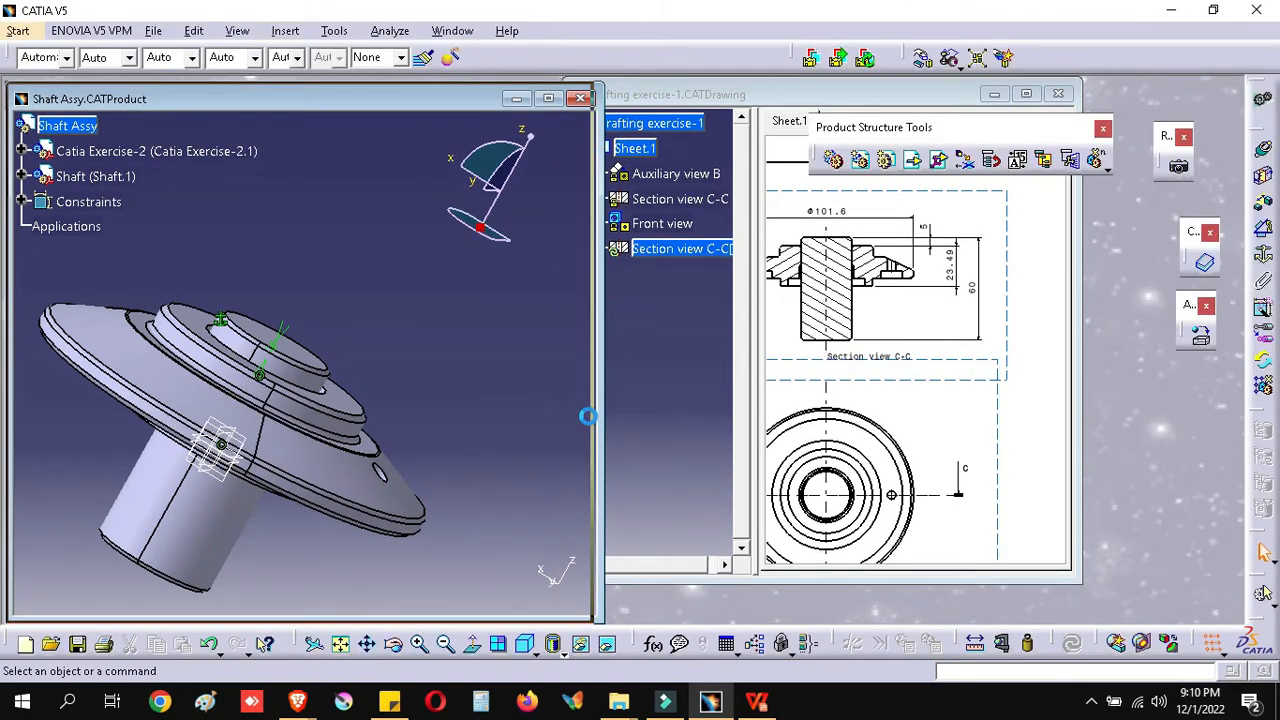
left_click_drag(588, 416, 543, 423)
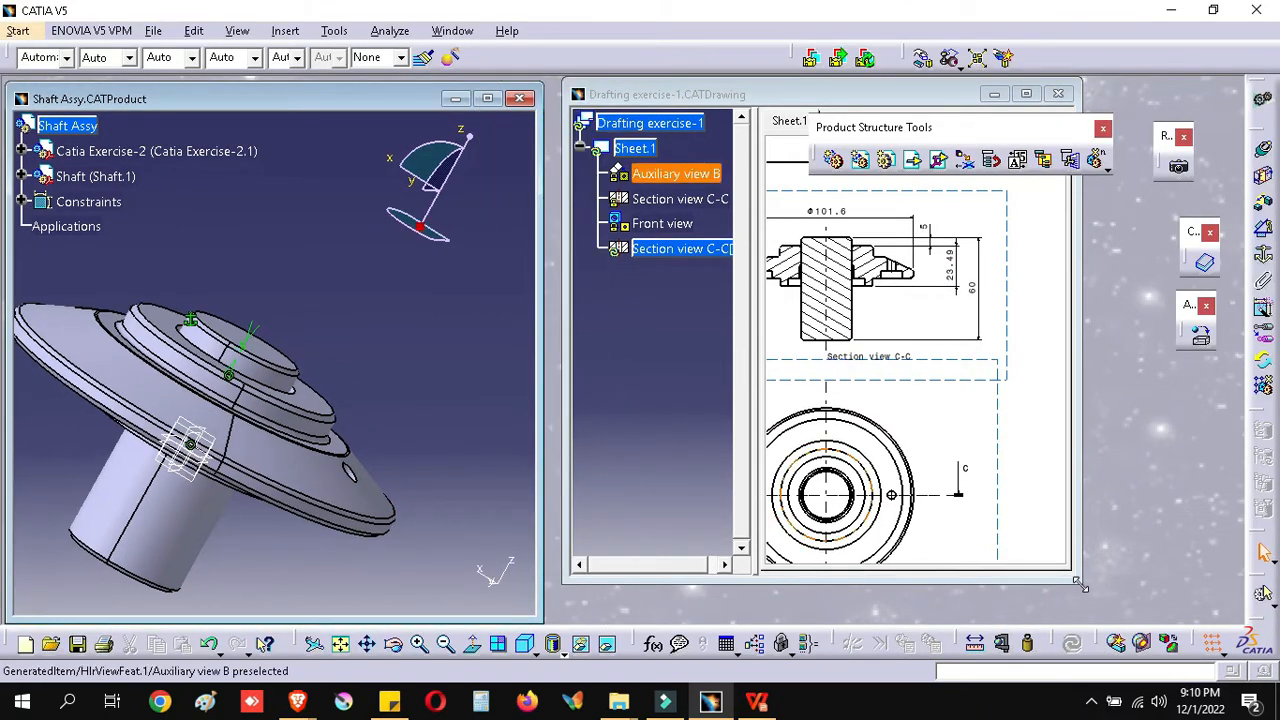
left_click(1080, 586)
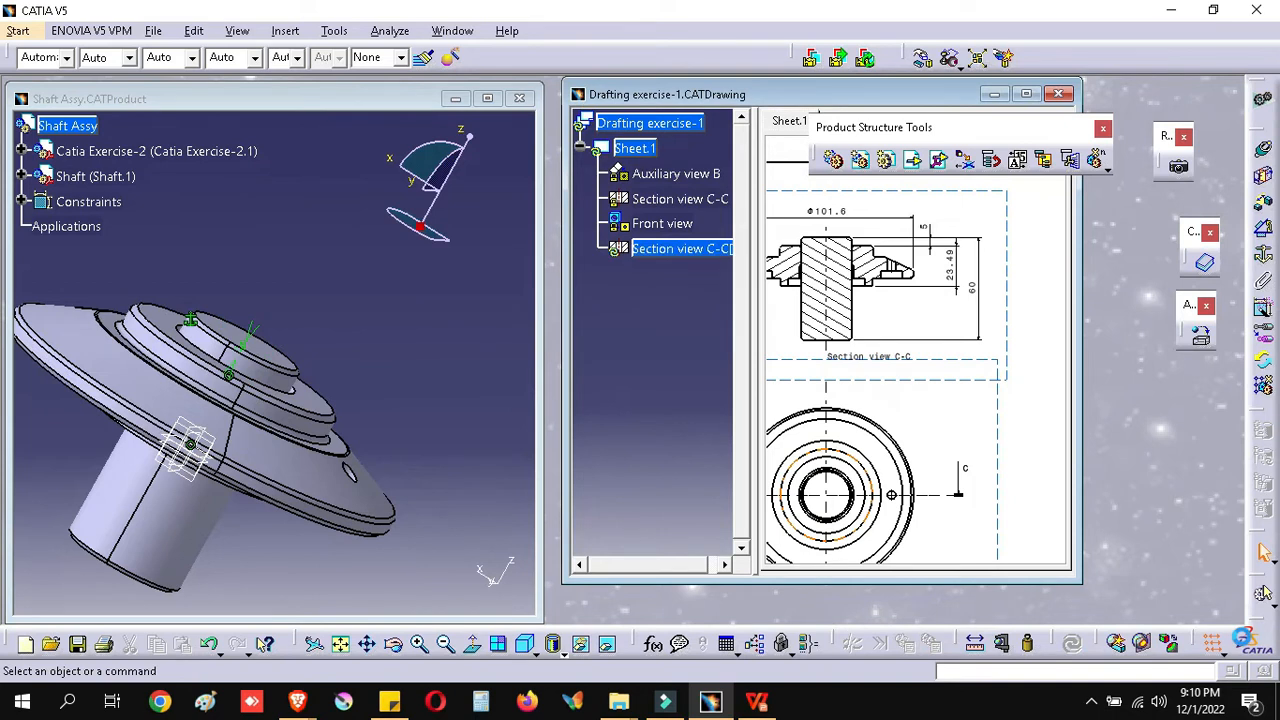
left_click_drag(1080, 586, 1240, 611)
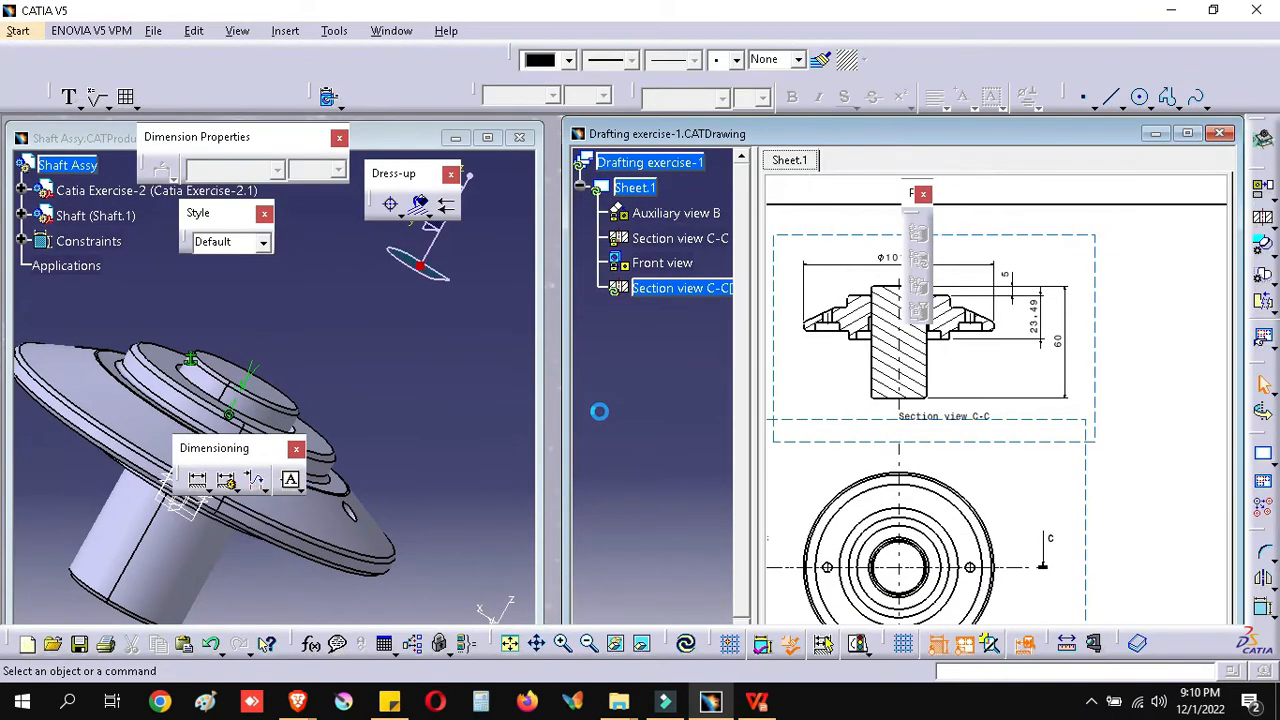
Step: Narrow the Shaft Assy window further and widen the Drafting exercise-1 window into the freed space
left_click_drag(543, 404, 477, 404)
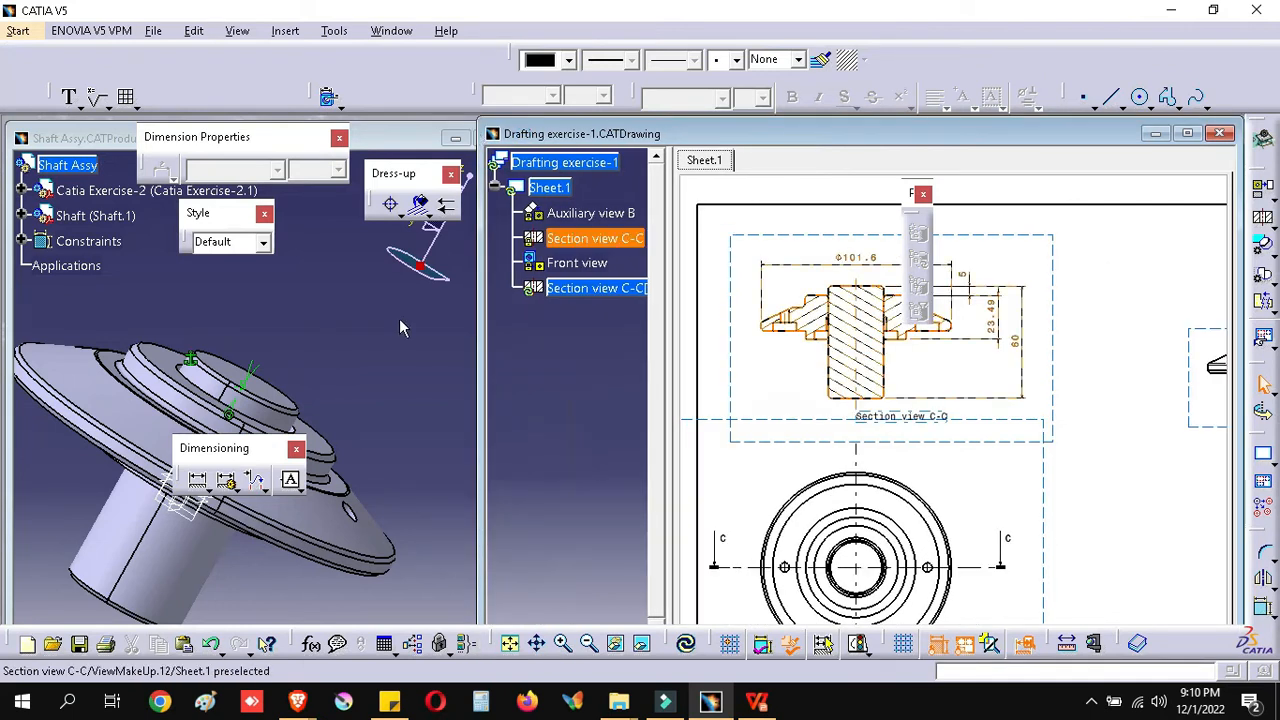
left_click(380, 355)
left_click_drag(474, 367, 316, 358)
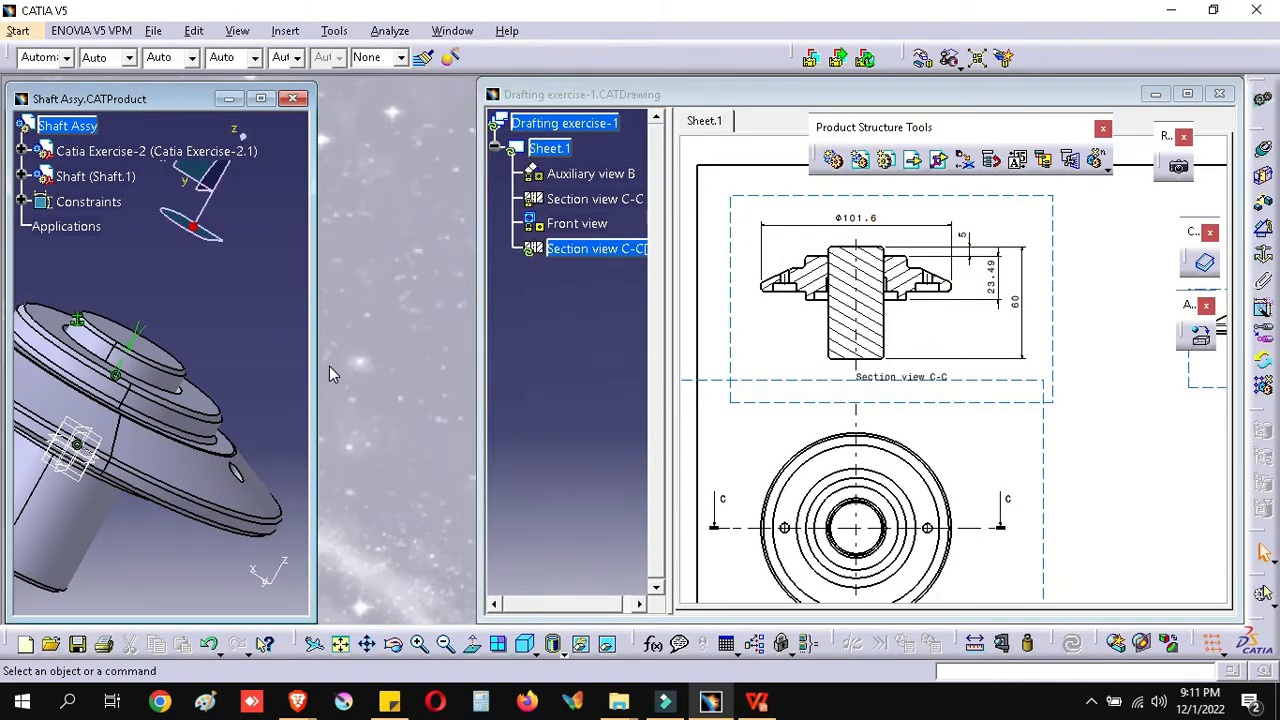
left_click(480, 340)
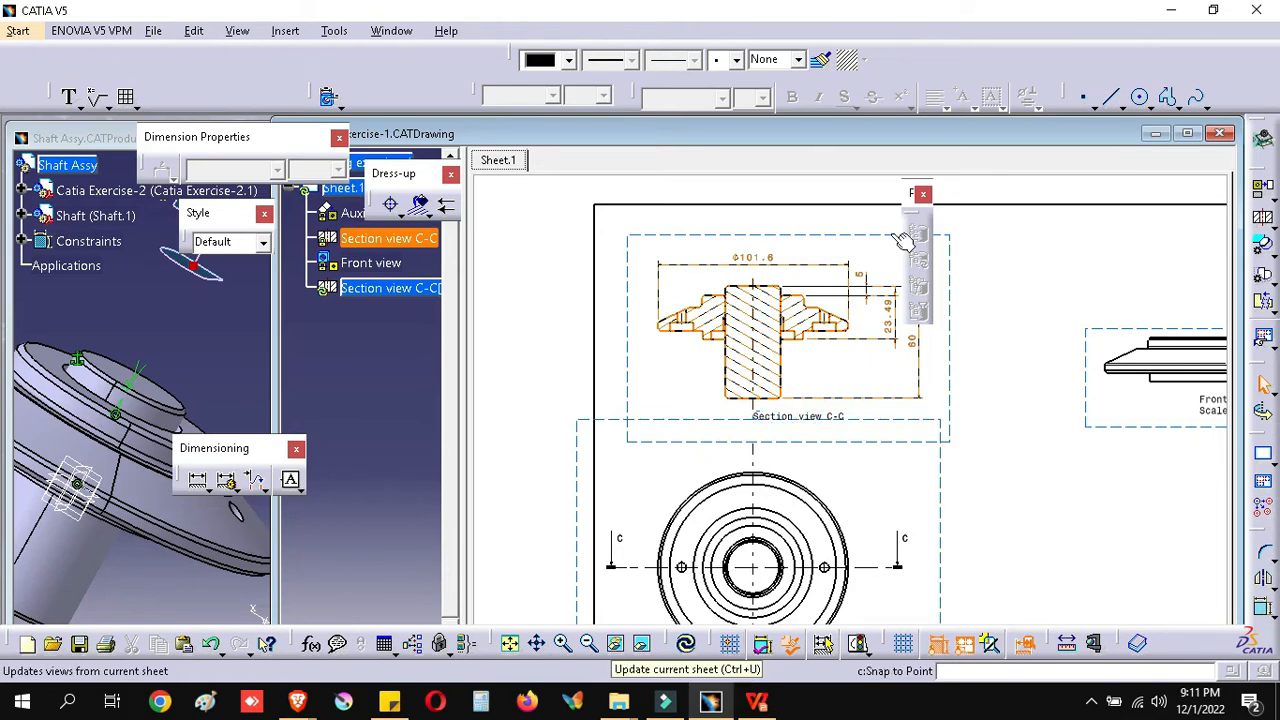
Step: Update the views of the current drawing sheet
left_click(687, 648)
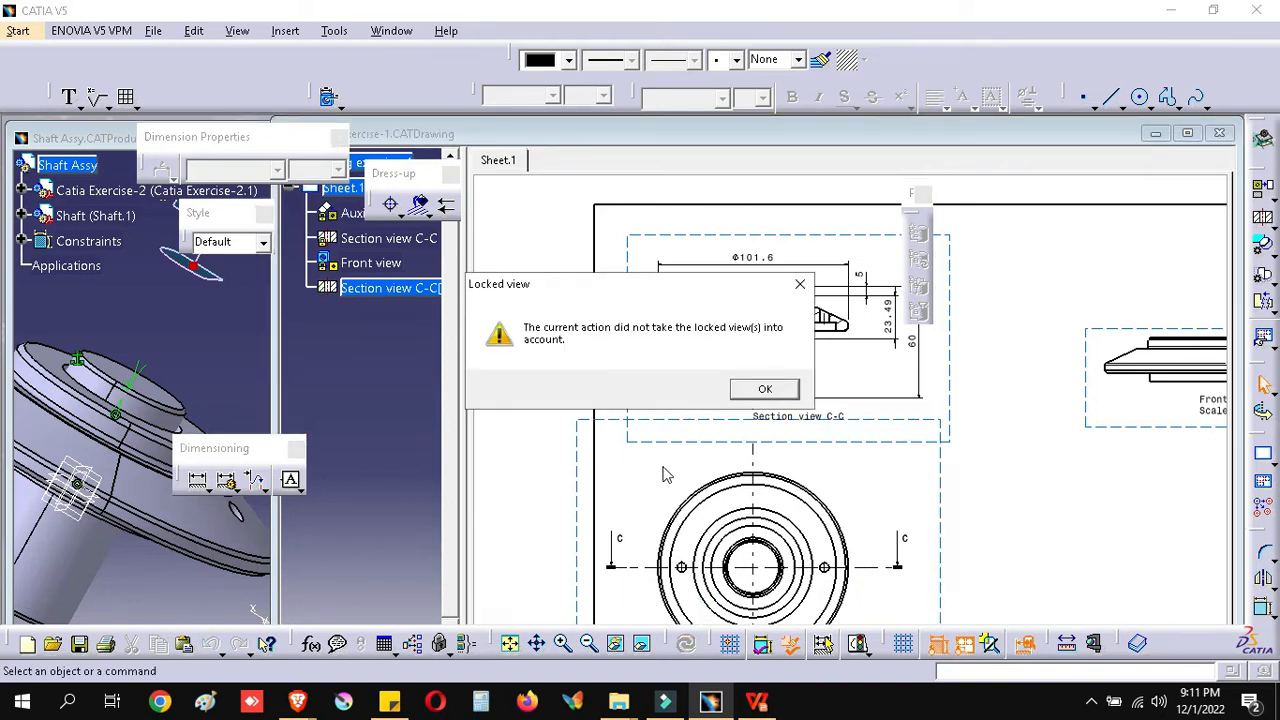
left_click(763, 390)
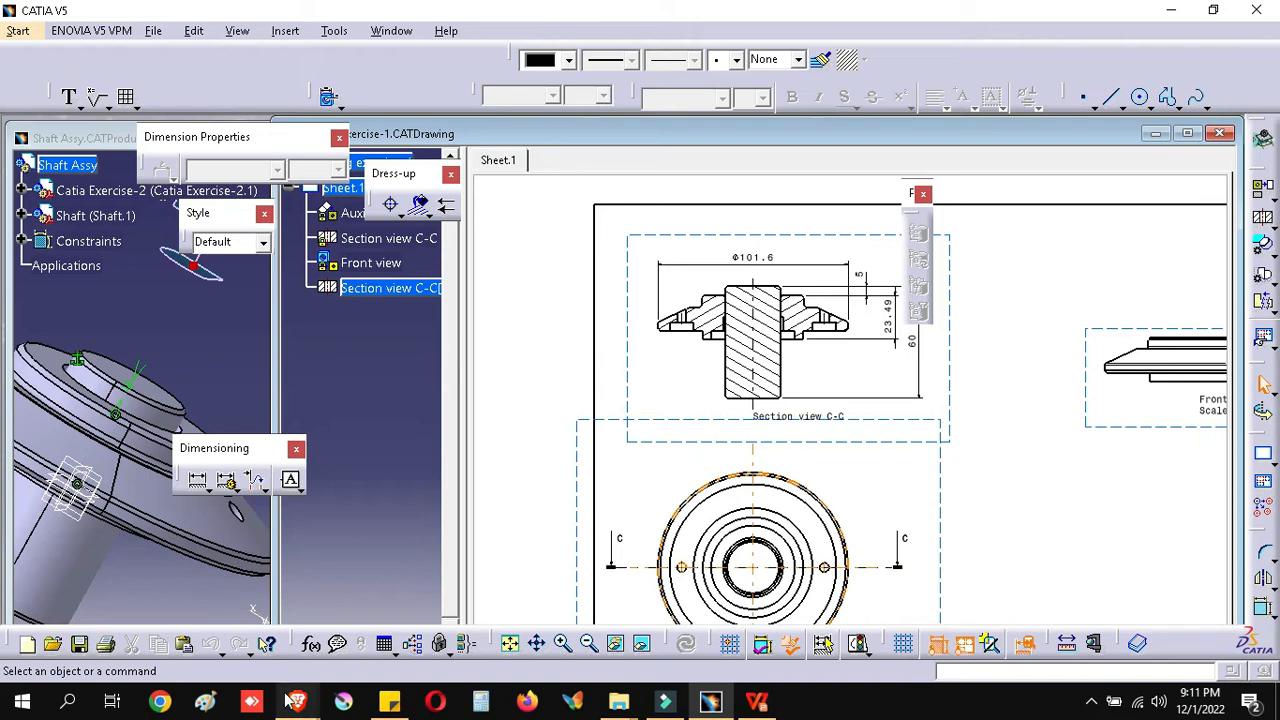
Step: Switch to the Cad Training call in Google Meet, turn the microphone on, and return to CATIA
mouse_move(297, 701)
left_click(407, 573)
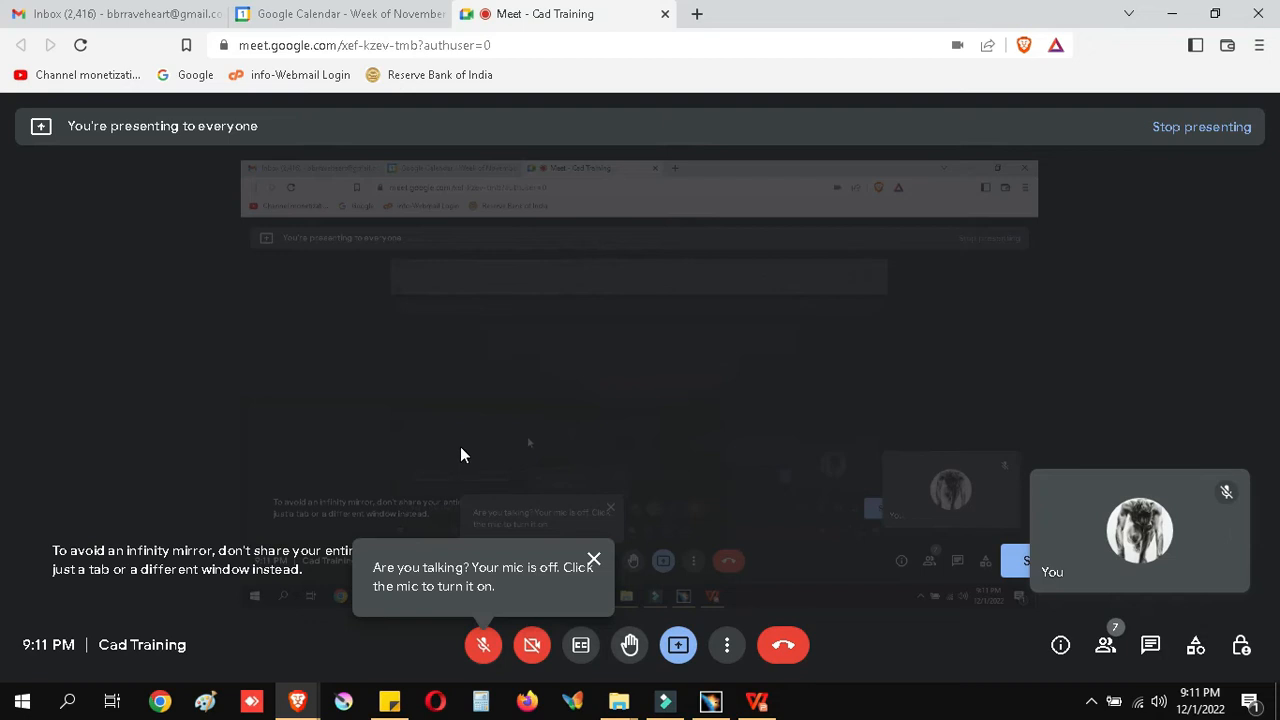
left_click(484, 646)
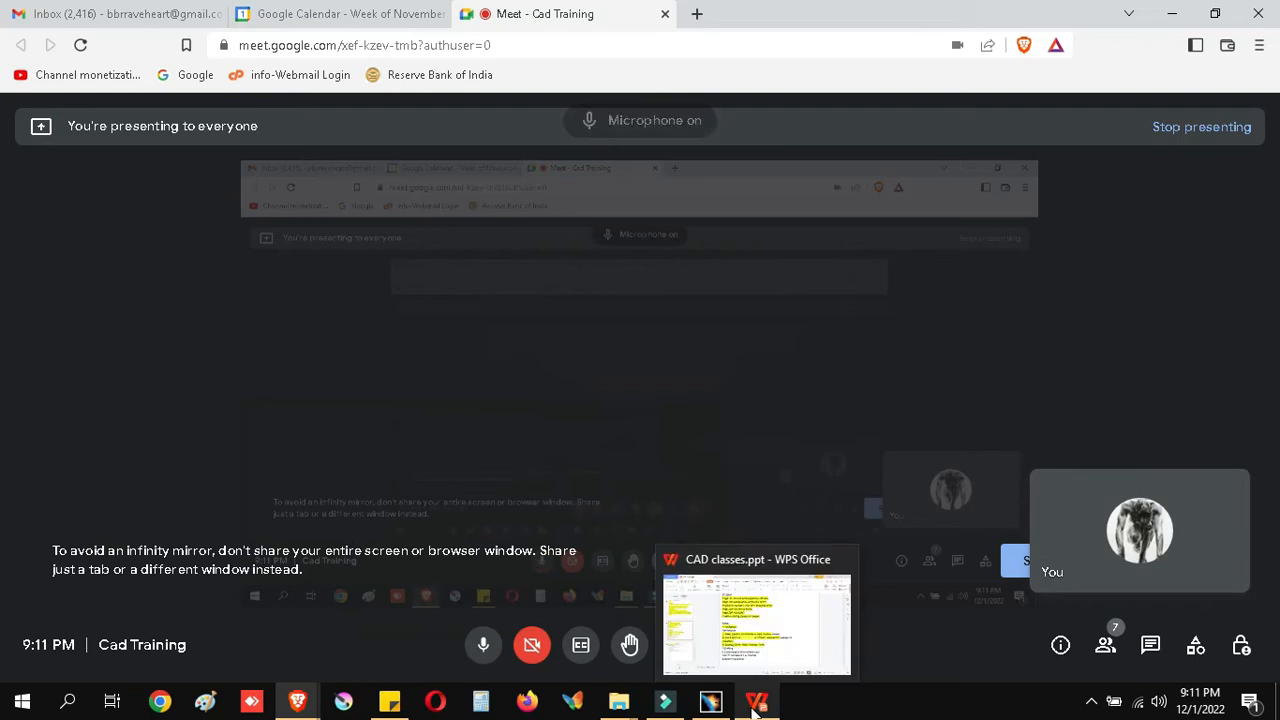
left_click(714, 706)
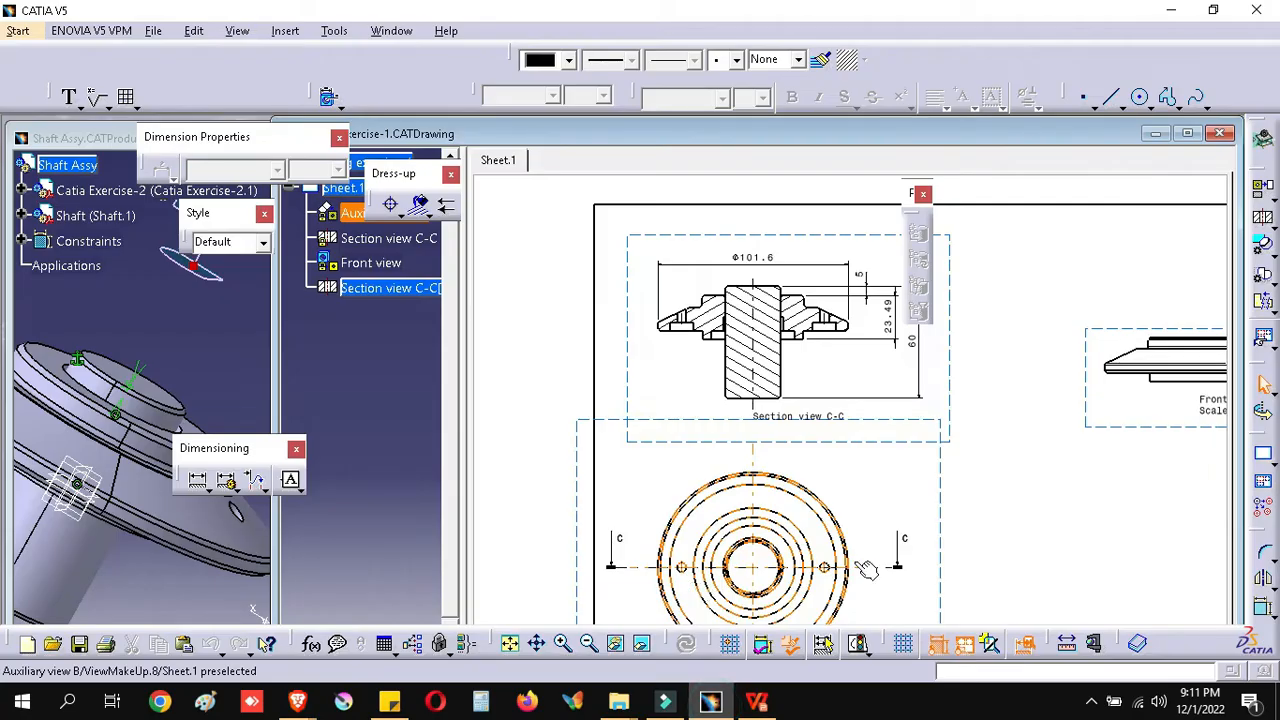
mouse_move(960, 504)
middle_mouse_down()
mouse_move(883, 480)
mouse_move(777, 477)
middle_mouse_up()
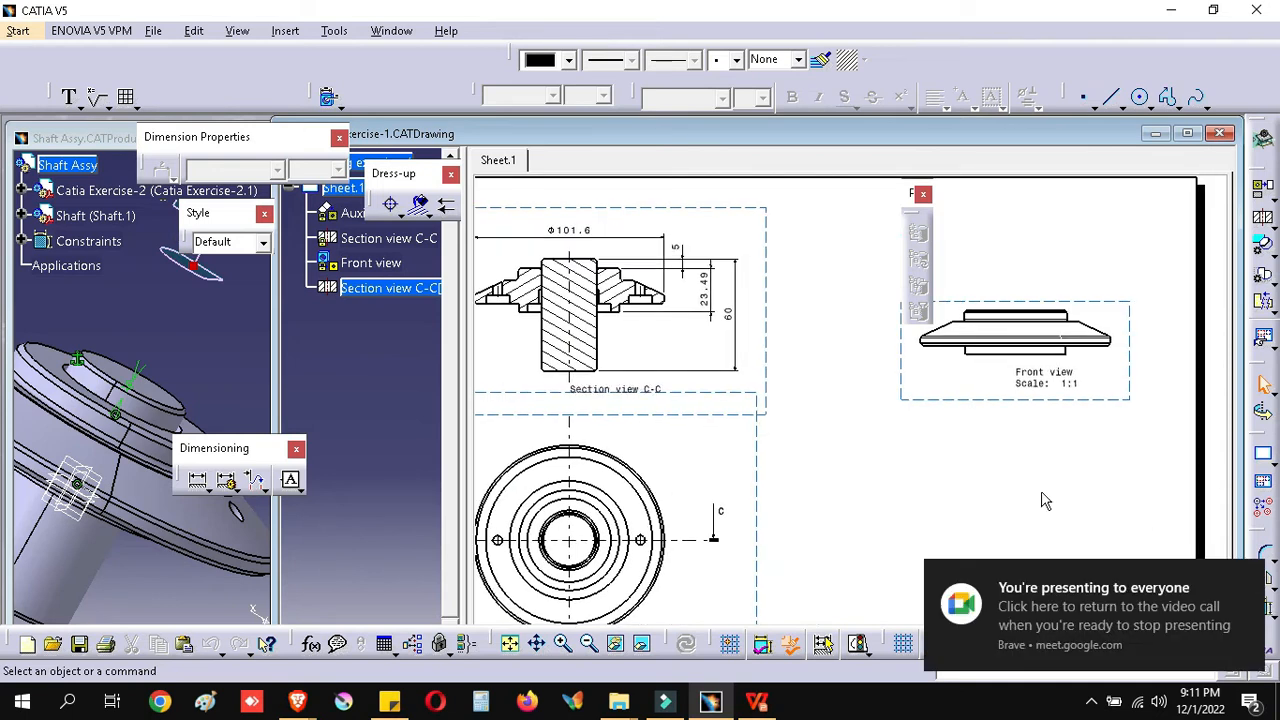
middle_click_drag(1105, 483, 878, 464)
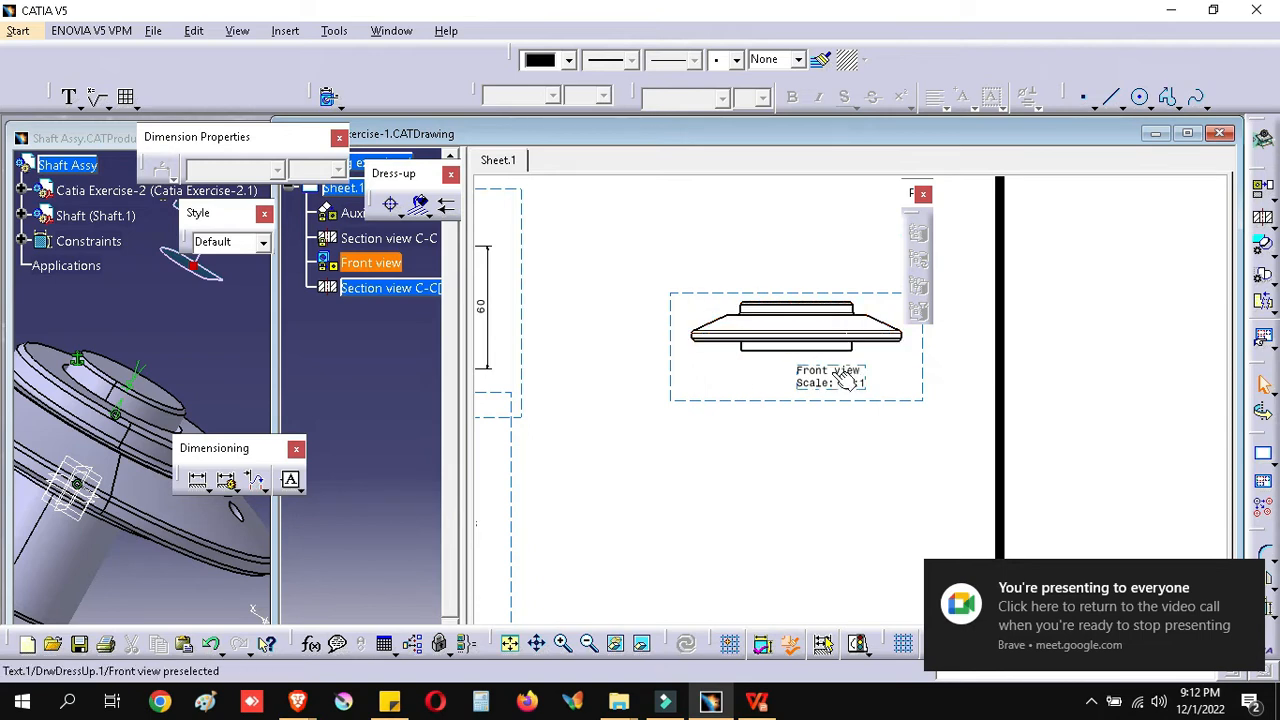
middle_click_drag(1029, 346, 935, 415)
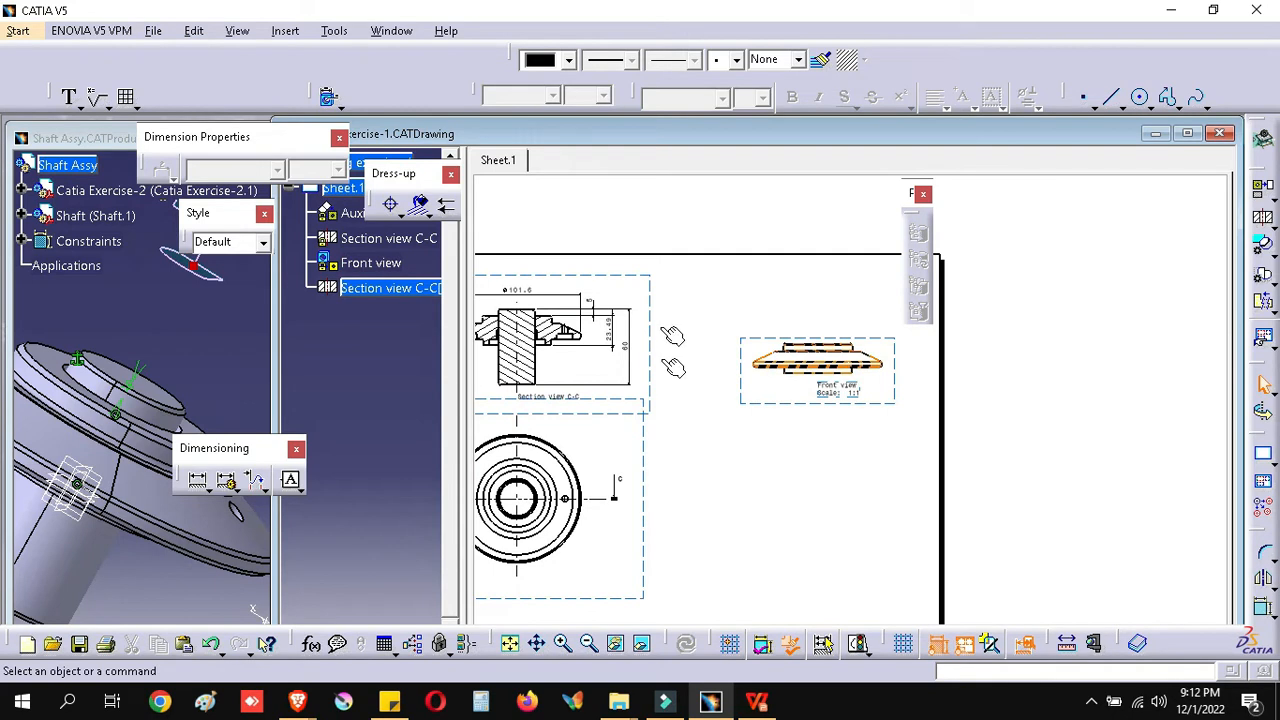
middle_click_drag(558, 385, 670, 377)
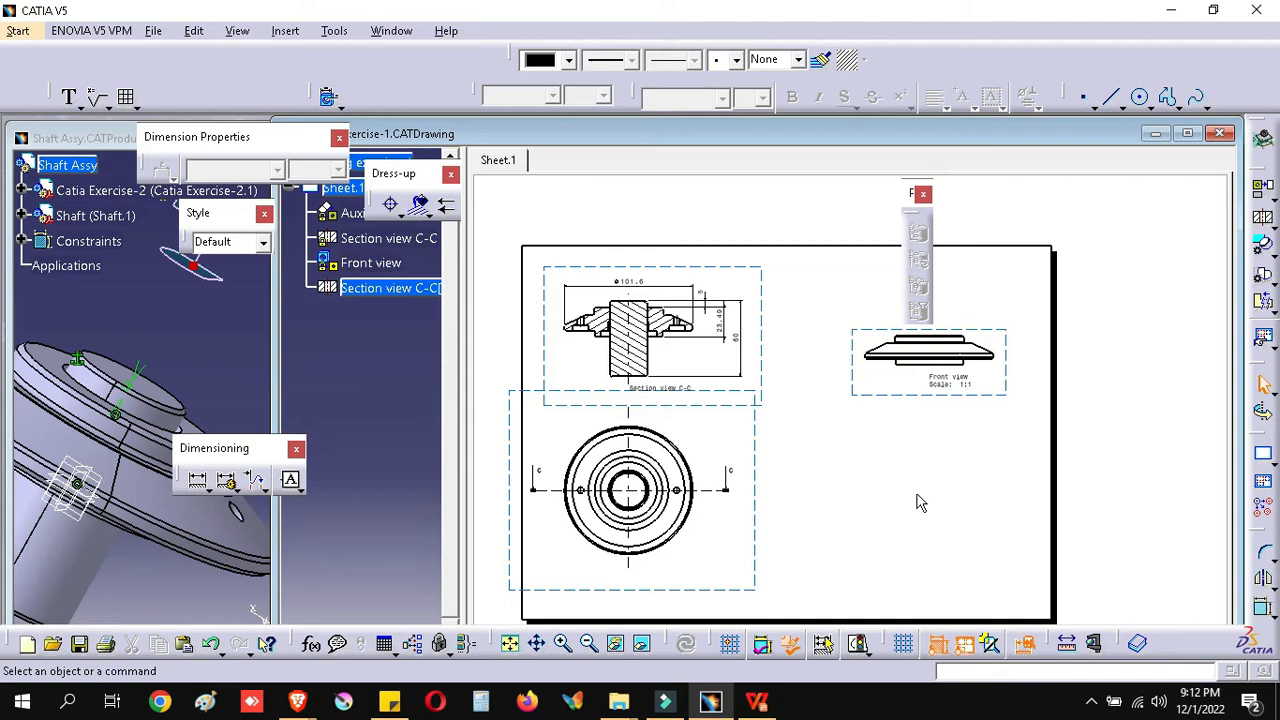
Step: Switch to the Cat Work folder in File Explorer
left_click(620, 703)
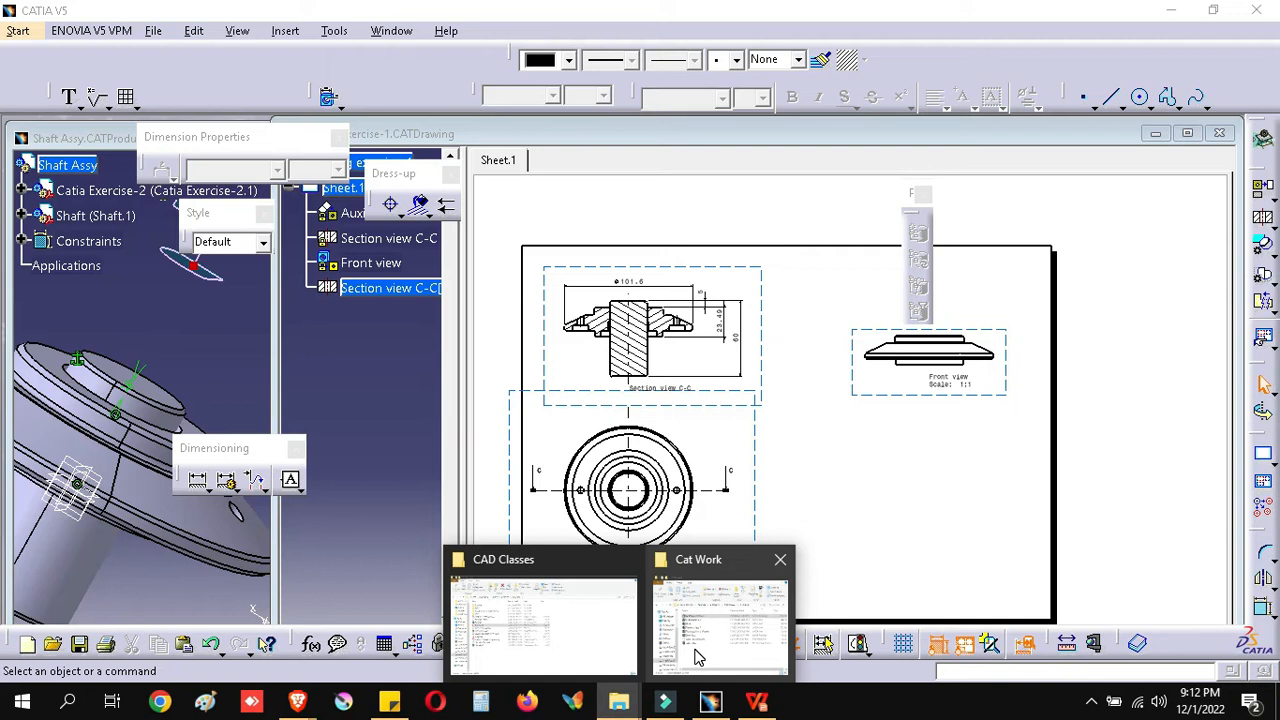
left_click(727, 650)
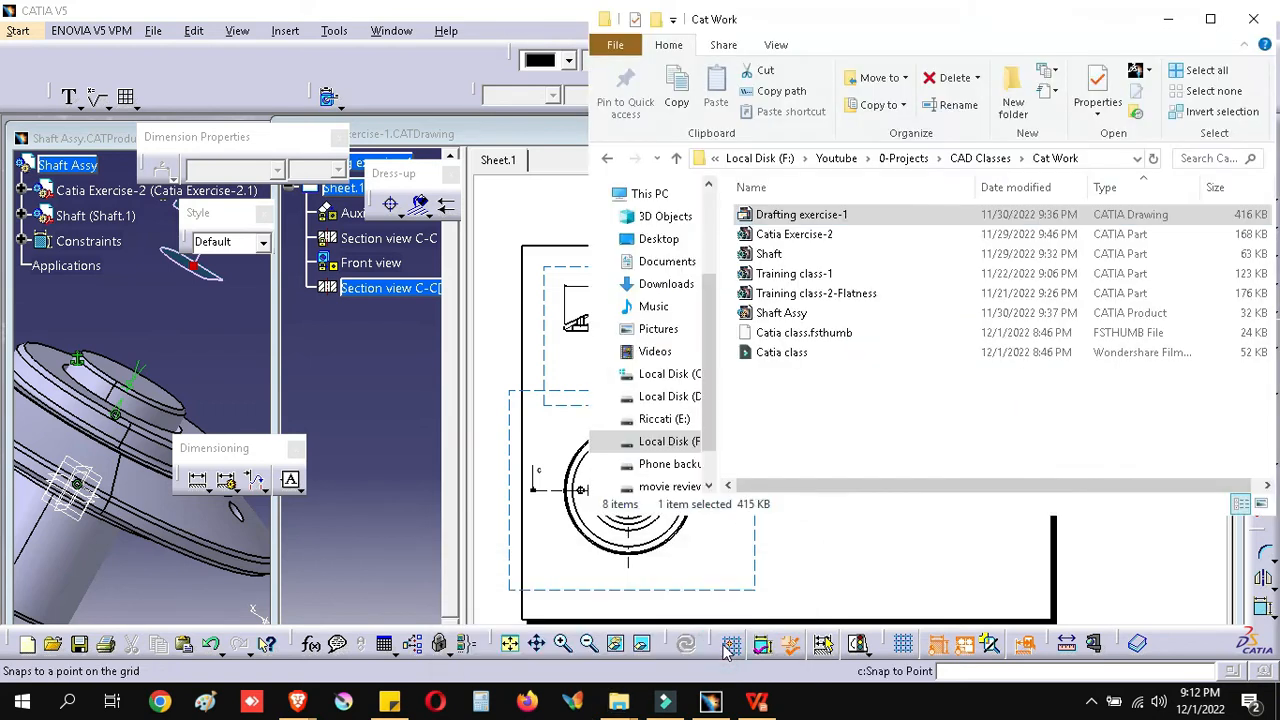
Step: Open the Ring image from the Train folder under CAD Classes
left_click(992, 166)
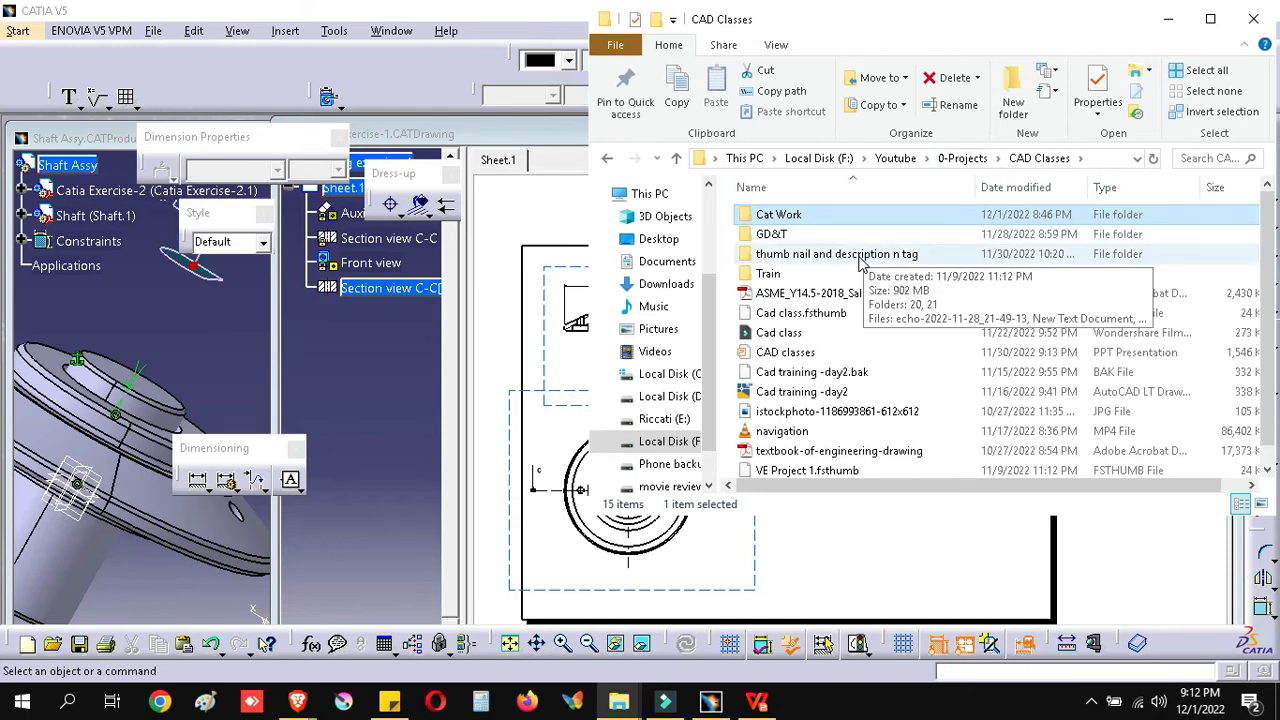
double_click(812, 273)
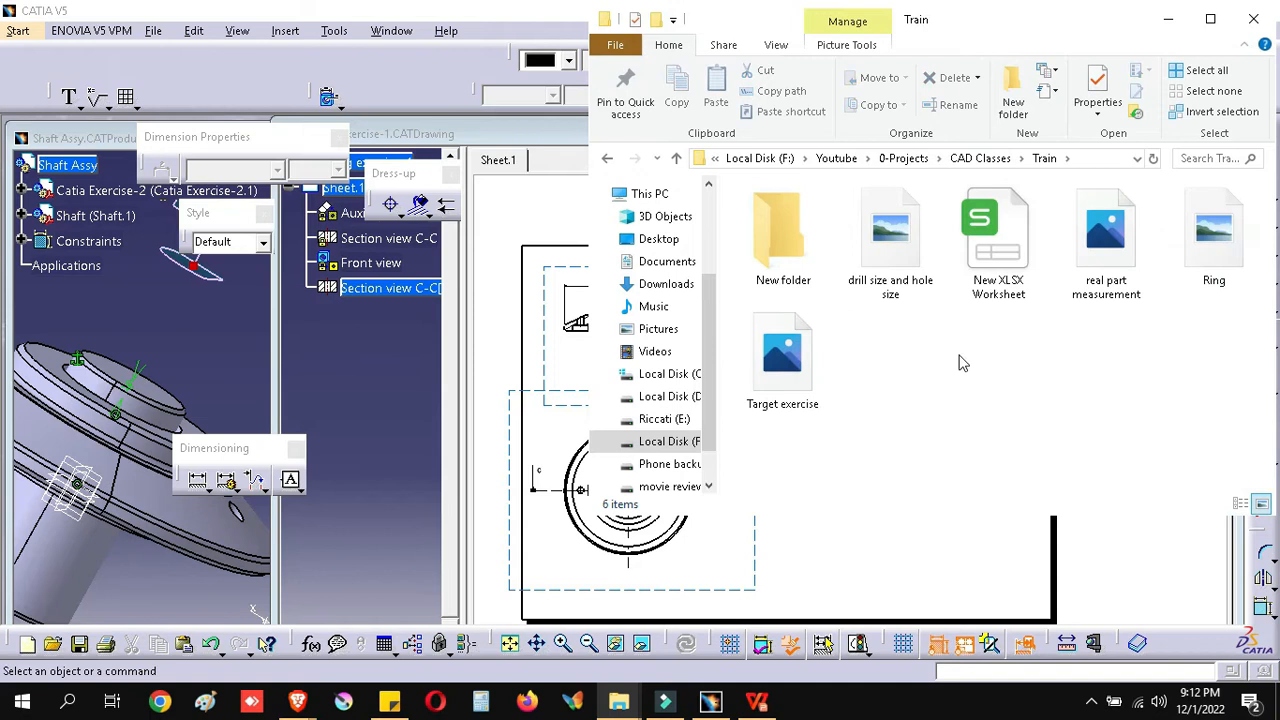
double_click(1207, 255)
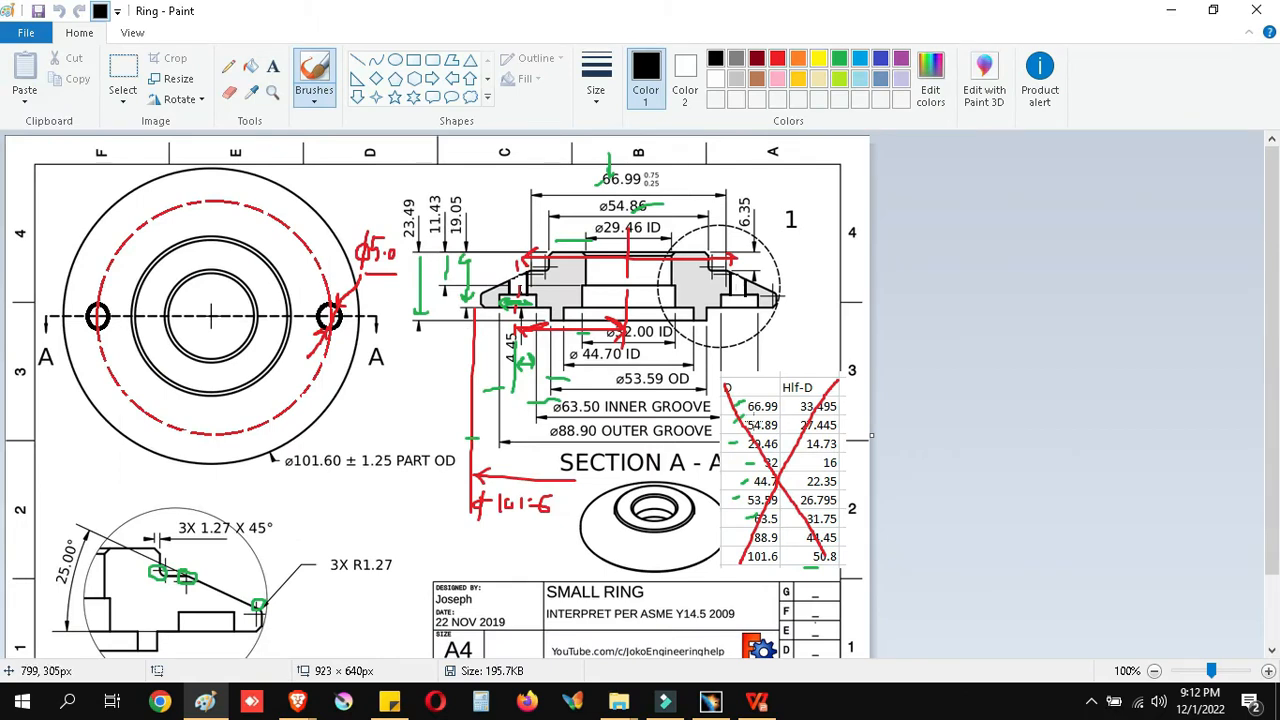
Step: Examine the annotated SMALL RING drawing, including its top view, Section A-A, Detail 1 and title block
scroll(754, 421, "up", 1, "ctrl")
scroll(754, 421, "down", 1, "ctrl")
scroll(170, 288, "down", 2)
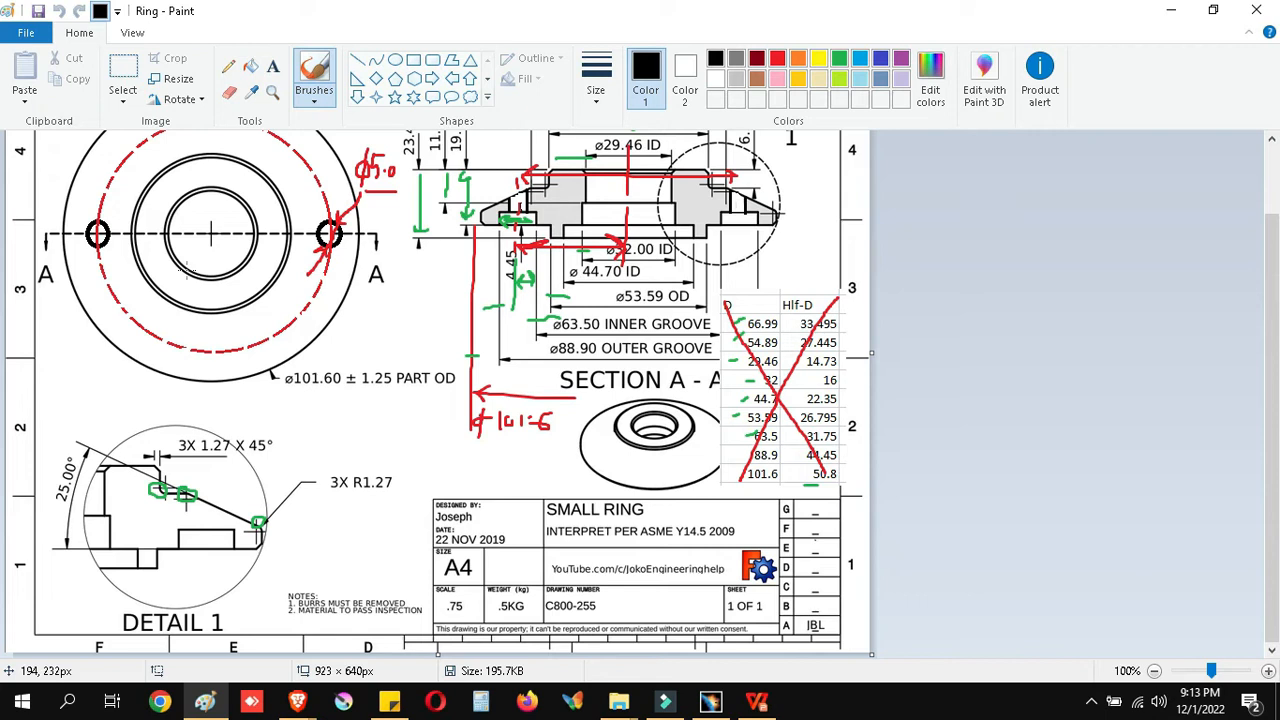
scroll(165, 236, "up", 2)
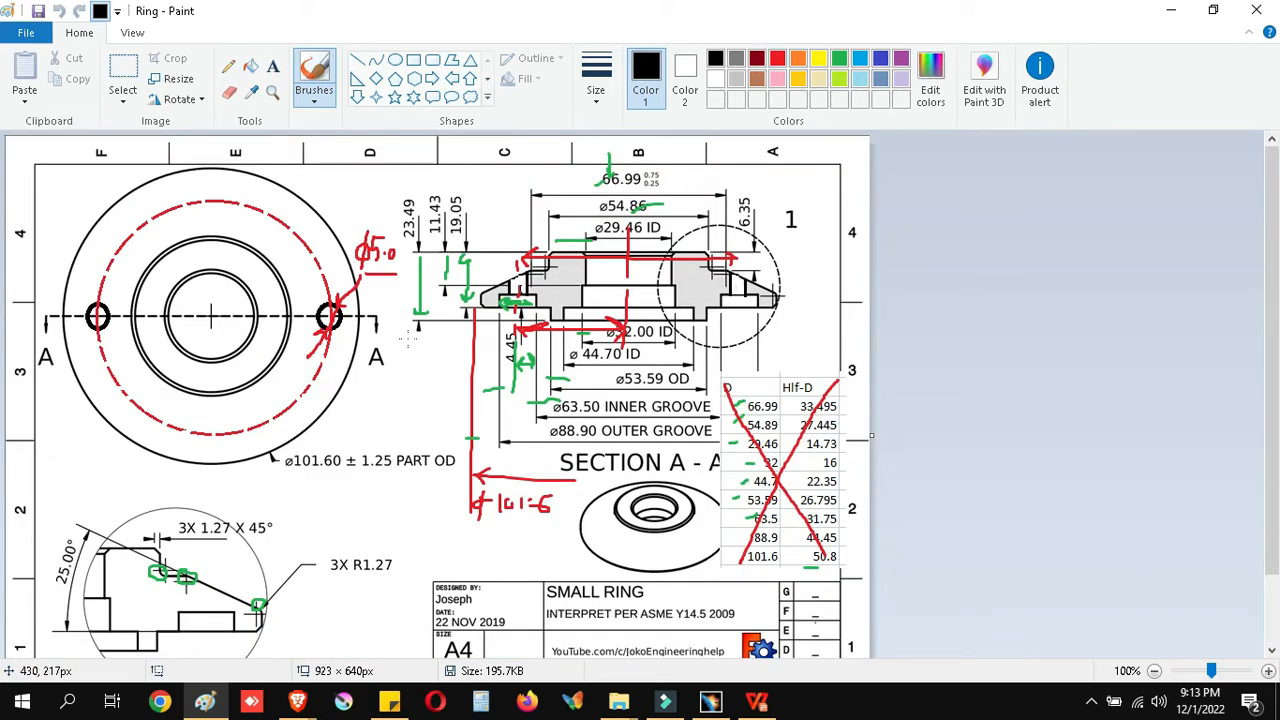
scroll(408, 340, "down", 2)
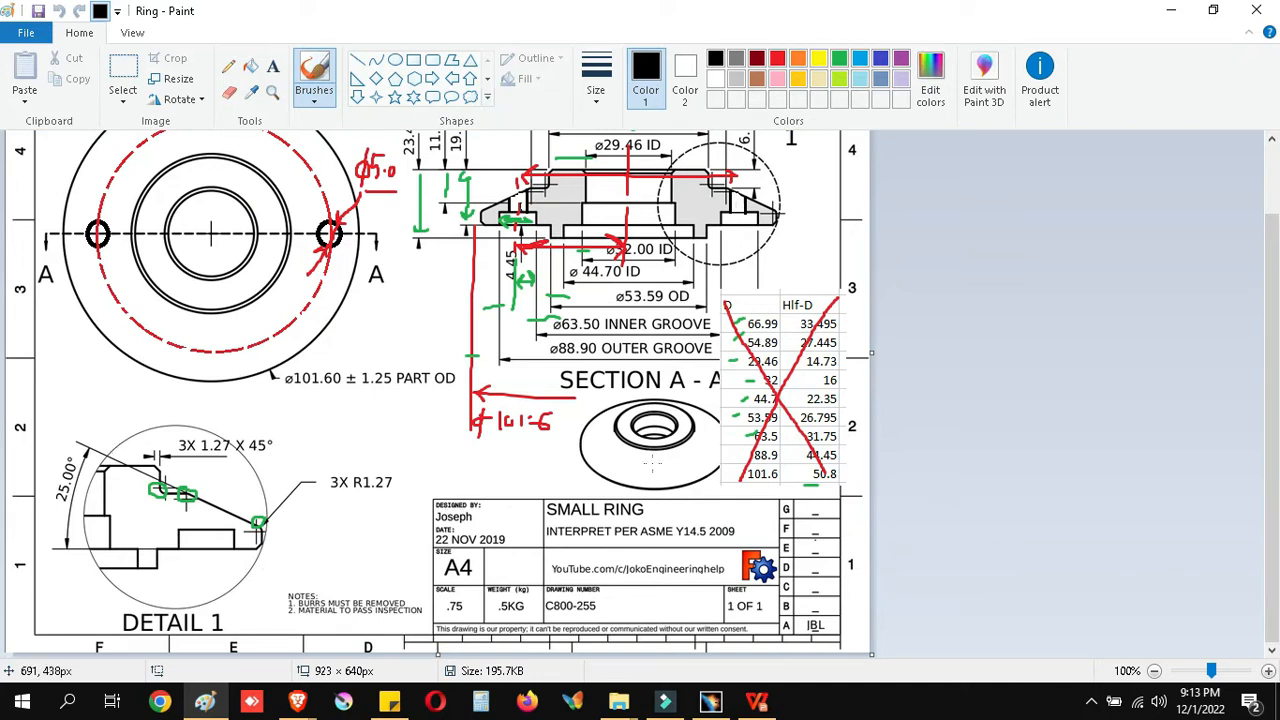
scroll(653, 462, "up", 2)
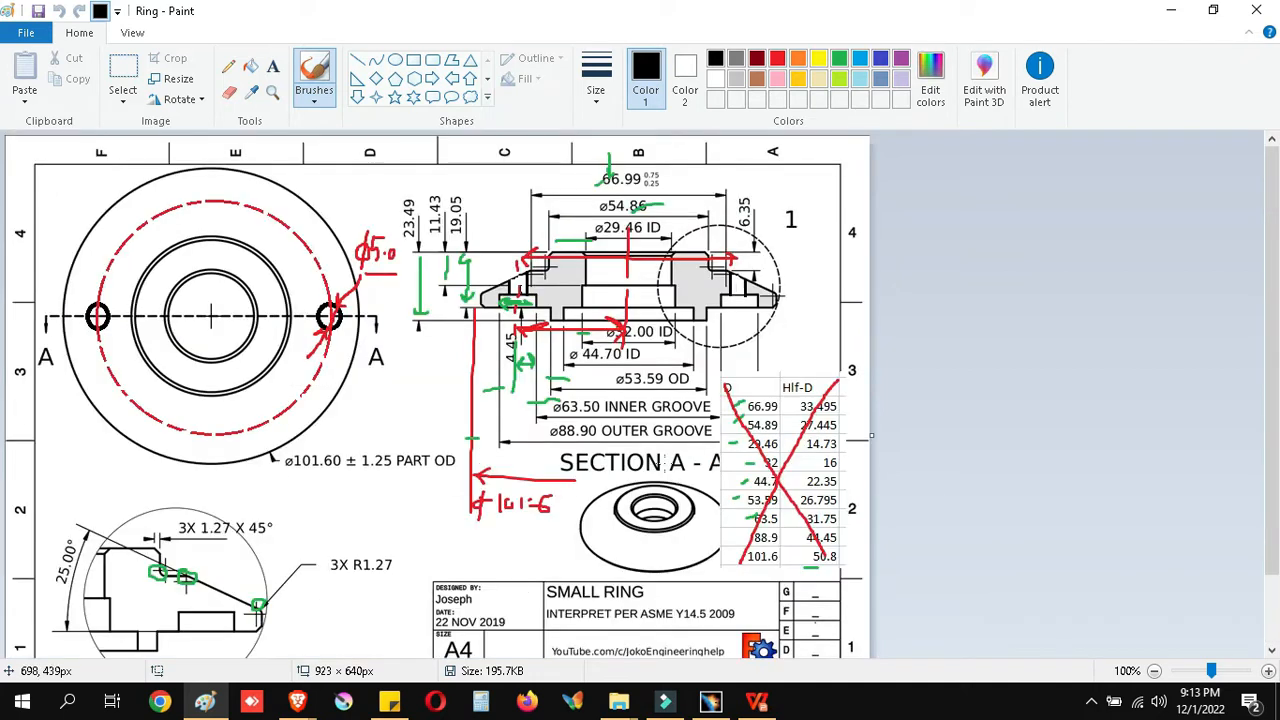
Step: Restore the Ring image to a smaller window and minimize the Train folder window to uncover the CATIA drawing
double_click(340, 20)
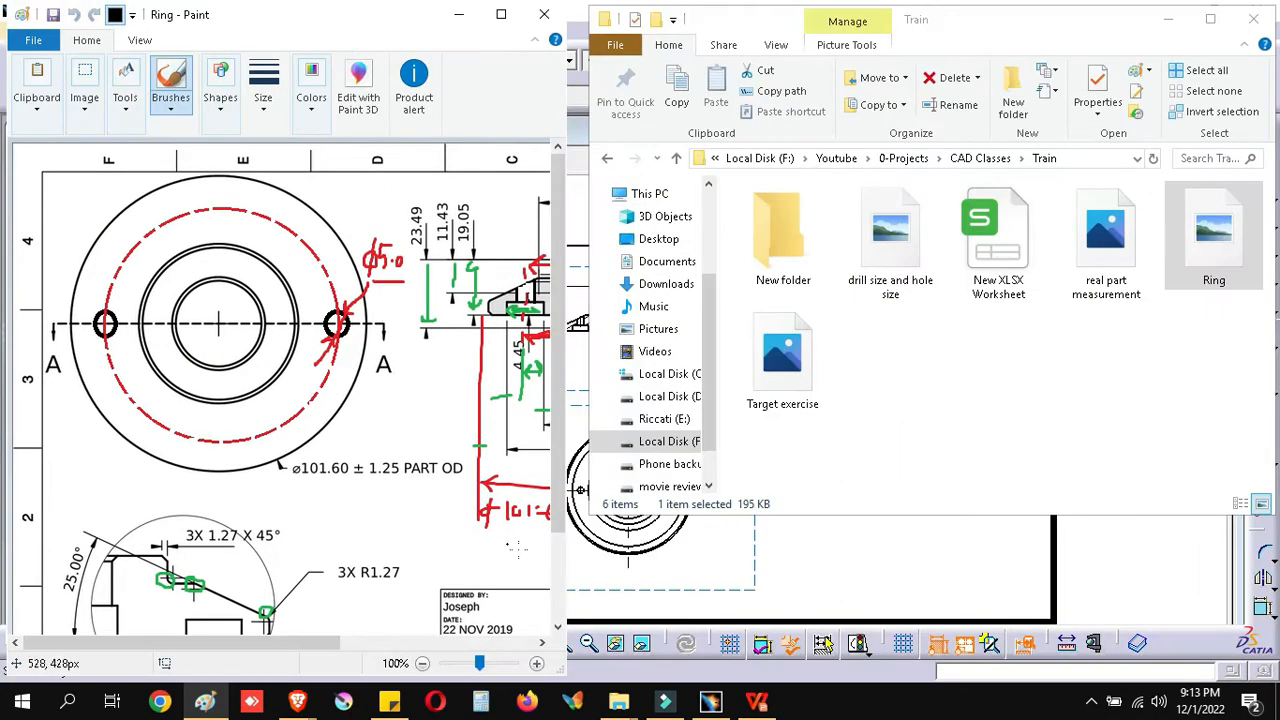
left_click(1168, 19)
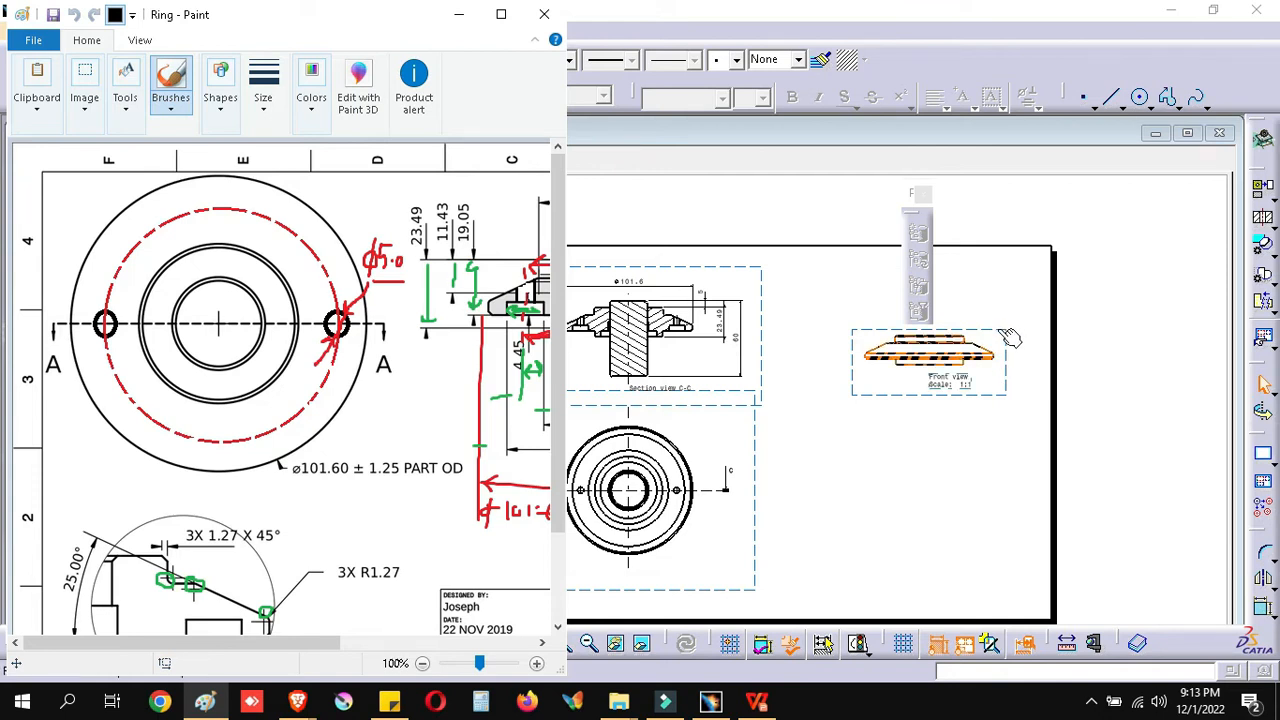
left_click(381, 27)
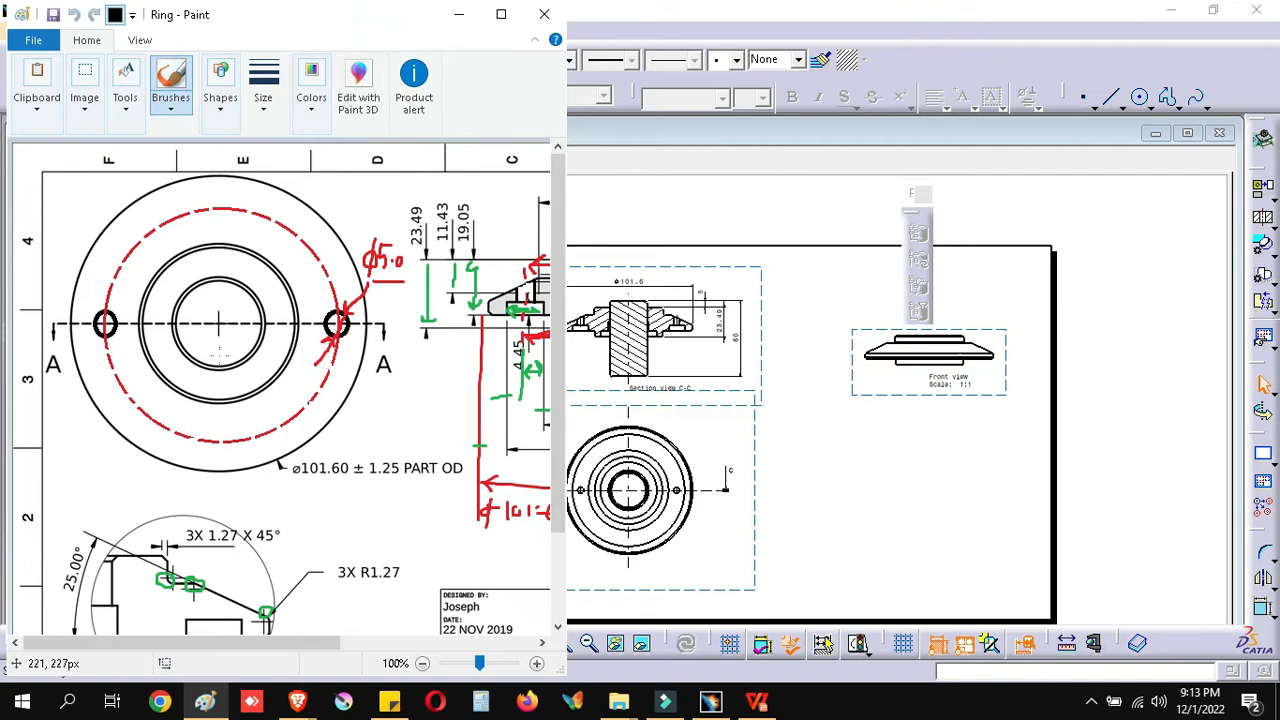
left_click_drag(150, 368, 207, 352)
Step: Switch to CATIA, select Front view, and try to edit the section C-C cutting profile on Auxiliary view B
left_click(1010, 340)
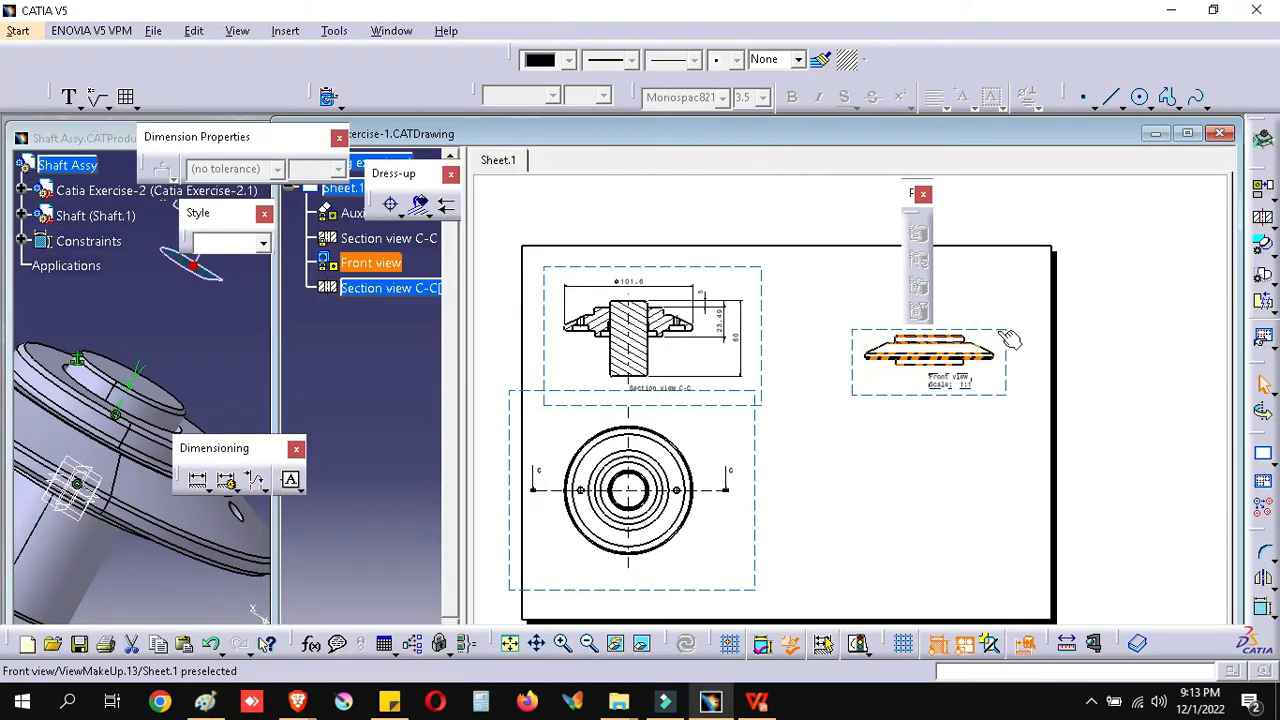
left_click(1005, 340)
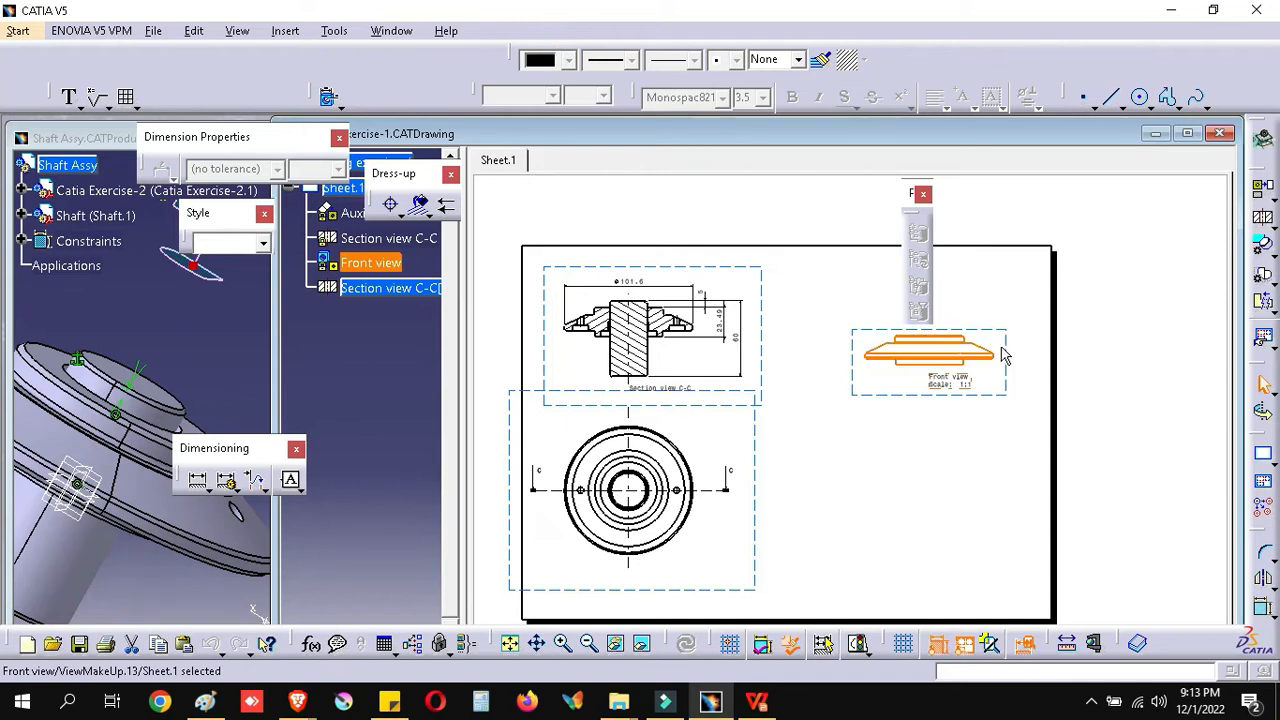
double_click(538, 493)
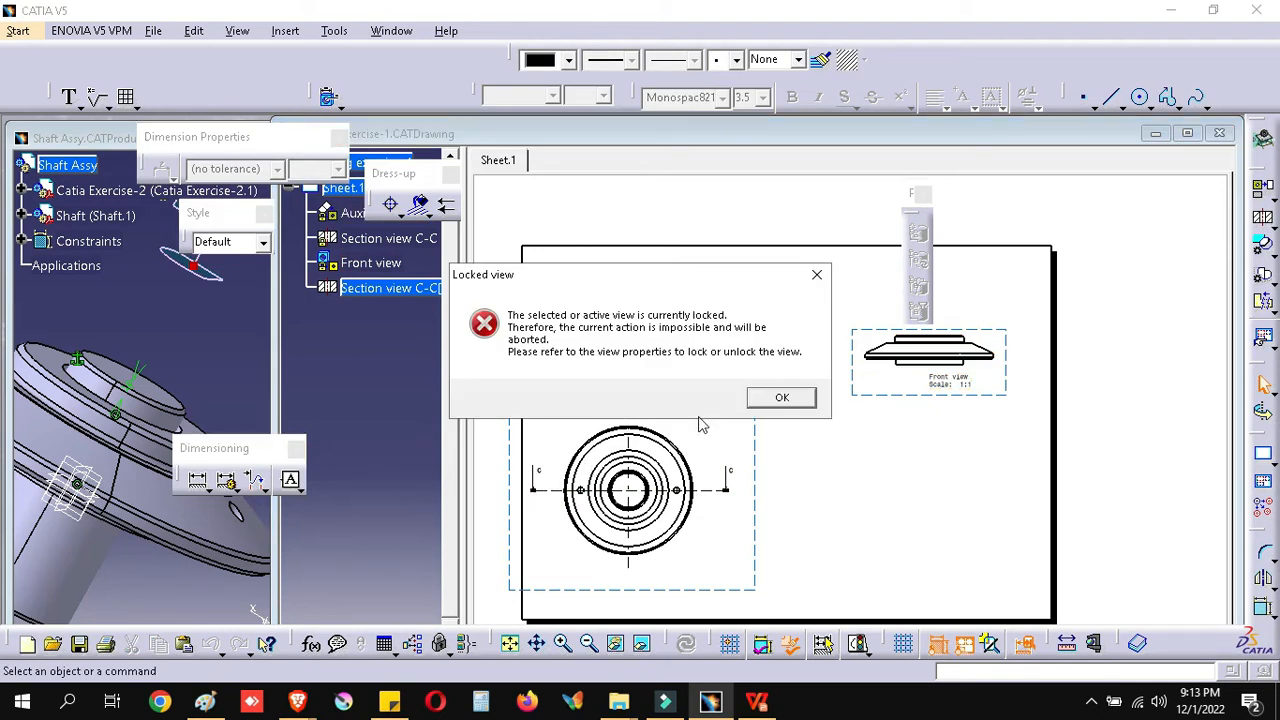
left_click(767, 399)
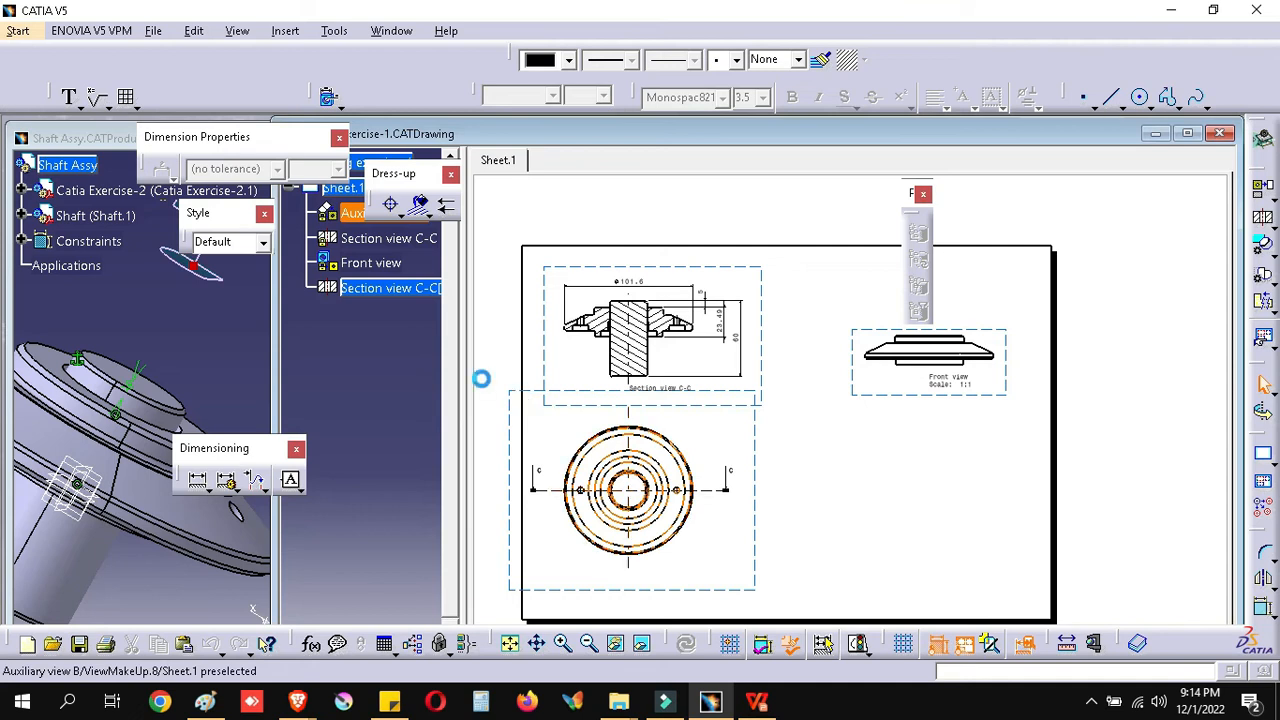
Step: Unlock Auxiliary view B in its view properties
left_click(350, 216)
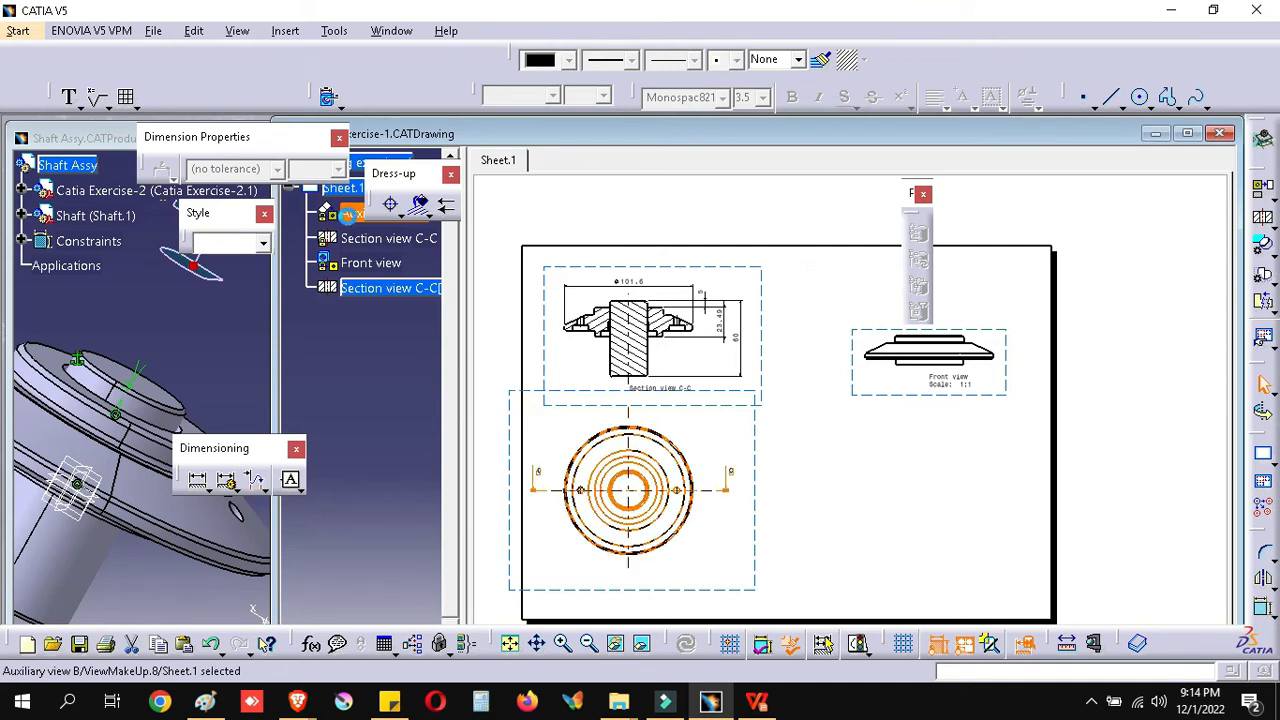
right_click(348, 215)
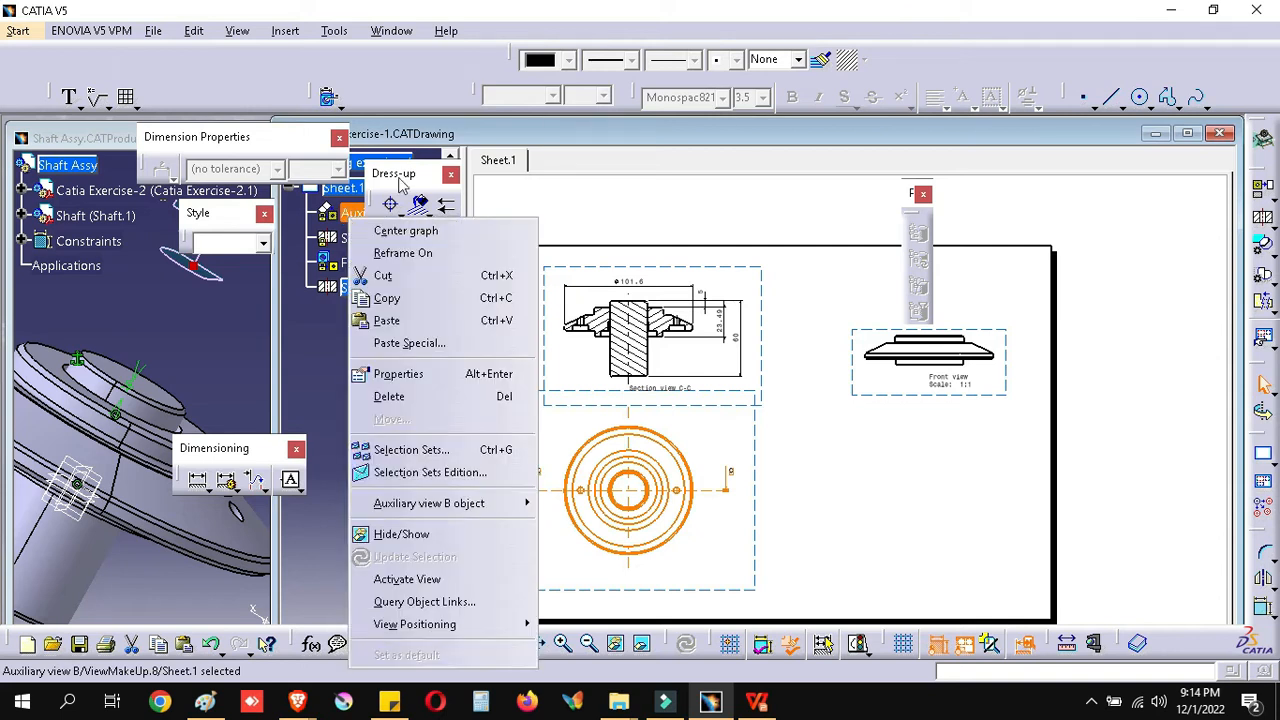
left_click(398, 373)
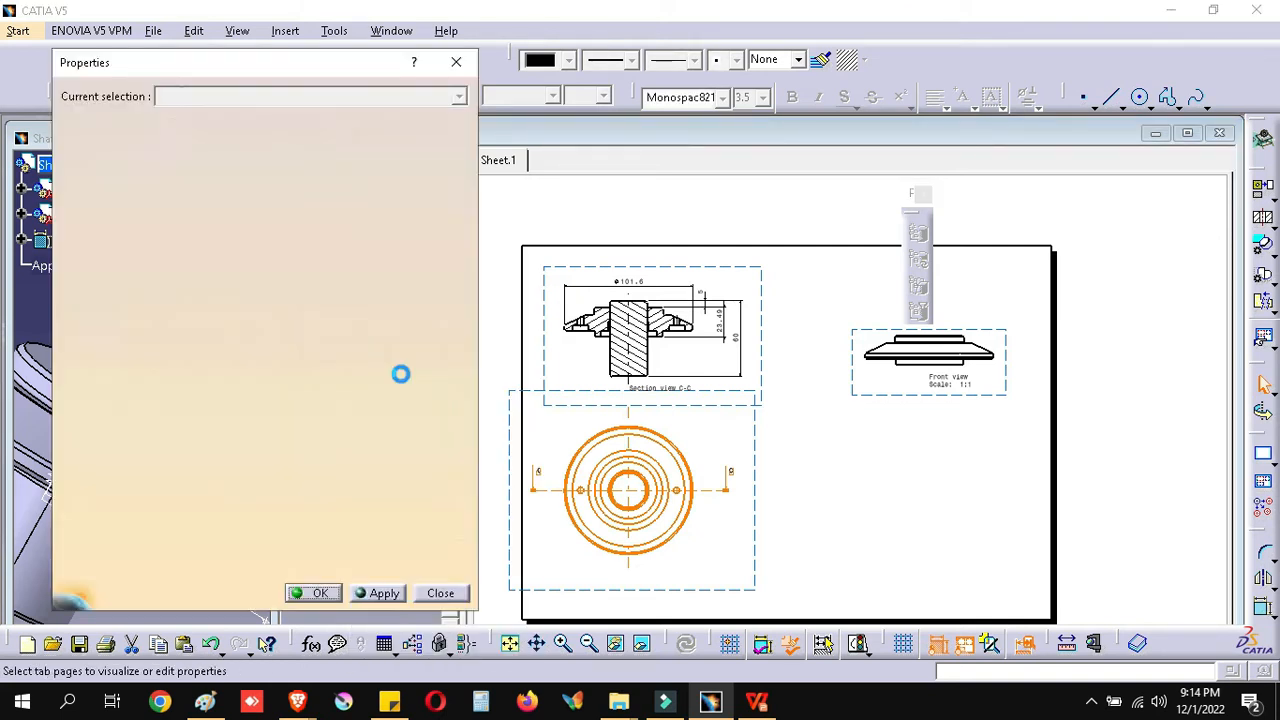
left_click(310, 593)
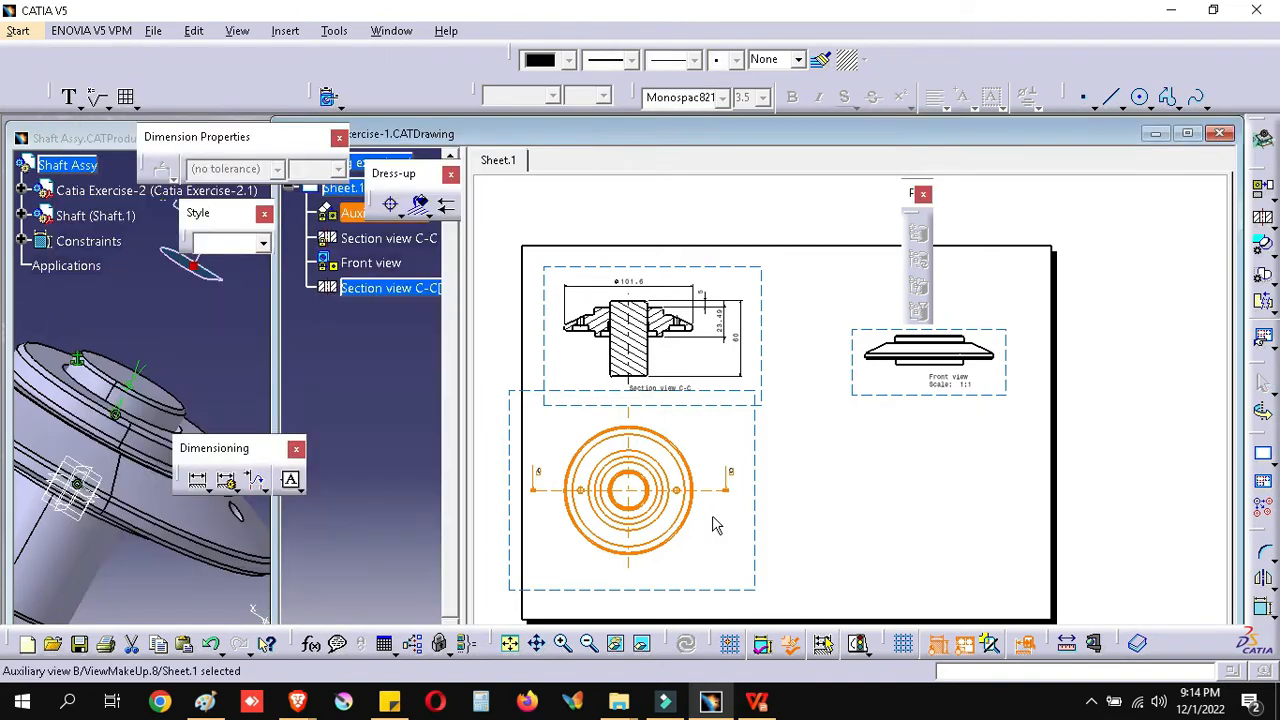
Step: Update the views of the current sheet and try to edit the section C-C profile with Auxiliary view B unlocked
left_click(686, 645)
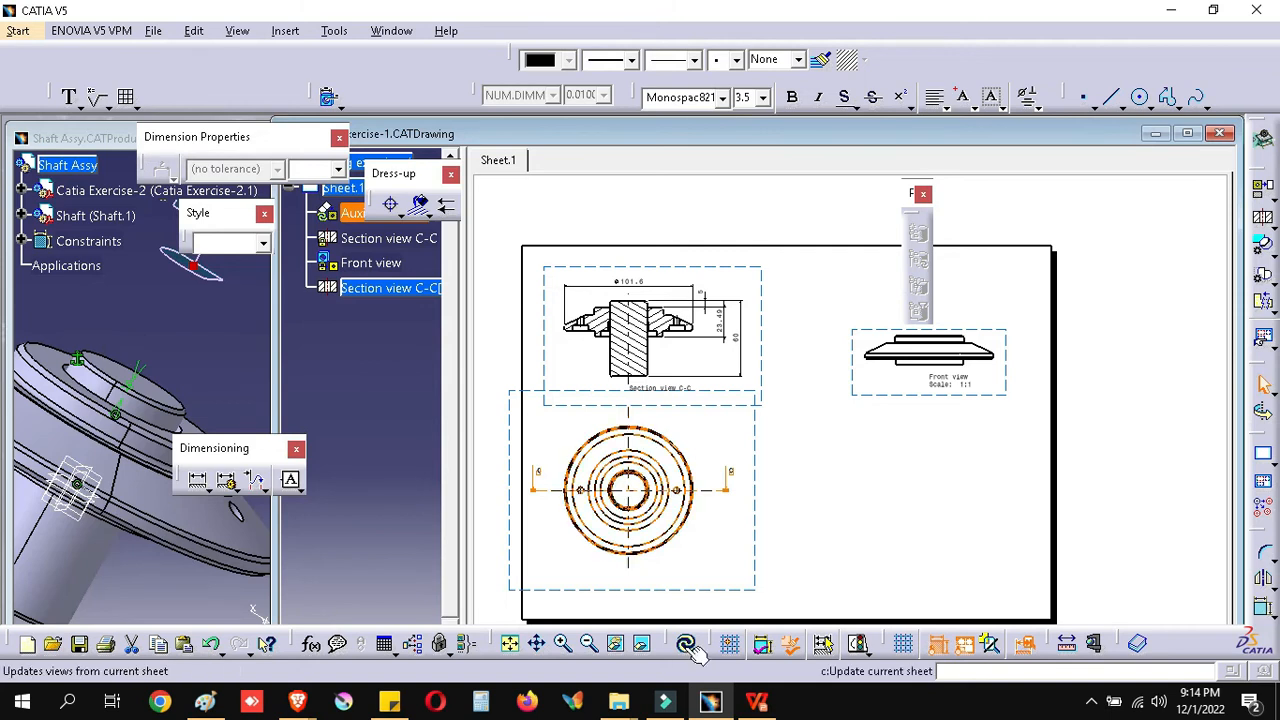
left_click(685, 643)
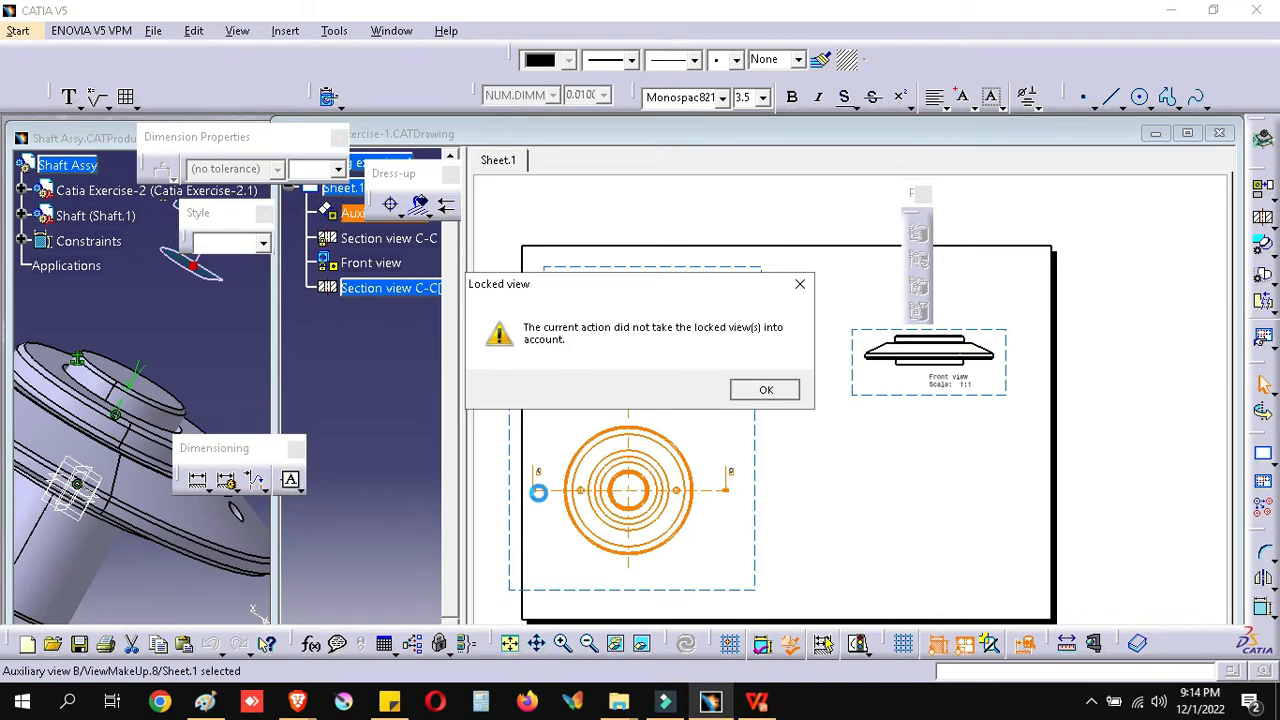
key("Return")
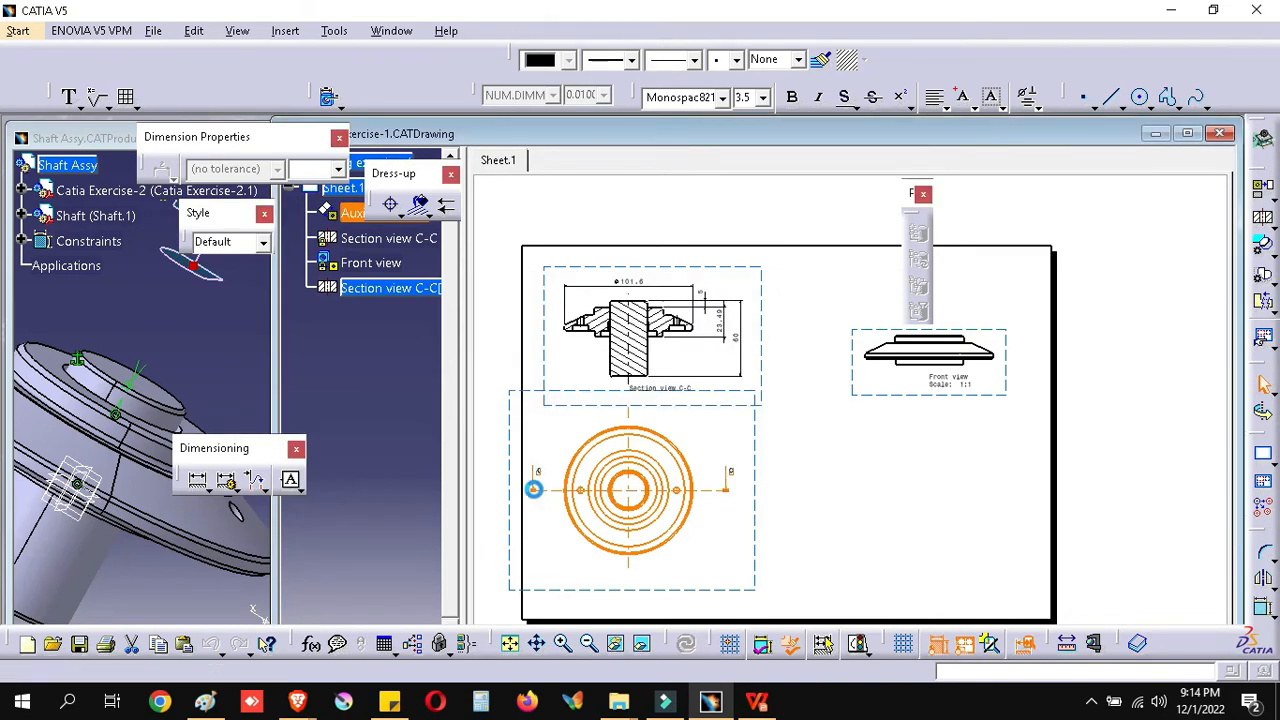
left_click(534, 489)
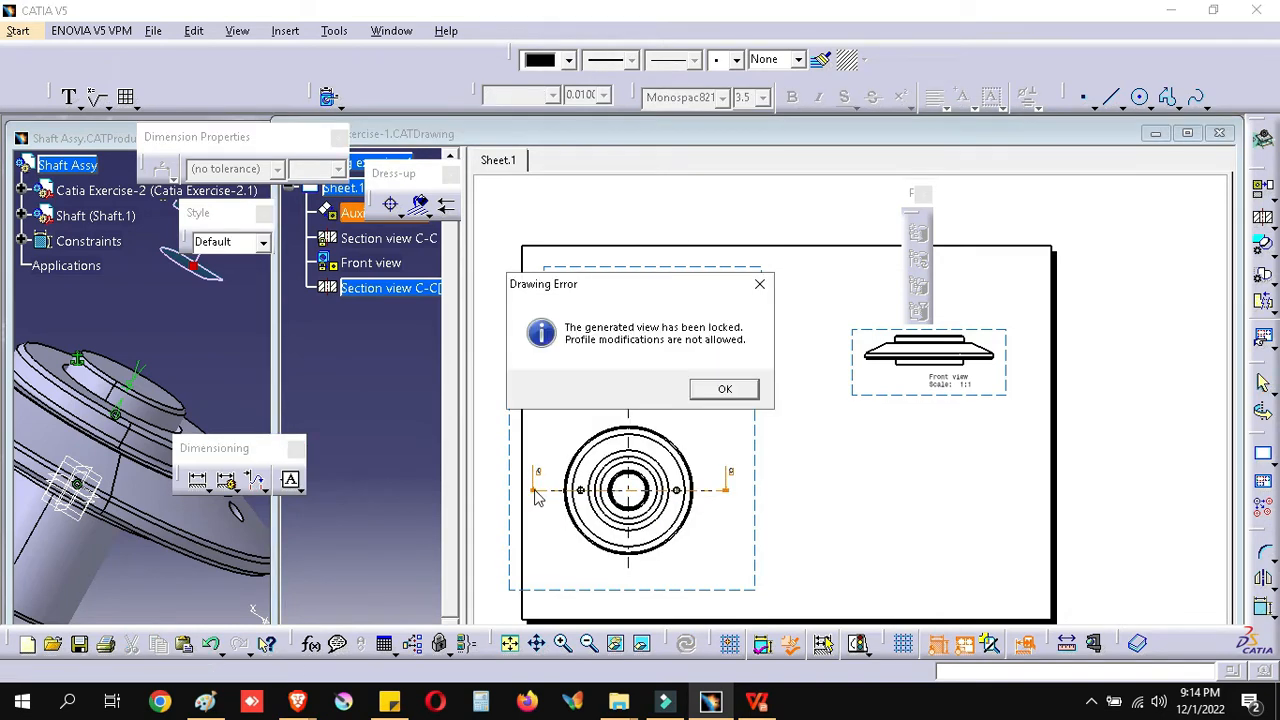
left_click(726, 391)
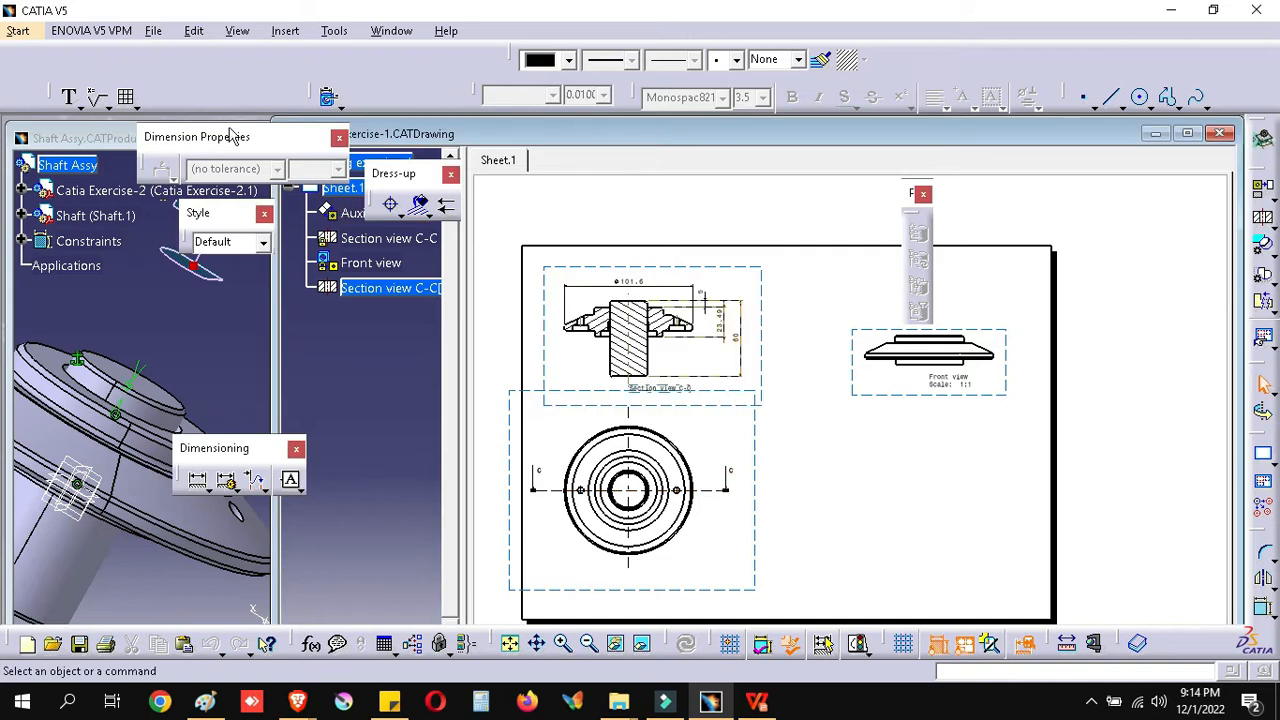
Step: Move the Dimension Properties and Dress-up toolbars clear of the Drafting exercise-1 specification tree
left_click_drag(228, 128, 110, 120)
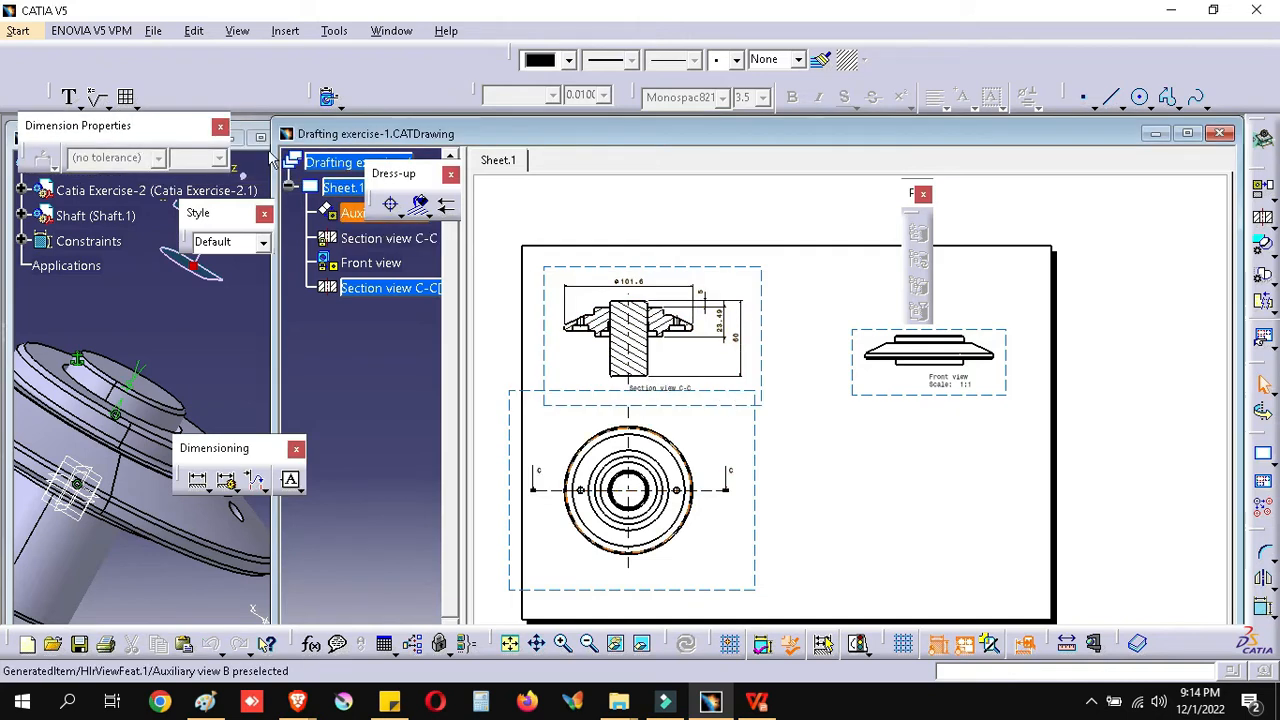
left_click_drag(382, 170, 559, 125)
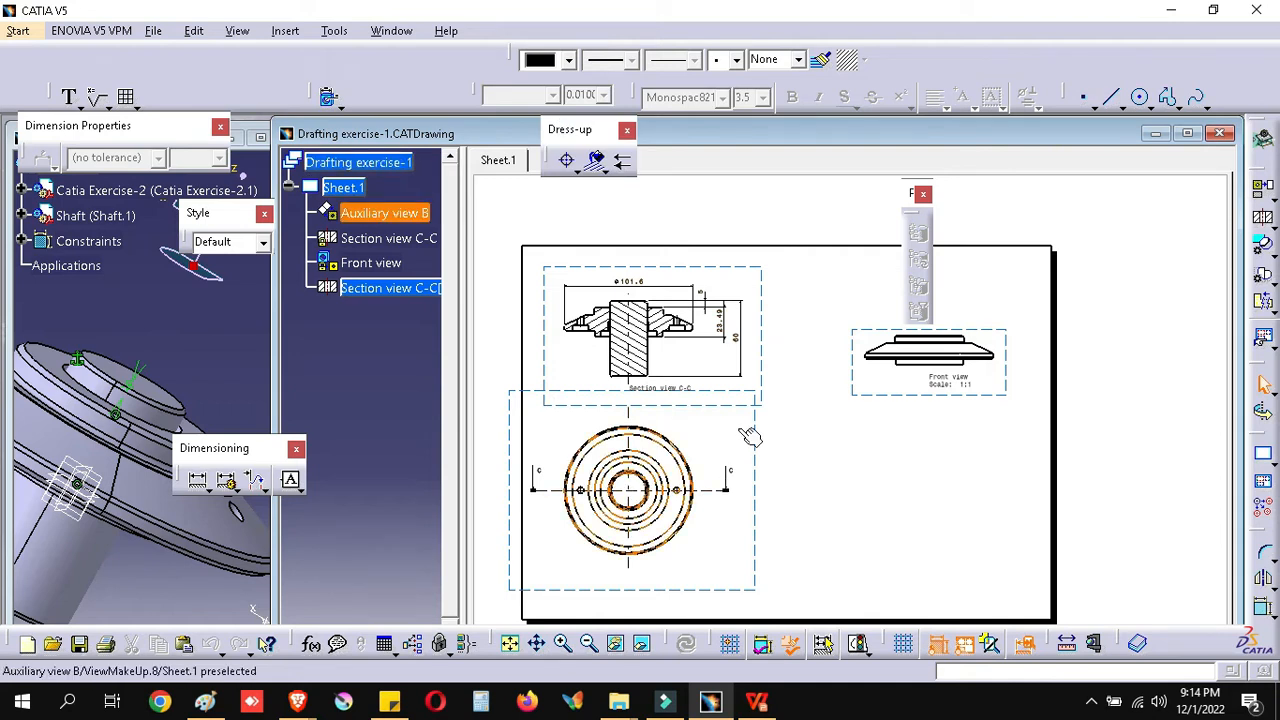
Step: Try again to edit the section C-C cutting profile from its callout on Auxiliary view B
scroll(743, 449, "up", 4)
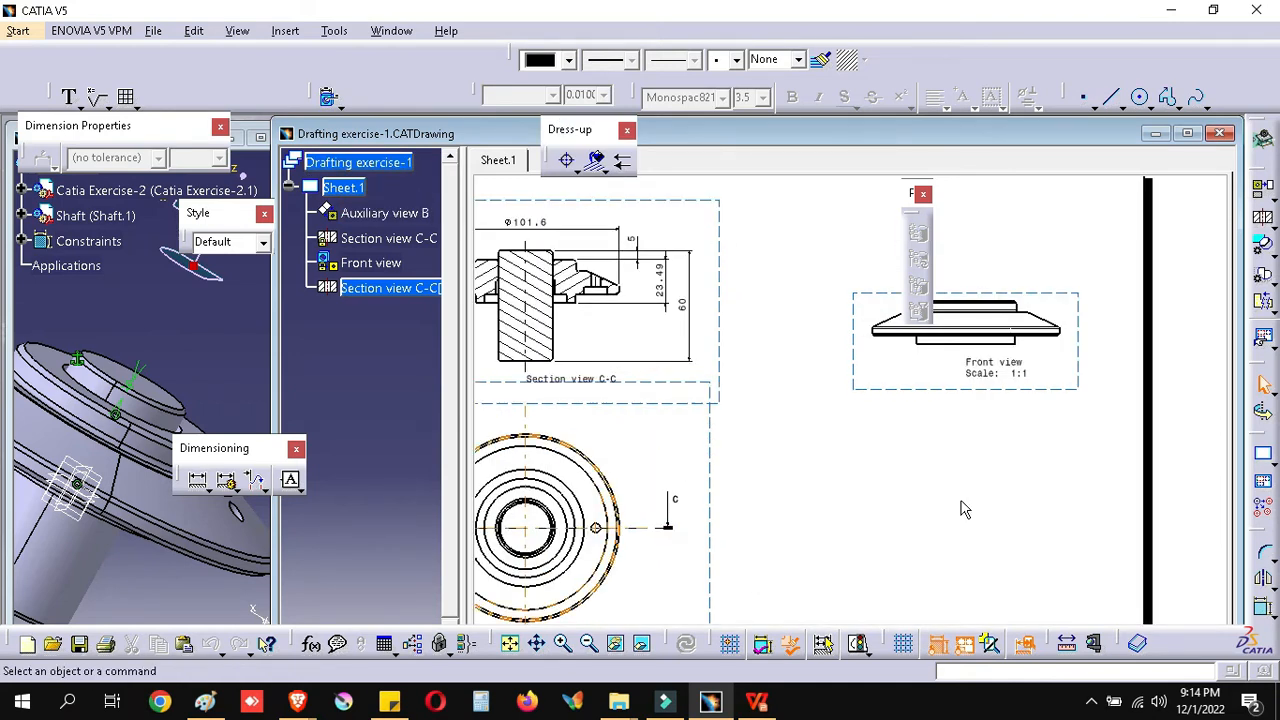
middle_click_drag(715, 540, 945, 525)
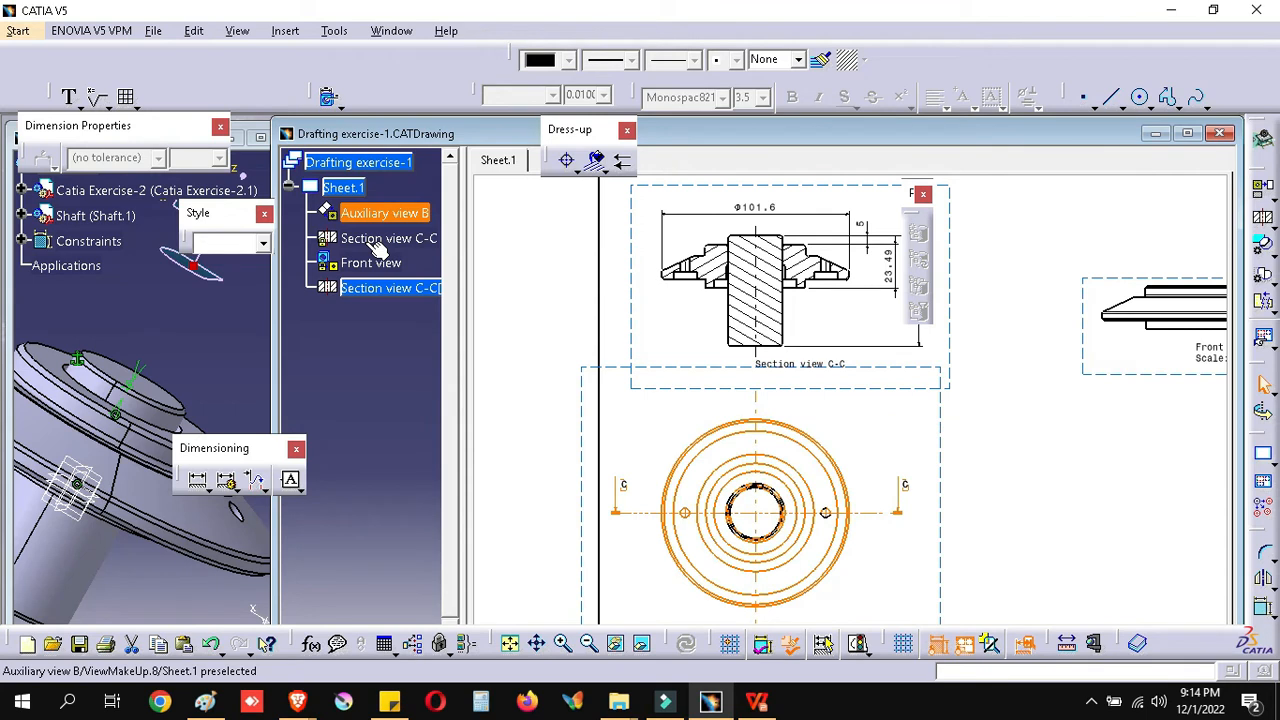
left_click(625, 515)
double_click(625, 515)
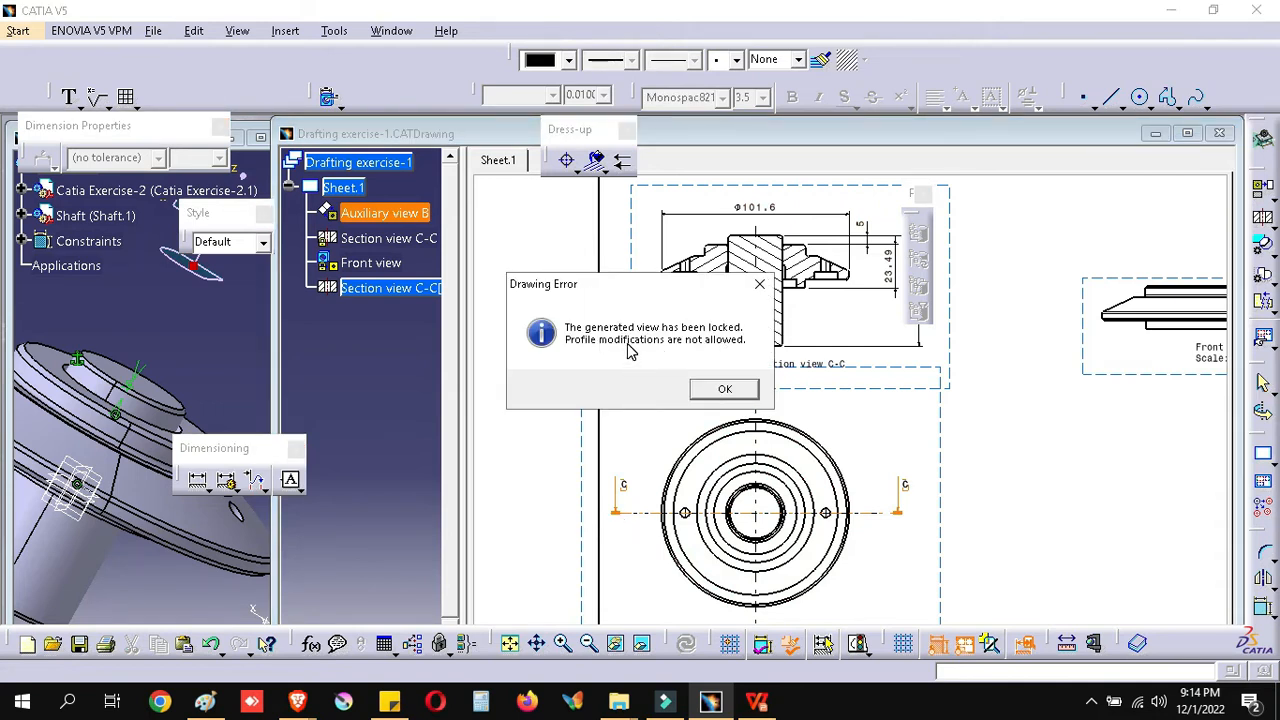
left_click(748, 392)
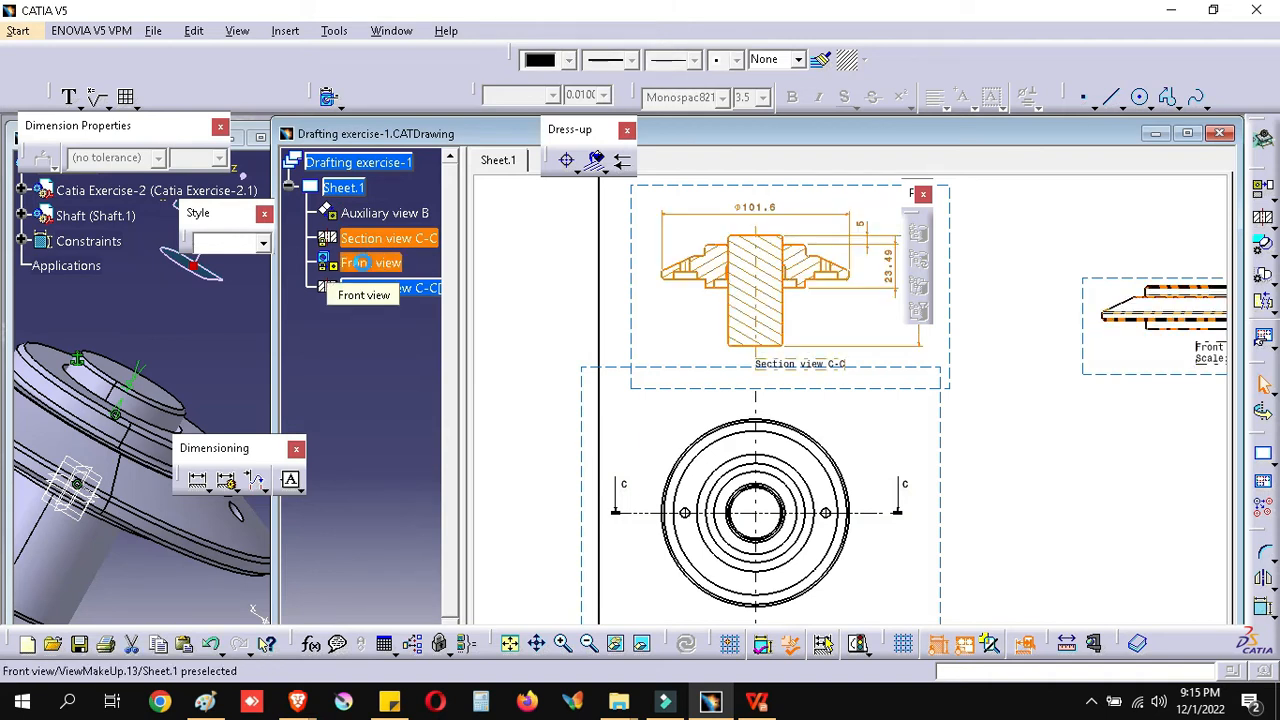
Step: Turn off Lock View for Section view C-C and Front view together, and update the current sheet
right_click(366, 266)
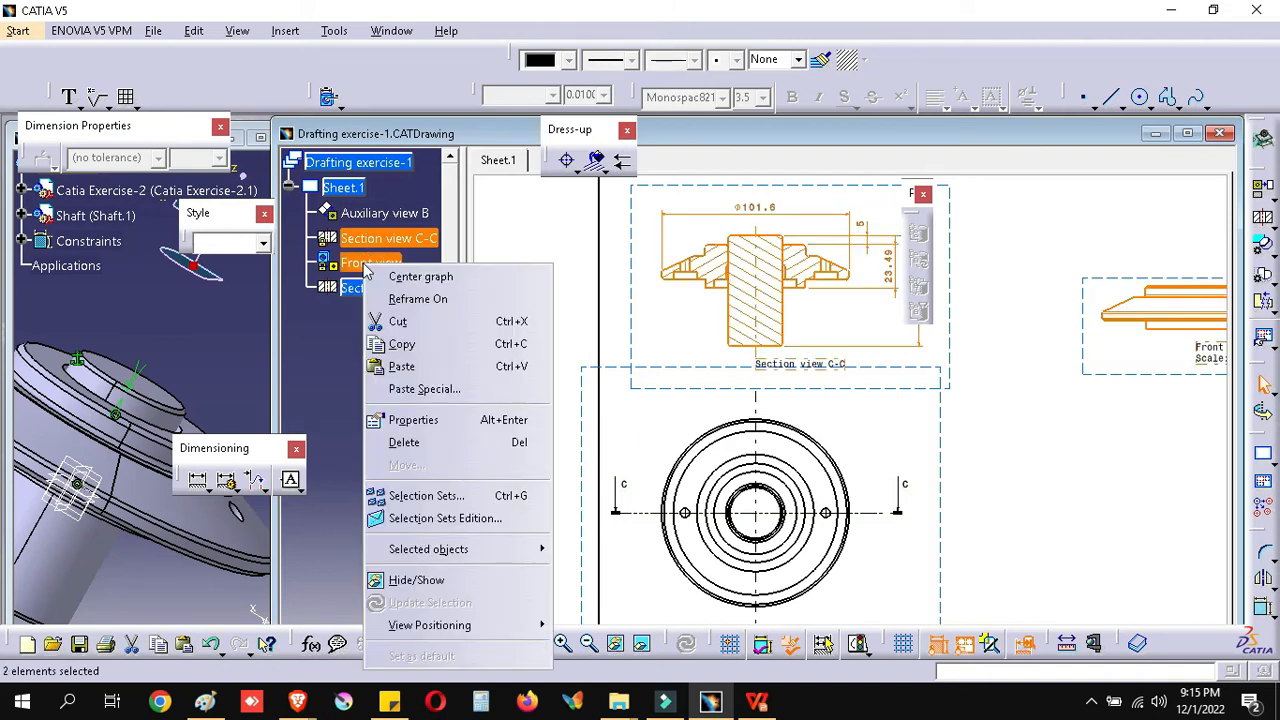
left_click(413, 420)
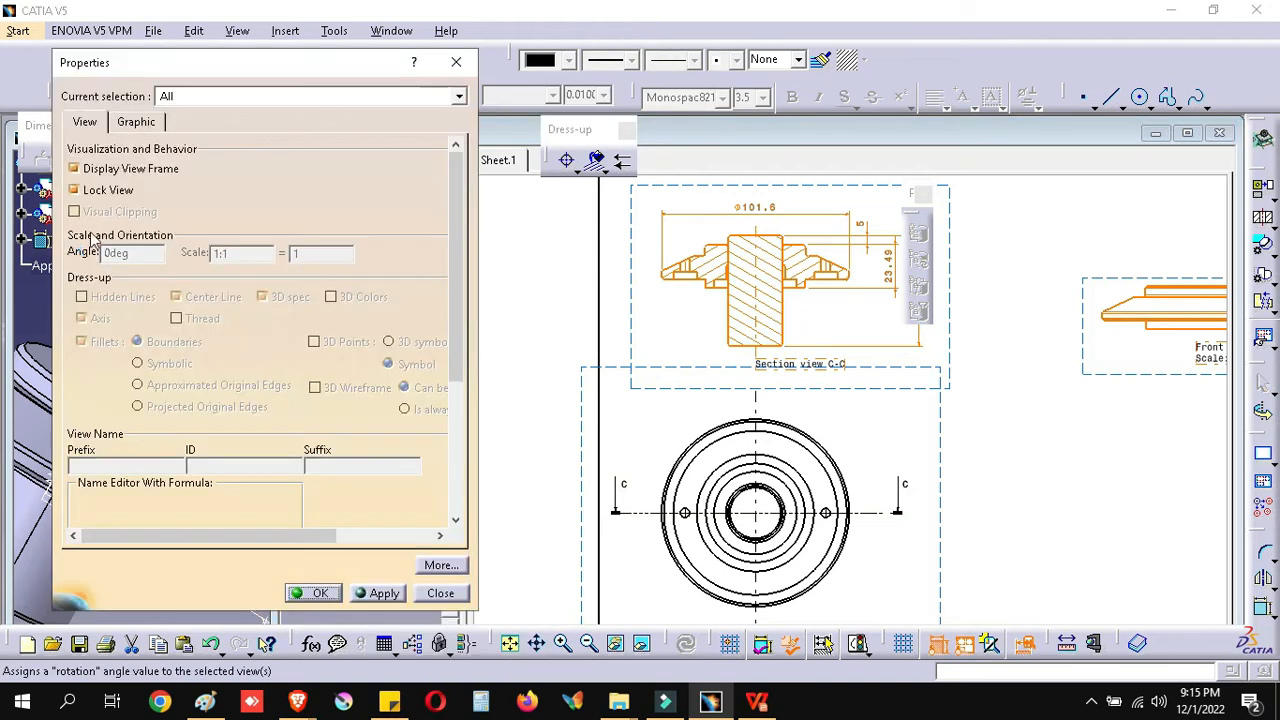
left_click(312, 592)
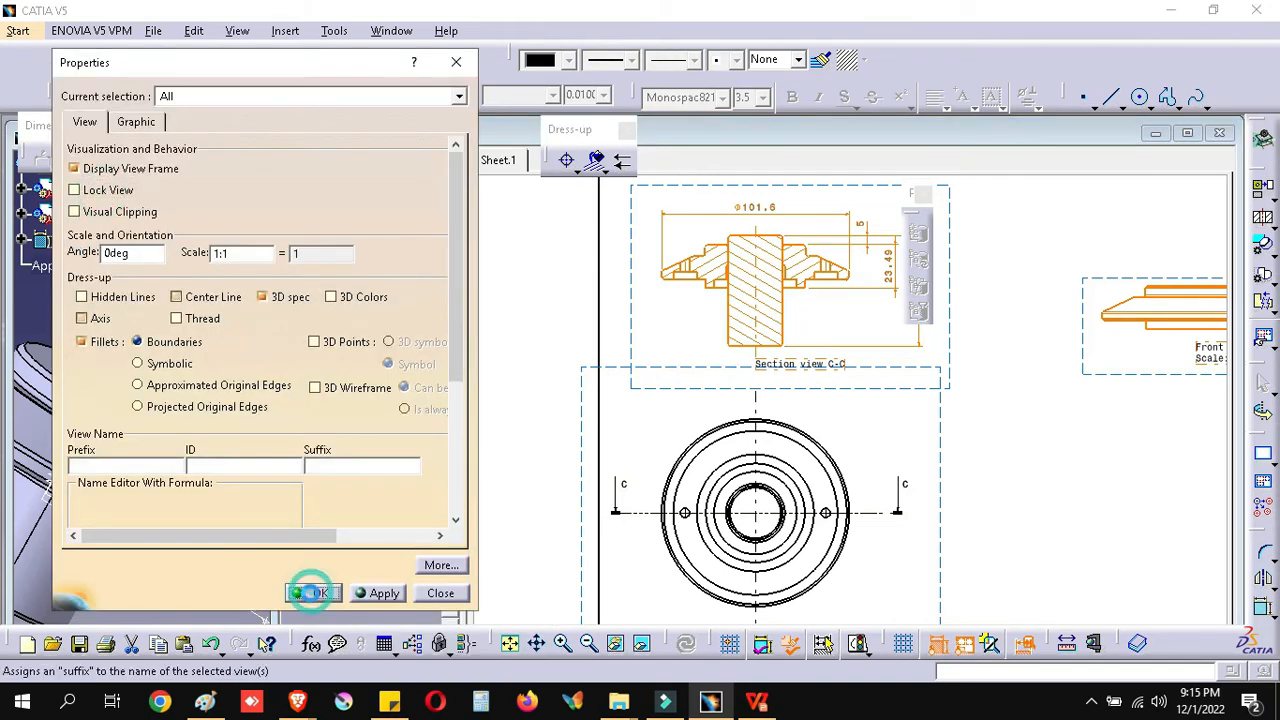
left_click(1005, 507)
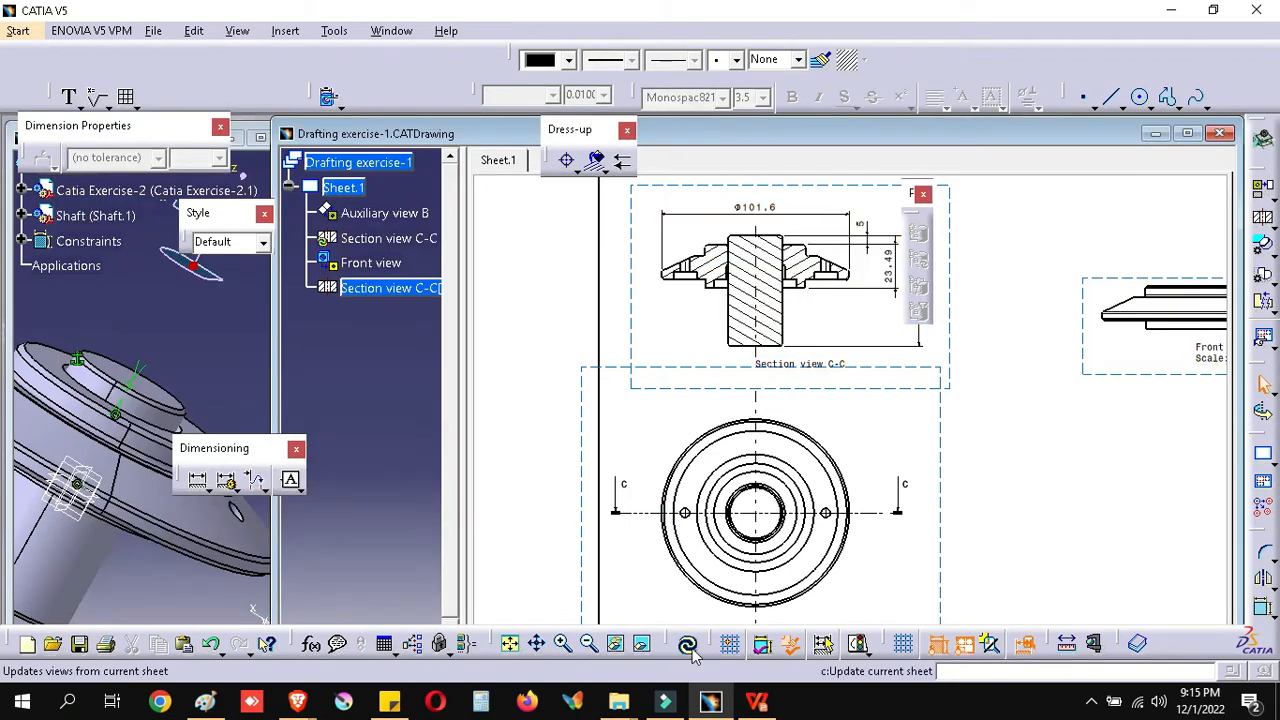
left_click(686, 644)
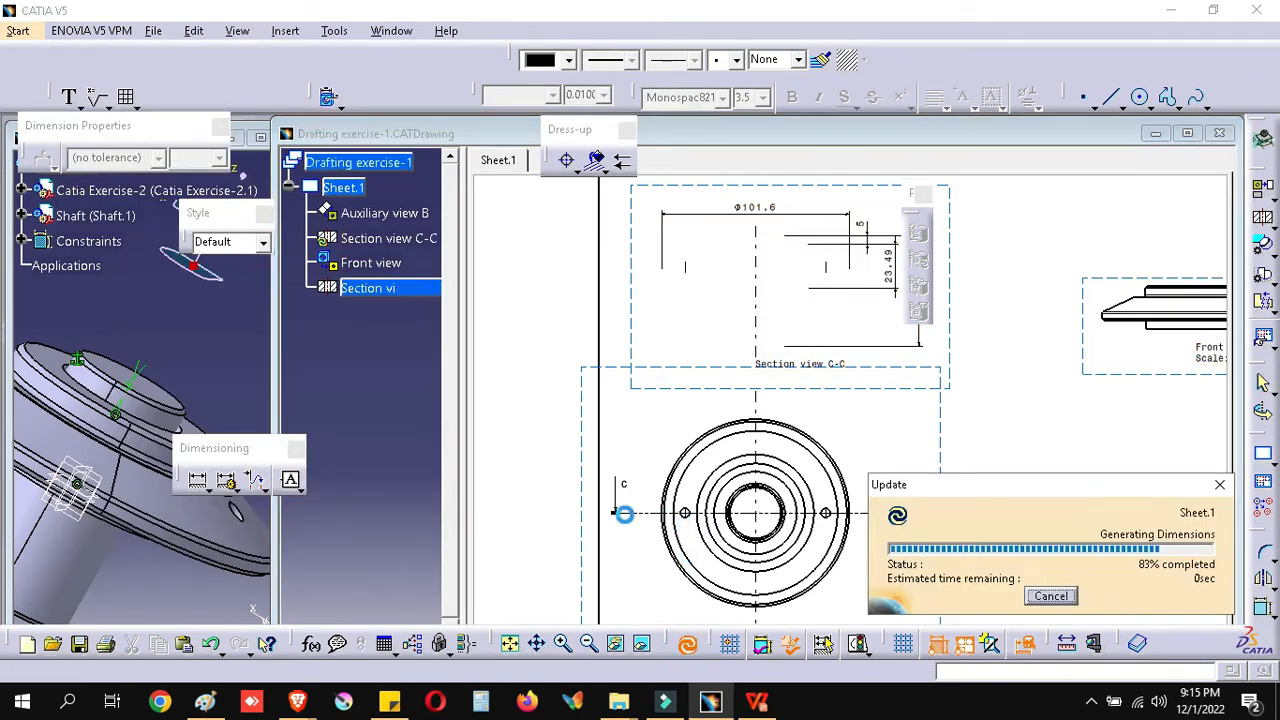
Step: Open the section C-C cutting profile from its callout on Auxiliary view B, shorten the line at both ends, and apply the edit
left_click(620, 514)
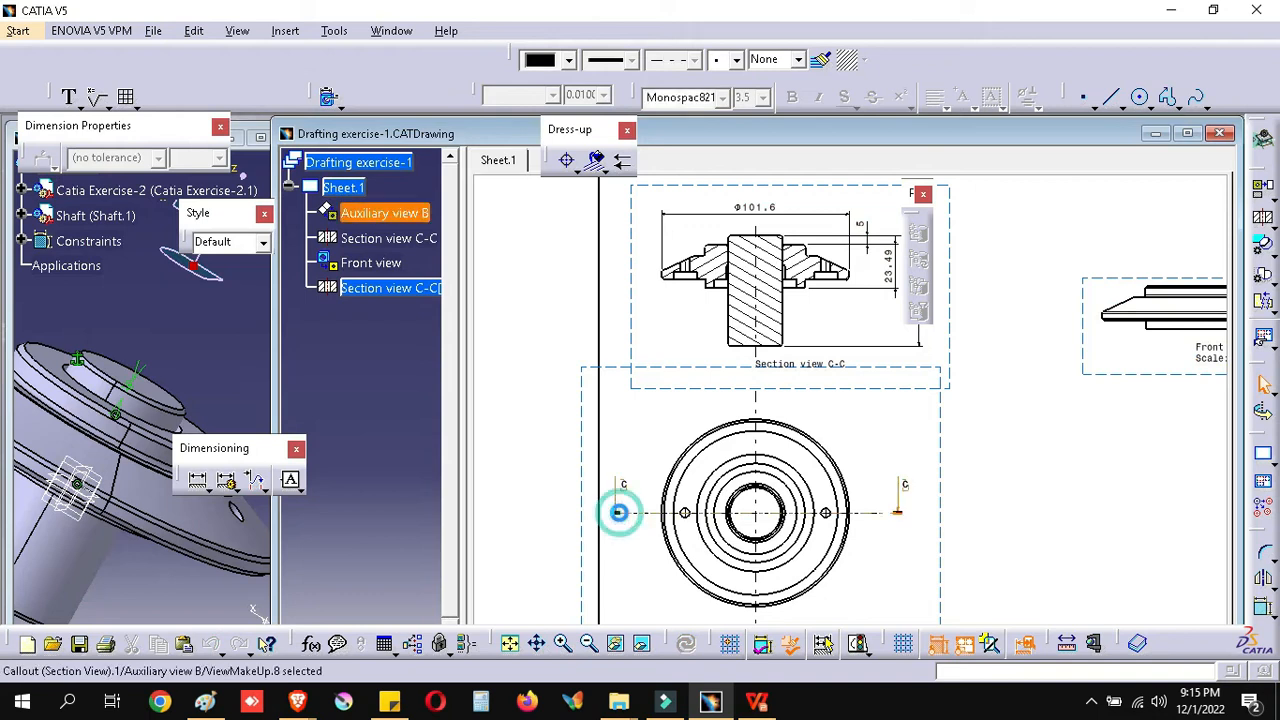
double_click(620, 514)
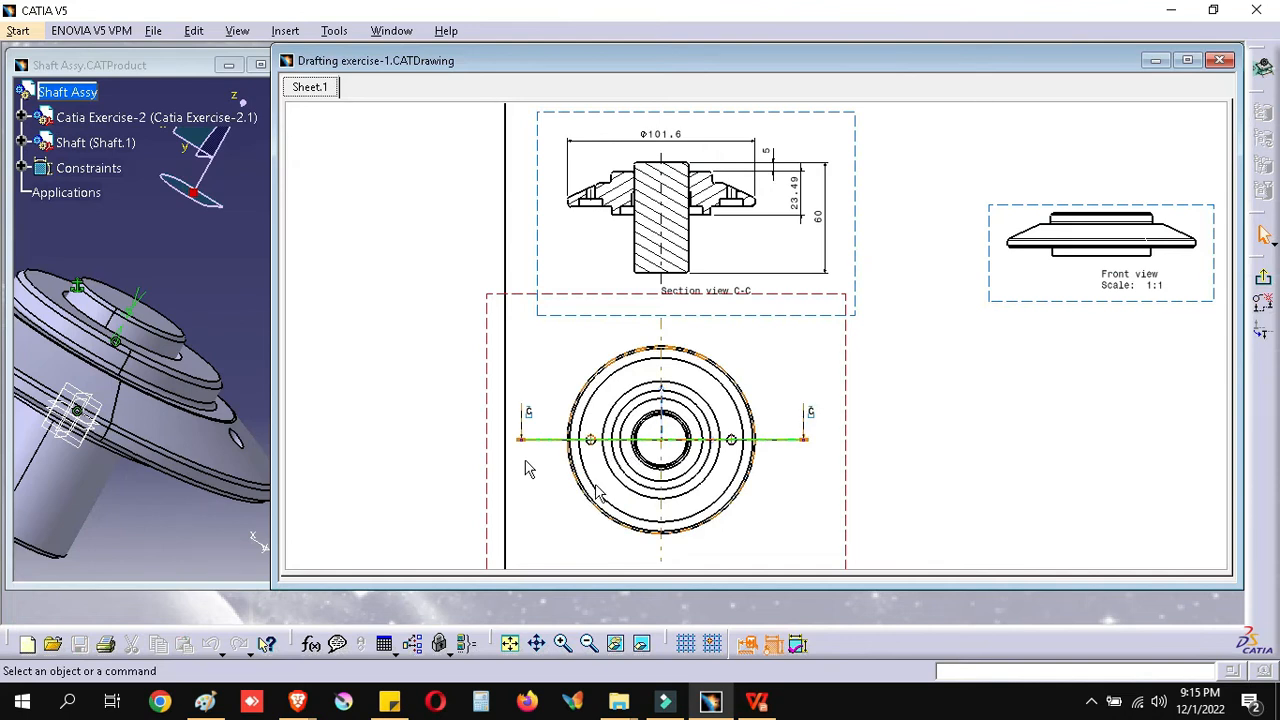
middle_click_drag(773, 333, 789, 311, "ctrl")
mouse_move(789, 311)
middle_mouse_down("ctrl")
mouse_move(778, 425)
mouse_move(802, 379)
middle_mouse_up("ctrl")
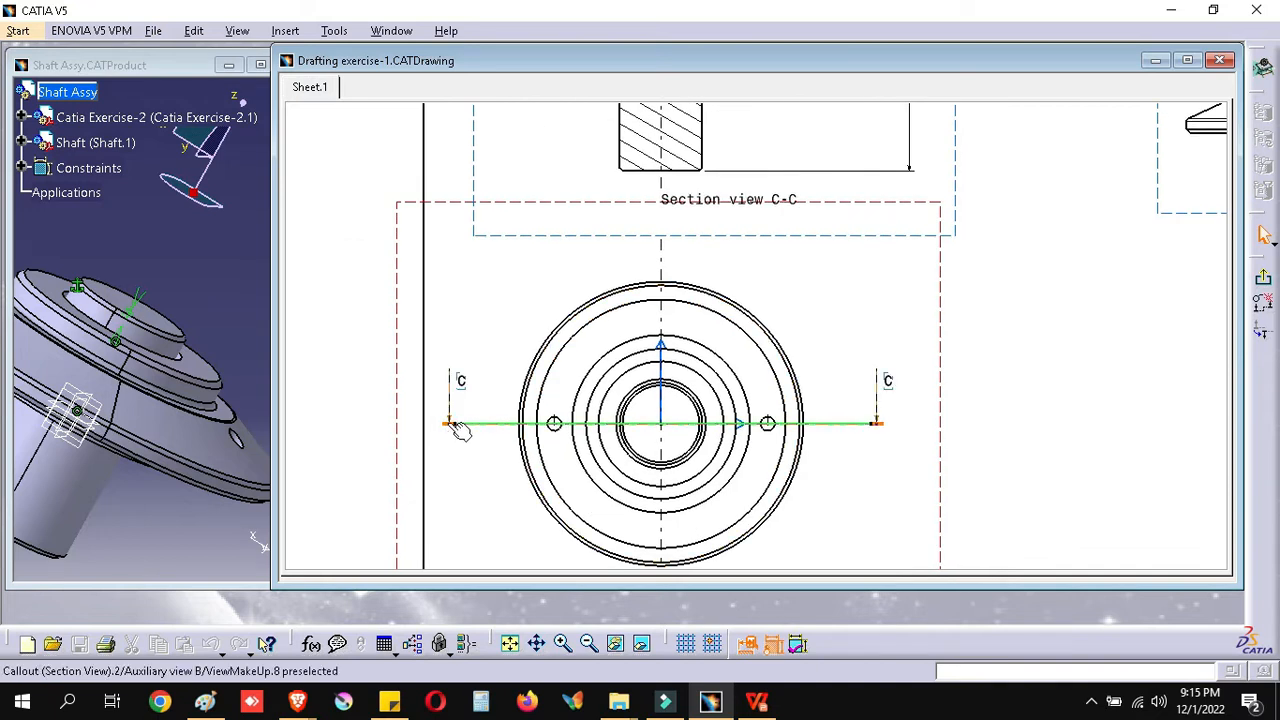
left_click_drag(450, 424, 507, 428)
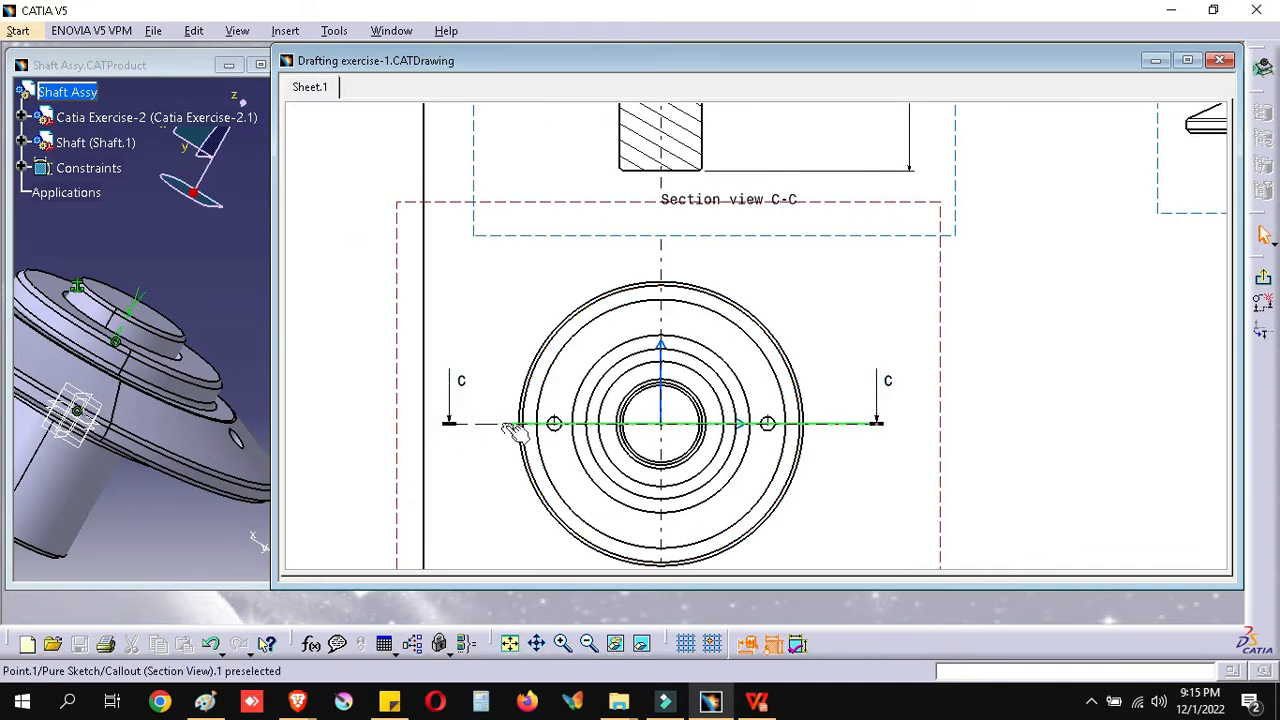
left_click_drag(884, 429, 823, 427)
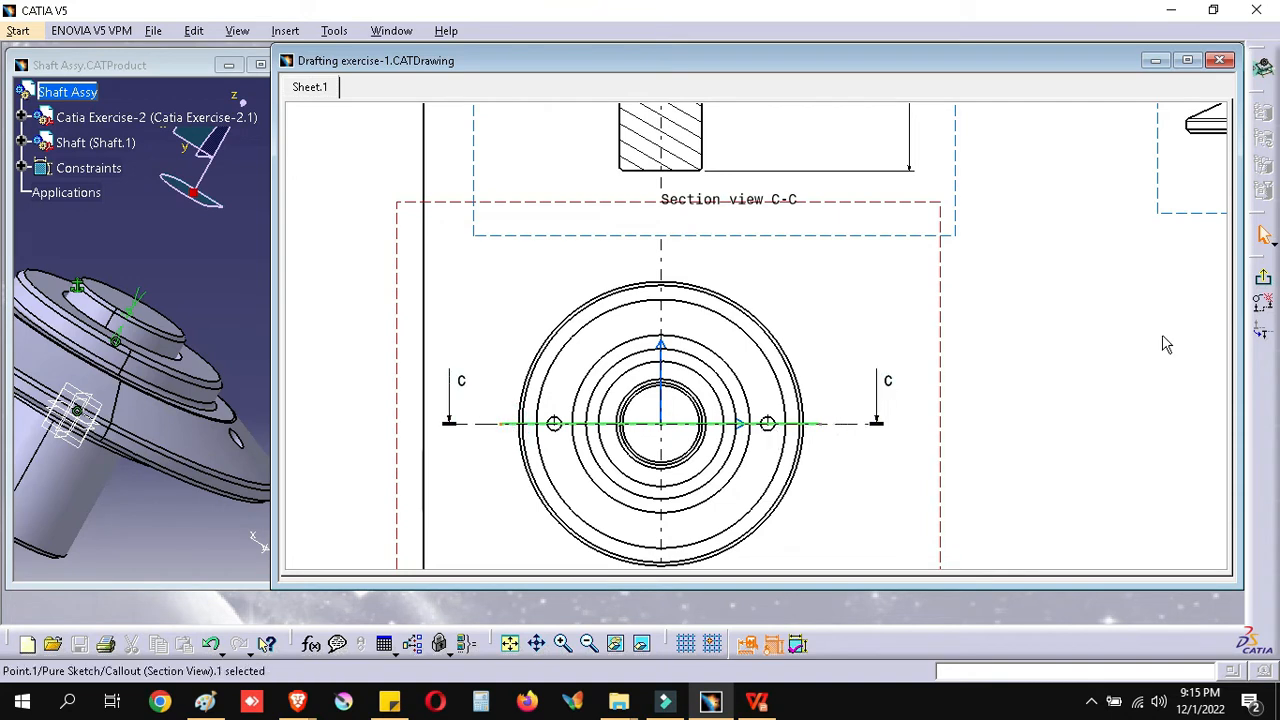
left_click(1262, 280)
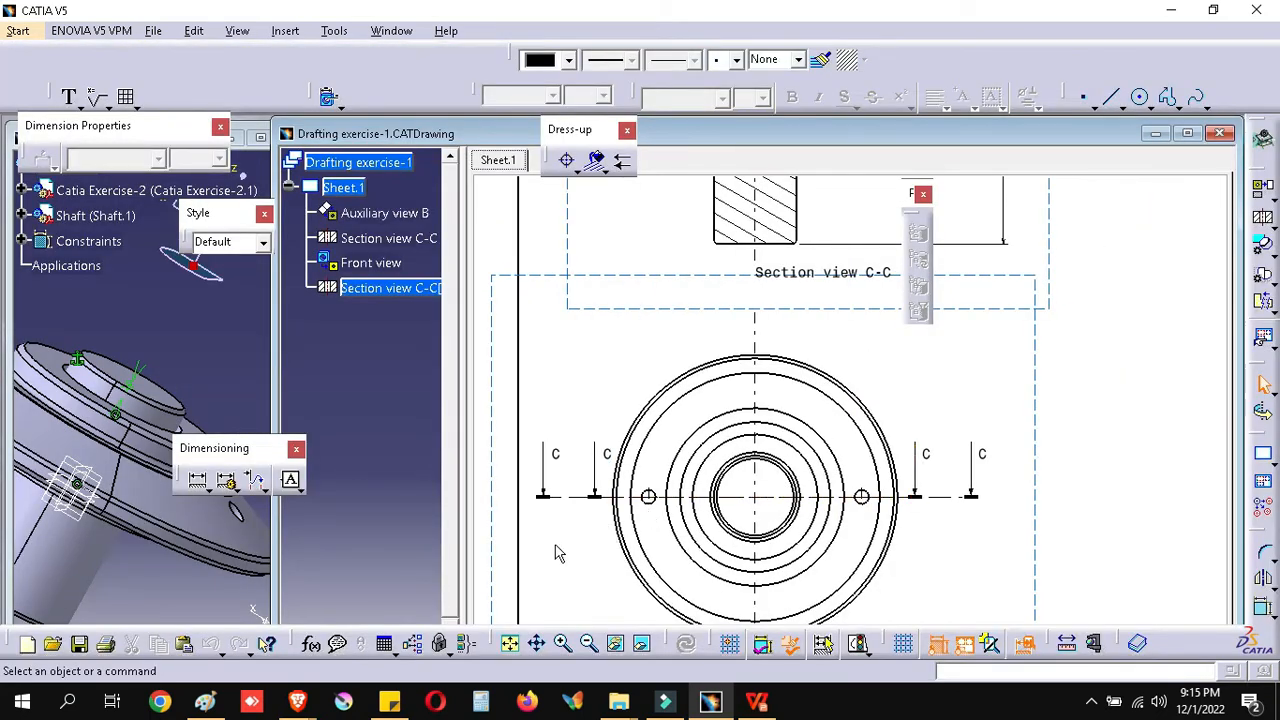
Step: Reposition Auxiliary view B together with its aligned section view so that its frame sits inside the sheet's left border
middle_click_drag(609, 348, 603, 398, "ctrl")
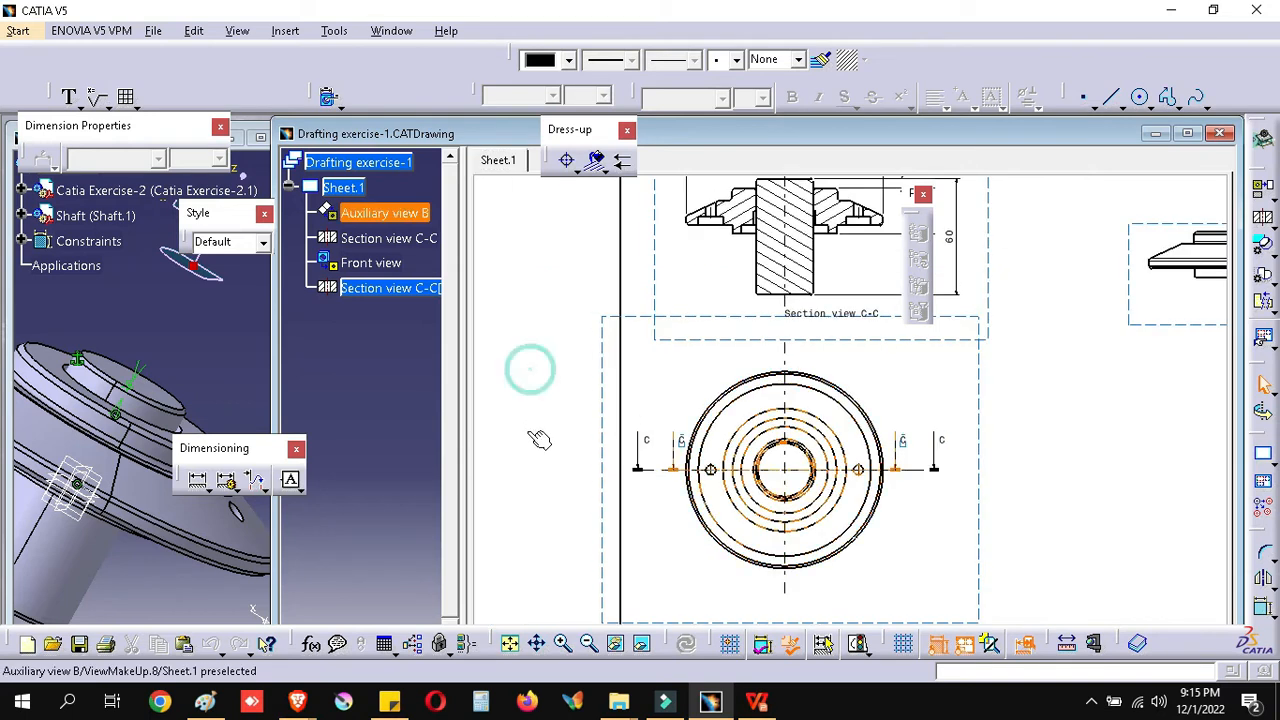
middle_click_drag(785, 460, 733, 442, "ctrl")
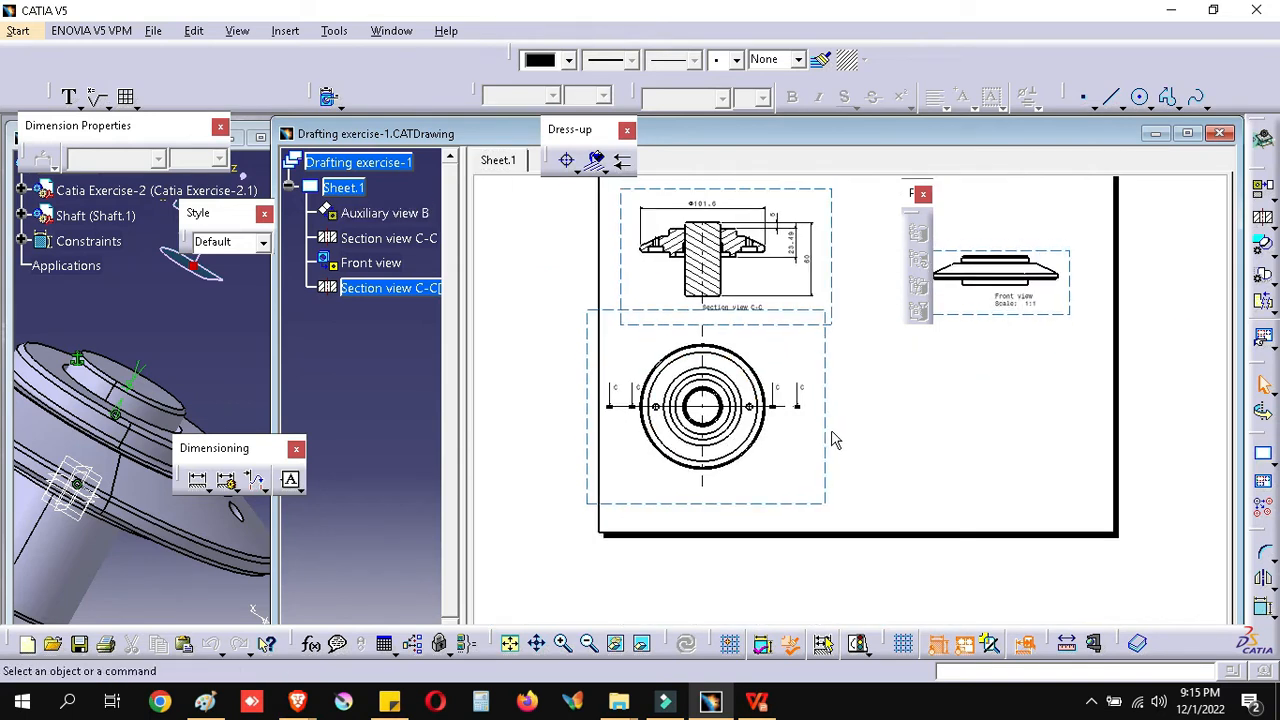
left_click(827, 441)
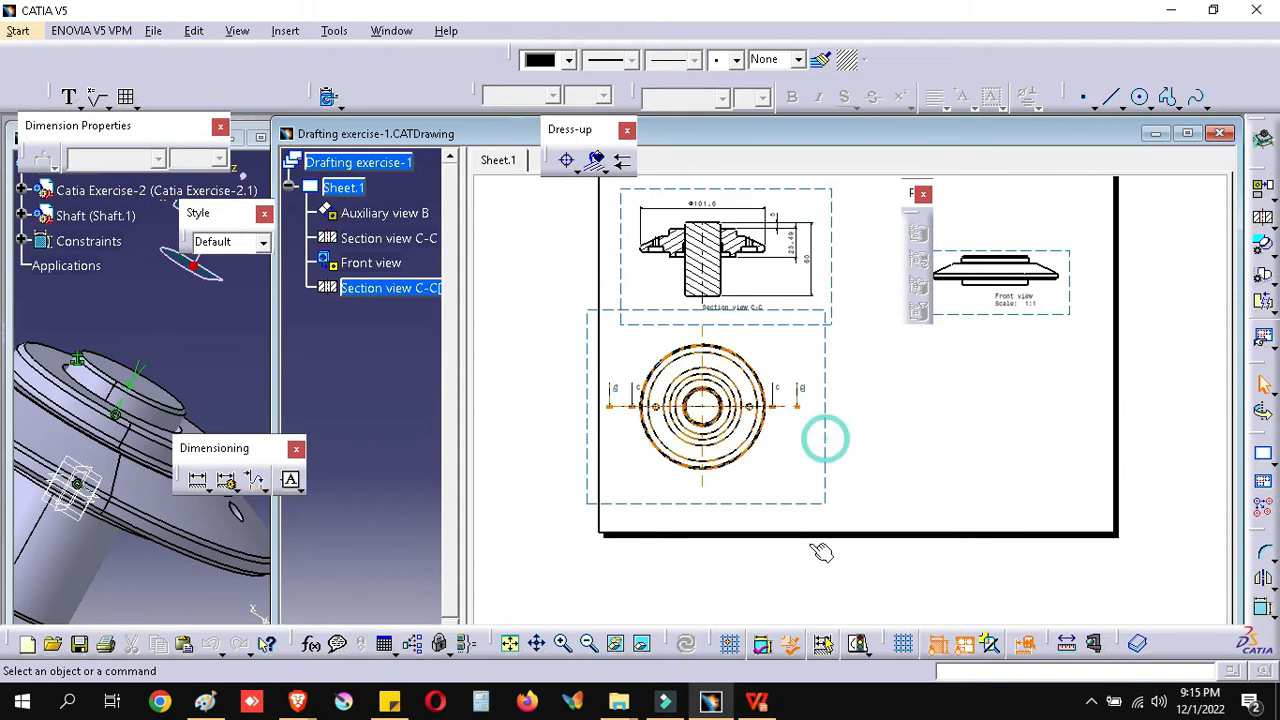
left_click_drag(812, 547, 807, 591)
mouse_move(853, 447)
middle_mouse_down()
mouse_move(852, 477)
mouse_move(834, 413)
middle_mouse_up()
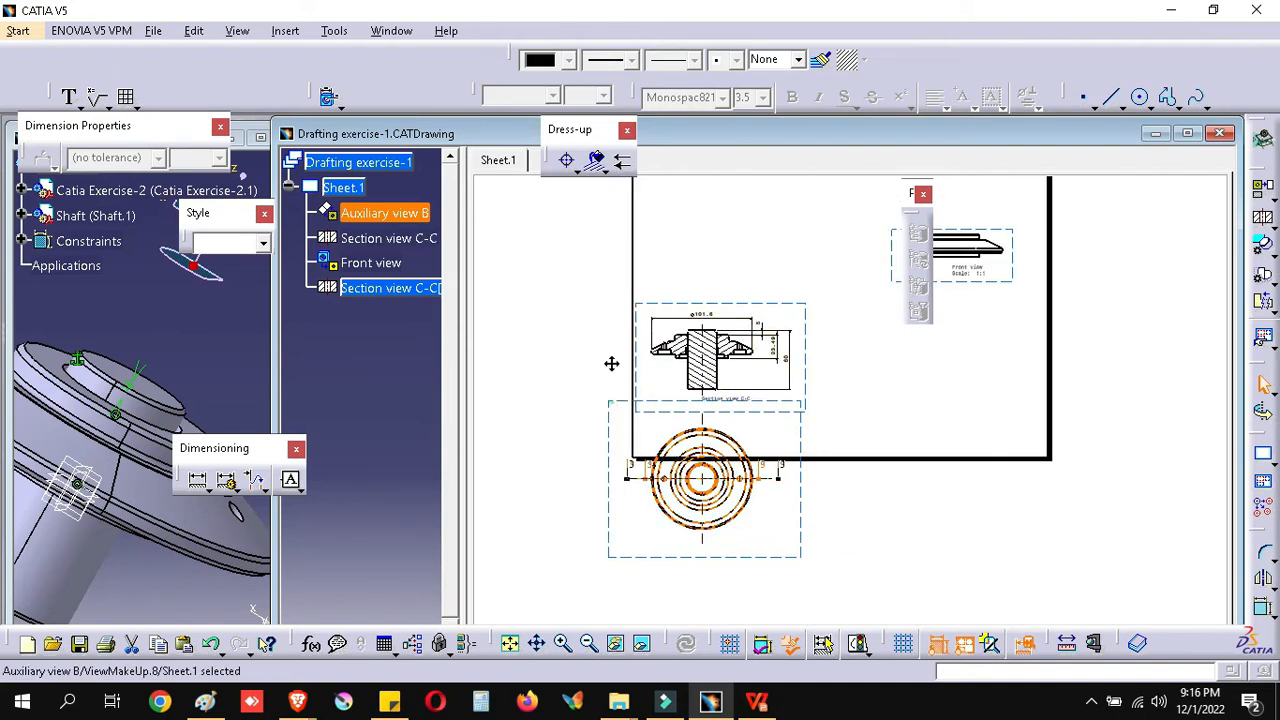
left_click_drag(612, 364, 640, 258)
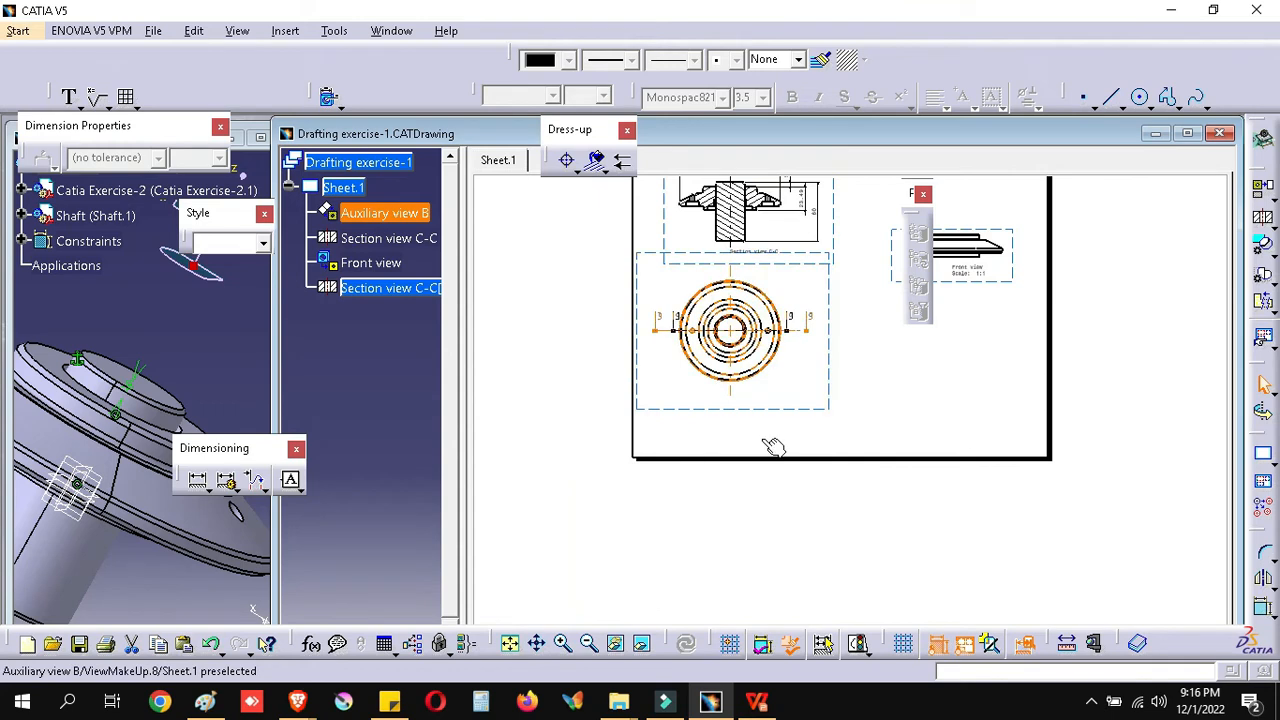
middle_click_drag(755, 464, 765, 422)
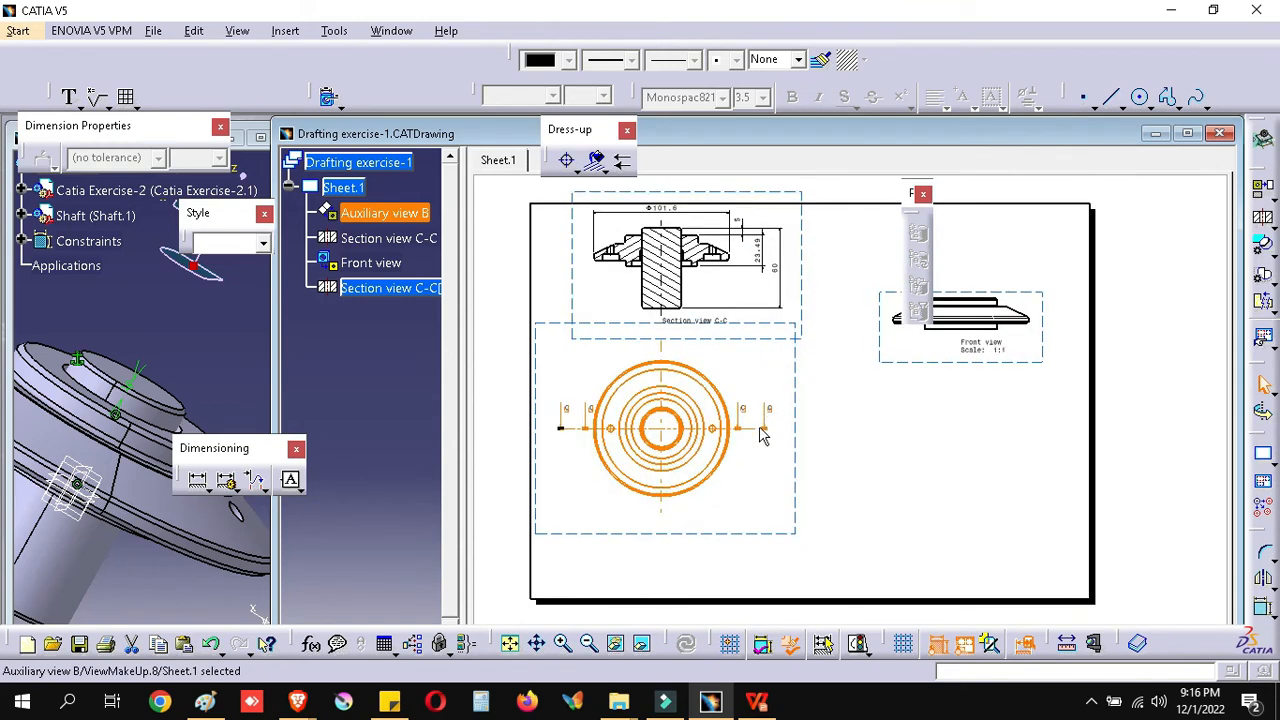
Step: Delete the outer duplicate section C-C callout from Auxiliary view B
left_click(795, 414)
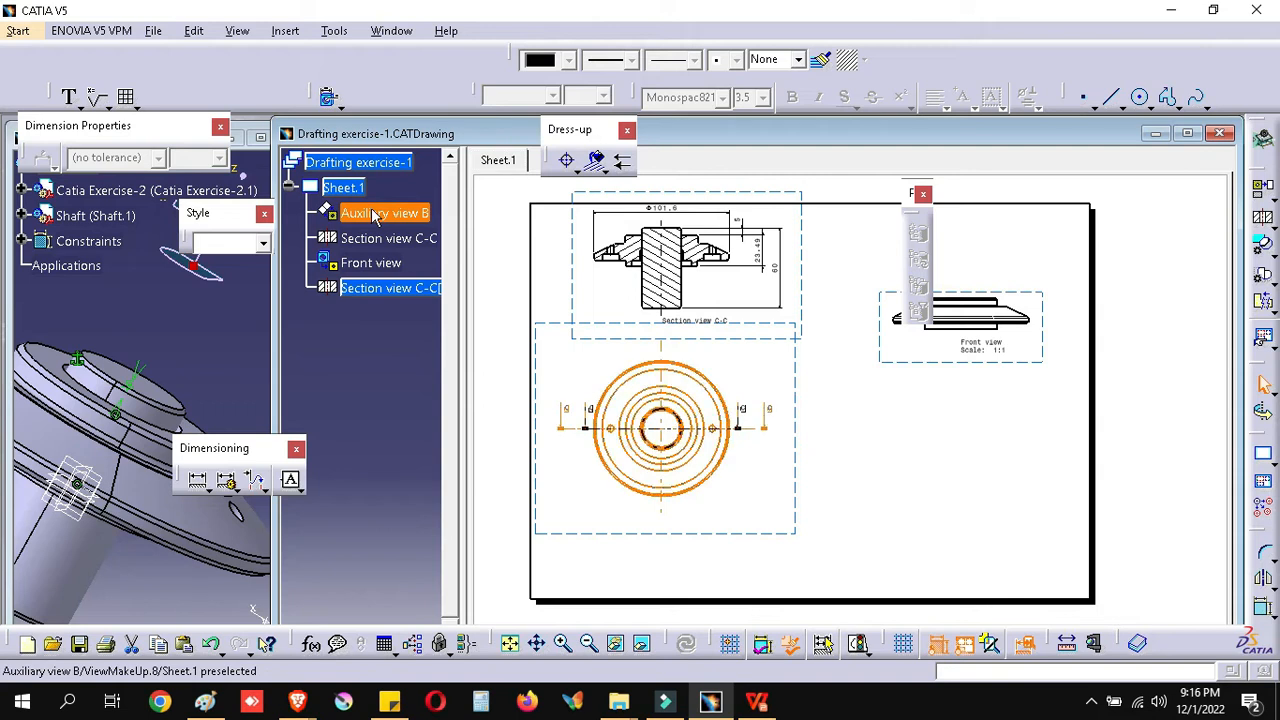
double_click(385, 216)
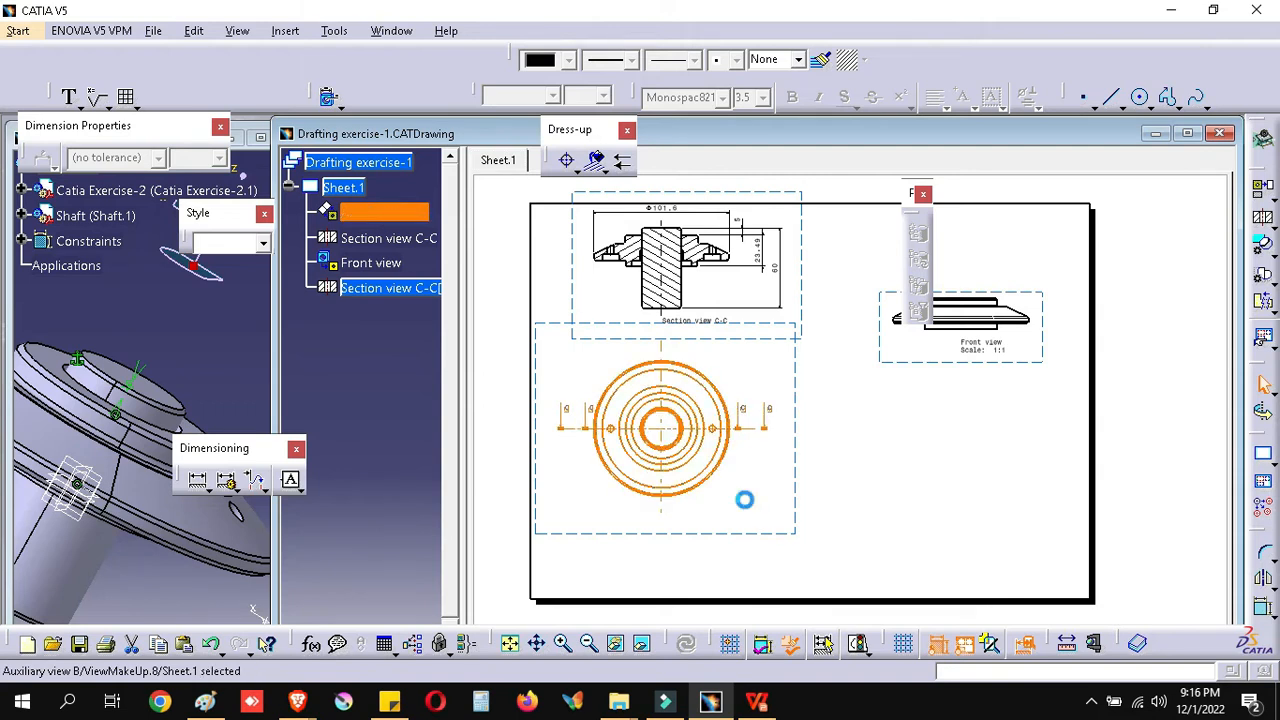
mouse_move(823, 466)
middle_mouse_down()
mouse_move(911, 346)
mouse_move(905, 240)
middle_mouse_up()
middle_click_drag(717, 497, 862, 468)
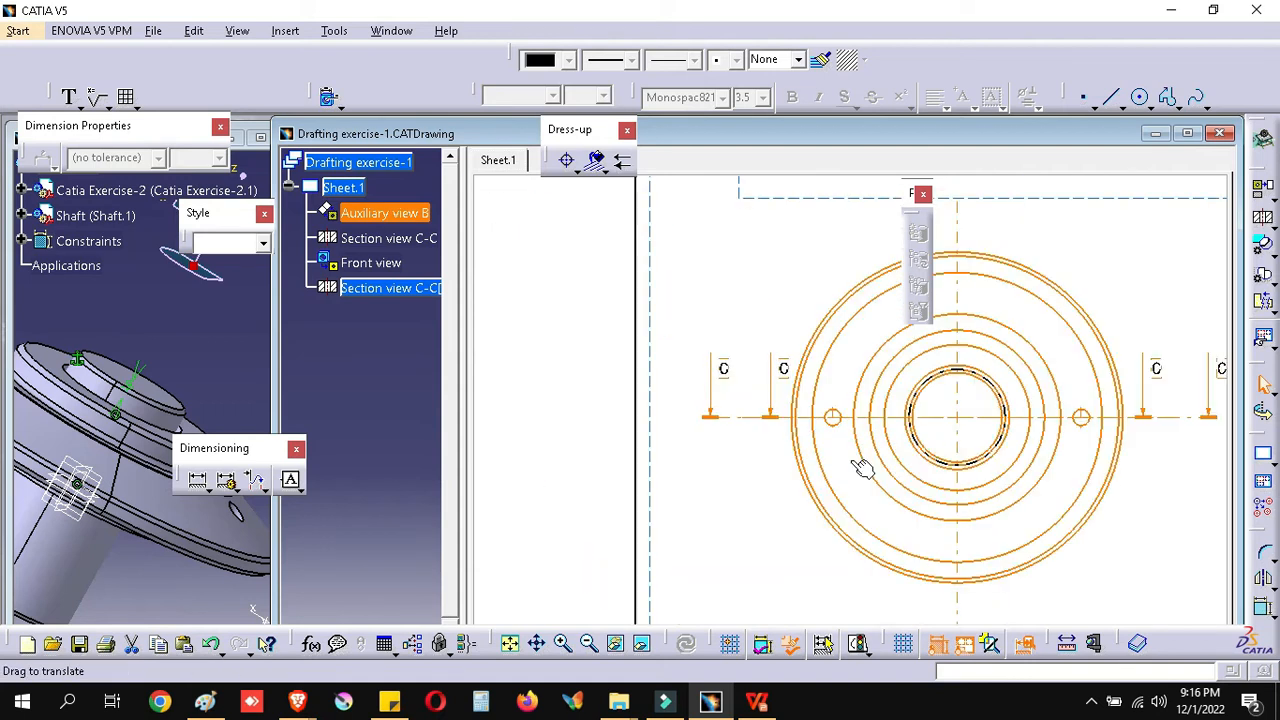
right_click(731, 418)
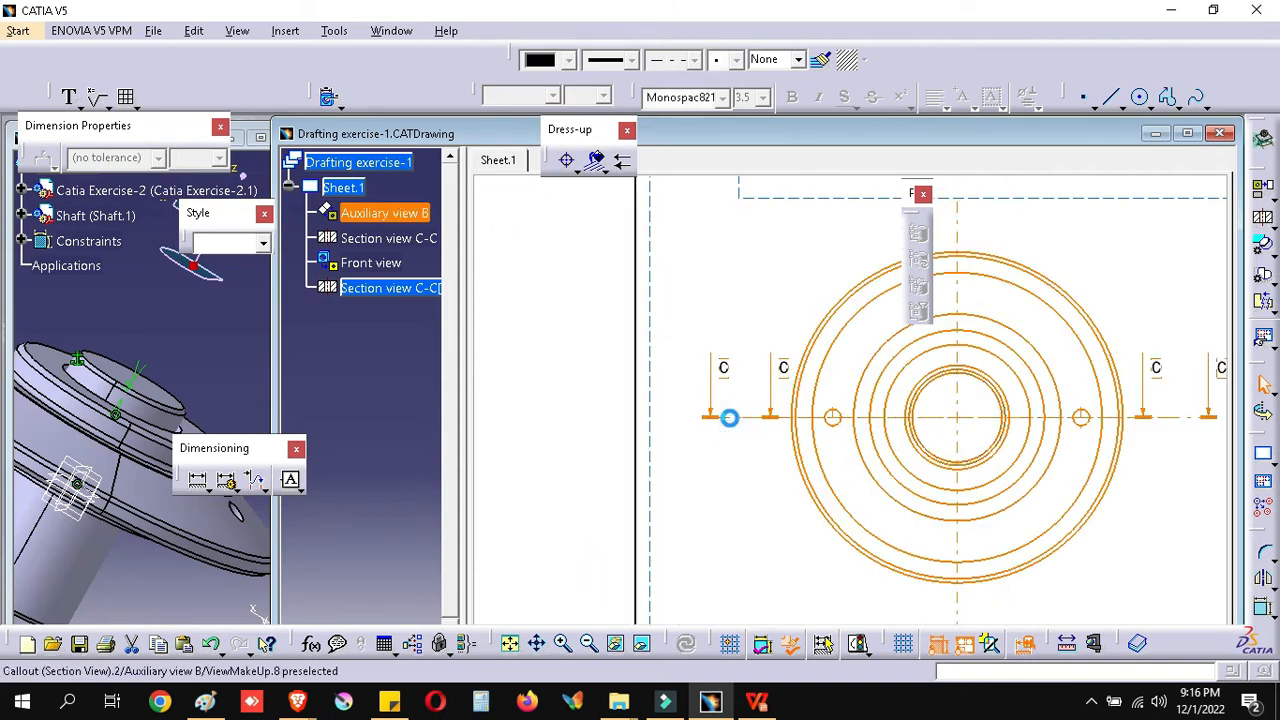
left_click(828, 218)
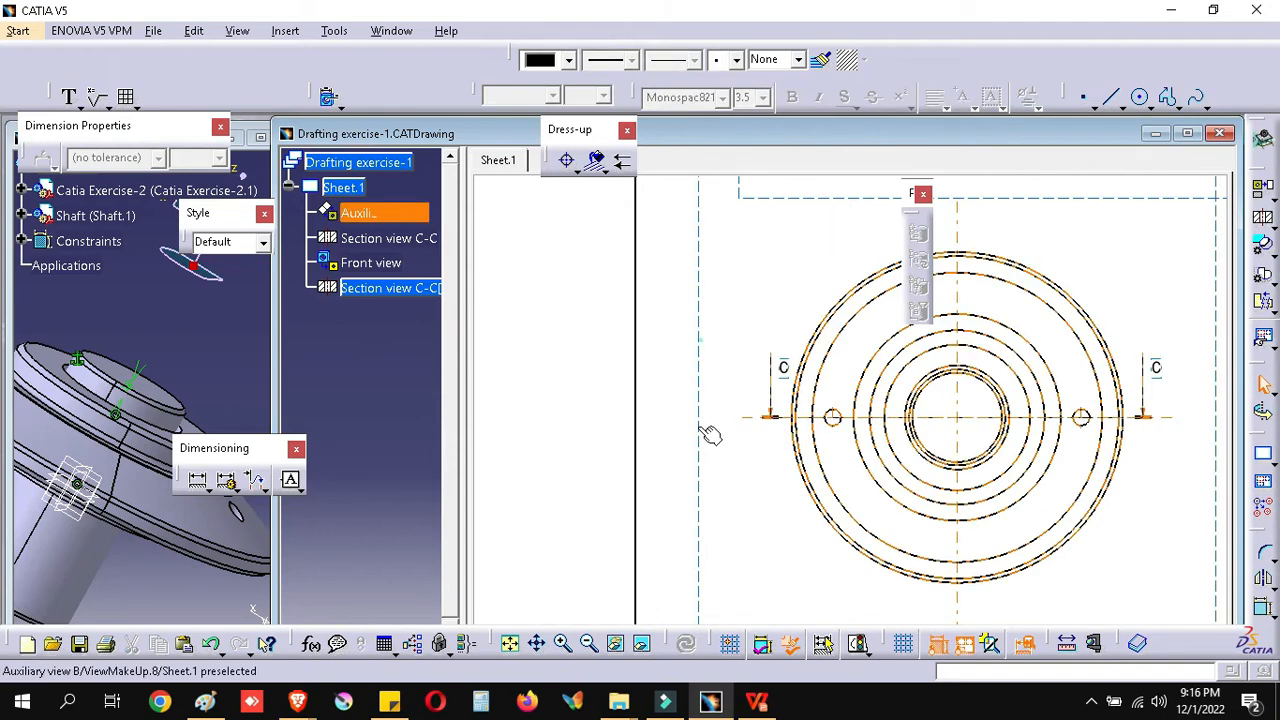
Step: Delete the duplicate Section view C-C[2] lying above the sheet frame
mouse_move(663, 434)
middle_mouse_down()
mouse_move(743, 443)
mouse_move(769, 432)
mouse_move(788, 349)
mouse_move(743, 441)
middle_mouse_up()
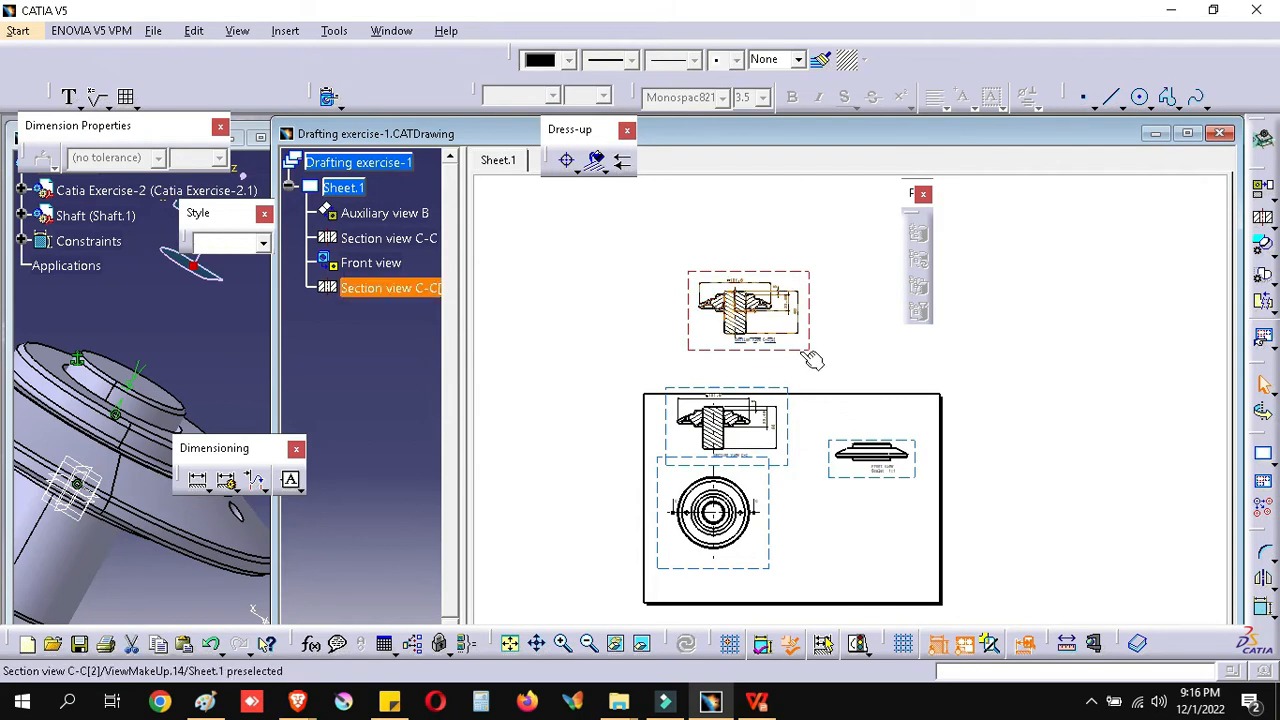
right_click(808, 358)
left_click(850, 384)
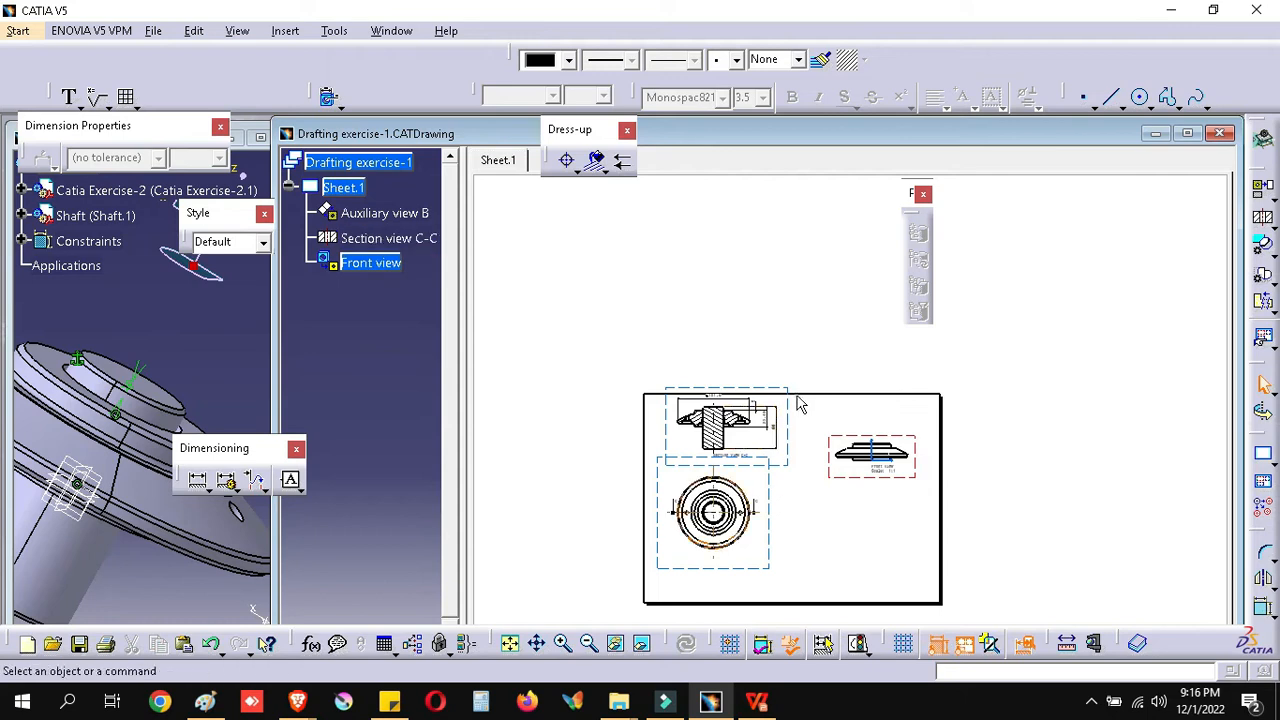
Step: Open the section C-C profile on Auxiliary view B and replace it with an inclined cutting line through the flange centre
middle_click_drag(830, 290, 829, 294, "ctrl")
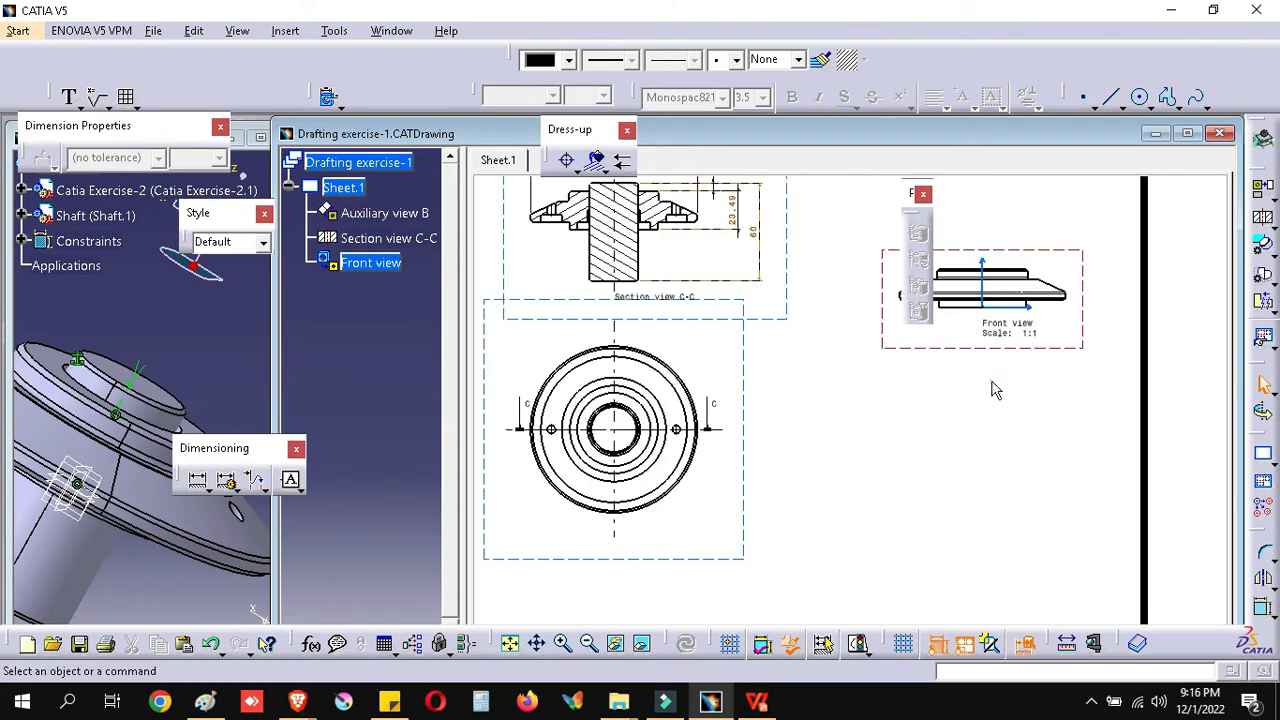
middle_click_drag(997, 413, 465, 382)
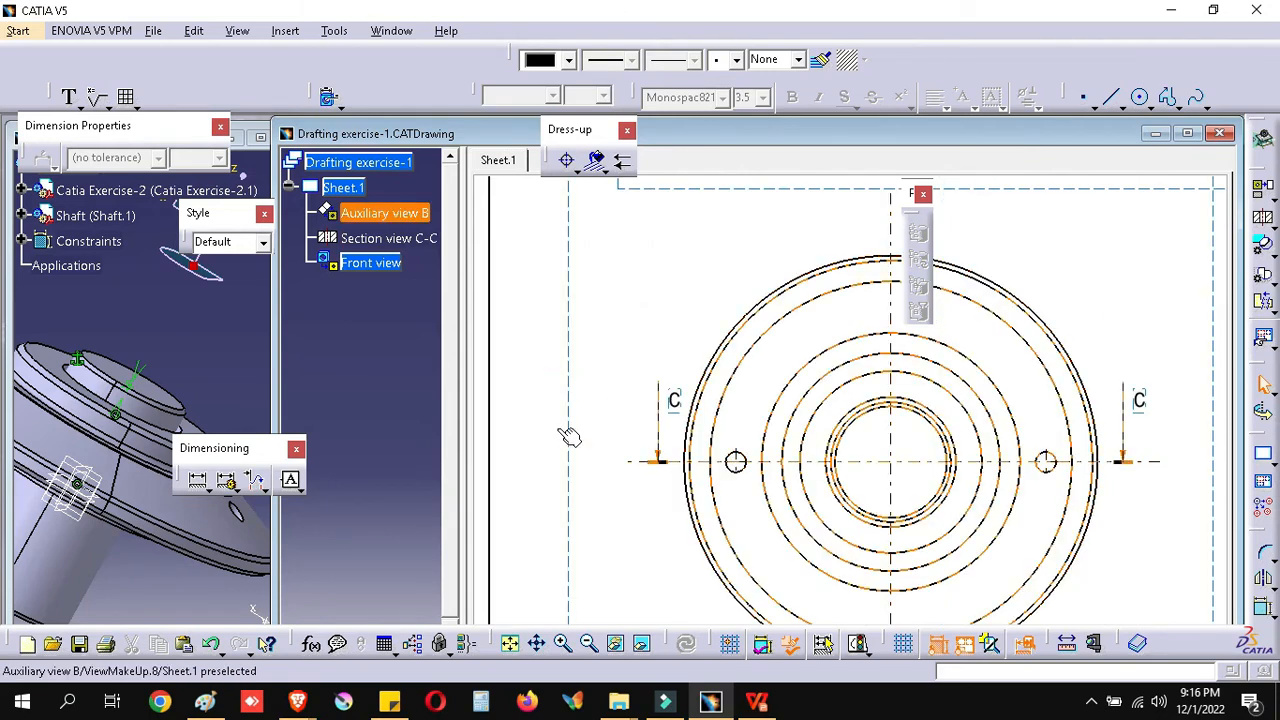
middle_click_drag(554, 459, 566, 496)
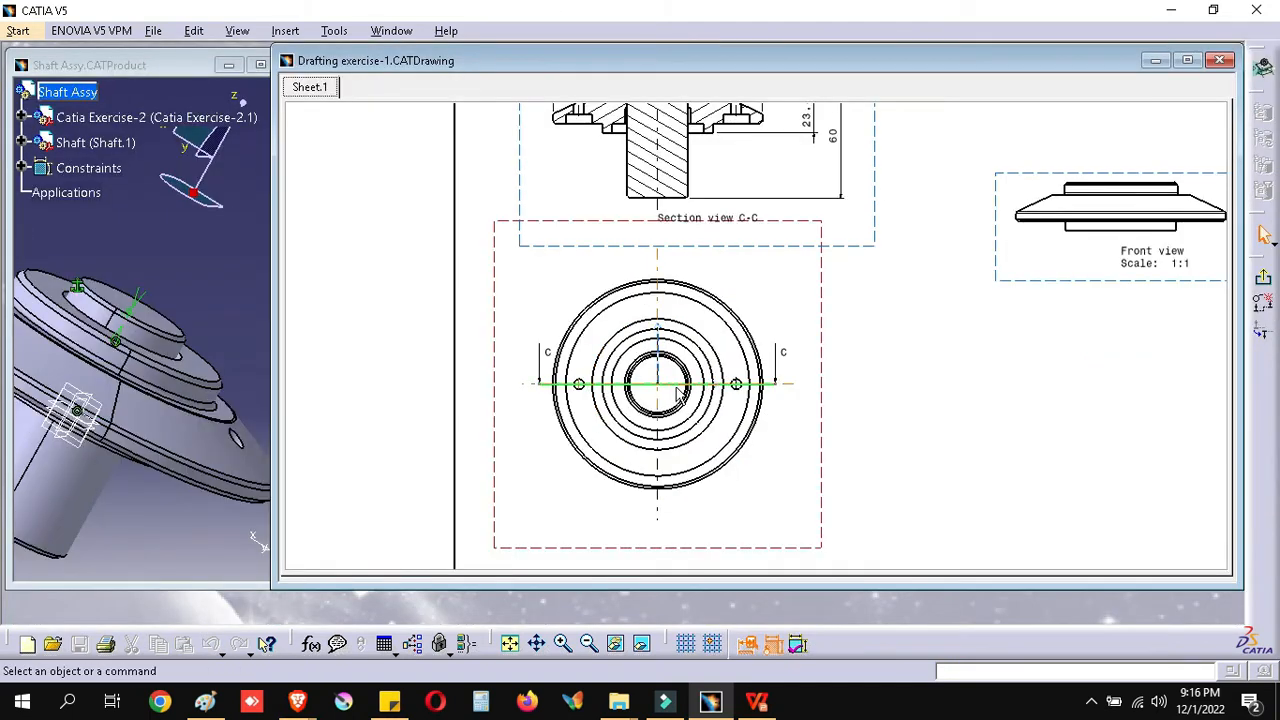
left_click(1263, 303)
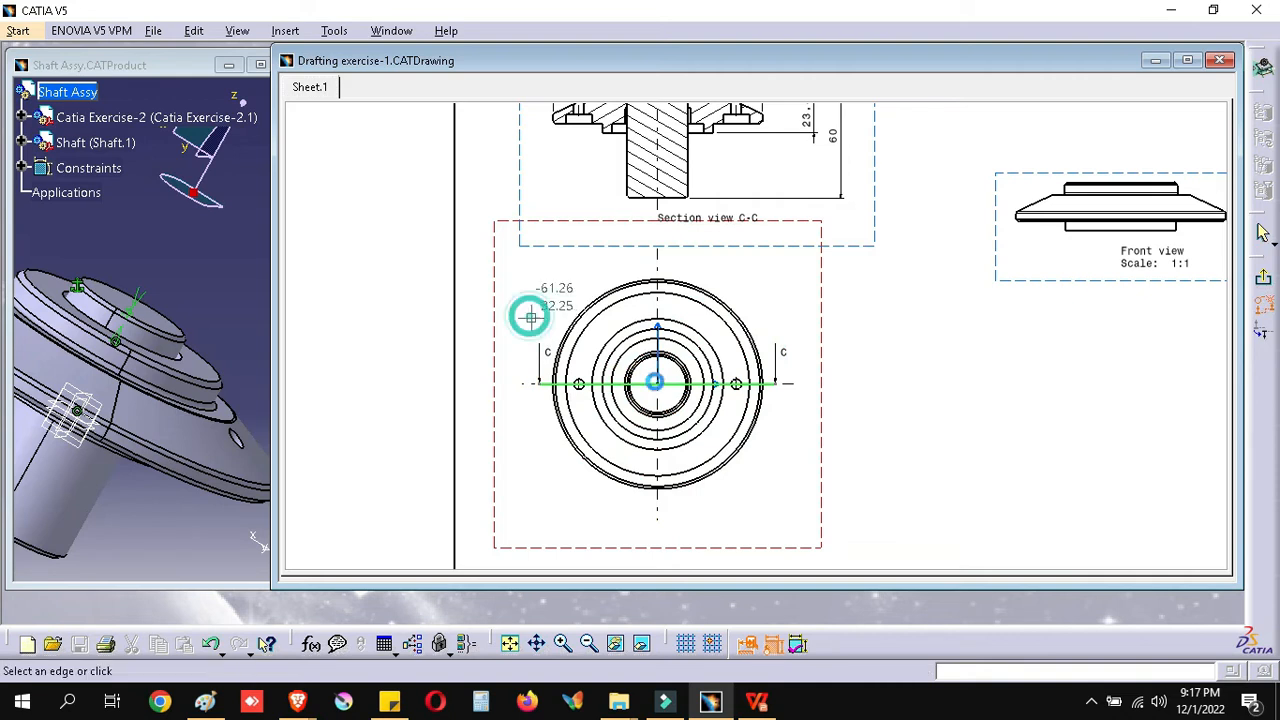
left_click(530, 319)
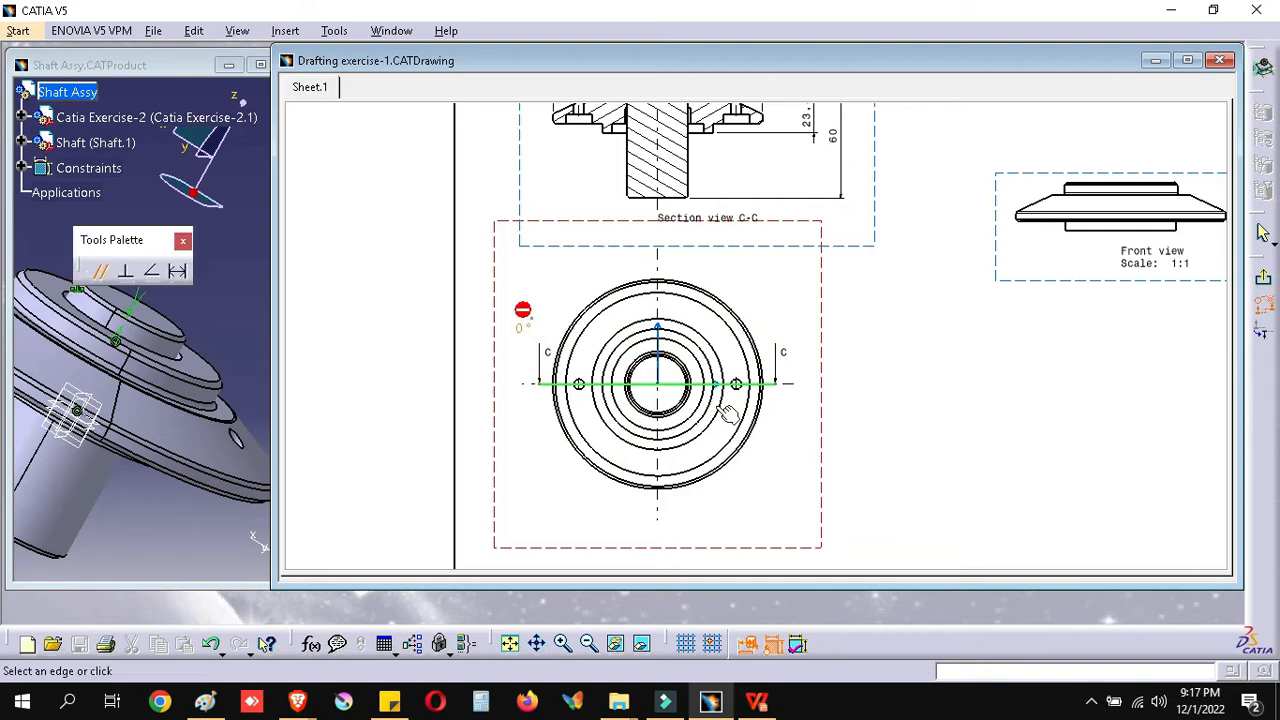
double_click(788, 451)
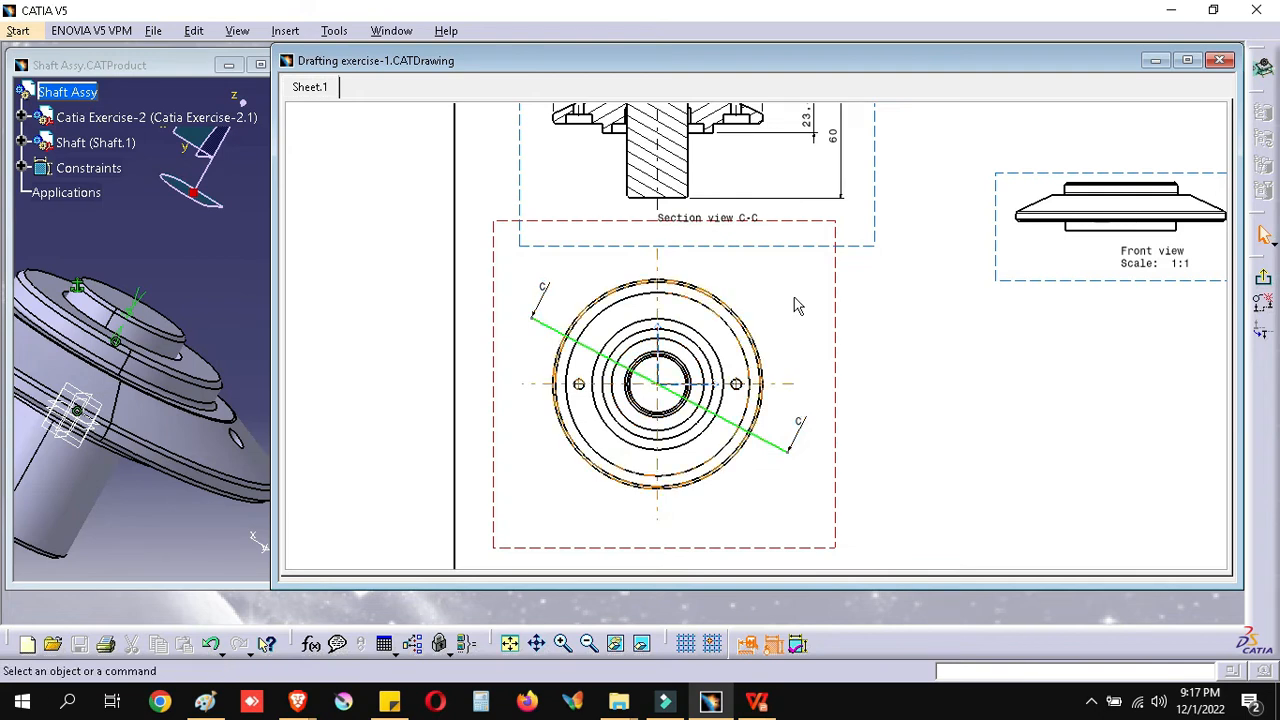
Step: Invert the section C-C viewing direction, invert it back, and apply the inclined cutting profile to the section view
middle_click_drag(796, 301, 816, 321, "ctrl")
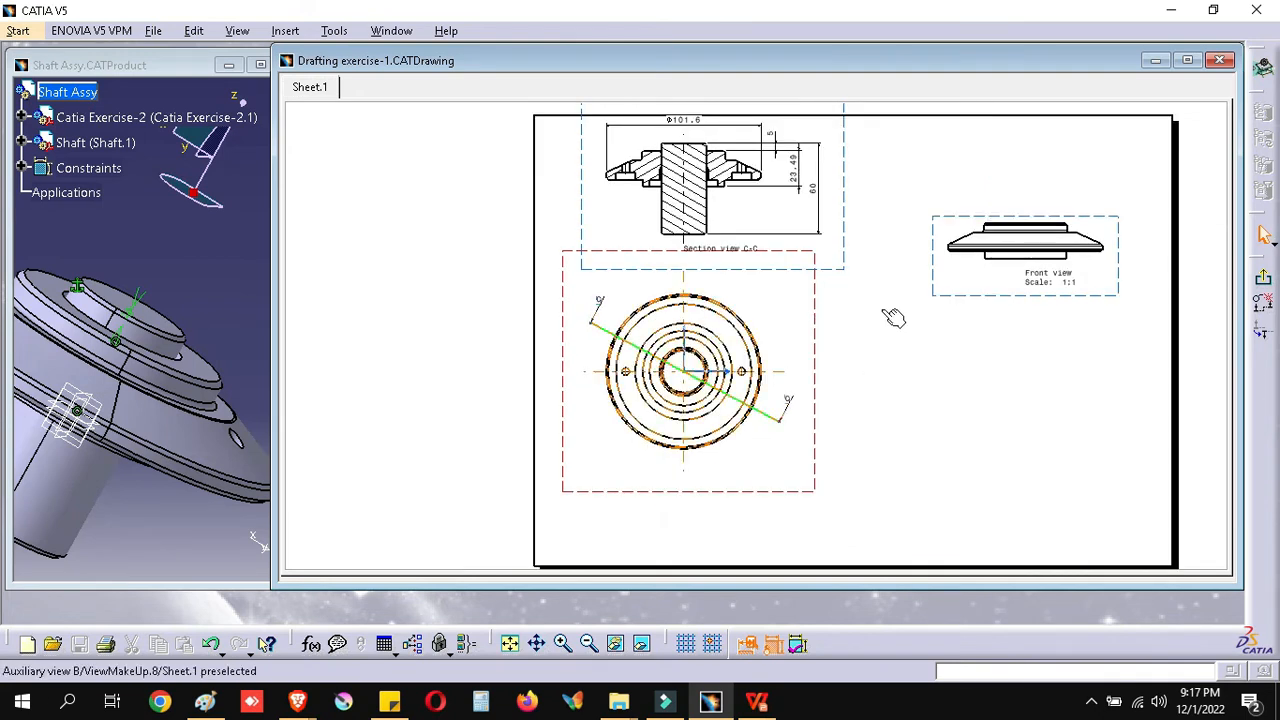
middle_click_drag(897, 306, 883, 294, "ctrl")
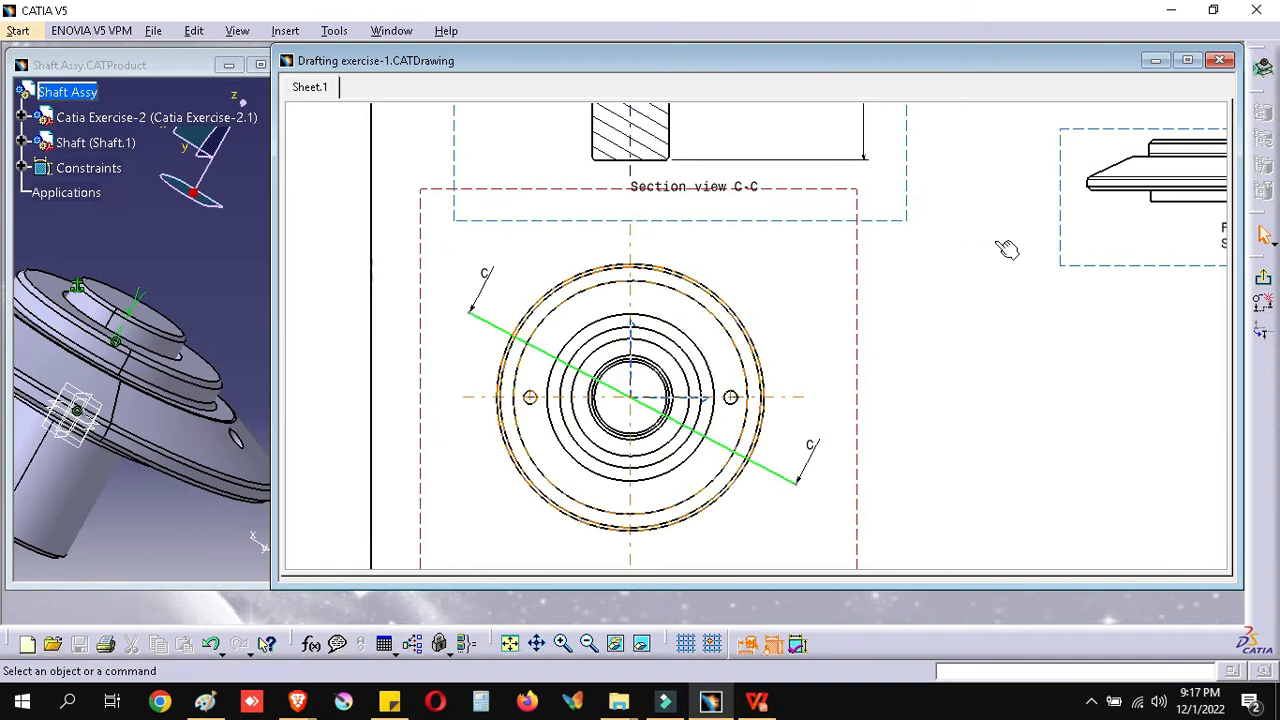
left_click(1265, 340)
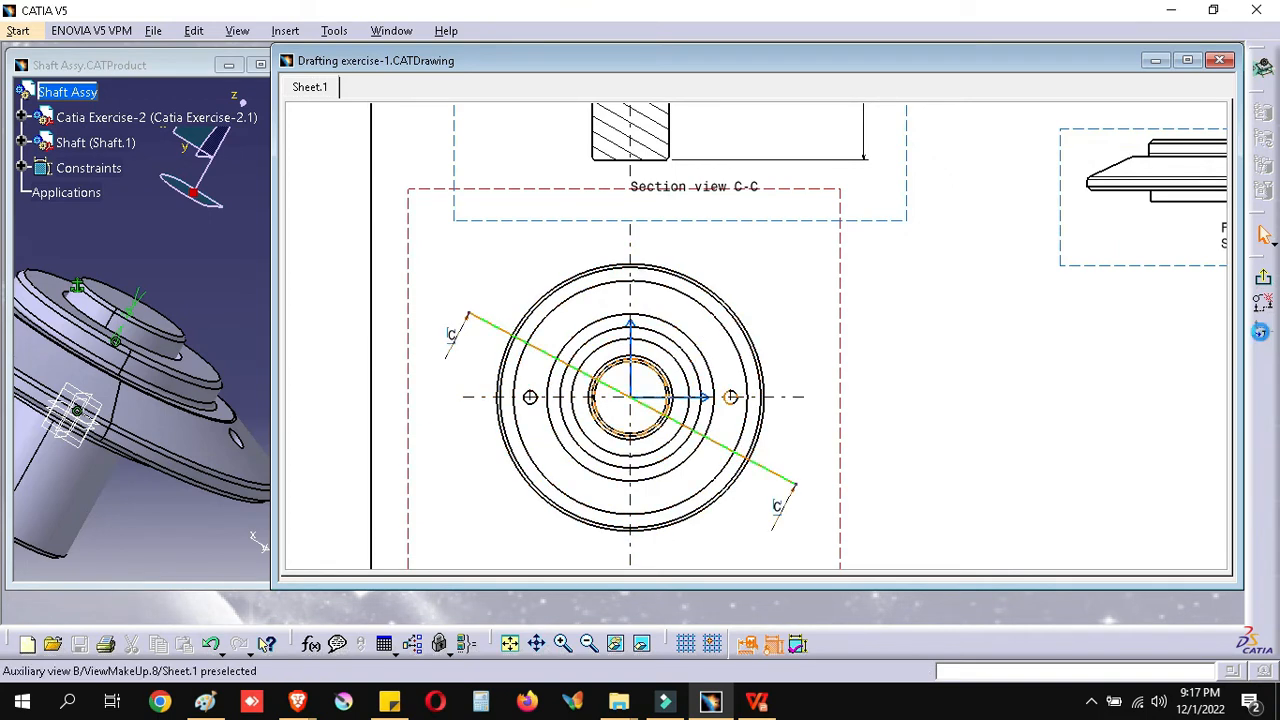
left_click(1265, 340)
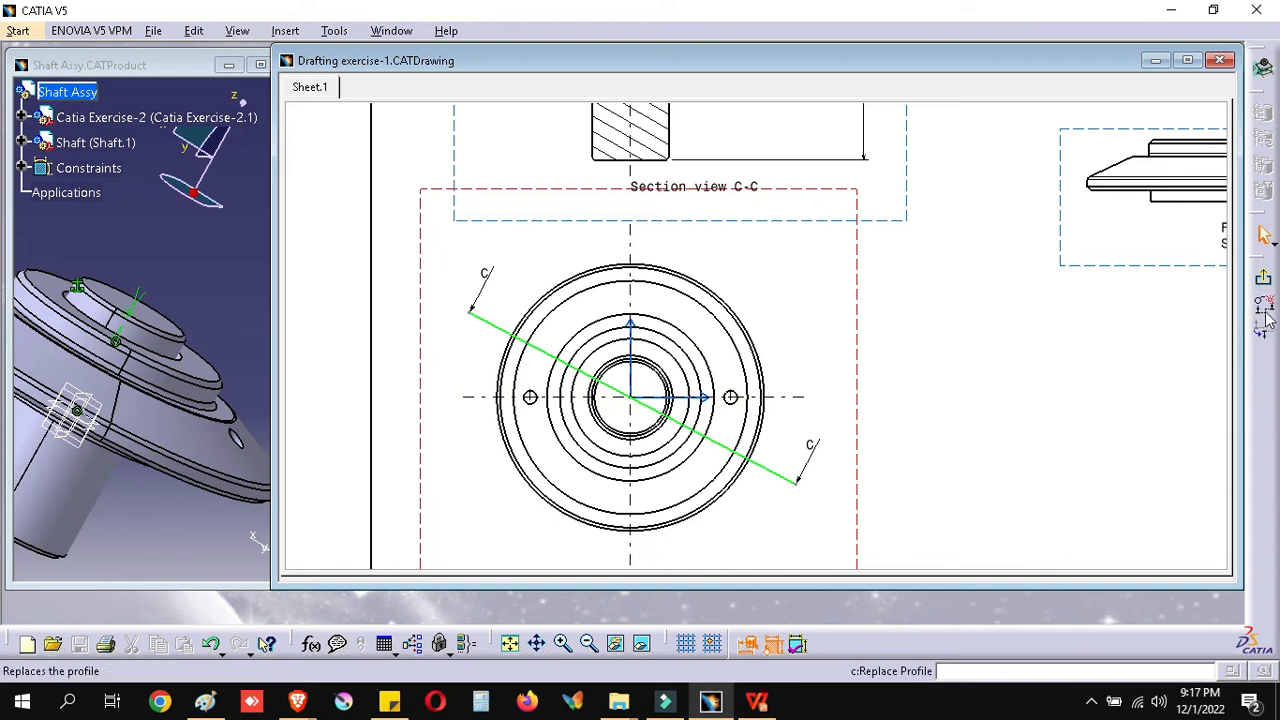
left_click(1263, 277)
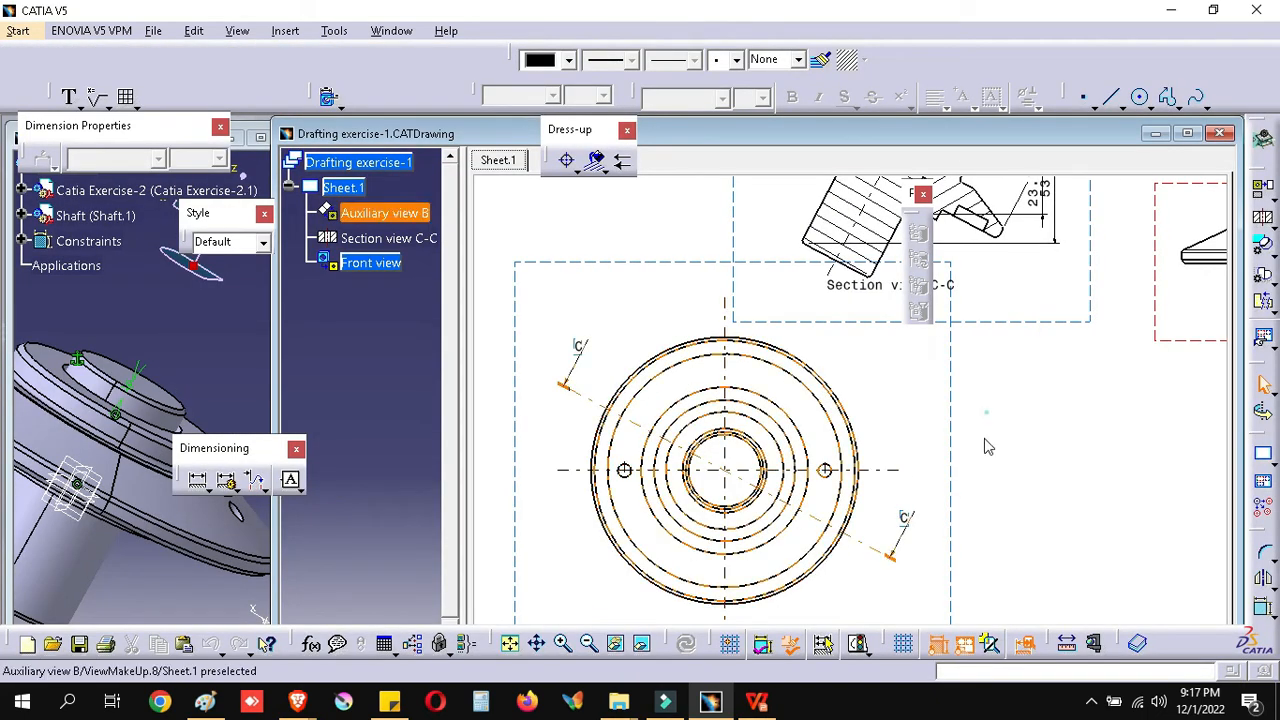
Step: Reopen the section C-C profile and replace the inclined line with a horizontal cutting line through the flange centre and both small holes
mouse_move(980, 468)
middle_mouse_down("ctrl")
mouse_move(977, 478)
mouse_move(881, 450)
mouse_move(876, 420)
middle_mouse_up("ctrl")
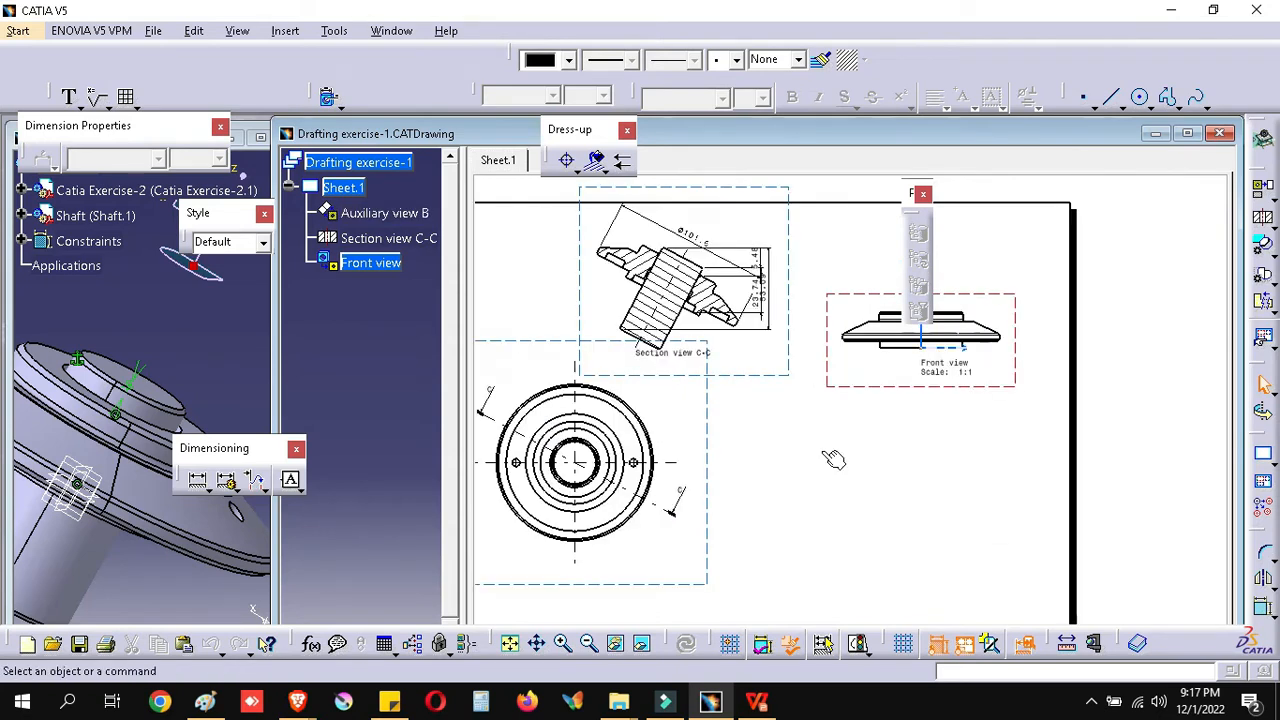
middle_click_drag(684, 240, 818, 305)
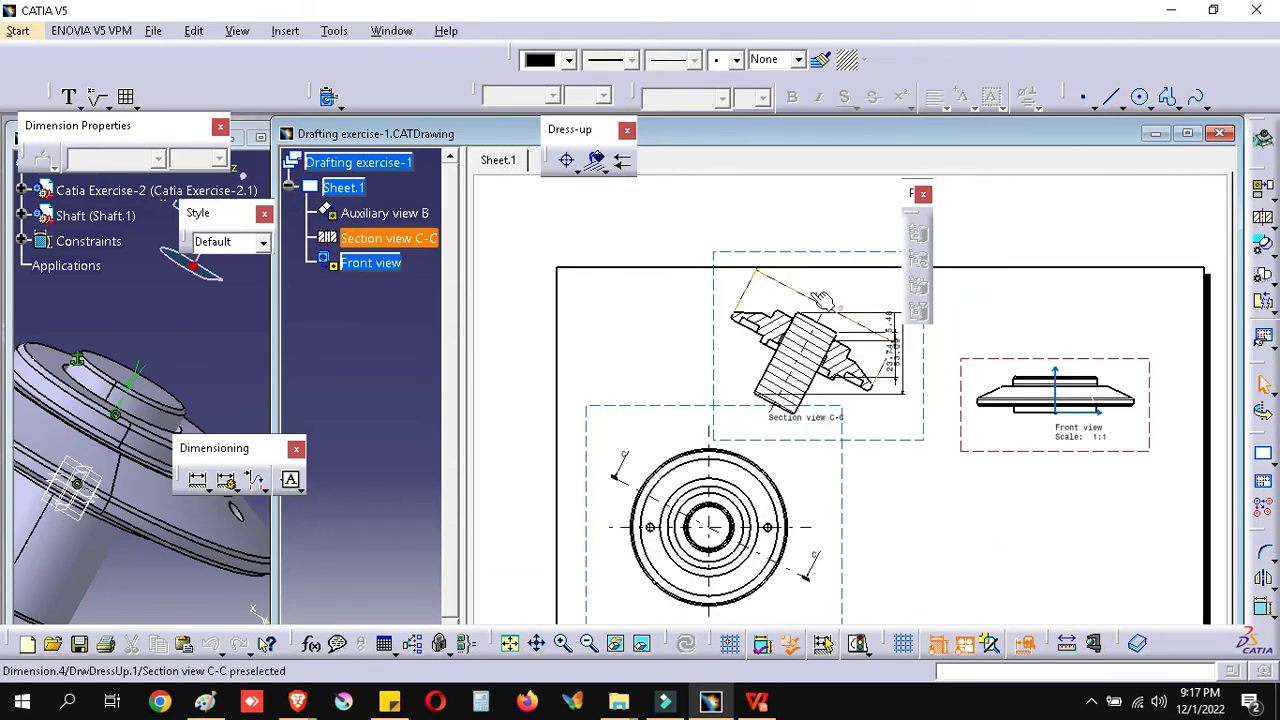
left_click(624, 482)
double_click(624, 482)
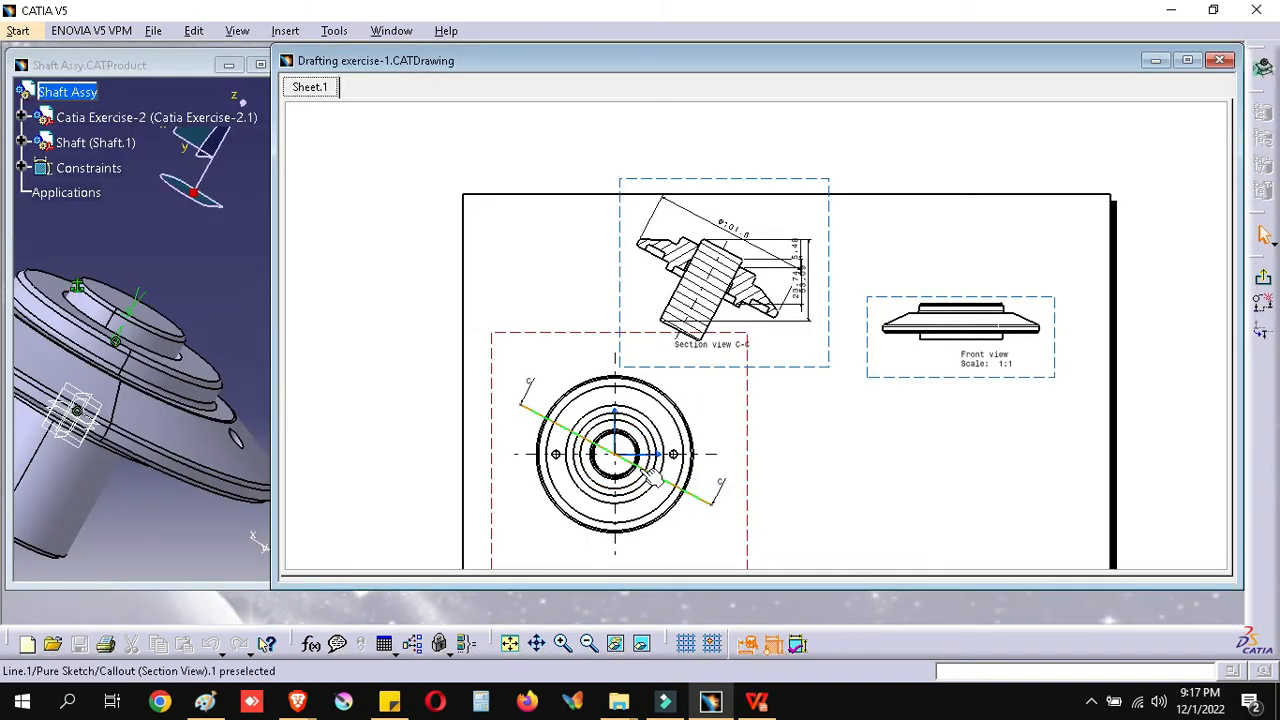
left_click(1262, 318)
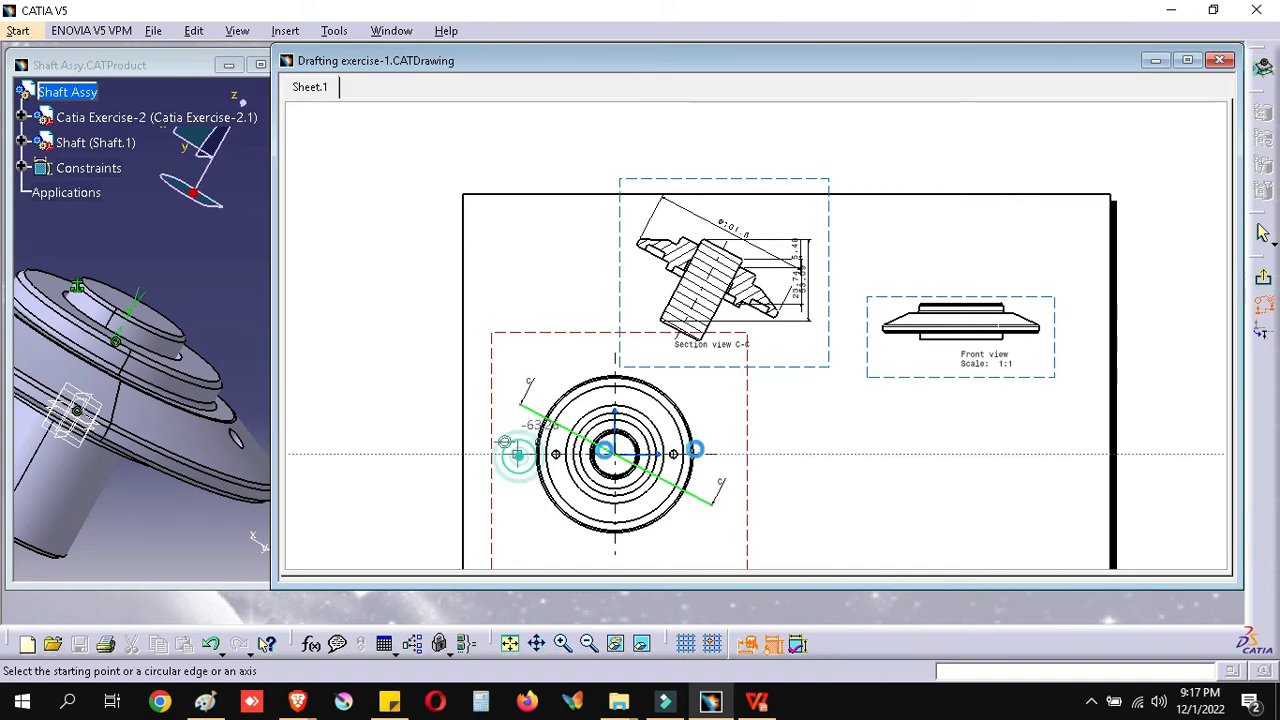
left_click(516, 455)
left_click(725, 456)
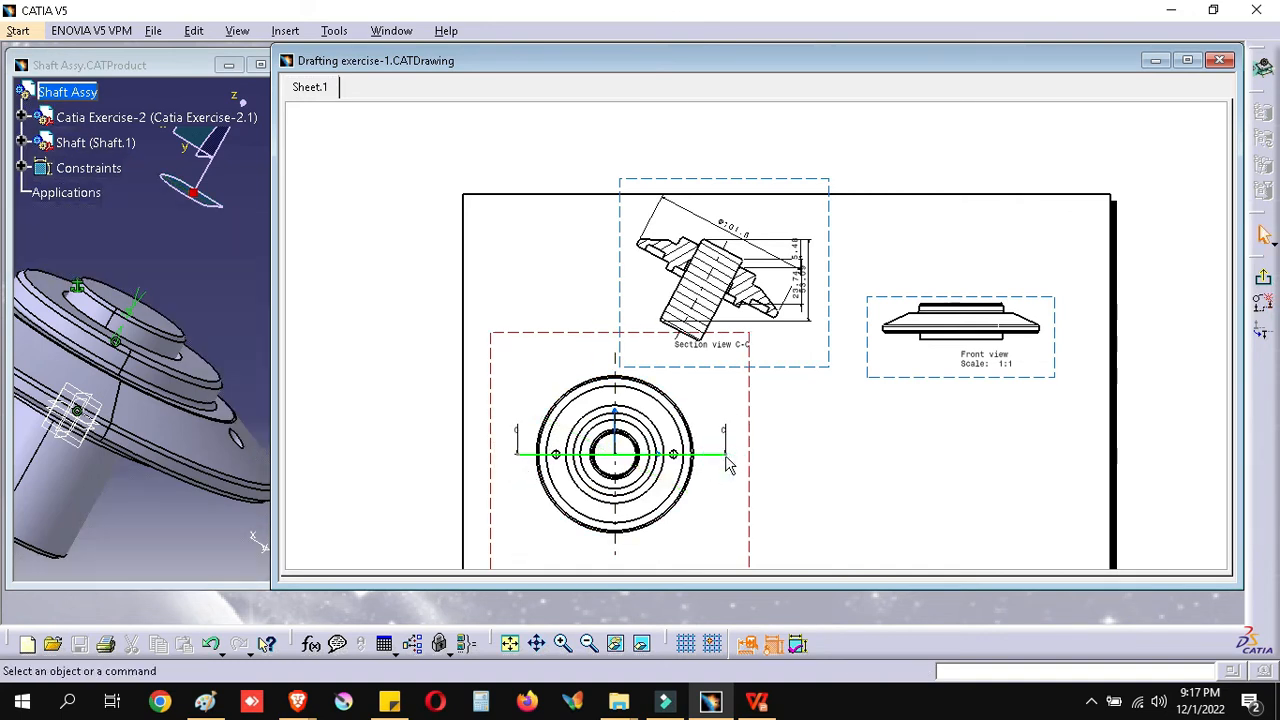
Step: Apply the horizontal cutting profile to section C-C and move Auxiliary view B with its section view lower inside the sheet frame
left_click(1262, 234)
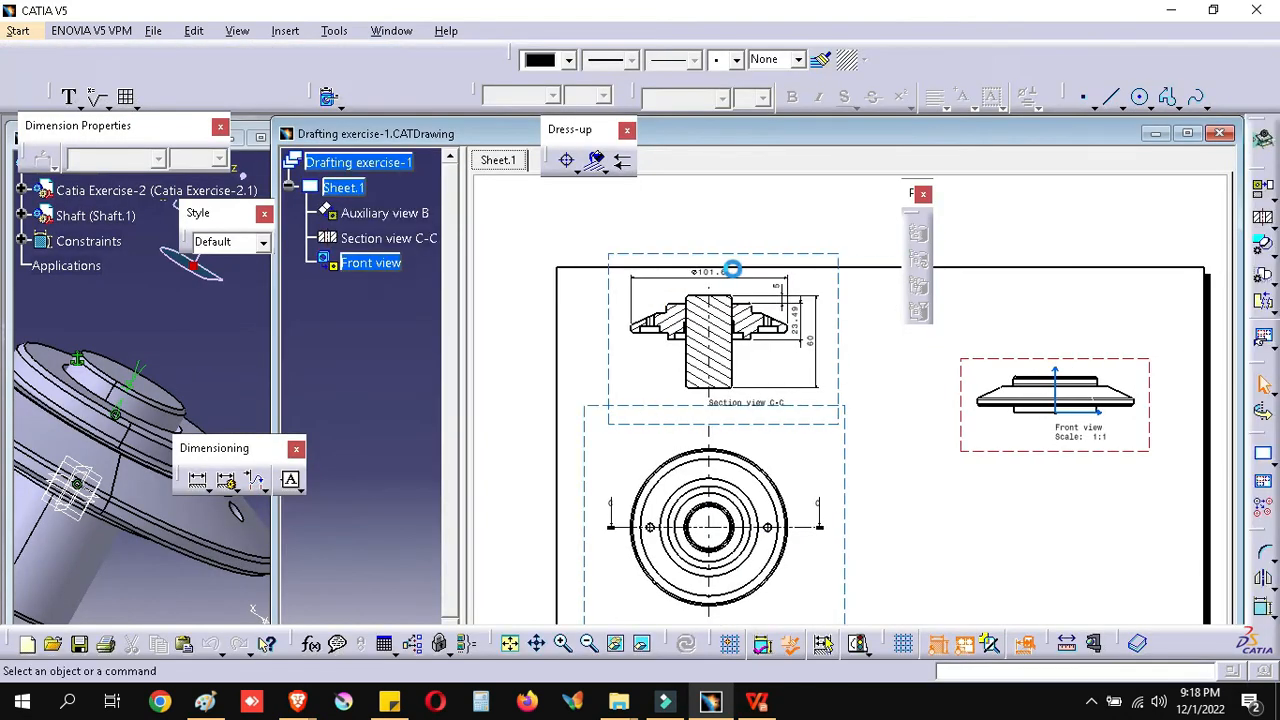
middle_click_drag(776, 374, 737, 349)
left_click(738, 342)
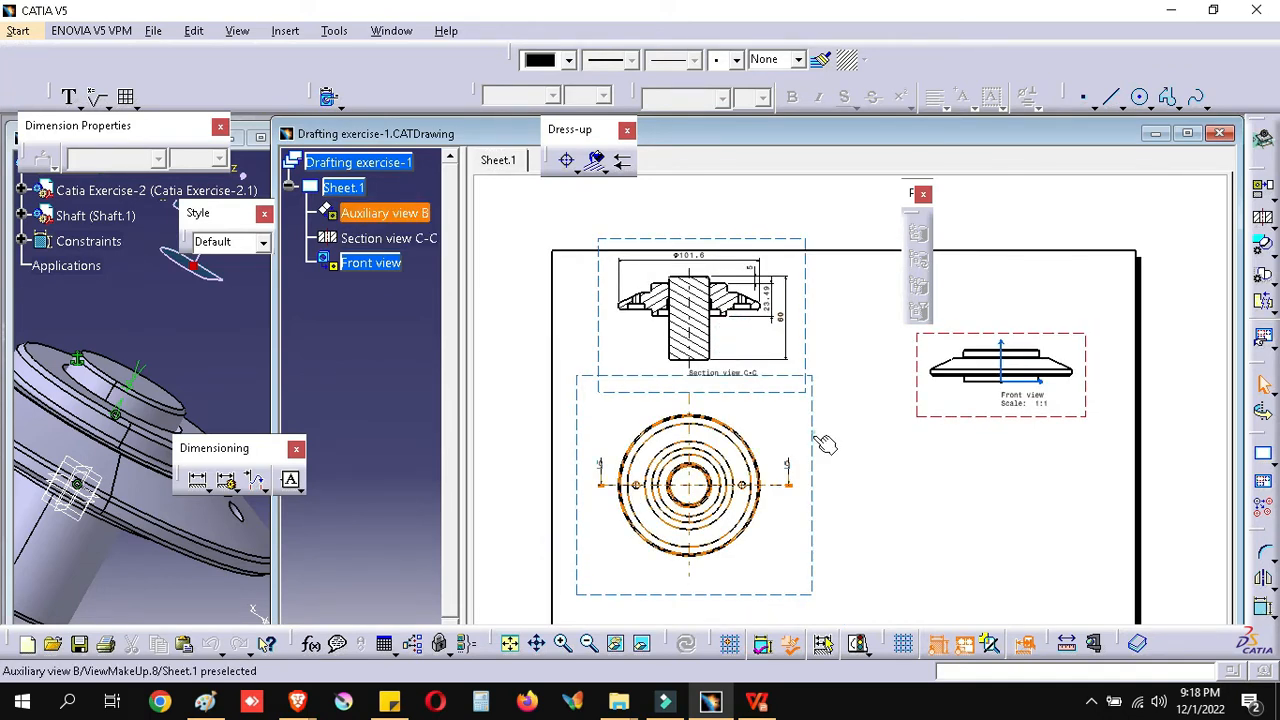
left_click_drag(808, 471, 806, 487)
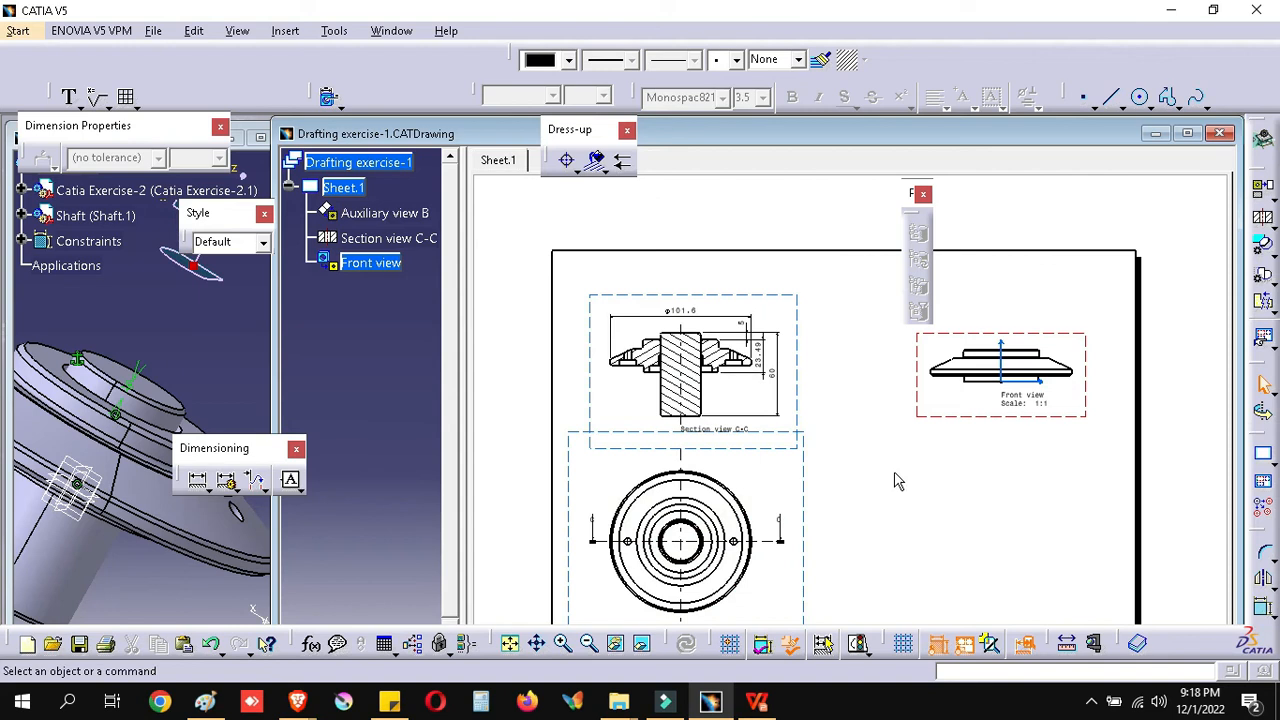
Step: Reopen the section C-C profile on Auxiliary view B and shorten the flange's centre lines to just beyond its outer circle
mouse_move(858, 540)
middle_mouse_down()
mouse_move(922, 441)
mouse_move(954, 349)
middle_mouse_up()
middle_click(954, 348)
mouse_move(866, 508)
middle_mouse_down()
mouse_move(1074, 460)
mouse_move(1094, 420)
middle_mouse_up()
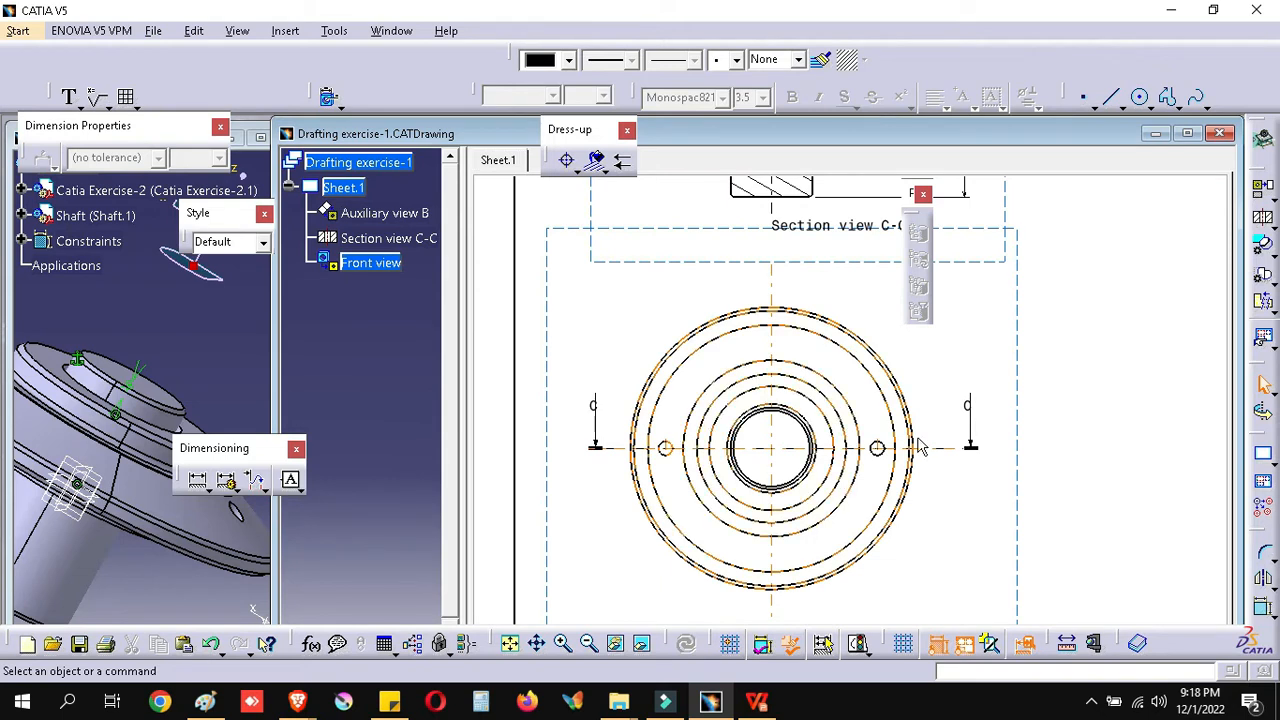
left_click(972, 450)
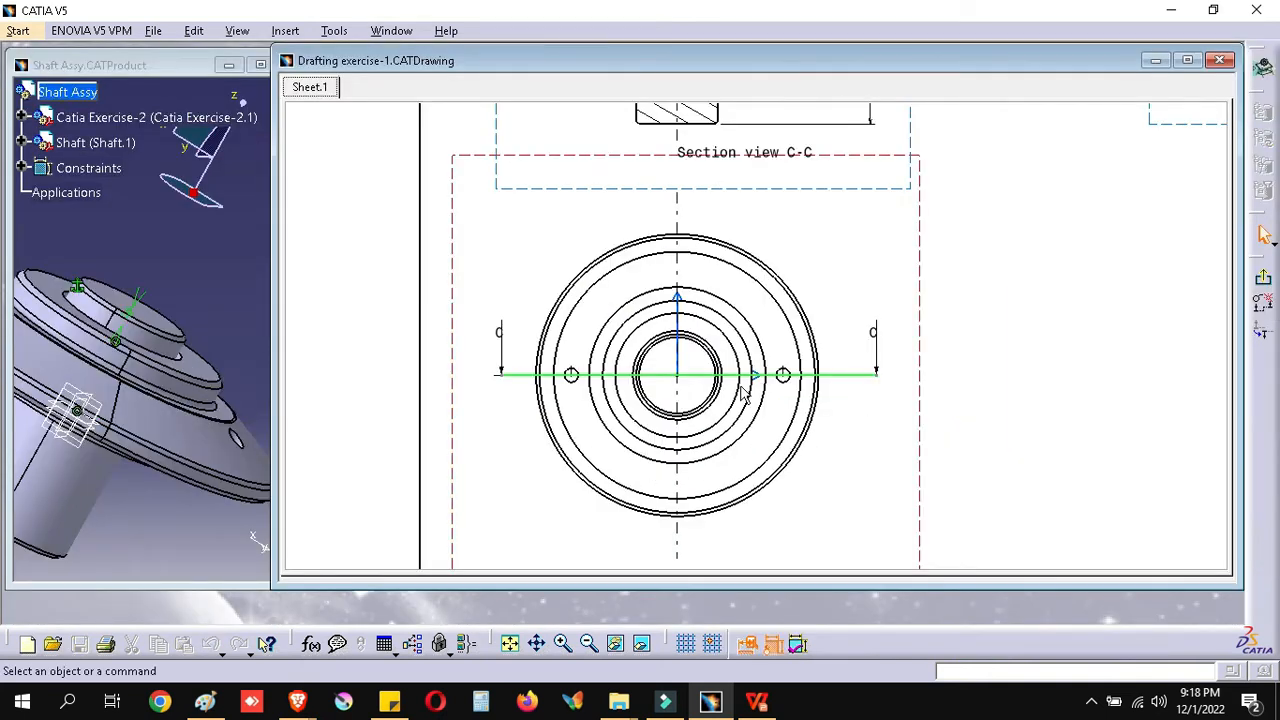
left_click(510, 381)
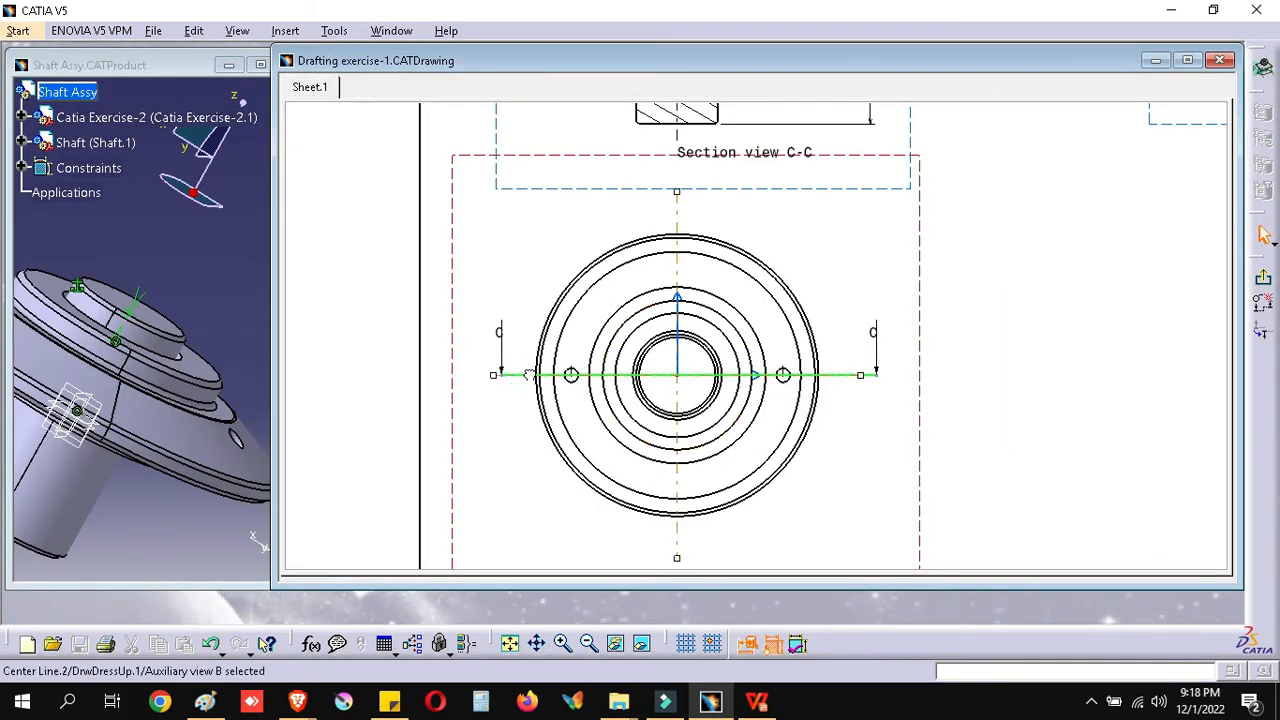
left_click_drag(494, 376, 512, 376)
left_click(519, 405)
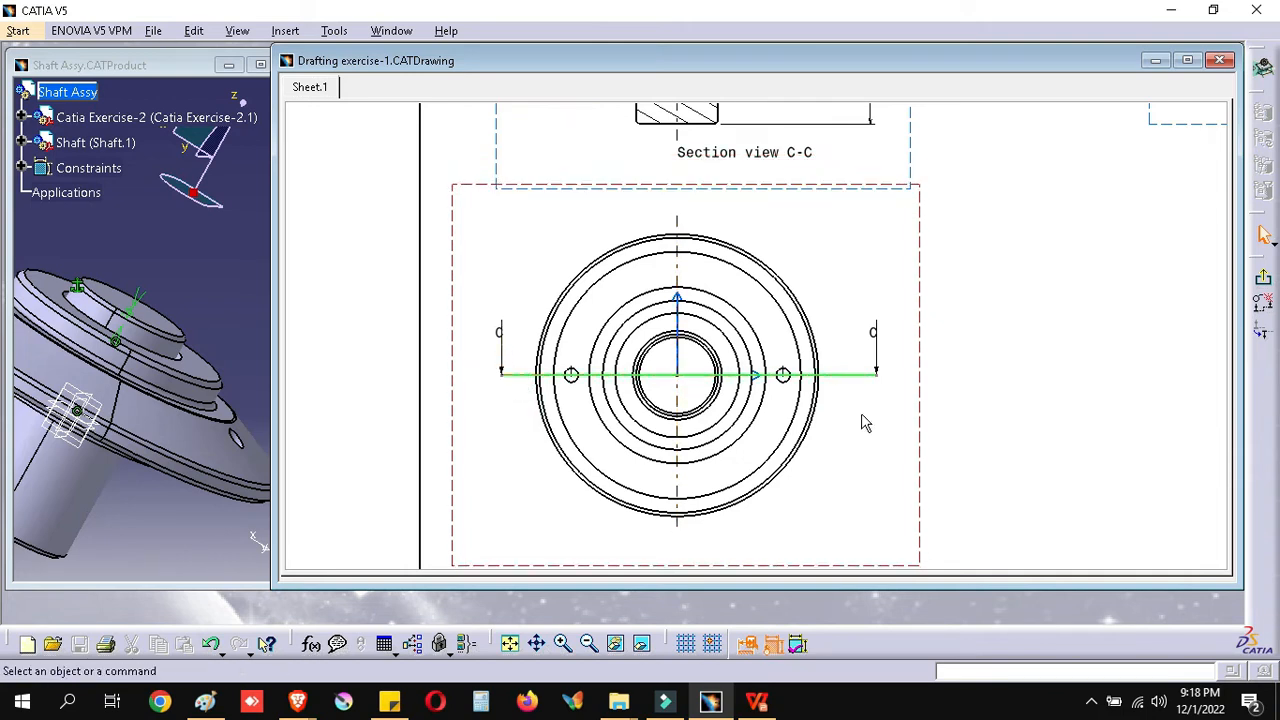
Step: Shorten the right end of the section C-C cutting line closer to the flange edge and apply the edited profile
left_click_drag(886, 378, 851, 377)
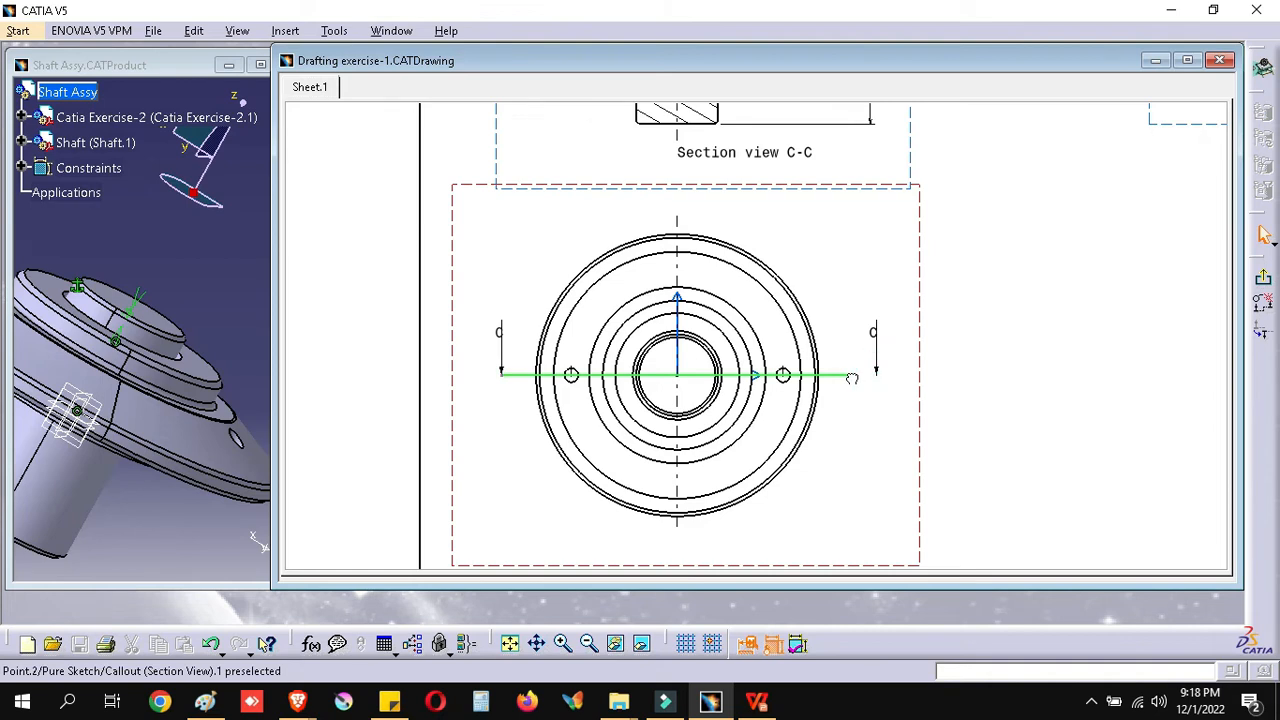
left_click(1012, 388)
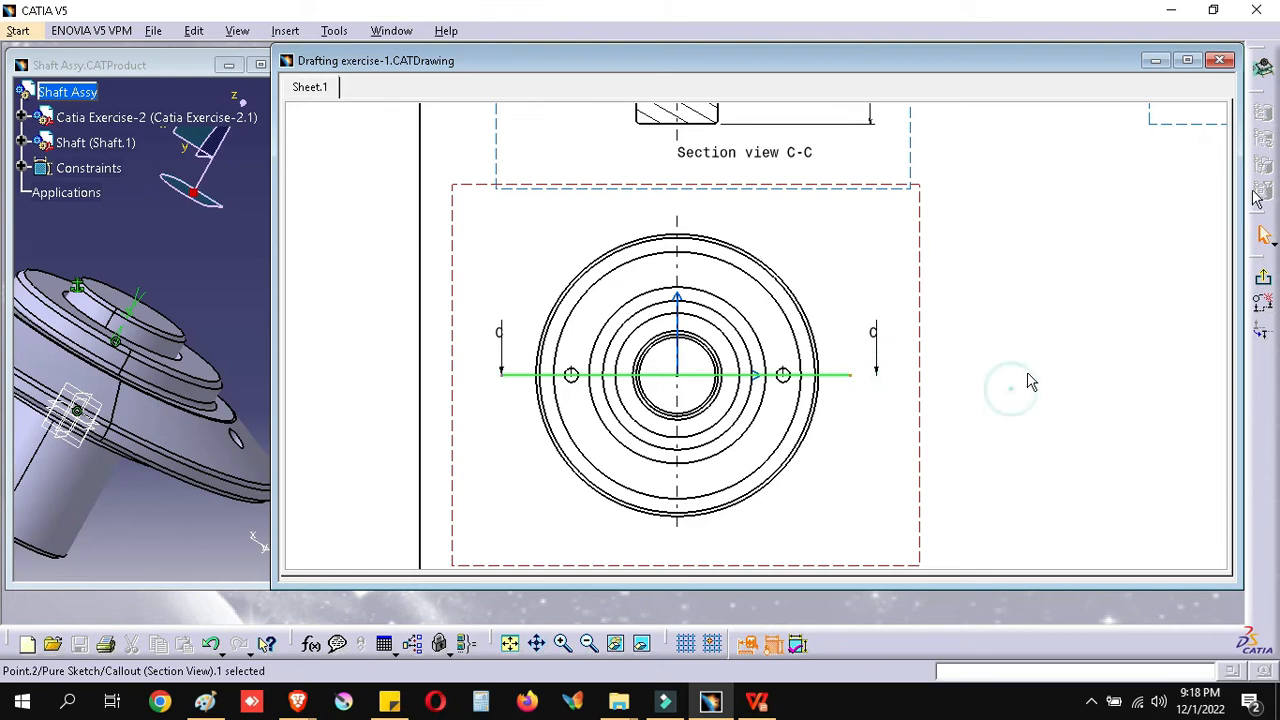
double_click(863, 335)
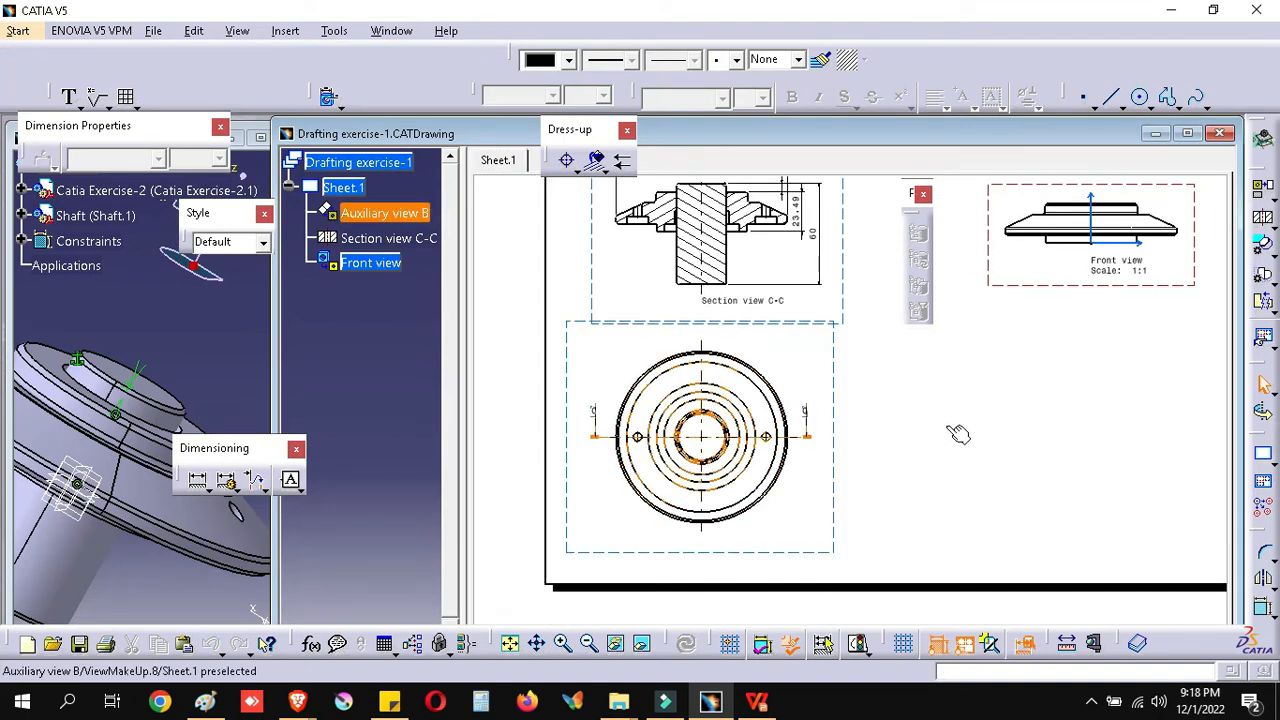
Step: Check the Ring reference image in Paint, return to the CATIA drawing and delete the existing front view
mouse_move(1038, 376)
middle_mouse_down()
mouse_move(1046, 311)
mouse_move(1108, 209)
middle_mouse_up()
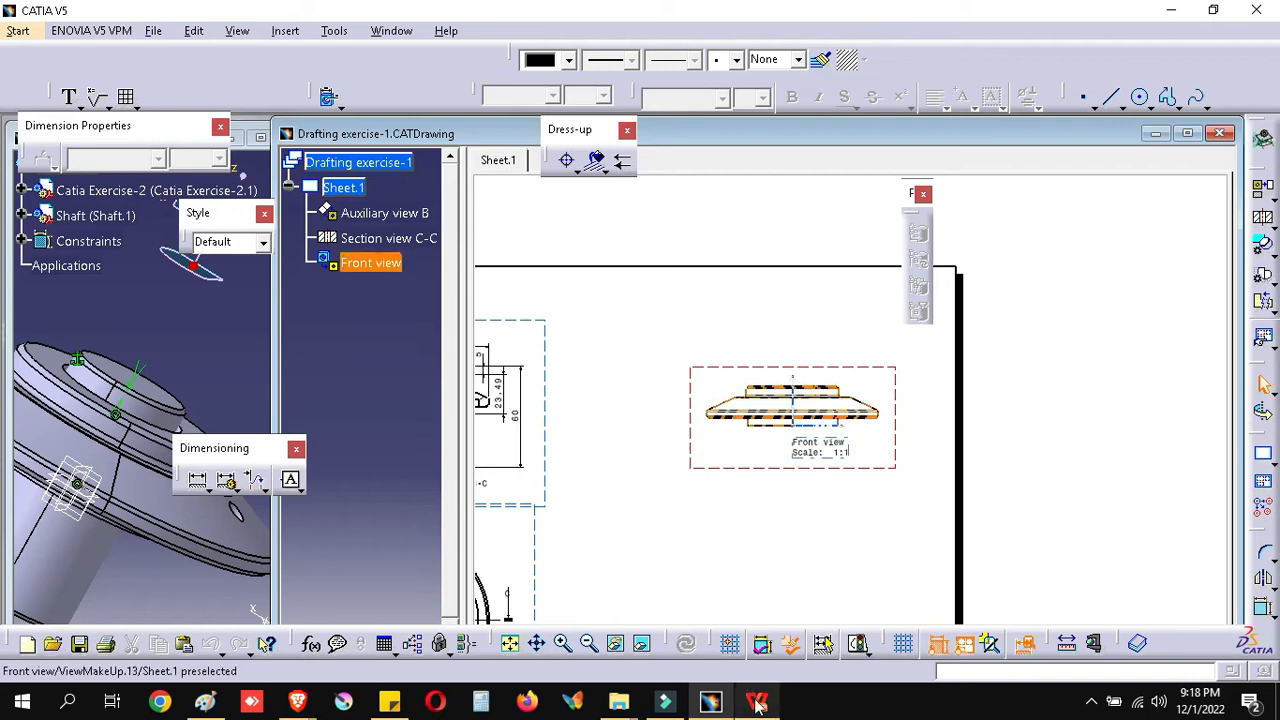
left_click(204, 702)
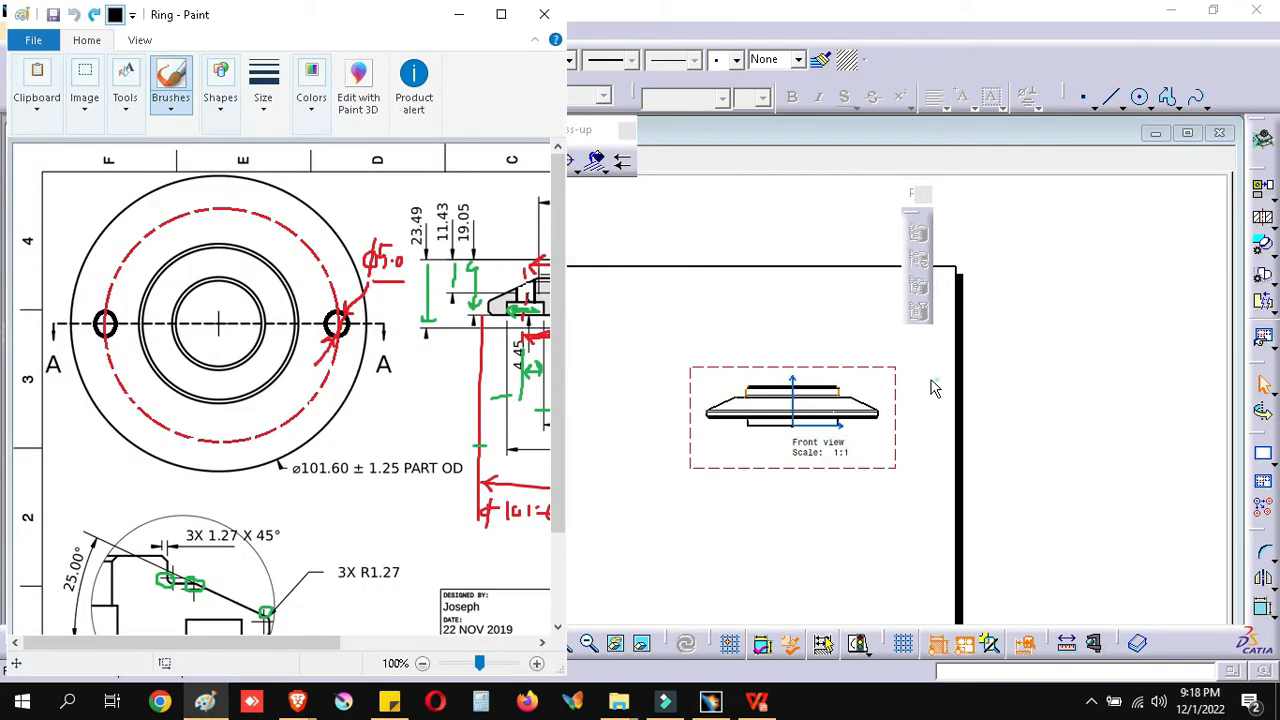
left_click(885, 368)
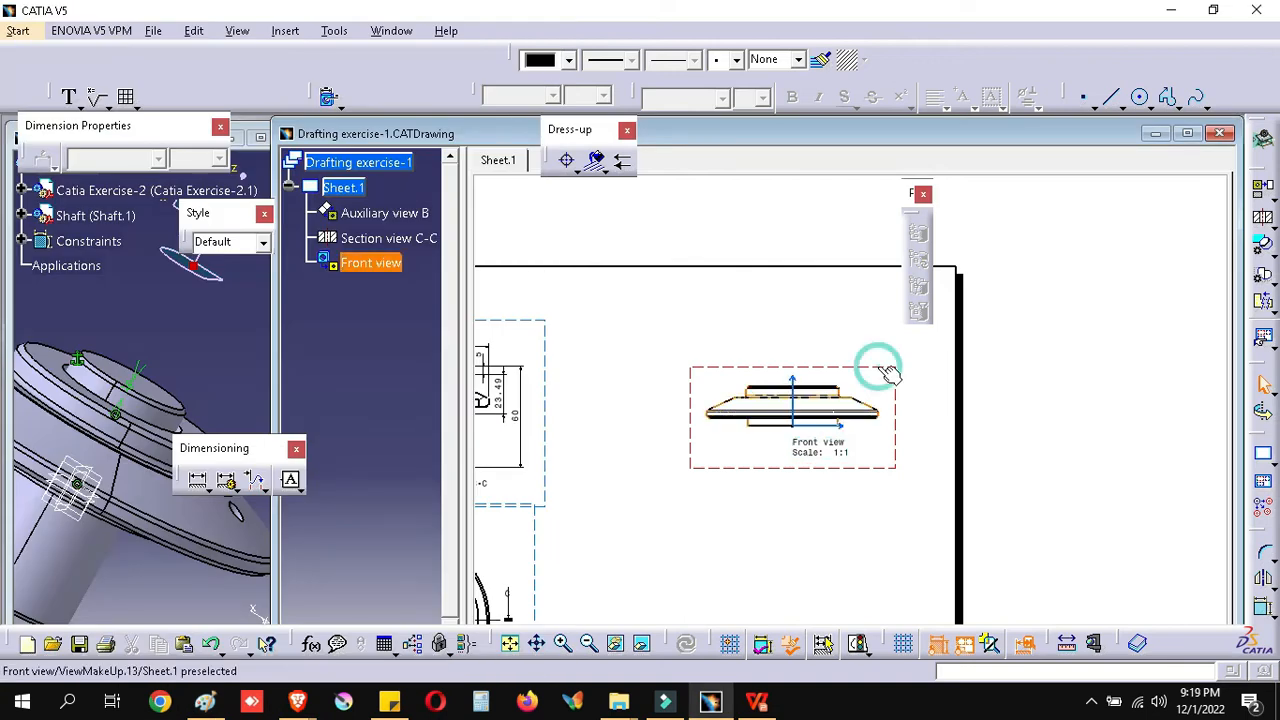
left_click(877, 367)
left_click(370, 265)
right_click(370, 265)
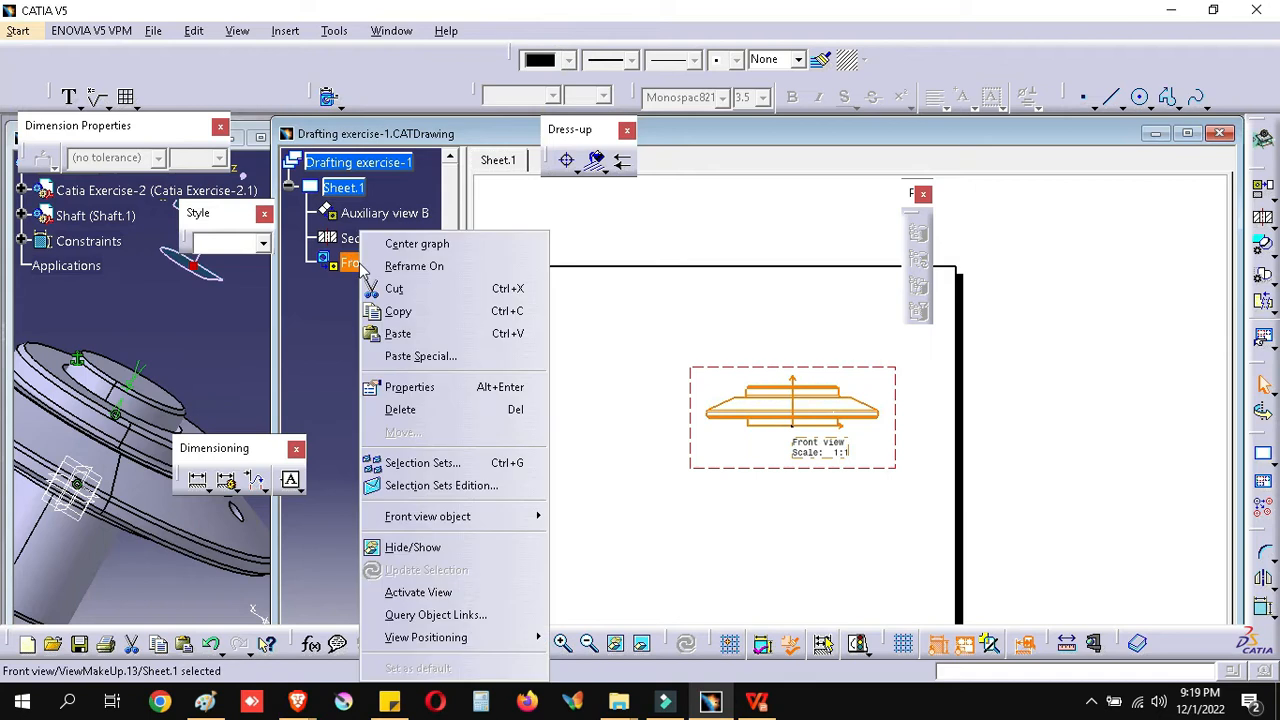
left_click(397, 410)
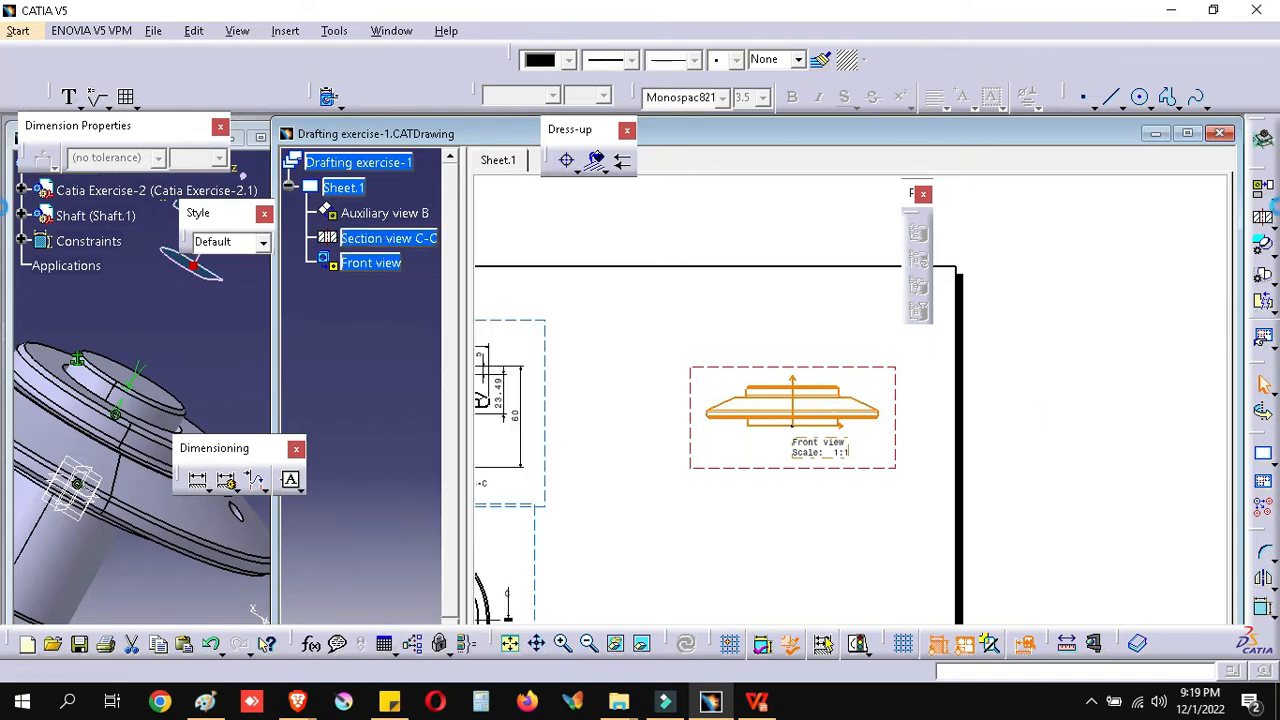
Step: Create a front view of only the Catia Exercise-2 part, projected from its flat top face, beside section view C-C
left_click(1264, 220)
left_click(1103, 215)
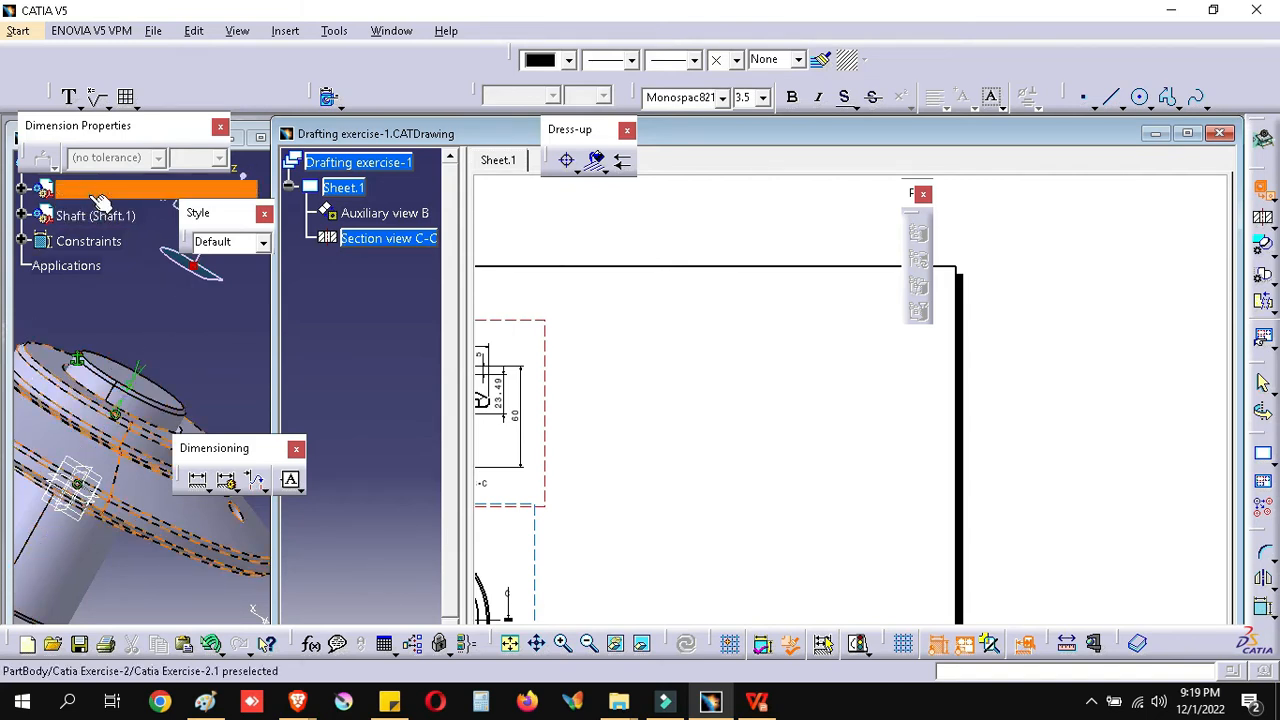
left_click(50, 352)
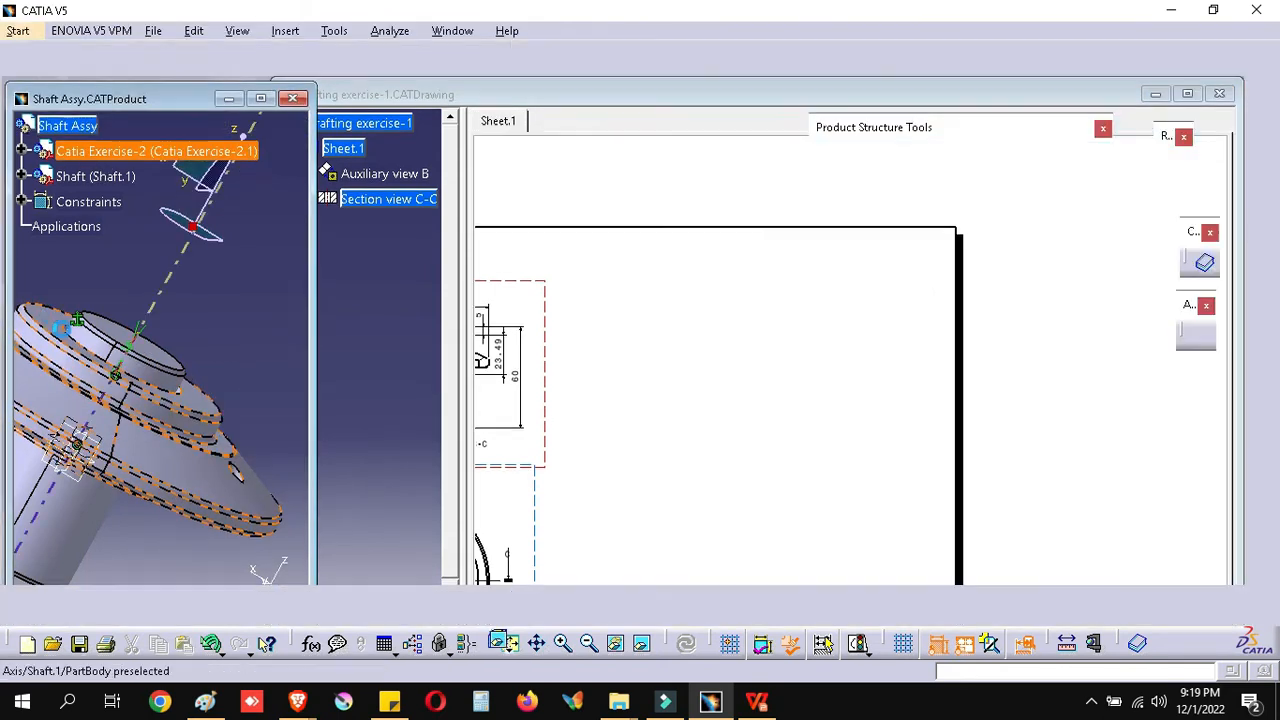
left_click(66, 325)
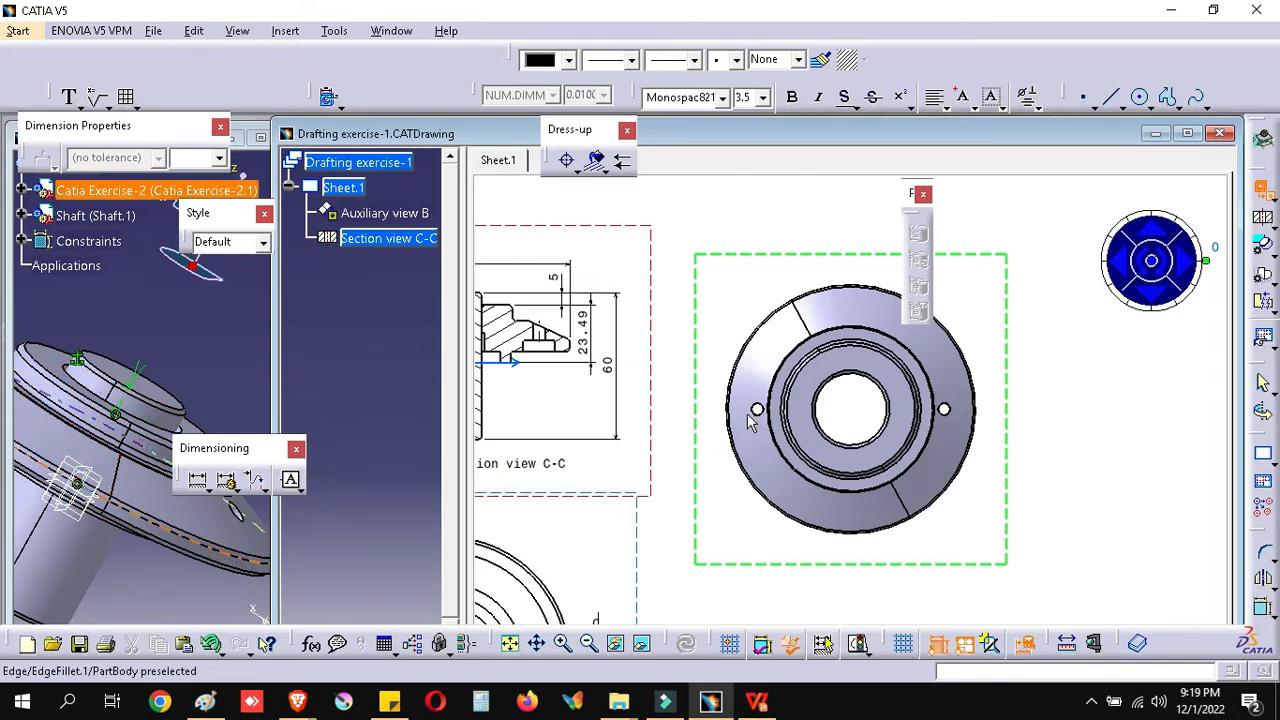
mouse_move(791, 466)
middle_mouse_down()
mouse_move(783, 280)
mouse_move(695, 238)
middle_mouse_up()
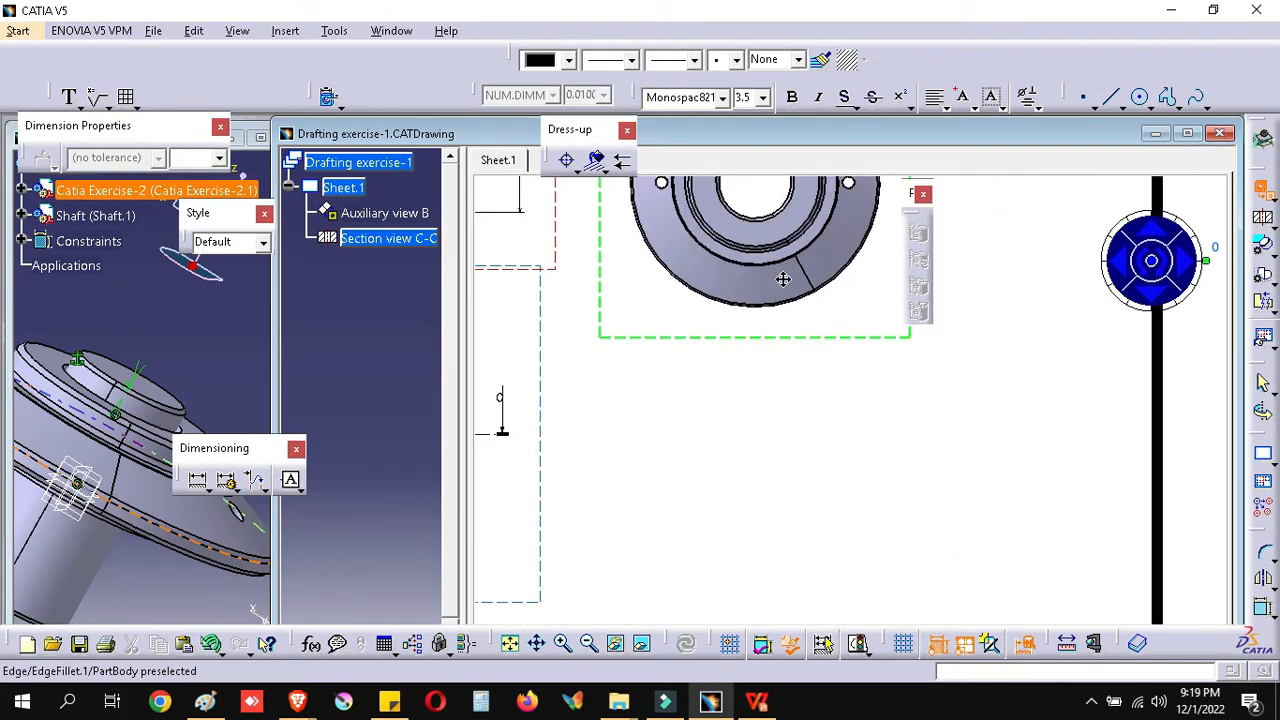
mouse_move(784, 278)
middle_mouse_down()
mouse_move(803, 414)
mouse_move(917, 508)
mouse_move(892, 522)
middle_mouse_up()
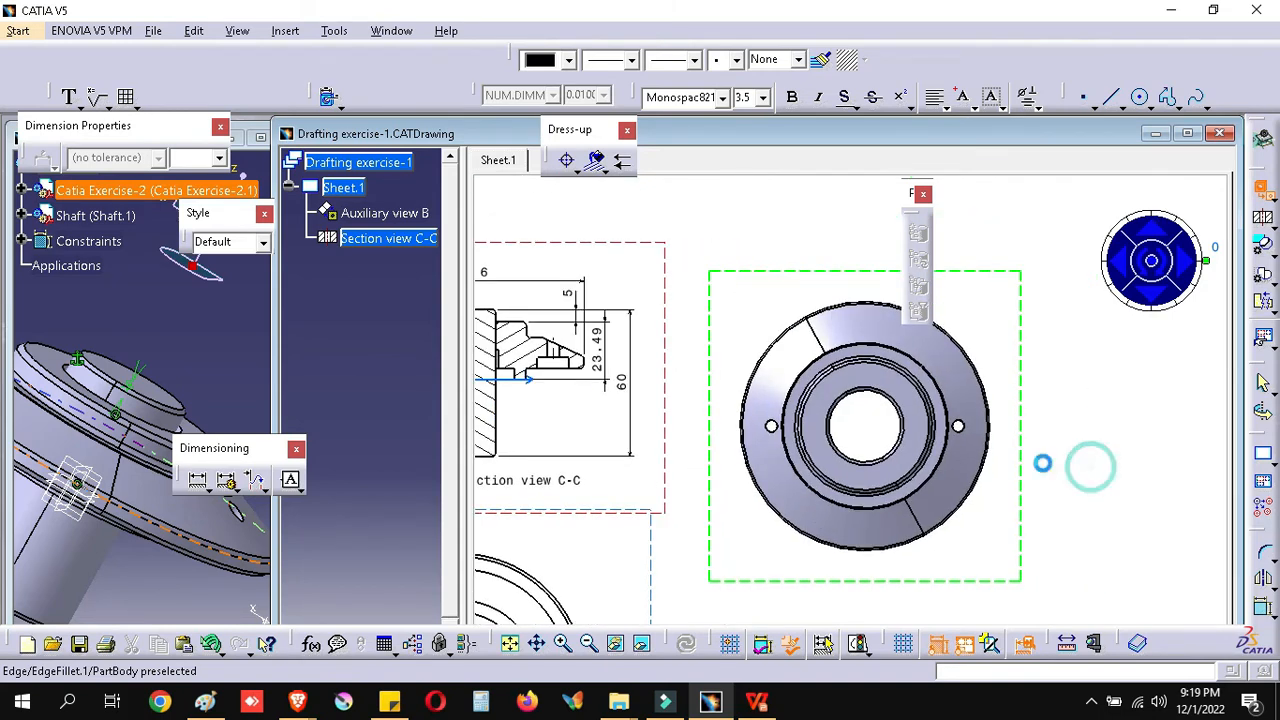
left_click(1008, 460)
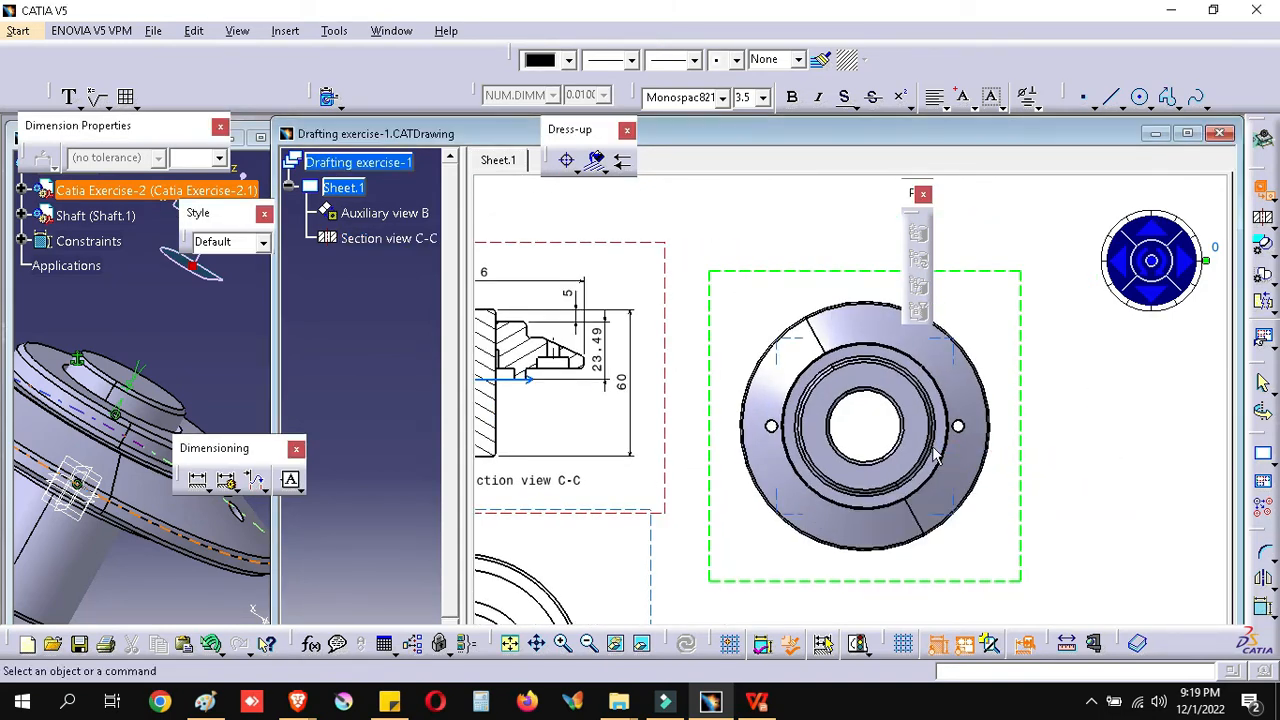
Step: Move the new front view farther from section view C-C, towards the sheet's right border
middle_click_drag(921, 502, 955, 480, "ctrl")
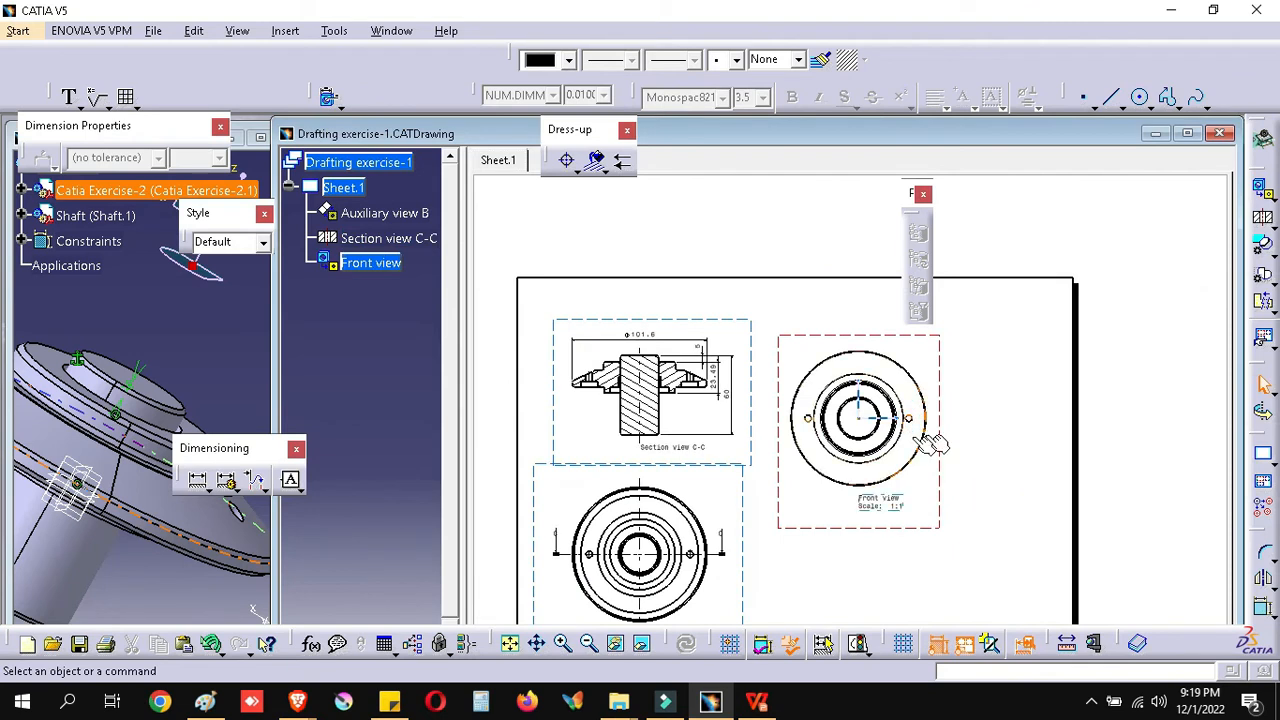
middle_click(940, 421)
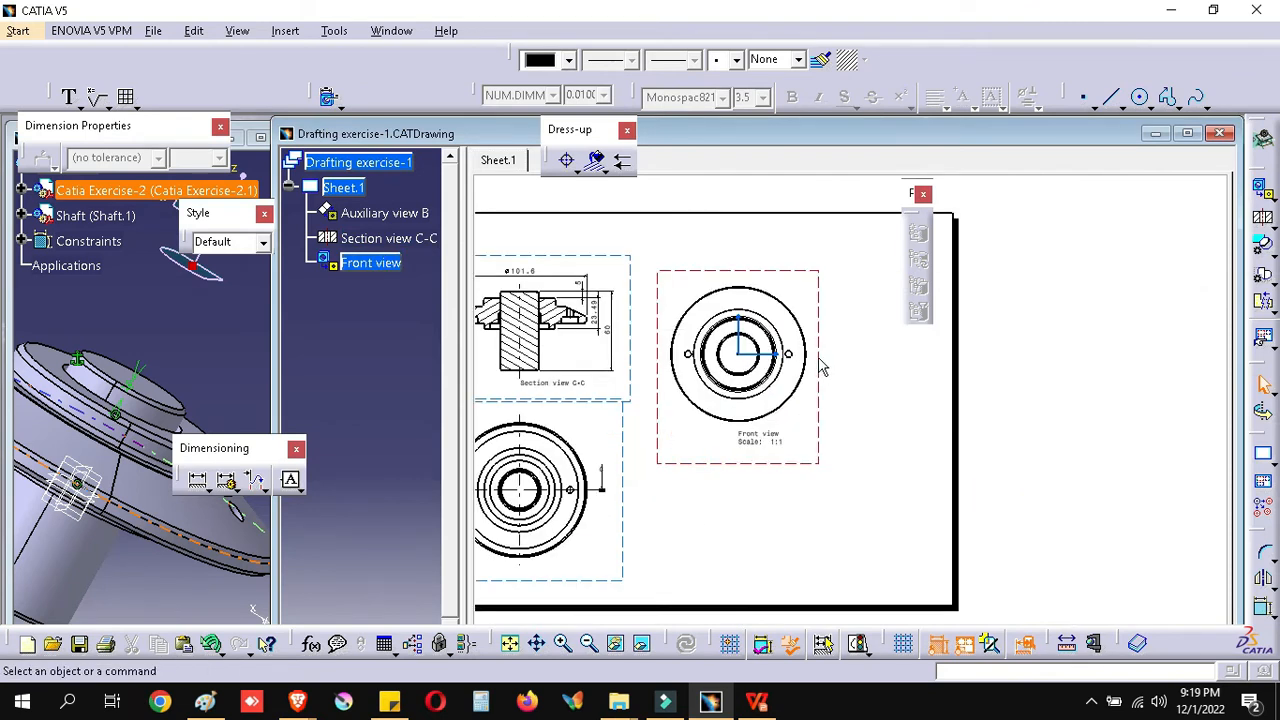
left_click_drag(893, 351, 903, 344)
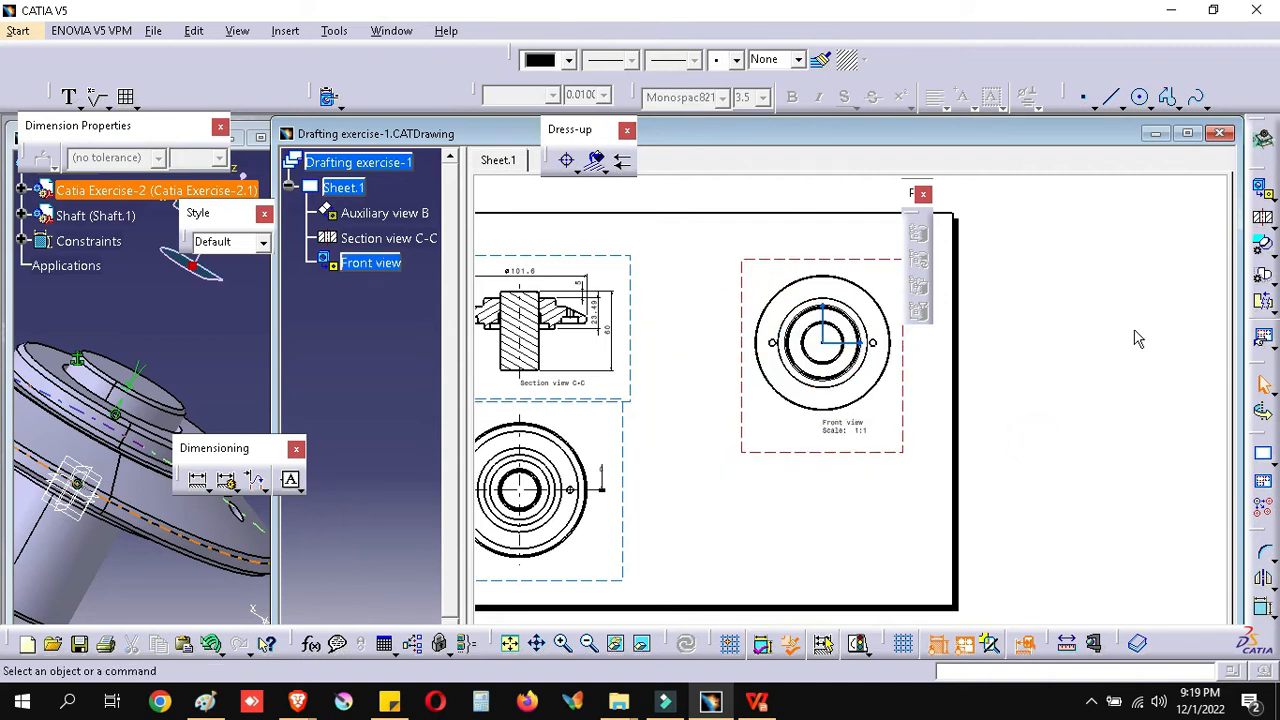
Step: Switch to the Ring image in Paint, review it enlarged and draw a black arrow from section A-A towards the top view
left_click(205, 702)
left_click_drag(236, 641, 299, 639)
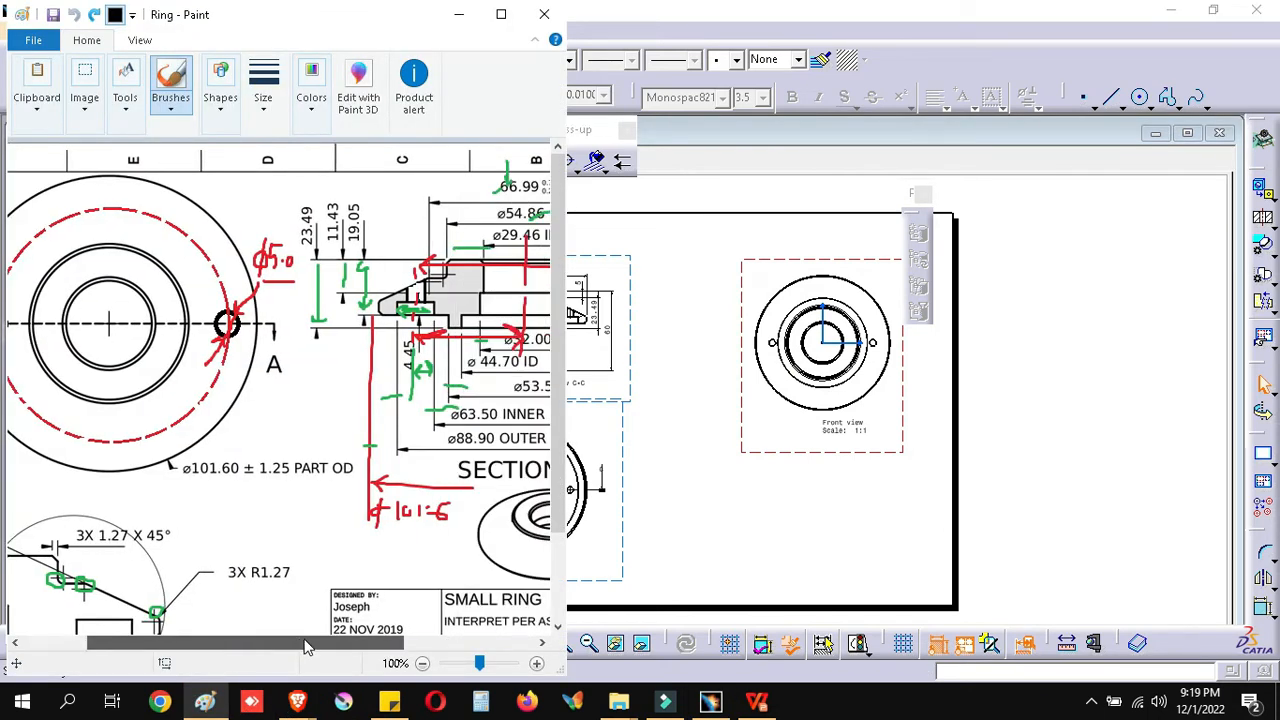
double_click(366, 20)
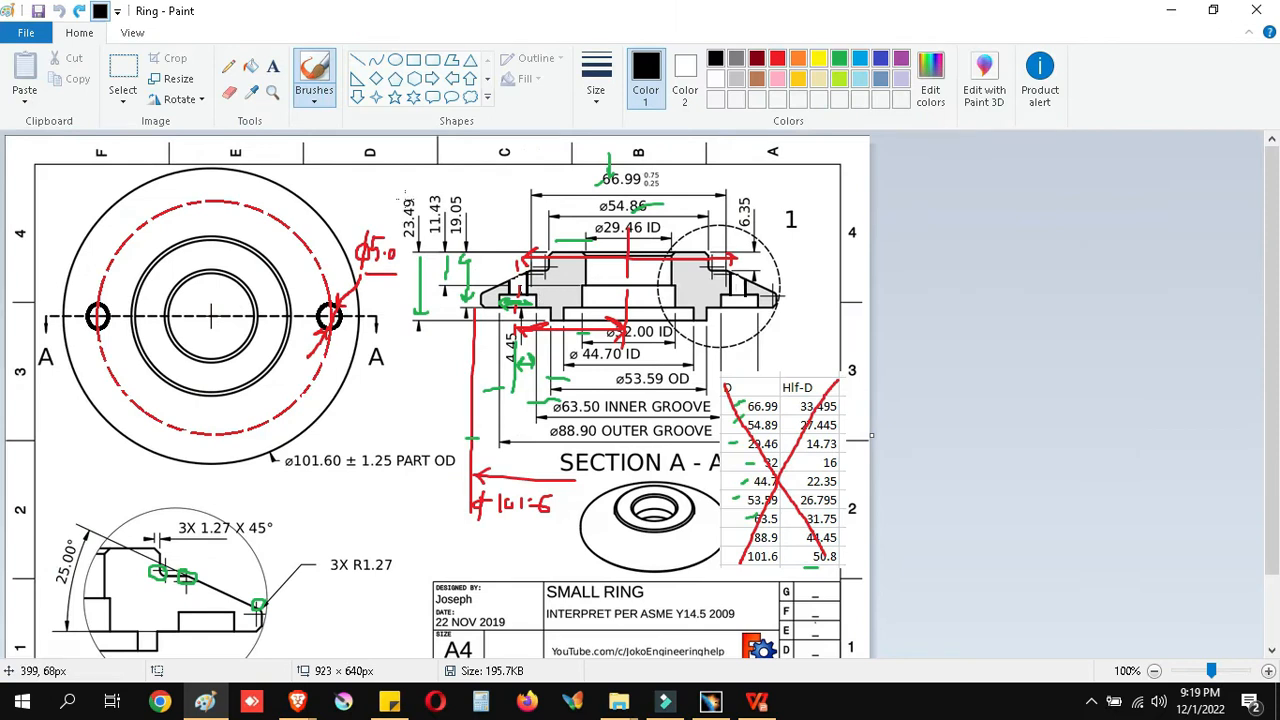
mouse_move(493, 199)
left_mouse_down()
mouse_move(366, 188)
mouse_move(352, 200)
left_mouse_up()
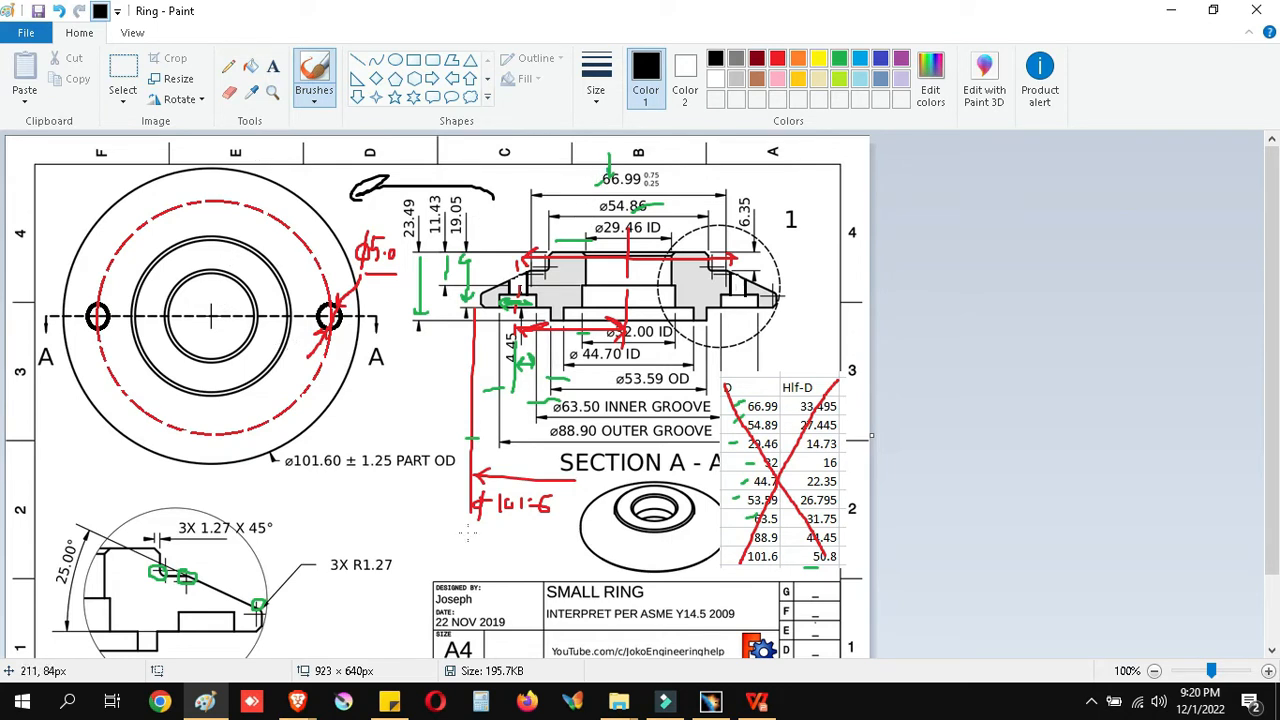
scroll(528, 572, "down", 2)
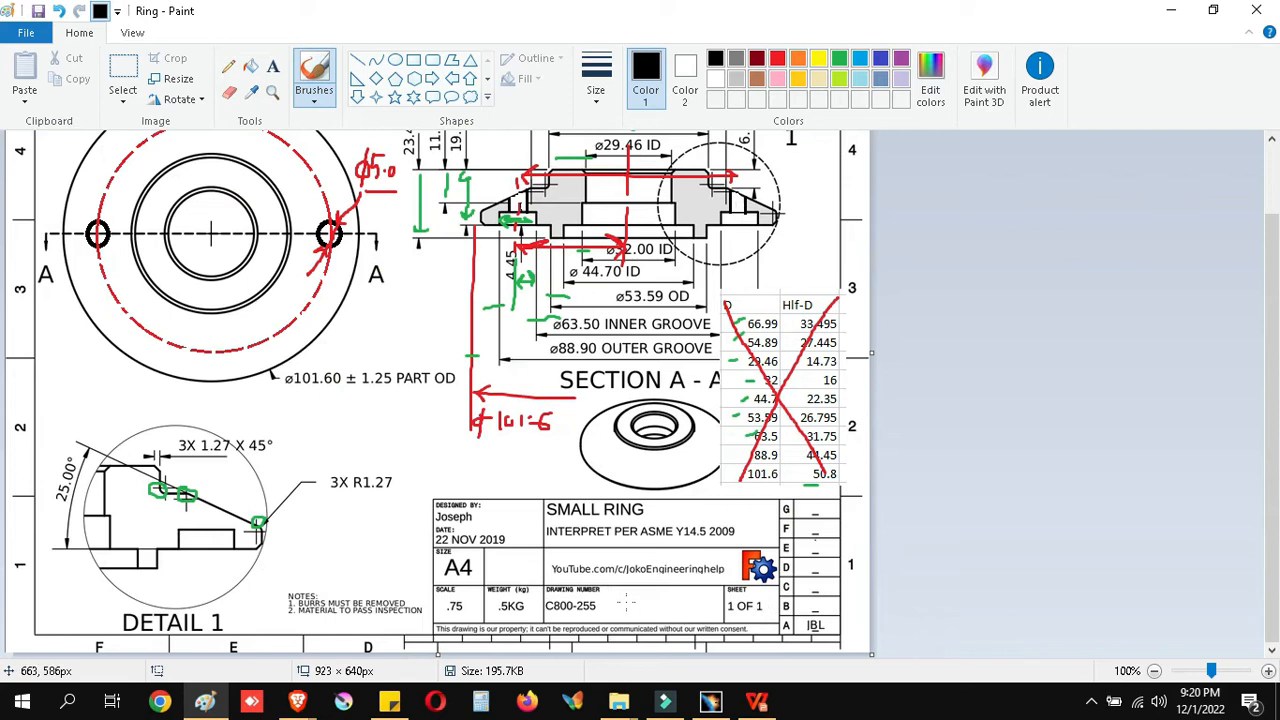
scroll(626, 601, "up", 2)
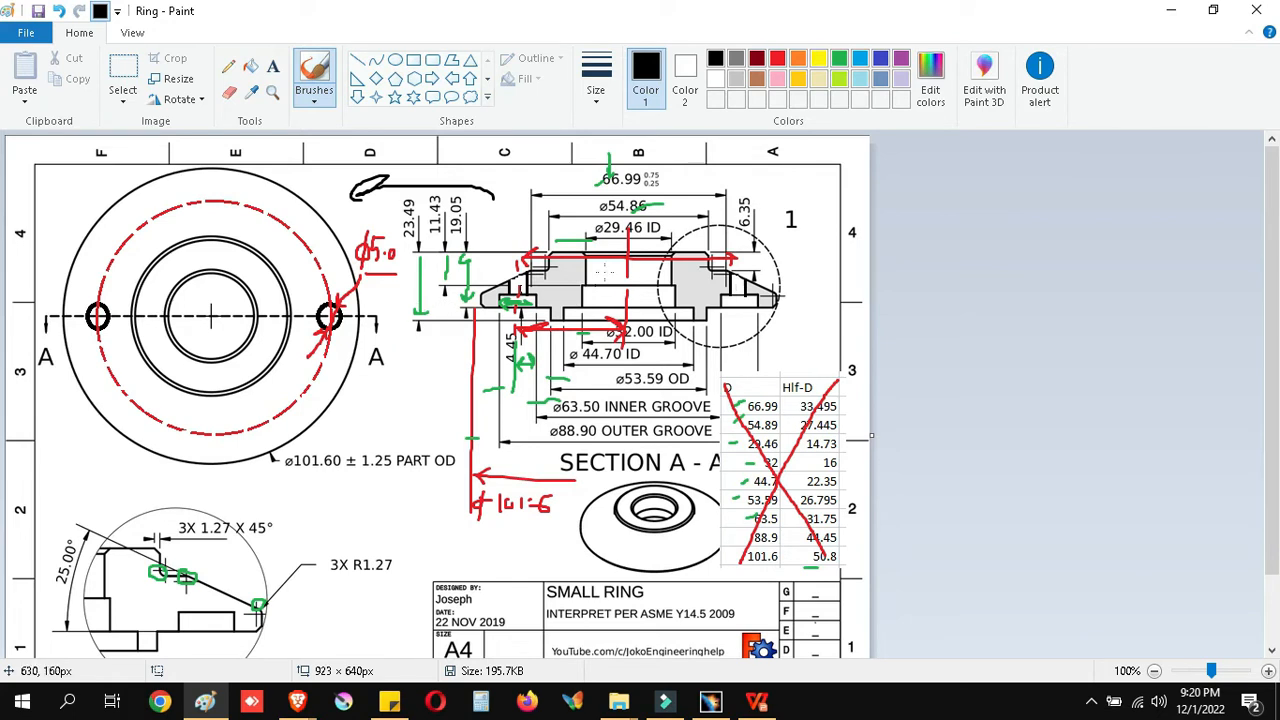
double_click(712, 18)
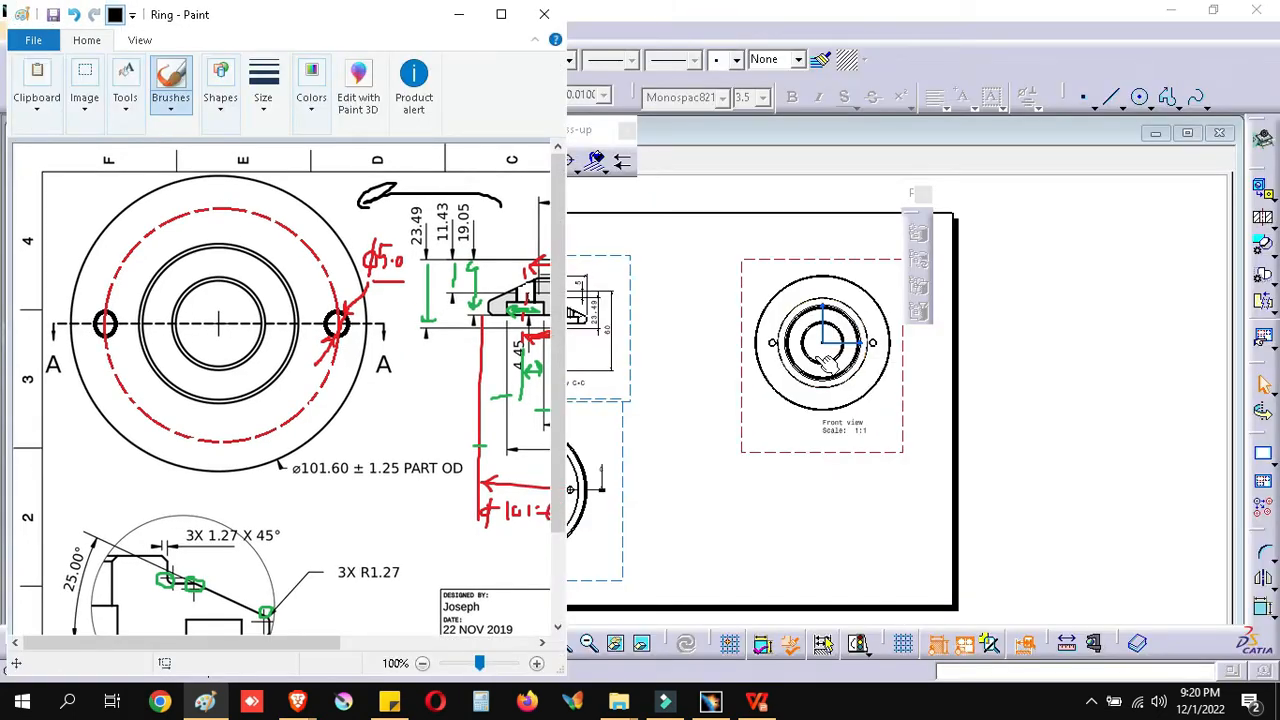
Step: Create an offset section view in CATIA from a horizontal line through the front view's centre and both small holes, placed below it
left_click(1273, 231)
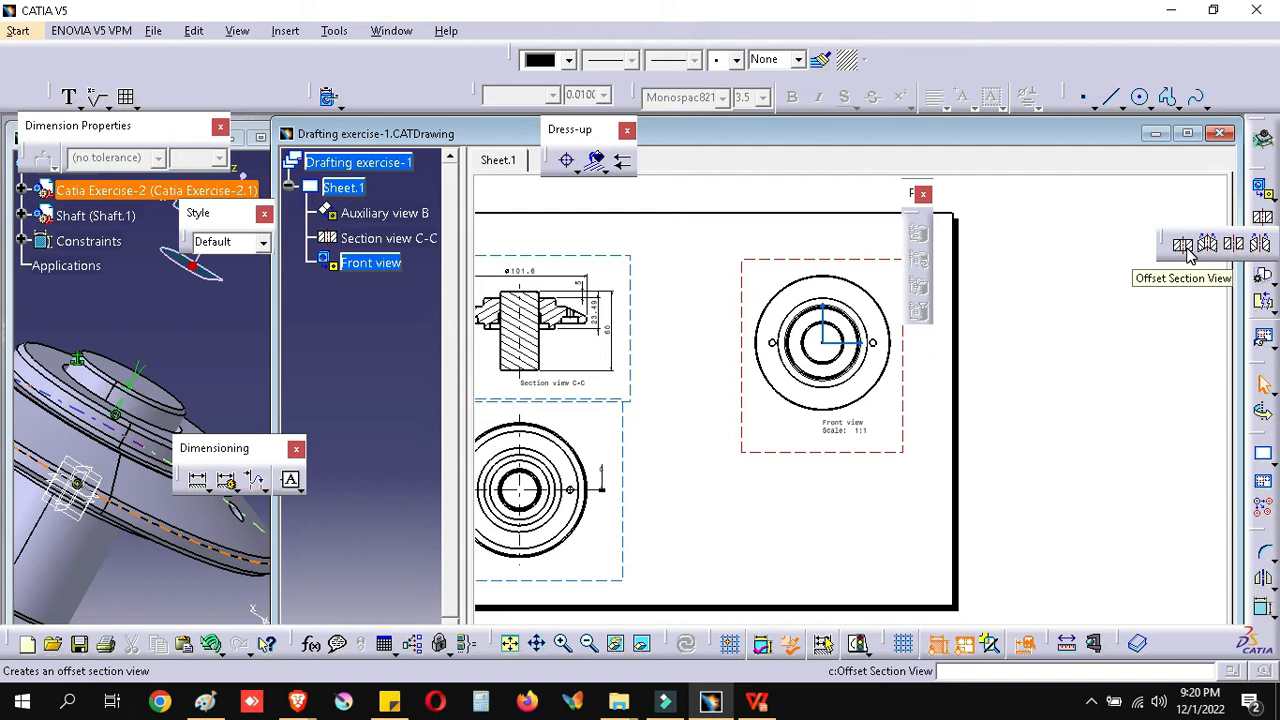
left_click(1130, 262)
left_click(1256, 217)
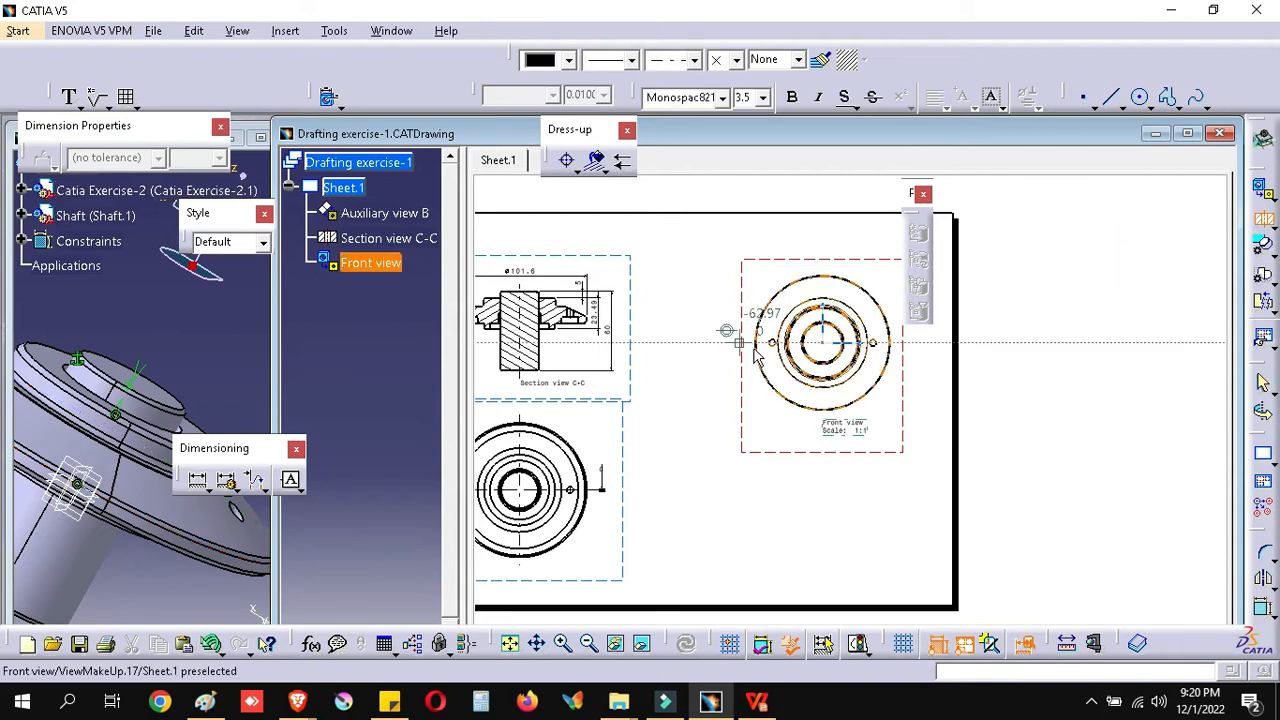
left_click(738, 336)
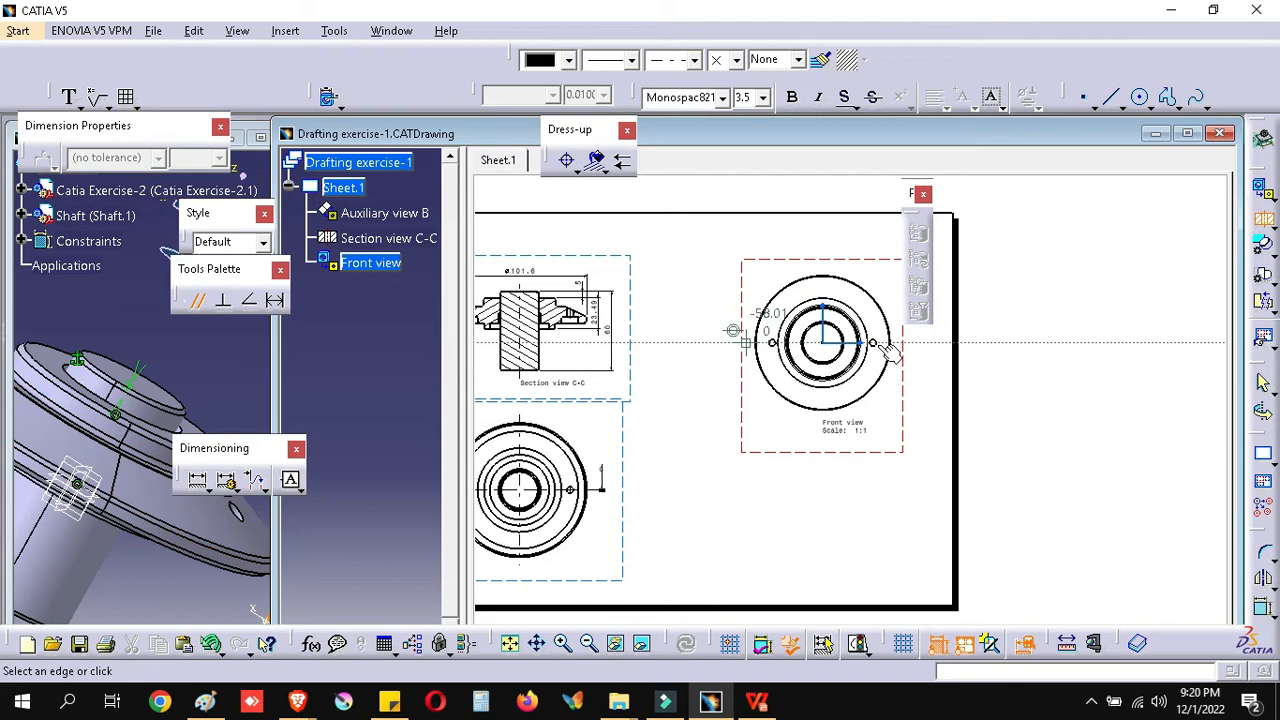
left_click(900, 350)
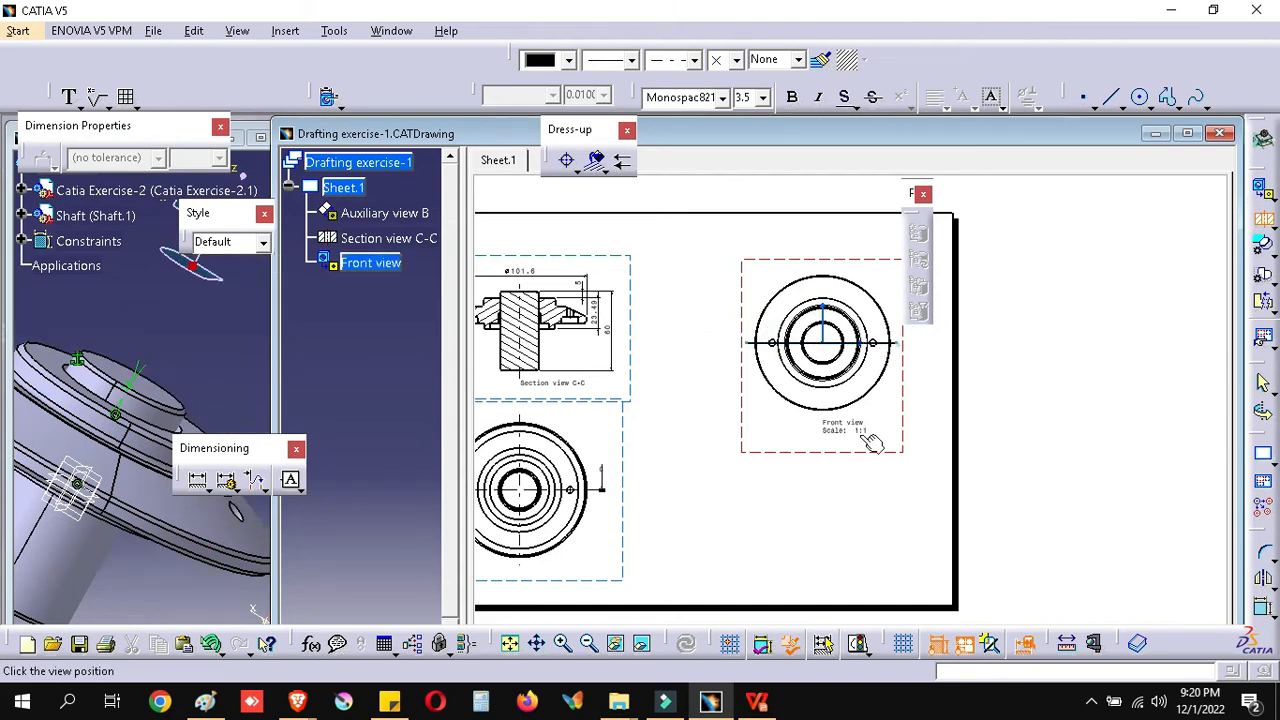
left_click(883, 485)
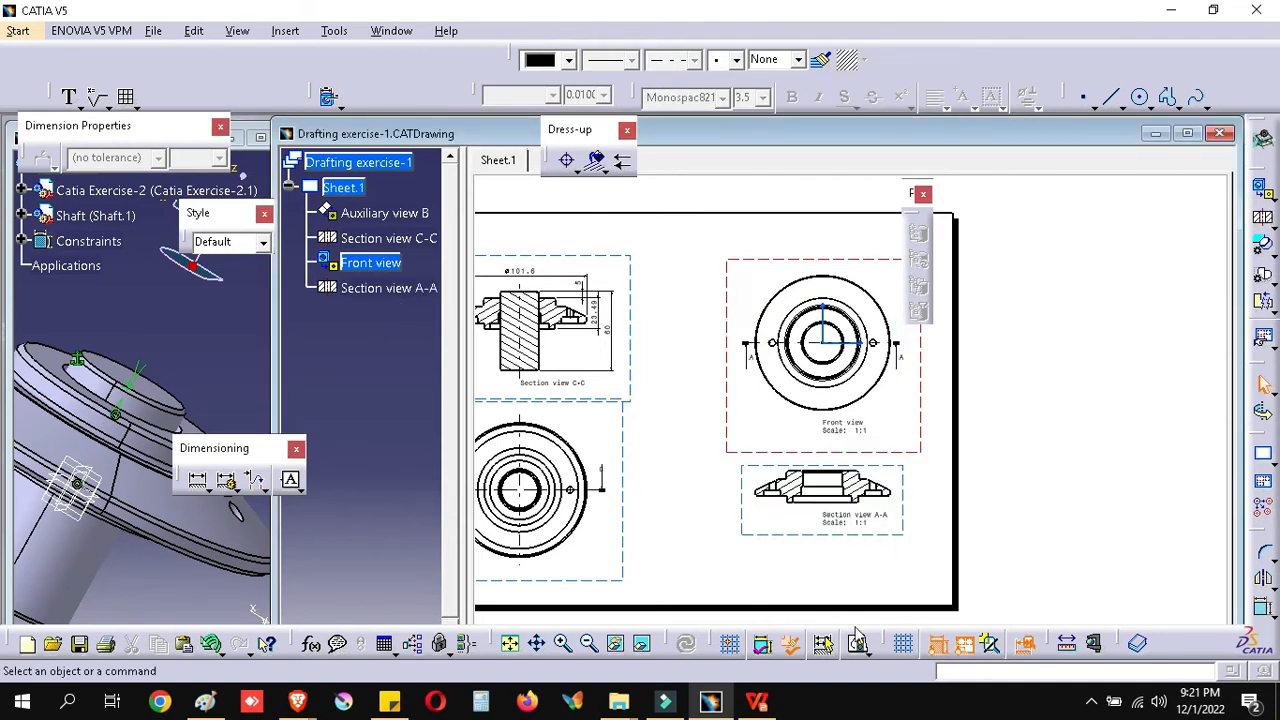
Step: Review section A-A and Detail 1 in the Ring image in Paint, and look through CATIA's detail and clipping view commands
left_click(205, 703)
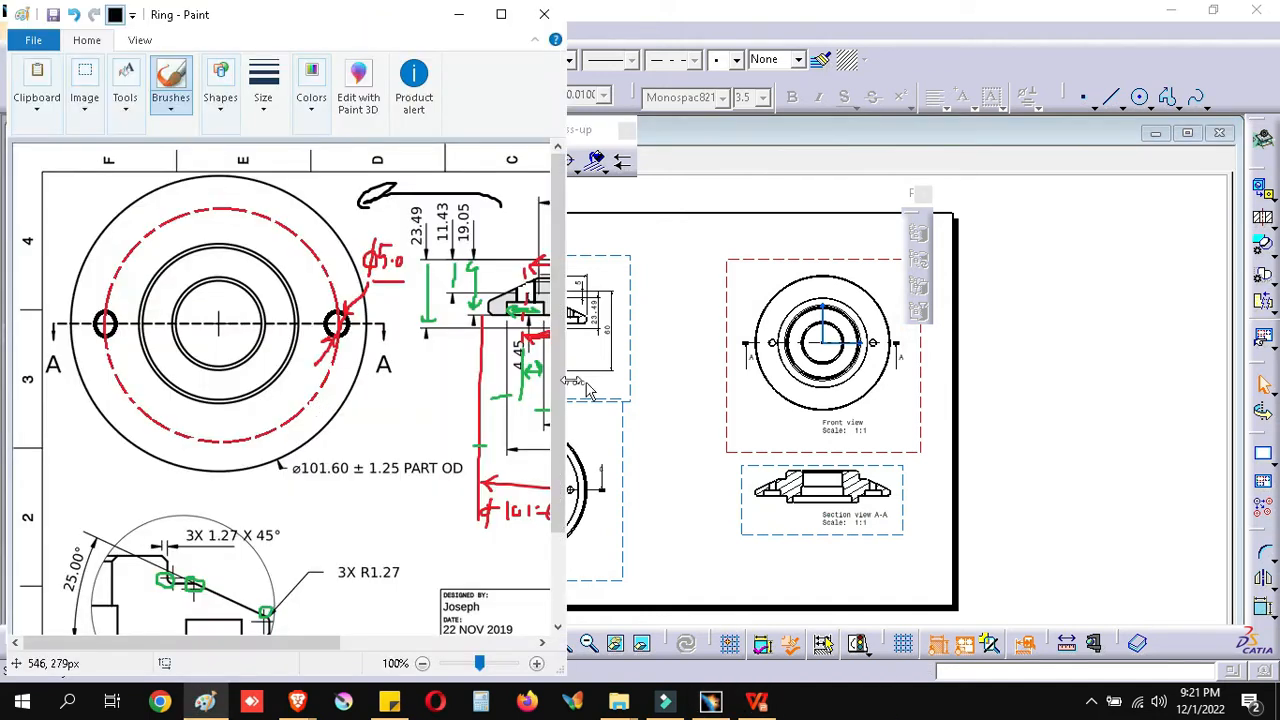
left_click_drag(570, 379, 834, 379)
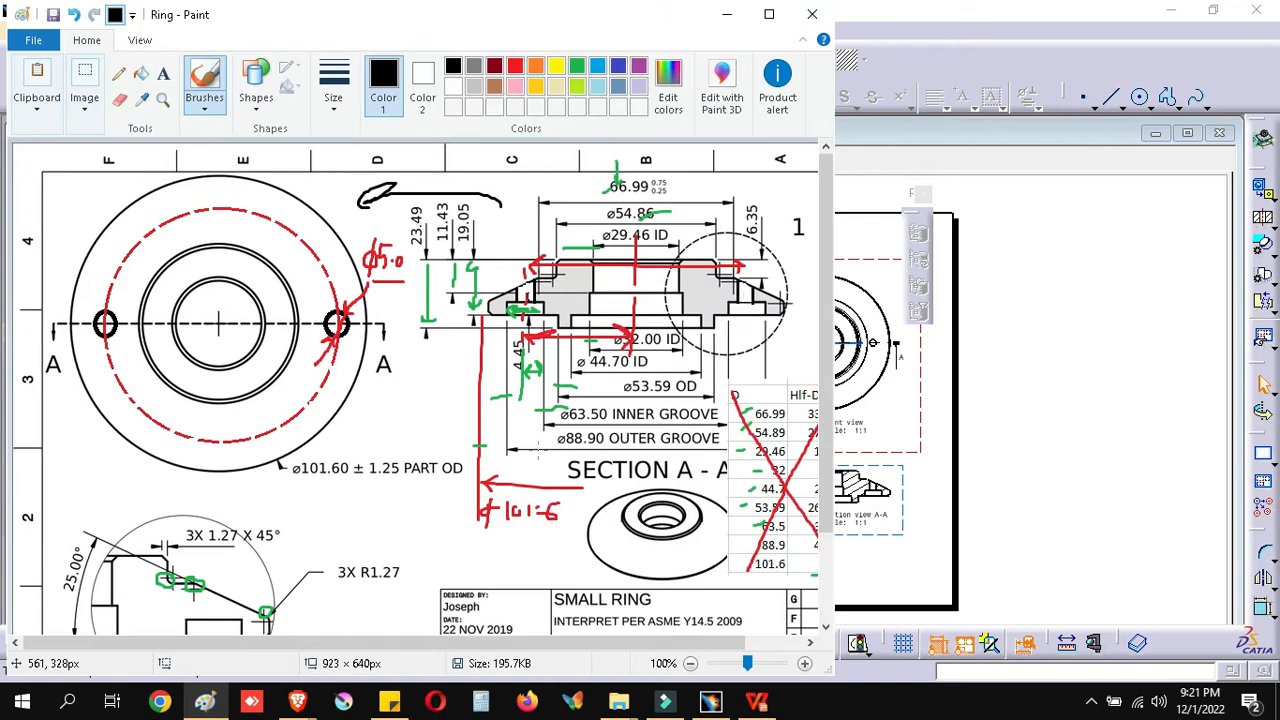
scroll(528, 440, "down", 2)
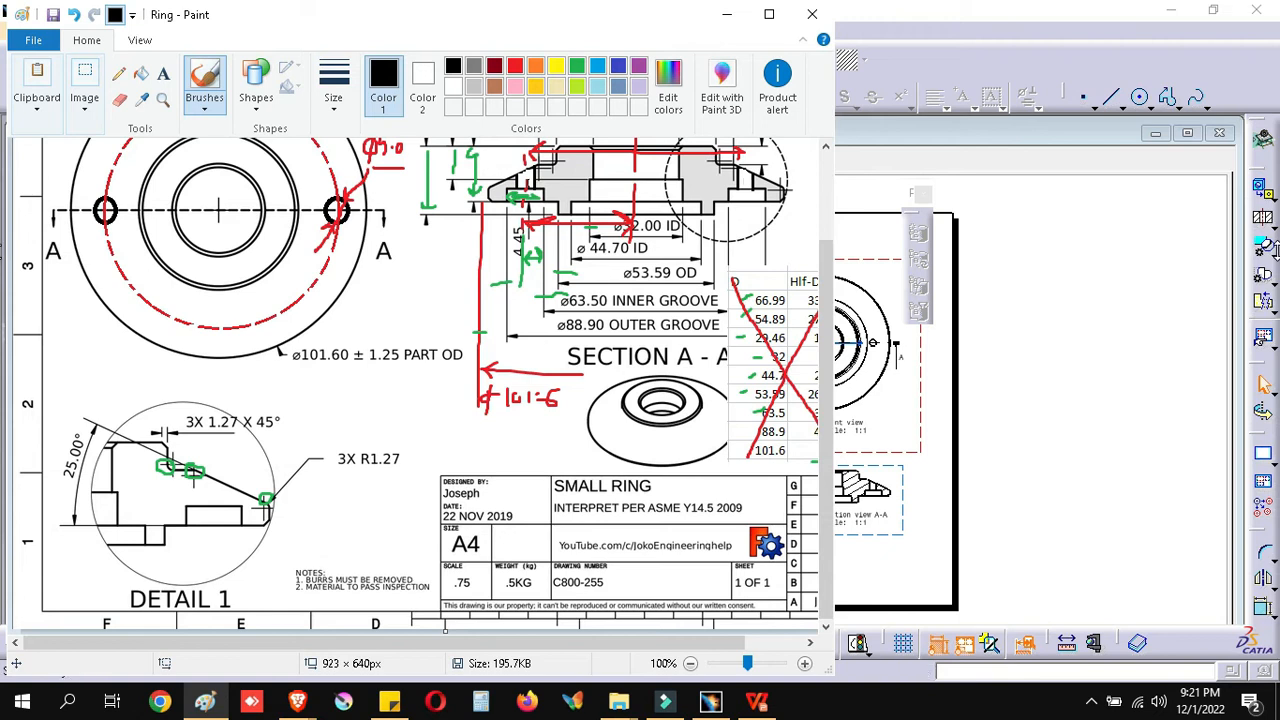
left_click(1265, 244)
left_click(1266, 222)
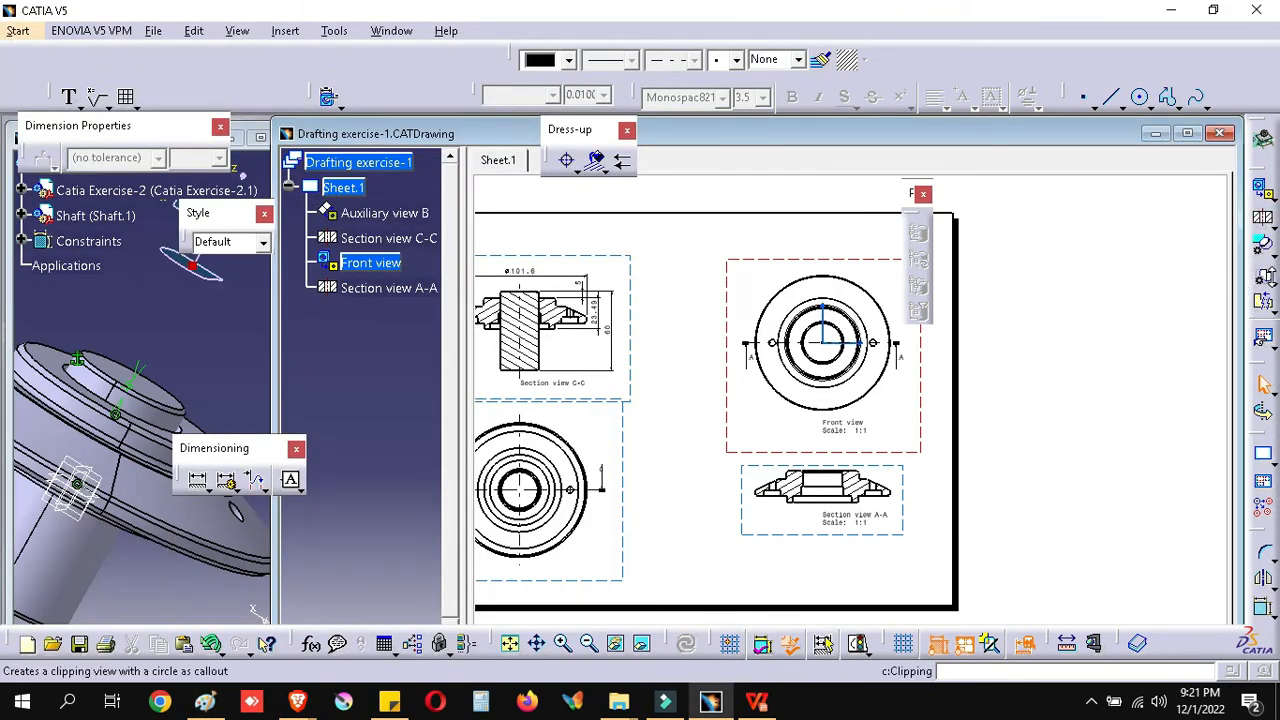
left_click(1268, 280)
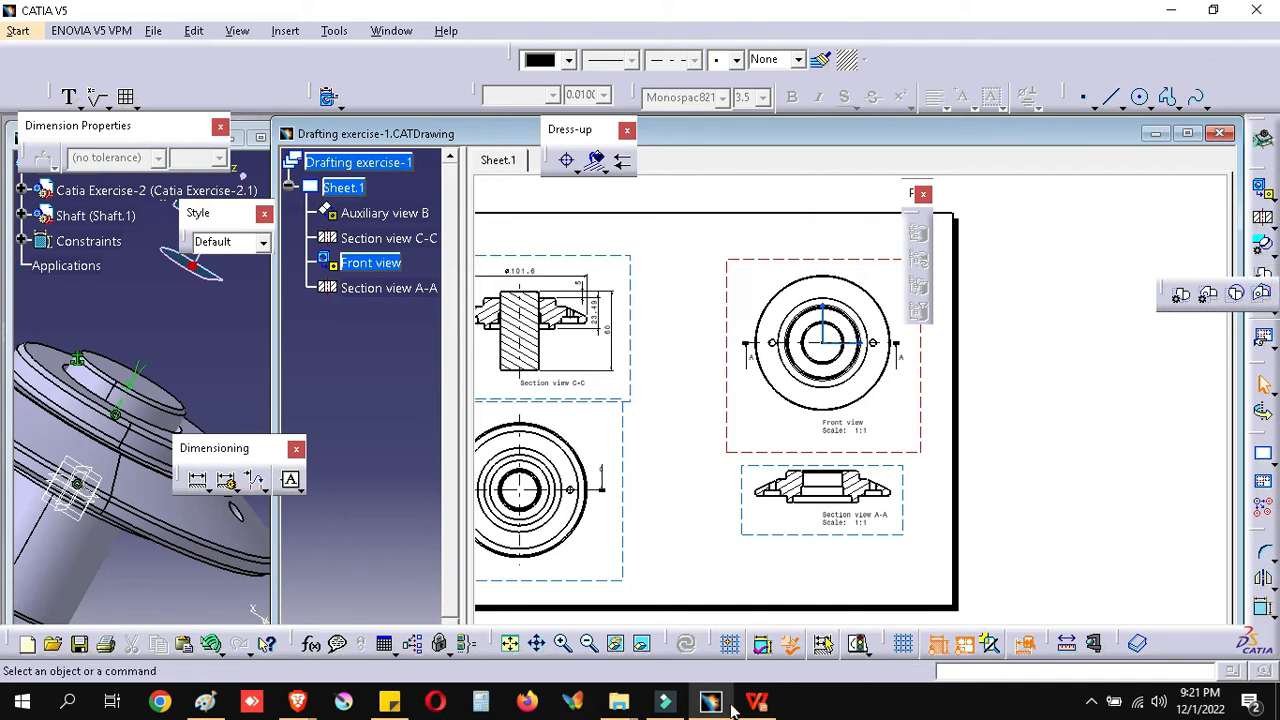
mouse_move(757, 705)
left_click(205, 703)
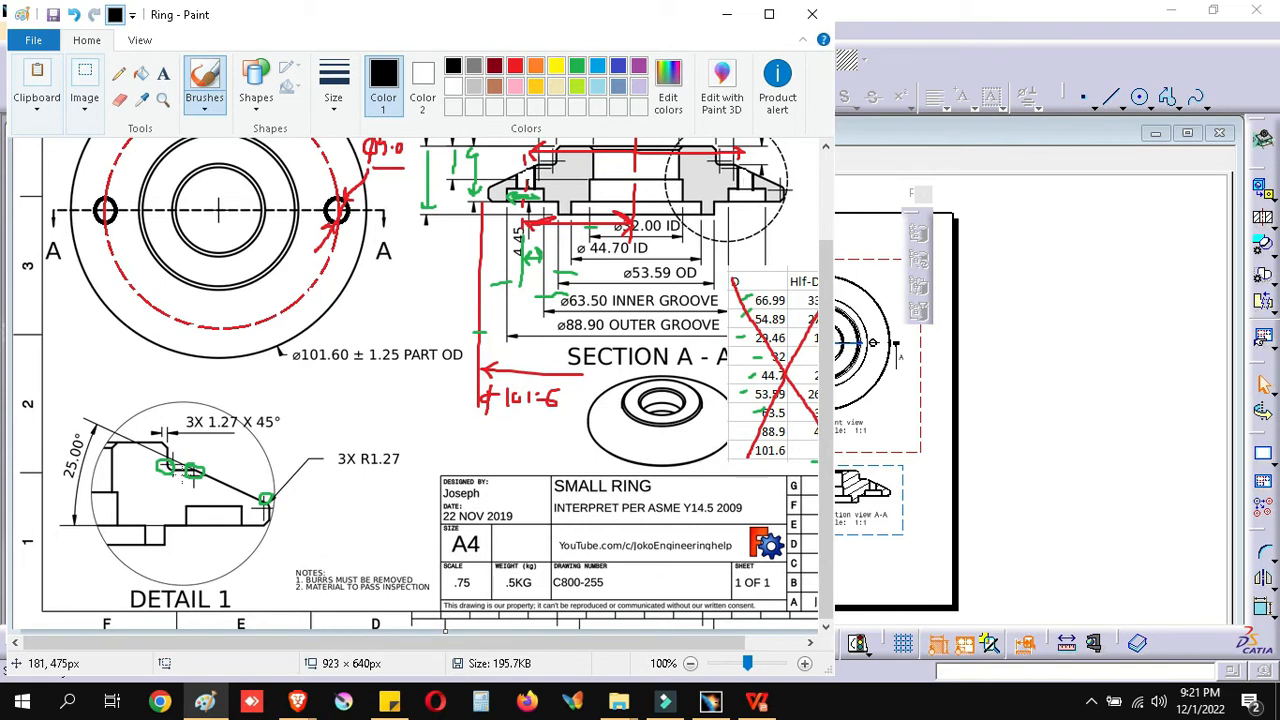
left_click(1090, 440)
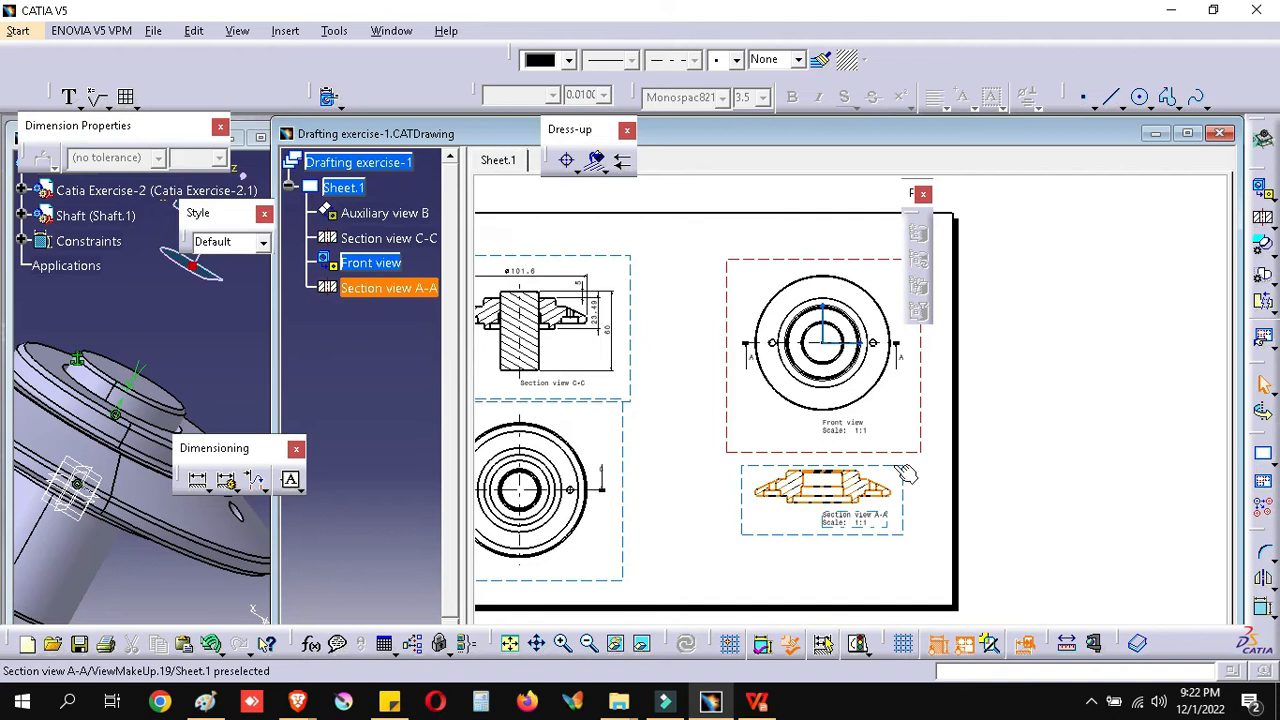
Step: Copy section view A-A and paste the duplicate onto Sheet.1
left_click(903, 470)
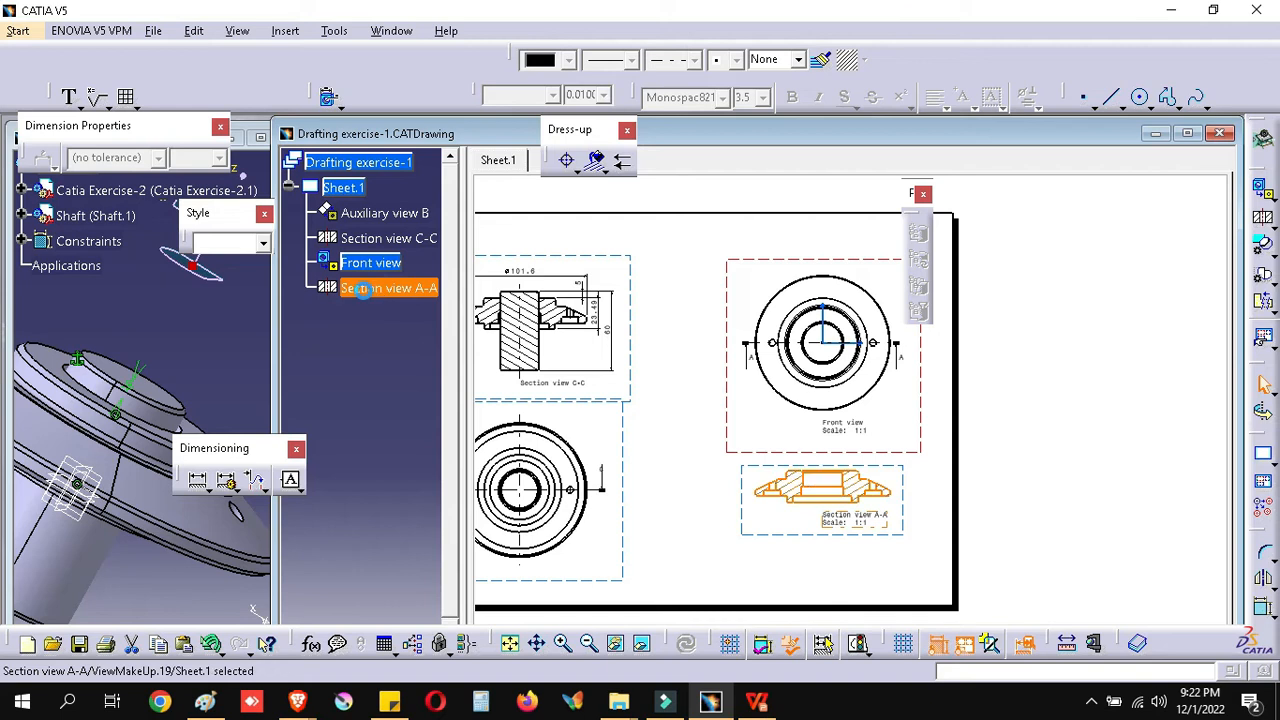
left_click(378, 293)
key("ctrl+v")
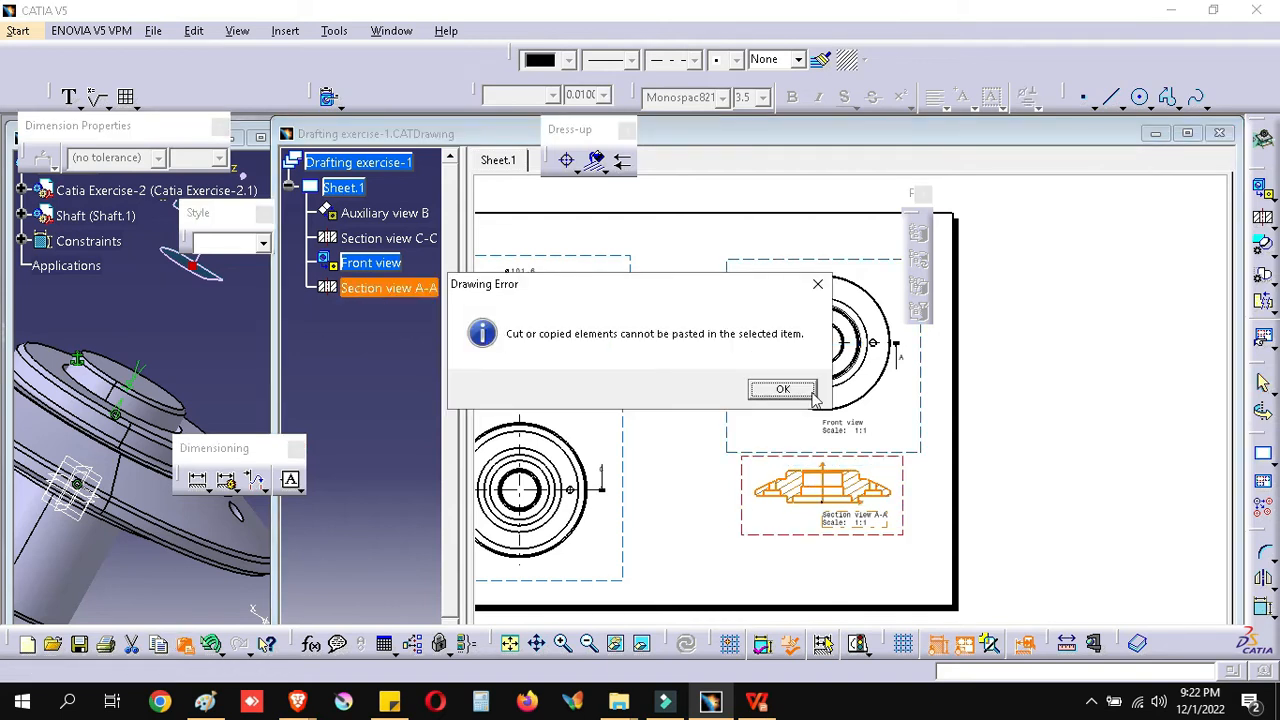
left_click(782, 389)
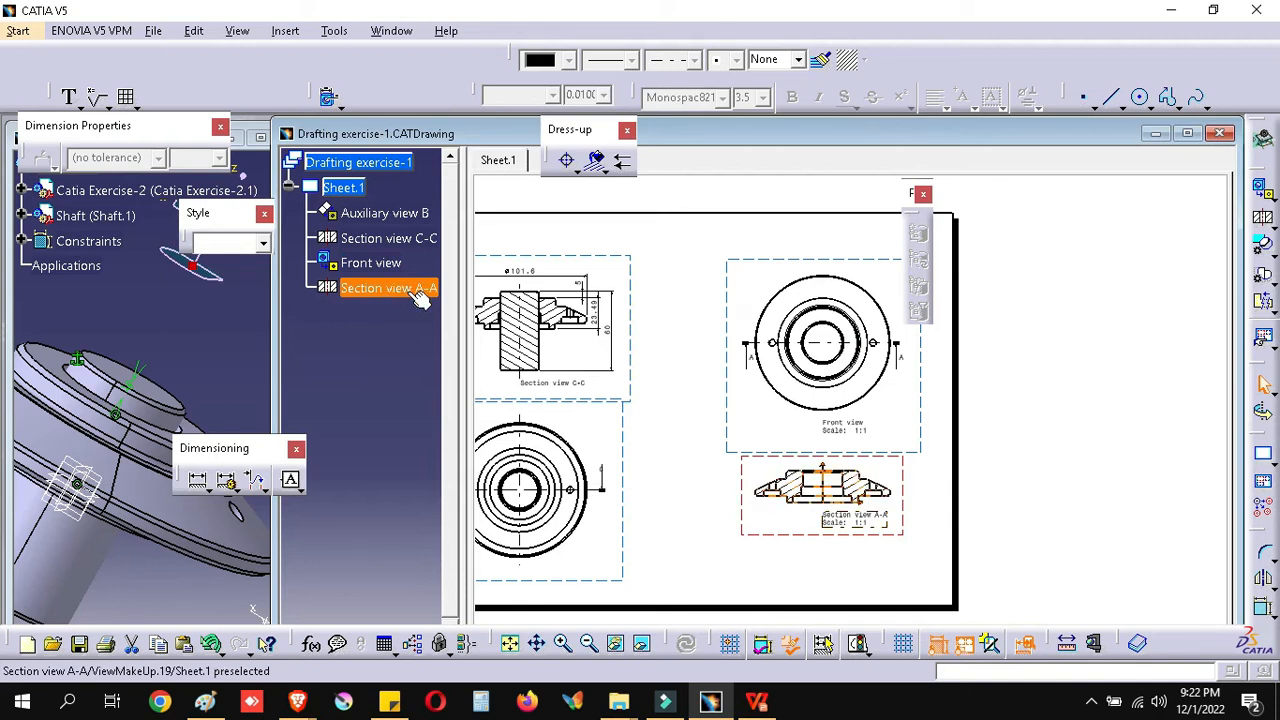
left_click(403, 296)
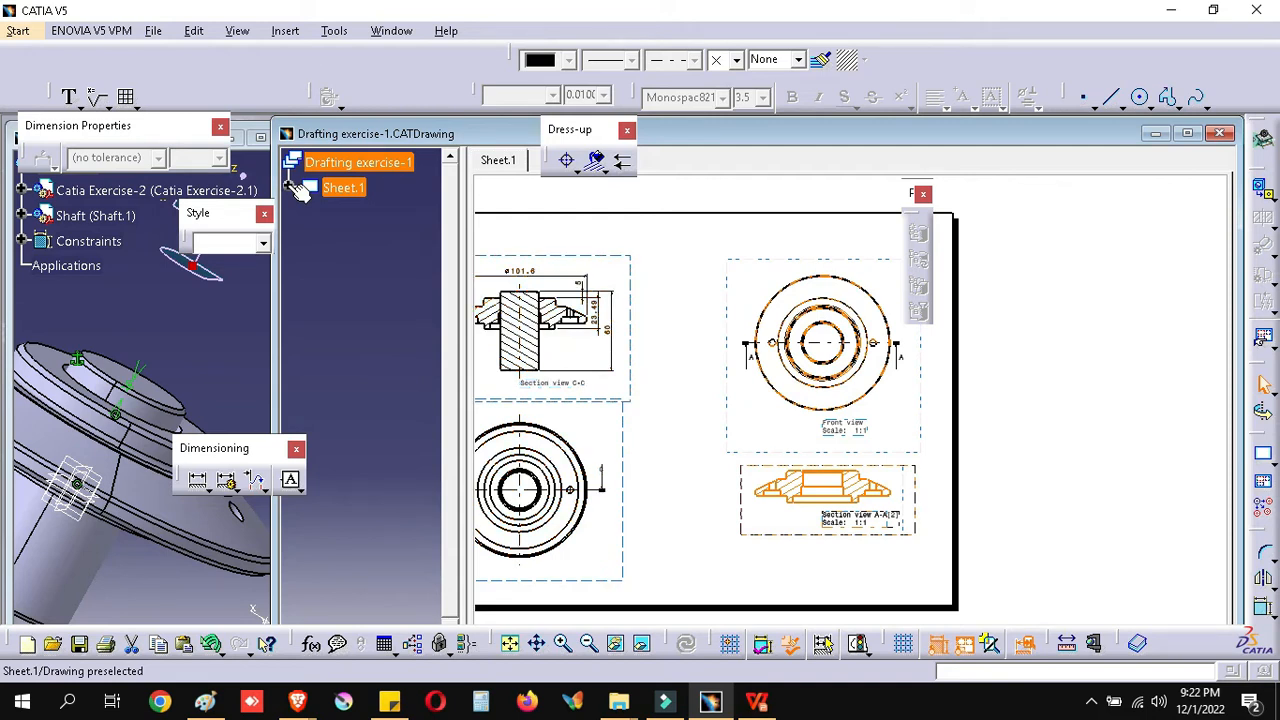
left_click(291, 192)
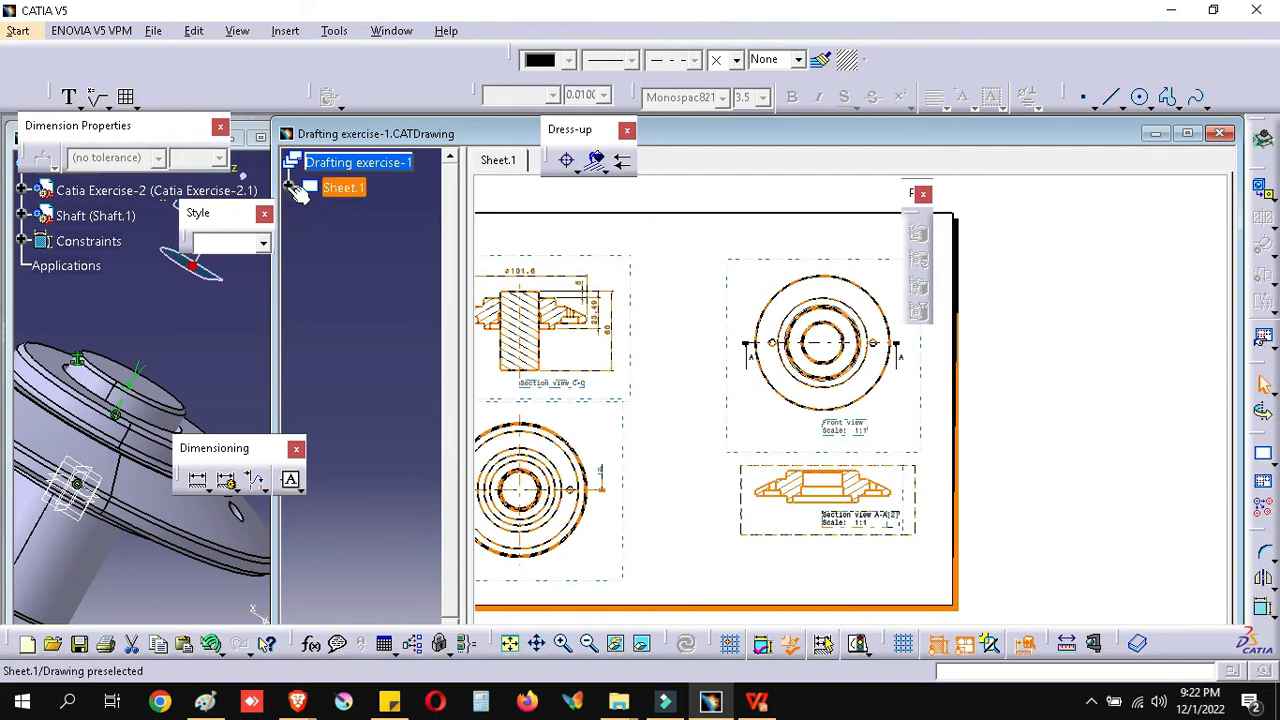
Step: Switch to WPS Office, close CAD classes.ppt with its changes saved, and return to the CATIA drawing
left_click(757, 703)
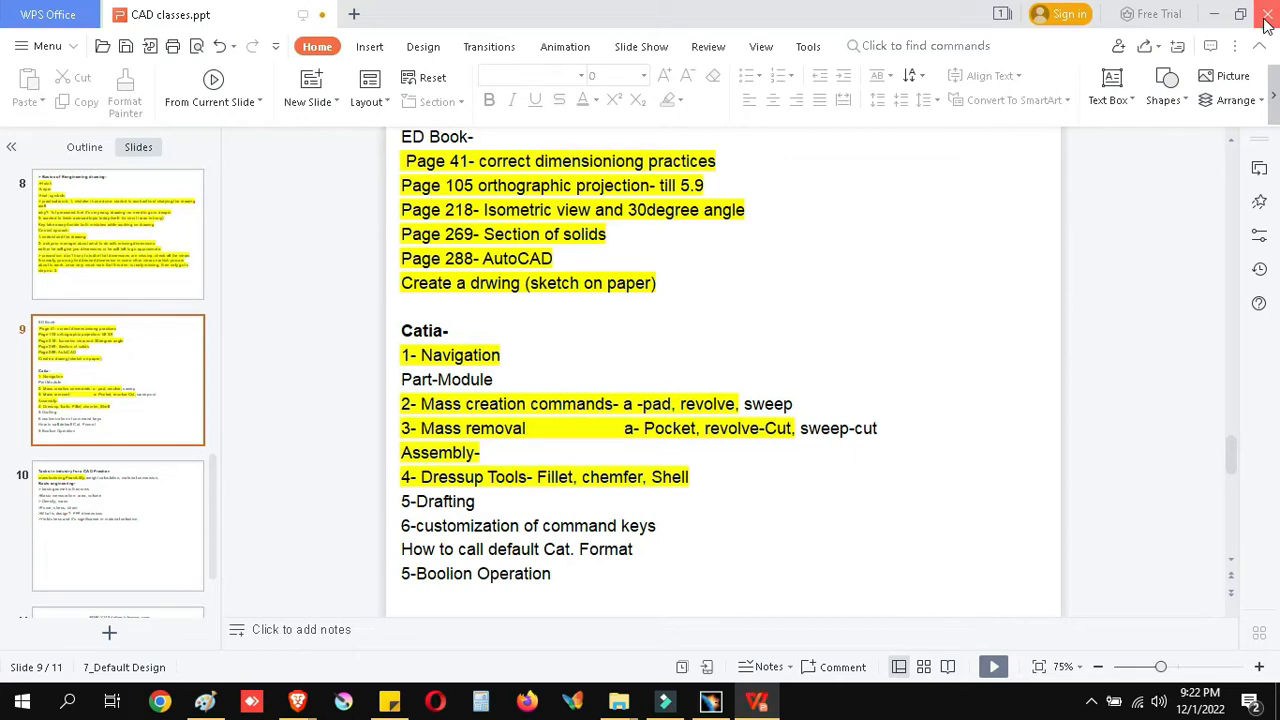
key("ctrl+w")
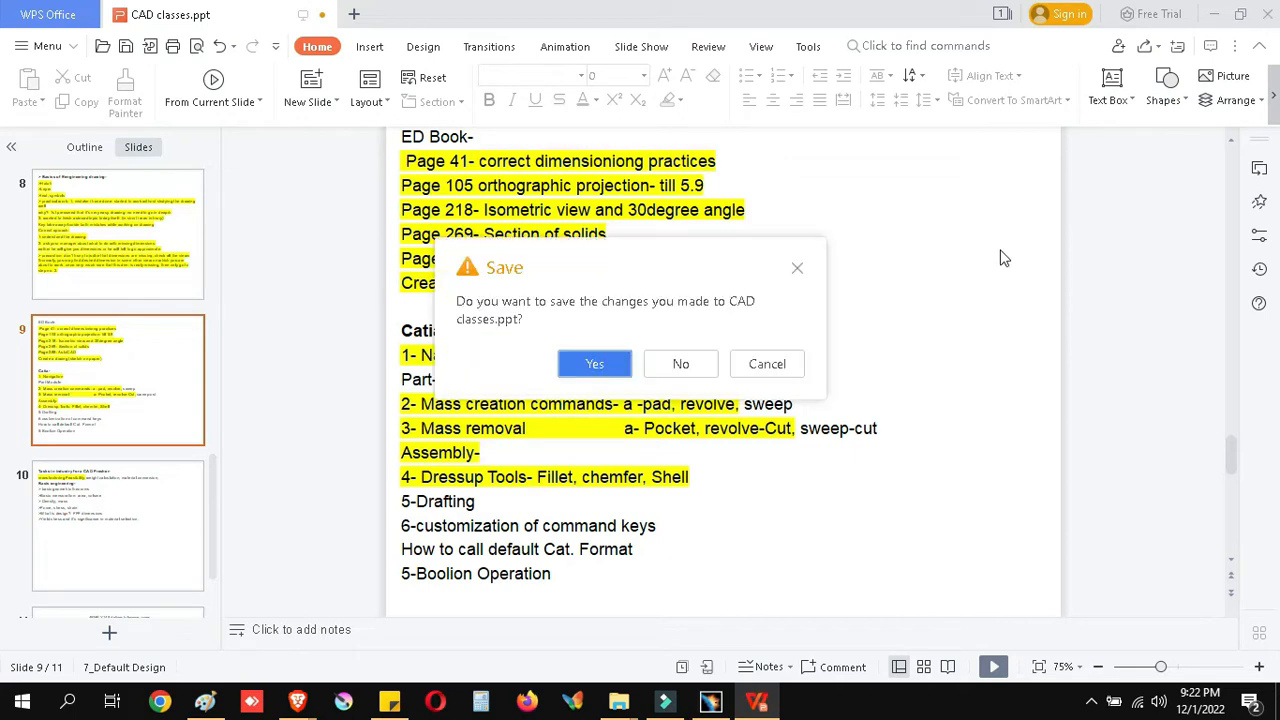
left_click(594, 364)
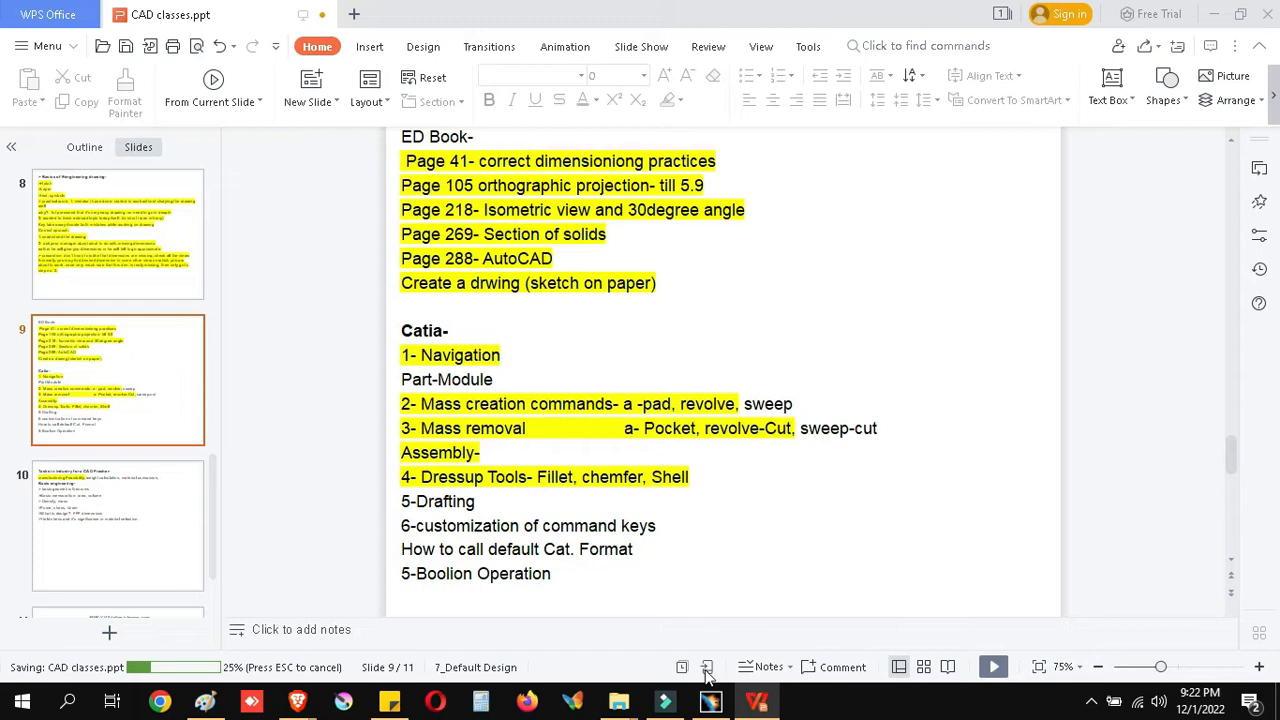
mouse_move(707, 708)
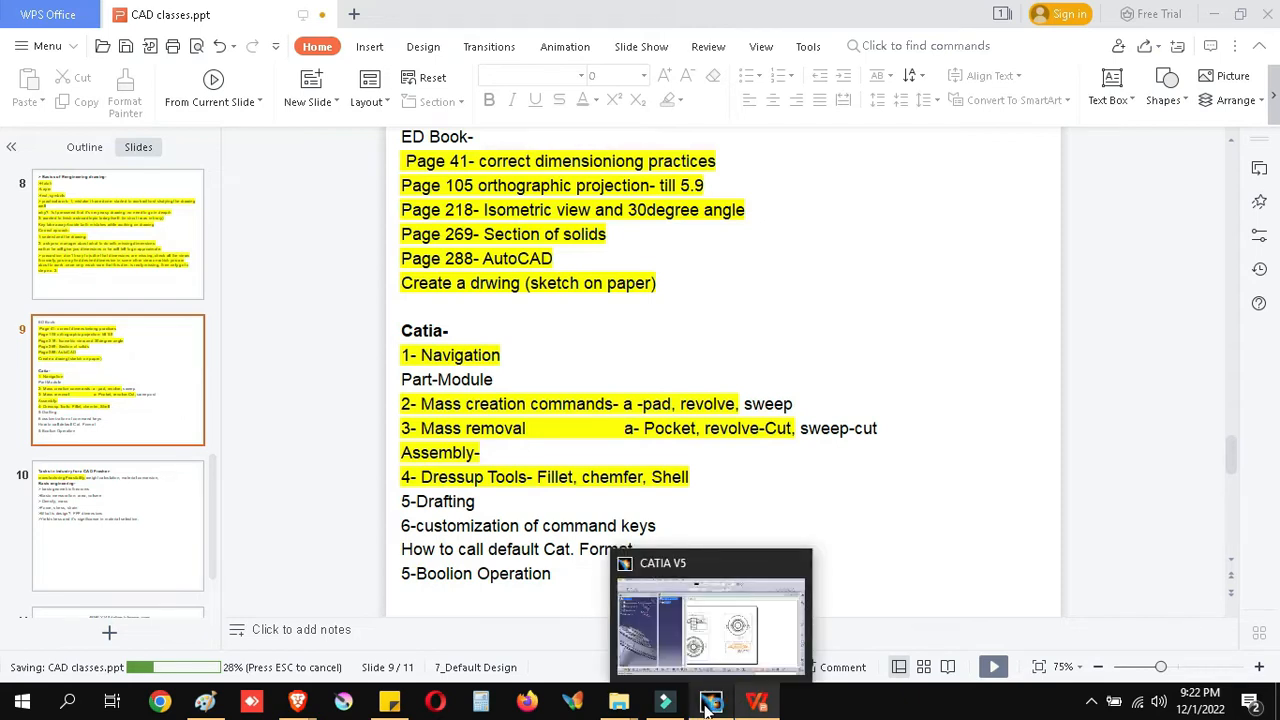
left_click(707, 706)
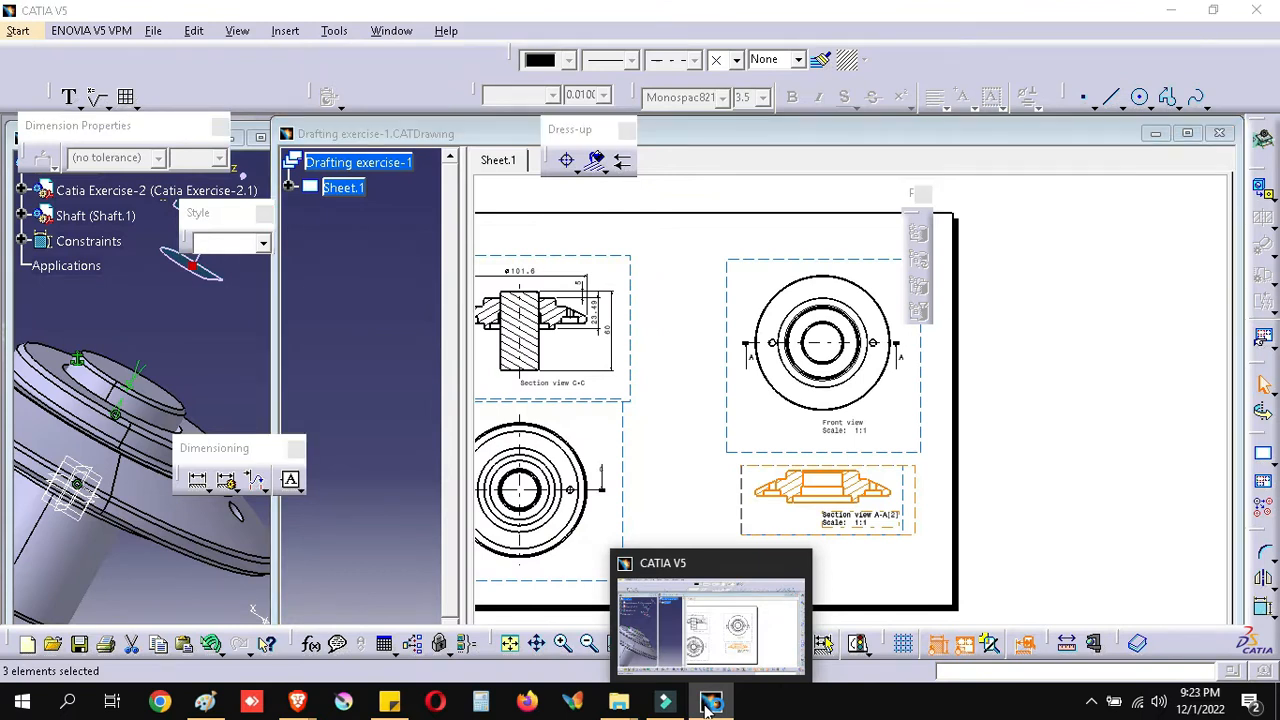
left_click(708, 706)
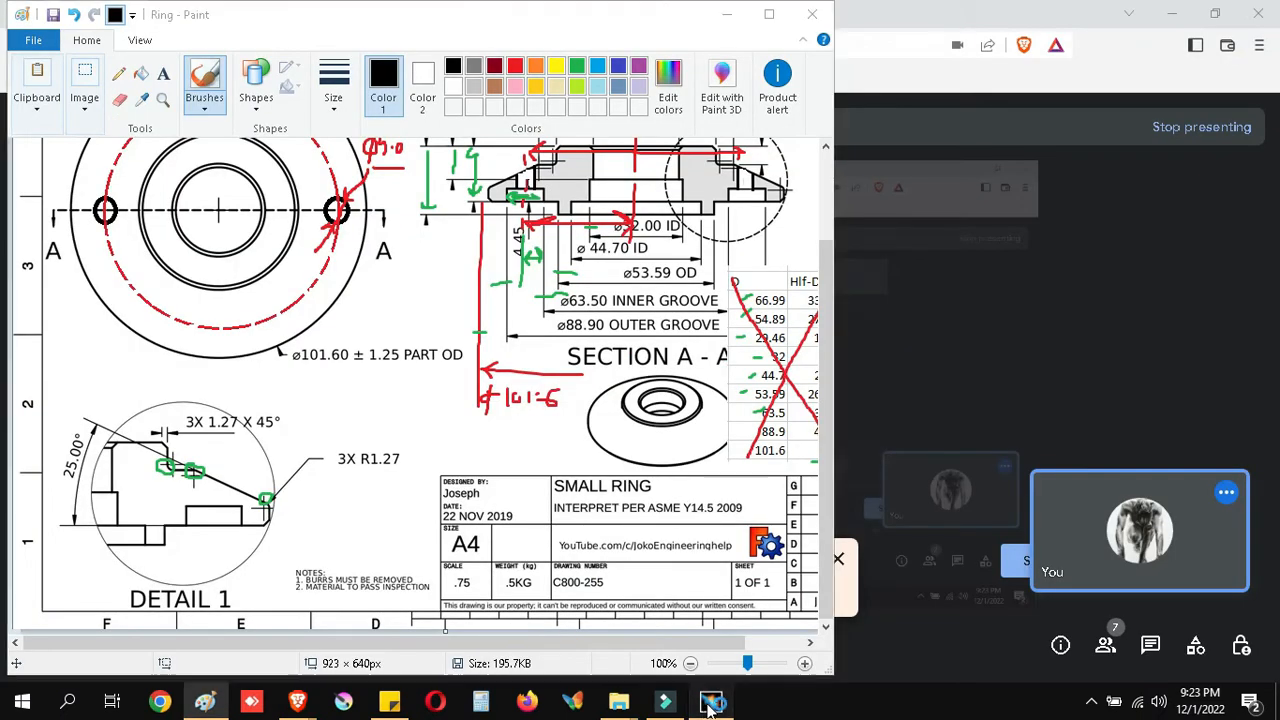
left_click(708, 706)
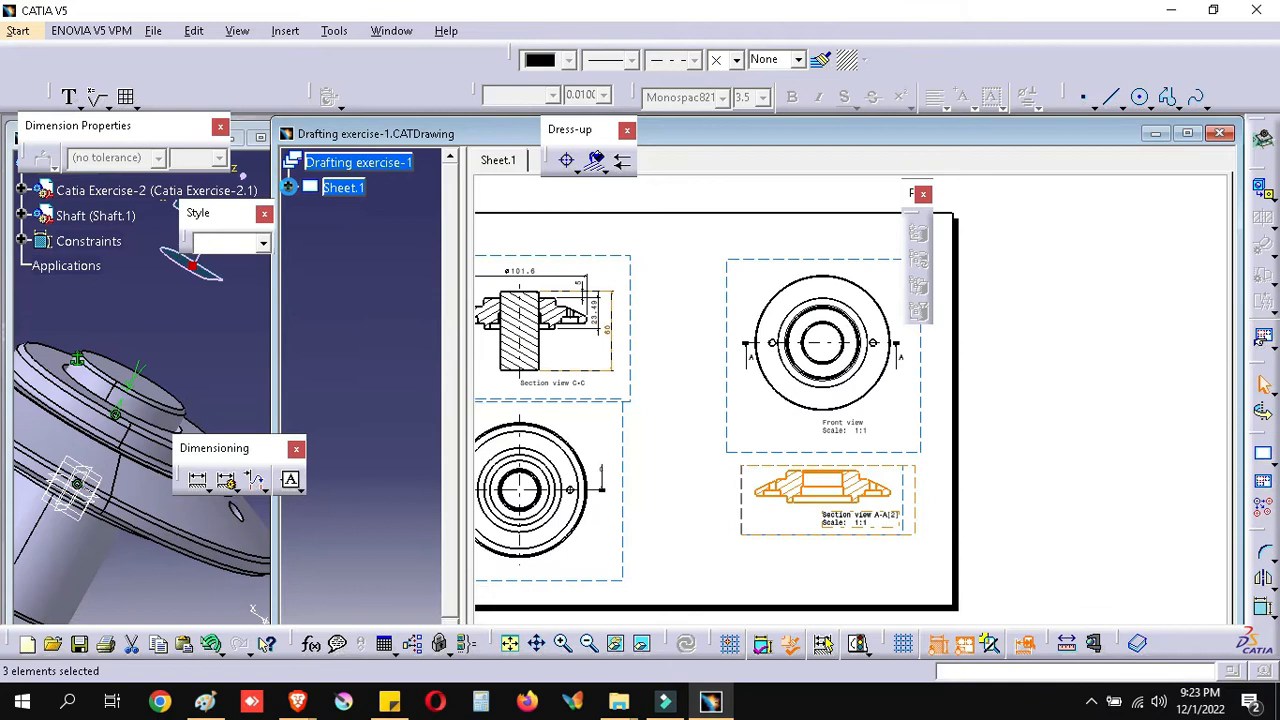
Step: Move the duplicated section view A-A[2] clear of the original, down and left towards the sheet's lower edge
left_click(289, 187)
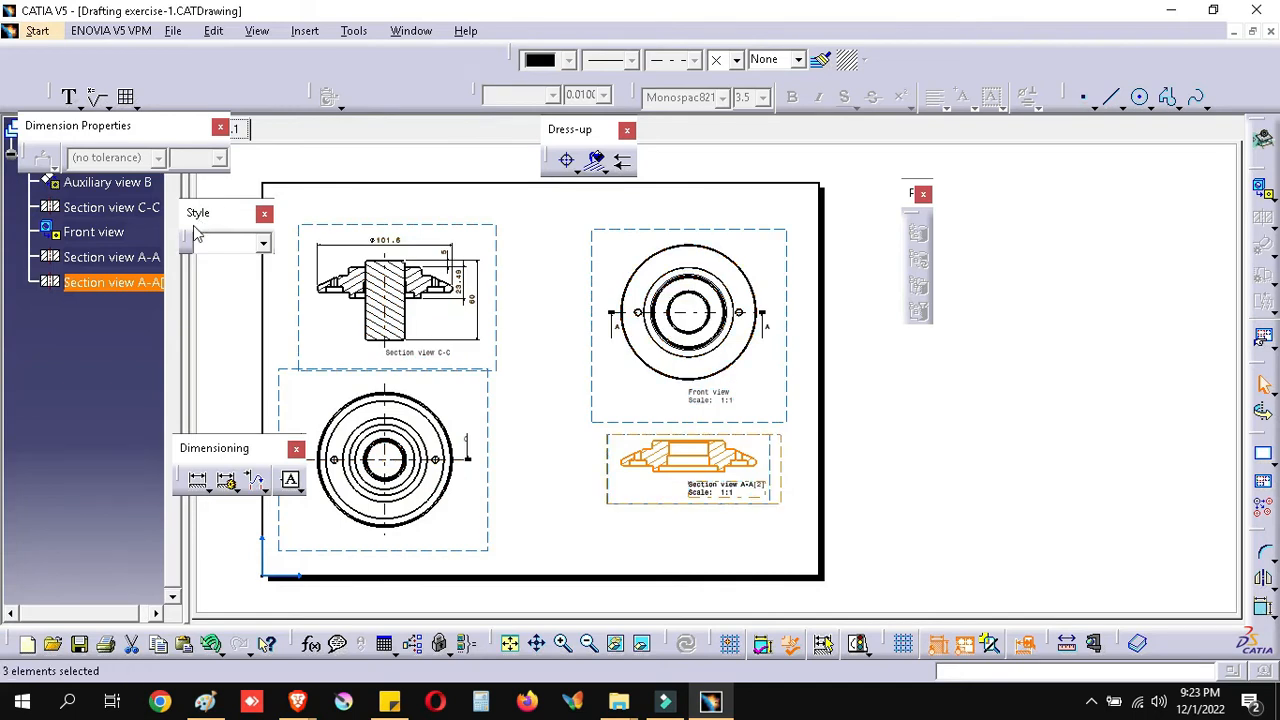
right_click(100, 285)
left_click(130, 289)
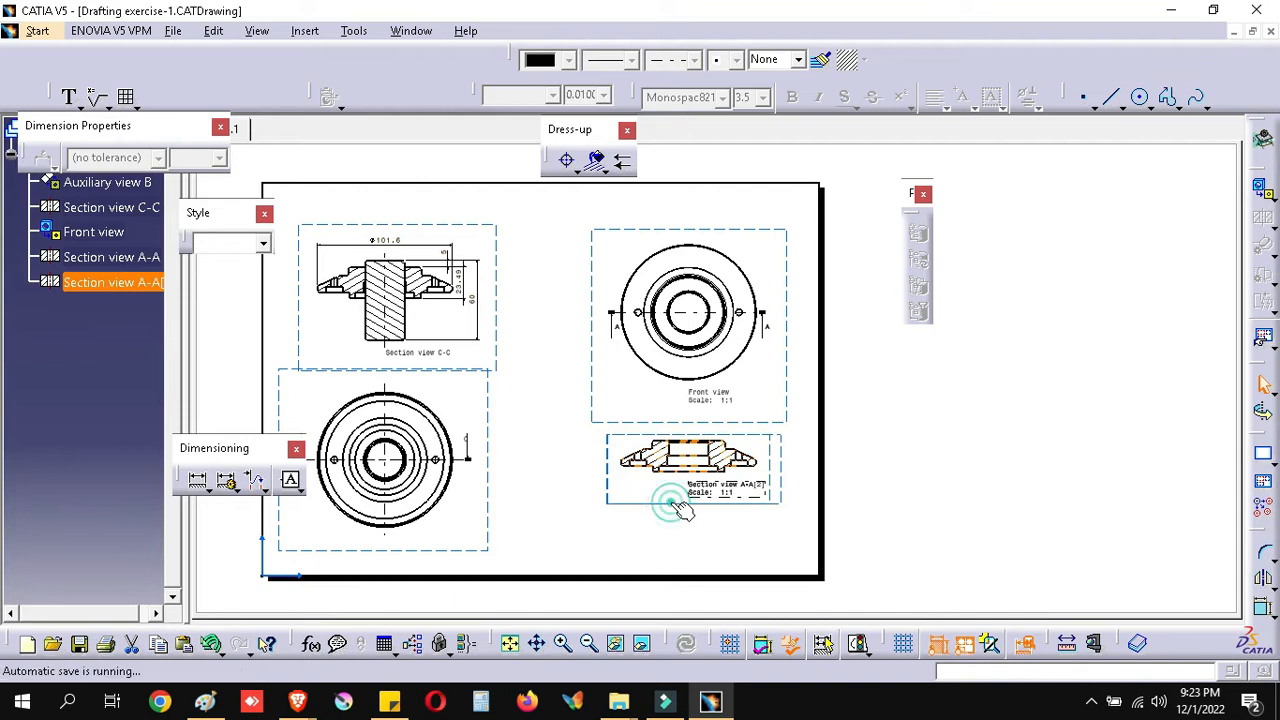
key("ctrl+v")
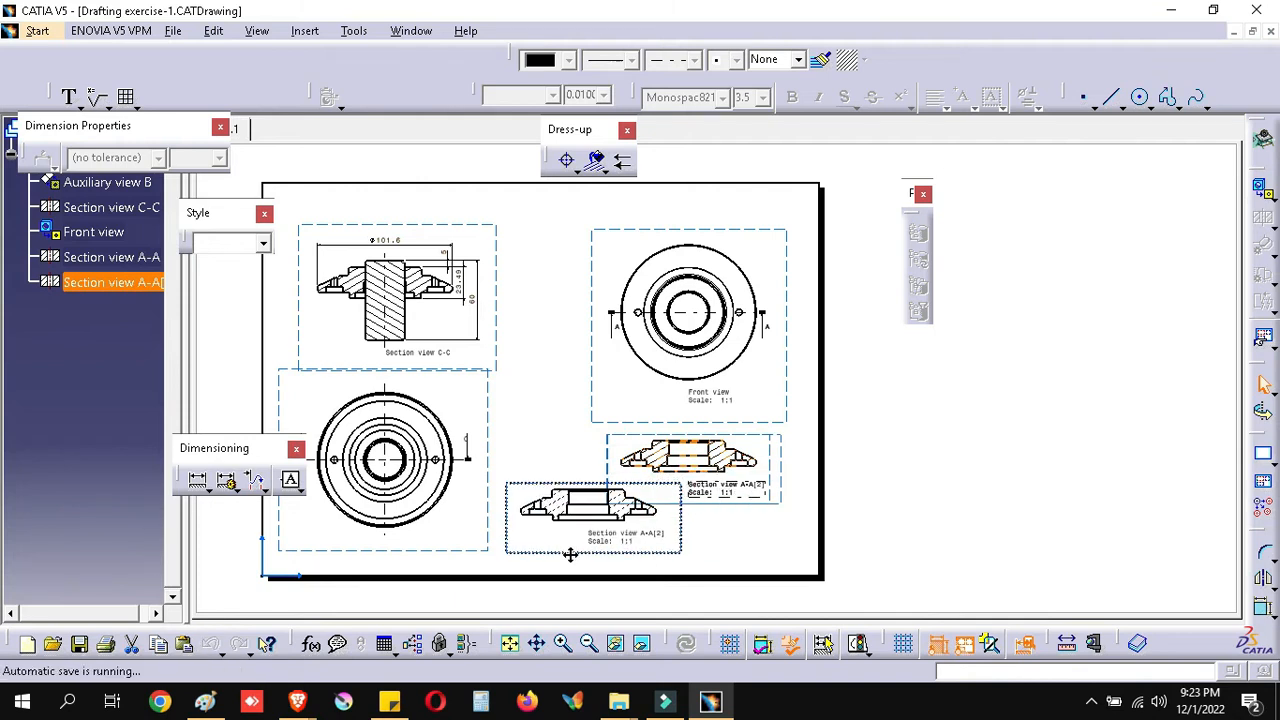
left_click(571, 551)
left_click(923, 497)
Step: Delete the hatching from the right half of section view A-A[2], including the outer tip
mouse_move(857, 477)
middle_mouse_down()
mouse_move(883, 321)
mouse_move(872, 235)
middle_mouse_up()
mouse_move(640, 430)
middle_mouse_down()
mouse_move(623, 306)
mouse_move(649, 471)
middle_mouse_up()
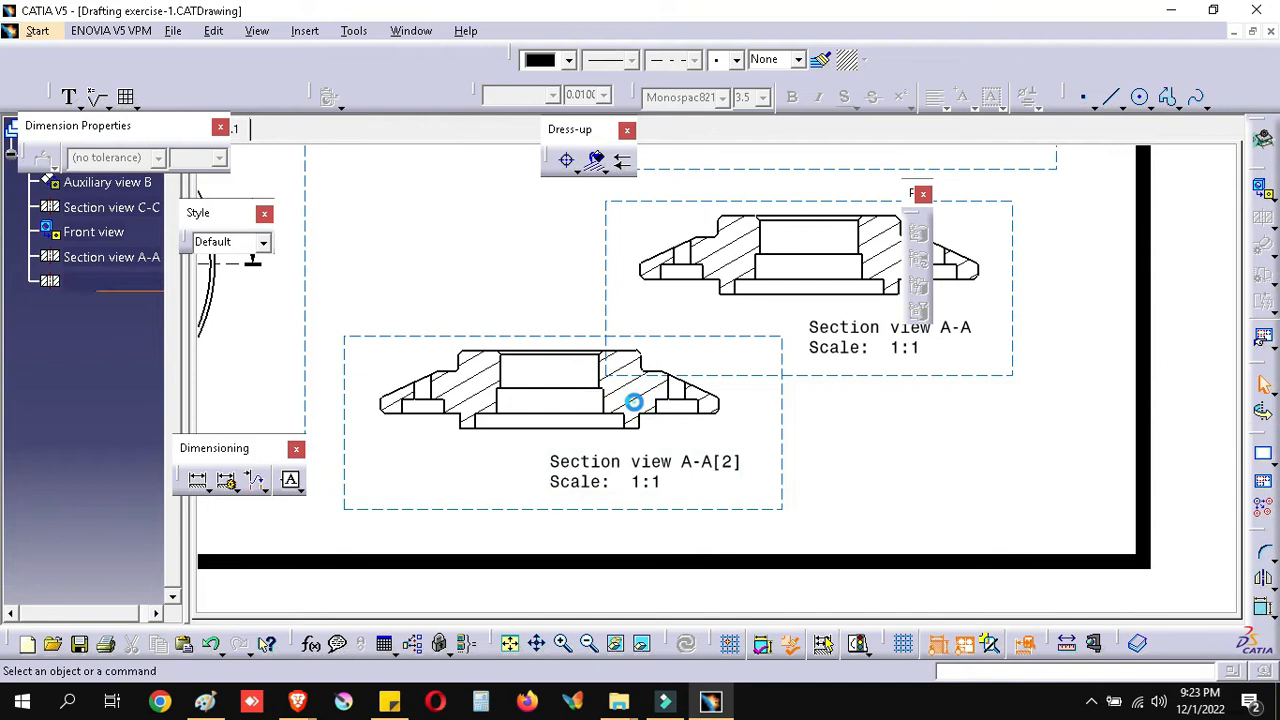
key("Delete")
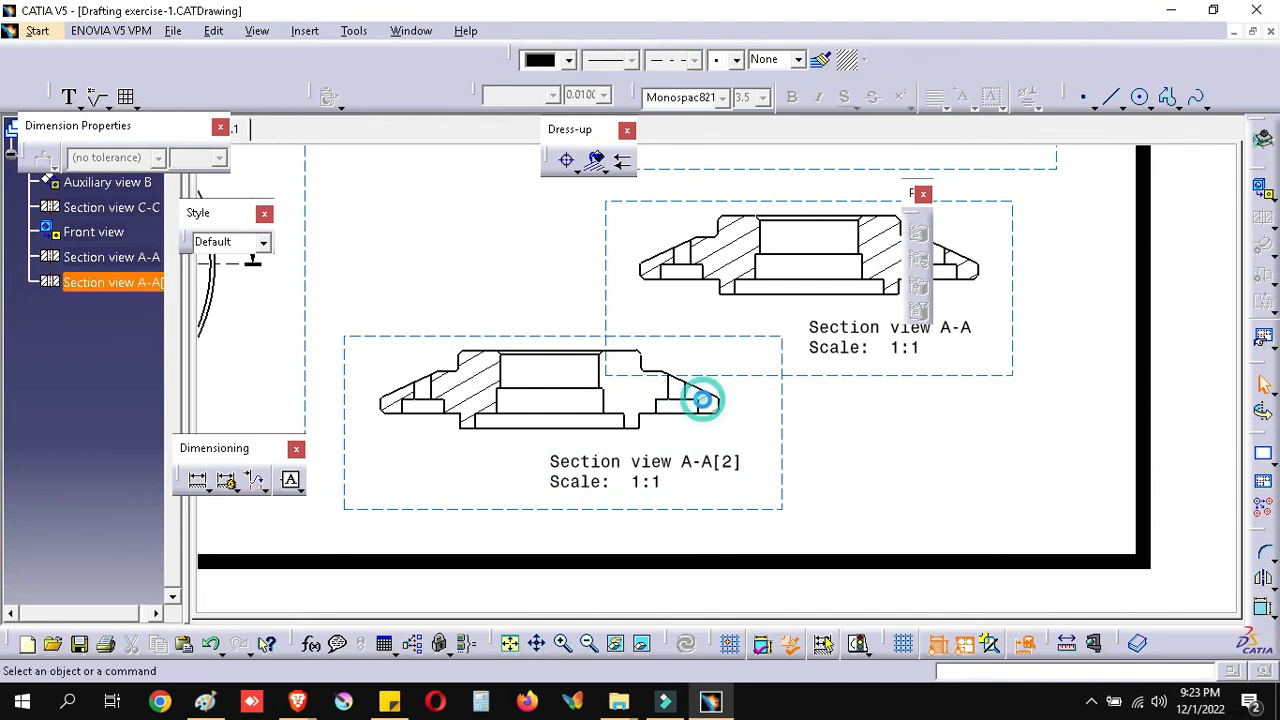
left_click(710, 407)
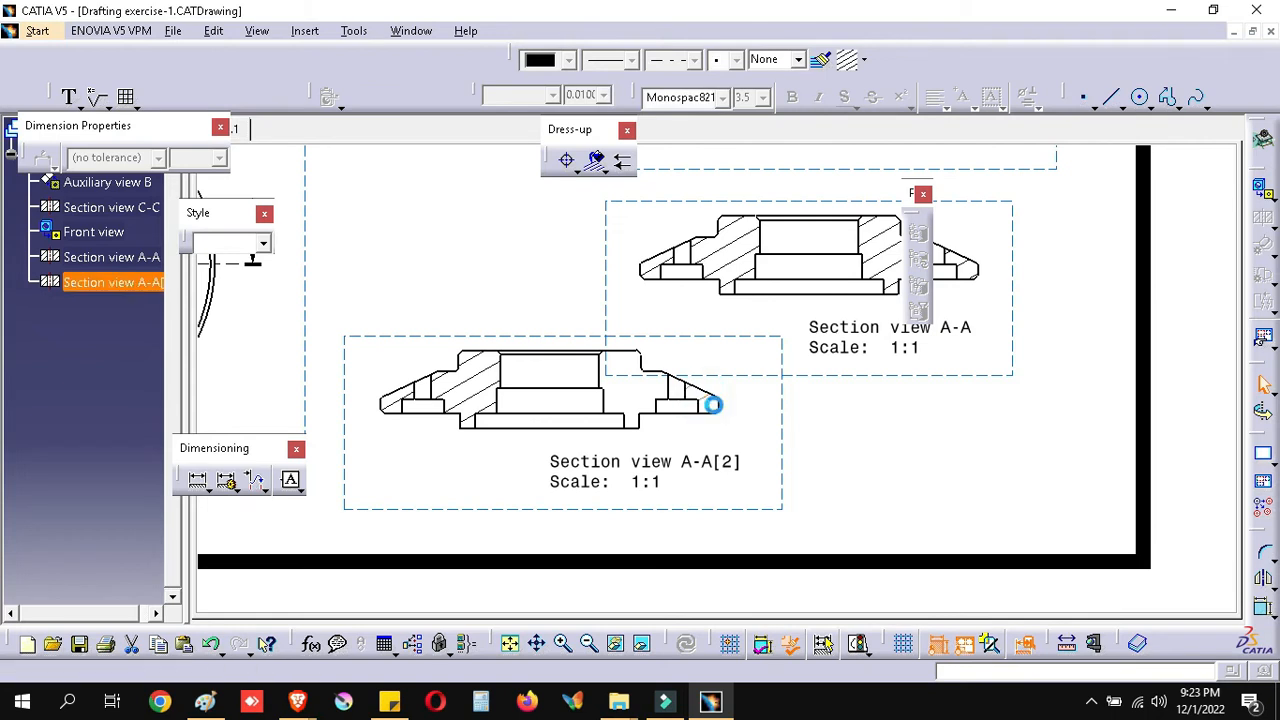
left_click(730, 420)
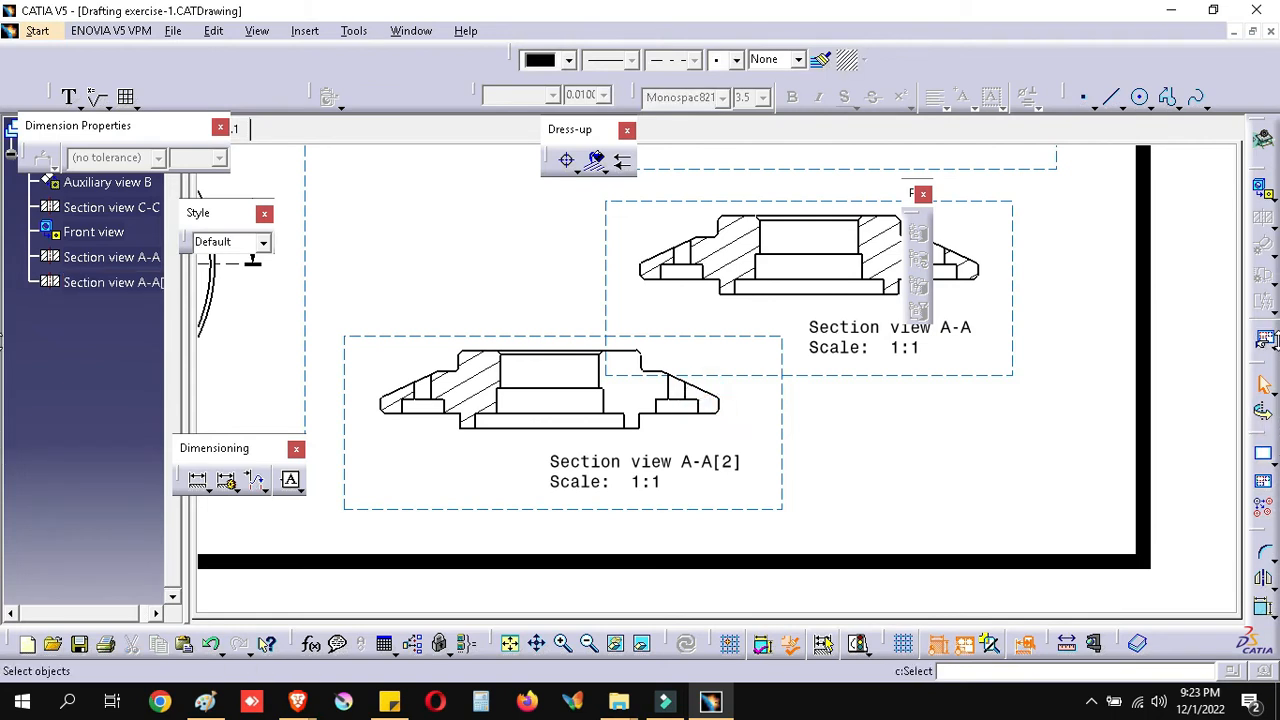
Step: Activate section view A-A[2] and start a Quick Clipping View with a circular callout
double_click(680, 336)
left_click(579, 336)
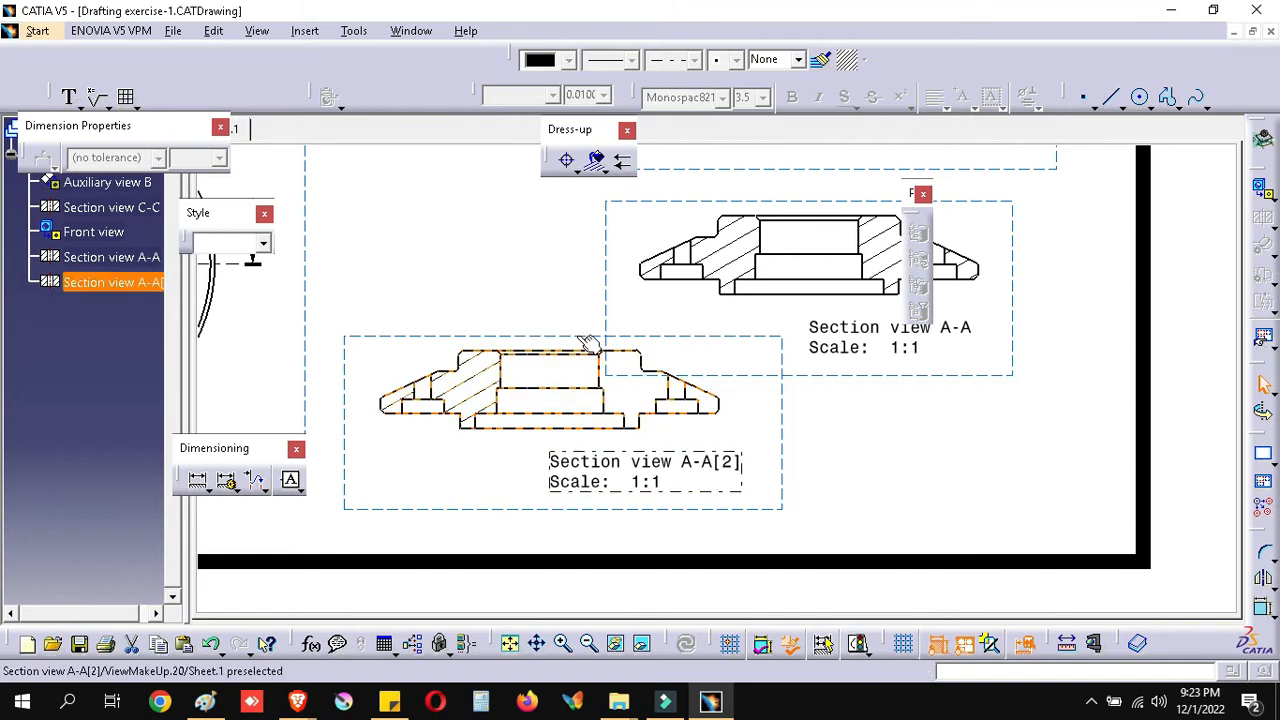
double_click(578, 336)
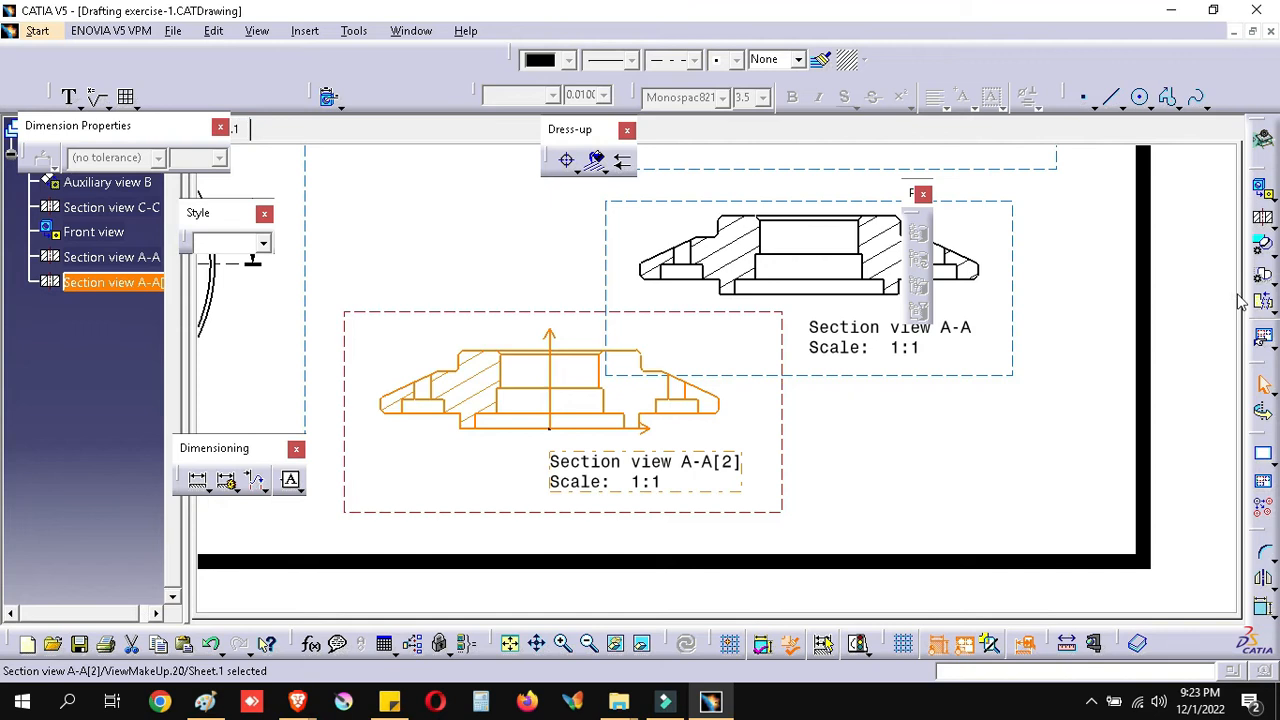
left_click(1274, 248)
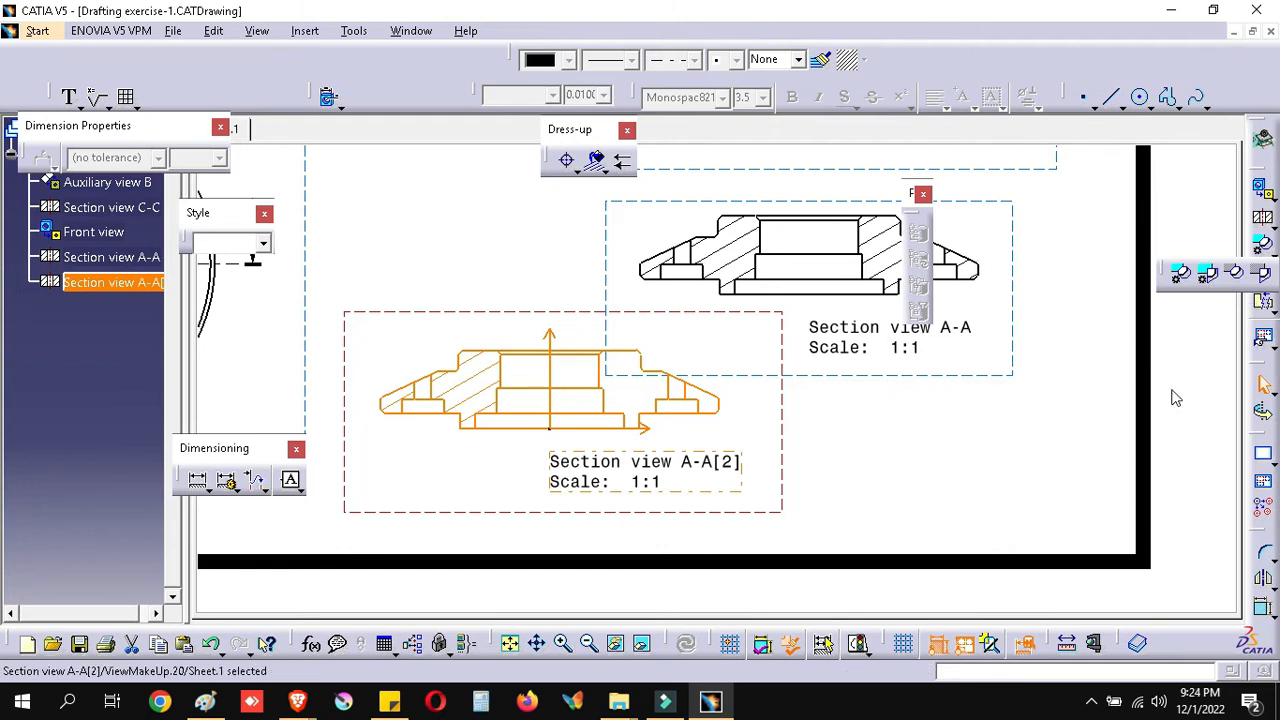
left_click(1272, 285)
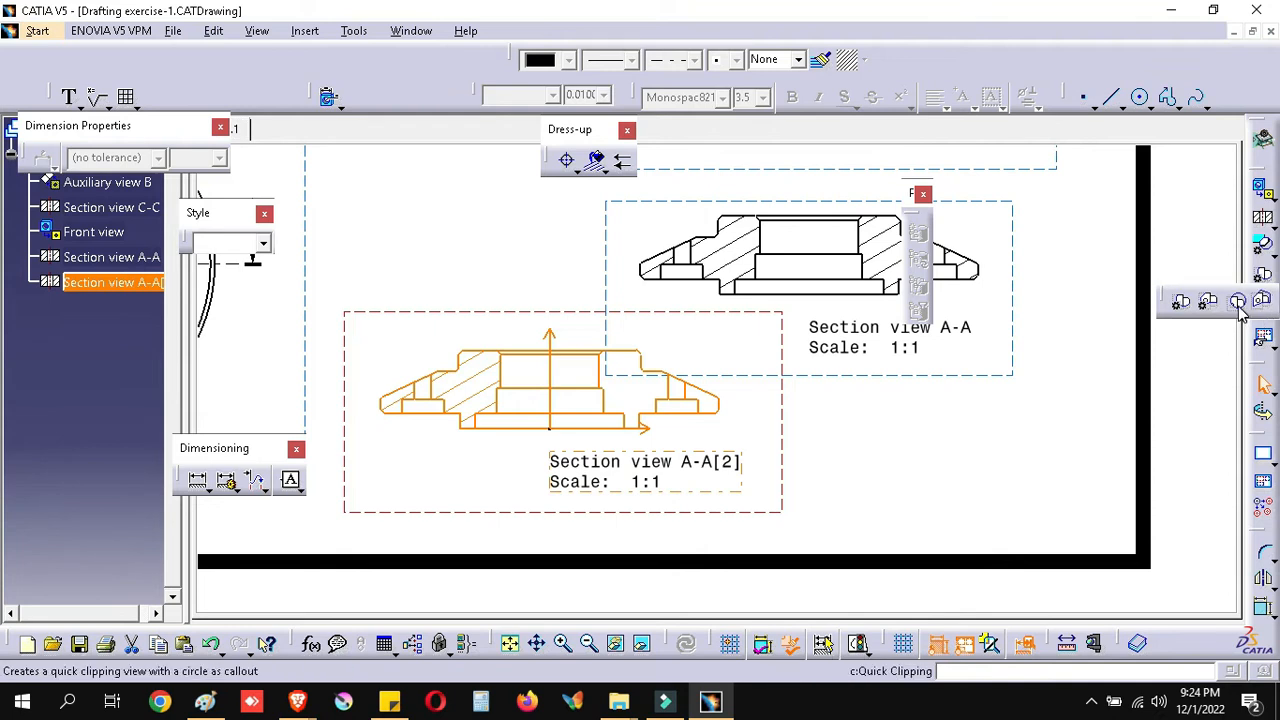
left_click(1236, 300)
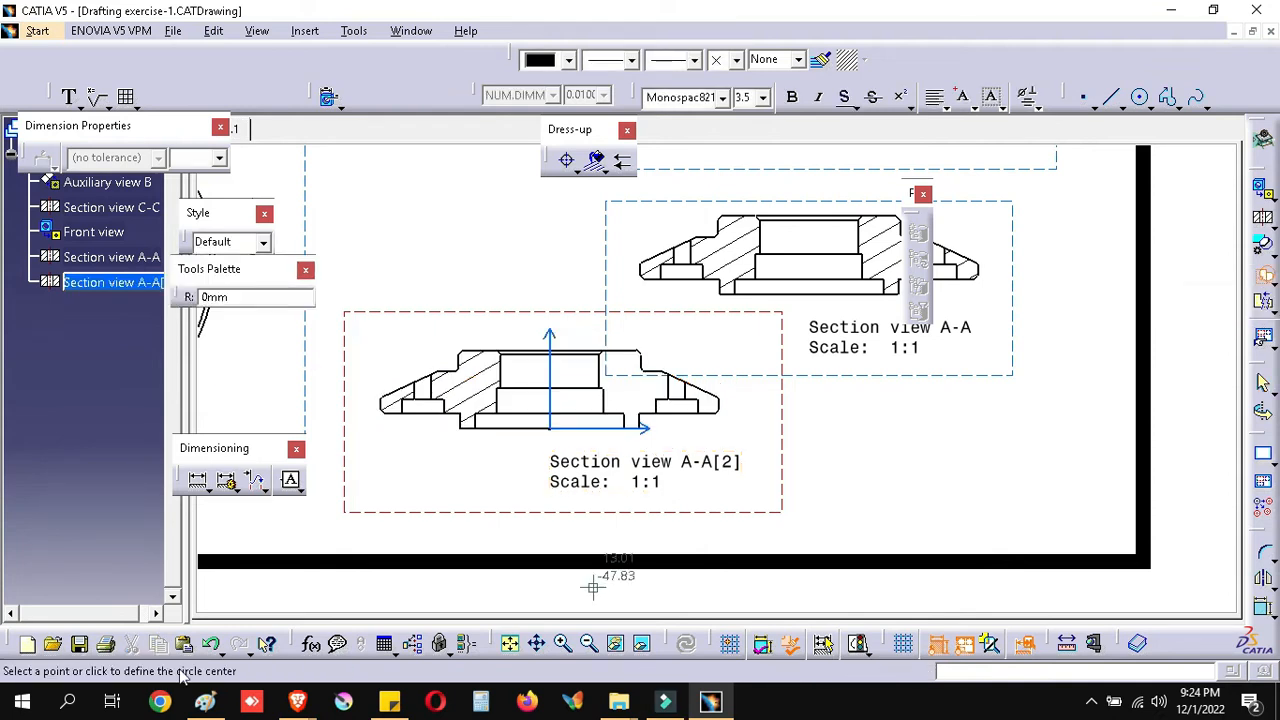
Step: Reduce the CATIA window and show Detail 1 of the Ring image in Paint beside section view A-A[2] for reference
left_click(204, 703)
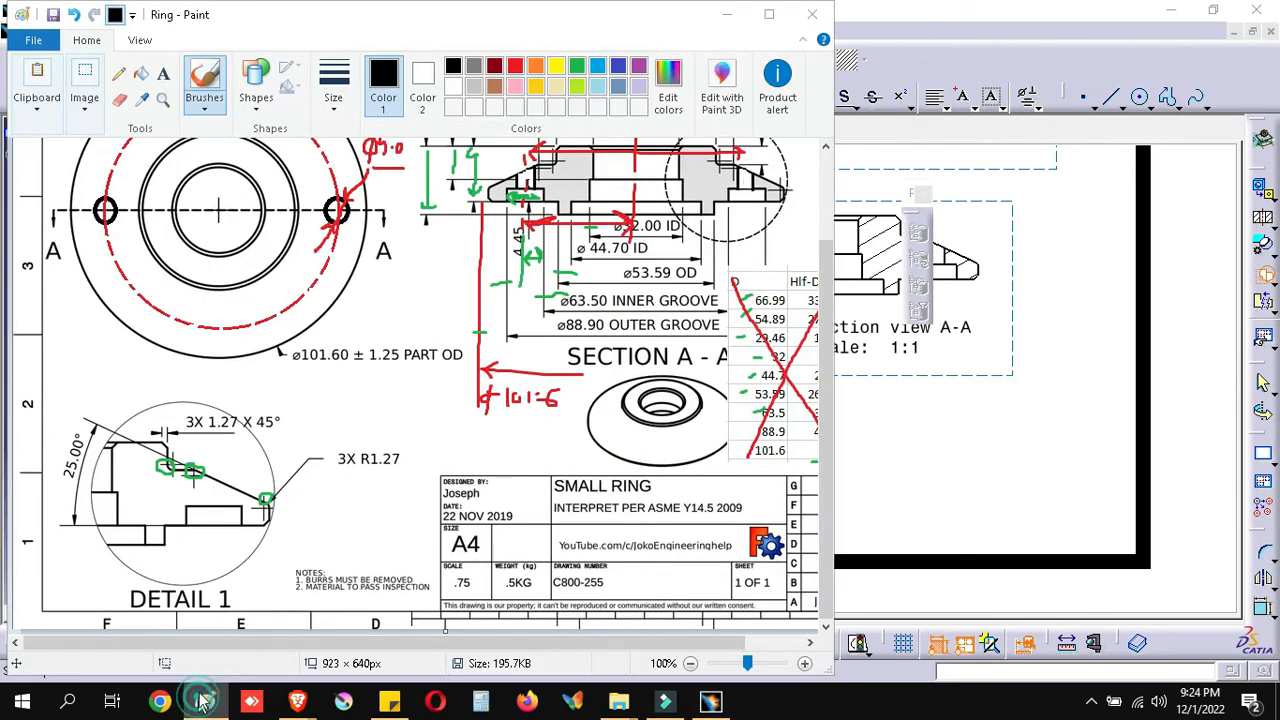
left_click(204, 703)
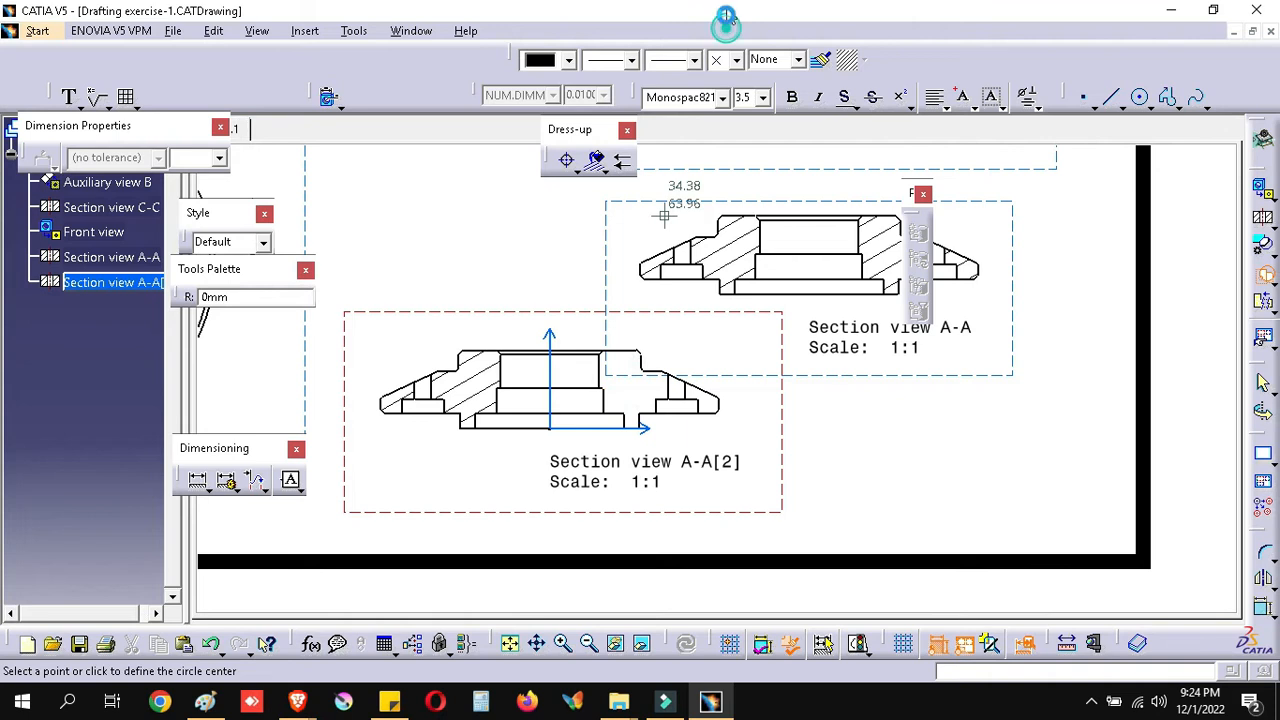
double_click(729, 15)
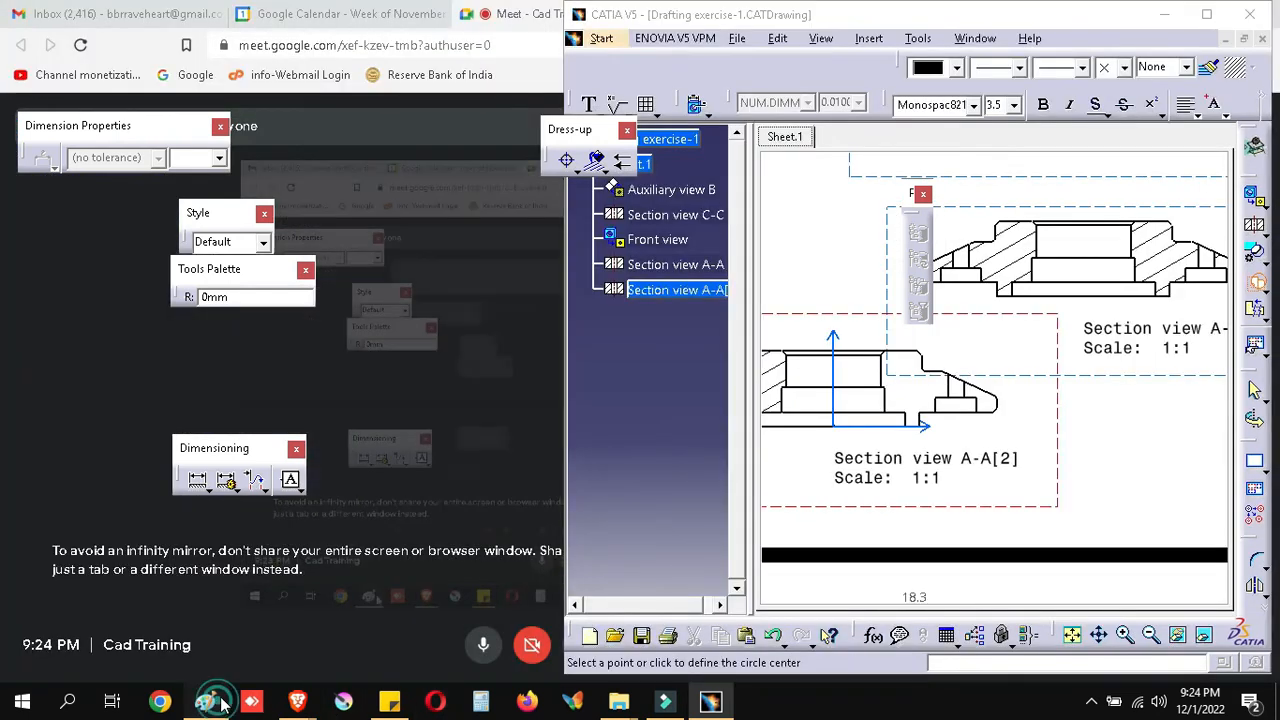
left_click(218, 705)
left_click(1120, 425)
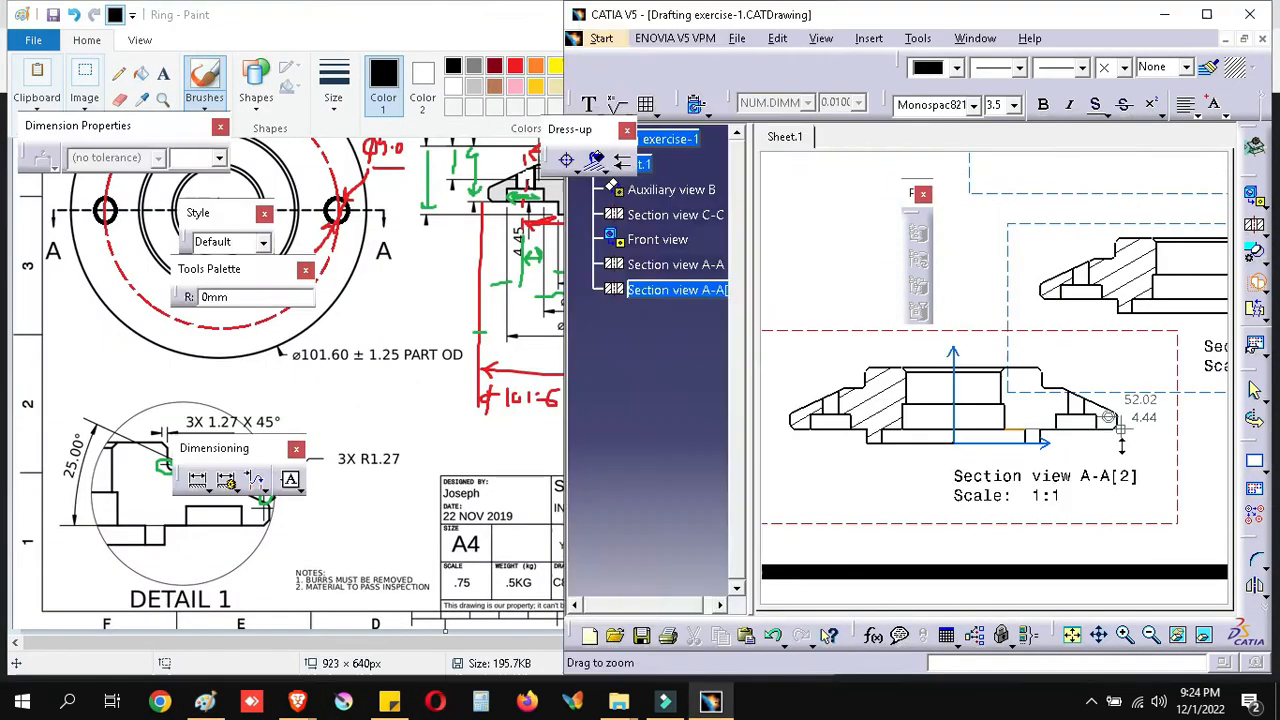
Step: Clip section view A-A[2] to a circle around its right half and move the view label below and left of it
left_click(1040, 400)
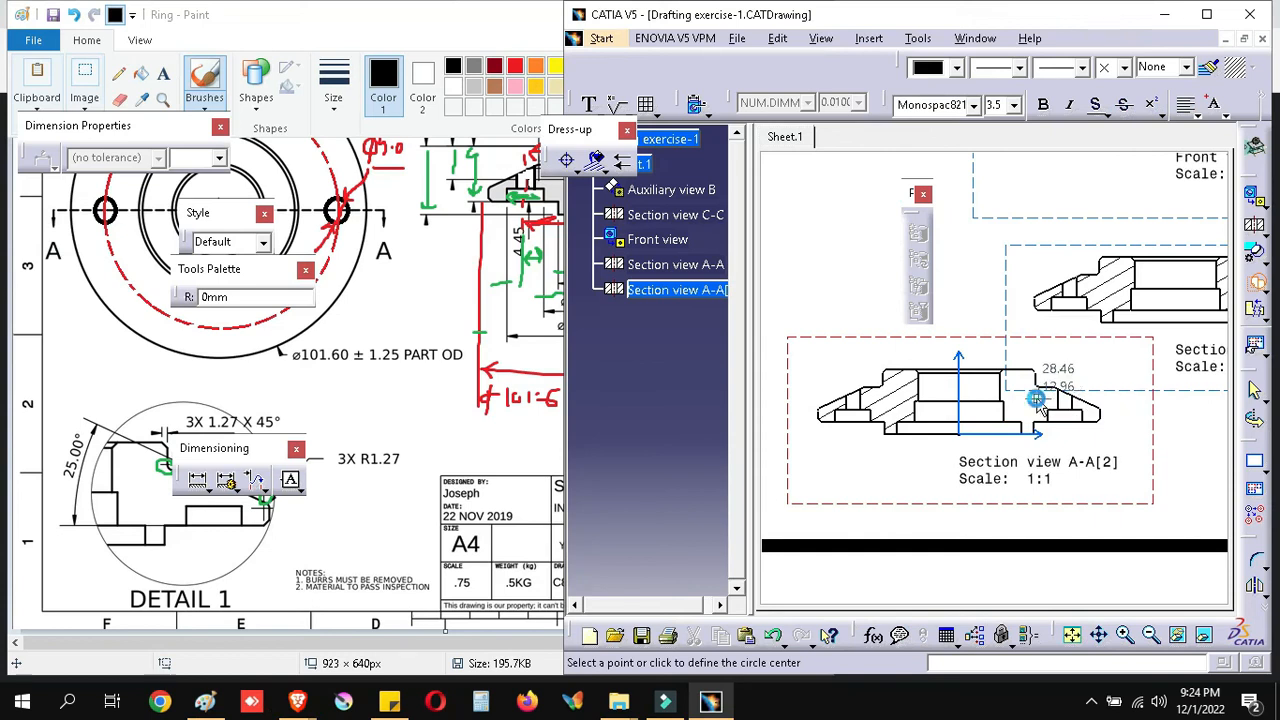
left_click(1090, 446)
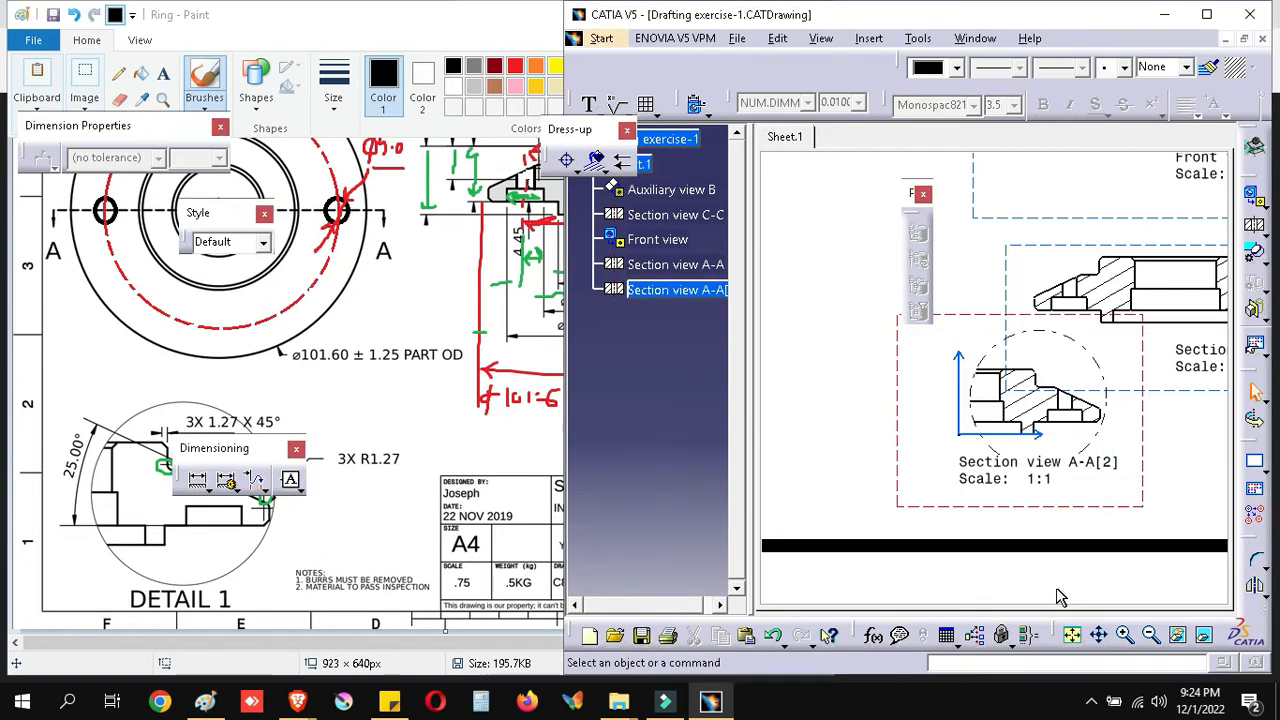
left_click_drag(1003, 470, 896, 496)
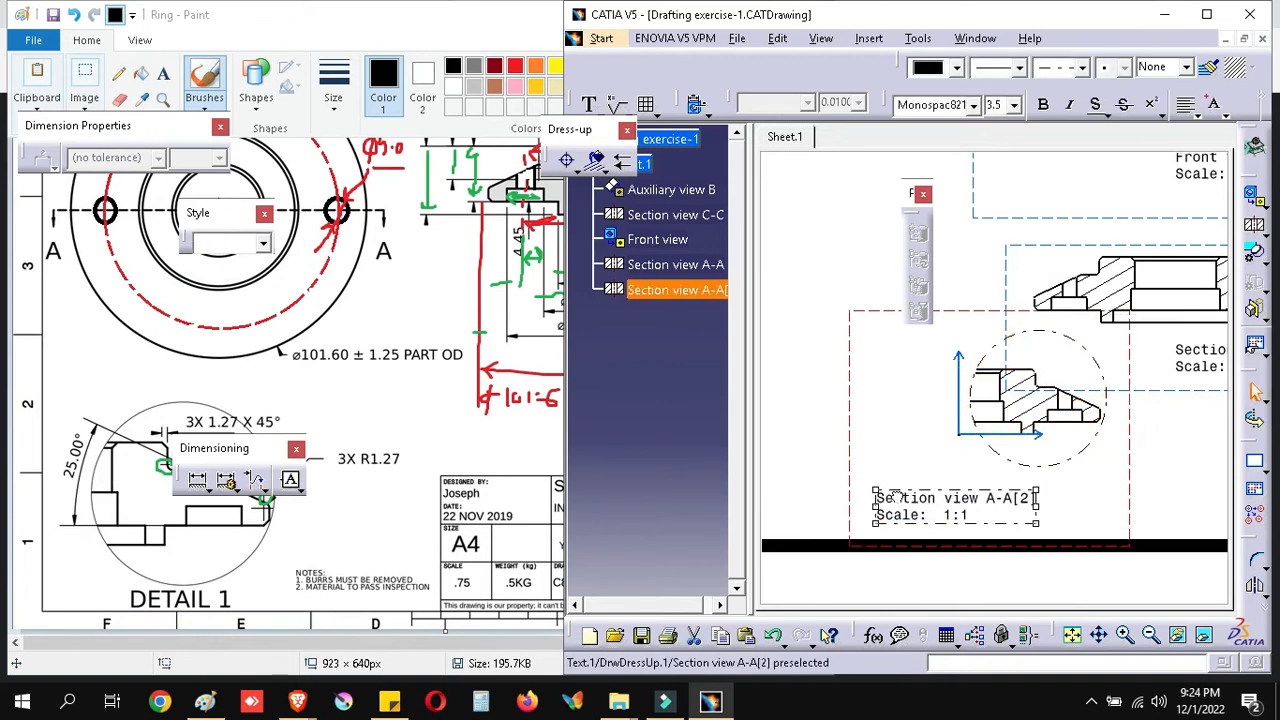
Step: Change the clipping circle of section view A-A[2] to the solid line type 1
middle_click_drag(939, 415, 955, 425)
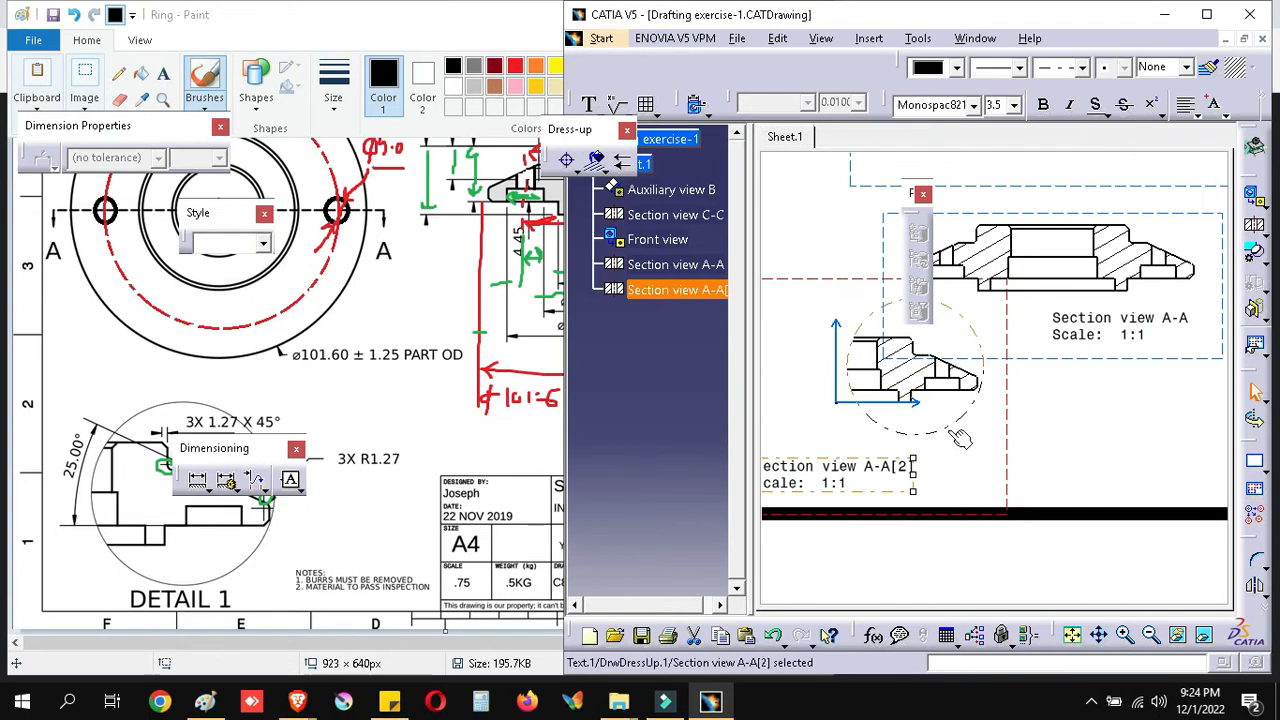
left_click(949, 429)
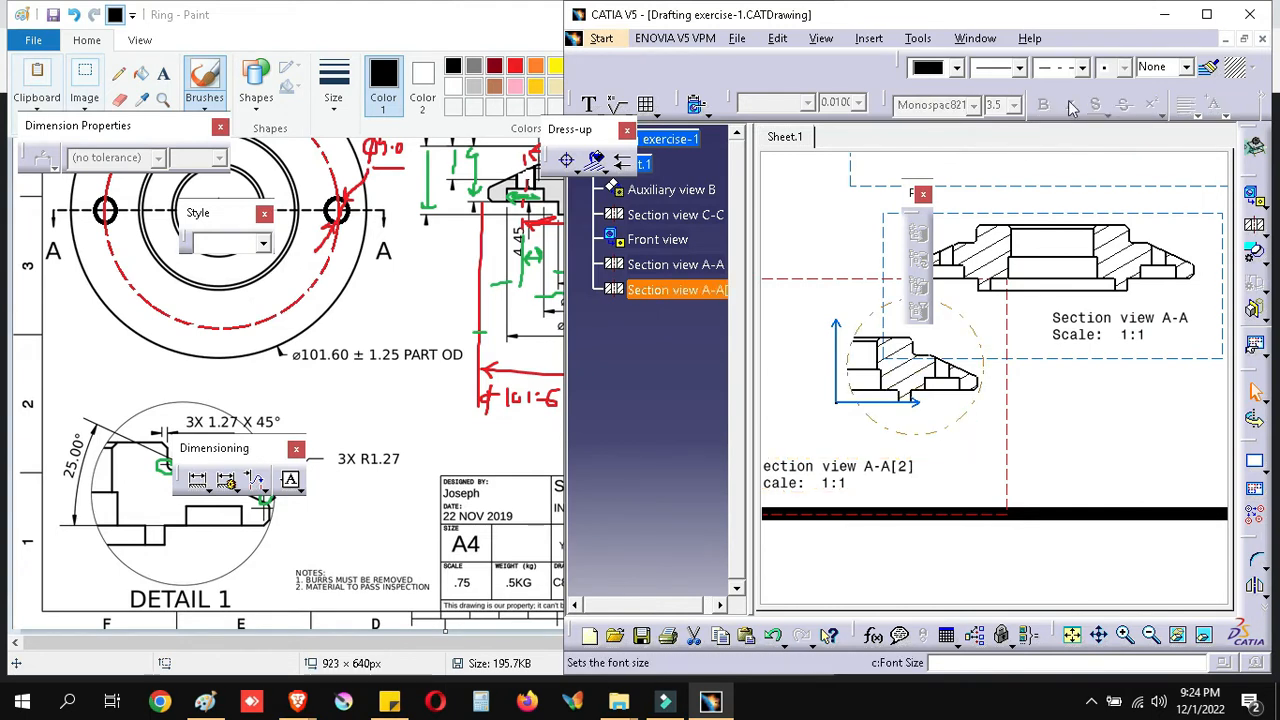
left_click(1082, 67)
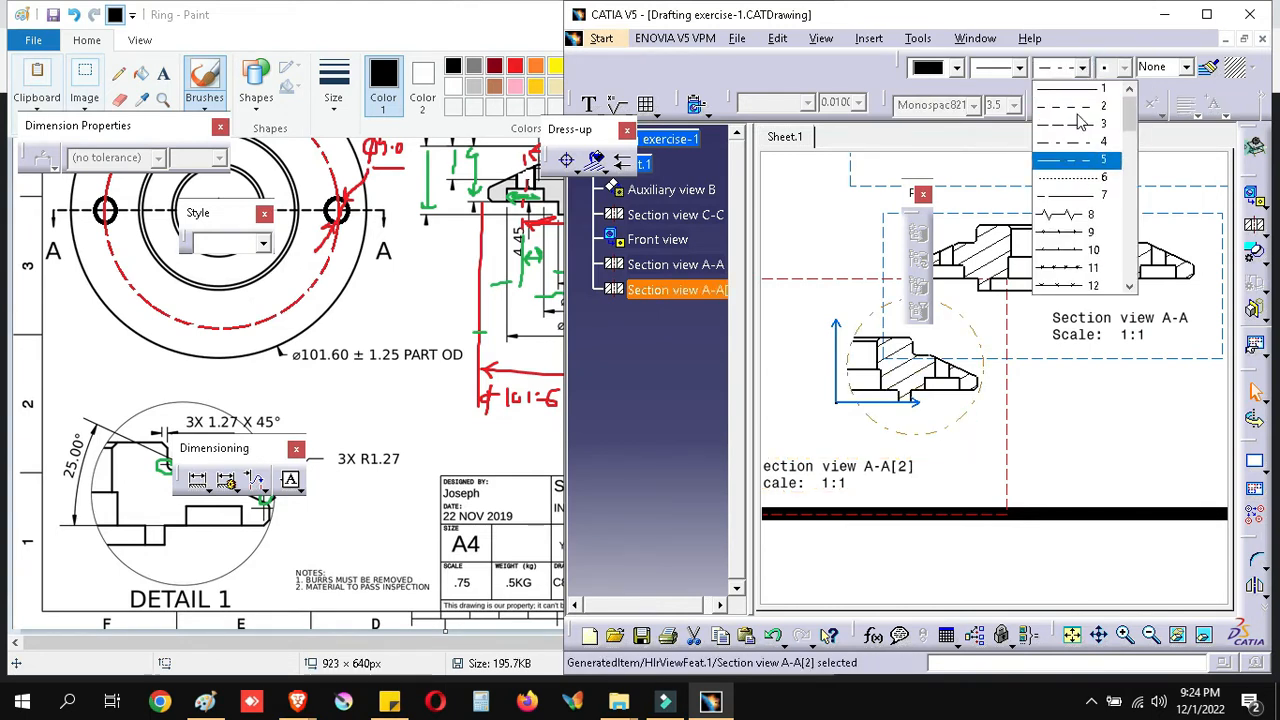
left_click(1082, 88)
left_click(1118, 420)
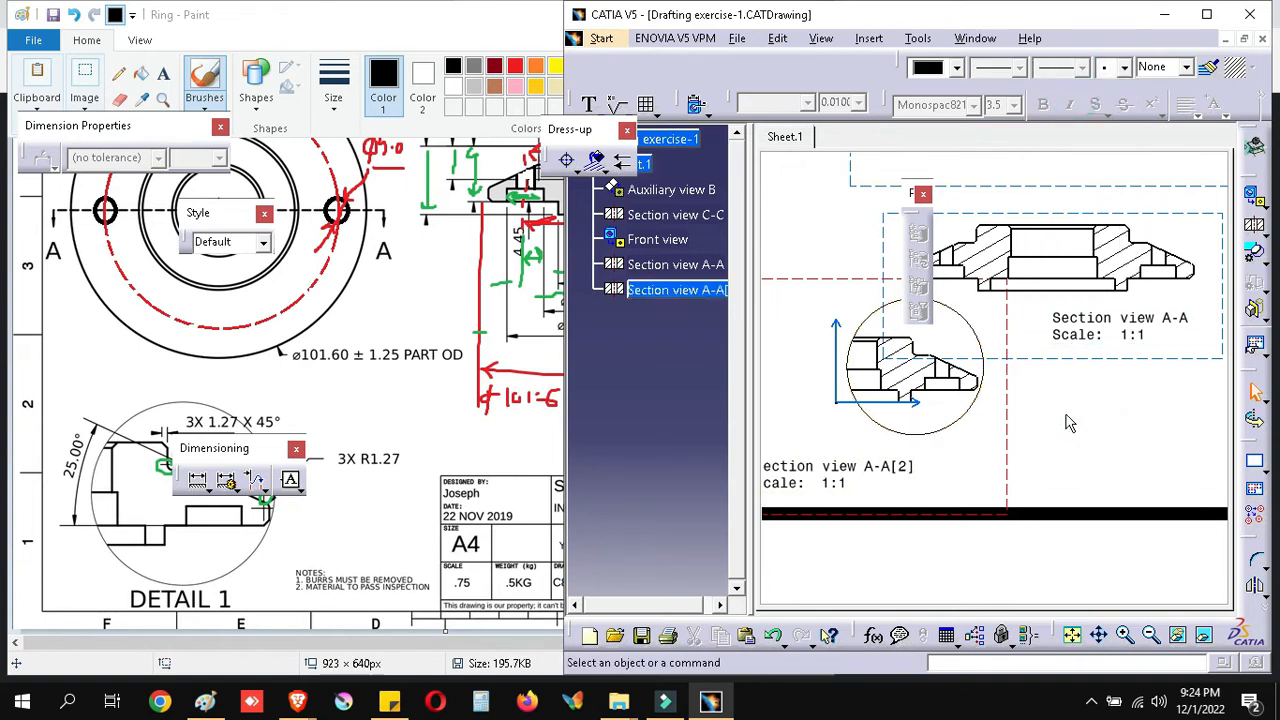
Step: Replace the label text of section view A-A[2] with DETAIL 1
middle_click_drag(868, 478, 930, 455)
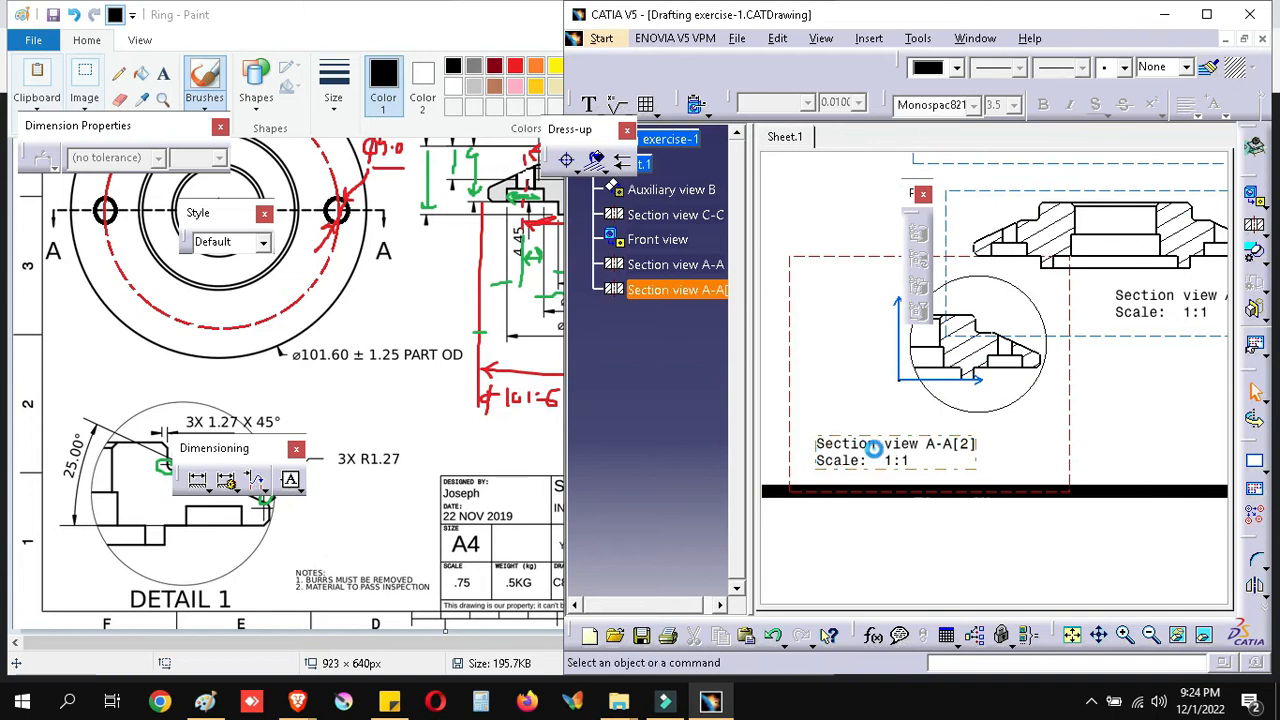
left_click(865, 444)
double_click(865, 444)
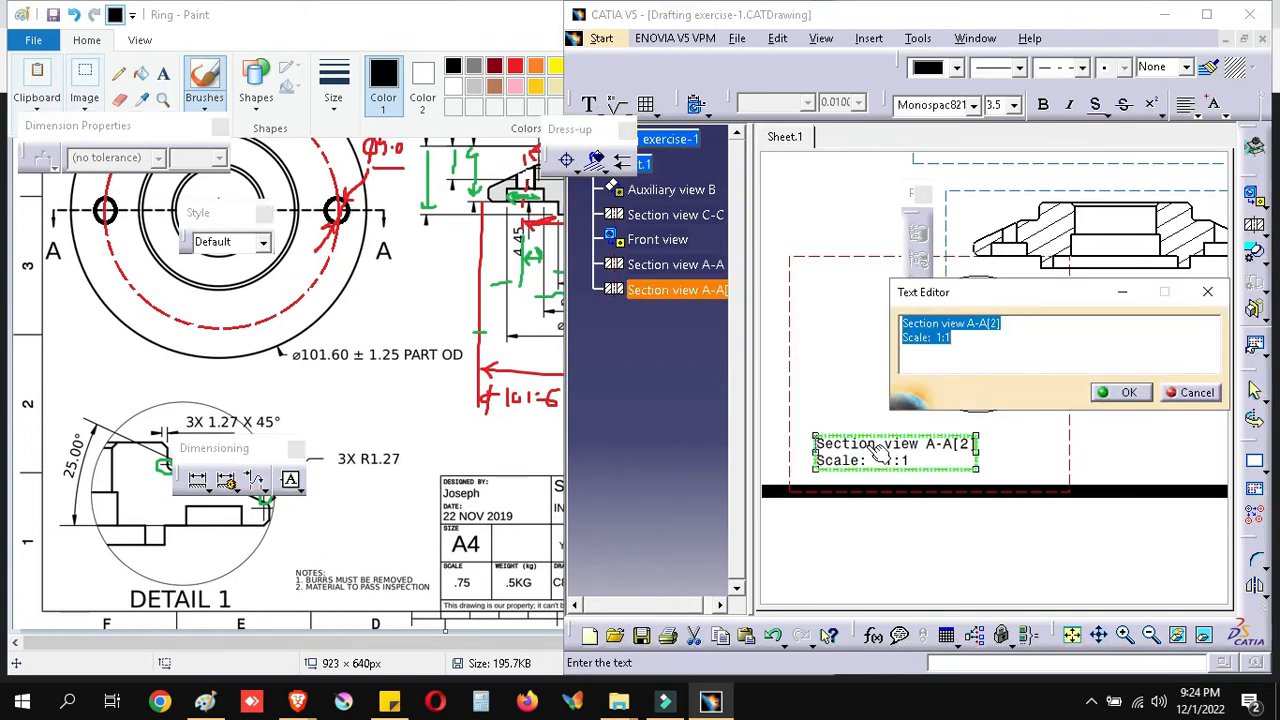
type("DET")
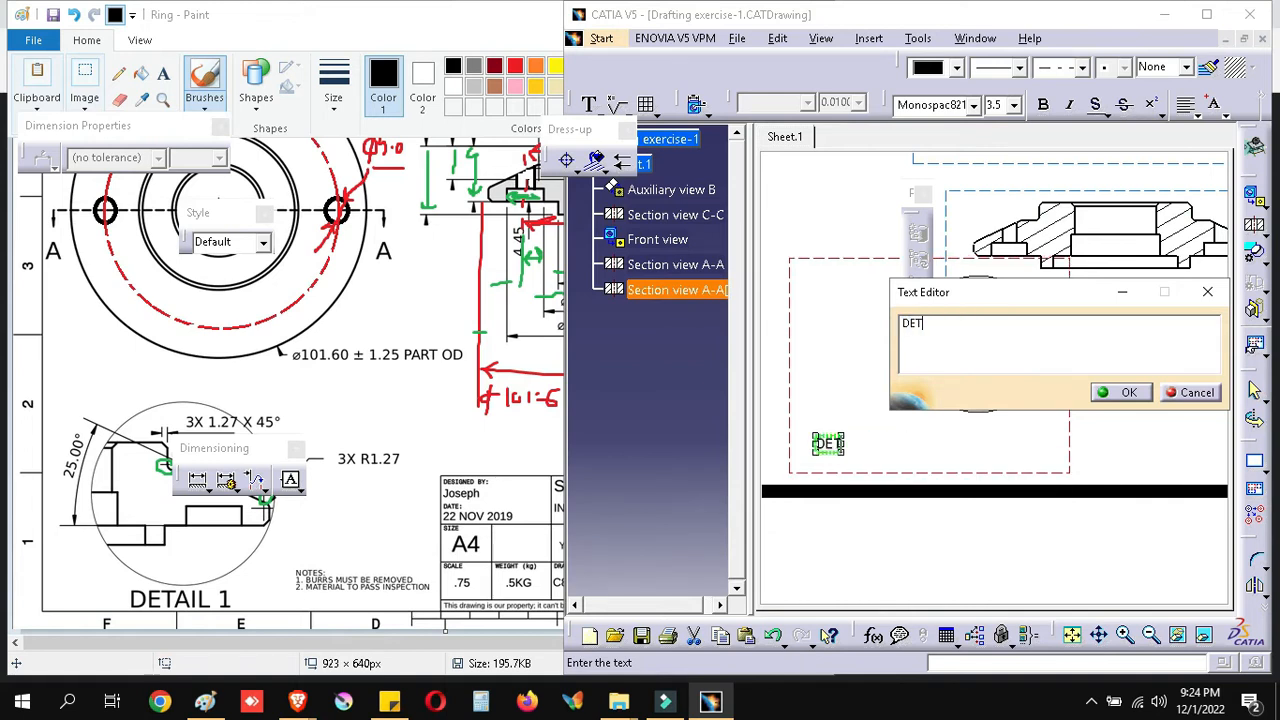
type("AIL 1")
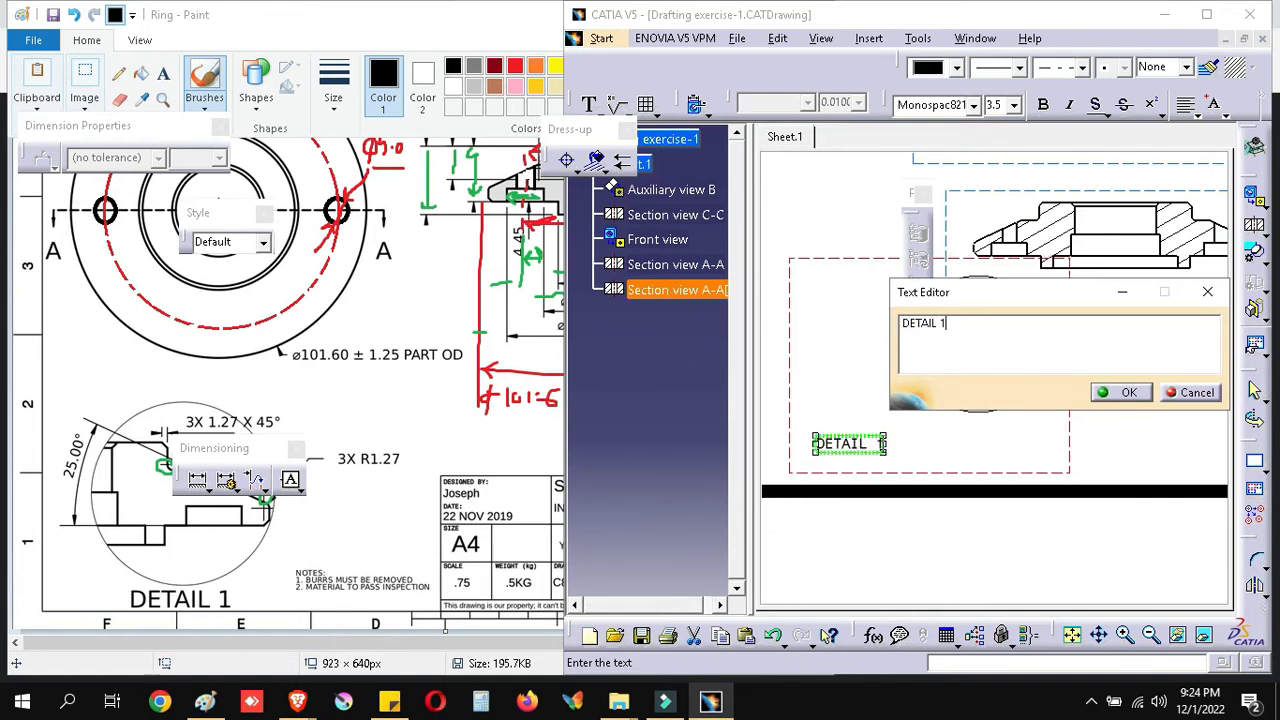
left_click(1126, 393)
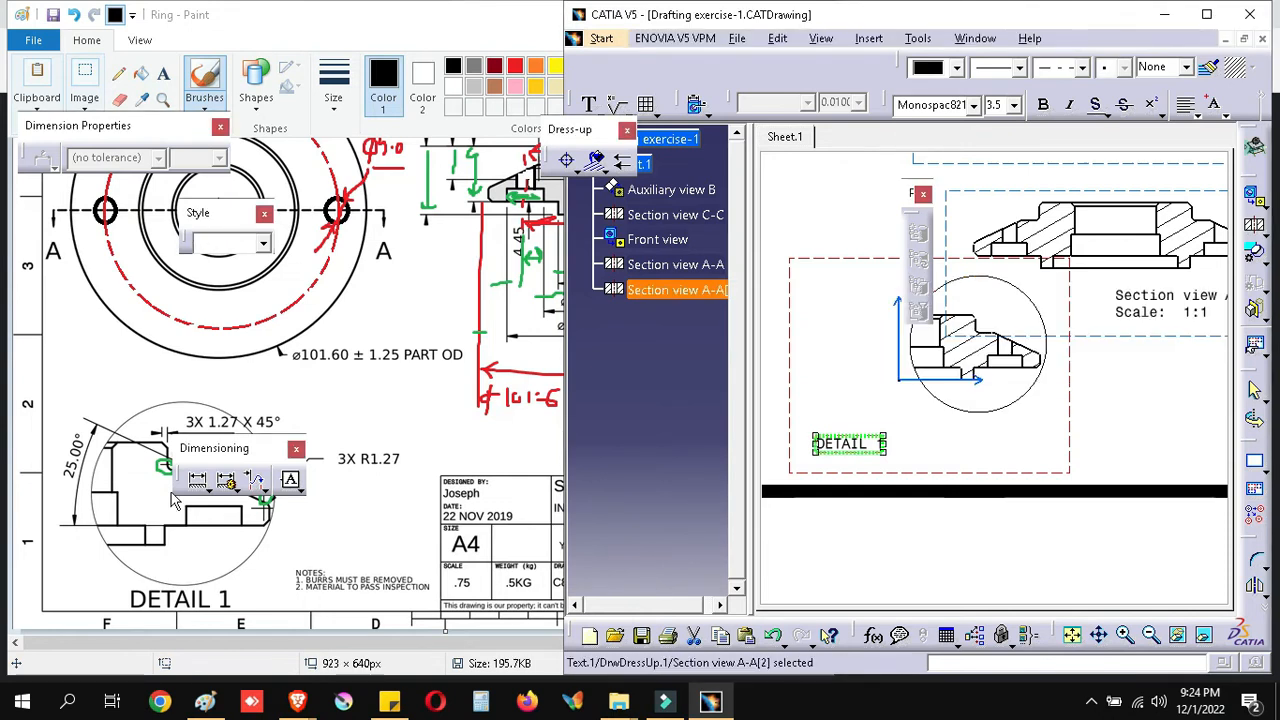
Step: Enlarge the Ring image in Paint, examine Detail 1 and its callout on Section A-A, and return to CATIA
left_click_drag(200, 448, 103, 413)
double_click(380, 17)
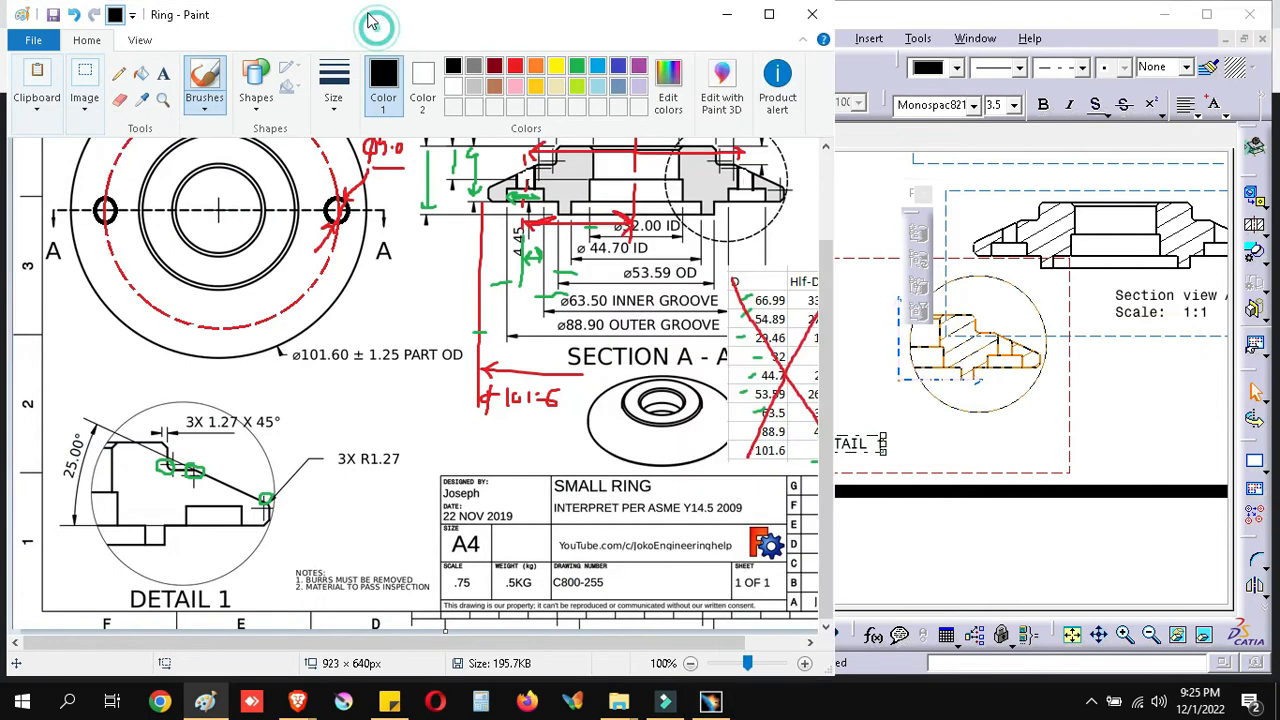
key("Caps_Lock")
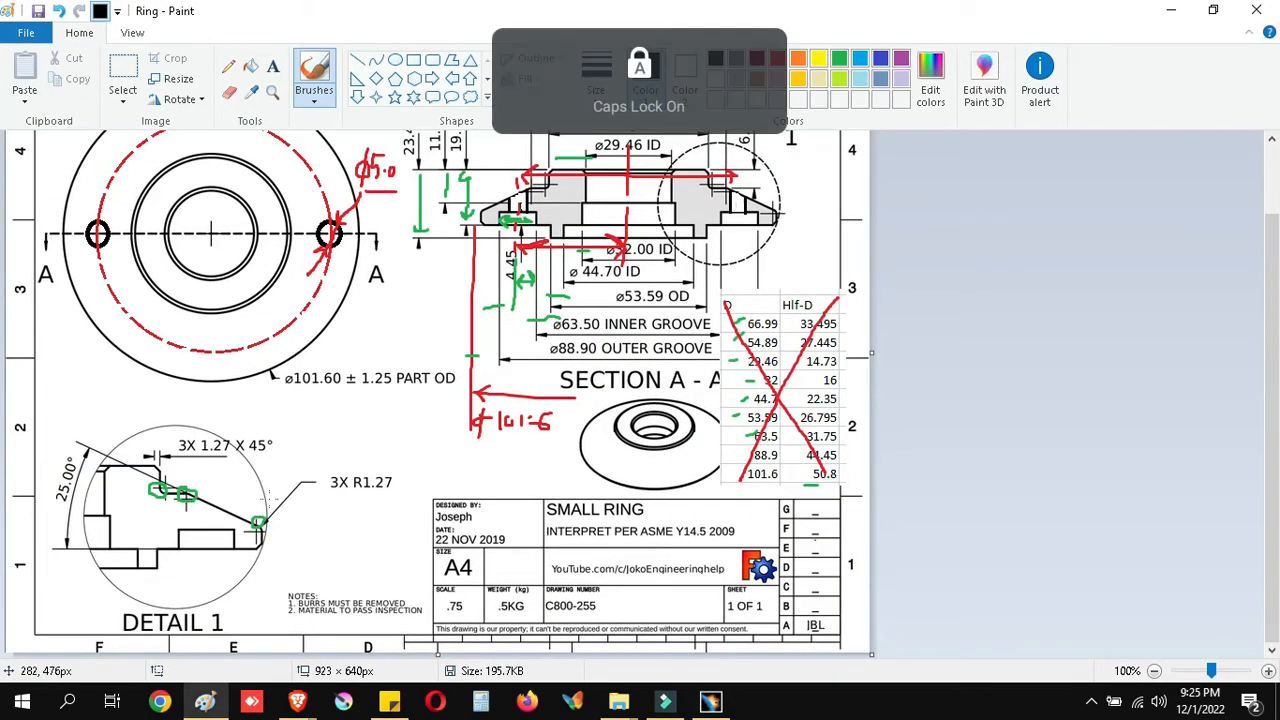
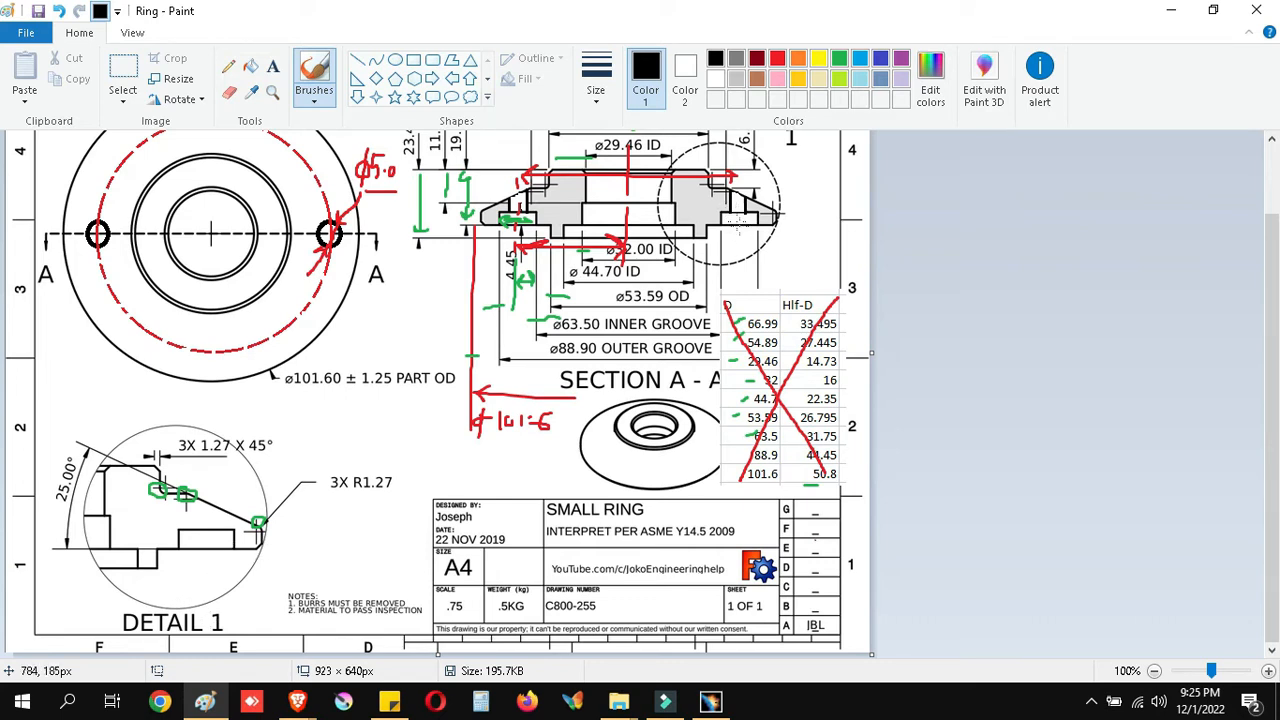
left_click(715, 707)
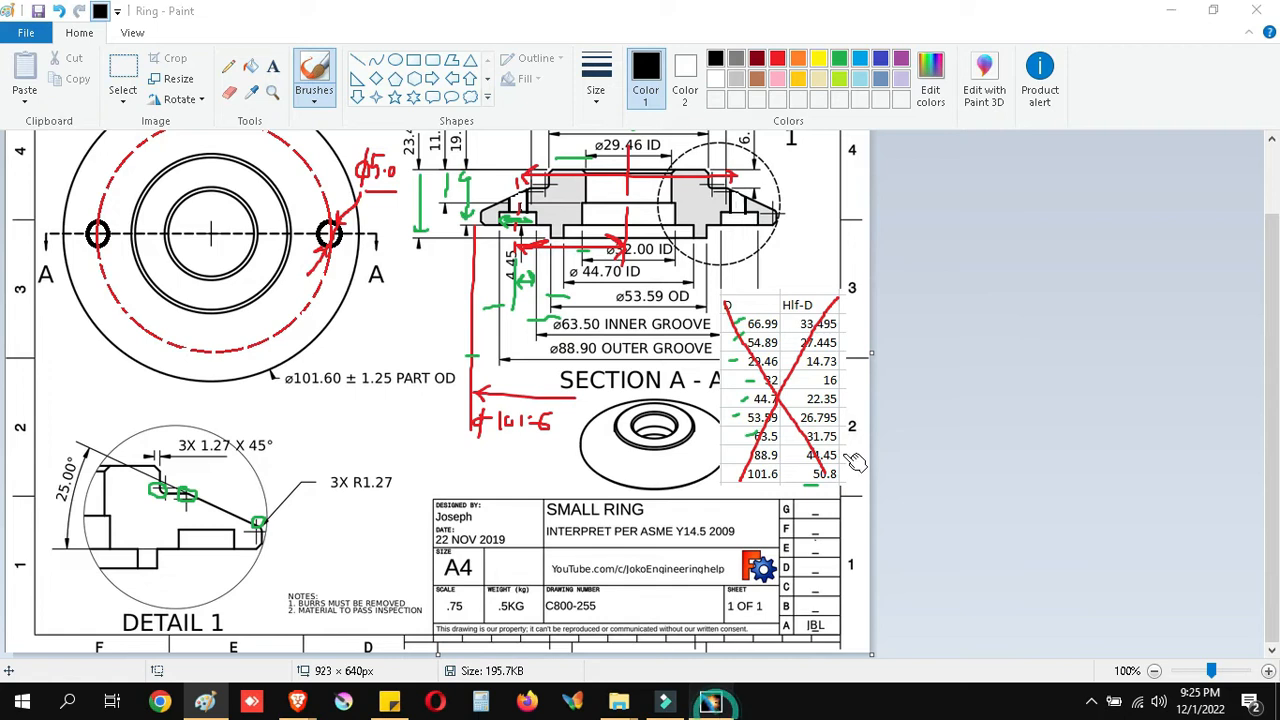
Step: Maximize the CATIA window and move the Section view A-A label further down and right, away from the section
double_click(1031, 20)
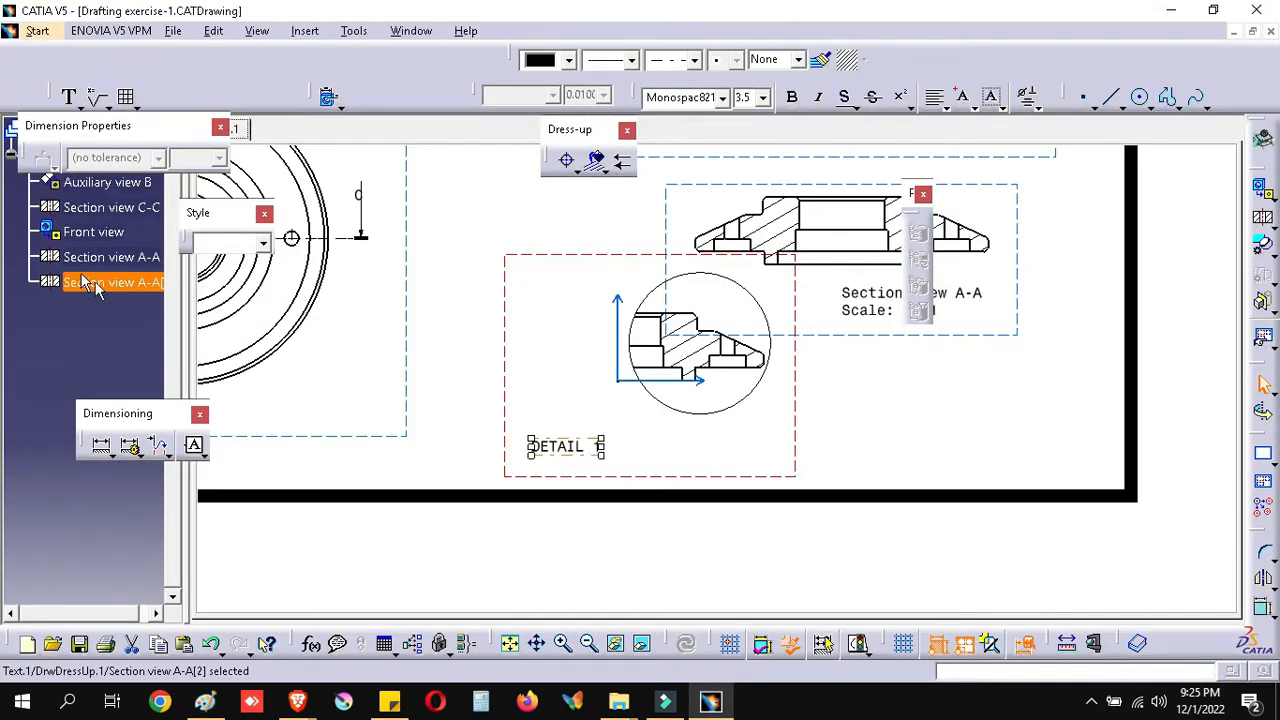
middle_click_drag(757, 388, 551, 508)
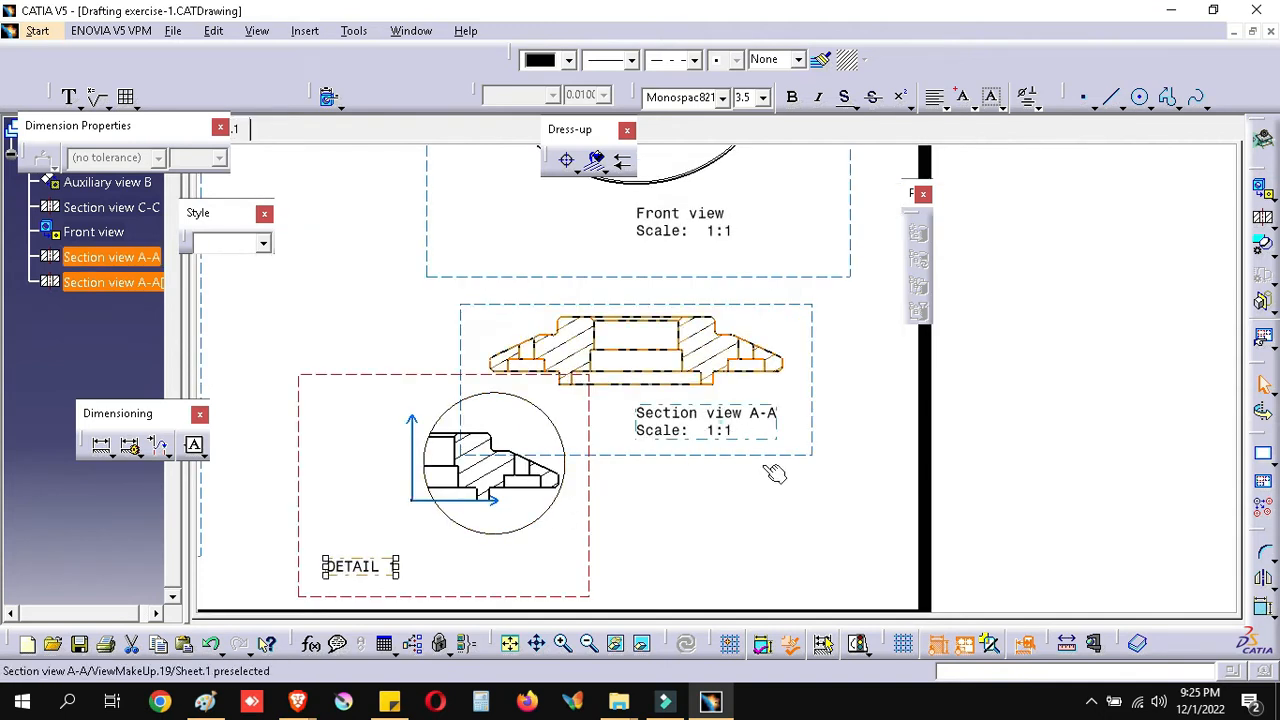
left_click_drag(733, 430, 762, 468)
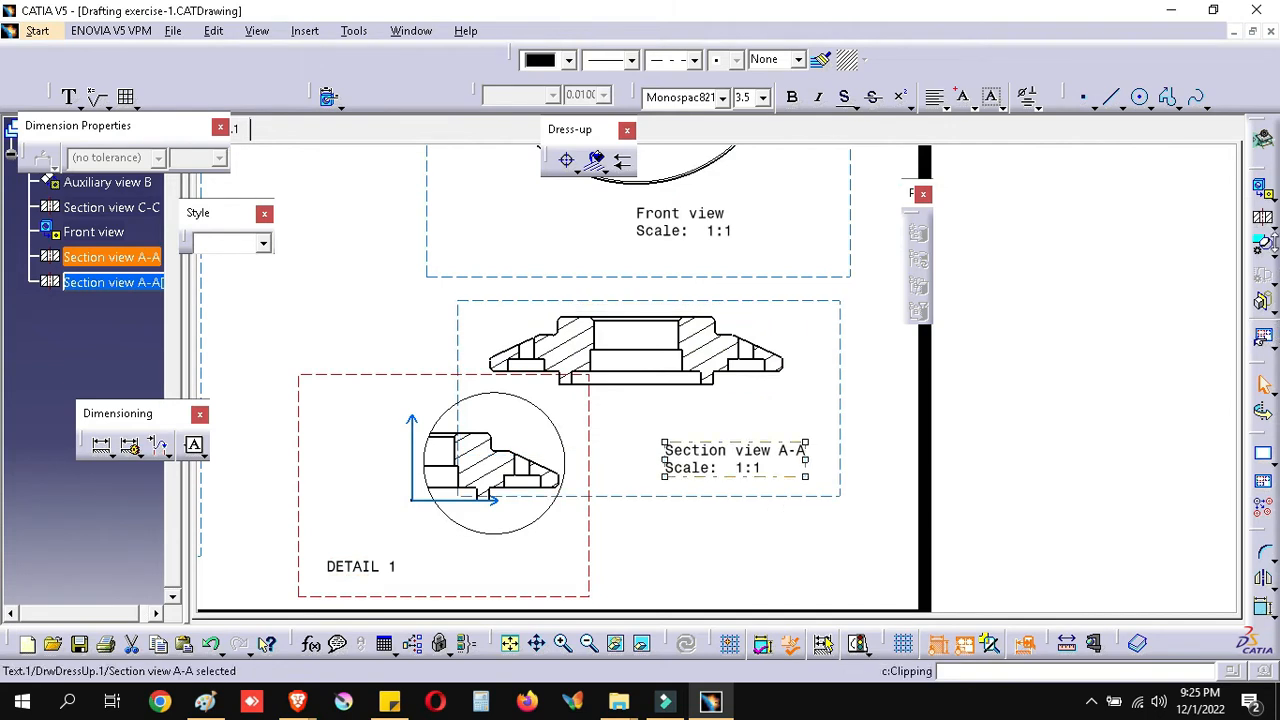
Step: Try to create a Quick Detail View with a circular callout around the right end of section view A-A
left_click(1268, 250)
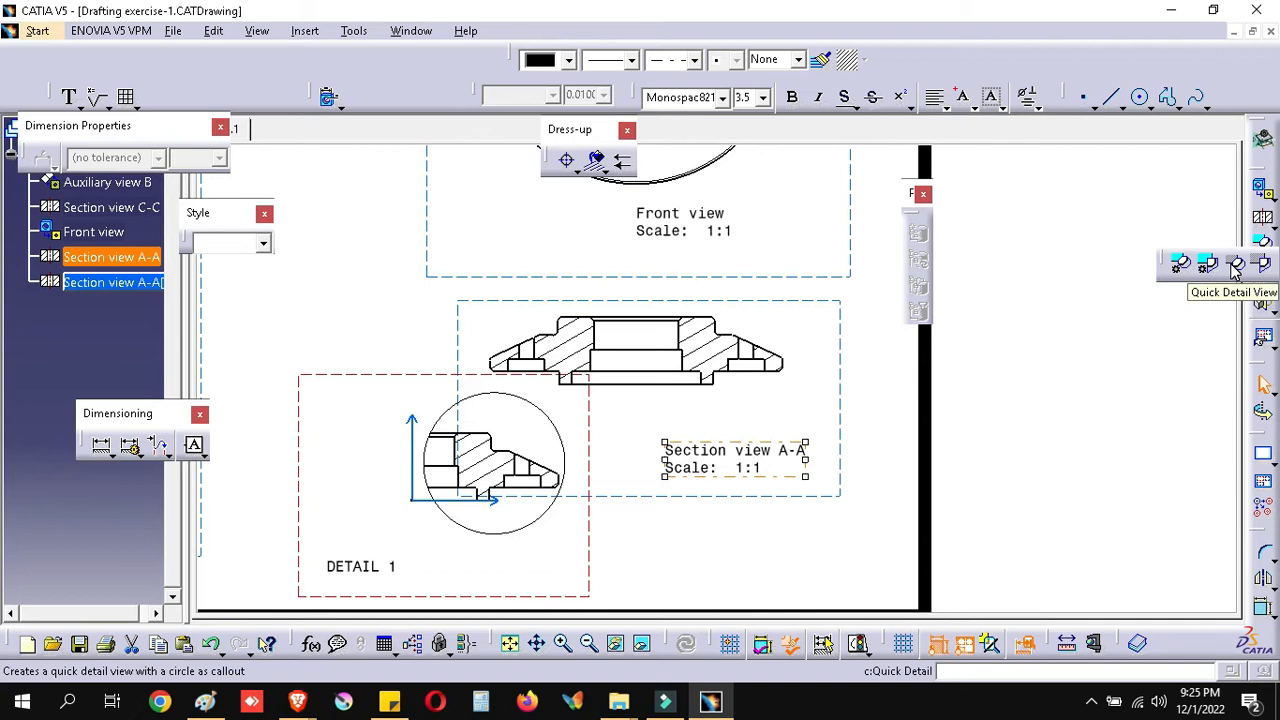
left_click(1236, 268)
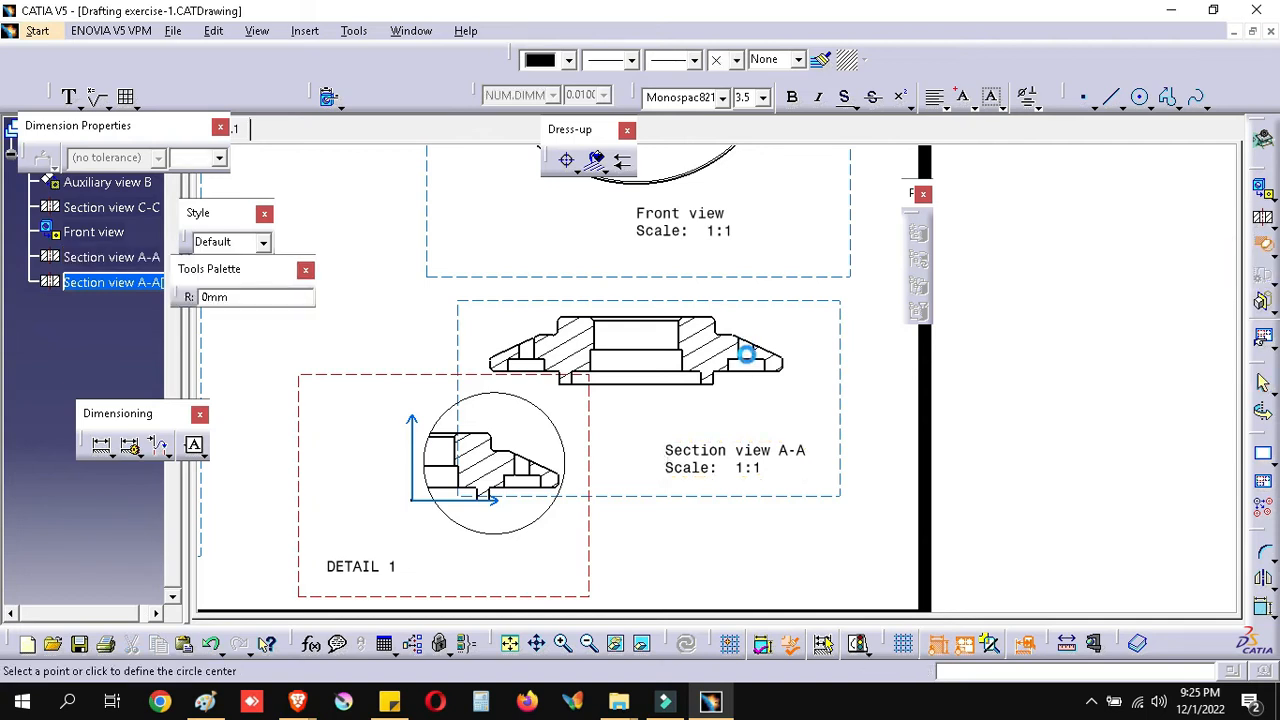
left_click(748, 352)
left_click(780, 386)
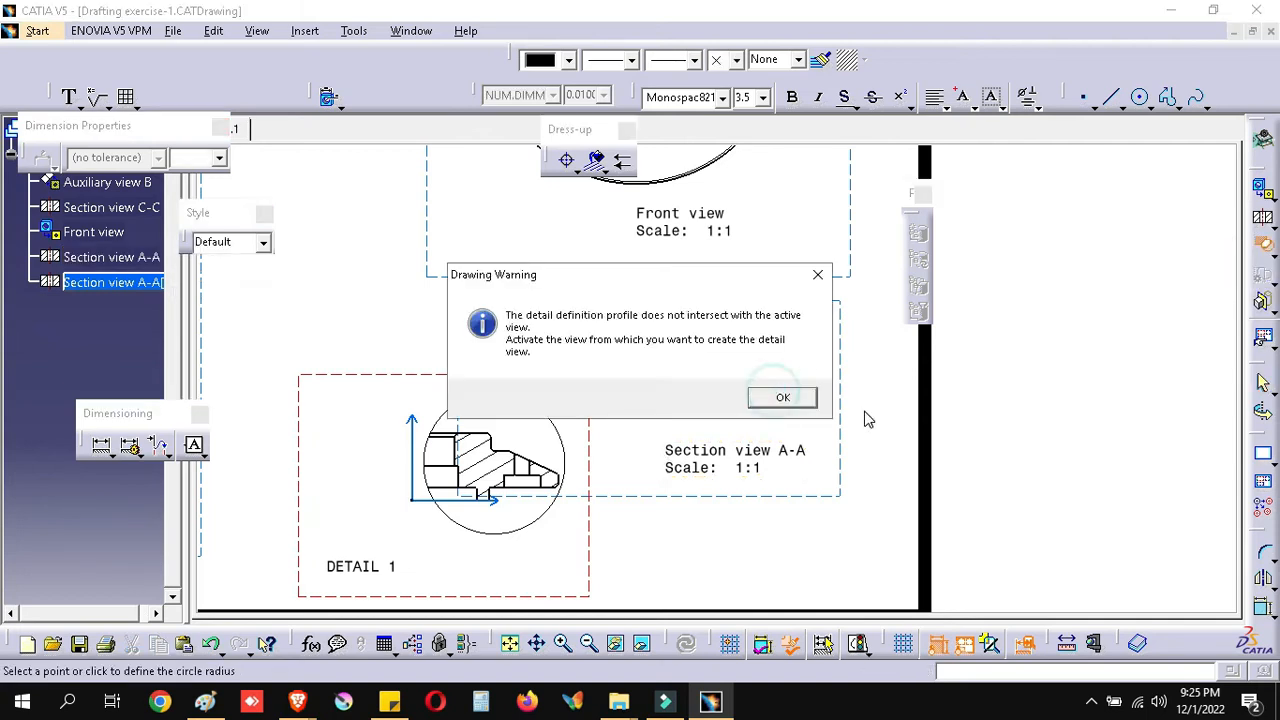
left_click(786, 397)
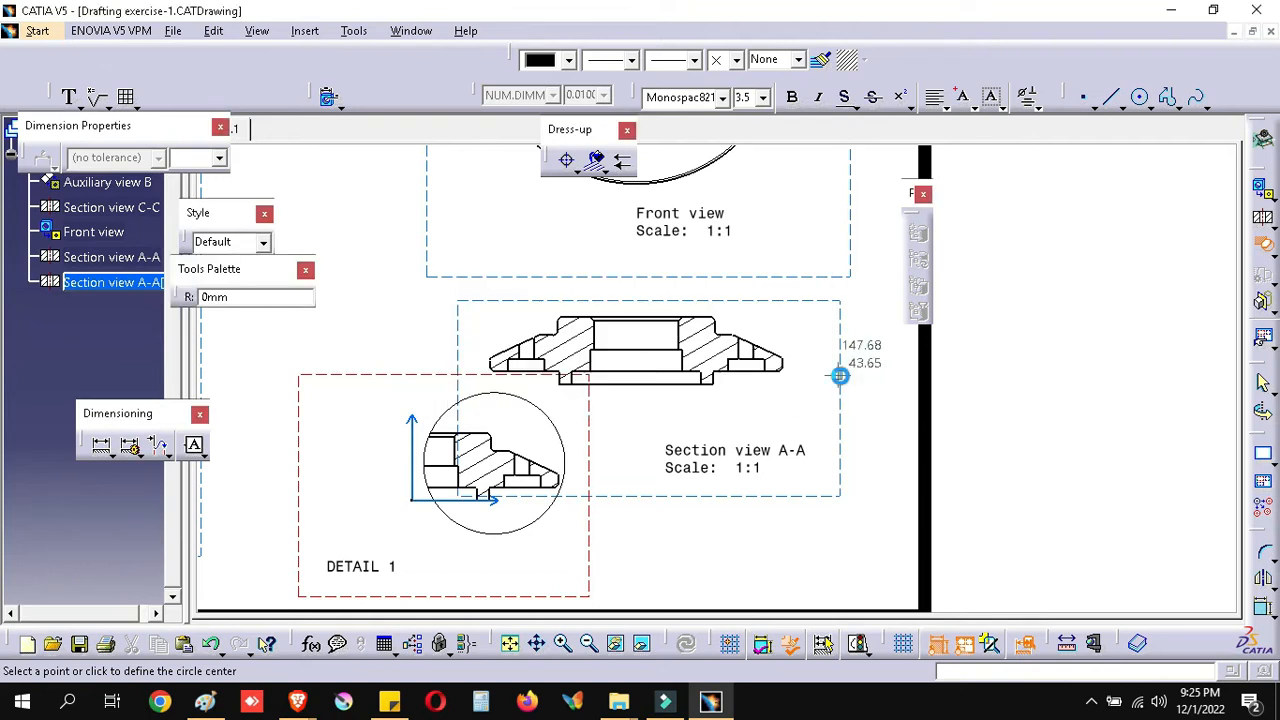
key("Escape")
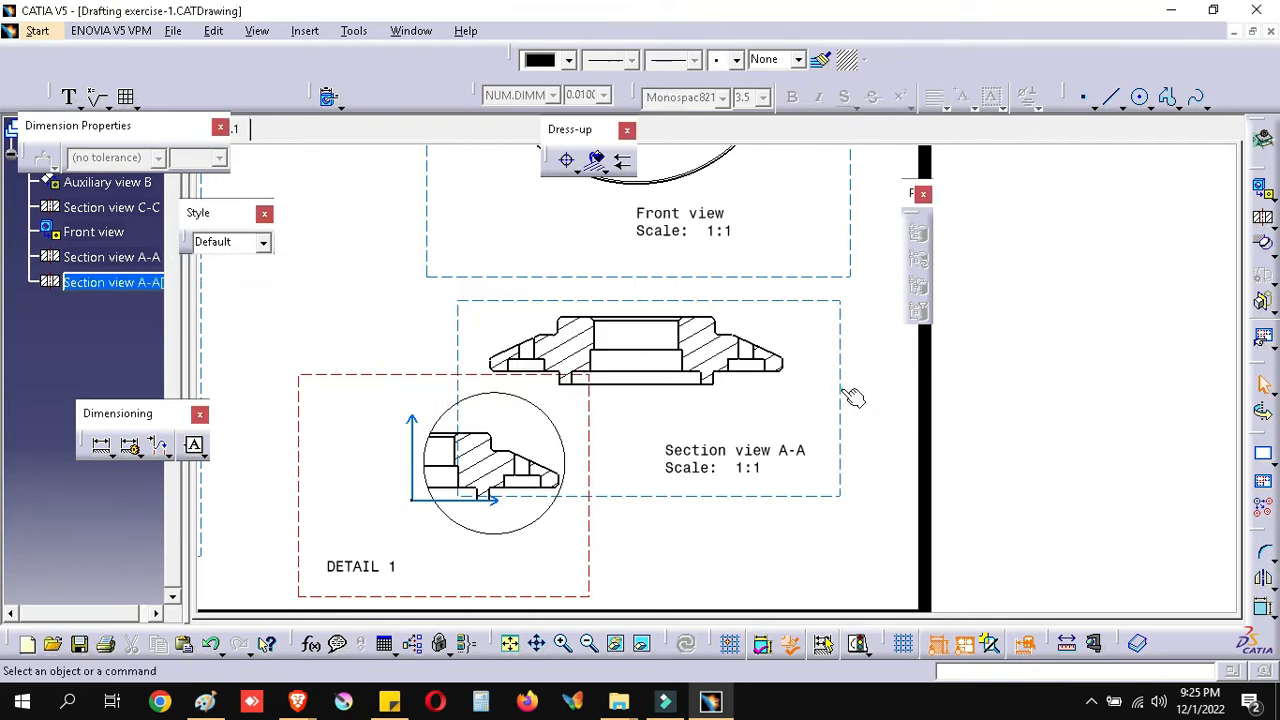
Step: Activate section view A-A
left_click(843, 397)
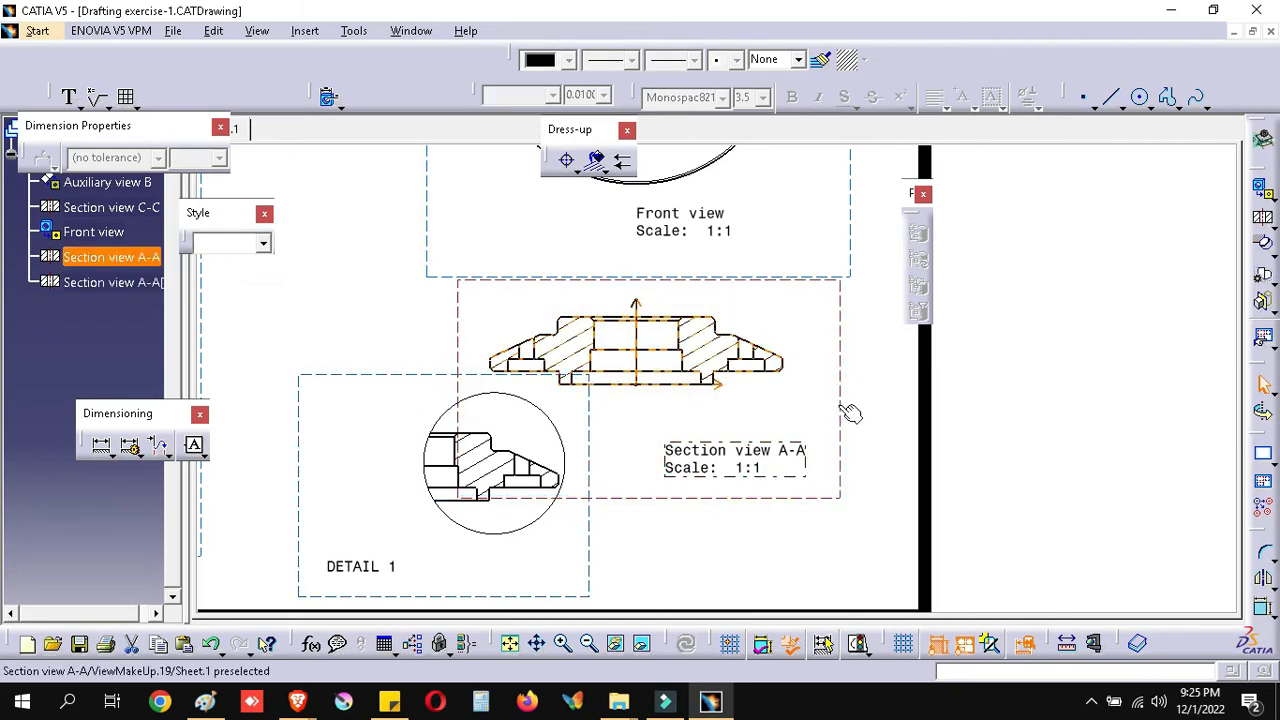
left_click(846, 410)
left_click(1053, 374)
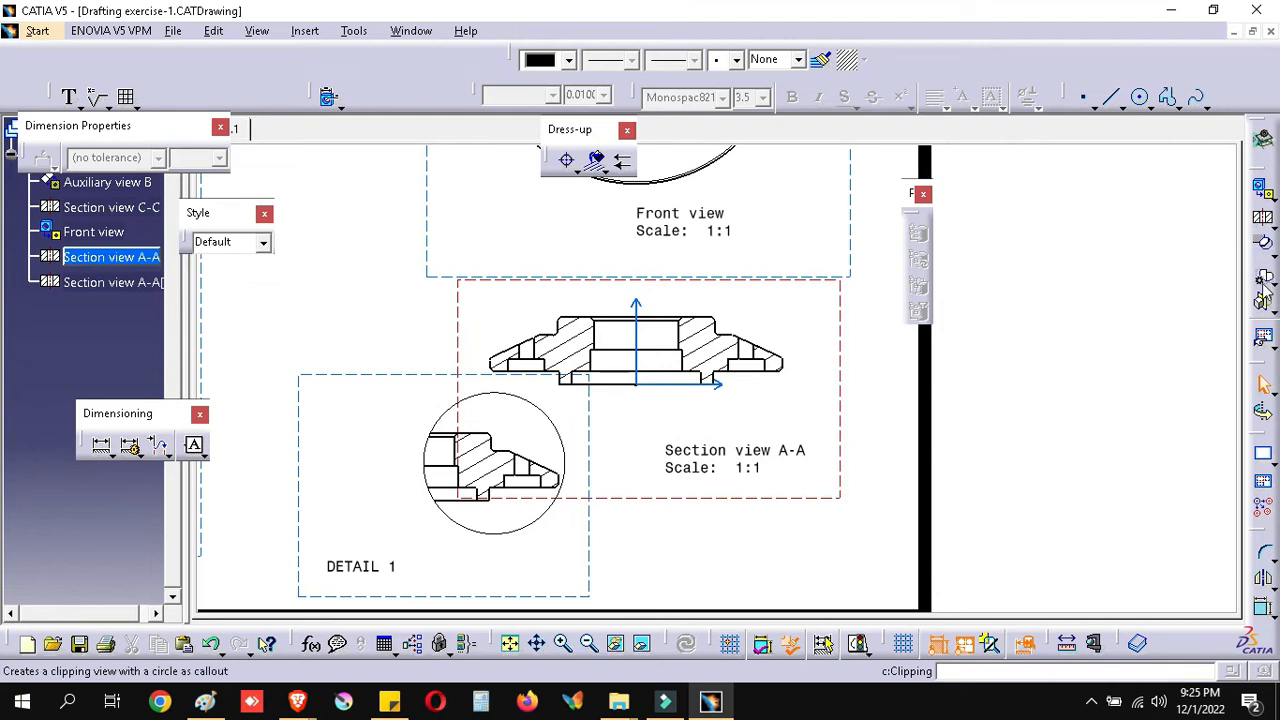
Step: Try a circular callout around the outer right end of the active section view A-A
left_click(1139, 97)
left_click(765, 359)
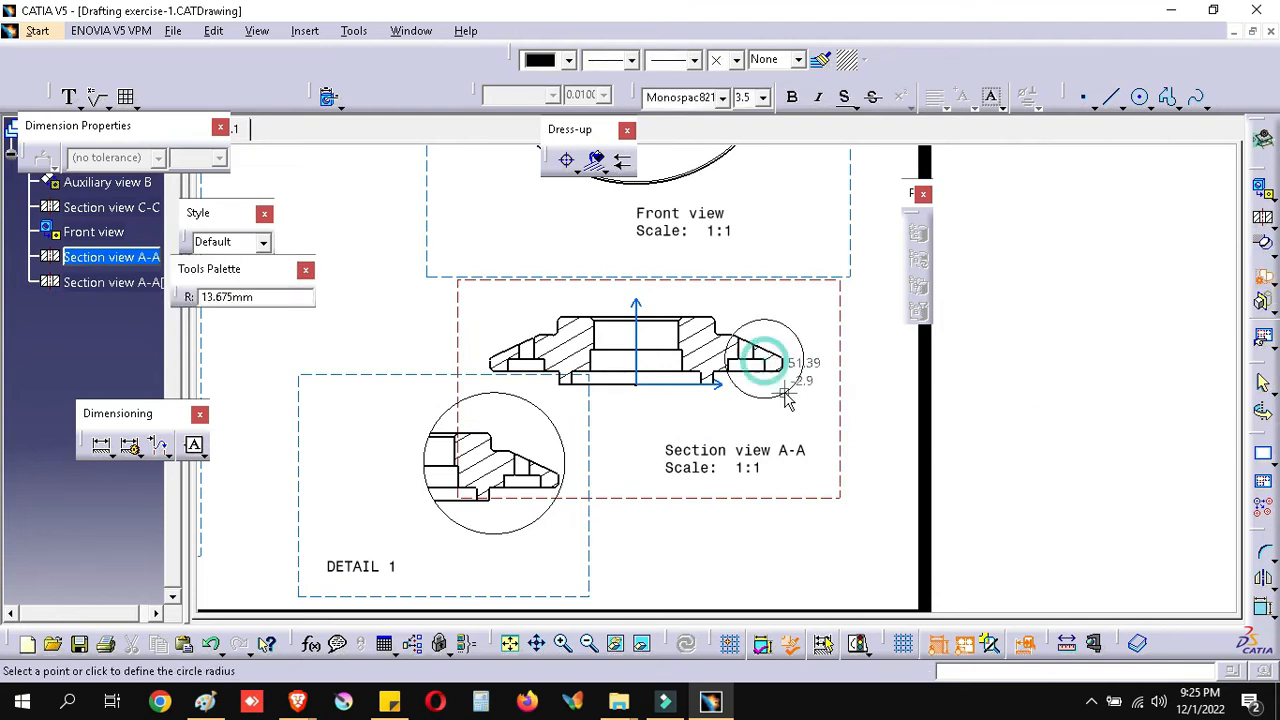
left_click(789, 416)
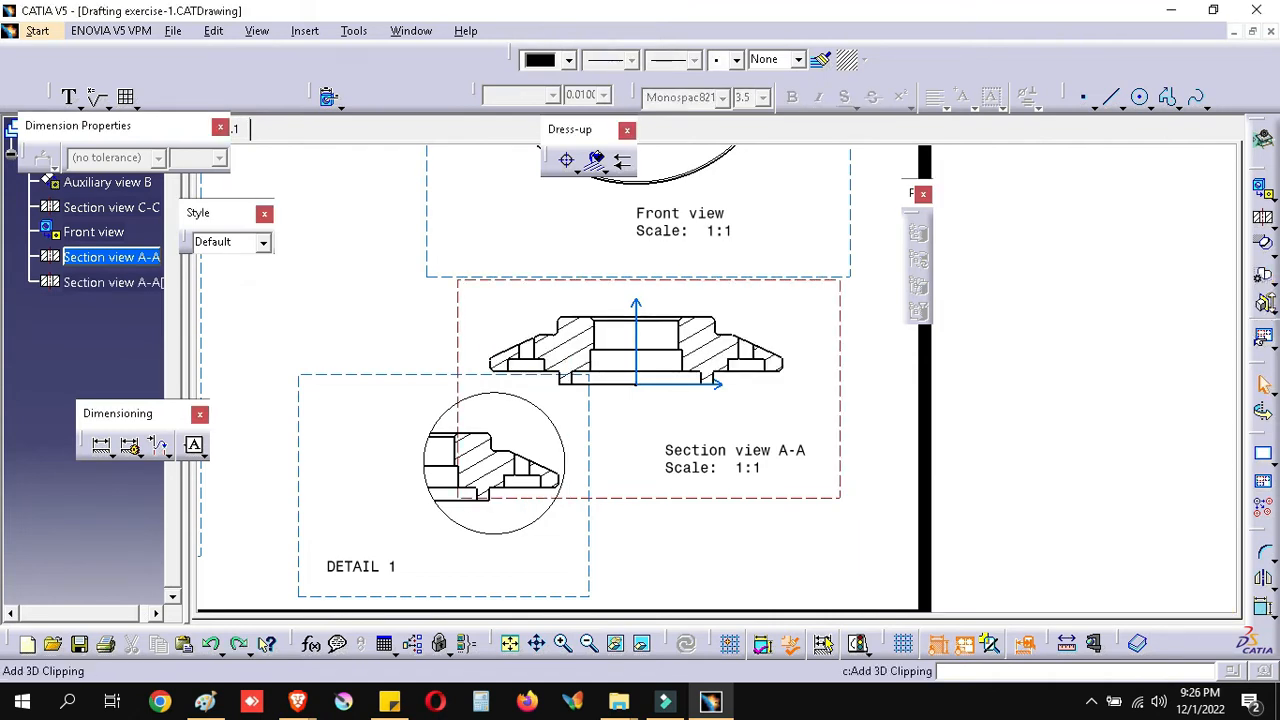
Step: Try to create a detail view of section view A-A with a sketched closed profile around its right end
left_click(1269, 309)
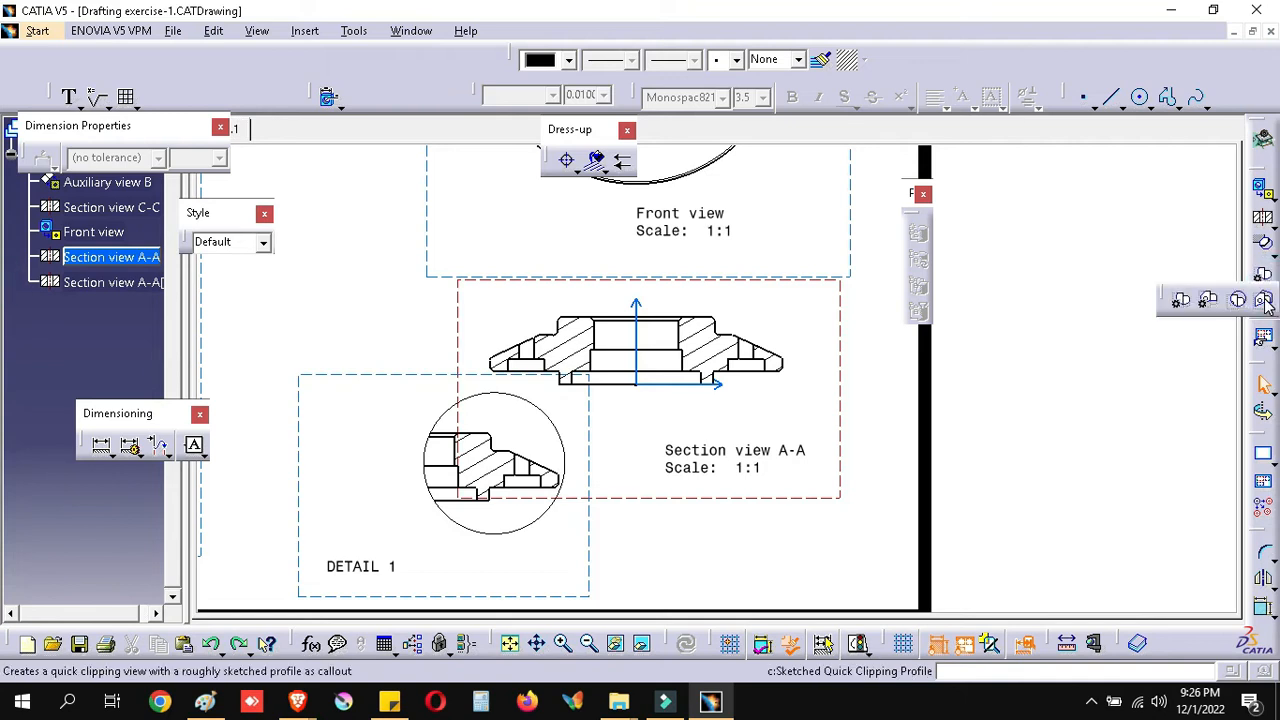
left_click(1268, 250)
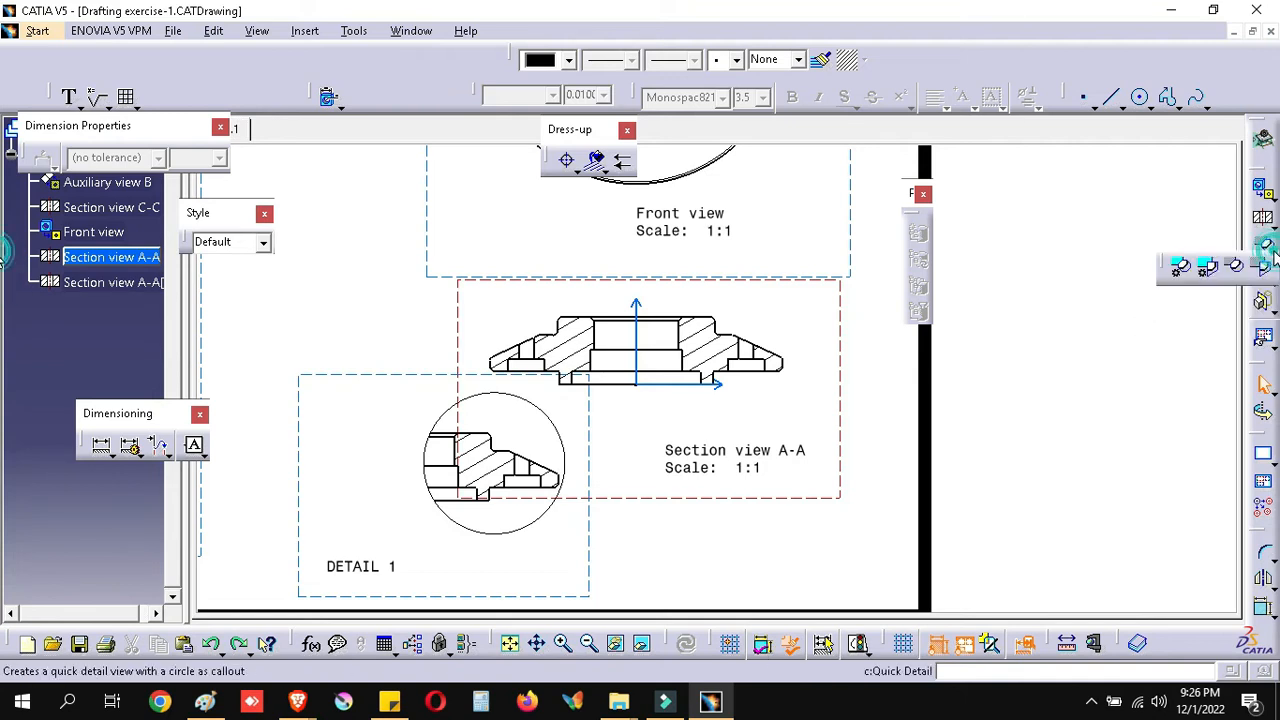
left_click(1209, 268)
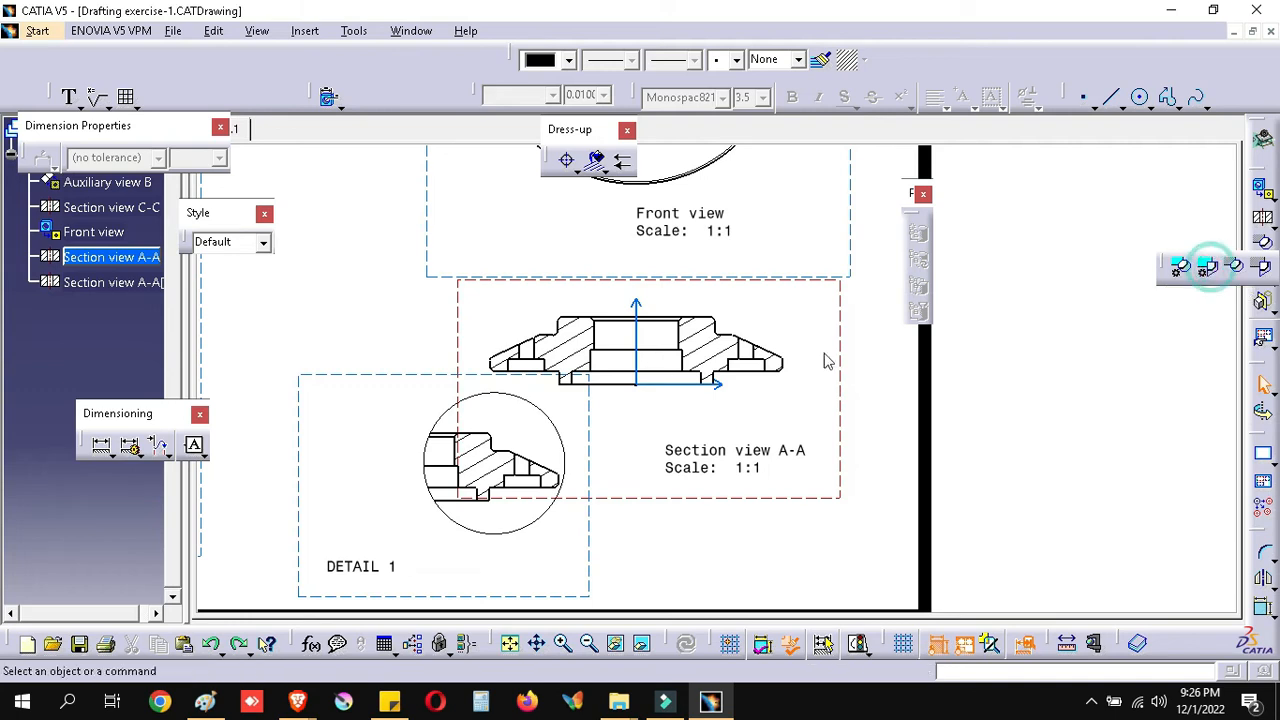
left_click(752, 354)
left_click(795, 395)
left_click(758, 311)
left_click(712, 331)
left_click(701, 391)
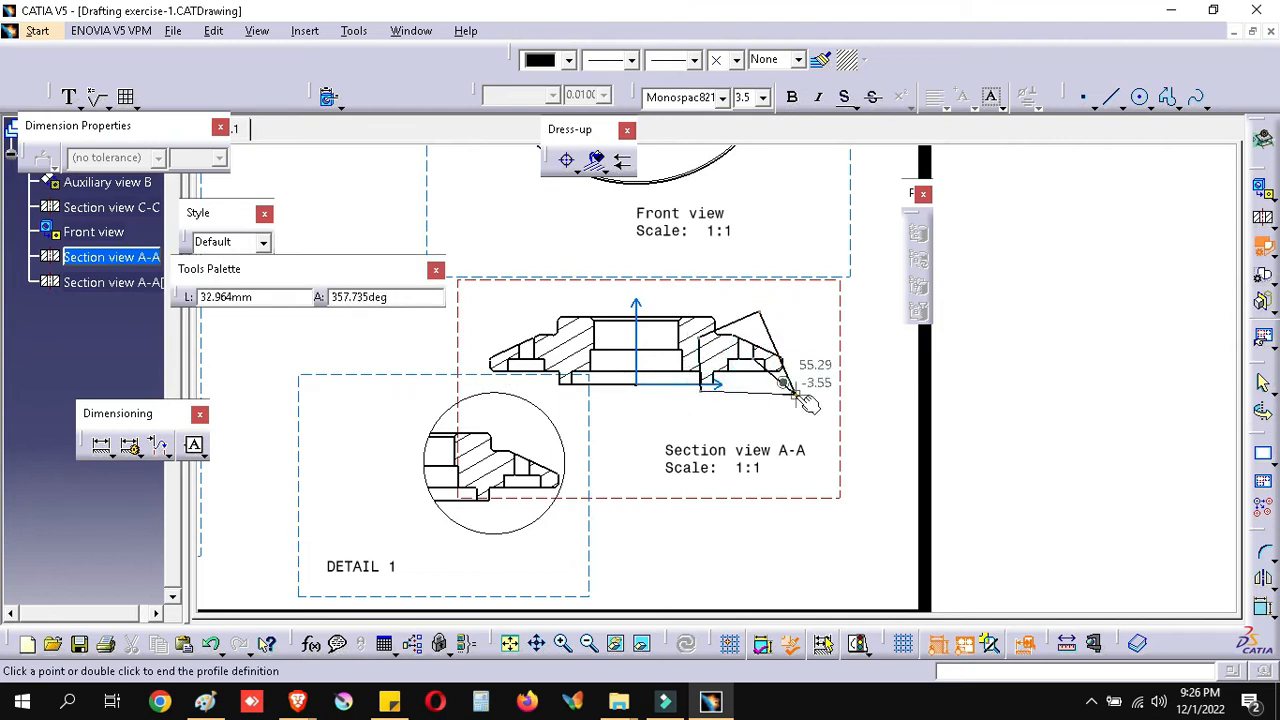
left_click(797, 397)
left_click(727, 390)
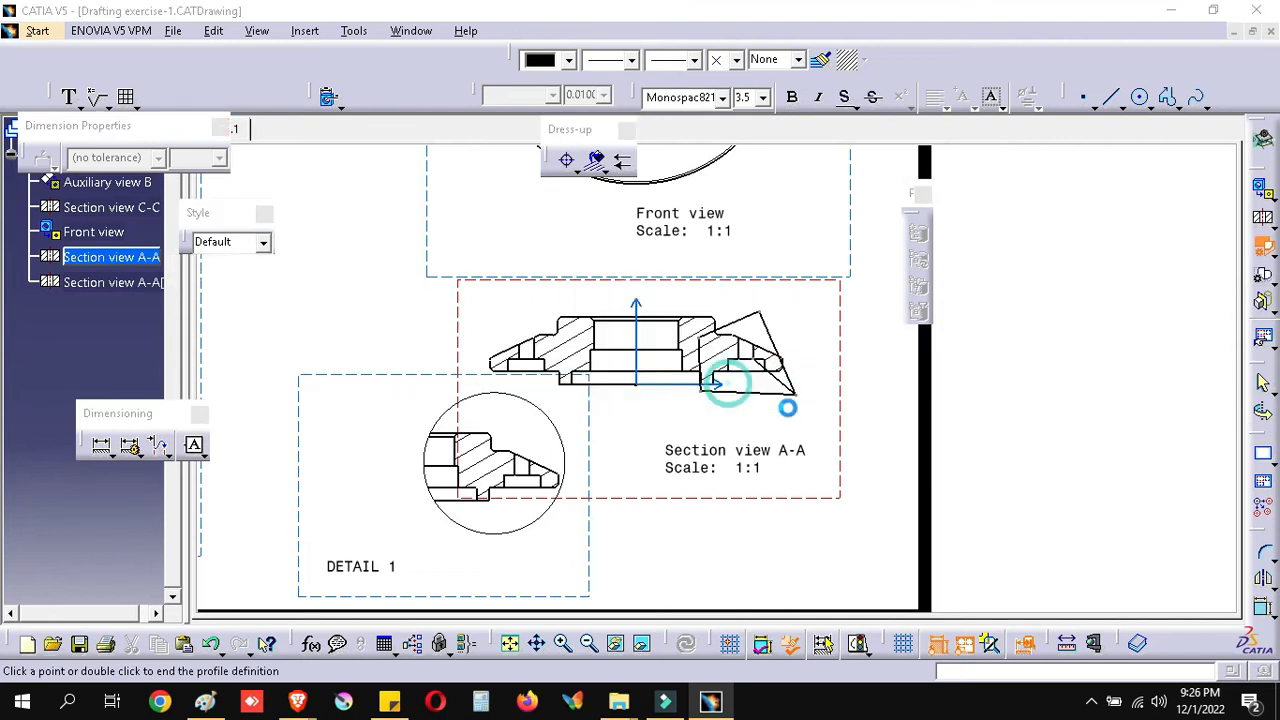
left_click(1274, 250)
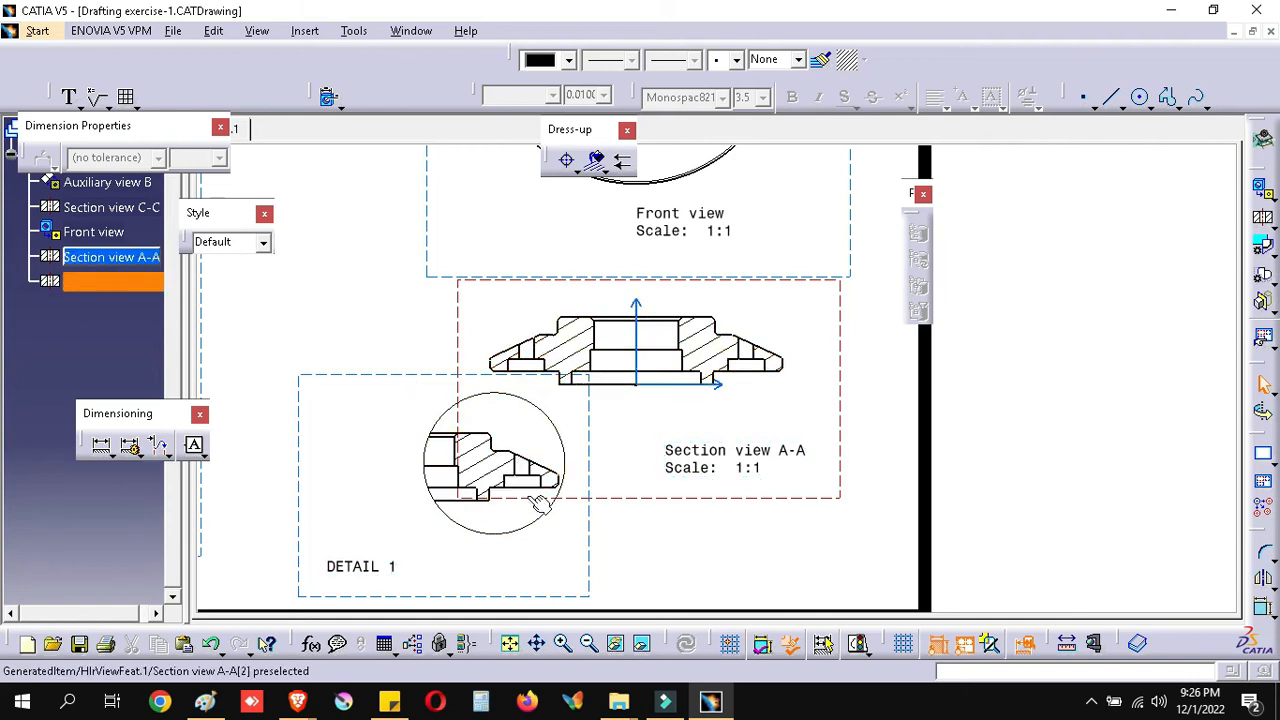
left_click(783, 433)
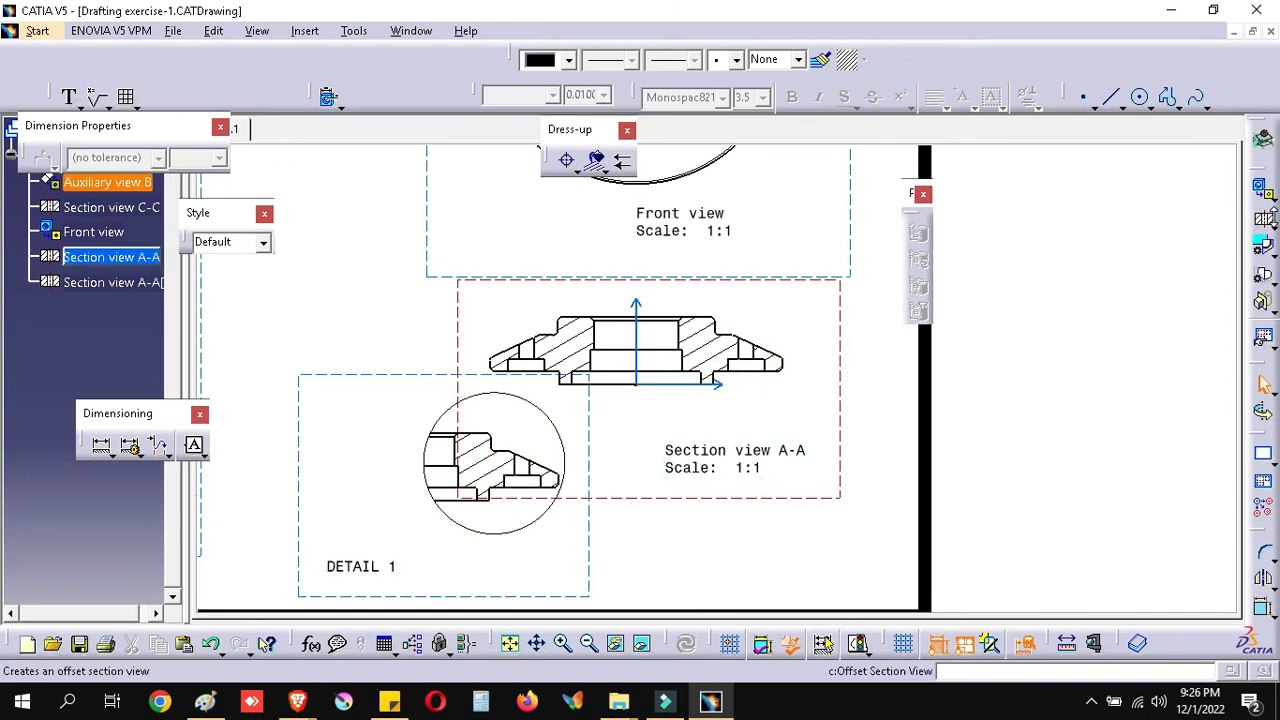
Step: Create a detail view of section view A-A from a sketched closed profile around its right end, placed outside the sheet border
left_click(1274, 225)
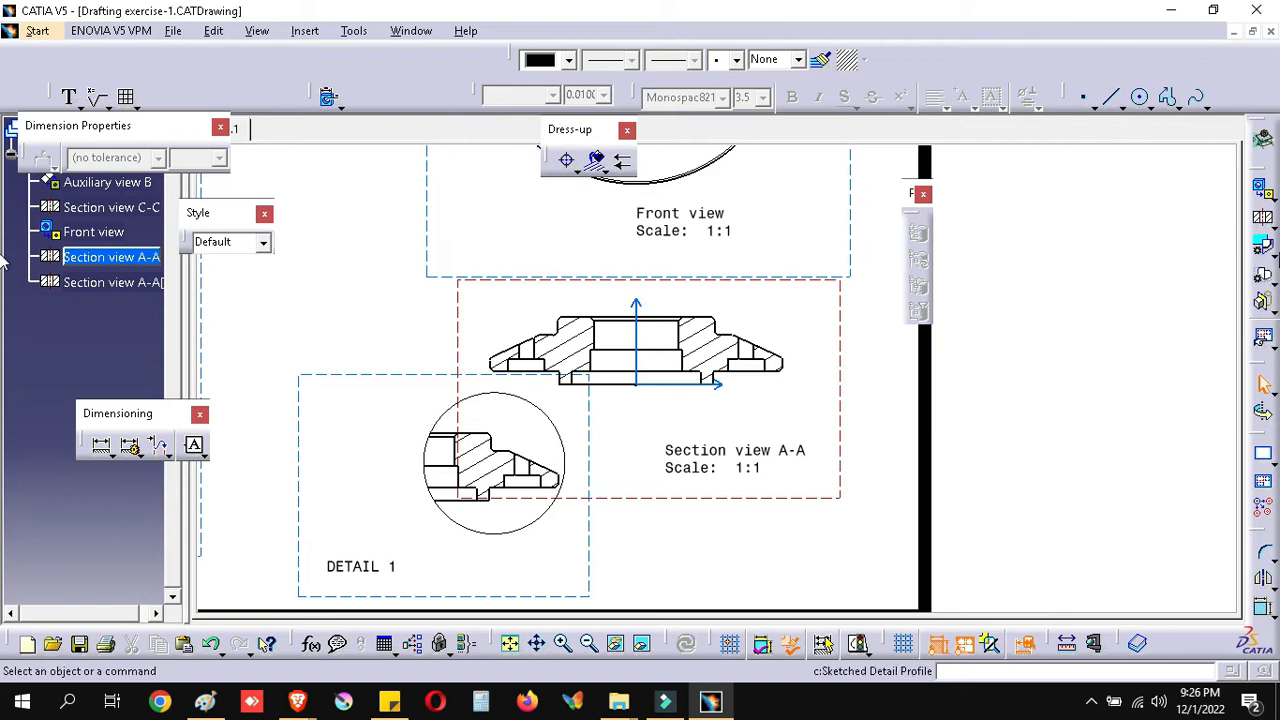
left_click(1264, 243)
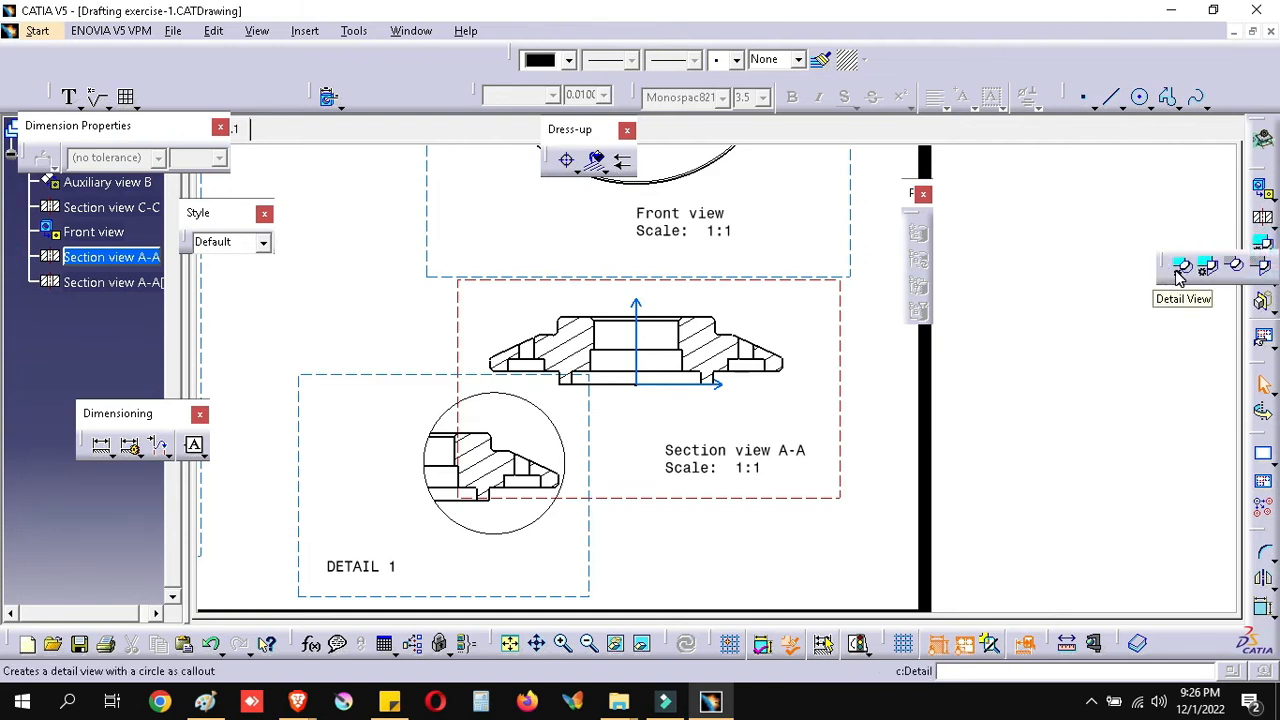
left_click(1266, 272)
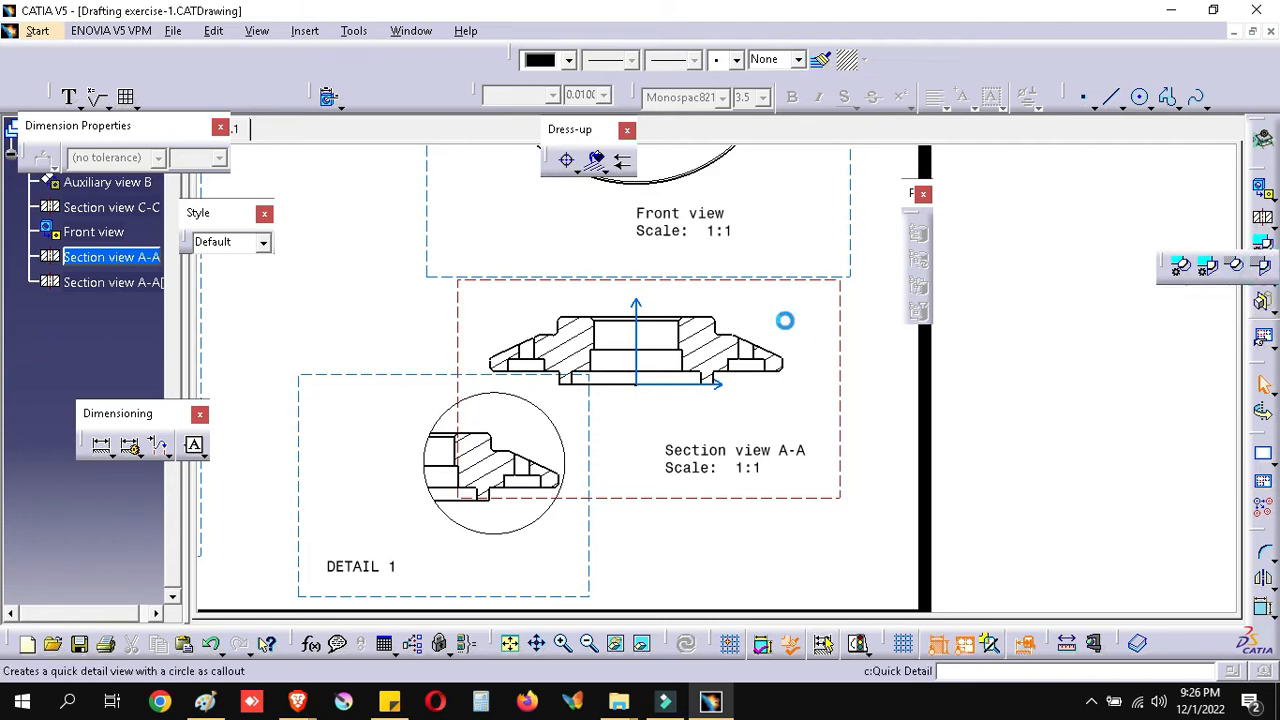
left_click(741, 336)
left_click(725, 304)
left_click(645, 328)
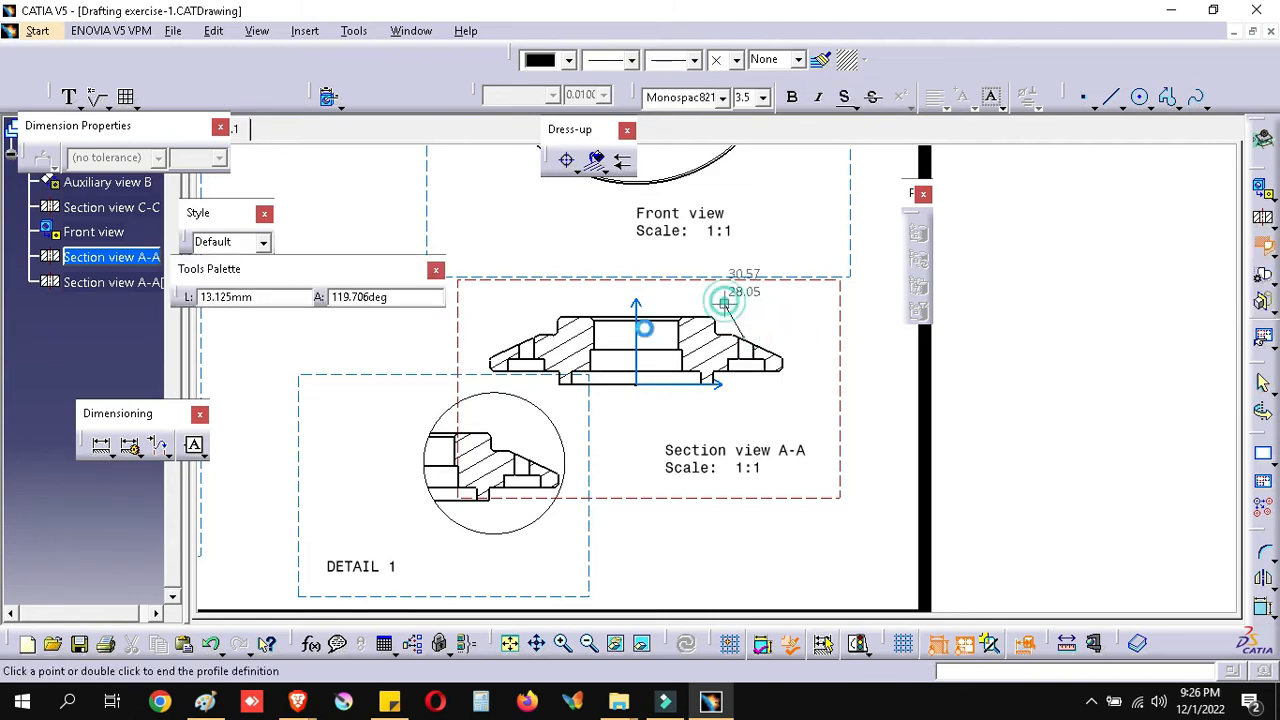
left_click(700, 441)
left_click(856, 404)
left_click(856, 329)
left_click(742, 337)
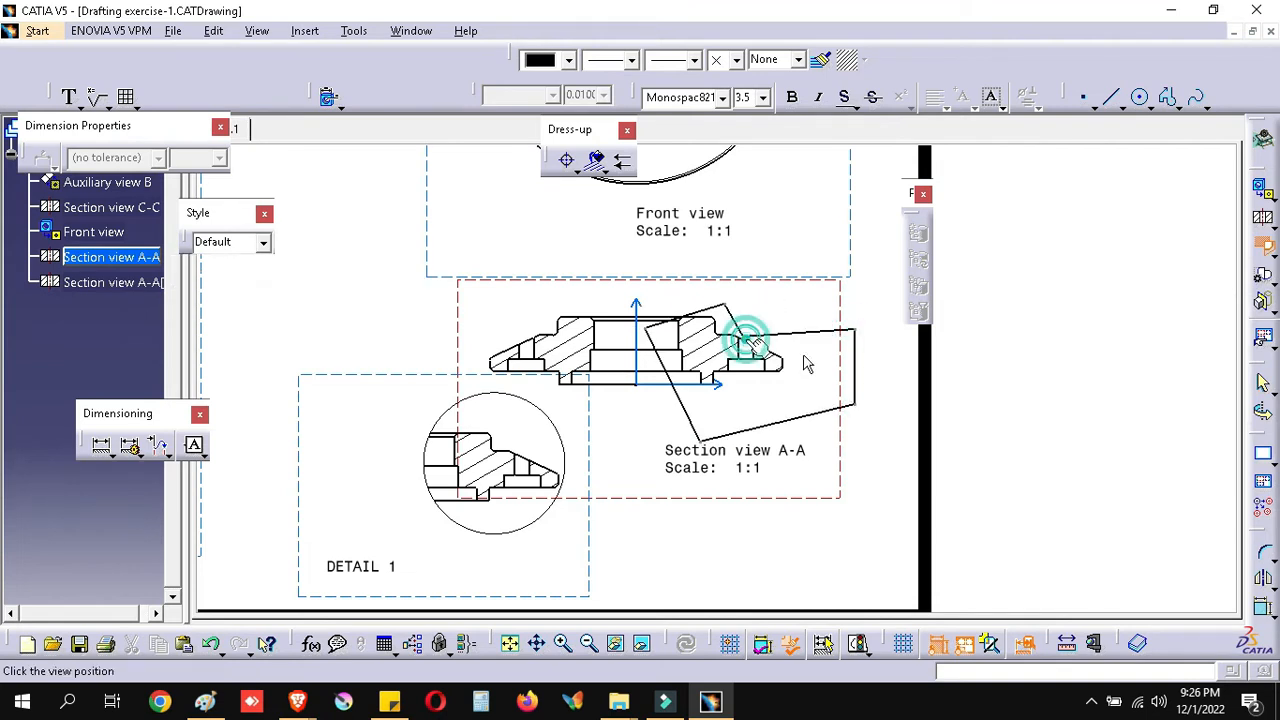
middle_click_drag(1011, 371, 1017, 446)
middle_click_drag(1072, 407, 962, 408)
left_click(959, 399)
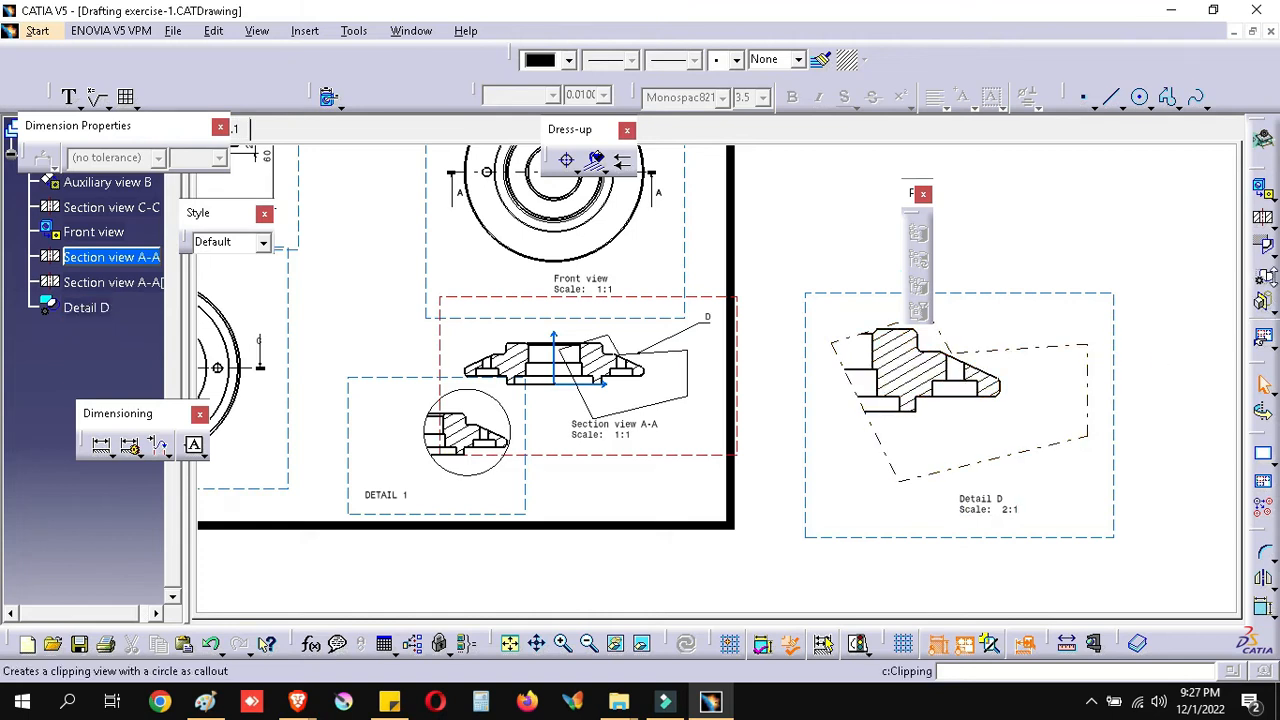
Step: Delete the sketched-profile detail view and the circular DETAIL 1 view below section view A-A
left_click(1270, 282)
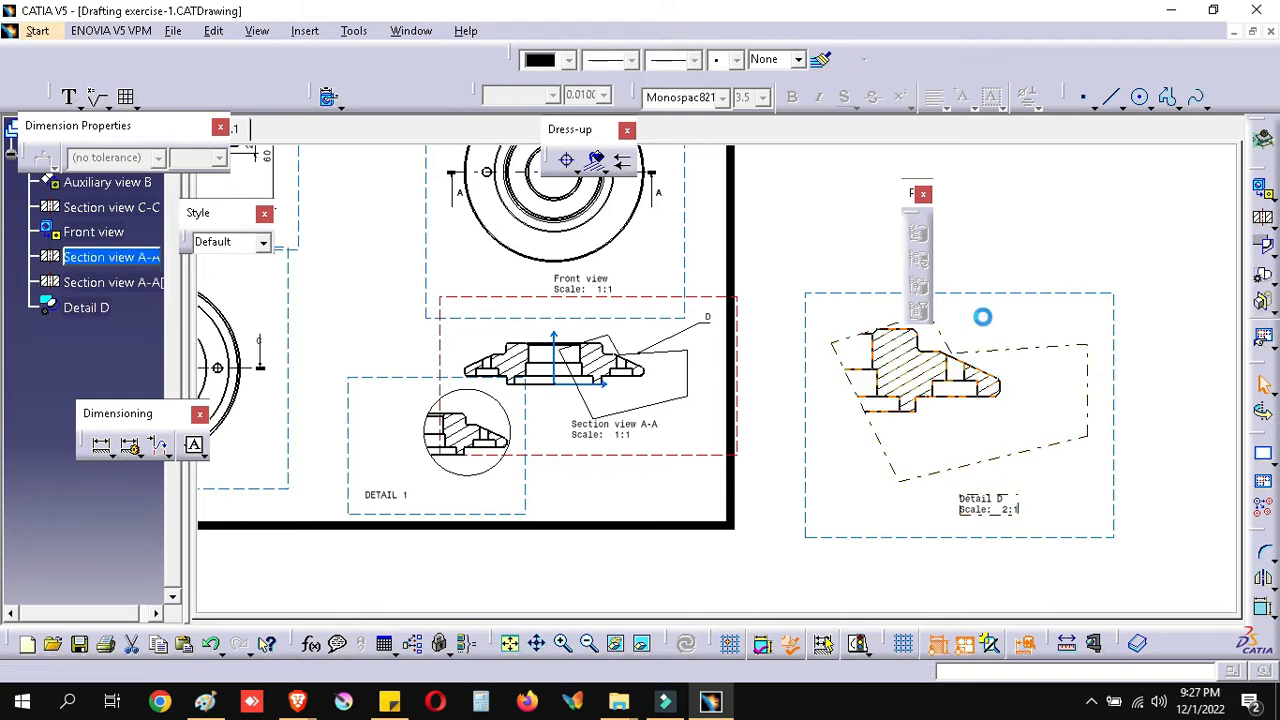
key("Delete")
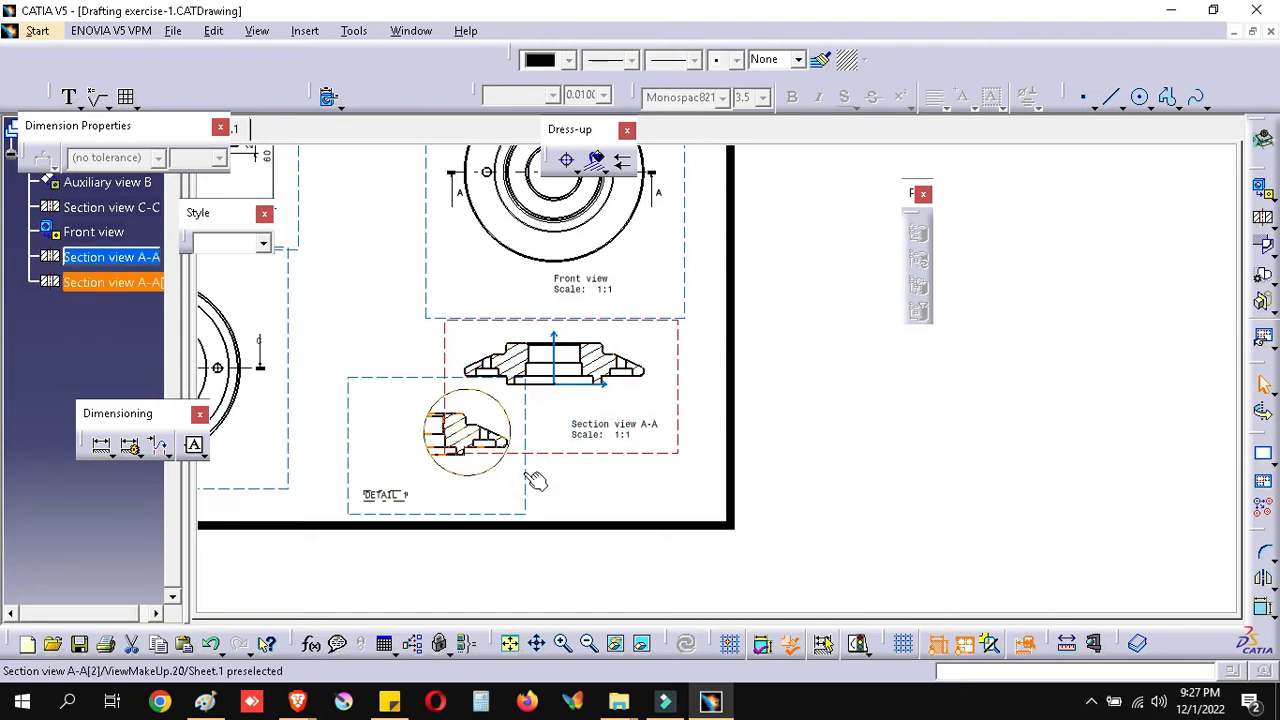
left_click(524, 472)
key("Delete")
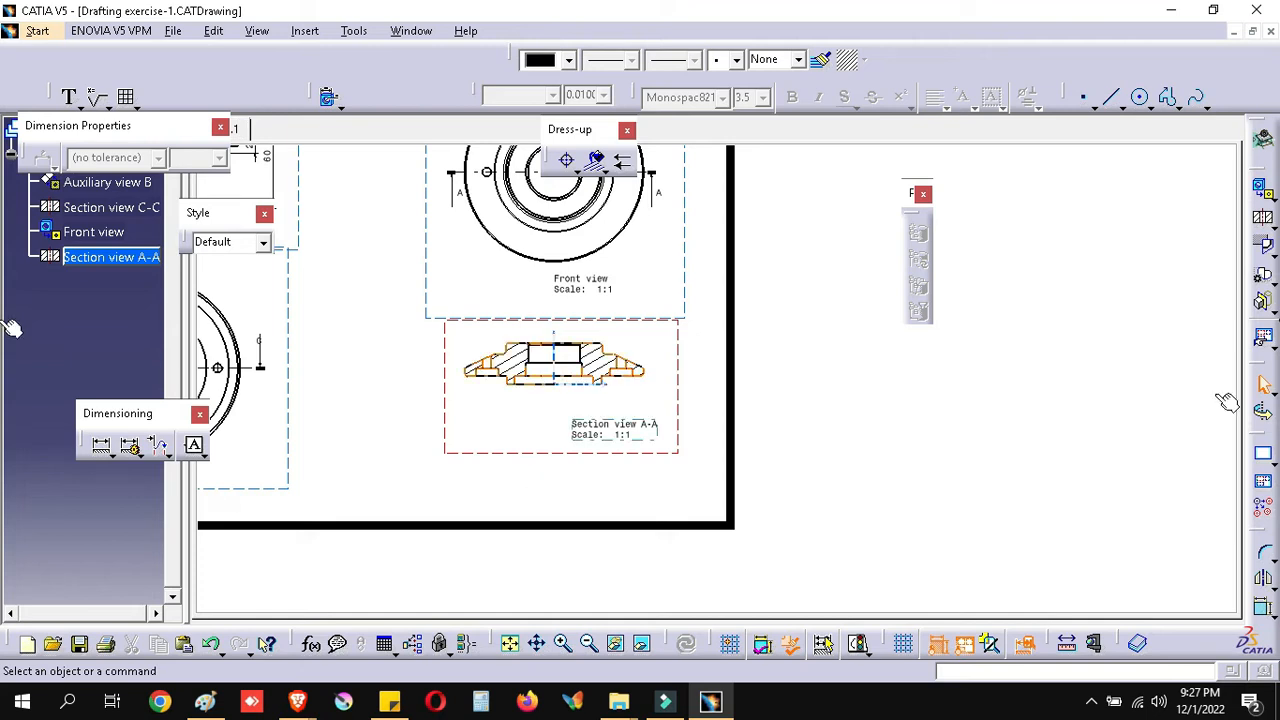
Step: Create a 2:1 Quick Detail View with a circular callout around the right end of section A-A, placed below and left of the section
left_click(1274, 254)
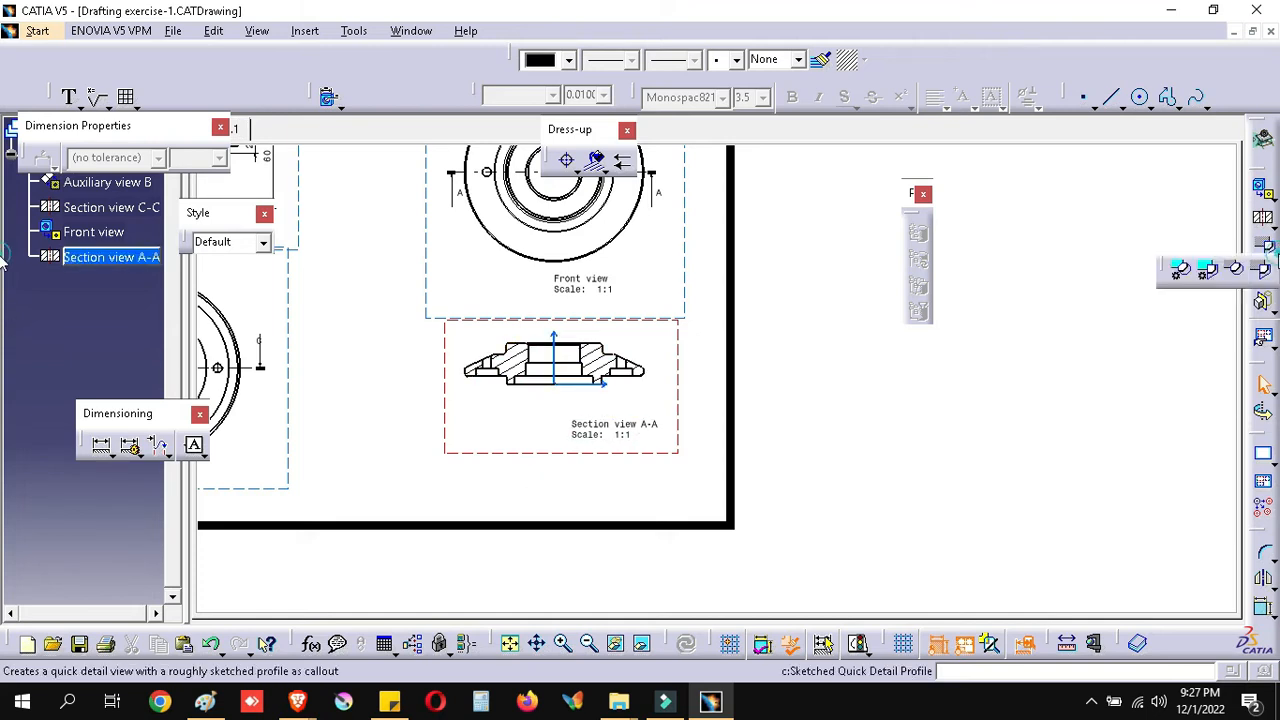
left_click(1236, 270)
middle_click_drag(450, 395, 472, 356, "ctrl")
middle_click_drag(477, 357, 707, 388)
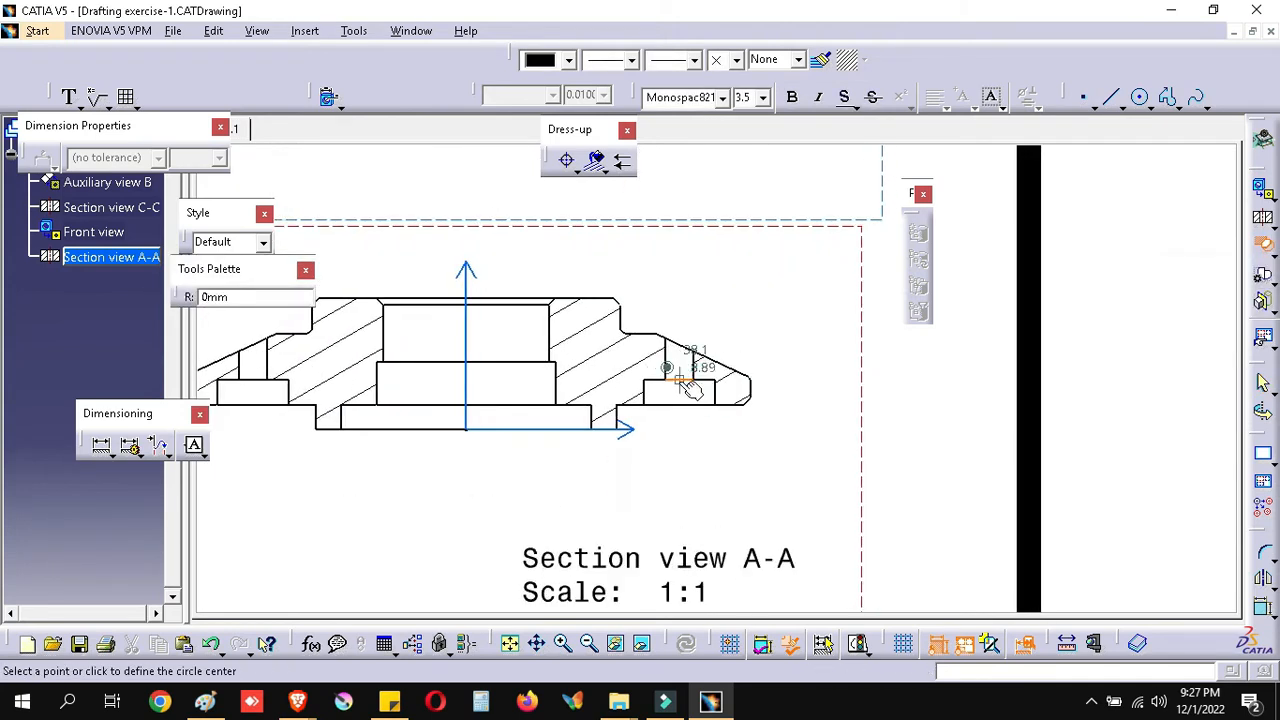
left_click(680, 380)
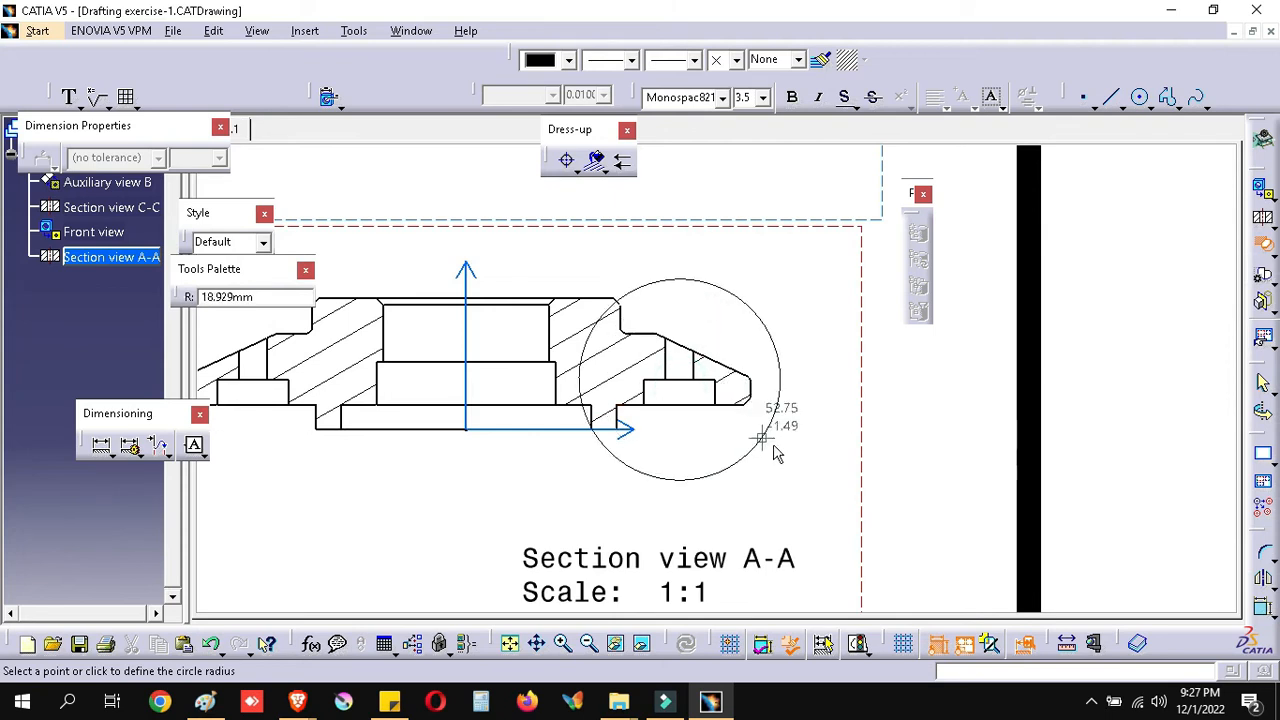
left_click(808, 481)
mouse_move(846, 466)
middle_mouse_down("ctrl")
mouse_move(914, 523)
mouse_move(905, 372)
middle_mouse_up("ctrl")
left_click(617, 424)
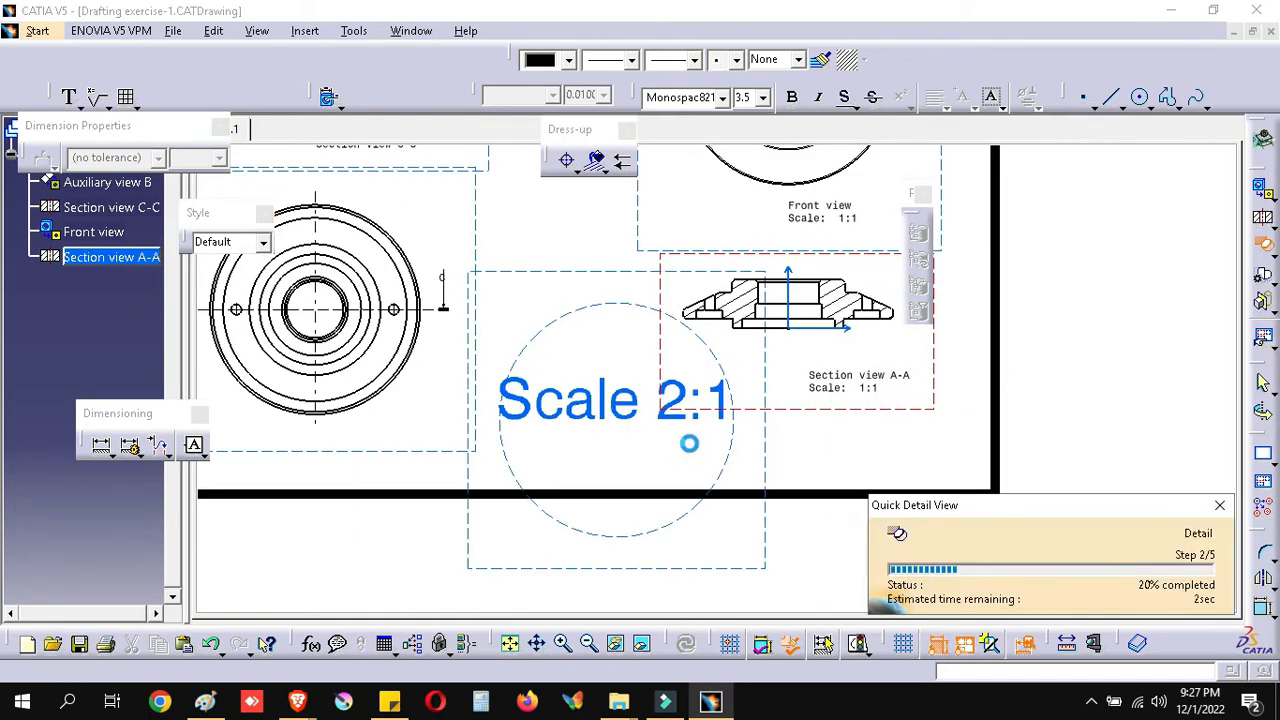
middle_click_drag(808, 453, 654, 495)
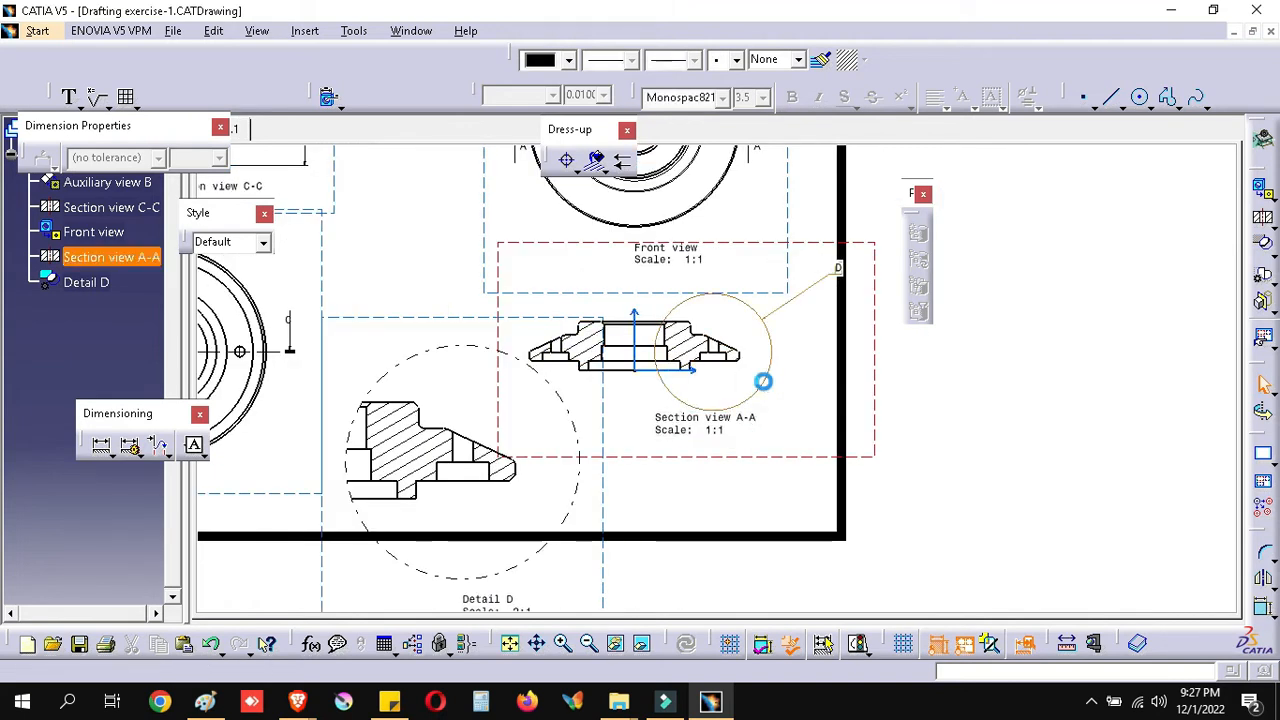
Step: Edit the detail callout's profile on section view A-A and replace it with a slightly smaller circle around the right end
double_click(764, 383)
mouse_move(843, 352)
middle_mouse_down()
mouse_move(861, 319)
mouse_move(889, 366)
middle_mouse_up()
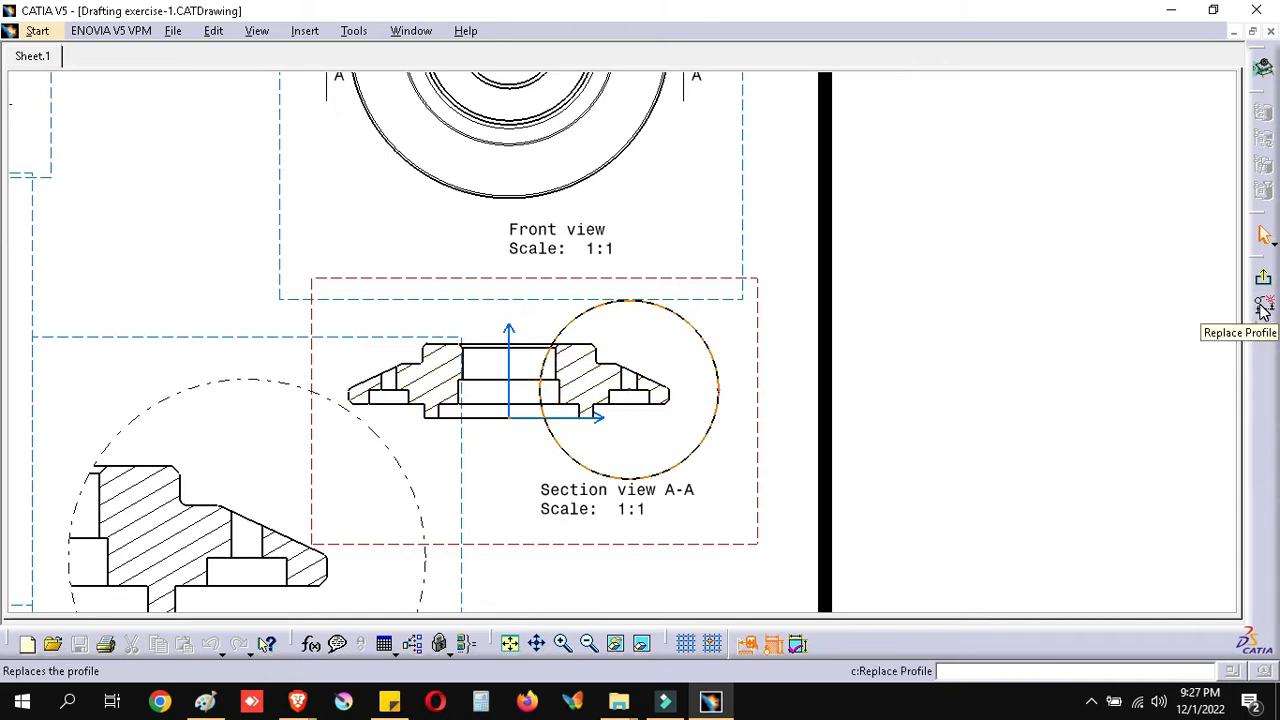
left_click(1262, 310)
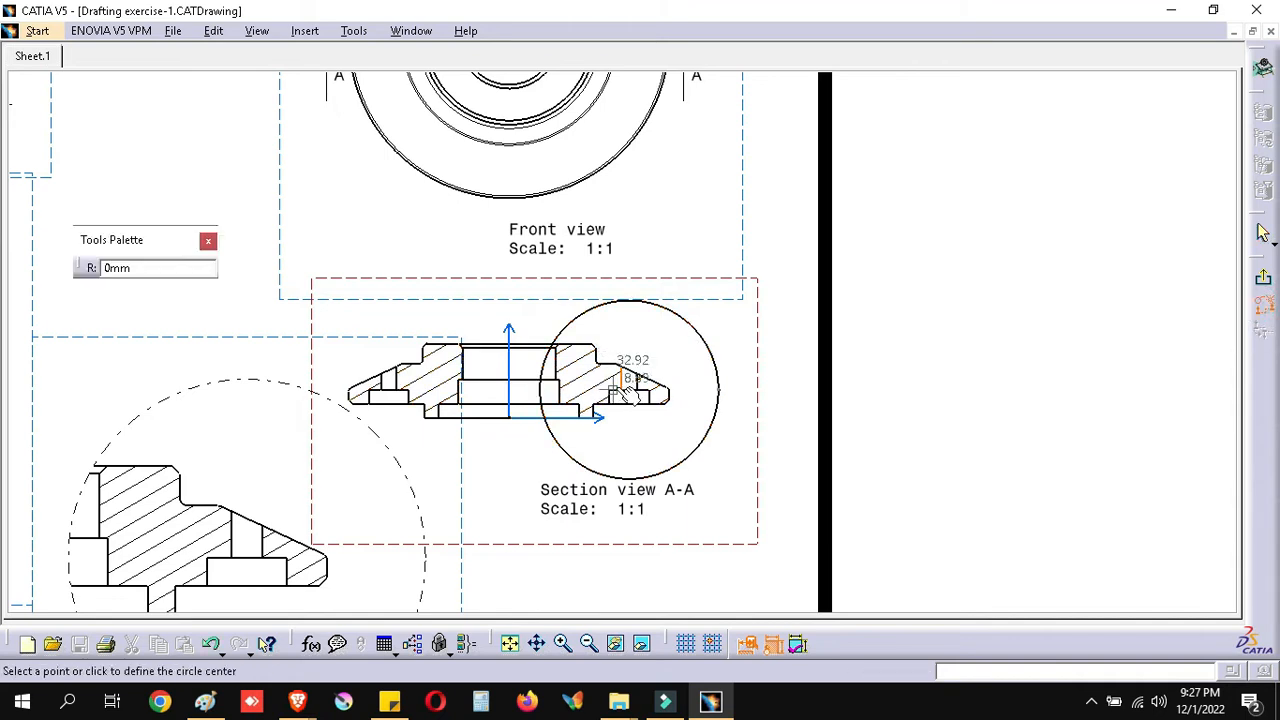
left_click(613, 388)
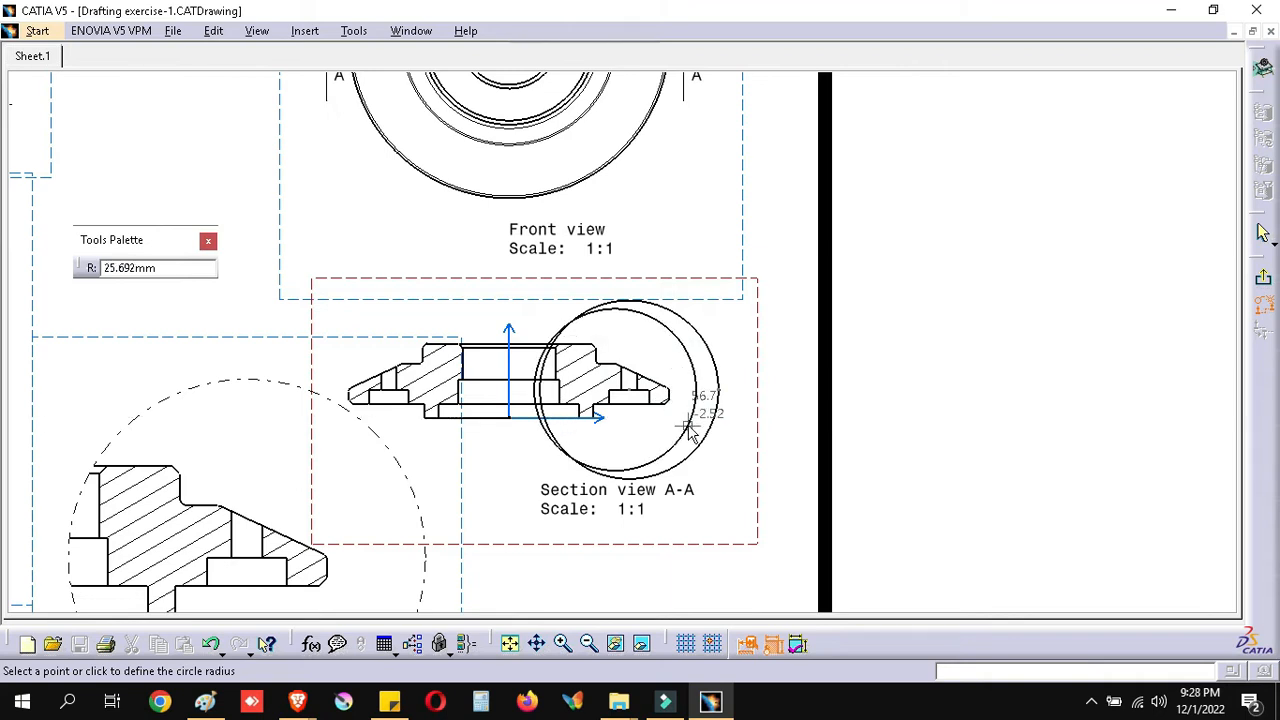
left_click(684, 423)
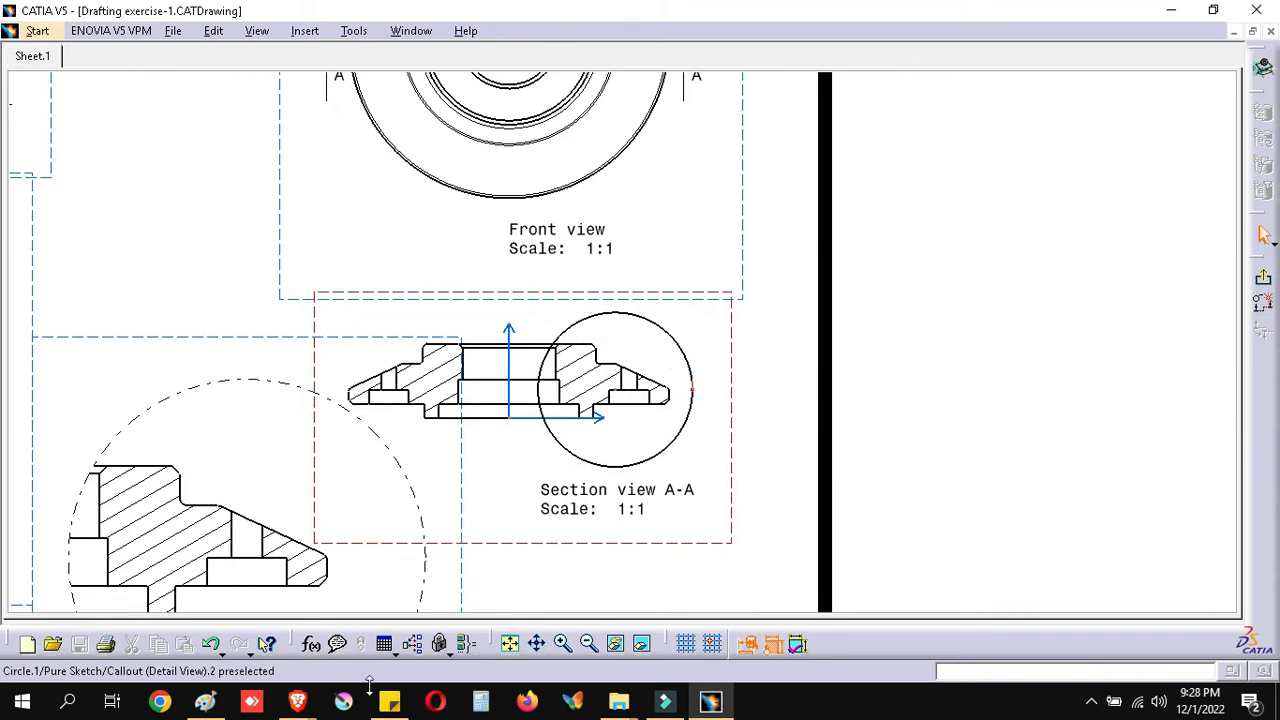
Step: Compare with the reference drawing and replace the callout profile again with a circle of about 24 mm radius around the section's right end
double_click(857, 25)
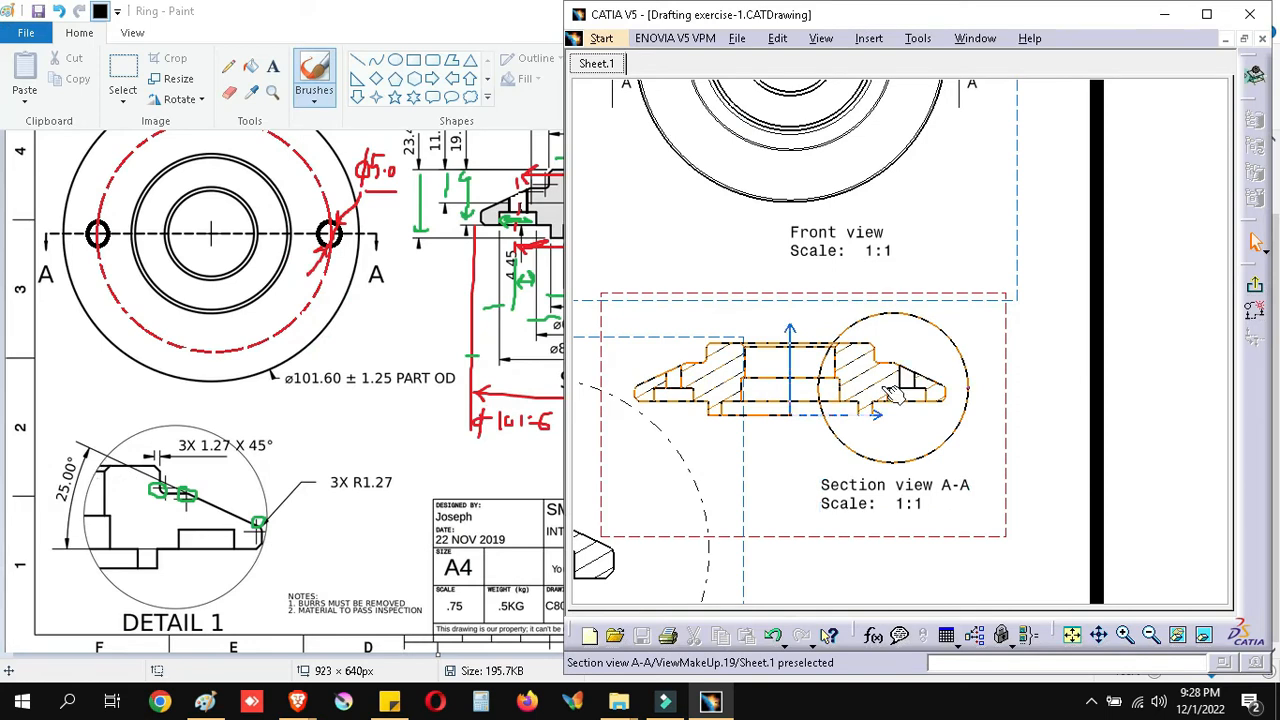
left_click(1254, 310)
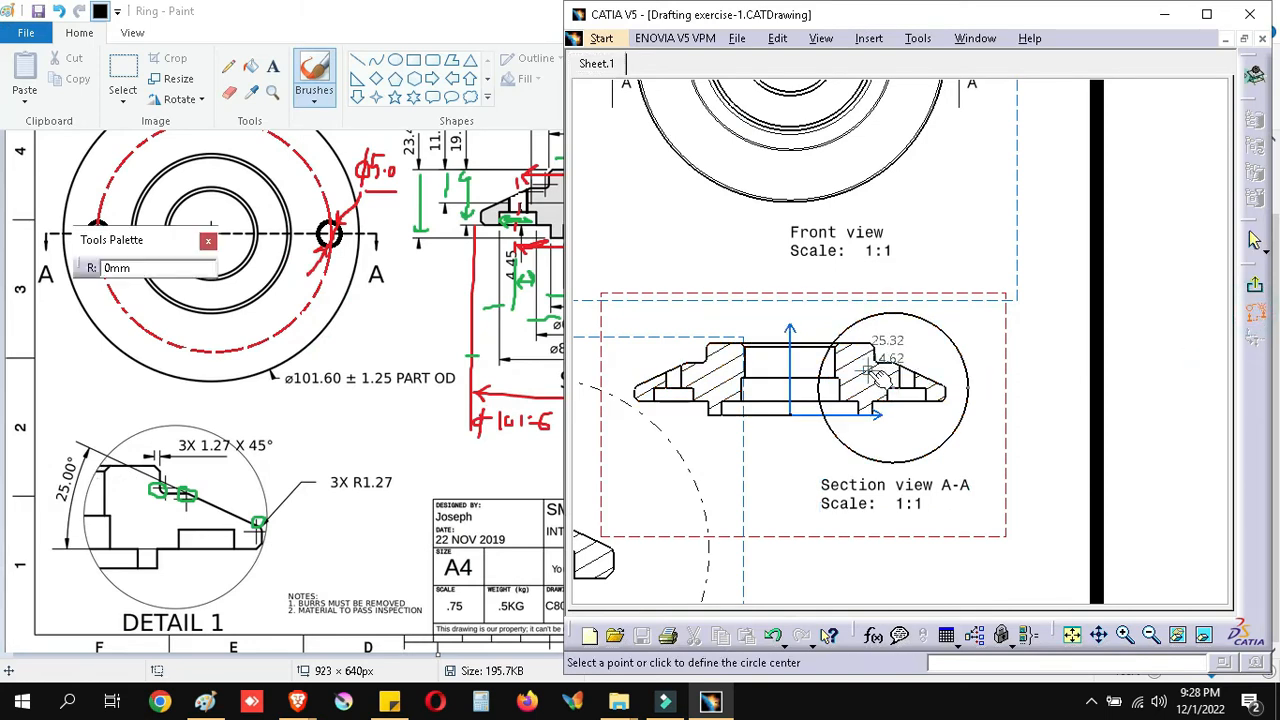
left_click(886, 389)
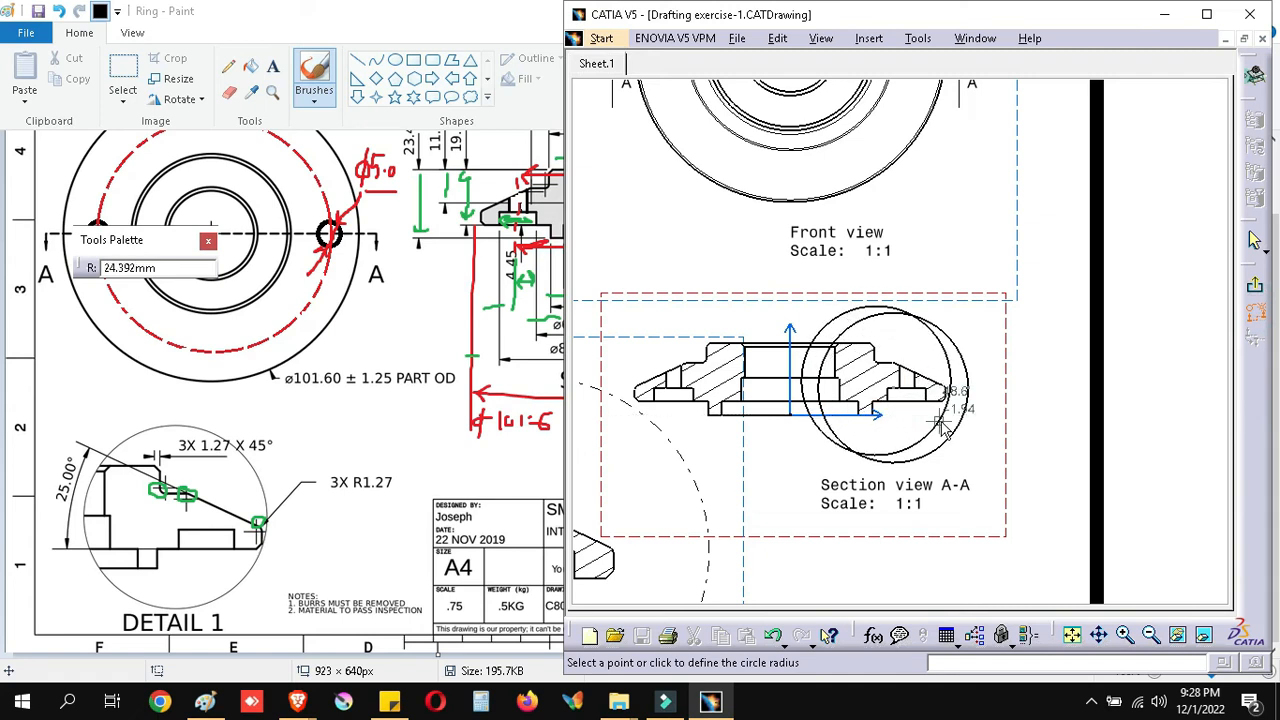
left_click(941, 419)
middle_click_drag(1068, 433, 1014, 425)
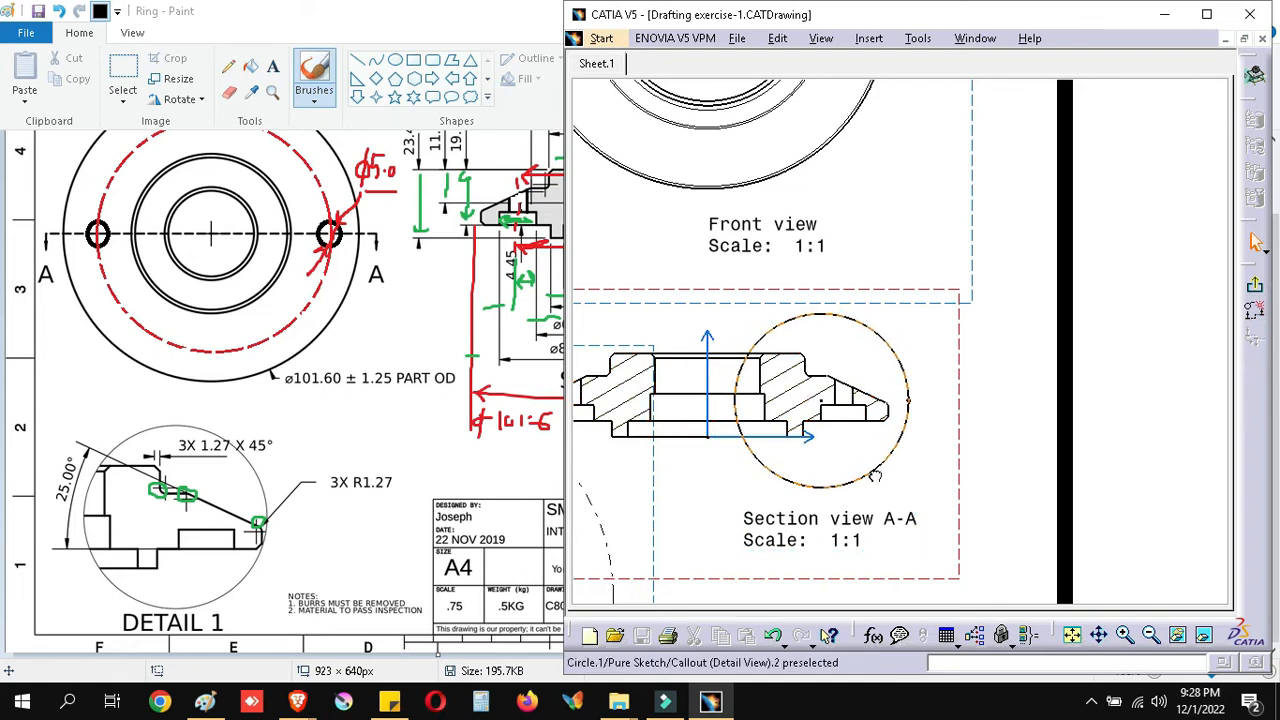
Step: Shrink the callout circle, shift it inward to just enclose the section's outer right end, and end the profile edition
left_click(914, 403)
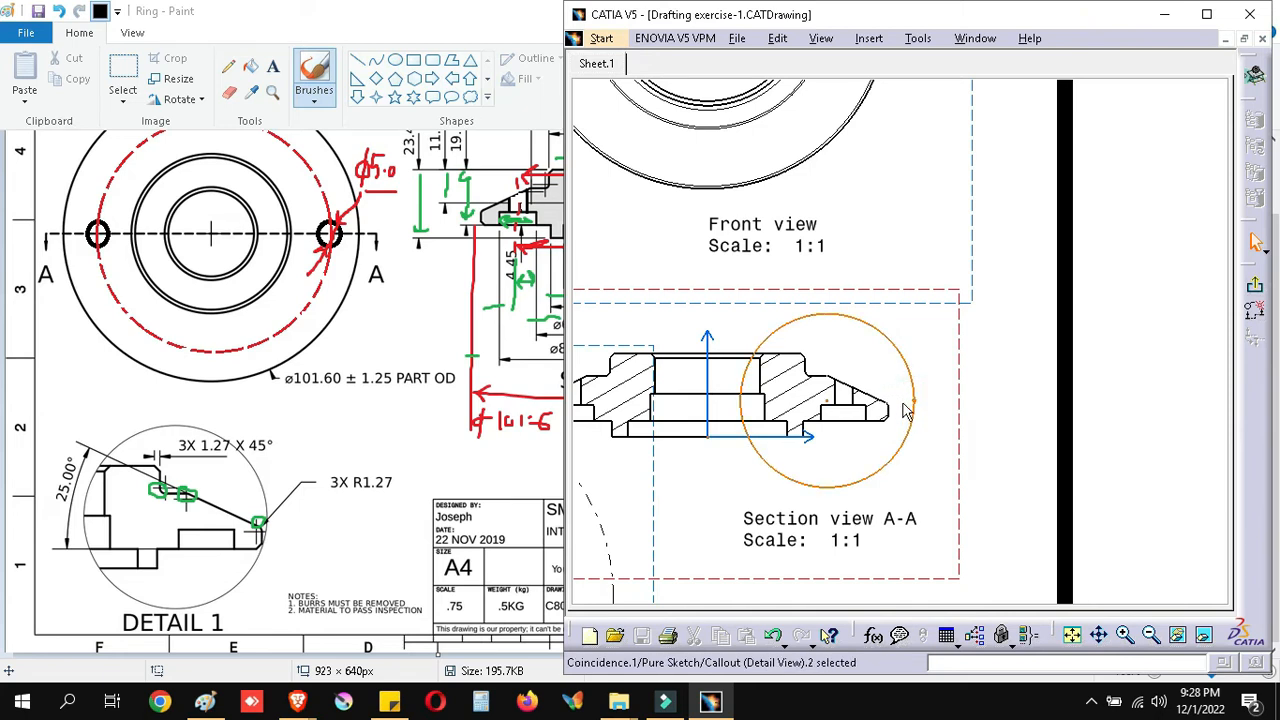
mouse_move(916, 407)
left_mouse_down()
mouse_move(894, 406)
mouse_move(906, 405)
left_mouse_up()
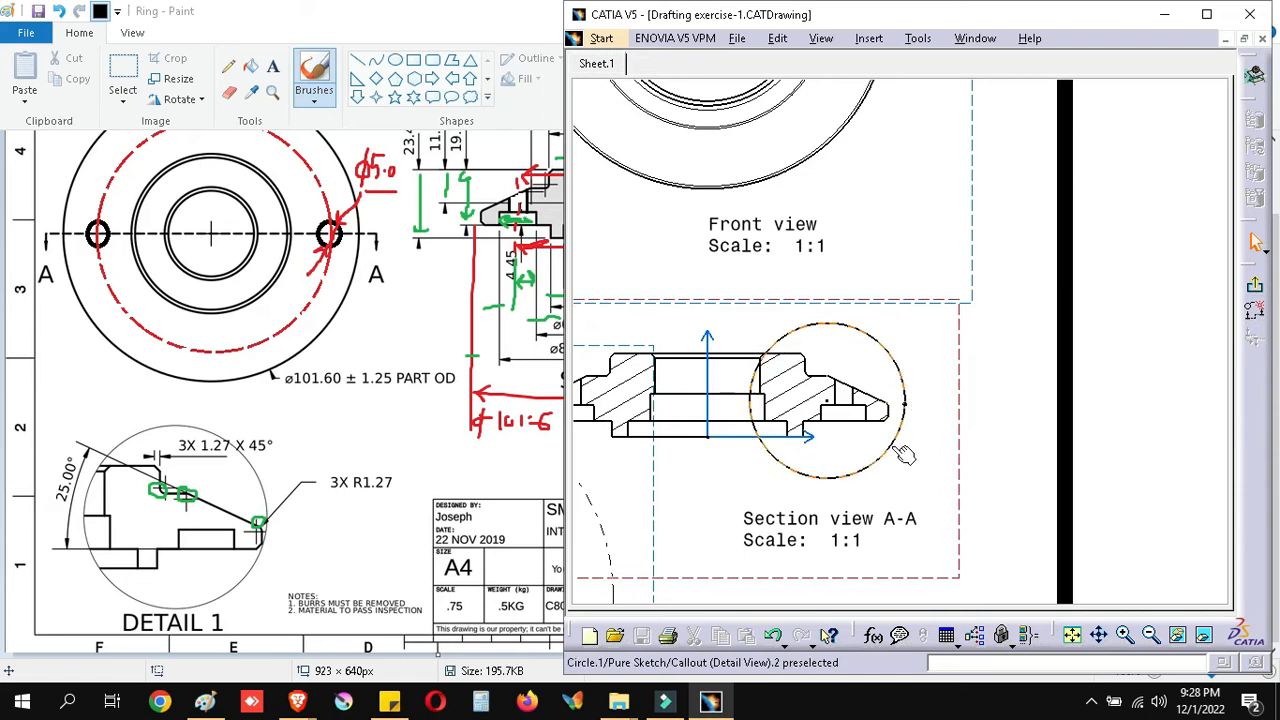
left_click_drag(894, 446, 886, 445)
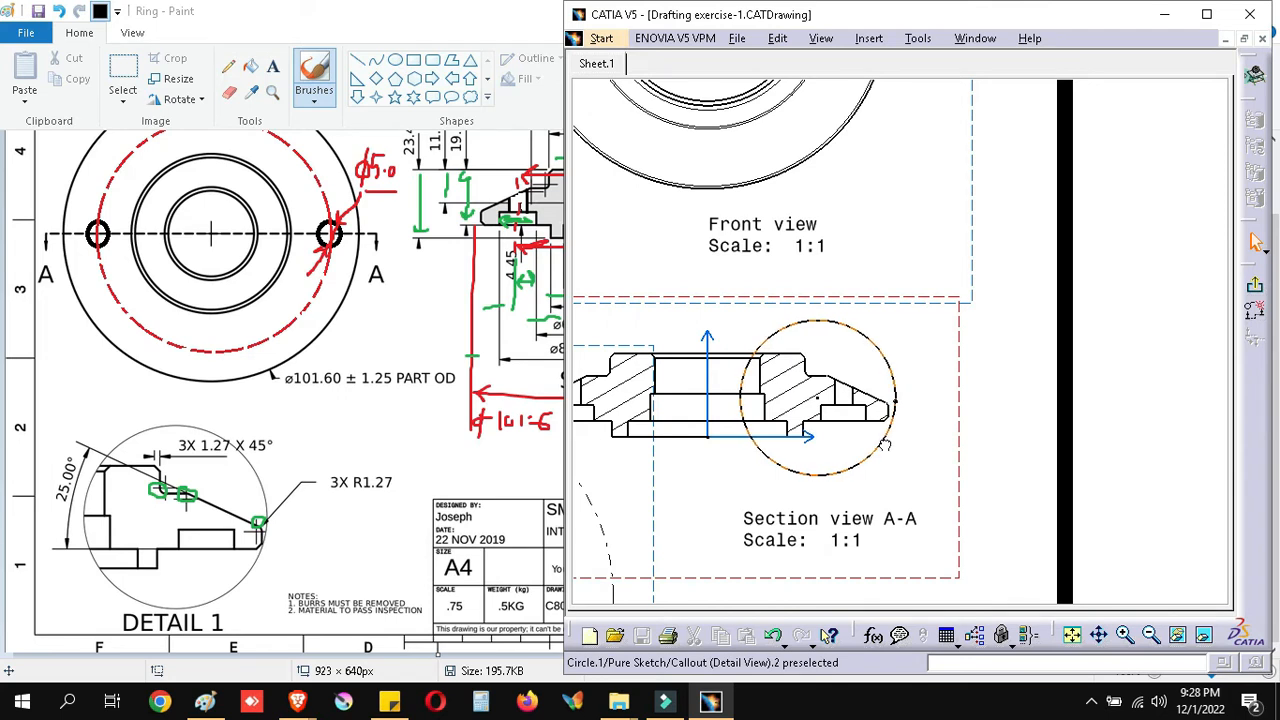
left_click(1153, 390)
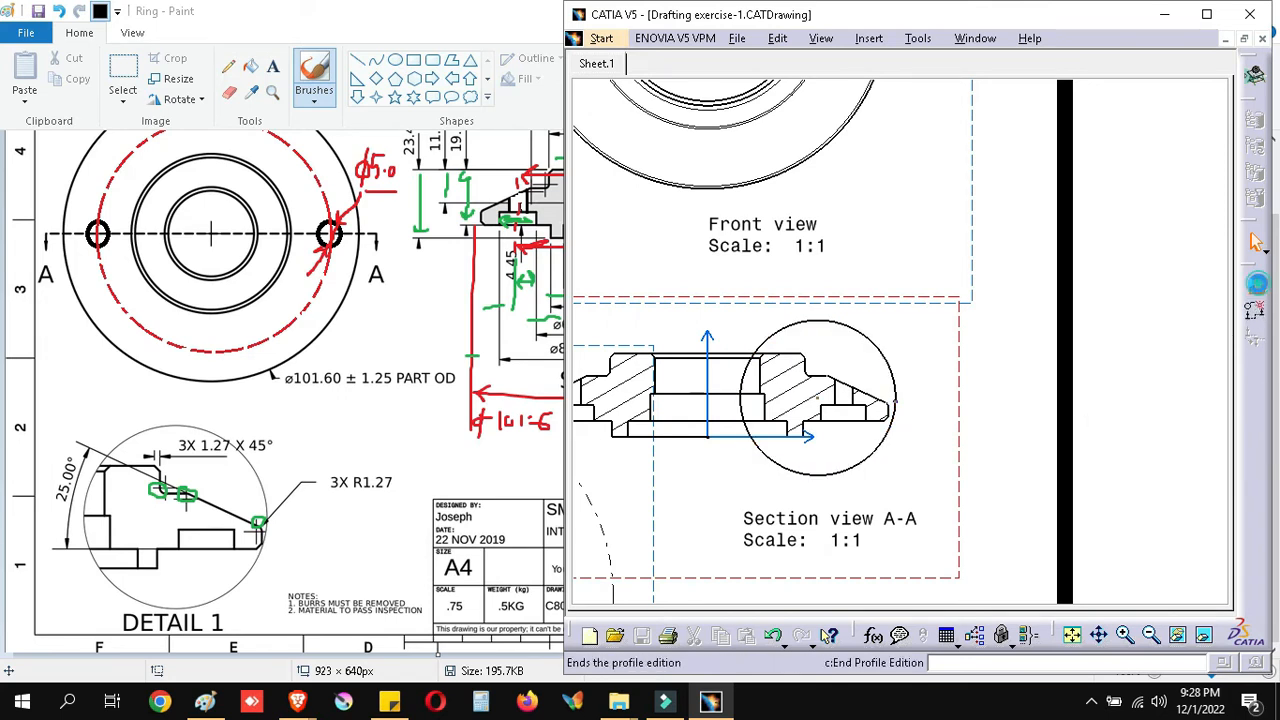
left_click(1258, 289)
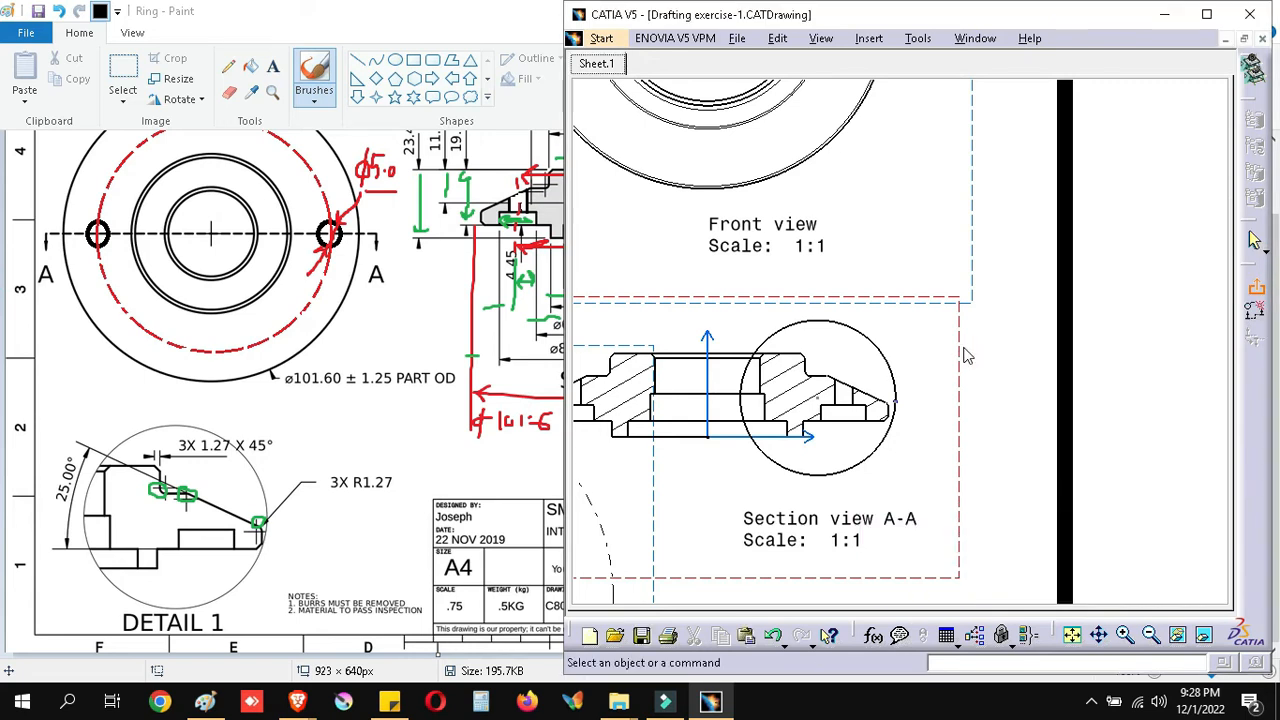
middle_click_drag(954, 410, 1001, 391)
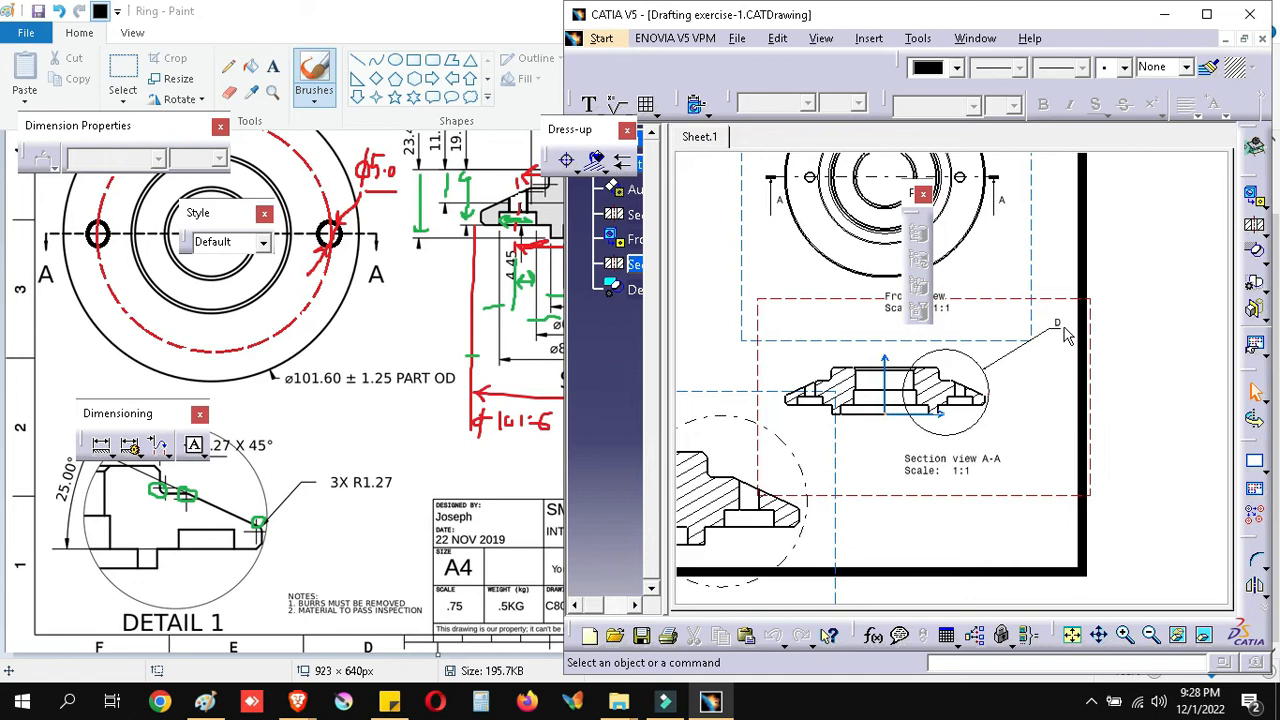
Step: Set the detail view's circular border to the continuous line type 1
middle_click_drag(767, 540, 974, 506)
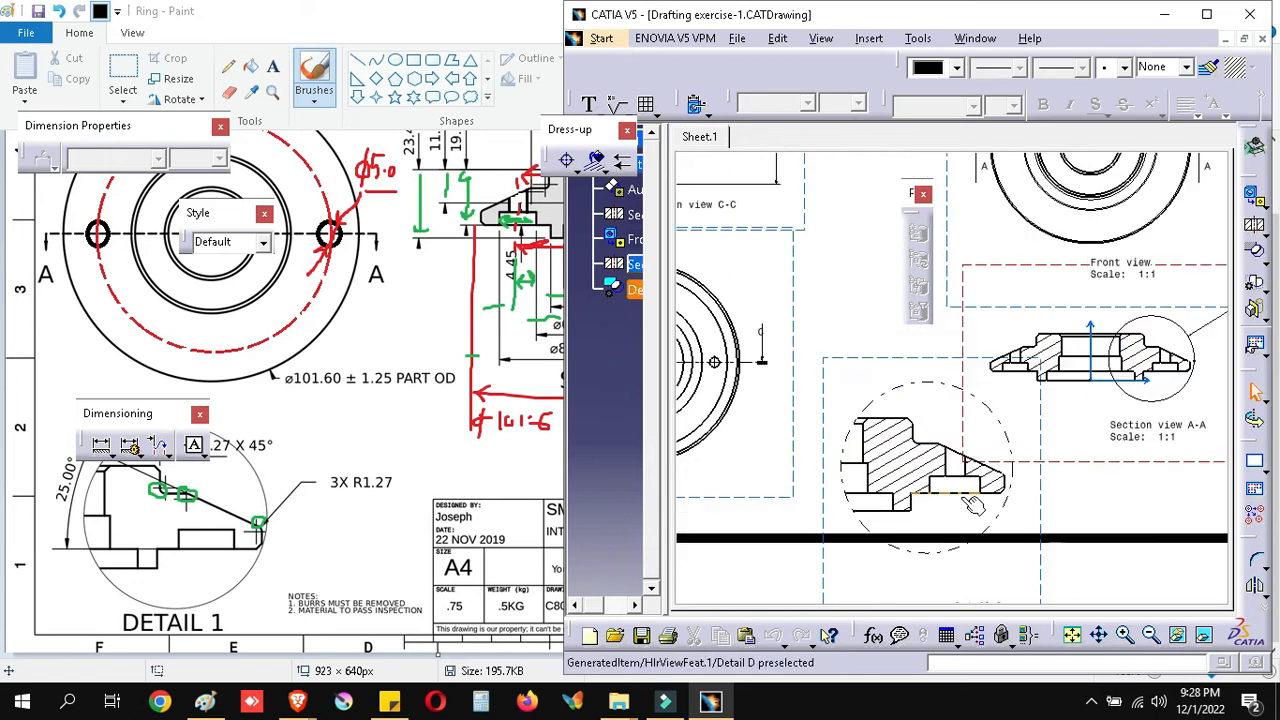
middle_click_drag(914, 460, 858, 458)
left_click(932, 408)
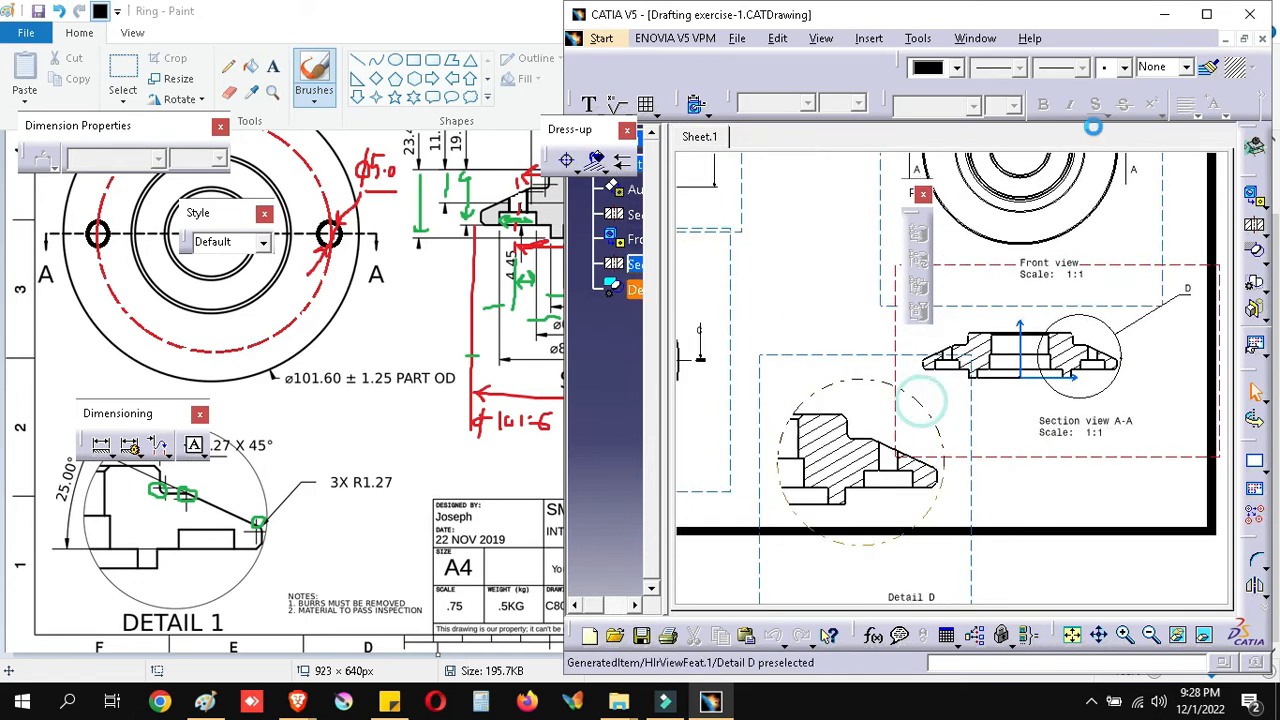
left_click(1081, 67)
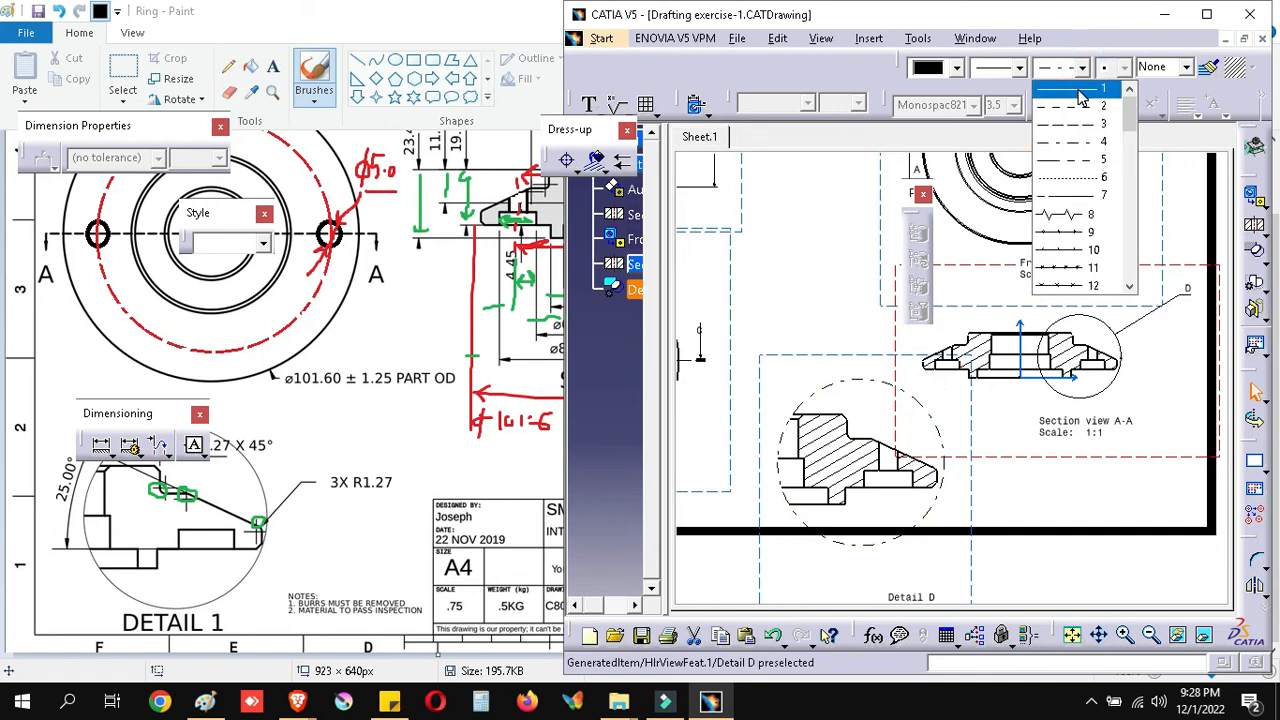
left_click(1070, 88)
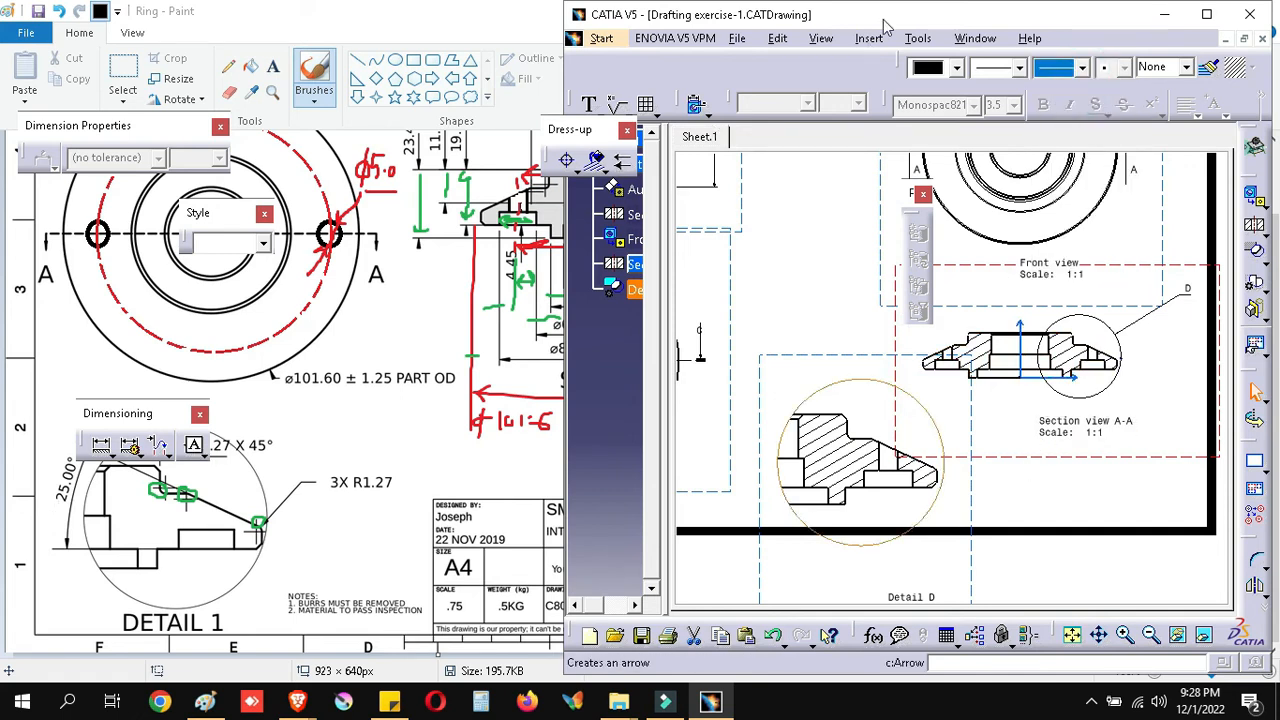
Step: Move callout label D on section view A-A close to the upper right of the callout circle
middle_click_drag(1105, 345, 876, 395)
mouse_move(1014, 305)
middle_mouse_down()
mouse_move(991, 371)
mouse_move(1000, 323)
middle_mouse_up()
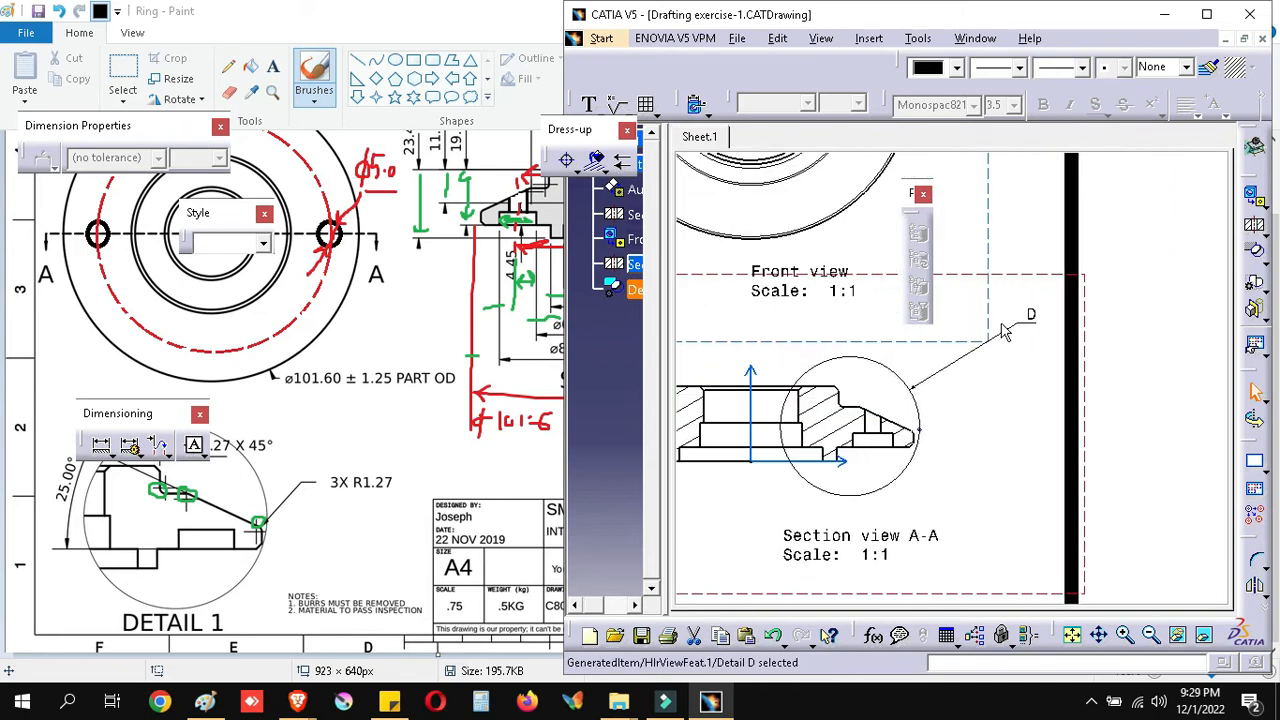
left_click(1022, 322)
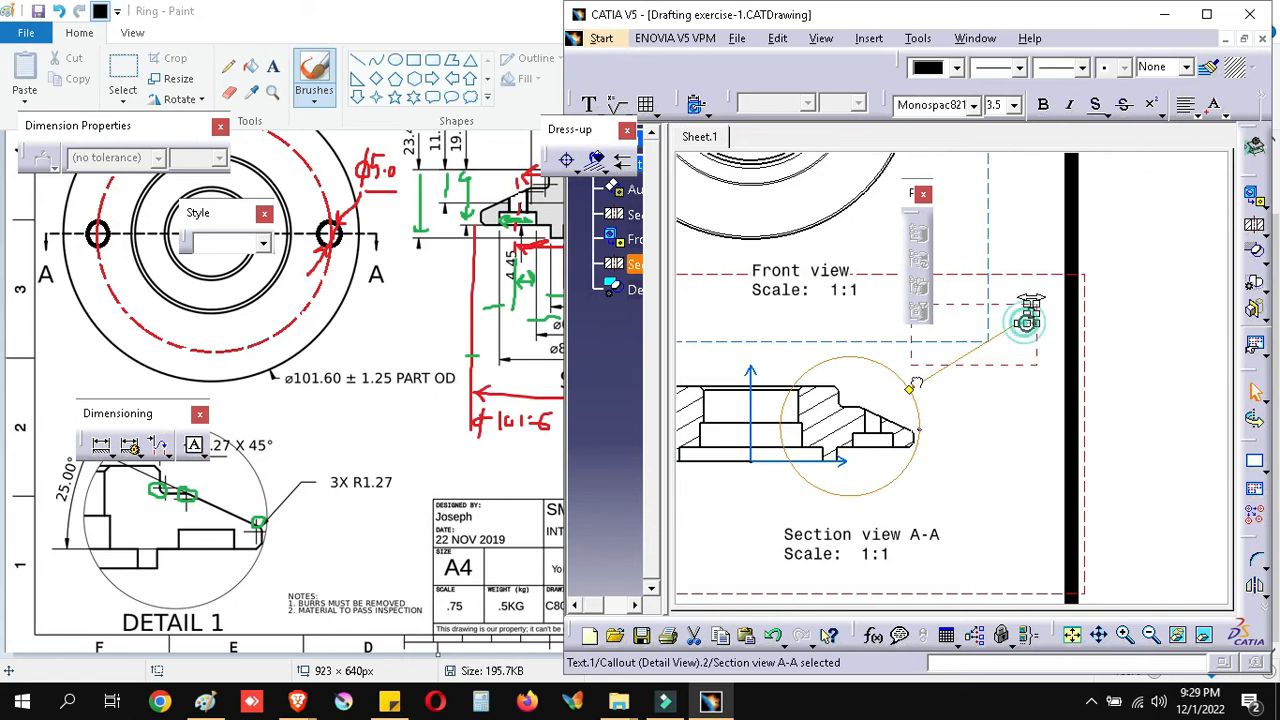
left_click_drag(1021, 320, 905, 362)
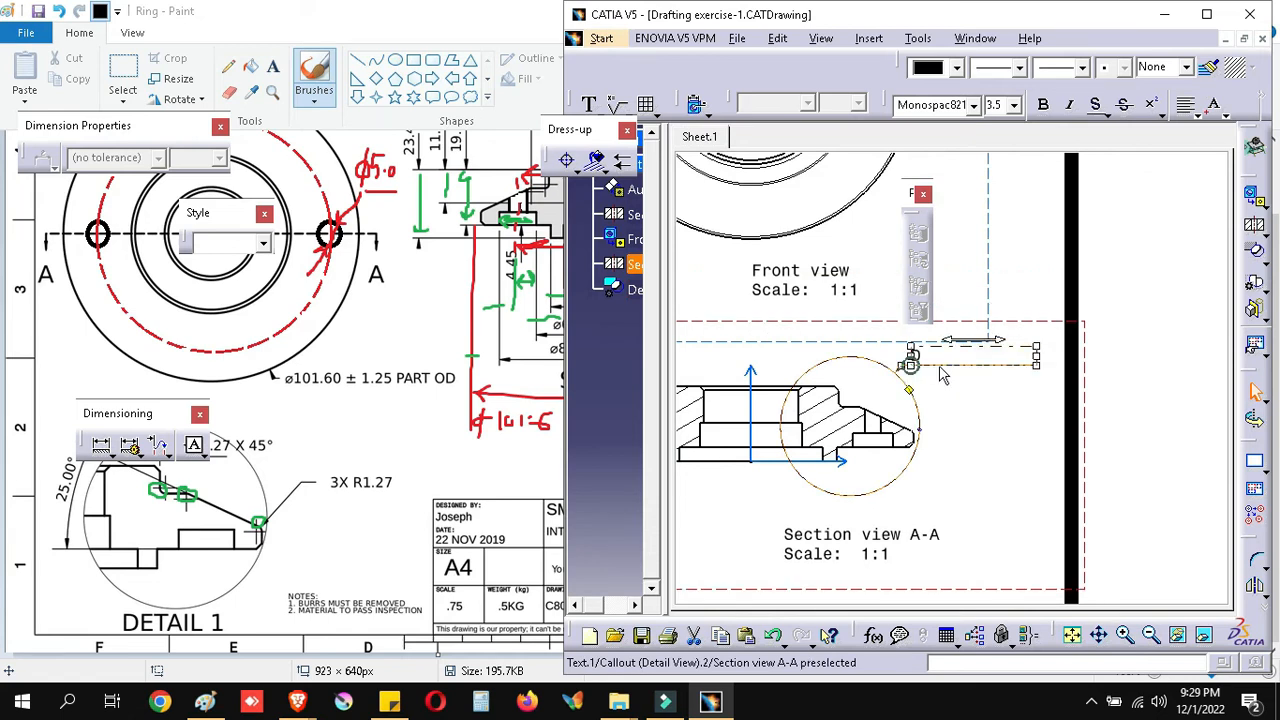
left_click(1101, 417)
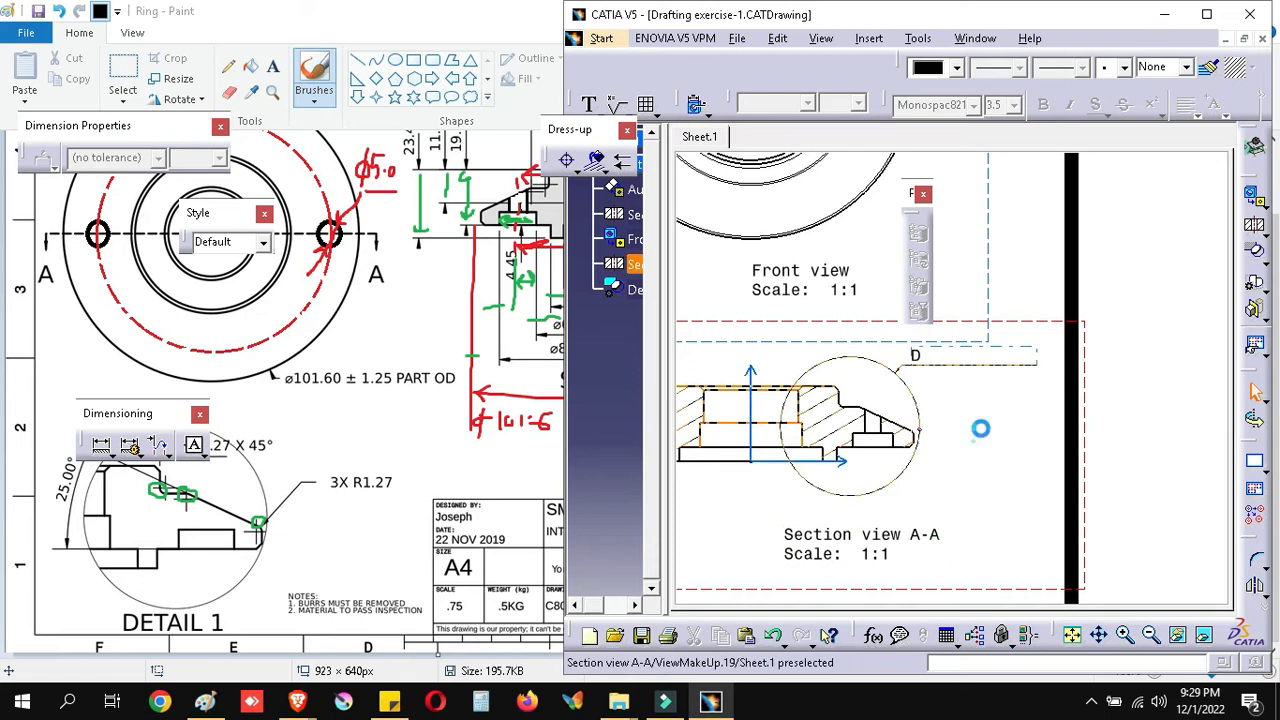
left_click(1009, 417)
middle_click_drag(1009, 417, 1009, 340)
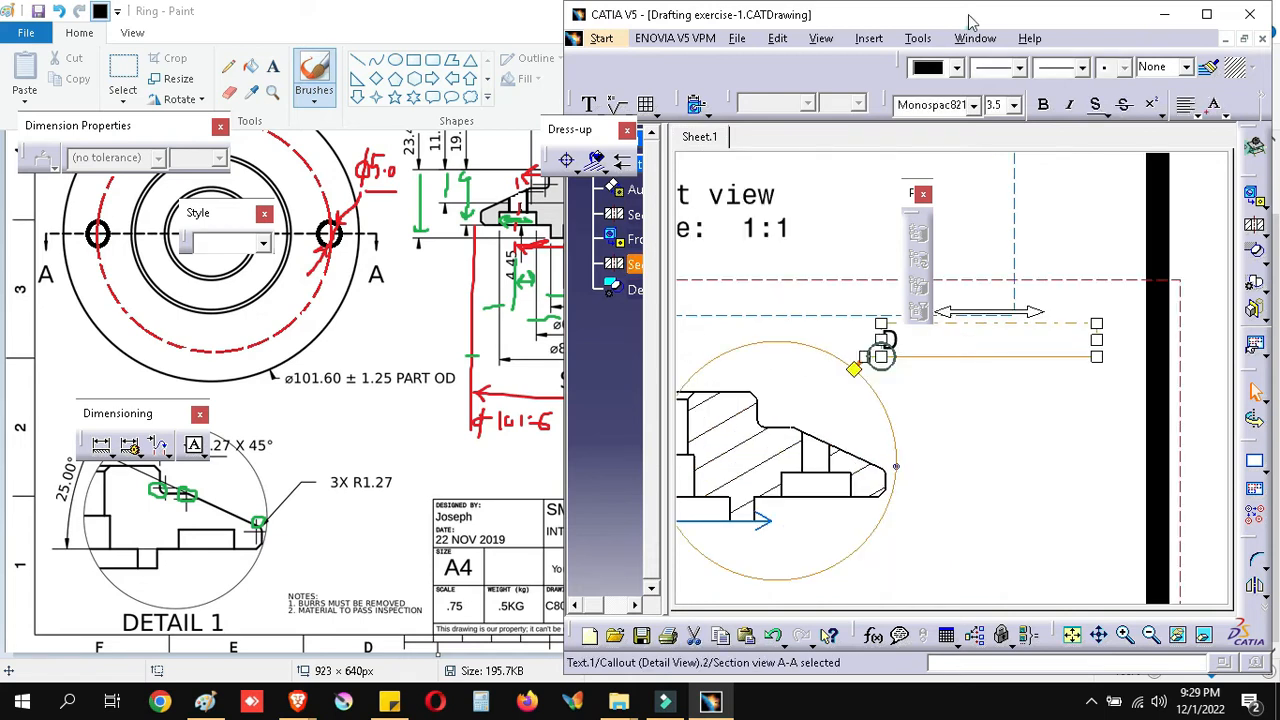
Step: Maximize the drawing window and select callout label D beside the detail circle
left_click(1207, 14)
left_click(711, 406)
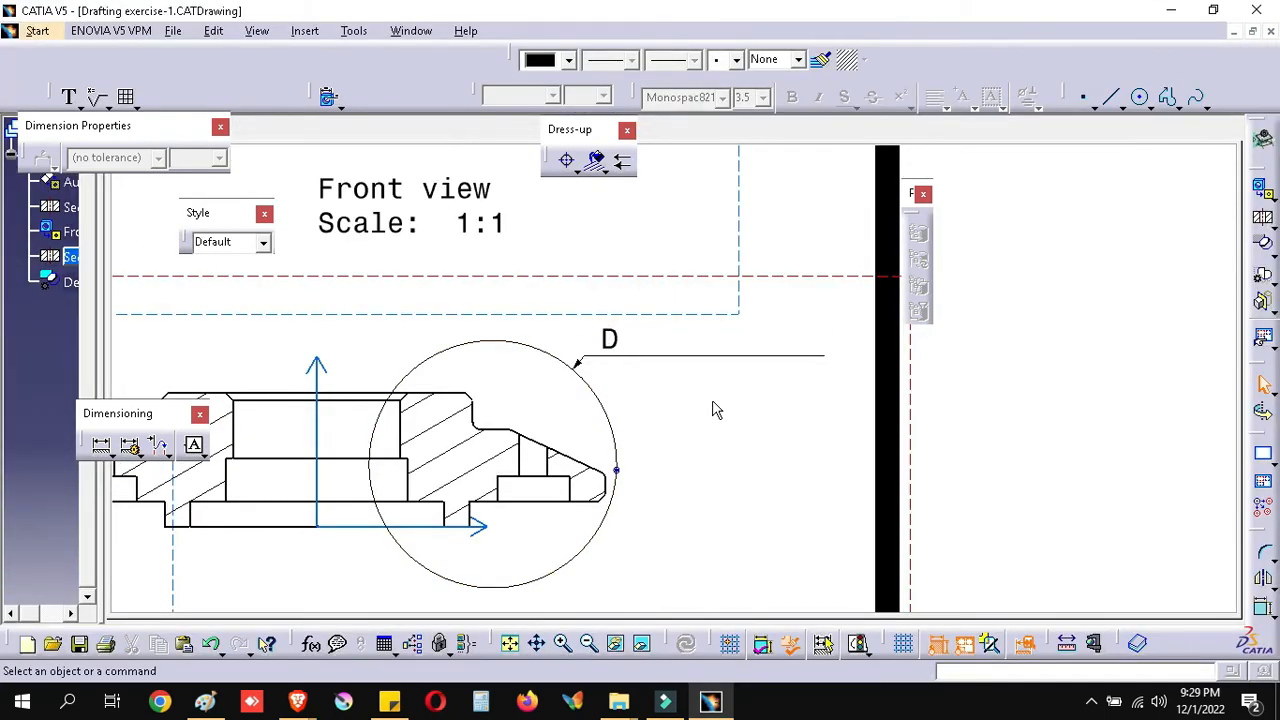
middle_click_drag(711, 406, 686, 491)
left_click(690, 444)
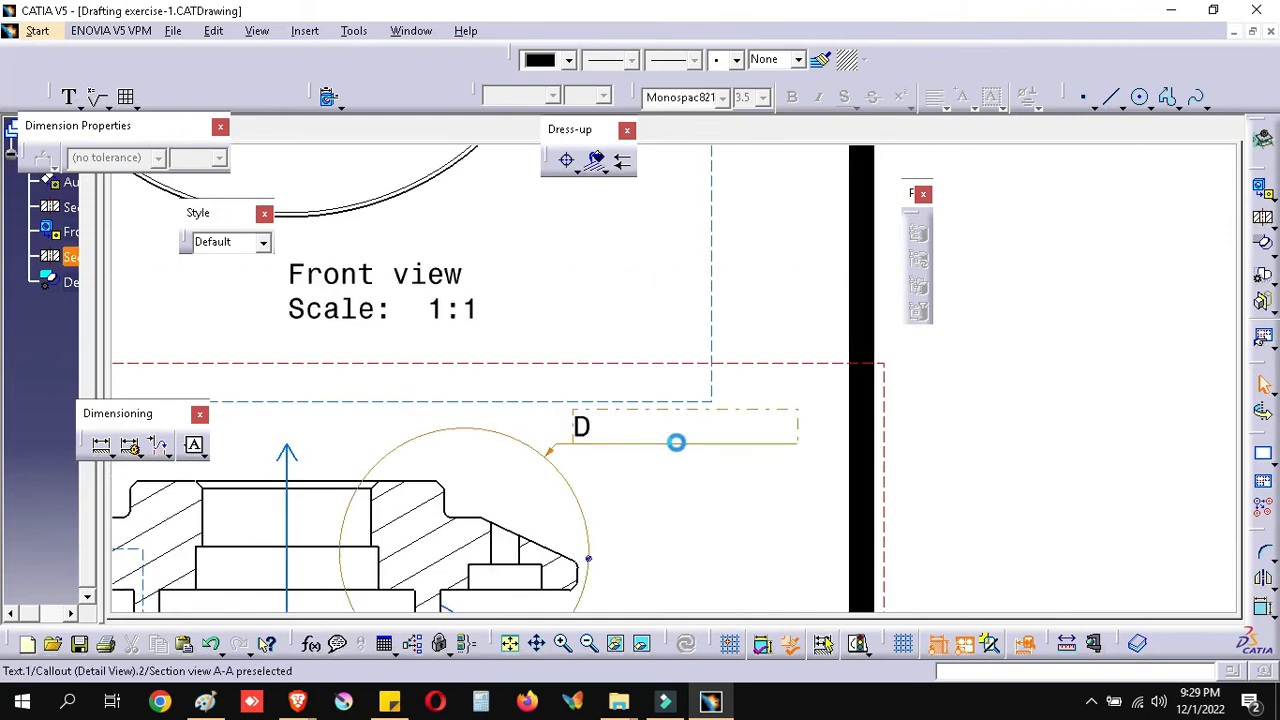
left_click(573, 444)
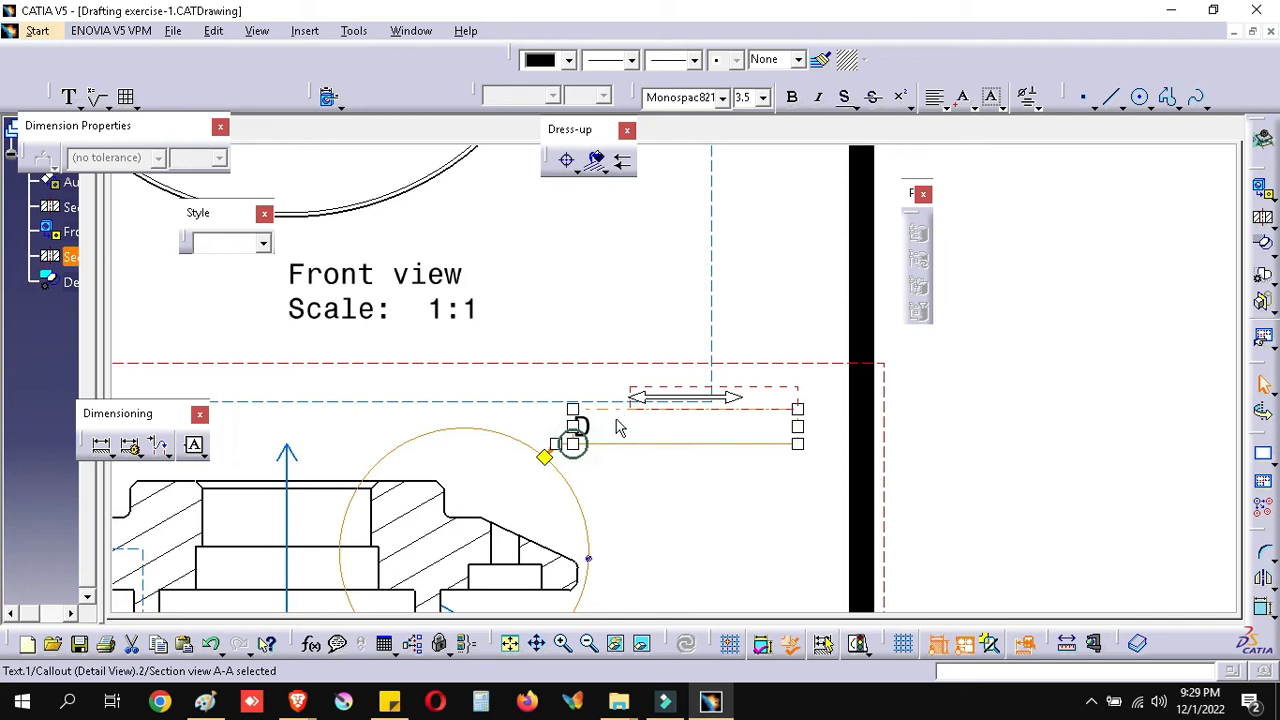
Step: Narrow the wide text frame of detail callout D on section view A-A, leaving its text unedited
left_click(710, 473)
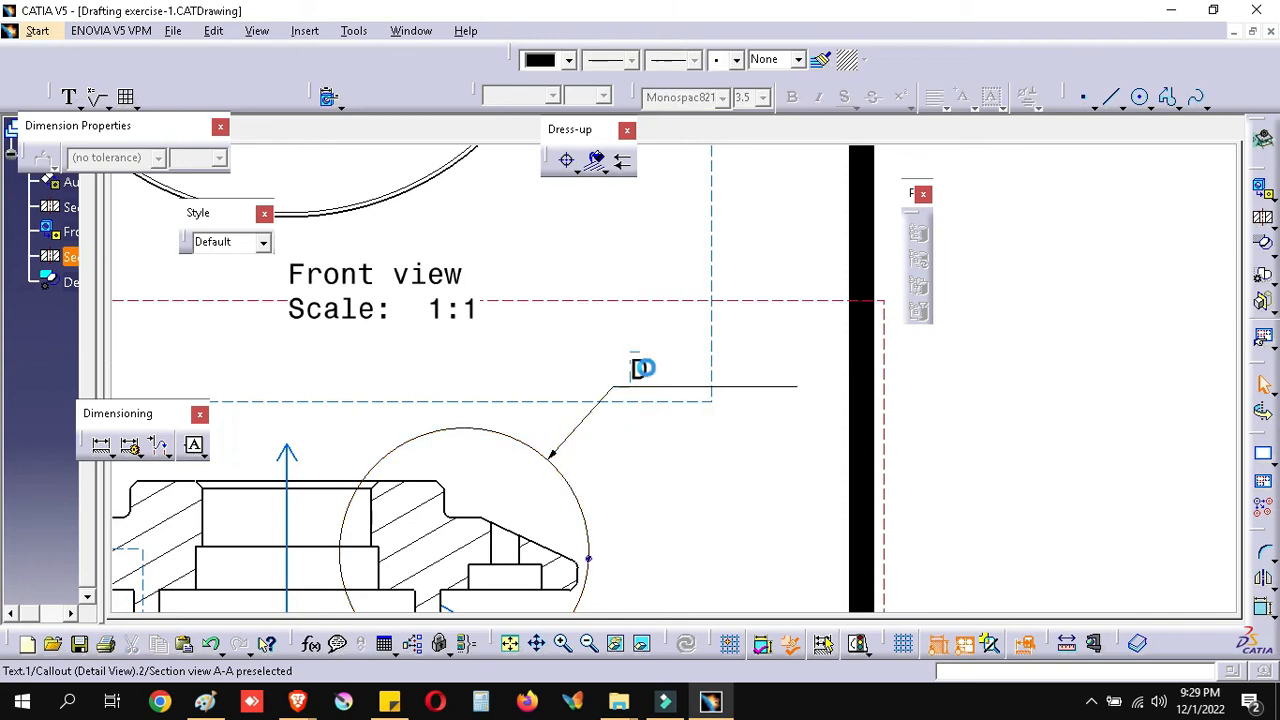
double_click(766, 380)
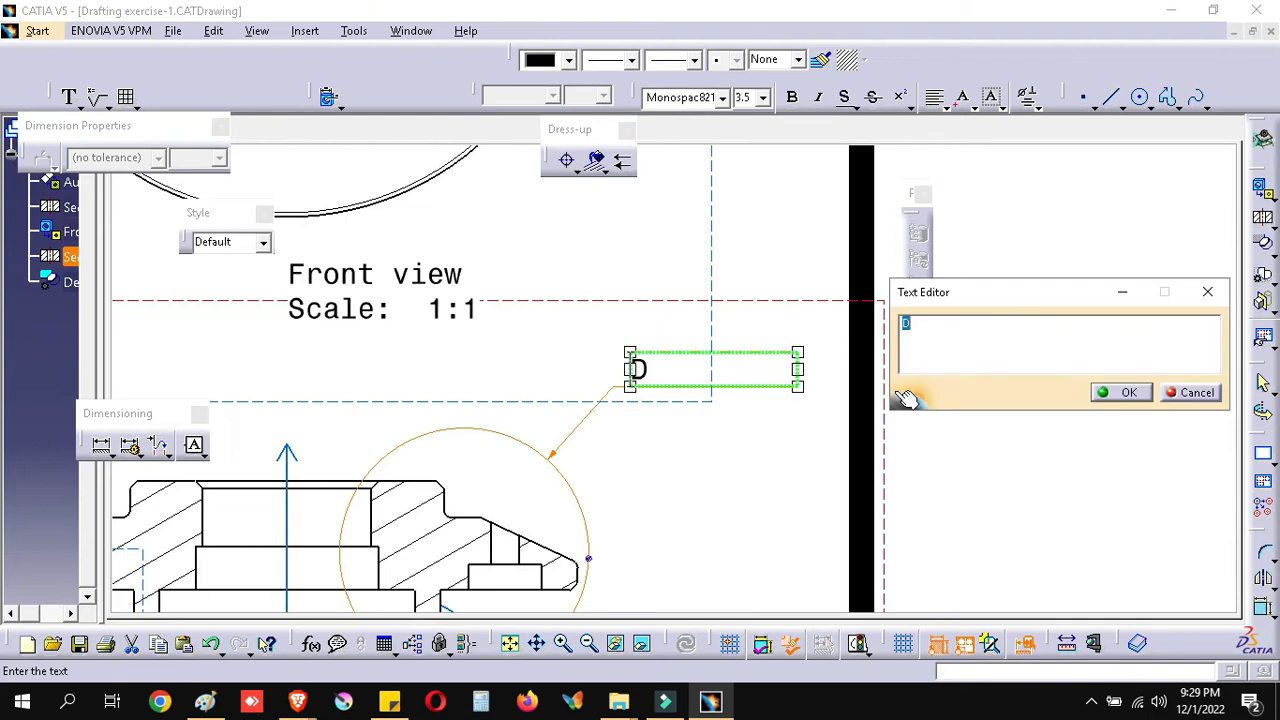
left_click(1199, 395)
left_click(798, 374)
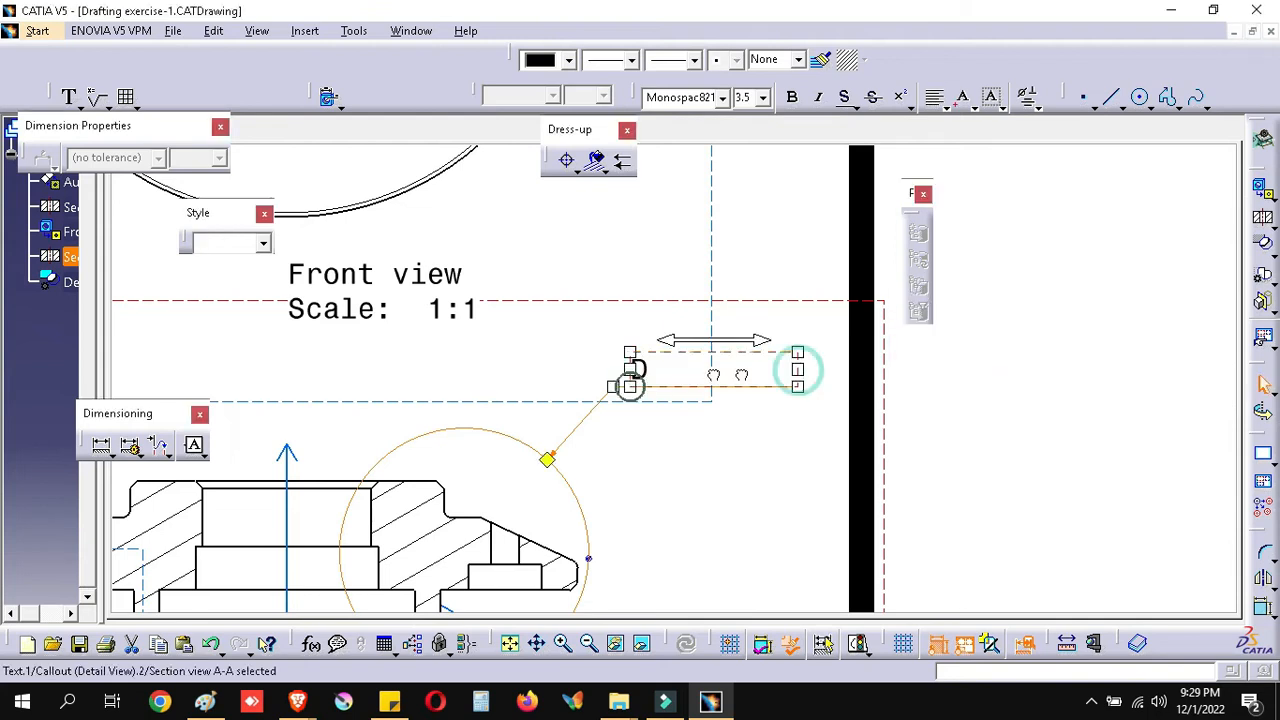
left_click_drag(662, 376, 661, 377)
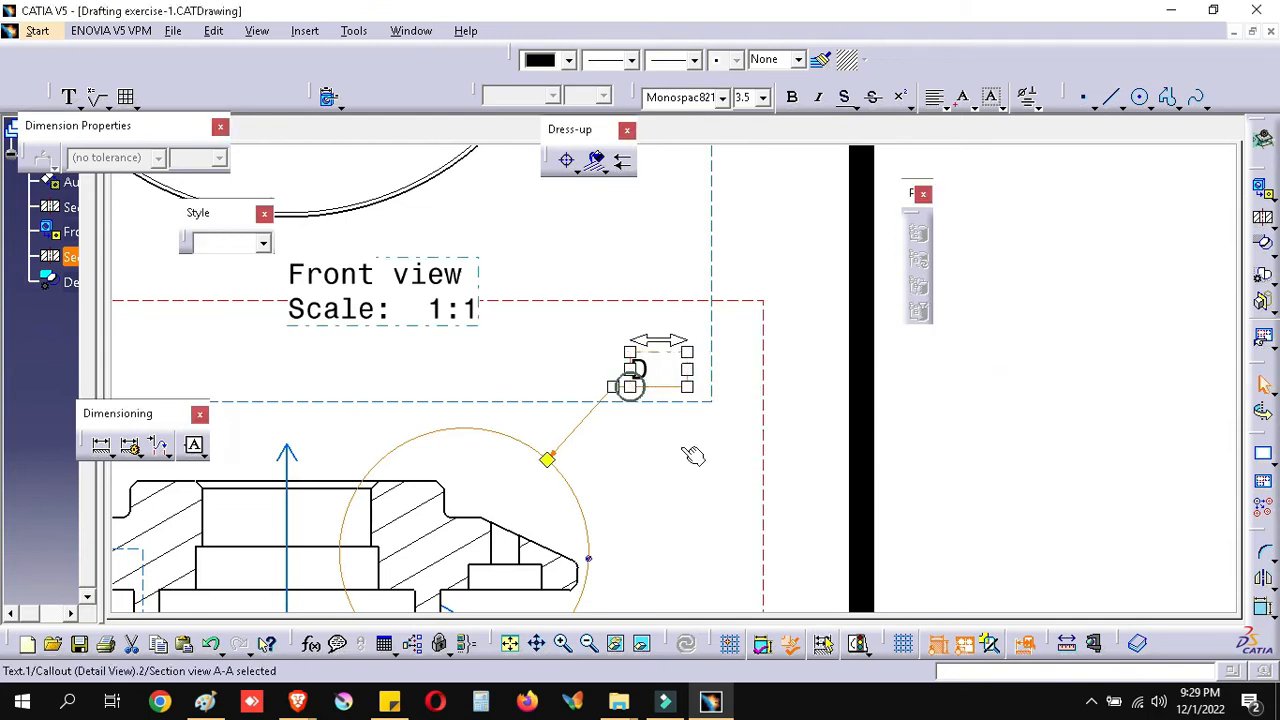
left_click(671, 457)
Step: Shrink the callout D text frame further until it closely fits the letter
left_click(662, 372)
left_click_drag(688, 370, 656, 377)
mouse_move(697, 457)
middle_mouse_down("ctrl")
mouse_move(748, 358)
mouse_move(703, 396)
mouse_move(712, 357)
mouse_move(742, 347)
middle_mouse_up("ctrl")
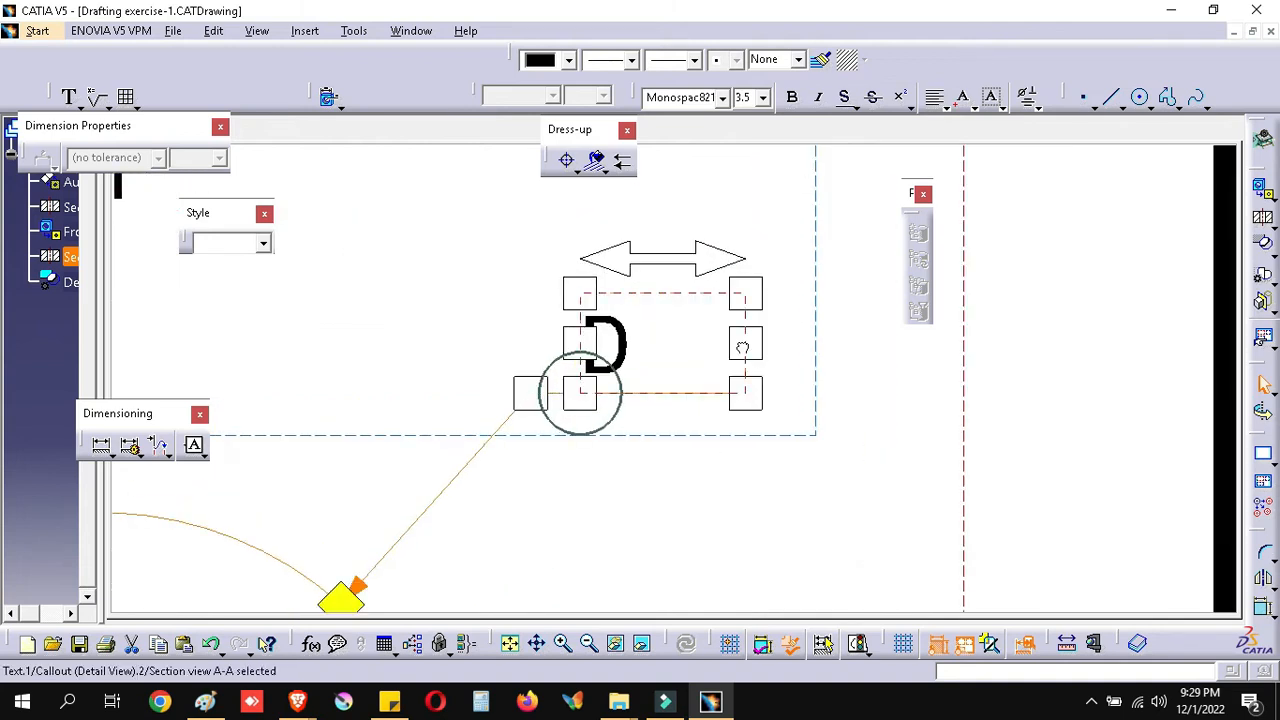
left_click_drag(687, 351, 662, 350)
left_click_drag(661, 350, 663, 349)
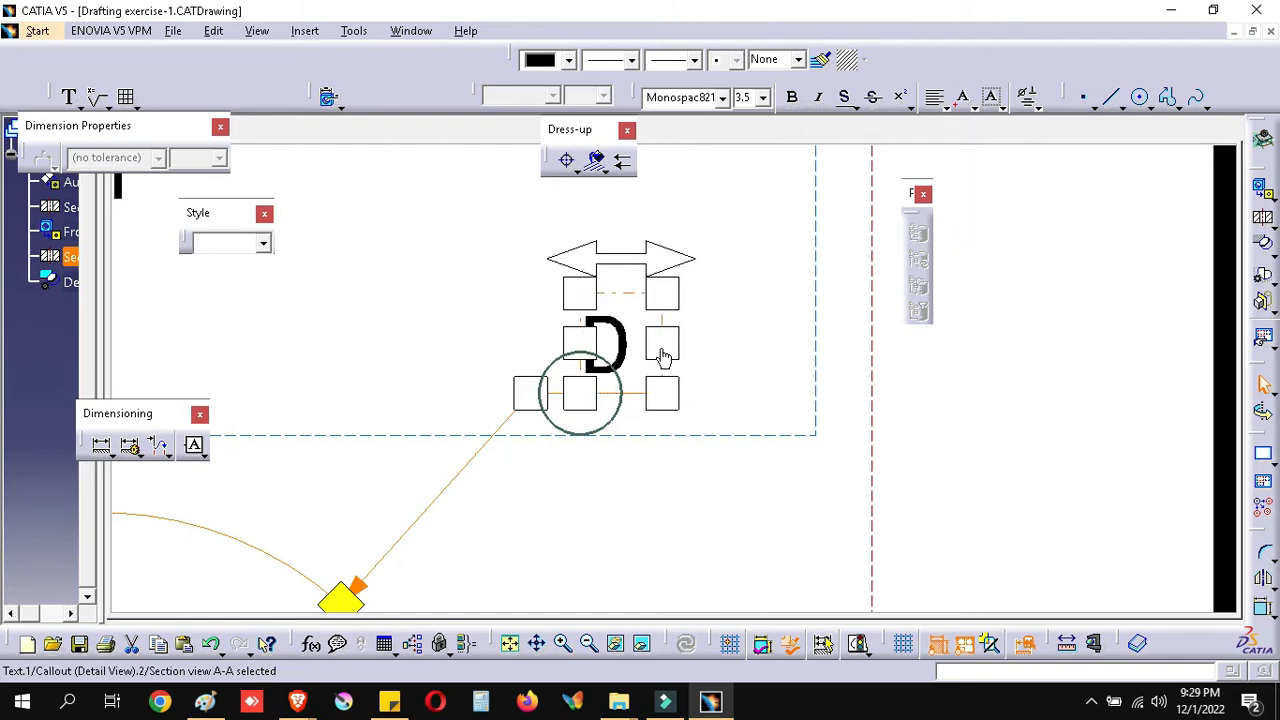
left_click(693, 516)
Step: Move the front view with its aligned section A-A higher on the sheet, and shift the detail D view upward too
middle_click_drag(689, 431, 700, 596, "ctrl")
middle_click_drag(724, 490, 790, 522)
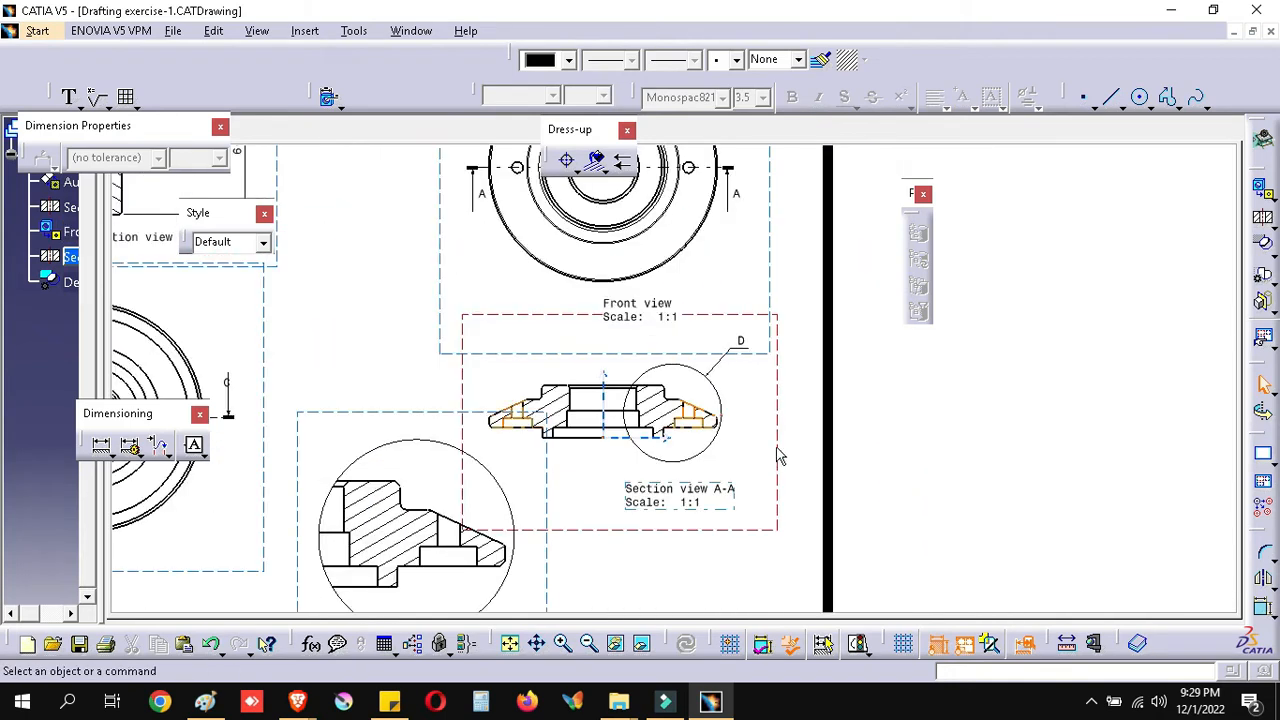
middle_click_drag(750, 460, 828, 415)
middle_click_drag(828, 415, 829, 442, "ctrl")
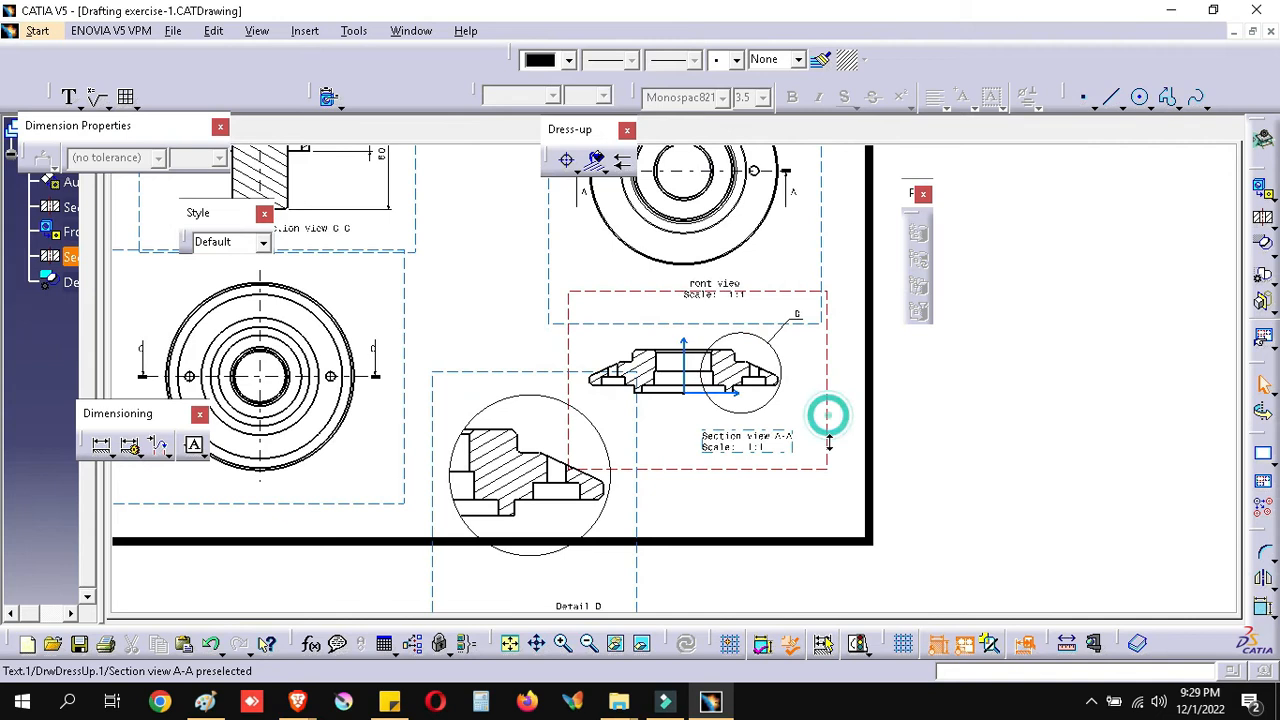
middle_click_drag(797, 383, 789, 404, "ctrl")
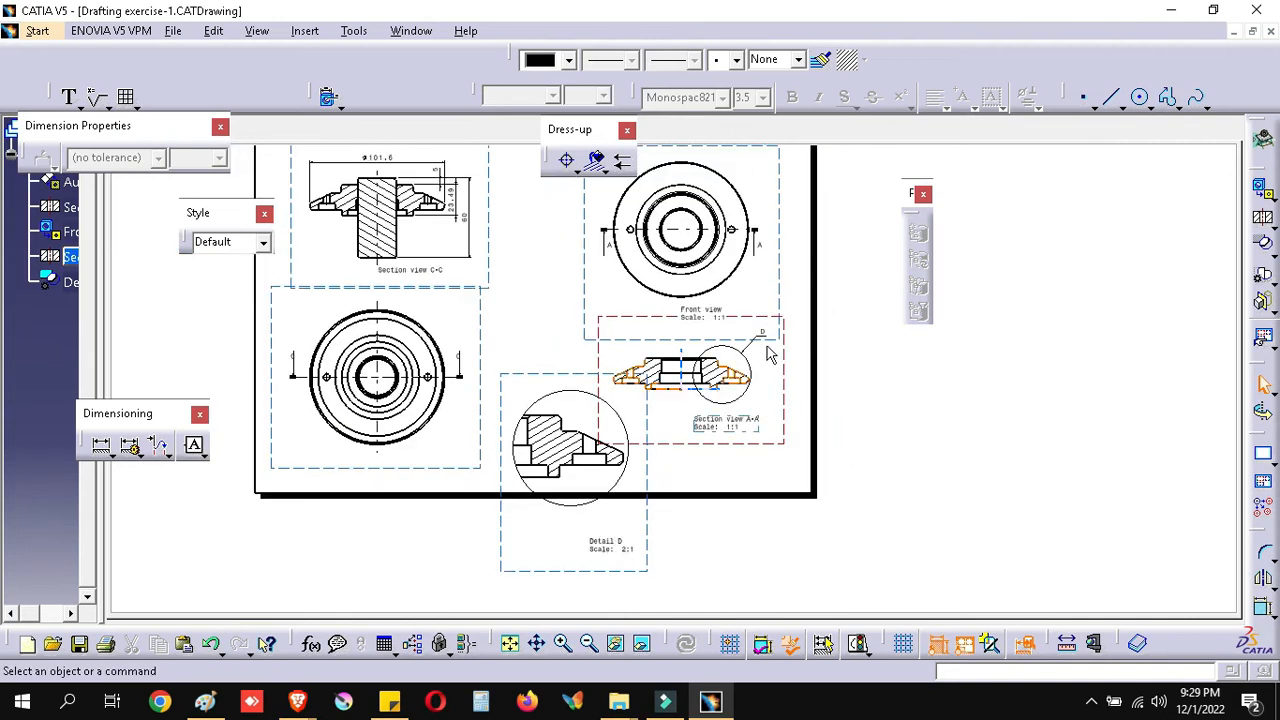
middle_click_drag(770, 355, 770, 454)
left_click(752, 257)
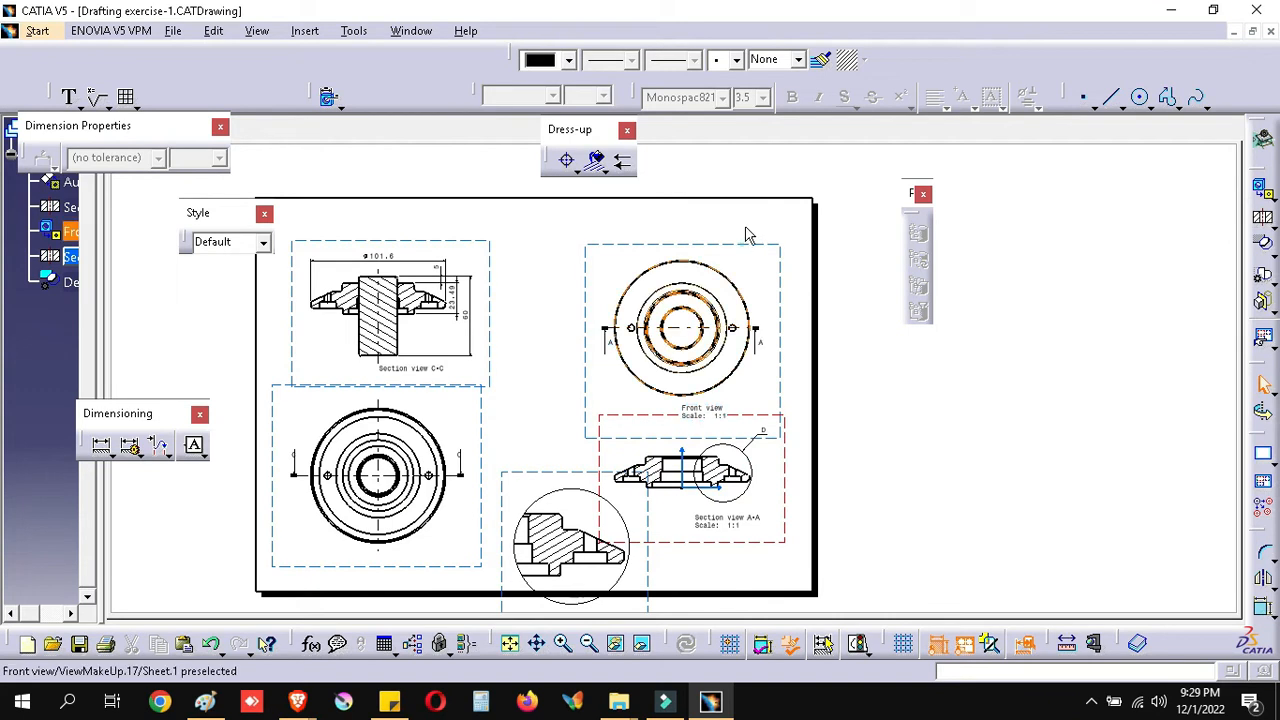
left_click(745, 216)
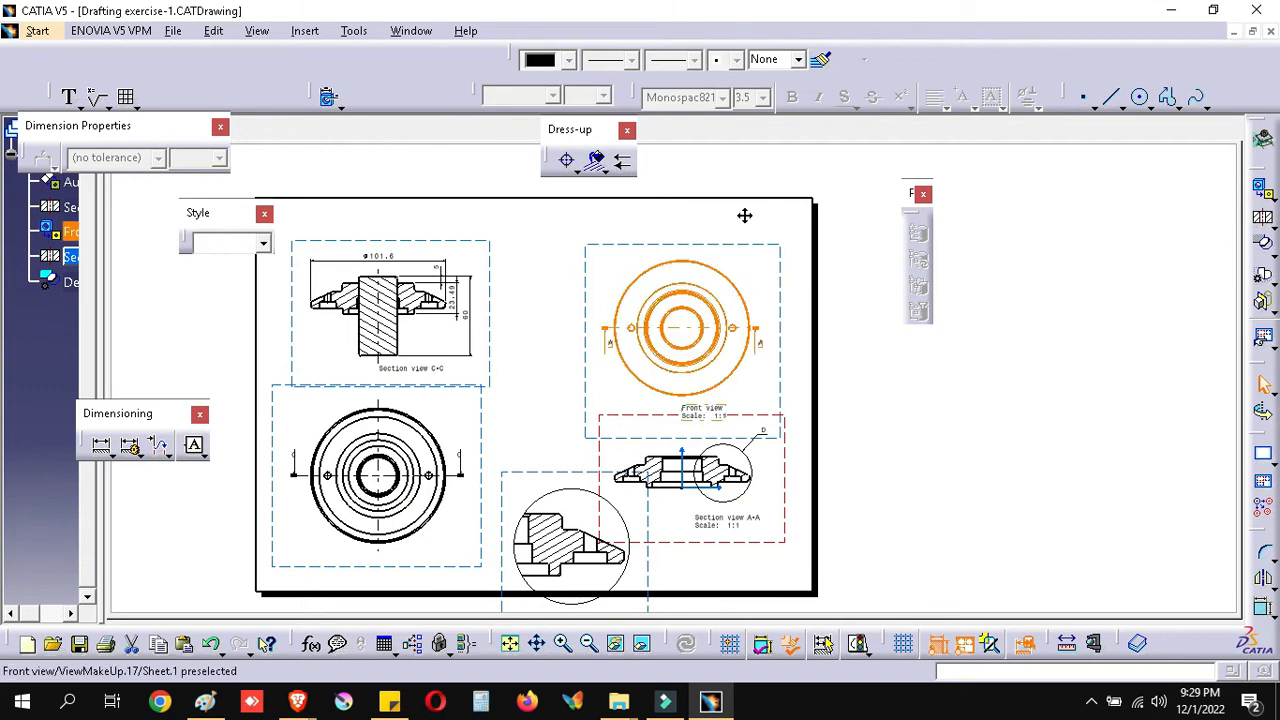
left_click_drag(745, 216, 748, 184)
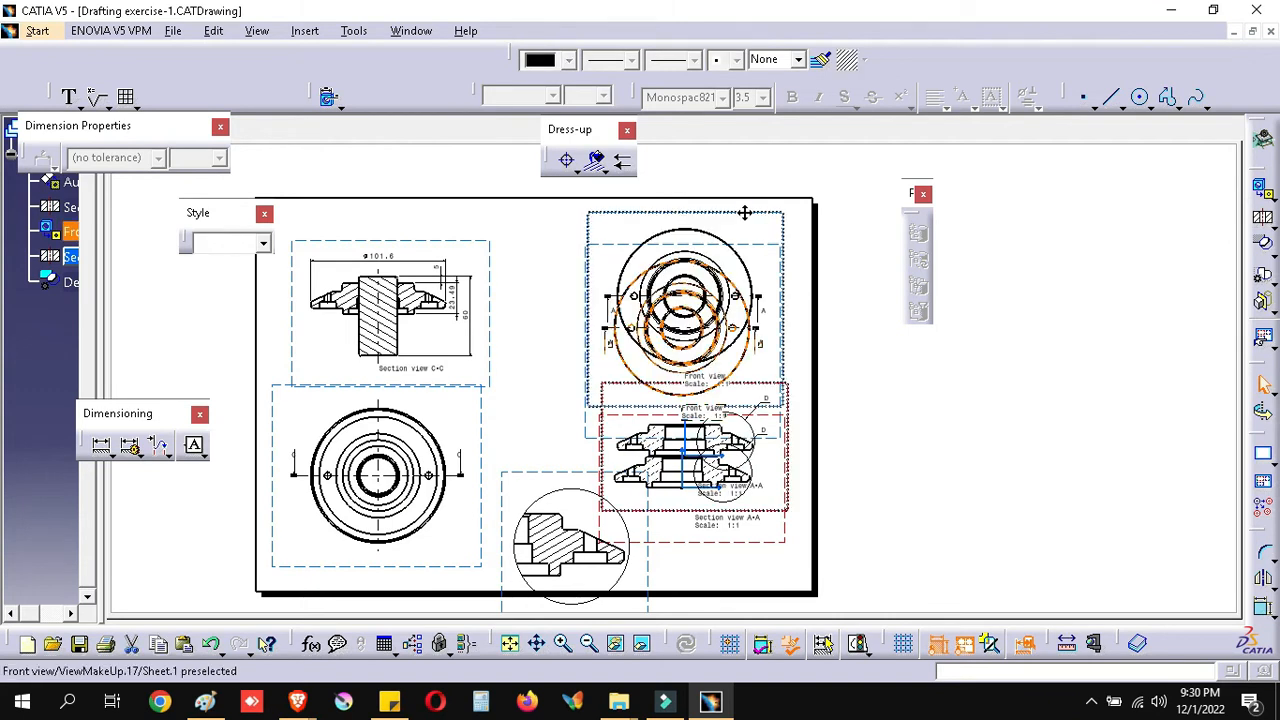
left_click(574, 446)
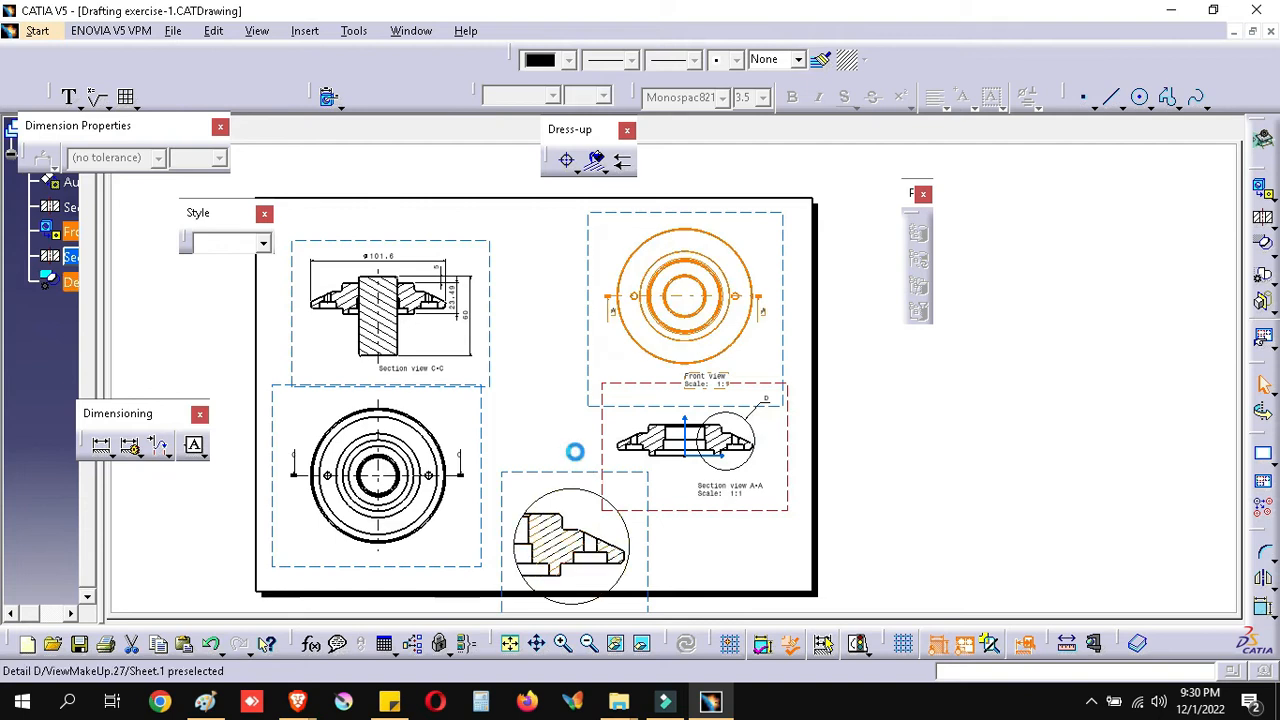
left_click(899, 452)
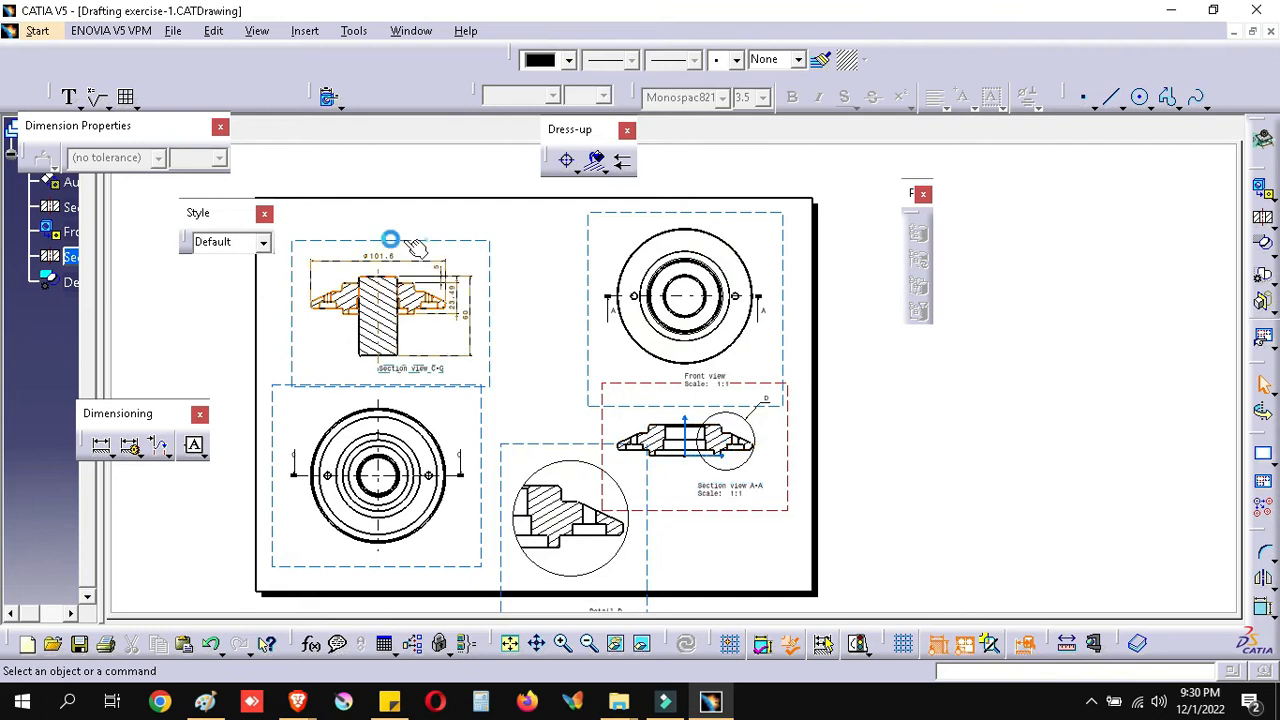
left_click(371, 240)
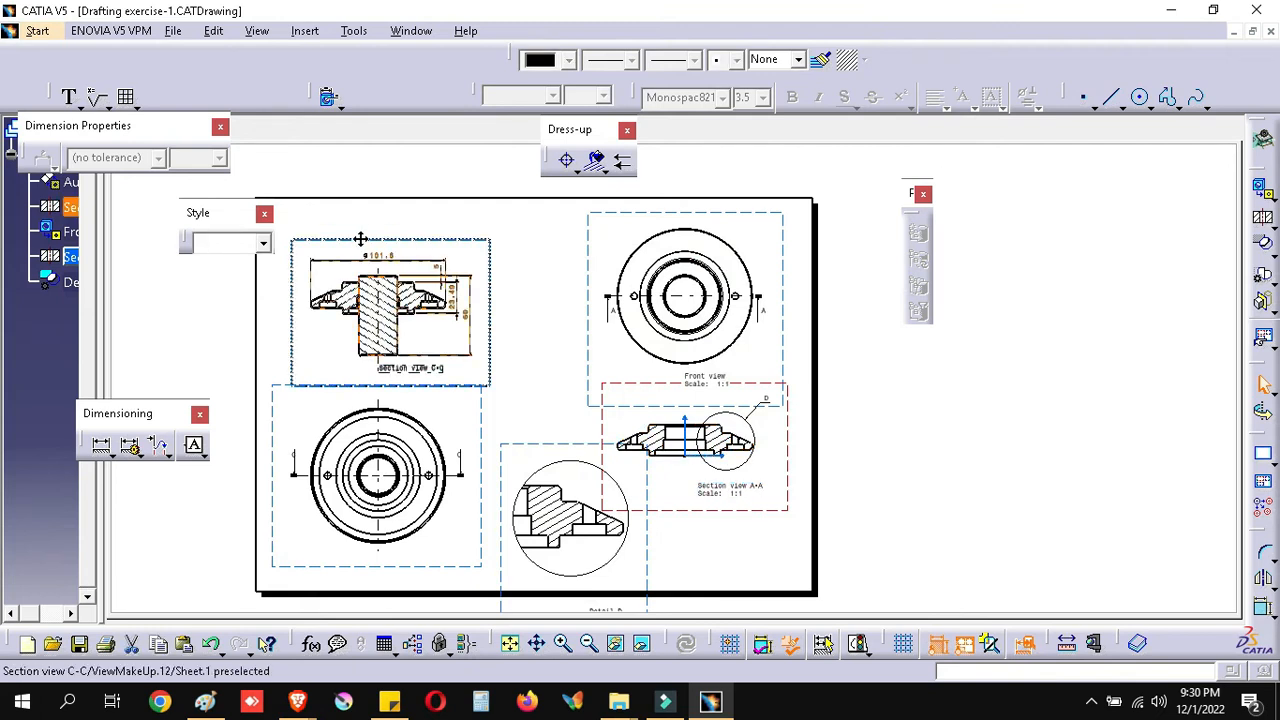
Step: Dock the floating Dimension Properties toolbar clear of the specification tree, and change the sheet format to A2 ISO
left_click_drag(143, 125, 170, 55)
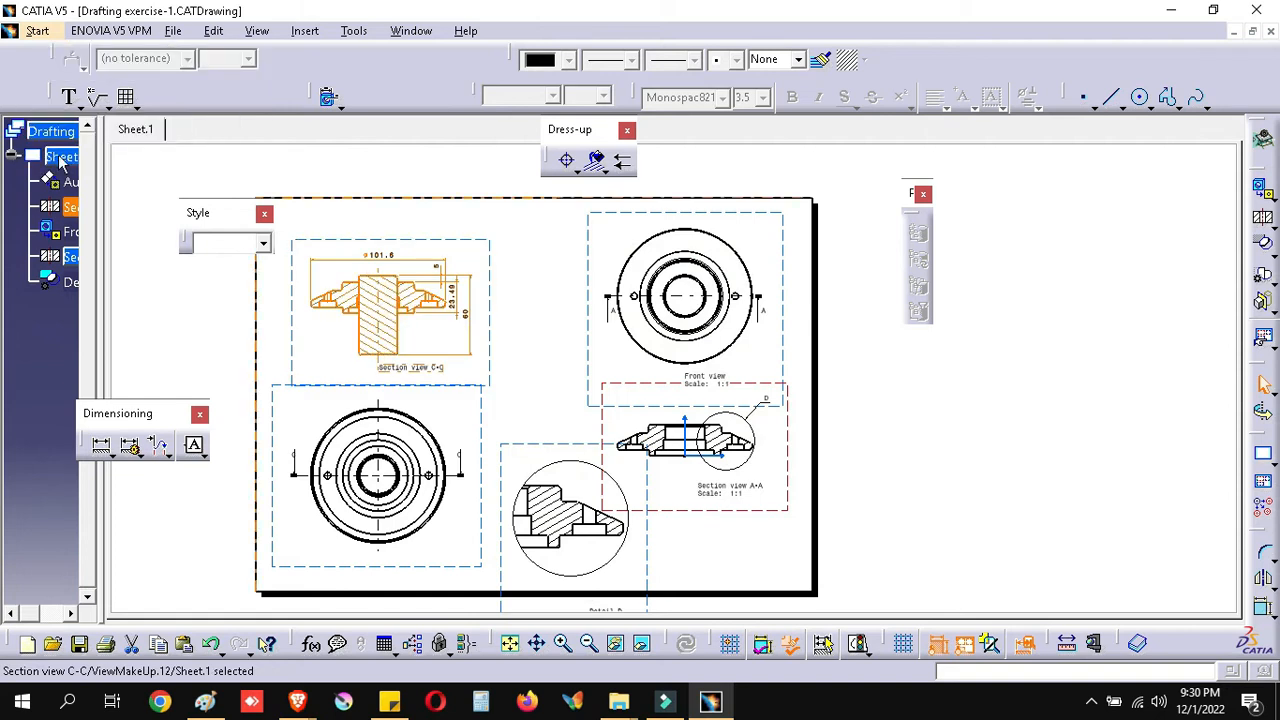
left_click(60, 160)
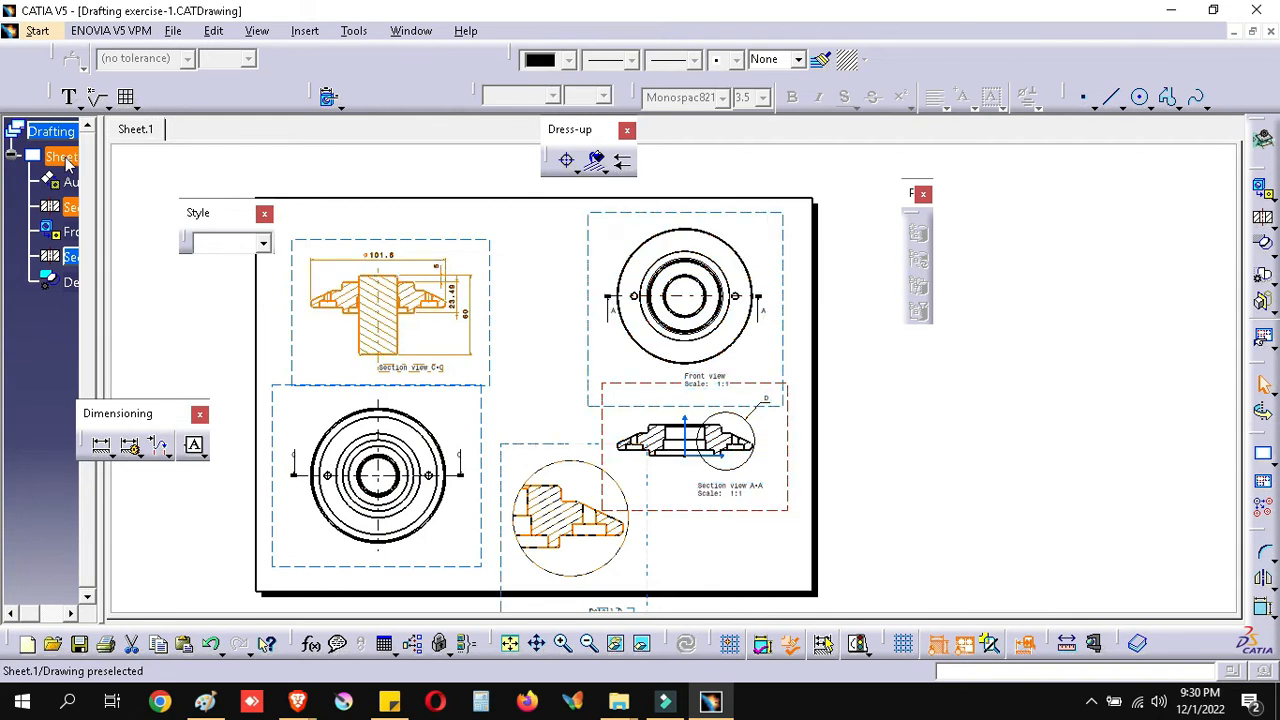
right_click(63, 160)
left_click(150, 312)
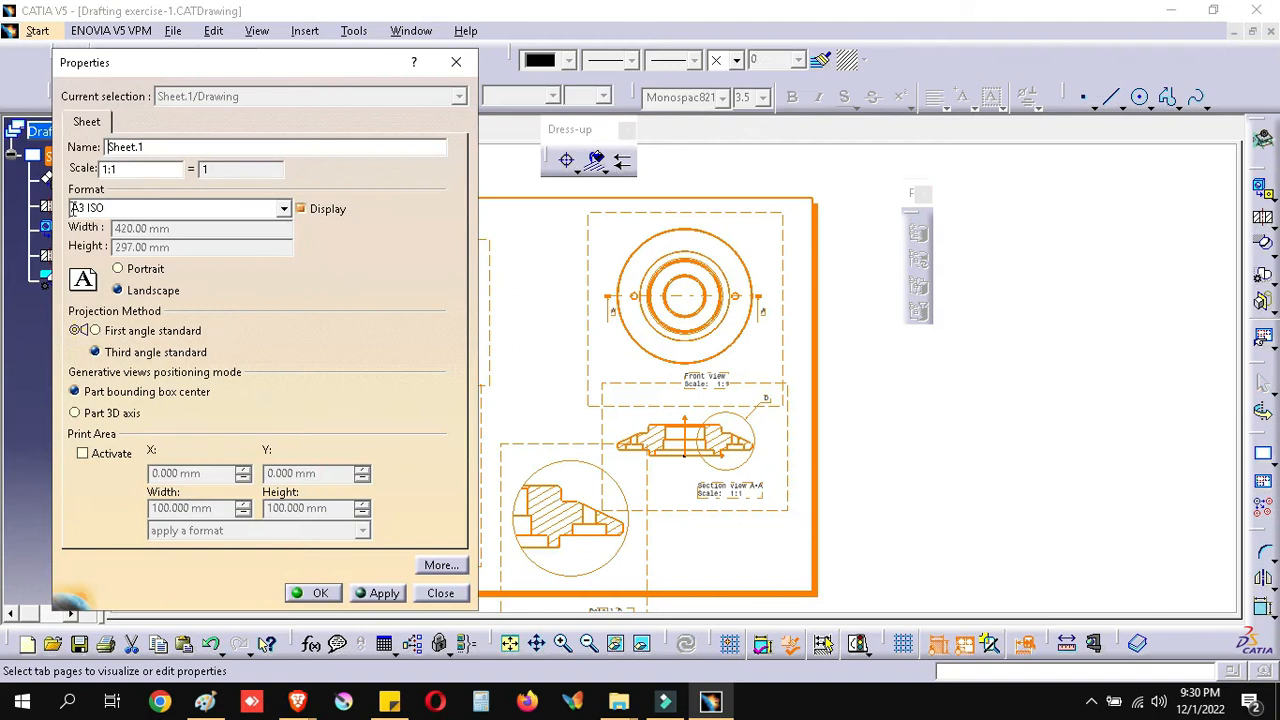
left_click(284, 208)
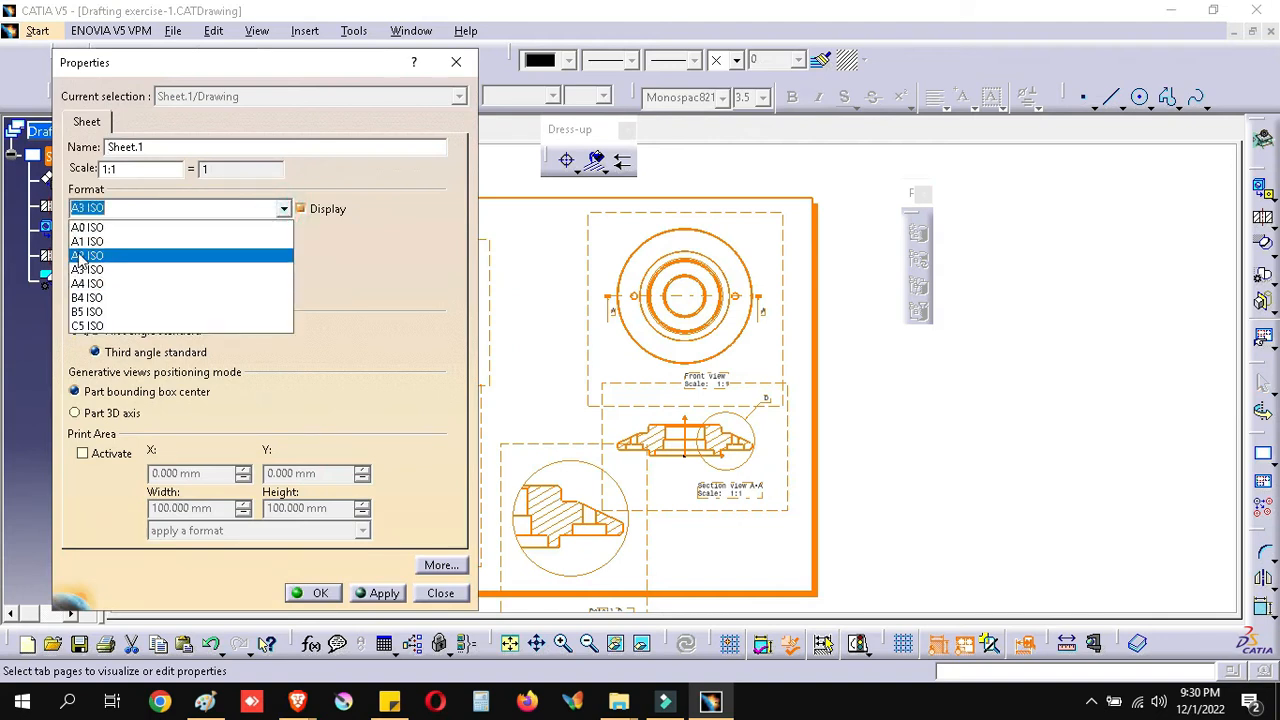
left_click(180, 253)
left_click(383, 593)
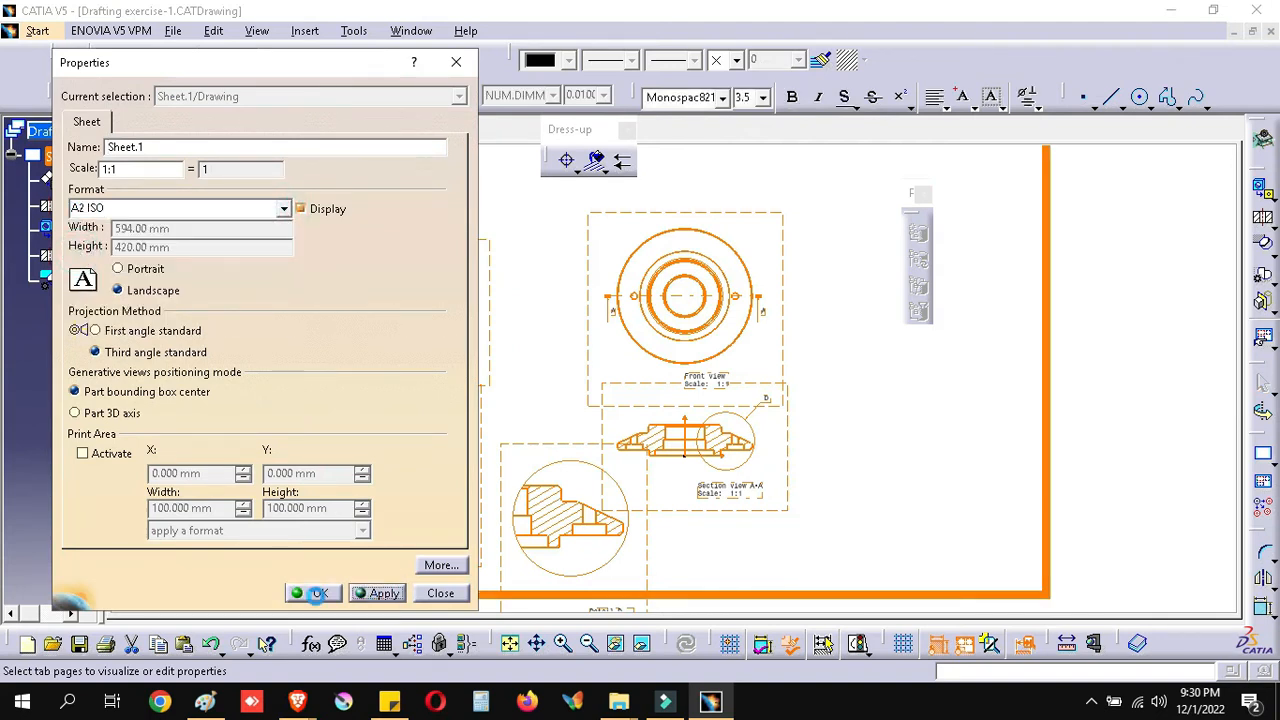
left_click(318, 594)
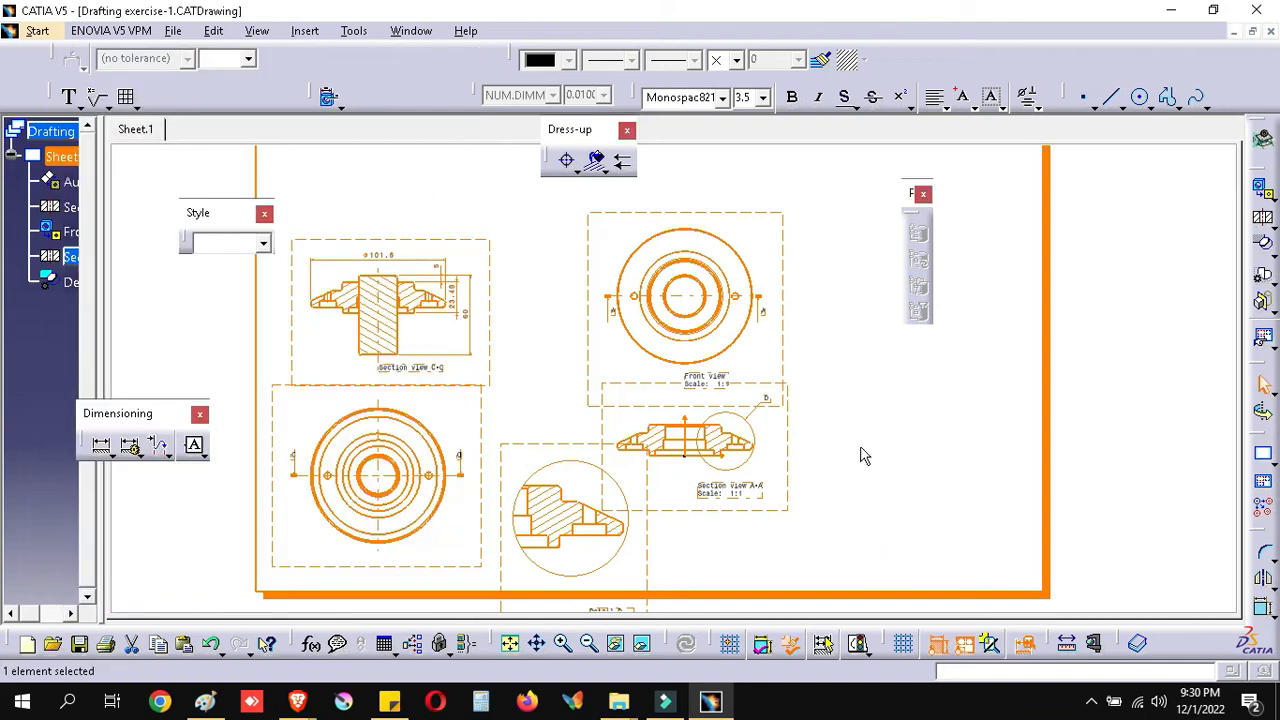
Step: Move section view C-C into the sheet's upper left area and raise its circular parent view beneath it
middle_click_drag(869, 467, 566, 323)
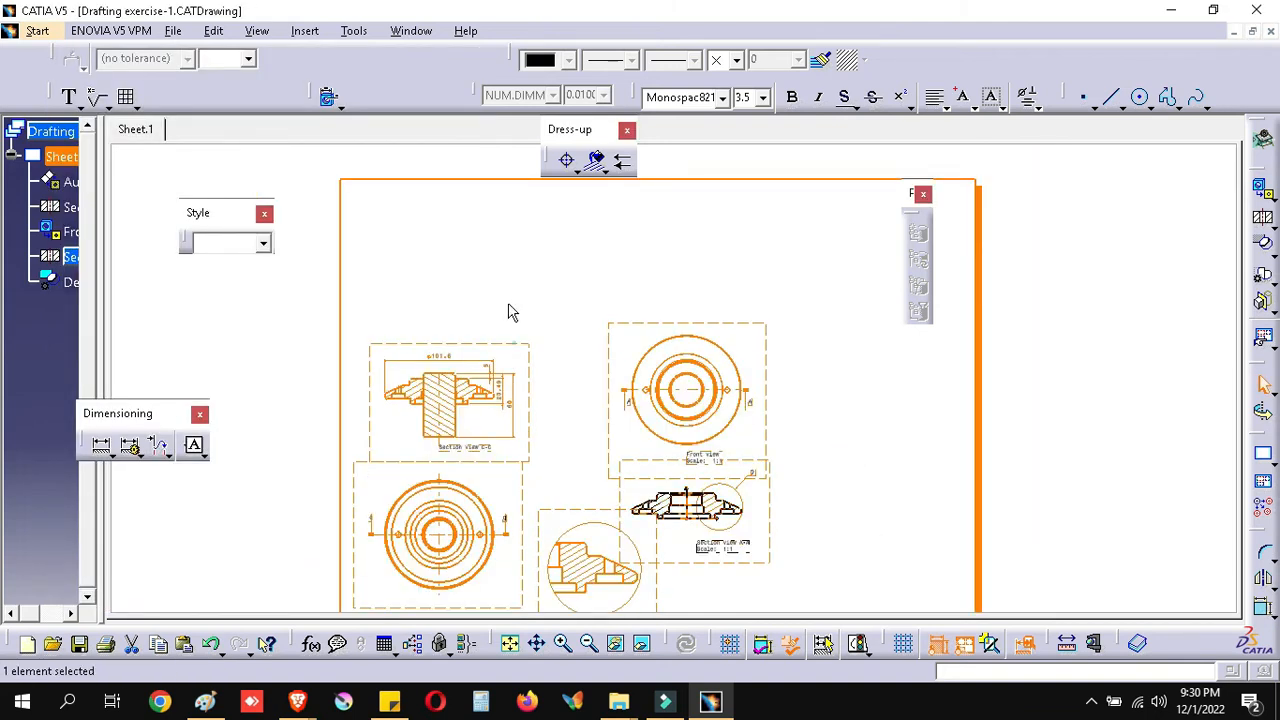
left_click_drag(506, 249, 492, 296)
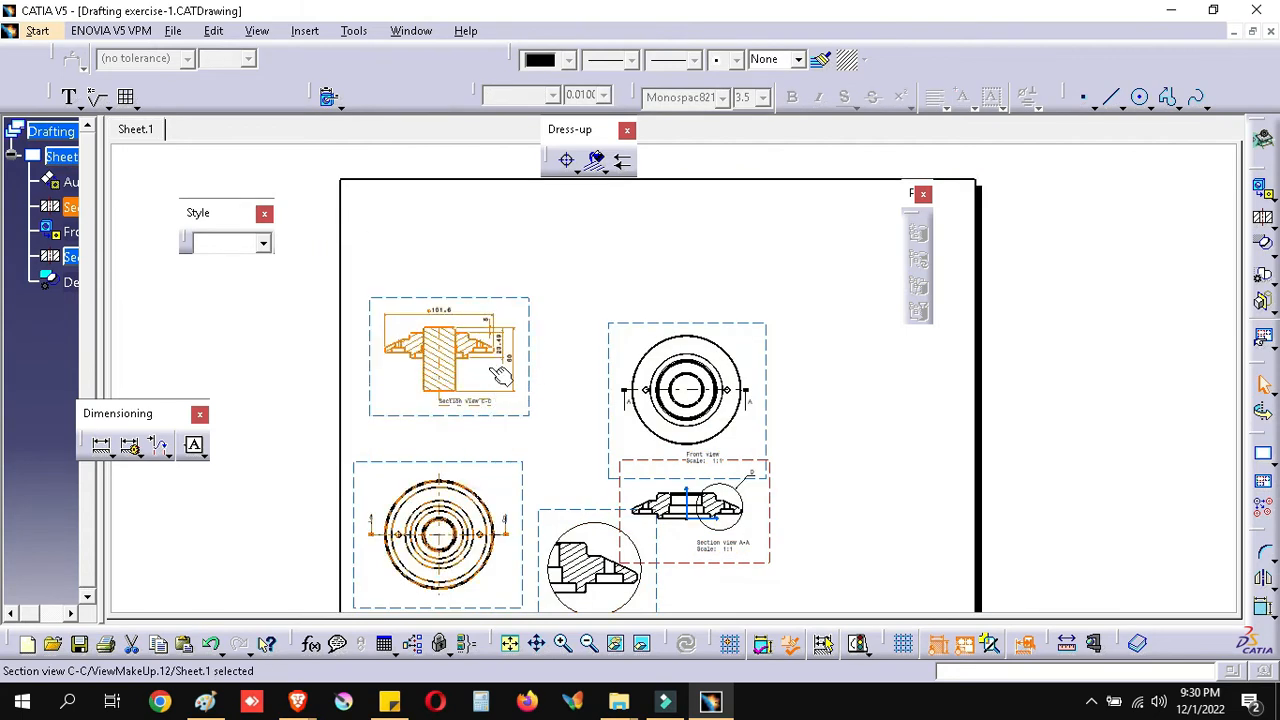
left_click_drag(490, 355, 490, 235)
left_click_drag(479, 359, 465, 395)
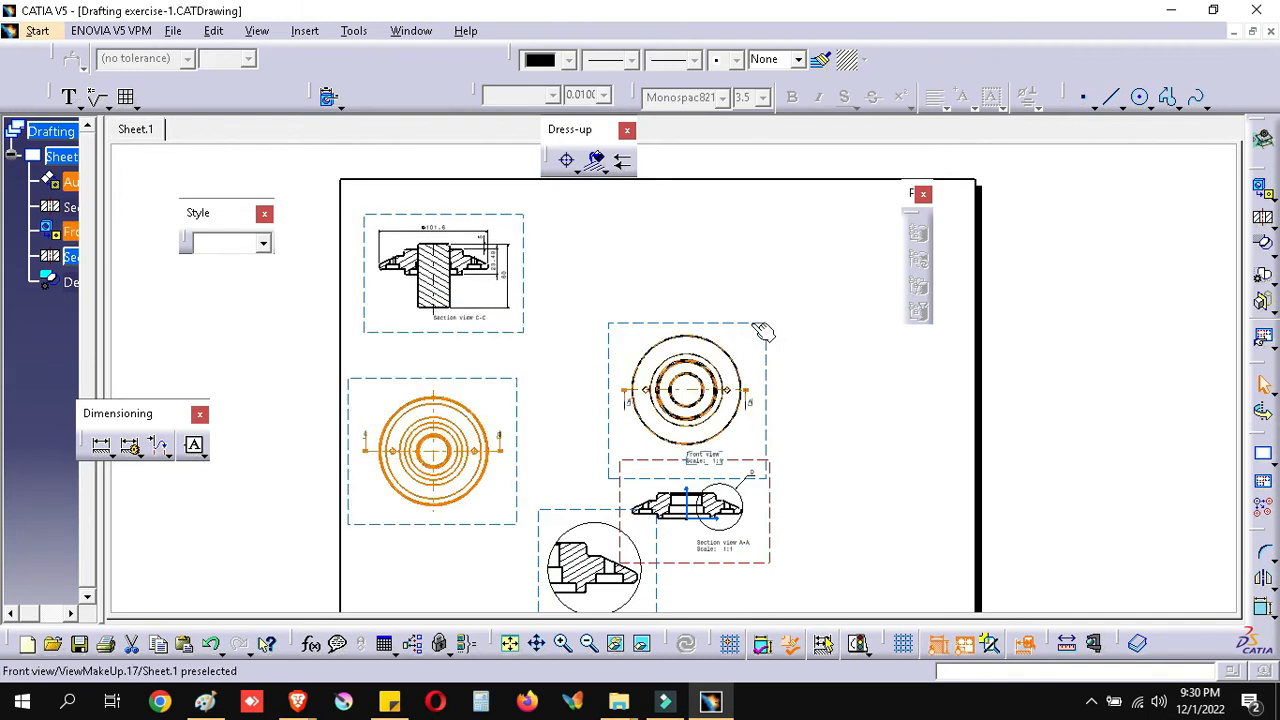
Step: Reposition the front view toward the sheet's upper right, raise detail D, and lower section A-A clear of the front view
left_click_drag(763, 332, 782, 260)
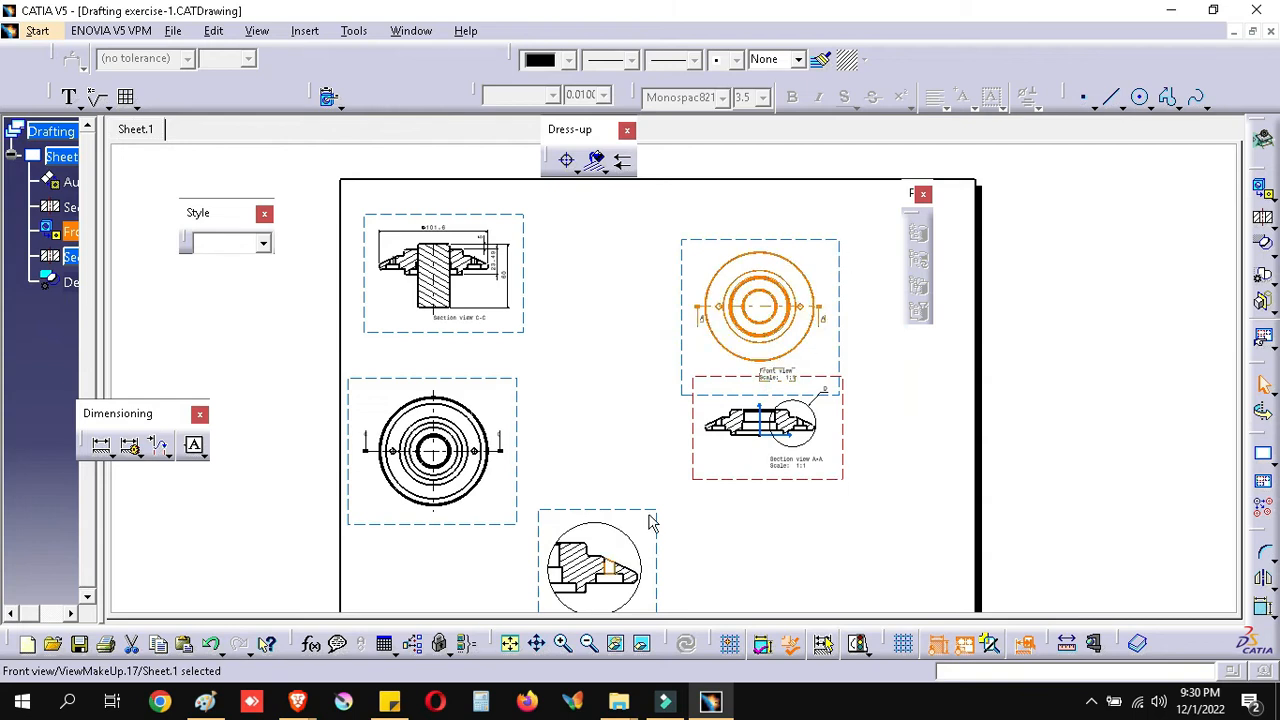
left_click_drag(649, 510, 666, 426)
mouse_move(928, 465)
middle_mouse_down()
mouse_move(903, 400)
mouse_move(872, 450)
mouse_move(829, 434)
middle_mouse_up()
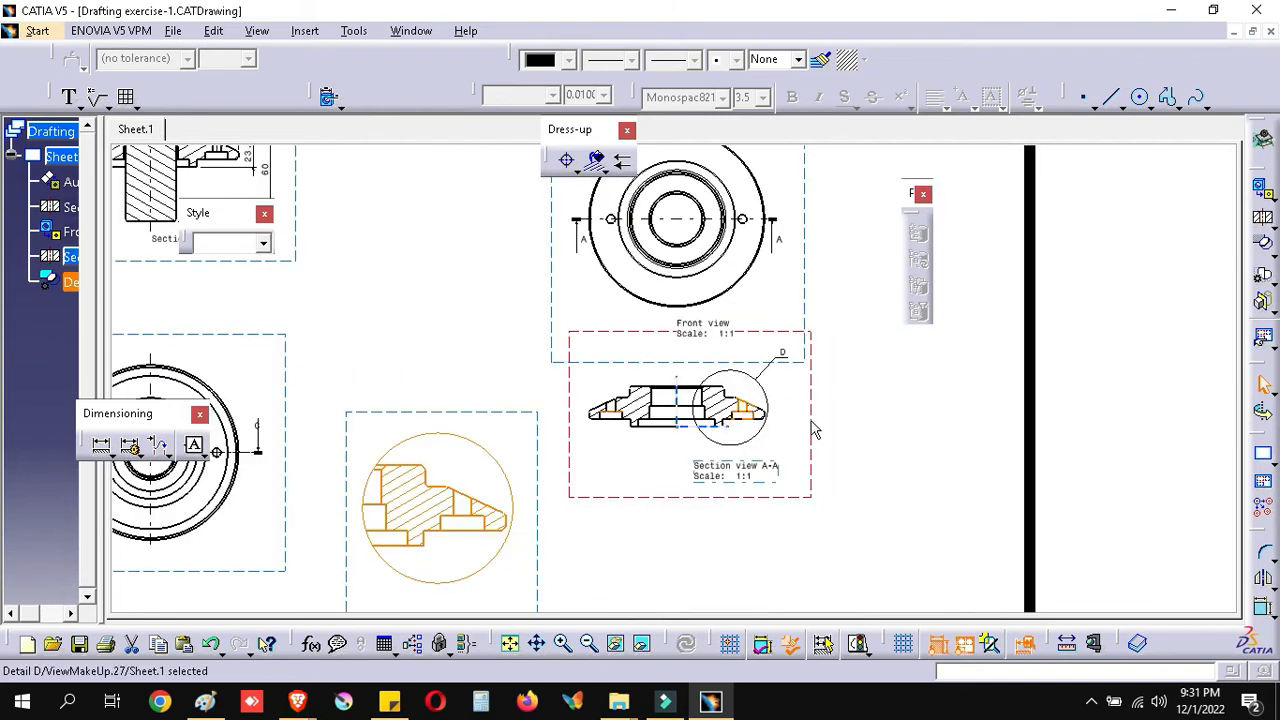
left_click_drag(811, 459, 811, 474)
Step: Reduce the CATIA window to partial size and place the Ring reference drawing open in Paint beside it
mouse_move(300, 705)
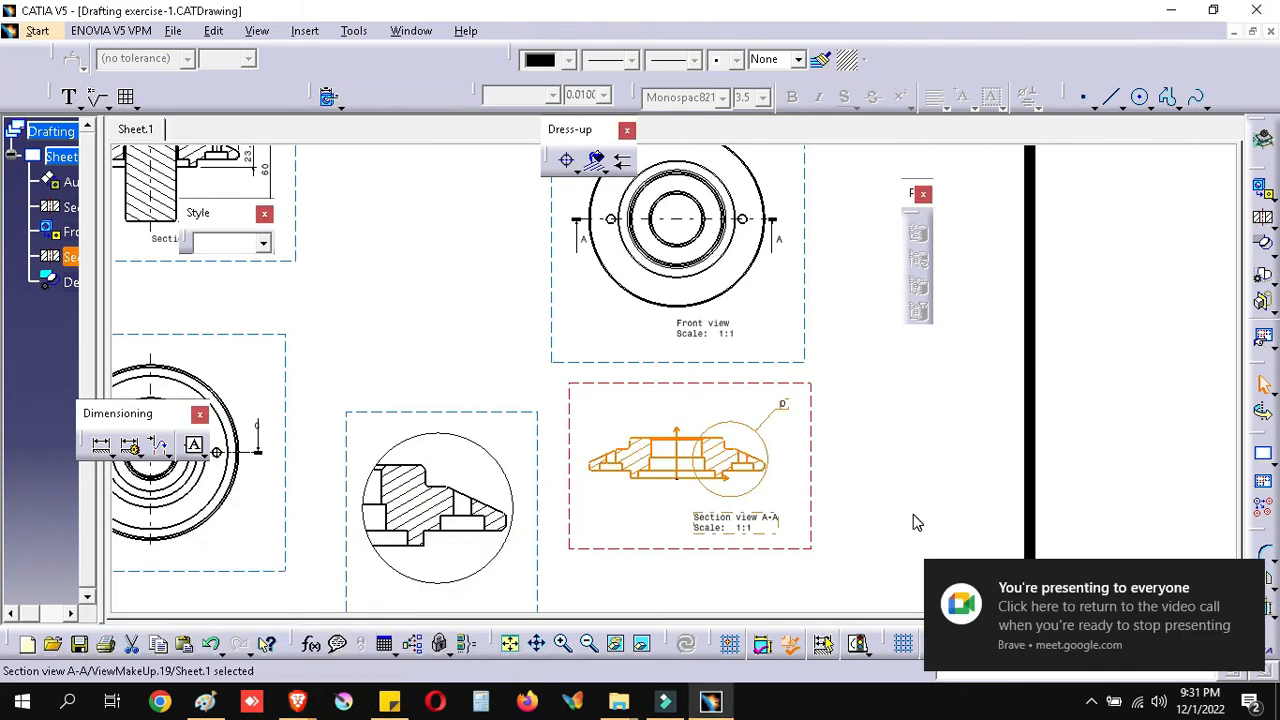
middle_click_drag(870, 395, 729, 480)
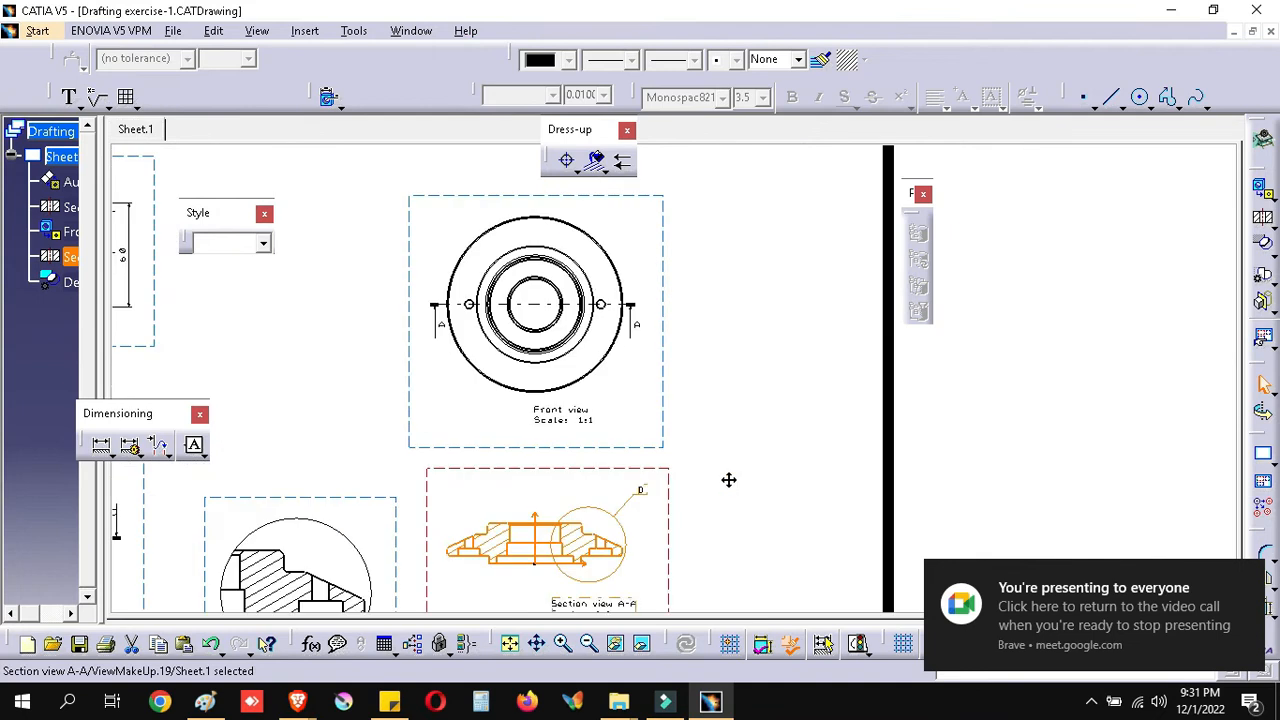
middle_click_drag(751, 323, 795, 378)
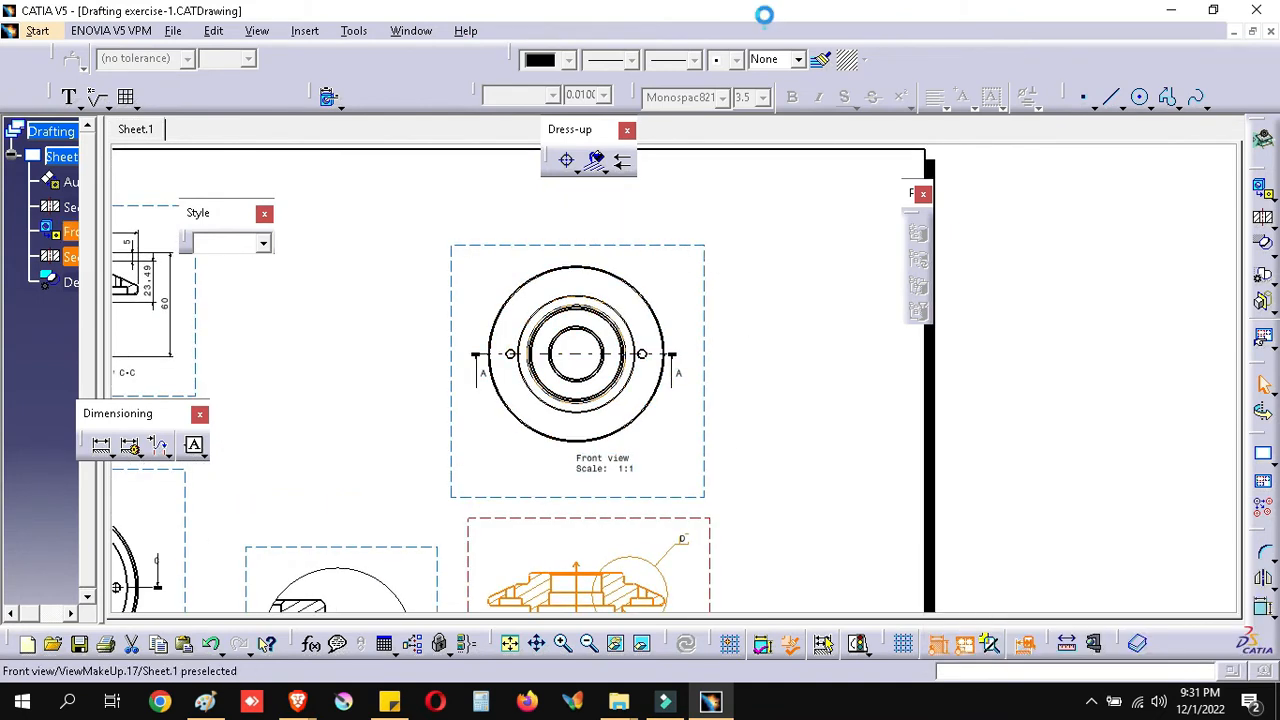
double_click(777, 12)
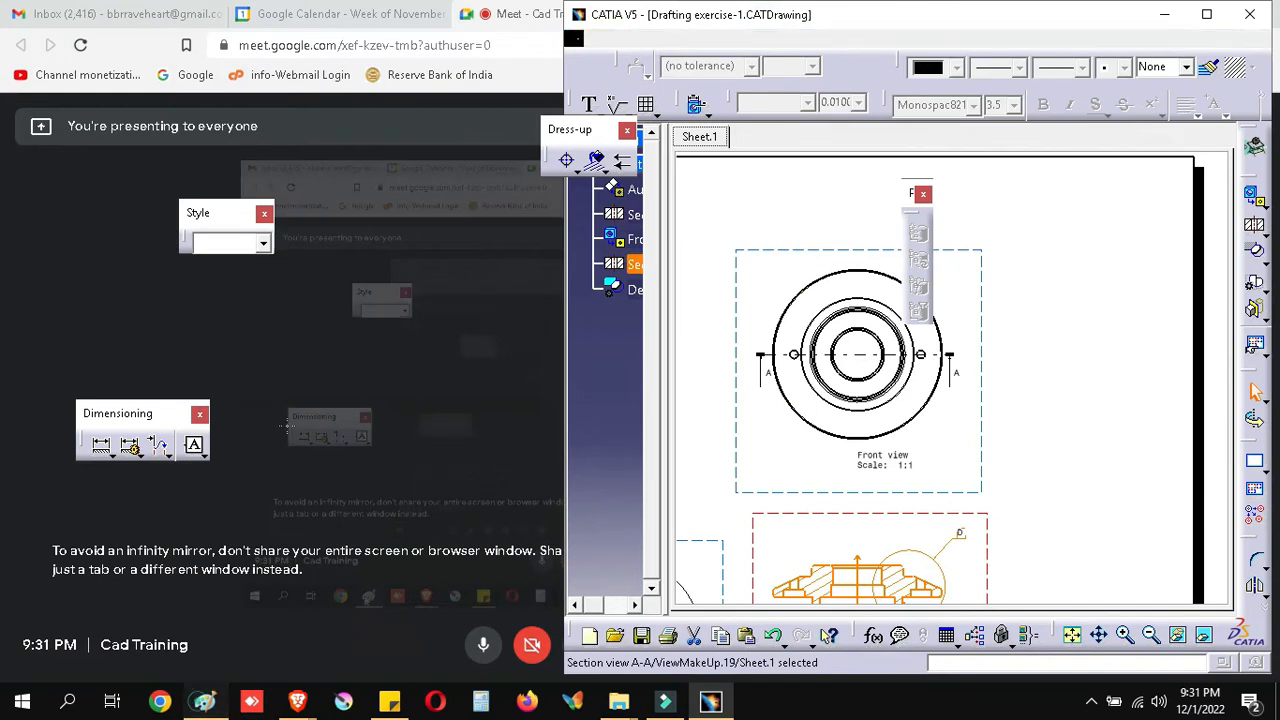
key("alt+Tab")
double_click(683, 18)
left_click_drag(638, 22, 586, 25)
scroll(166, 258, "up", 2)
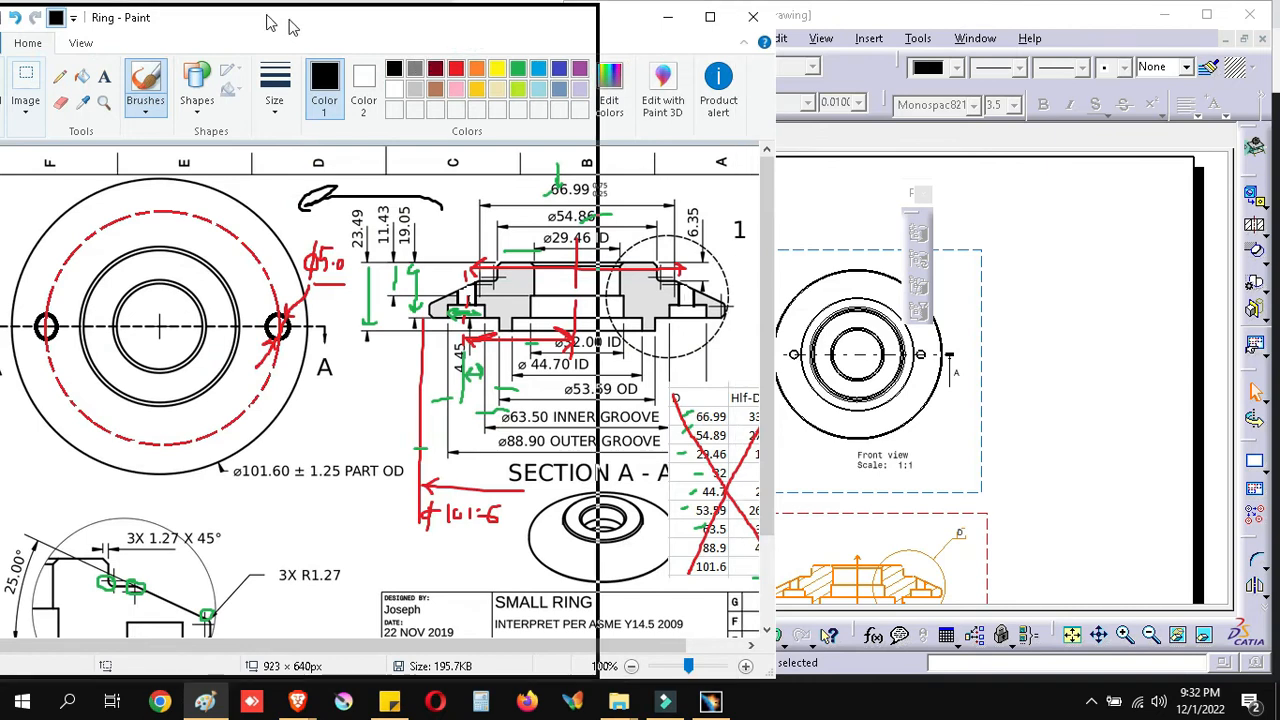
left_click_drag(455, 33, 256, 33)
Step: Bring the Section A-A dimensions of the Ring reference drawing into view in Paint and return to the CATIA sheet
left_click_drag(212, 648, 366, 650)
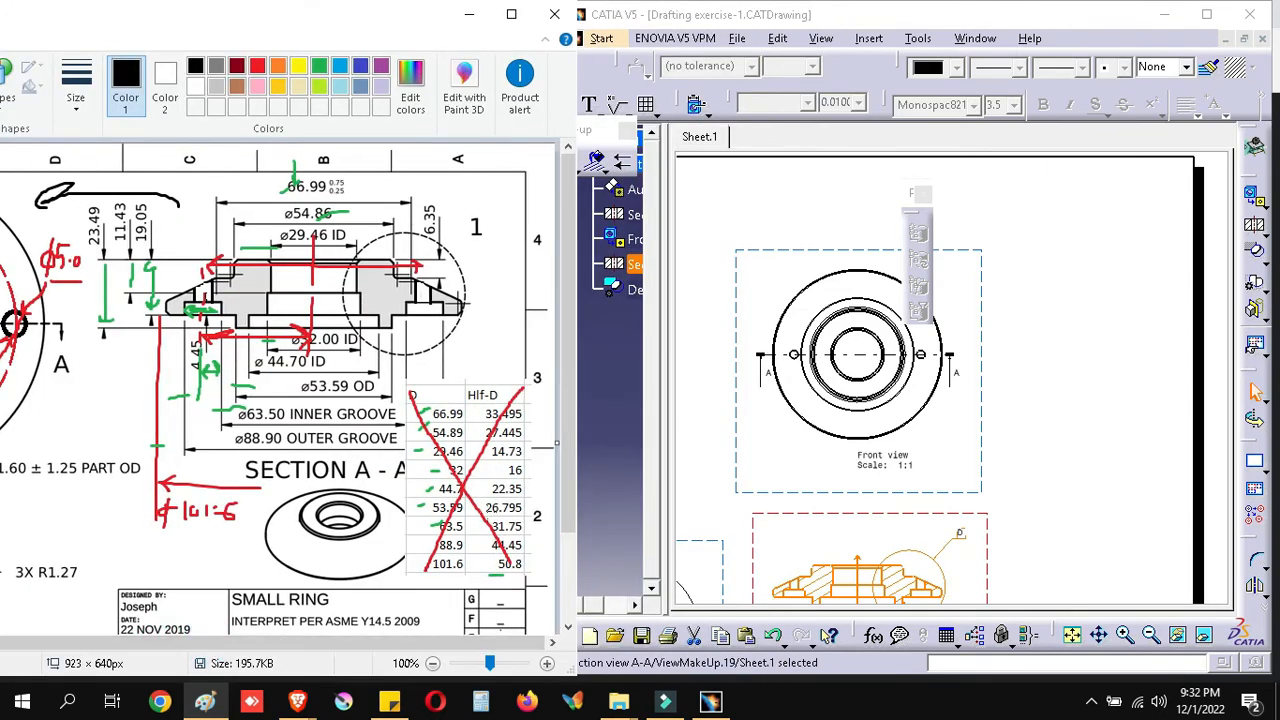
scroll(481, 397, "up", 1, "ctrl")
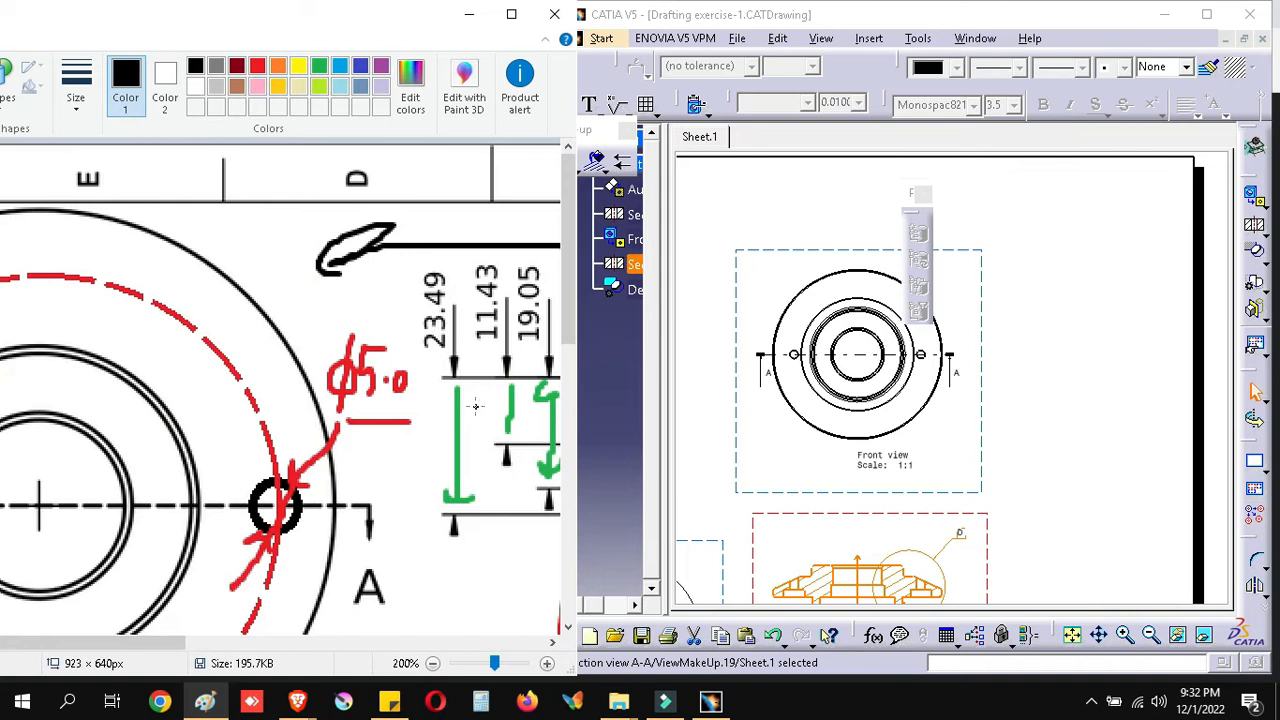
scroll(476, 405, "down", 1, "ctrl")
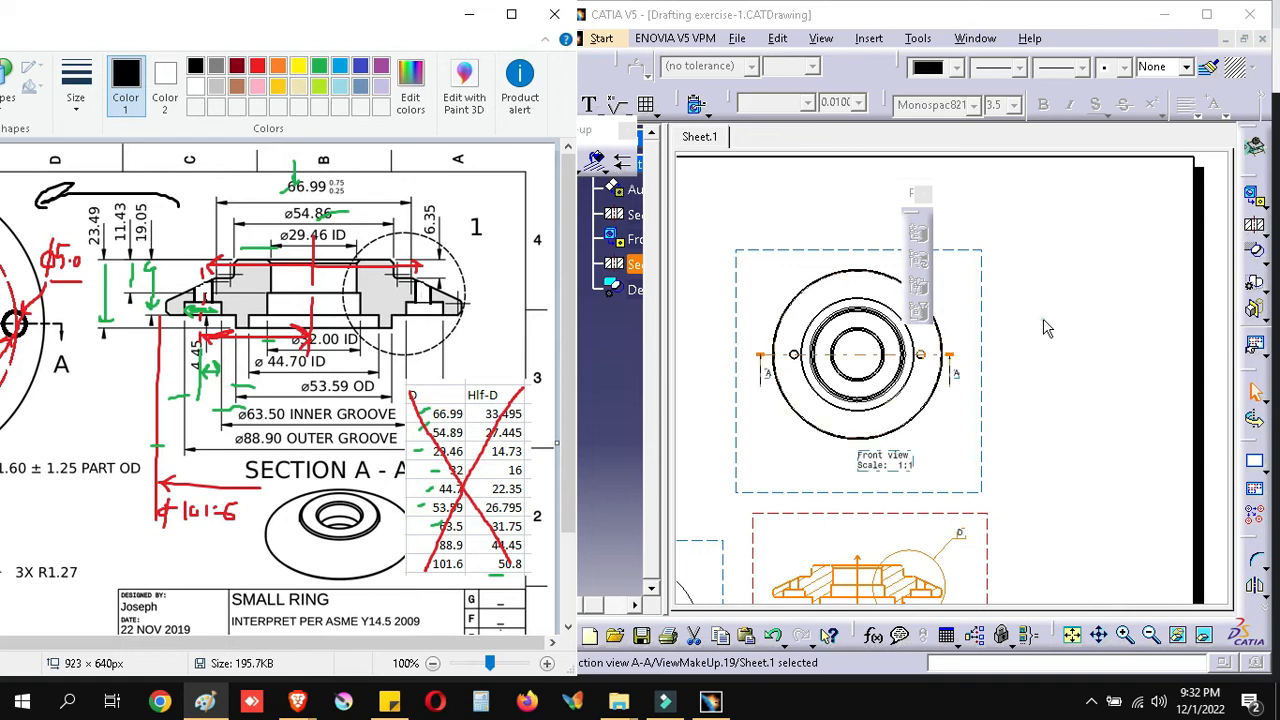
left_click(1072, 265)
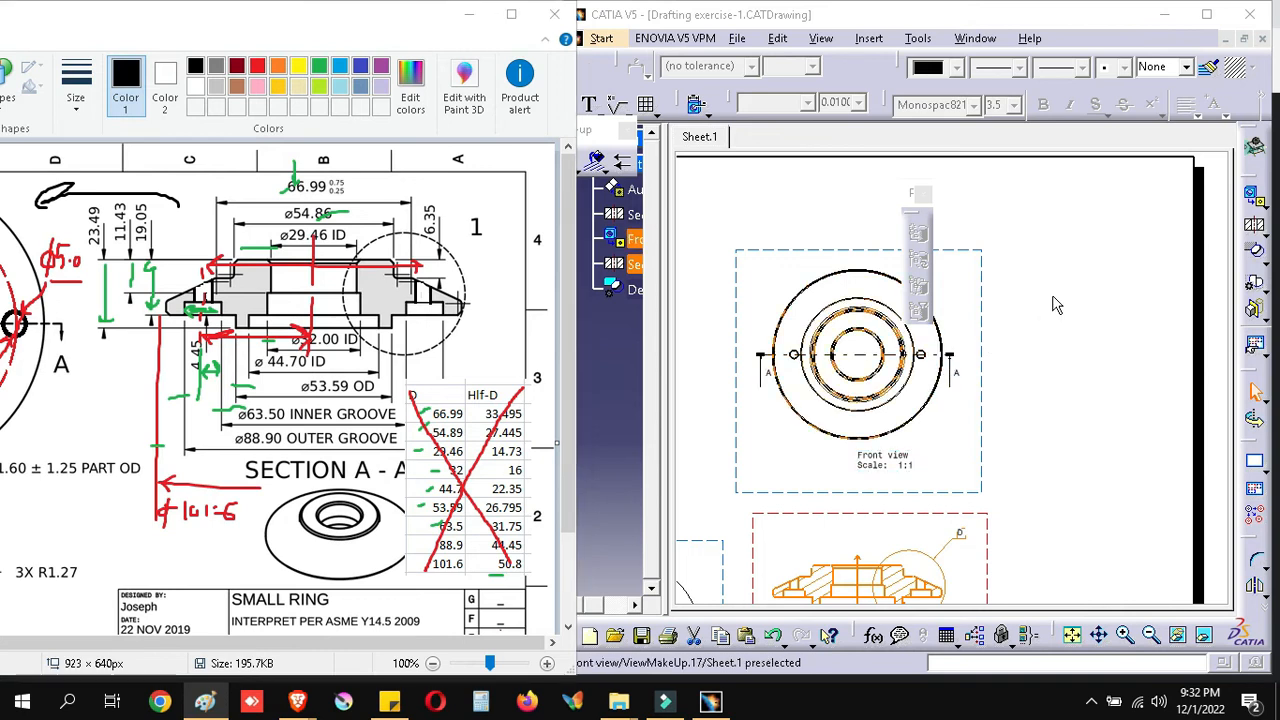
Step: Lower section view A-A on the sheet to leave more room beneath the front view
middle_click_drag(1031, 483, 1053, 297)
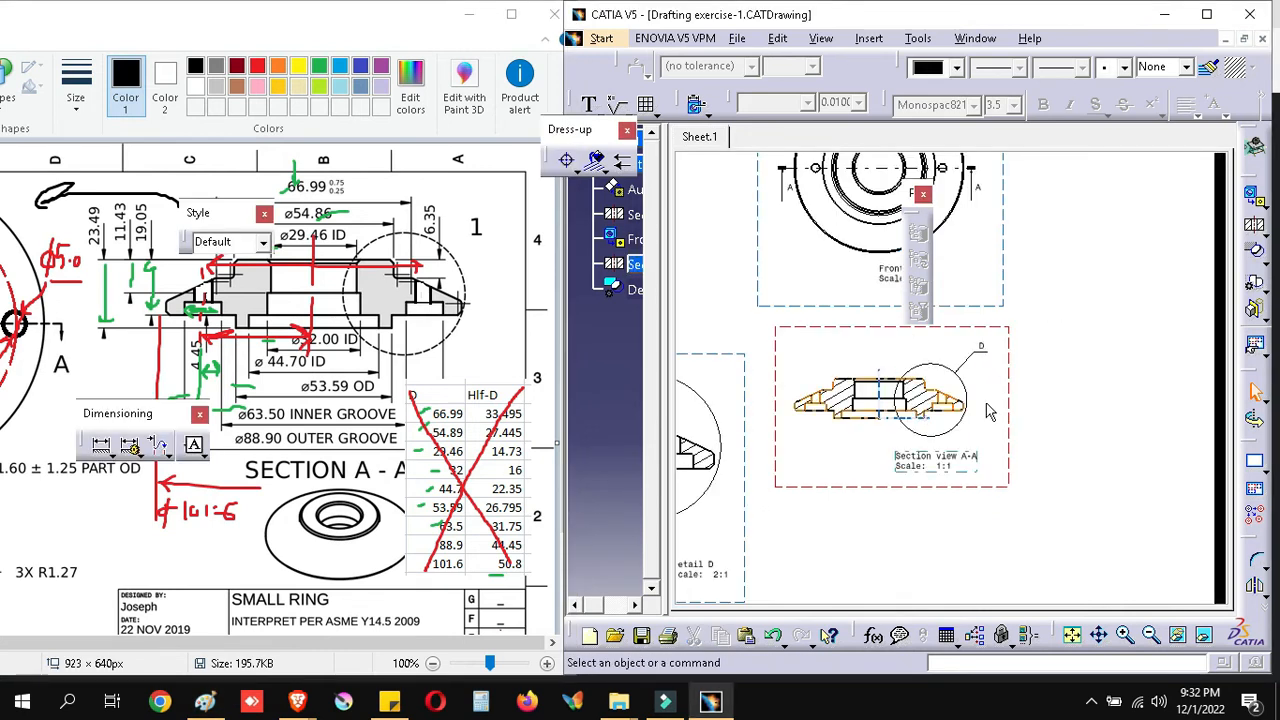
left_click(1059, 414)
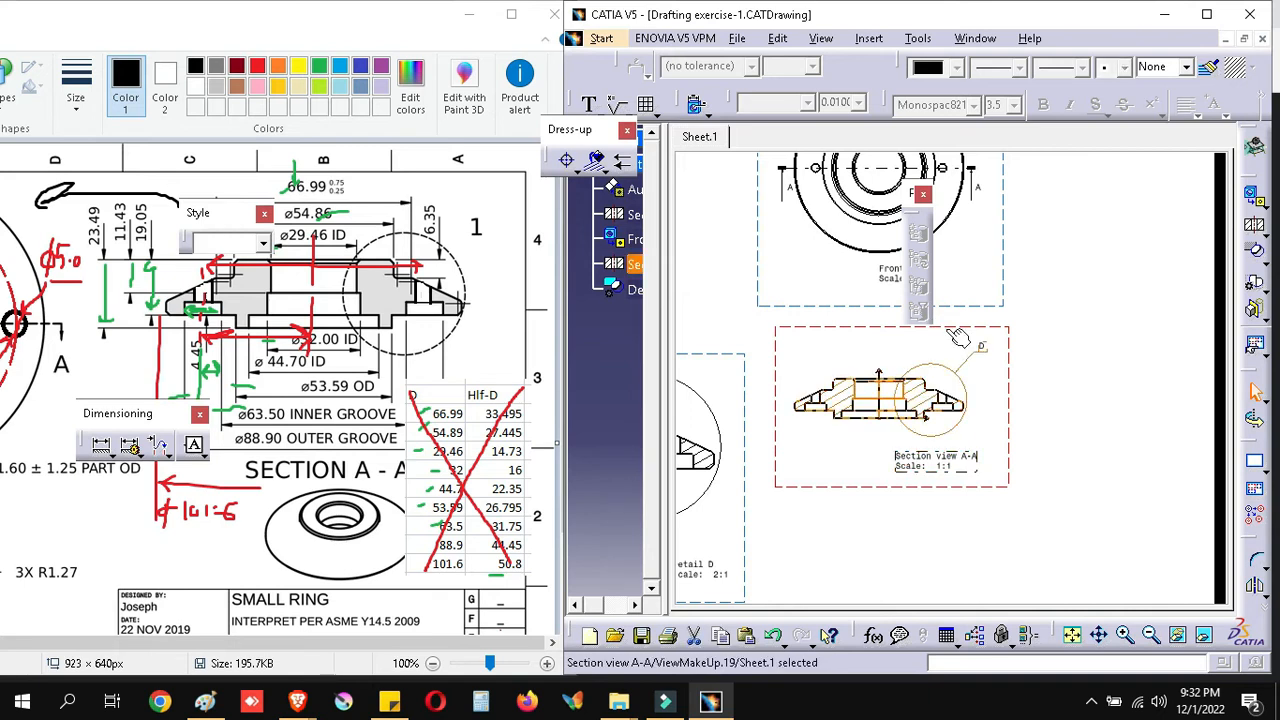
left_click_drag(946, 326, 949, 374)
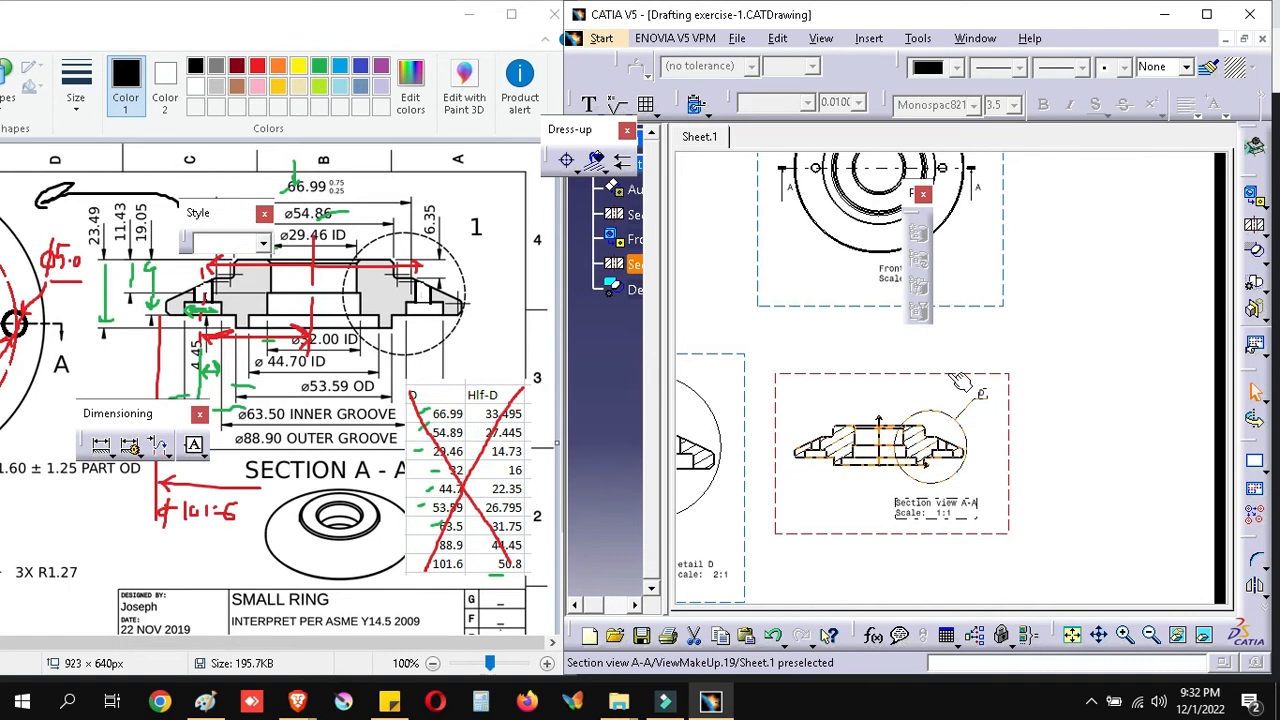
Step: Maximize the CATIA window and shift detail D left, farther away from section view A-A
double_click(838, 20)
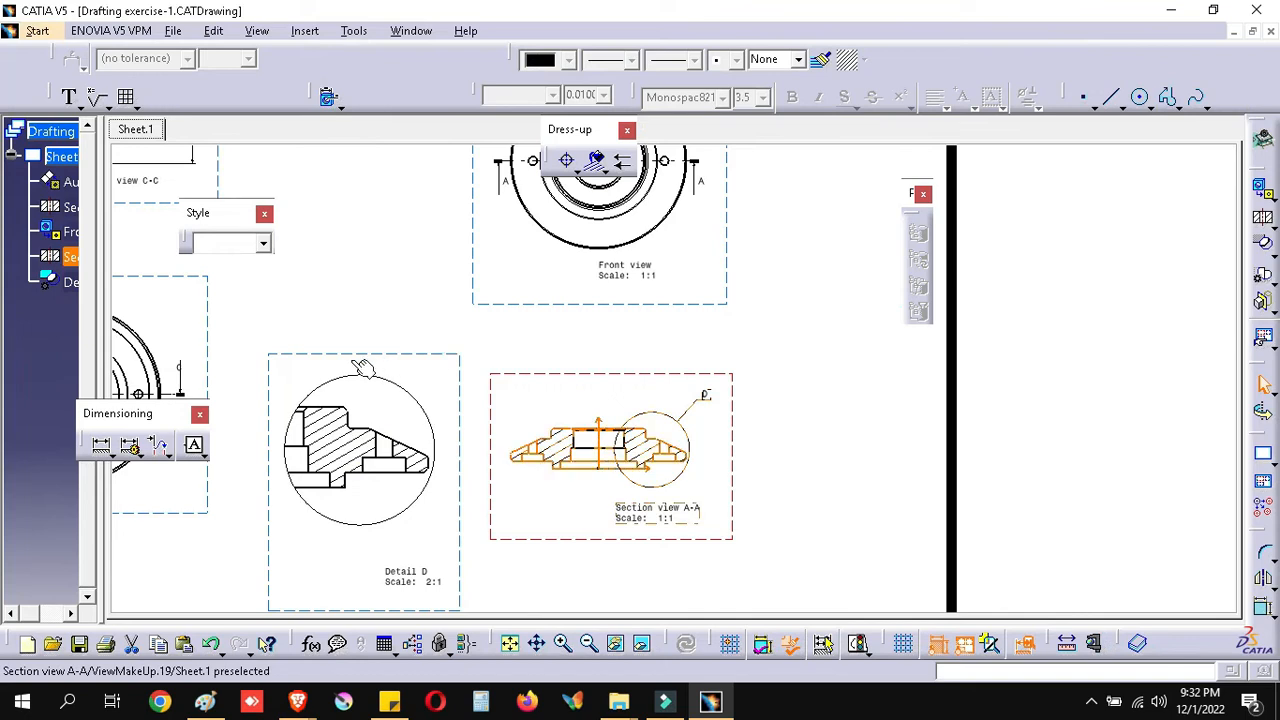
left_click_drag(329, 360, 409, 370)
left_click(867, 470)
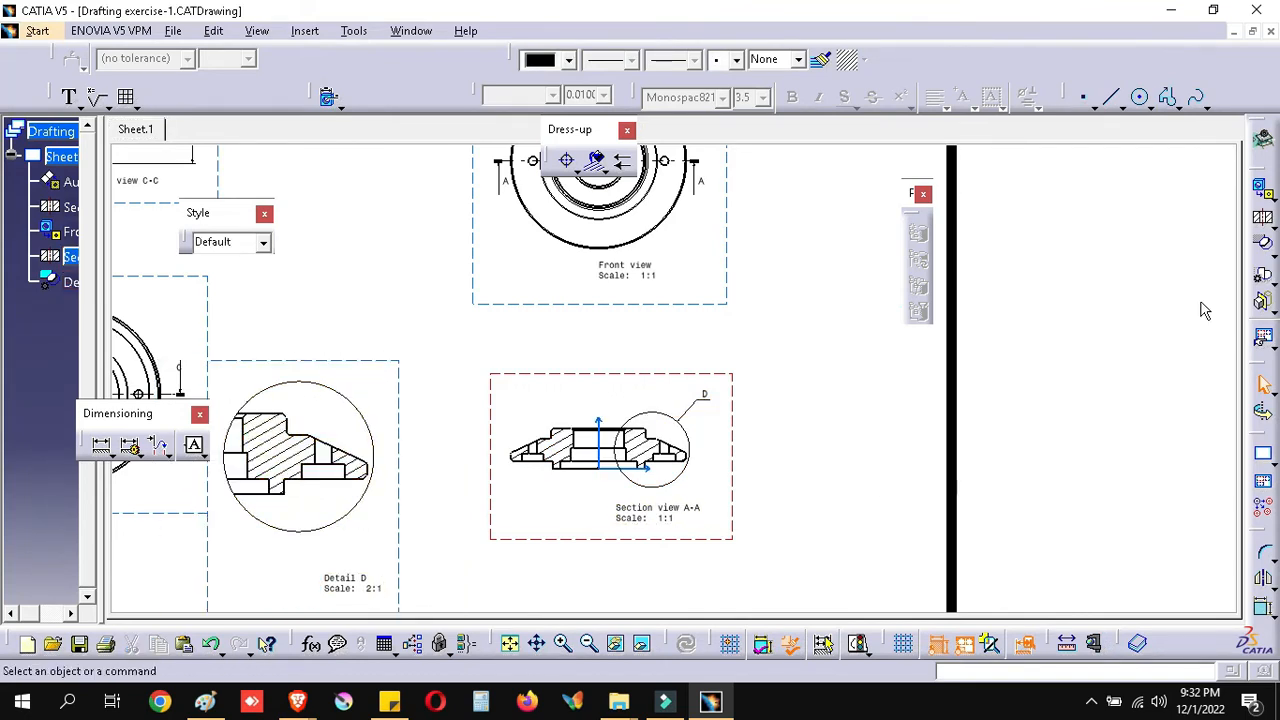
Step: Dock the floating Dimensioning toolbar with the property toolbars and move the annotation and geometry creation toolbars into the same row
left_click(1263, 453)
left_click(245, 452)
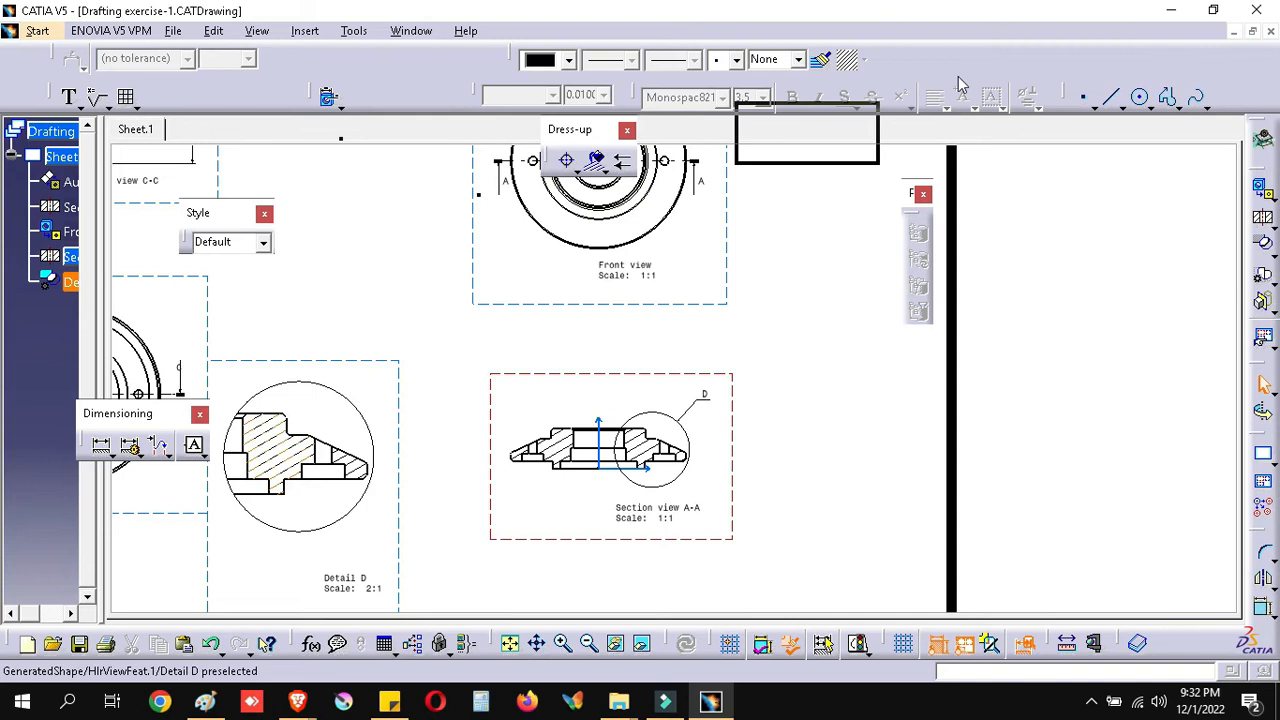
left_click_drag(400, 73, 396, 60)
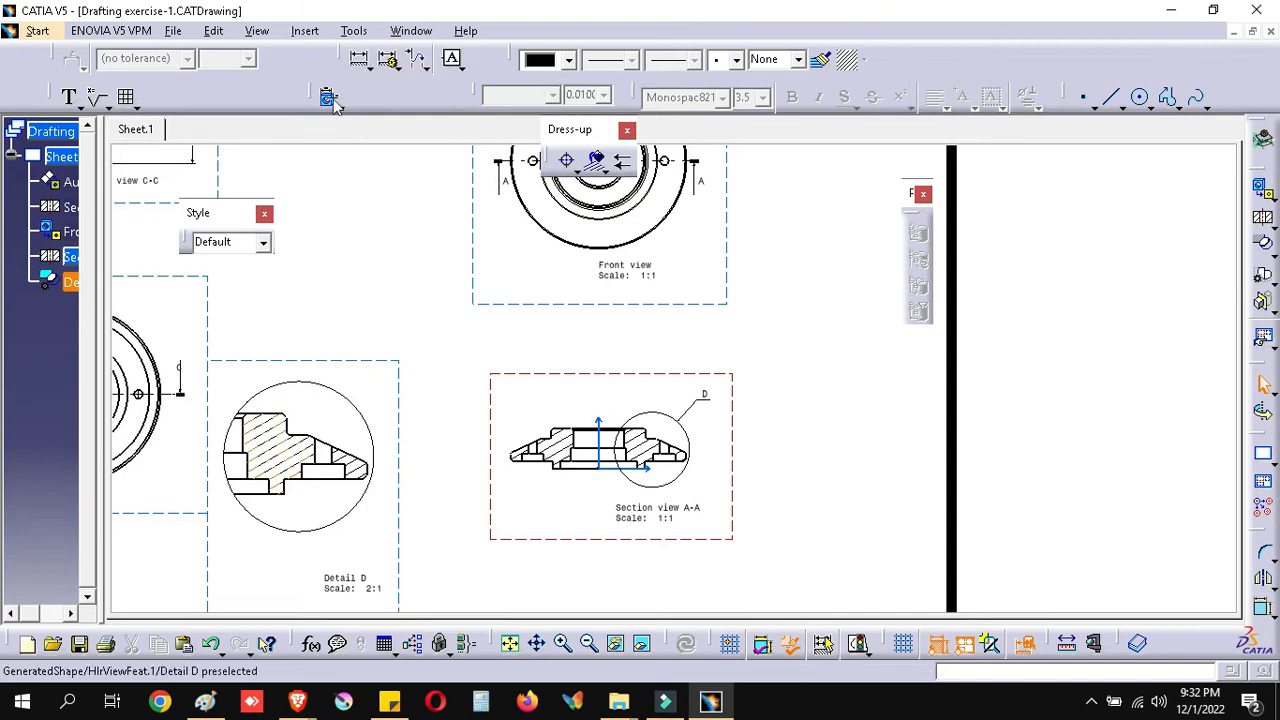
left_click_drag(316, 97, 296, 58)
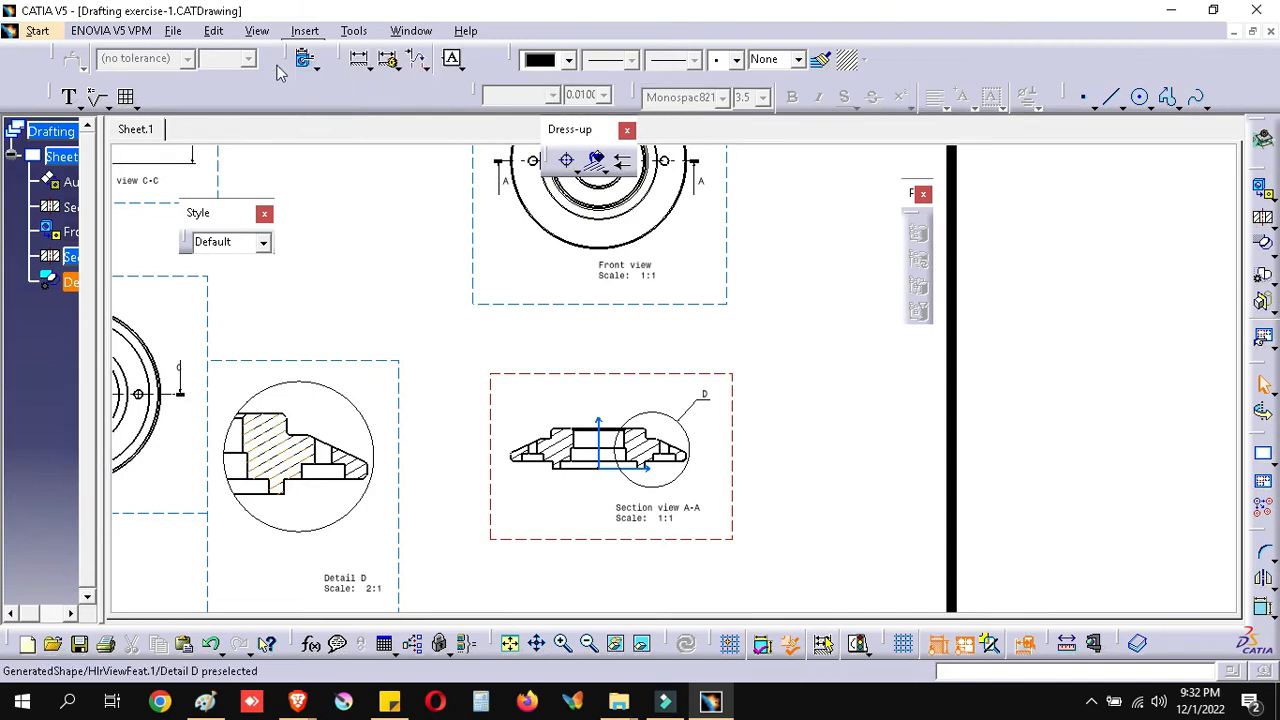
left_click_drag(50, 97, 900, 60)
left_click_drag(1063, 90, 1005, 48)
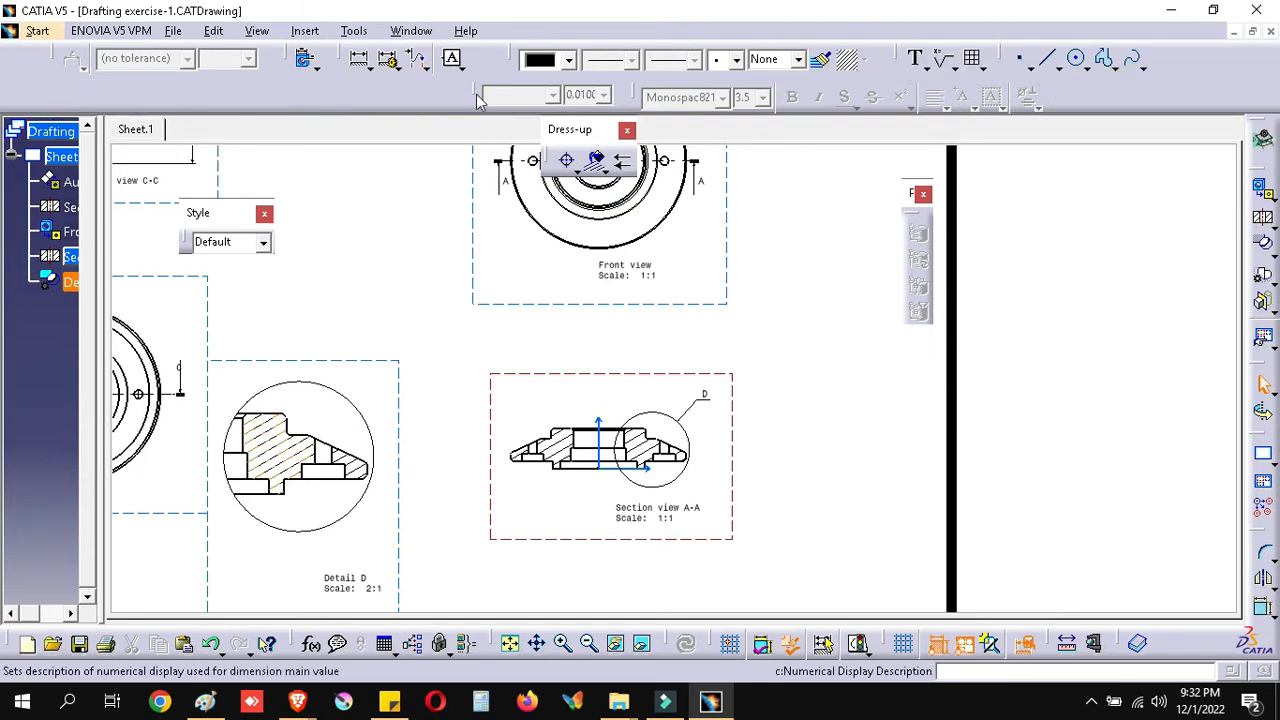
Step: Gather the numerical properties, Text Properties and Dress-up toolbars into the same single row, with Text Properties last
left_click_drag(20, 78, 48, 74)
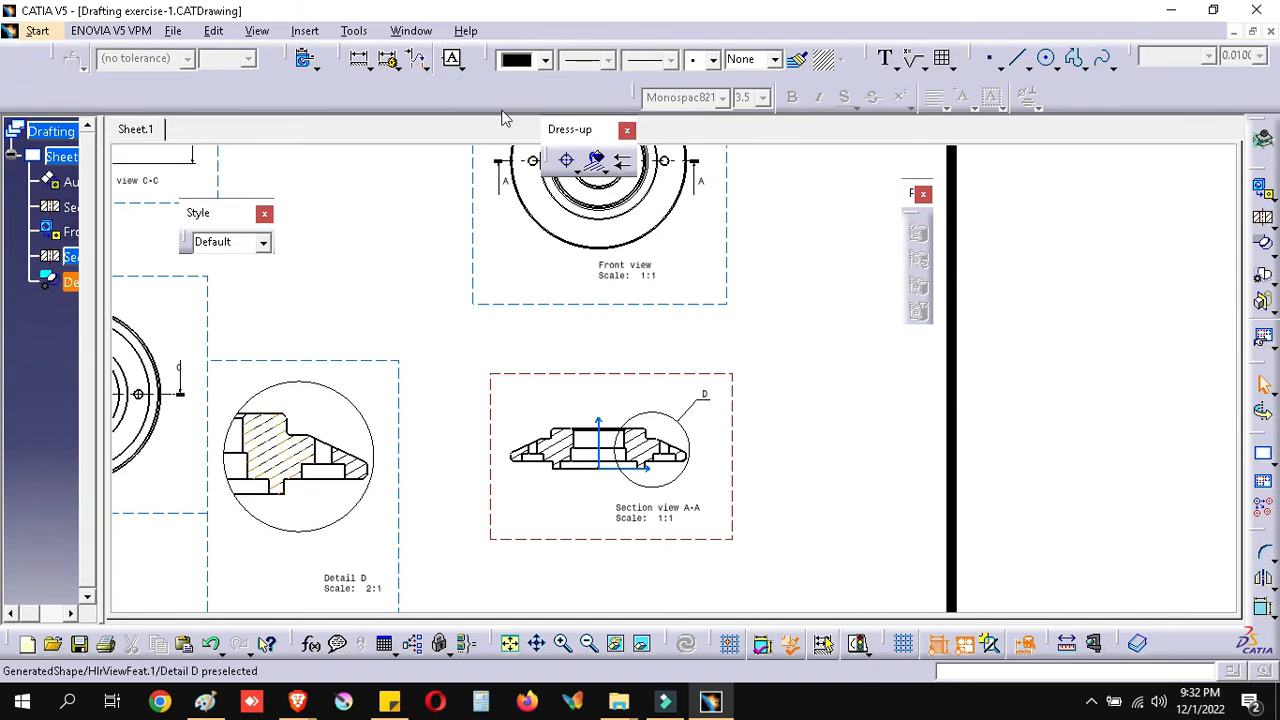
left_click_drag(636, 92, 438, 212)
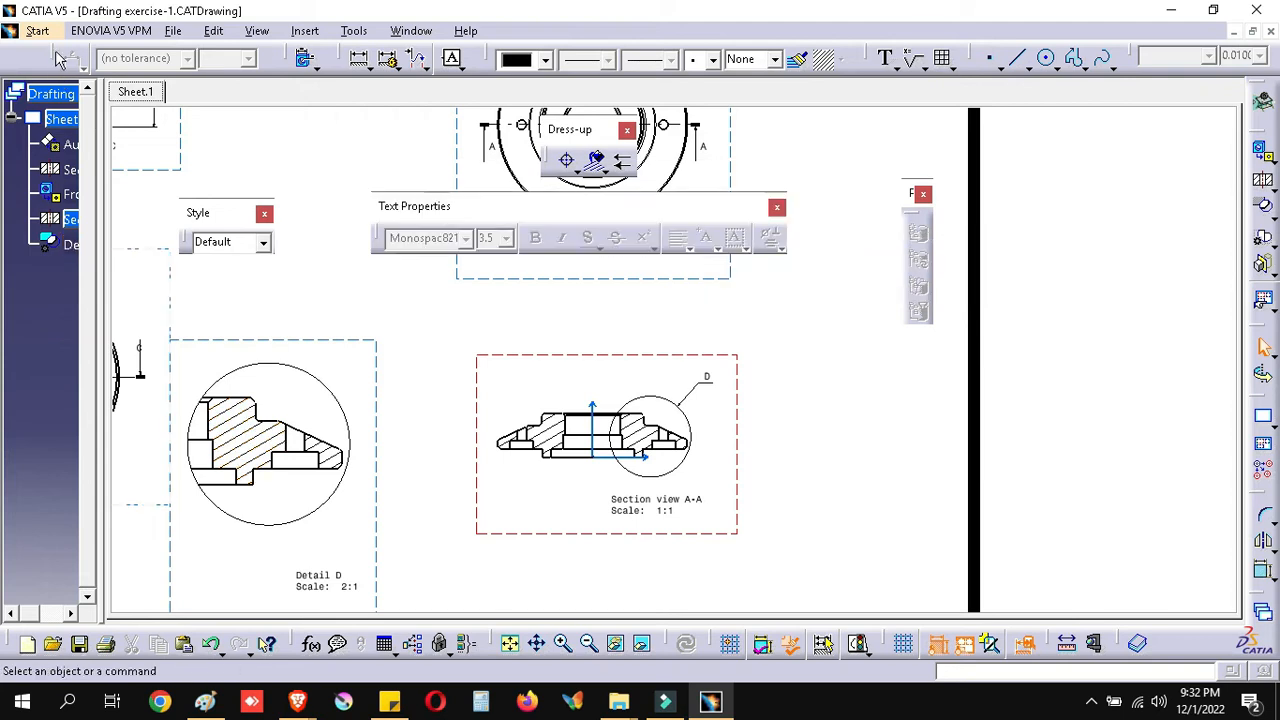
left_click(55, 52)
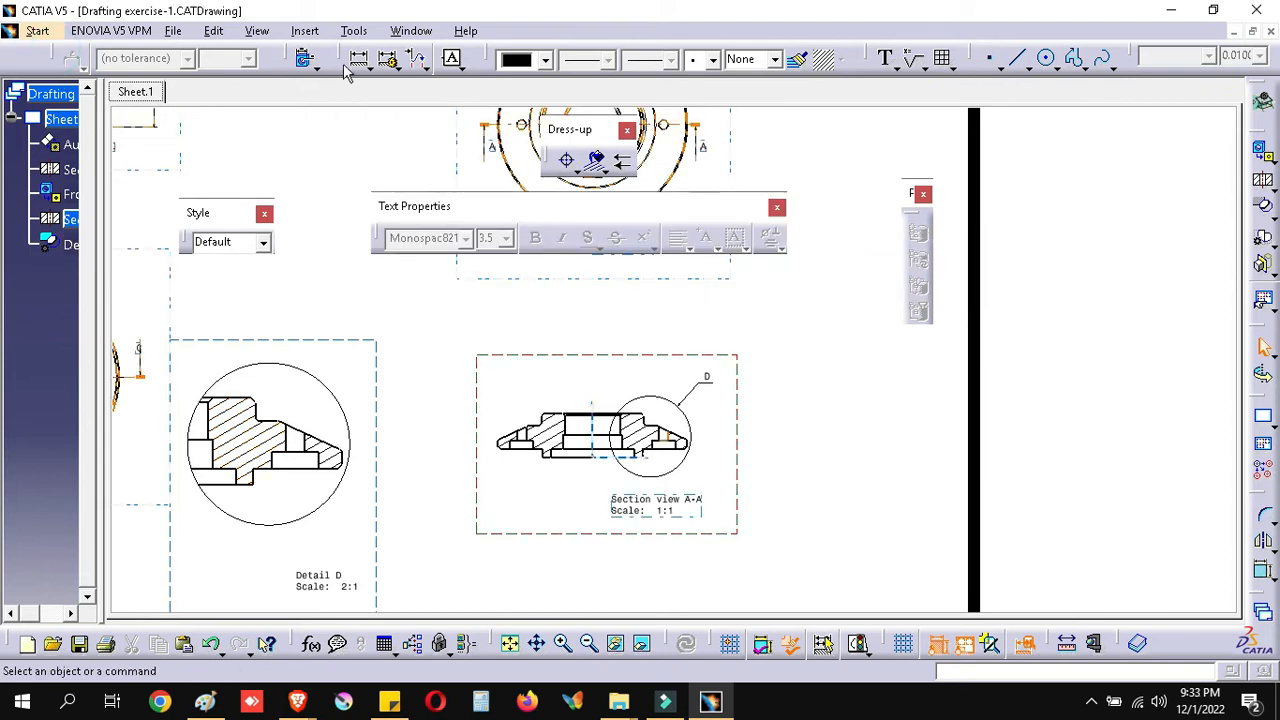
left_click(290, 56)
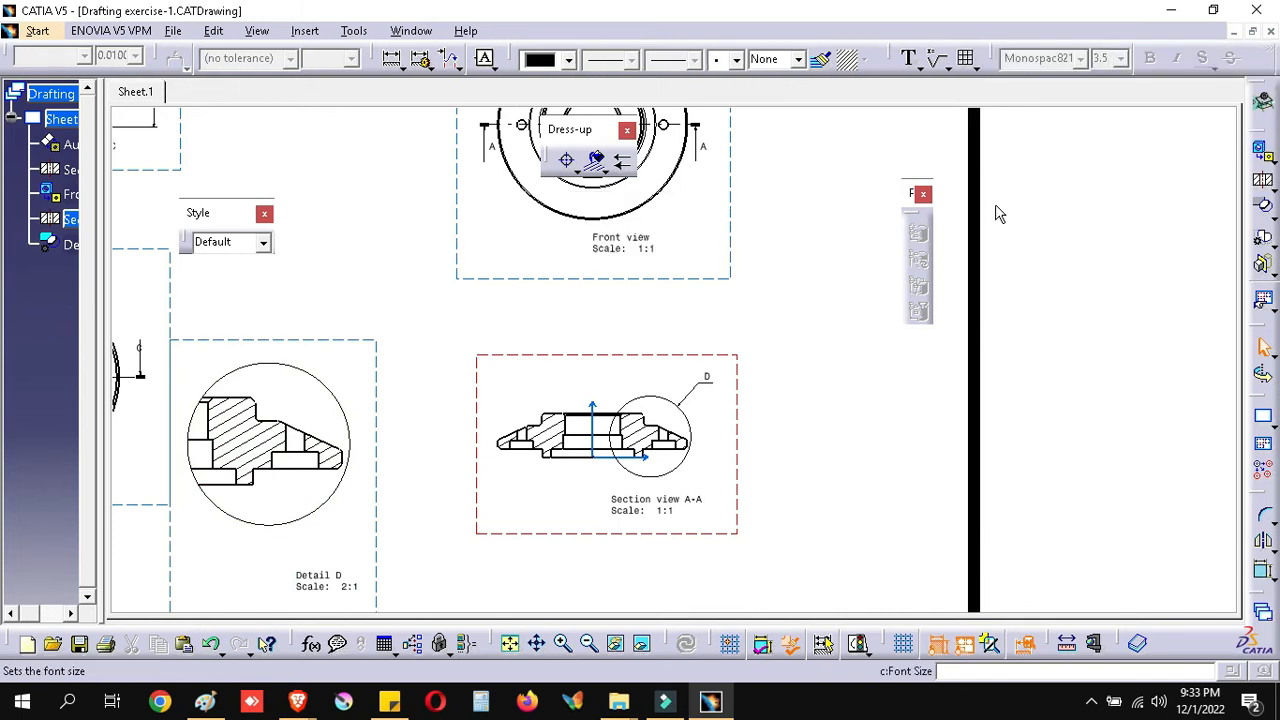
left_click_drag(563, 140, 1119, 62)
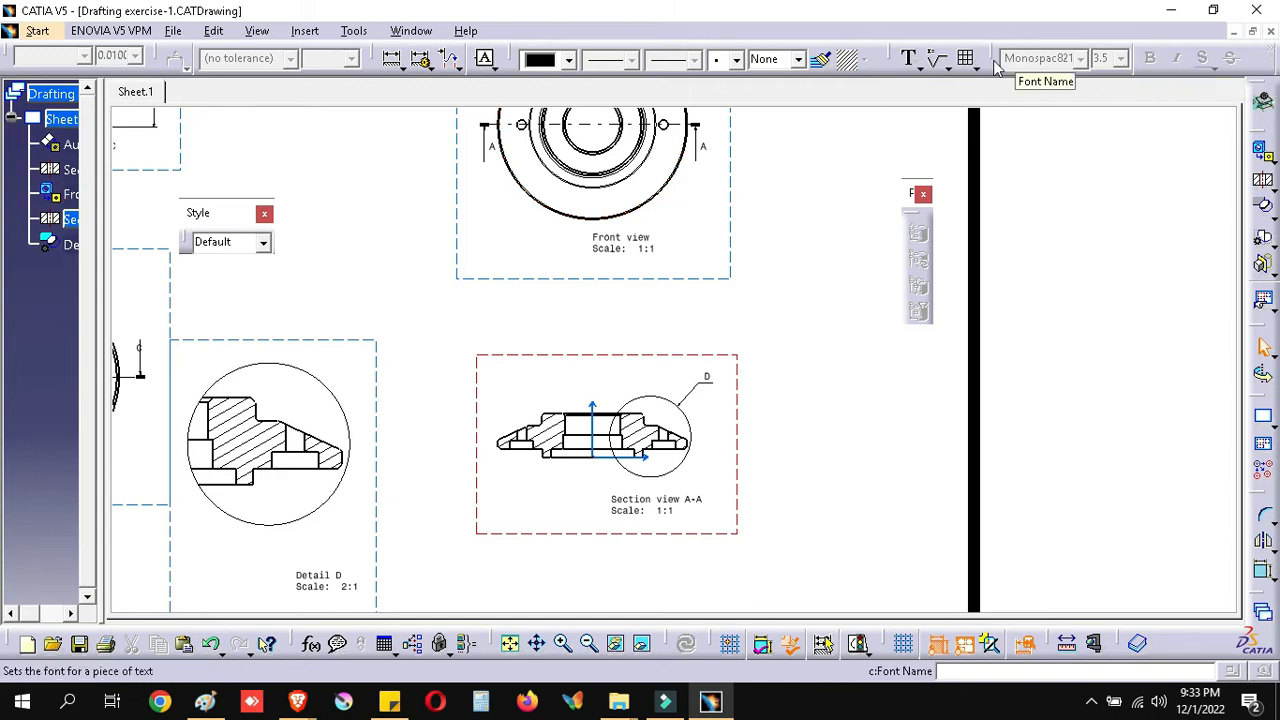
left_click_drag(996, 48, 1157, 123)
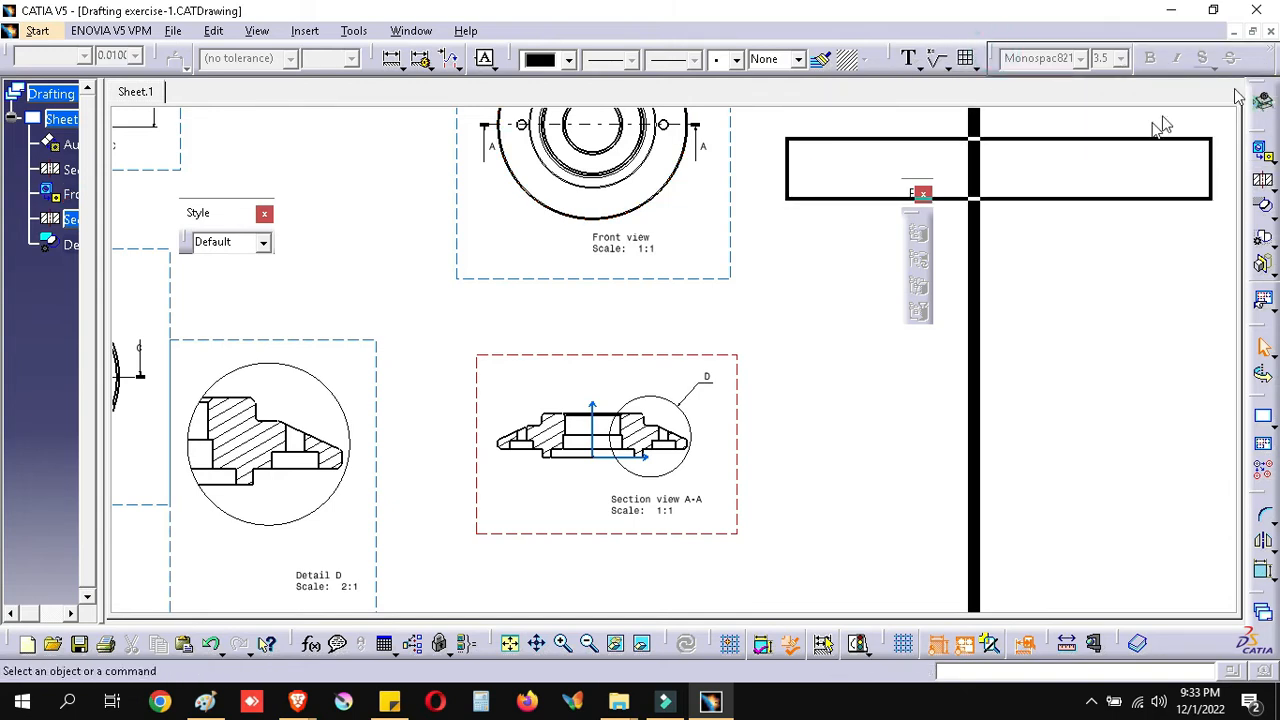
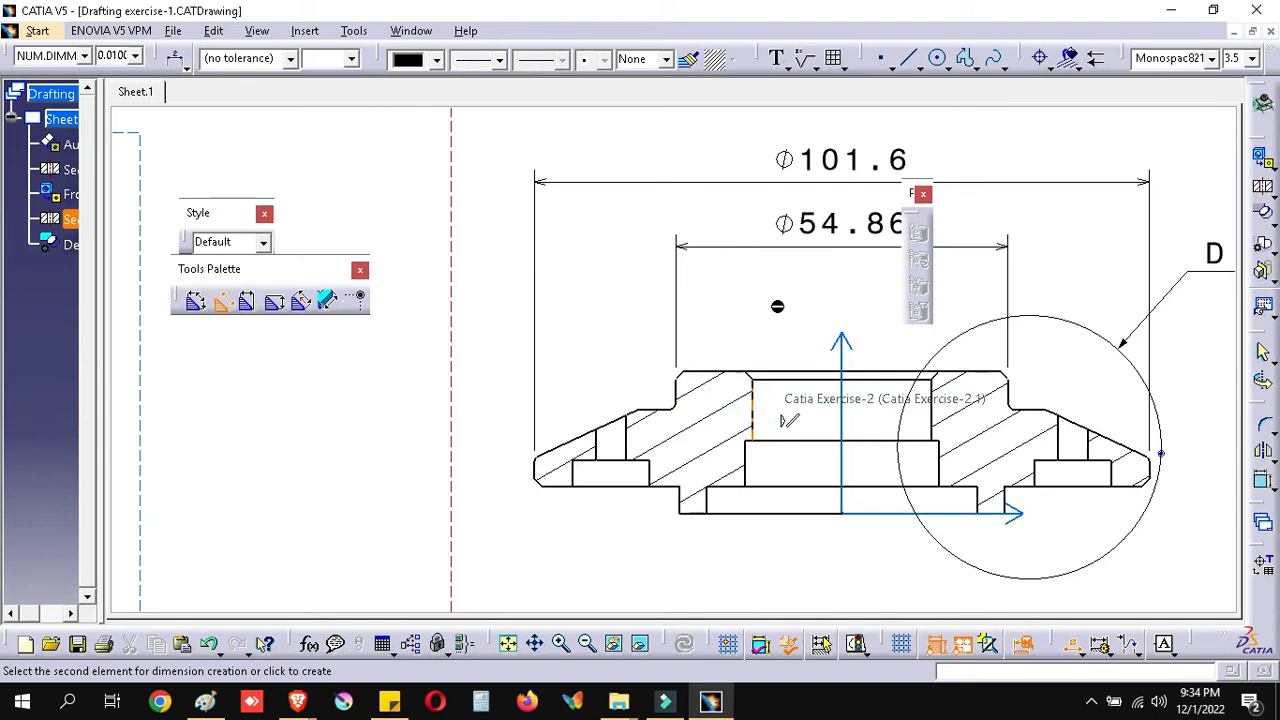
Step: Add diameter dimensions for the upper bore and the wider bore beneath it, placed above section view A-A
left_click(784, 309)
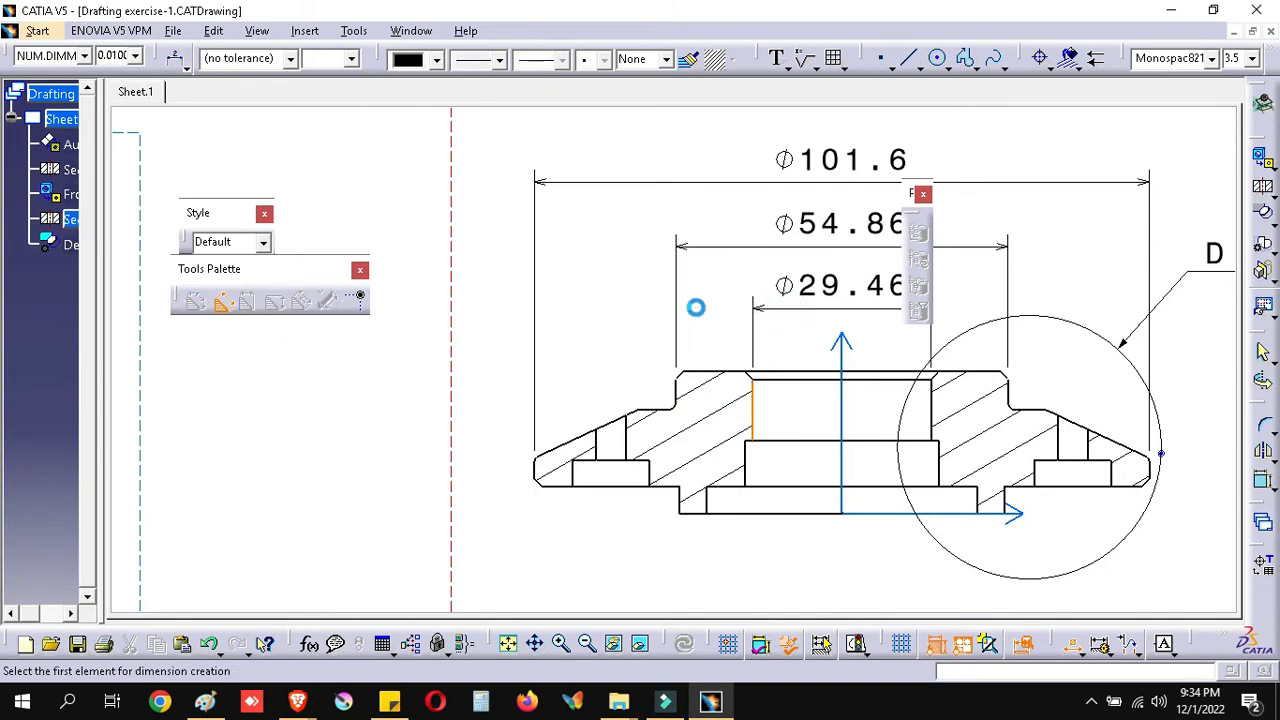
mouse_move(587, 307)
middle_mouse_down()
mouse_move(537, 298)
mouse_move(560, 365)
middle_mouse_up()
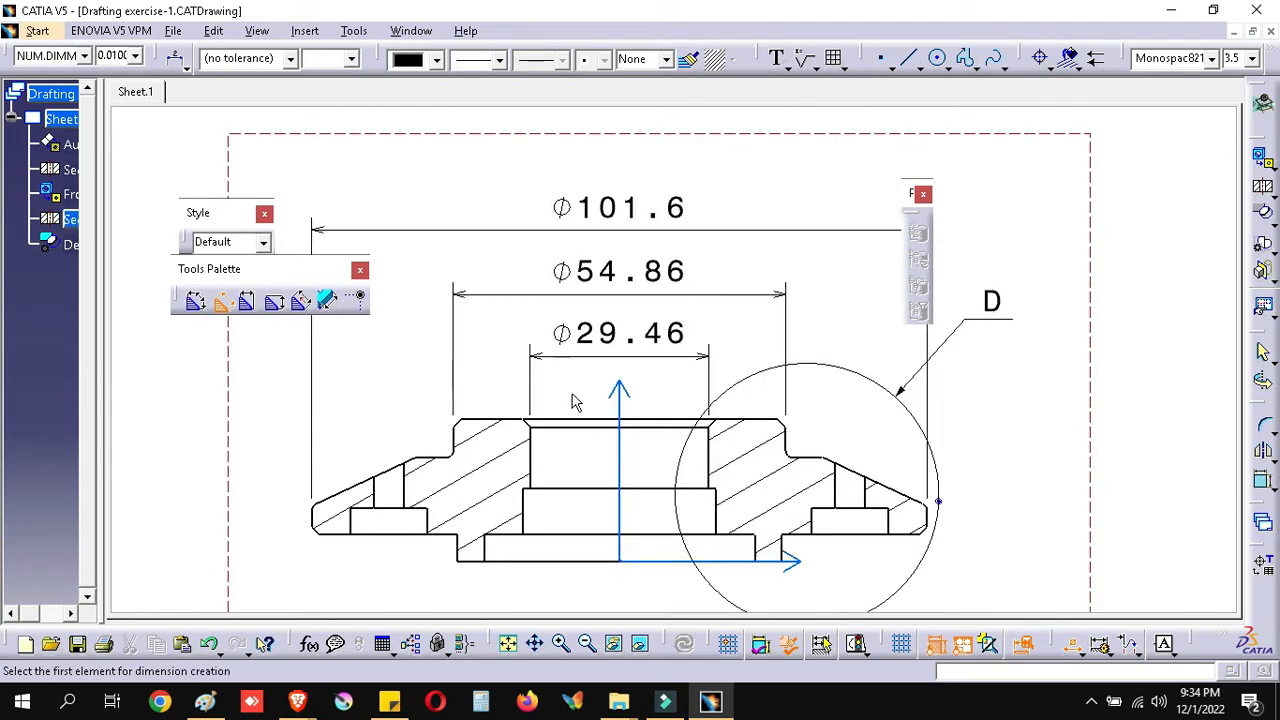
middle_click_drag(617, 516, 600, 371)
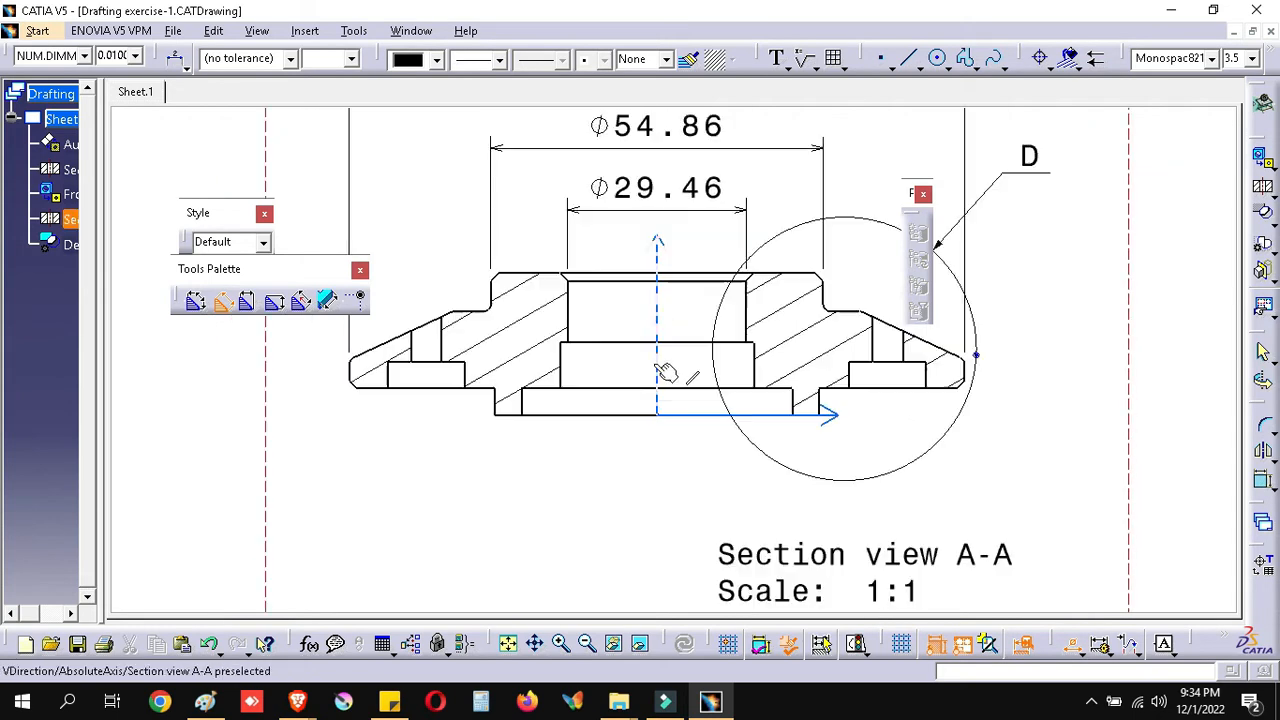
left_click(563, 368)
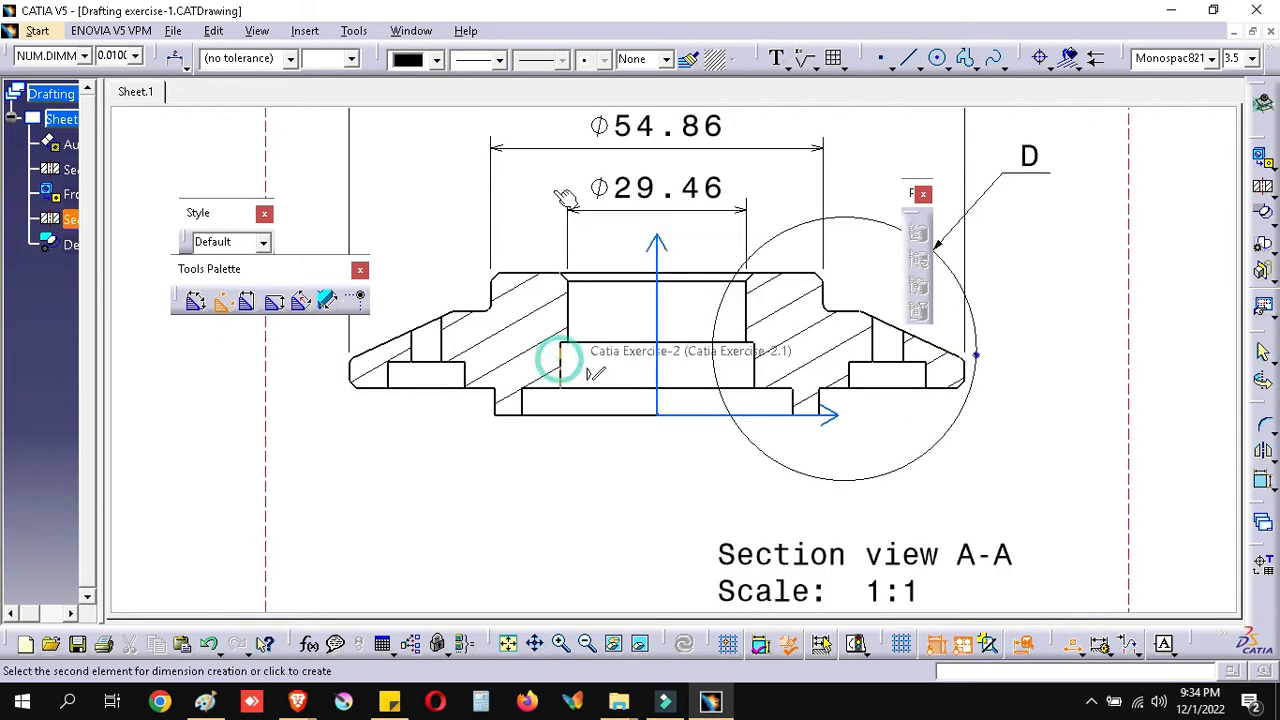
middle_click_drag(564, 180, 557, 328)
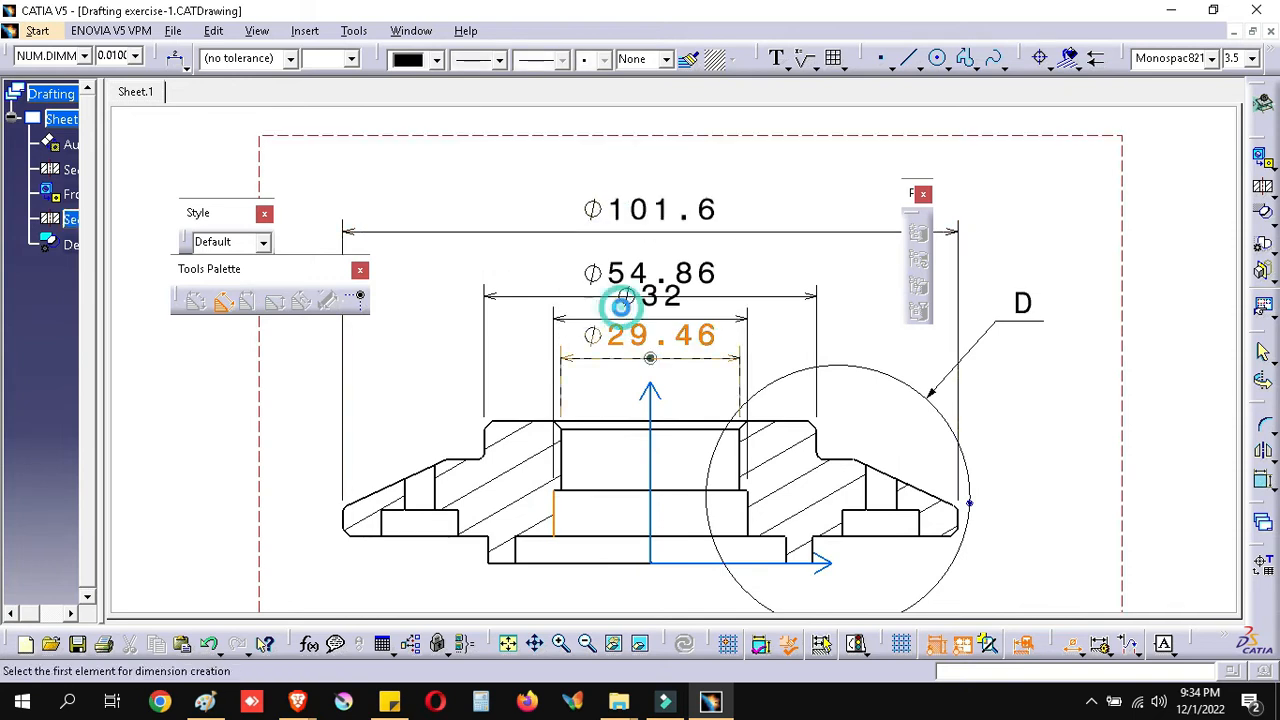
left_click(630, 298)
Step: Dimension the inner and outer diameters of the bottom rim, placed one under the other below section view A-A
middle_click_drag(698, 242, 744, 93)
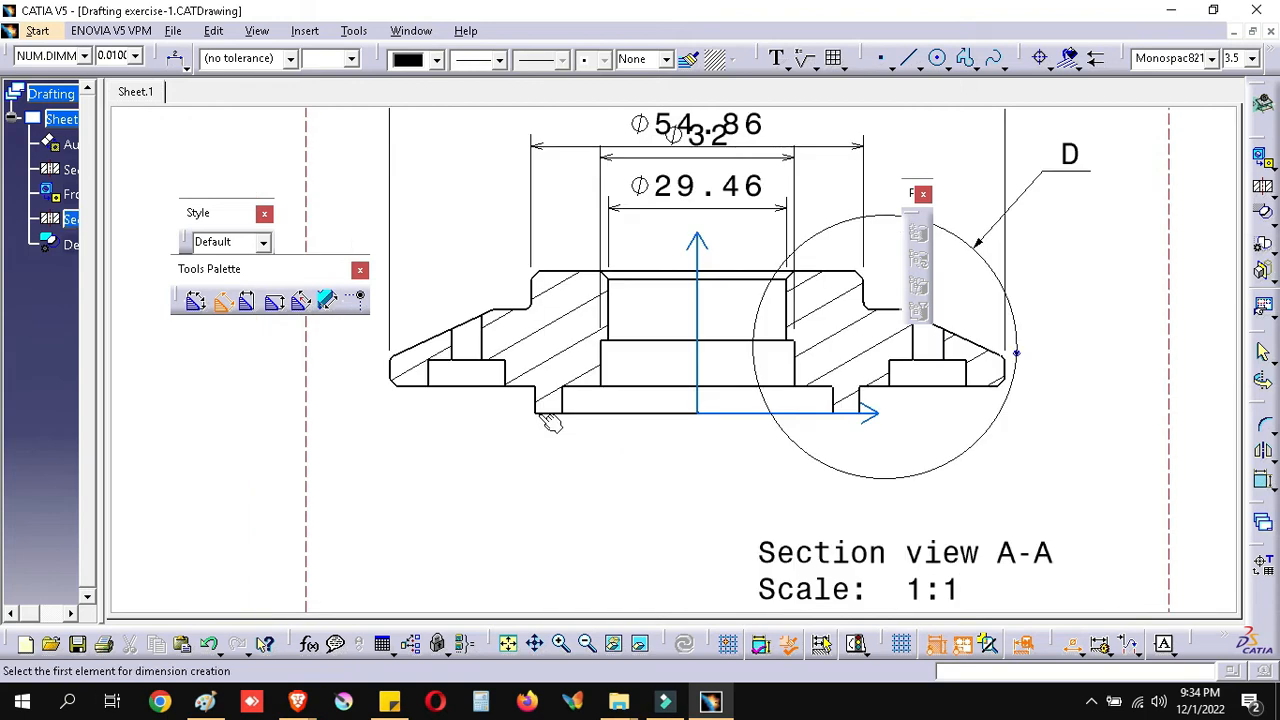
left_click(562, 402)
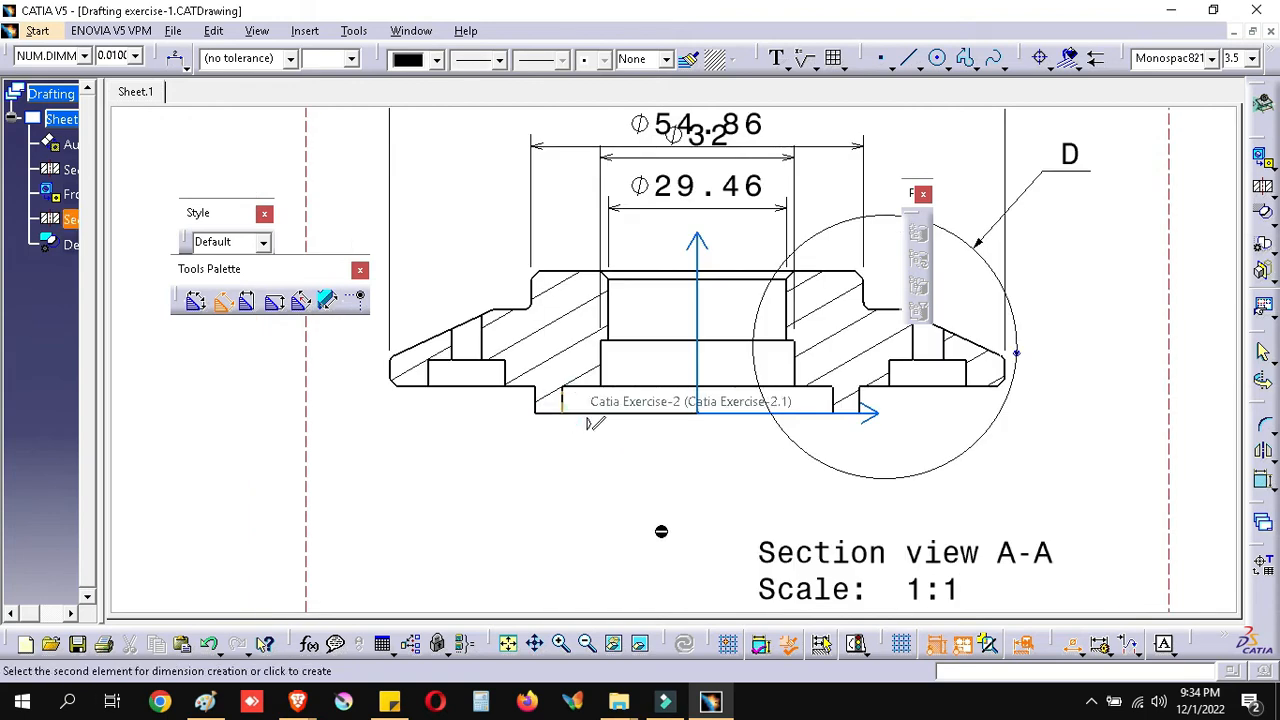
left_click(639, 535)
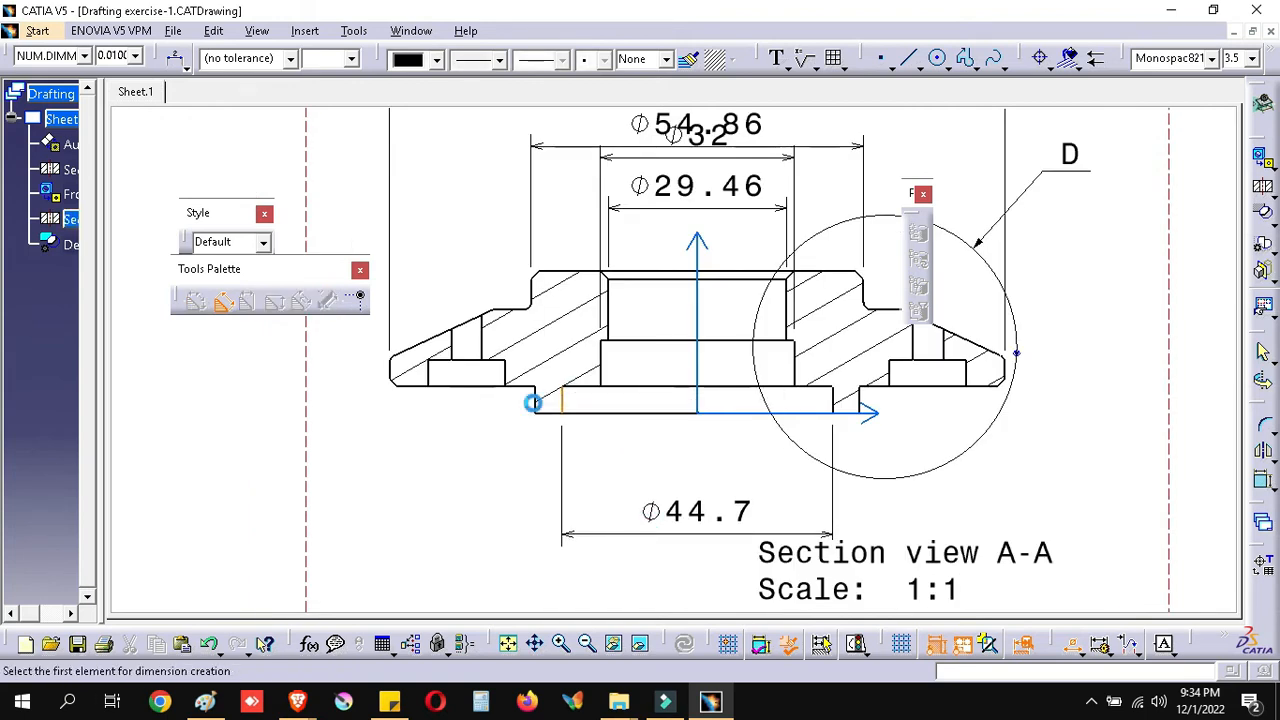
left_click(535, 404)
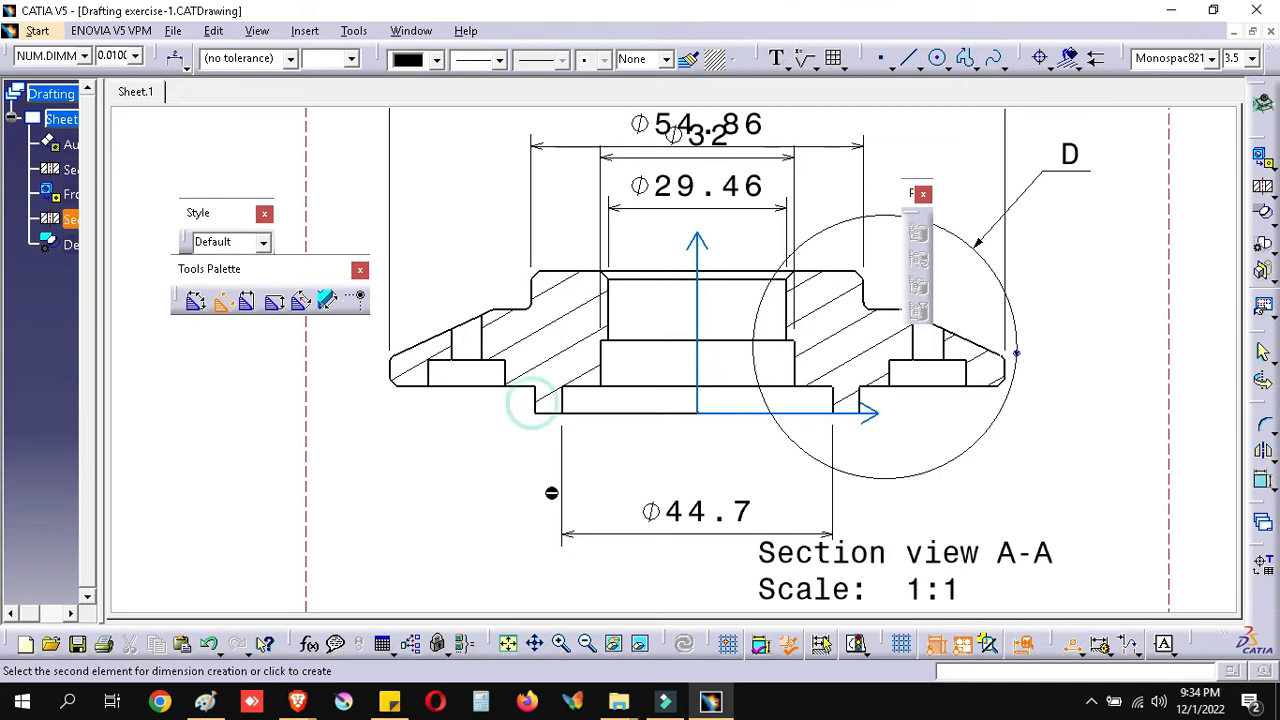
middle_click_drag(550, 447, 633, 519)
left_click(634, 500)
Step: Dimension the groove's inner and outer diameters below the bottom rim dimensions in section view A-A
left_click(522, 322)
left_click(642, 572)
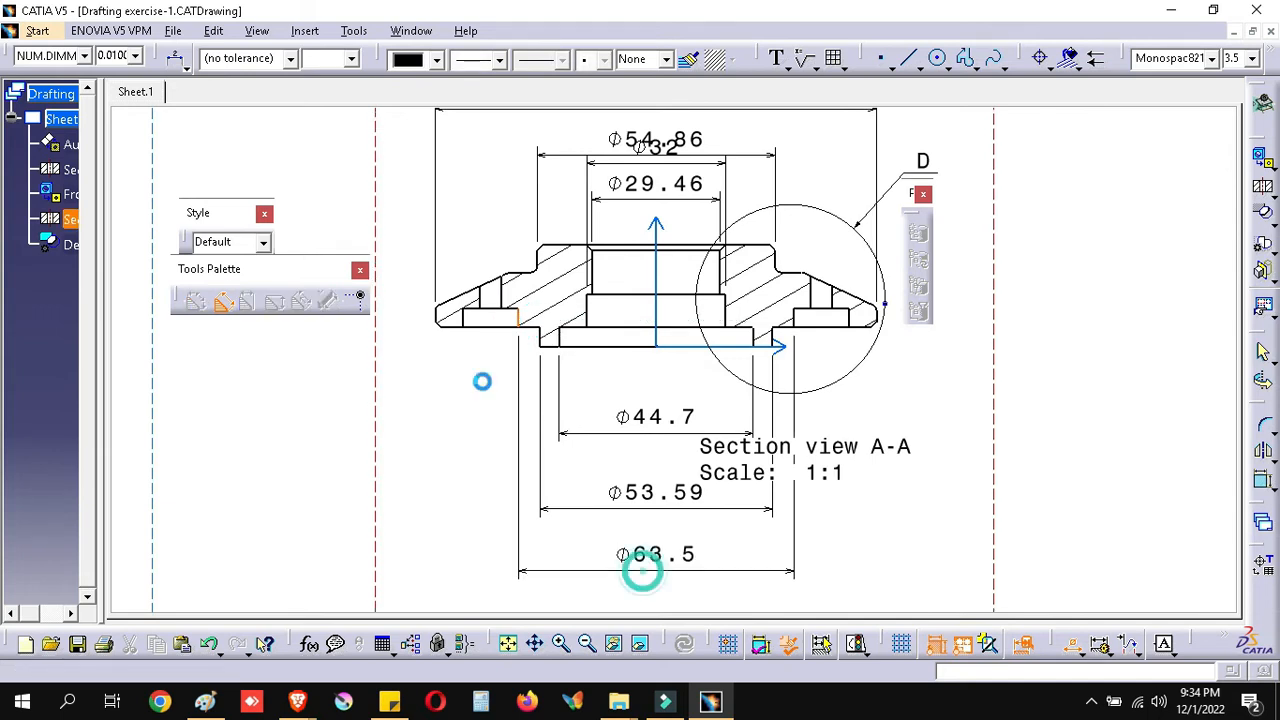
left_click(467, 323)
middle_click_drag(588, 466, 586, 535, "ctrl")
middle_click_drag(574, 440, 563, 388)
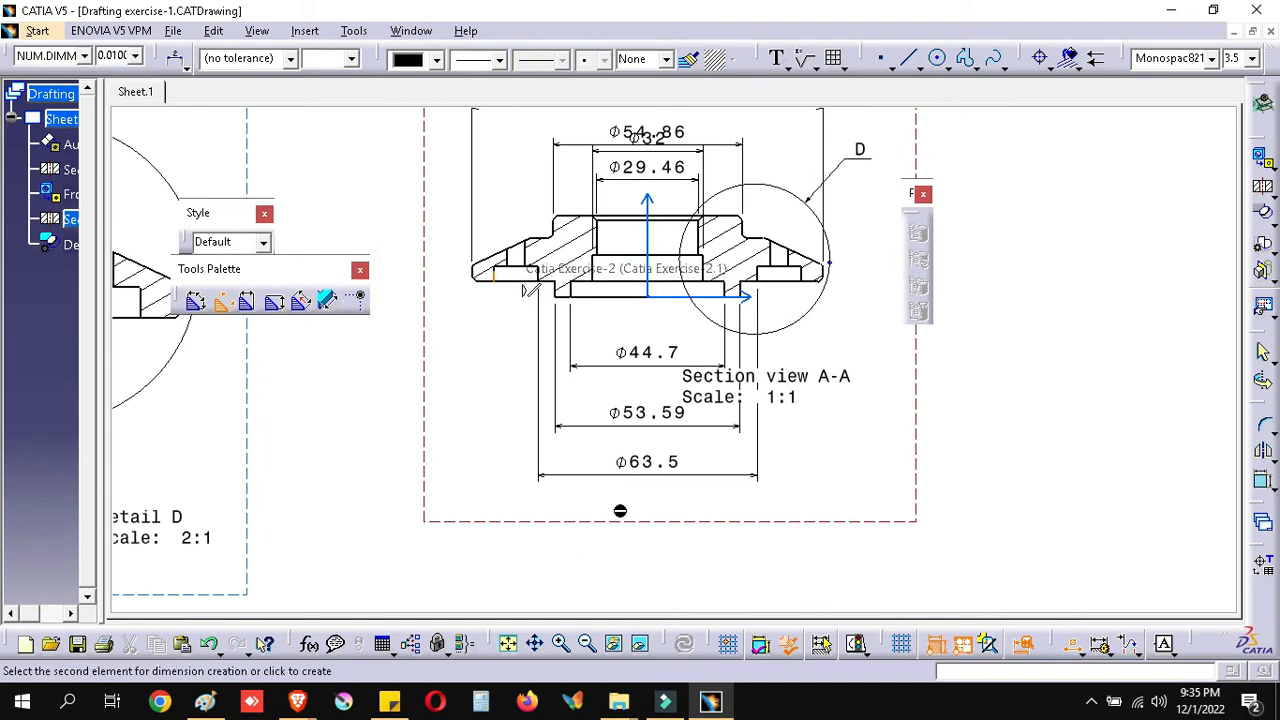
left_click(613, 514)
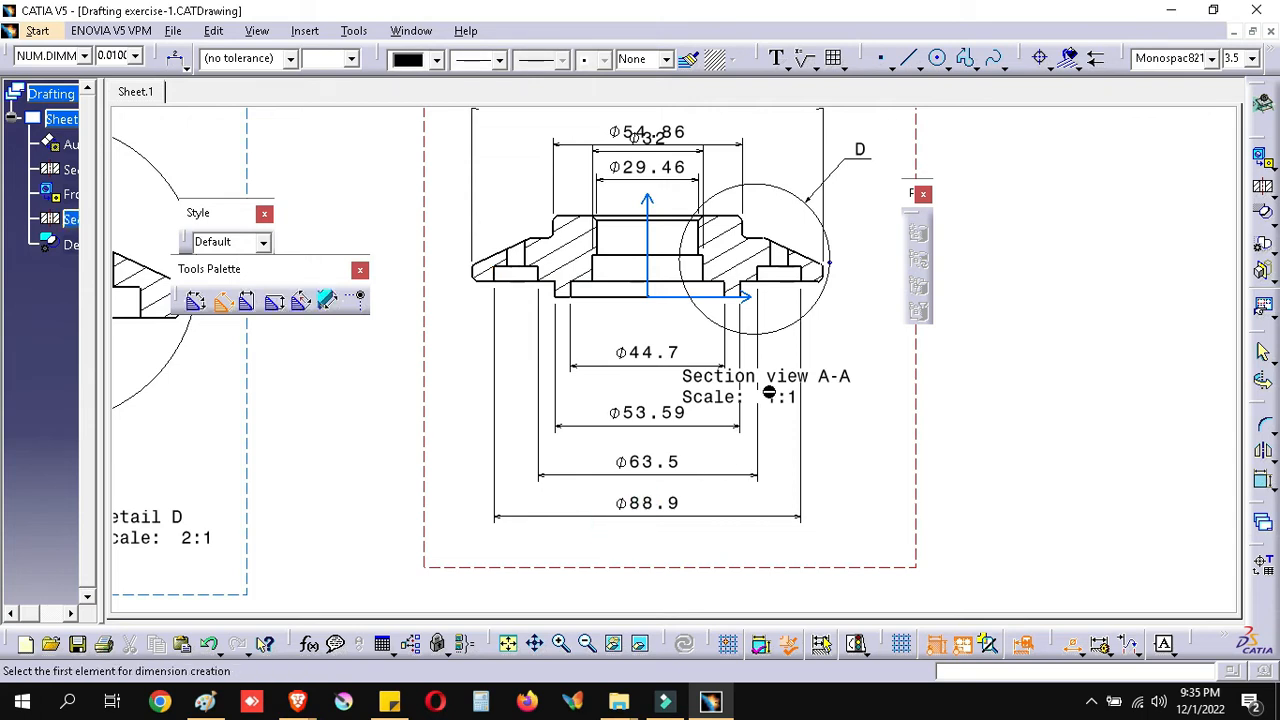
left_click(1078, 650)
left_click(1077, 558)
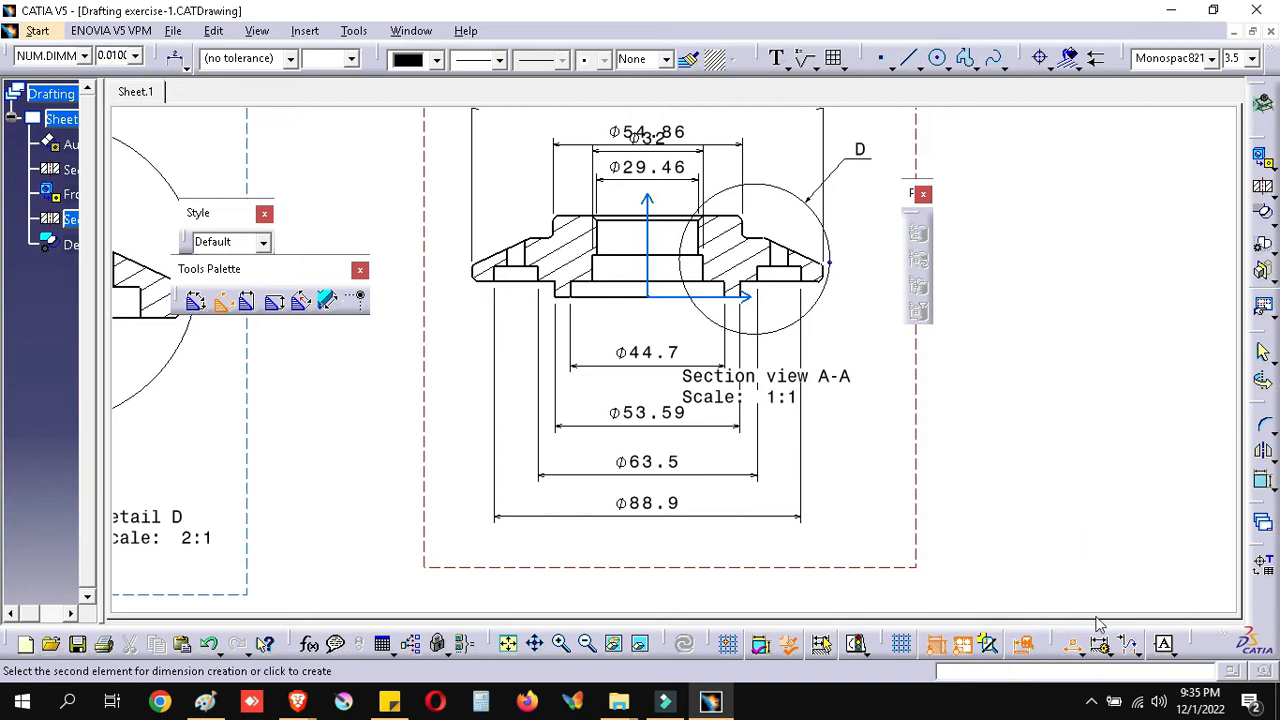
key("Escape")
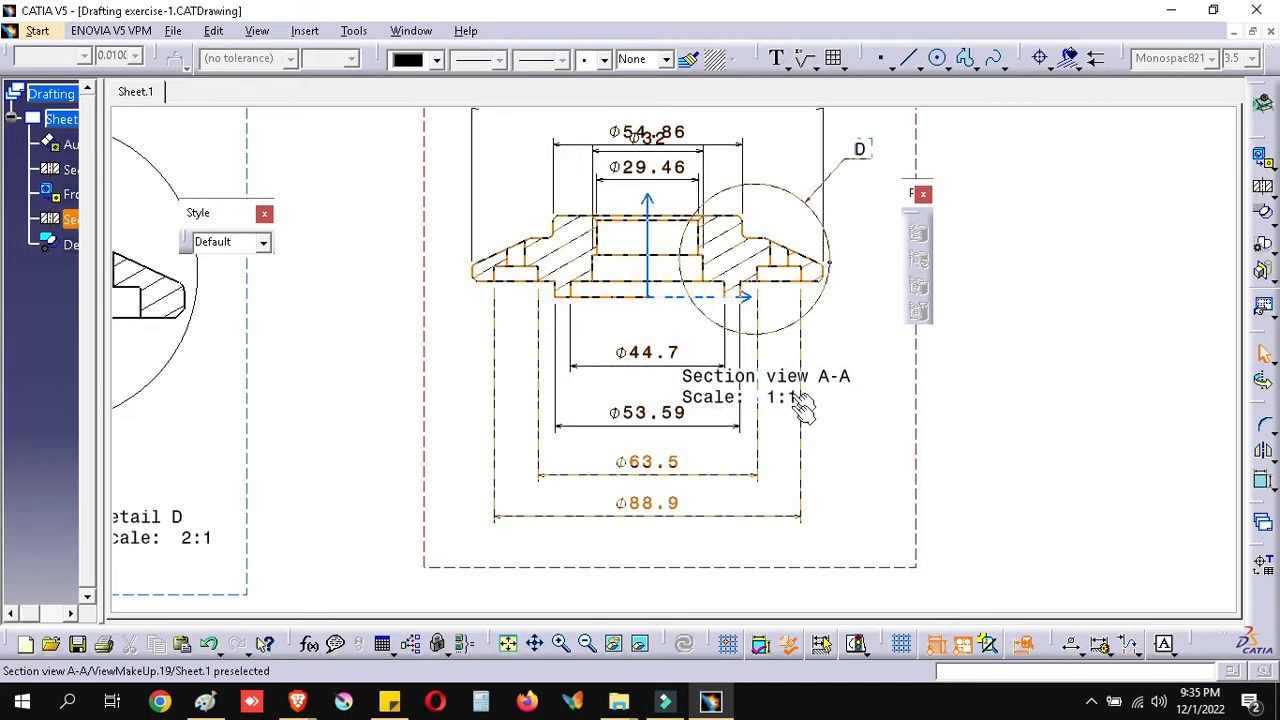
Step: Move the section view A-A title and scale label to the right, clear of the diameter dimensions
left_click(793, 405)
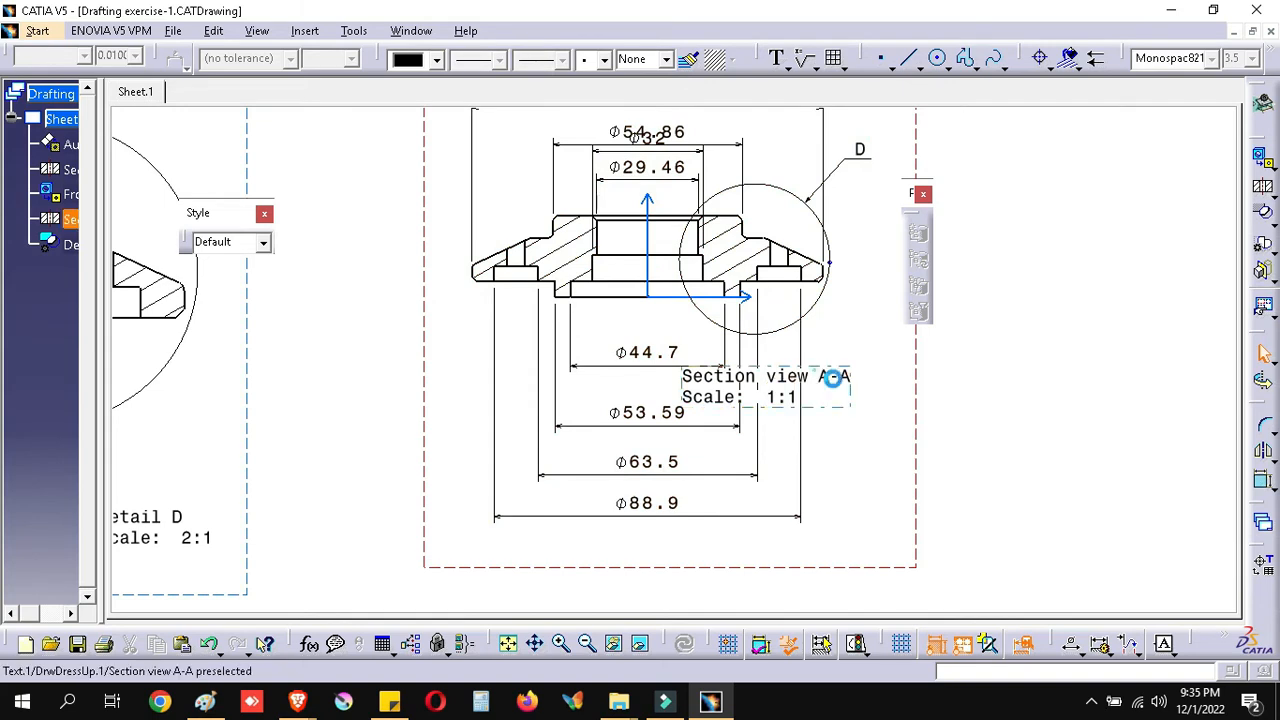
left_click_drag(814, 371, 995, 391)
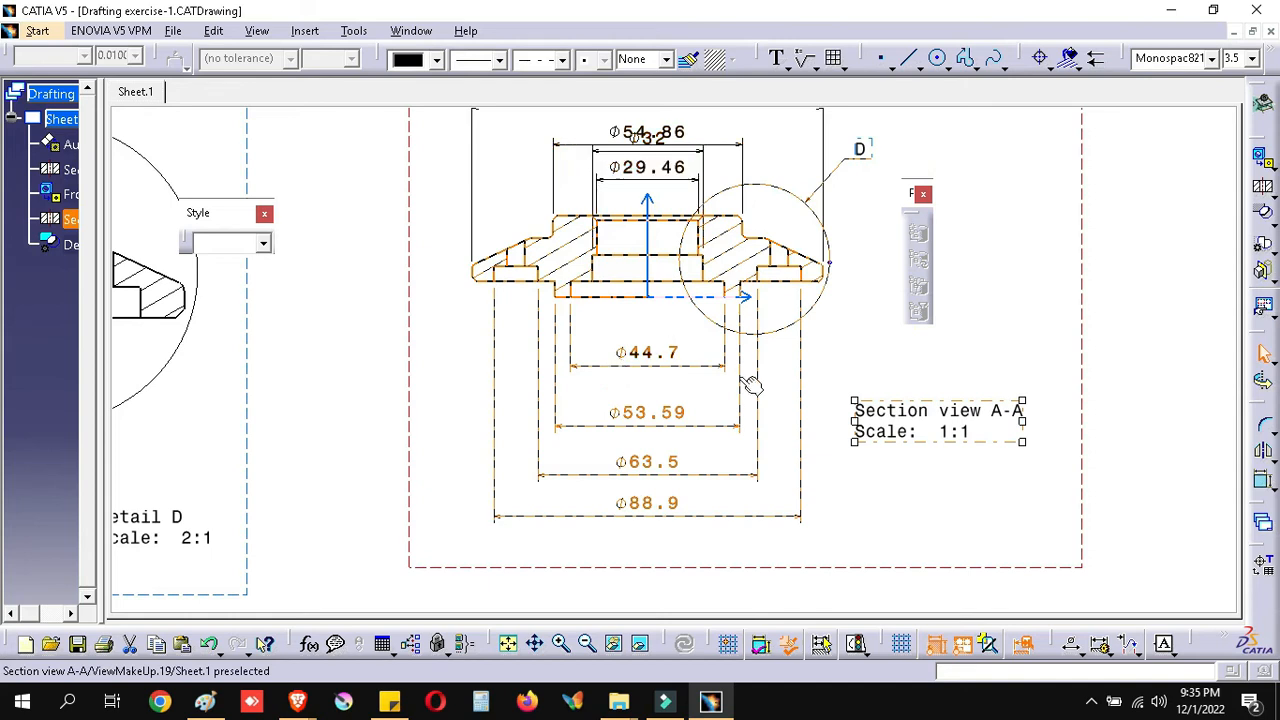
left_click(914, 357)
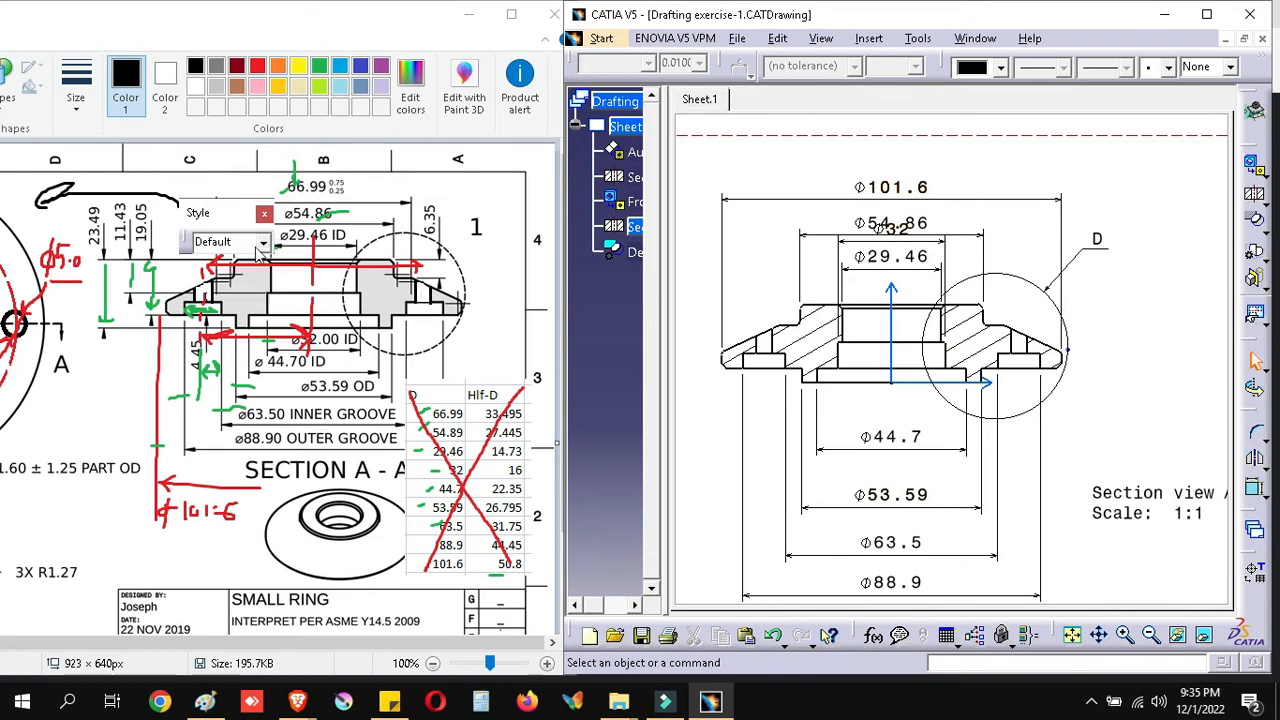
Step: Dock the floating Style toolbar with the other CATIA property toolbars, clear of the reference drawing in Paint
left_click_drag(197, 212, 278, 258)
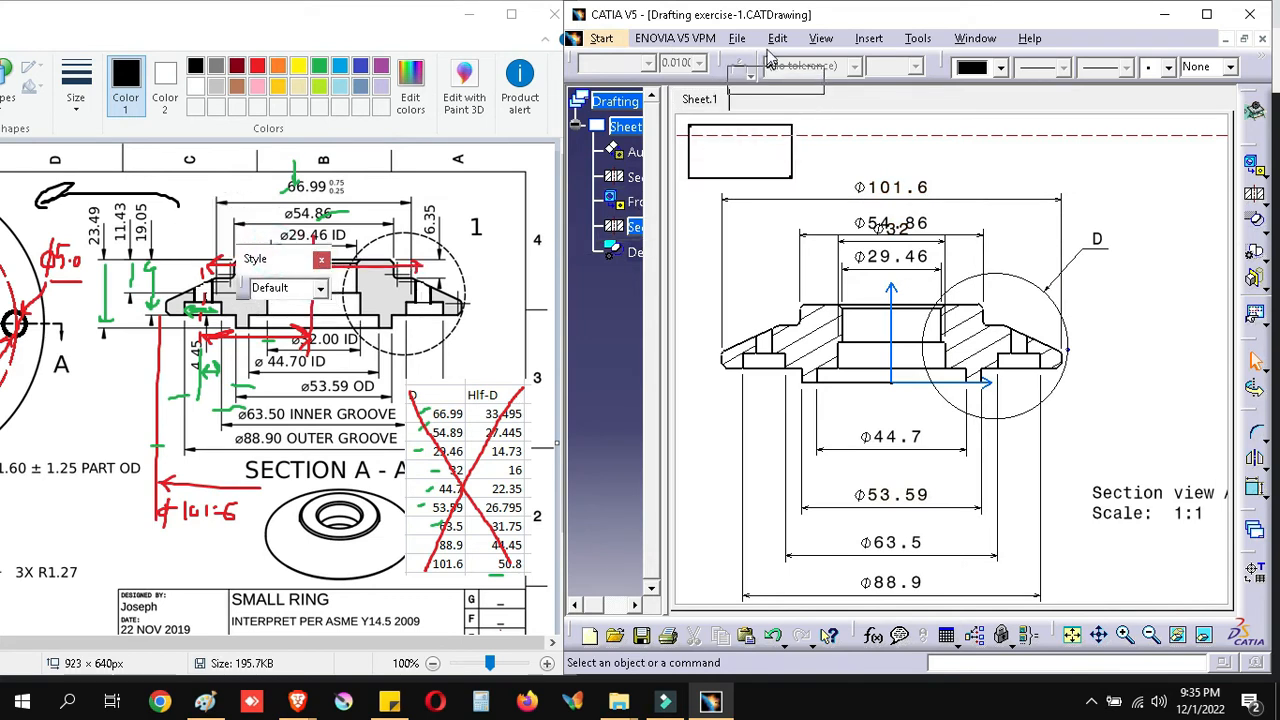
left_click_drag(768, 41, 761, 52)
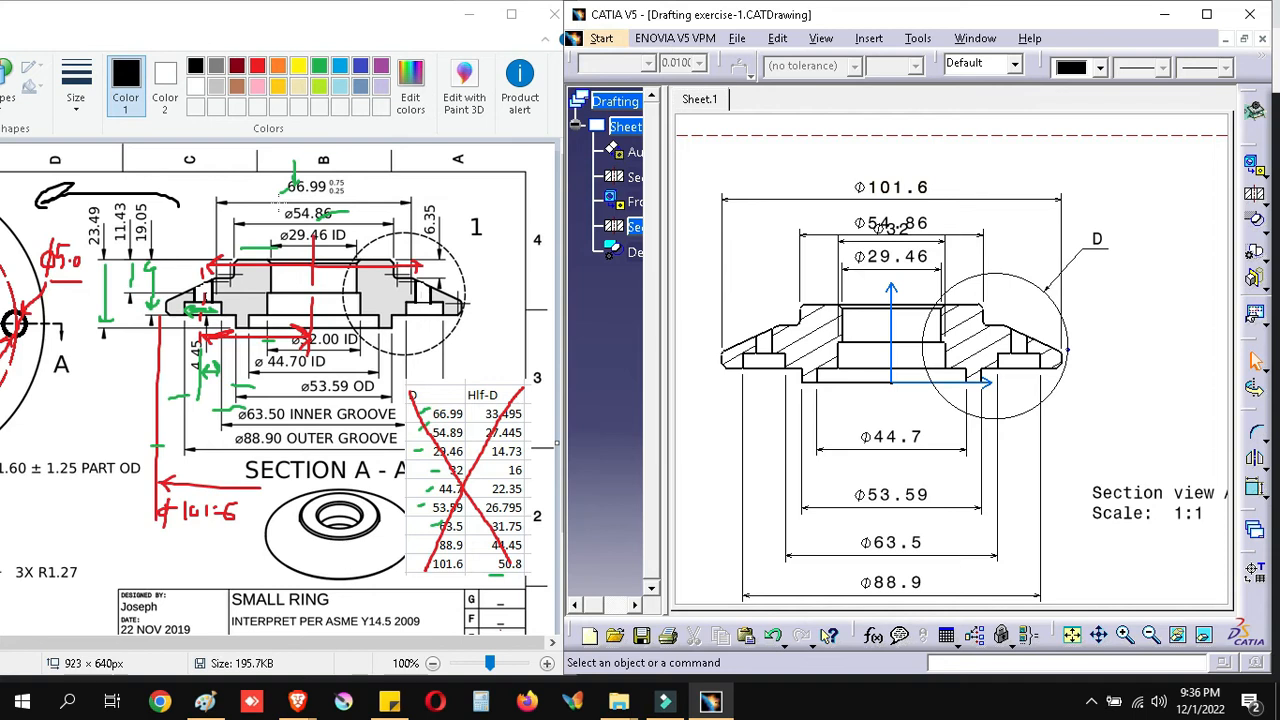
Step: Compare section A-A with the Paint reference, and move the 29.46 mm diameter dimension slightly closer to the section view
scroll(226, 270, "up", 1, "ctrl")
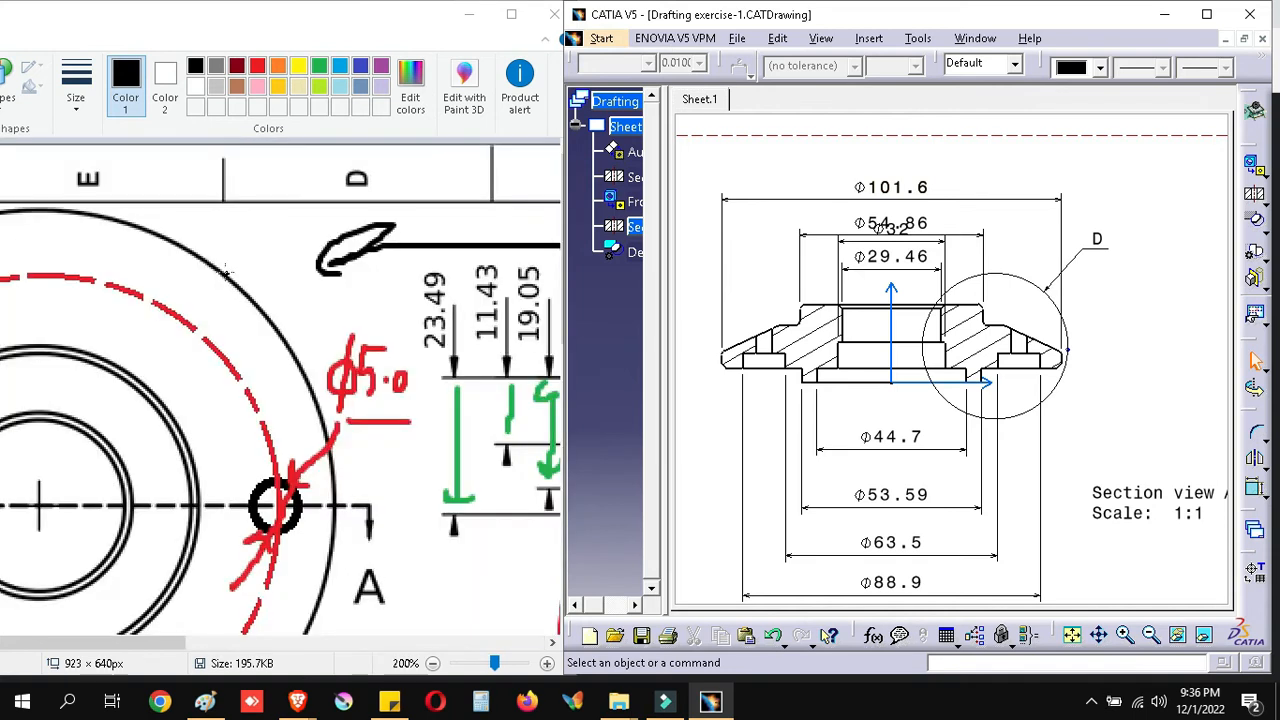
scroll(226, 270, "down", 1, "ctrl")
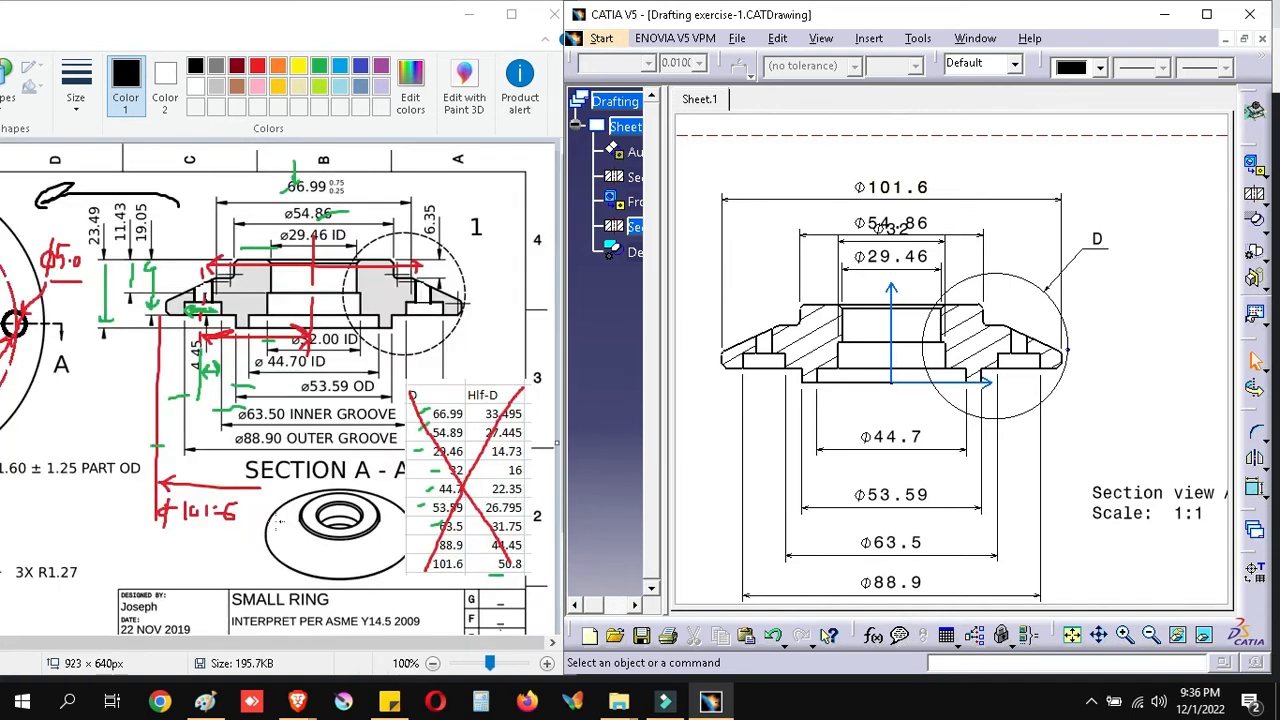
left_click(207, 702)
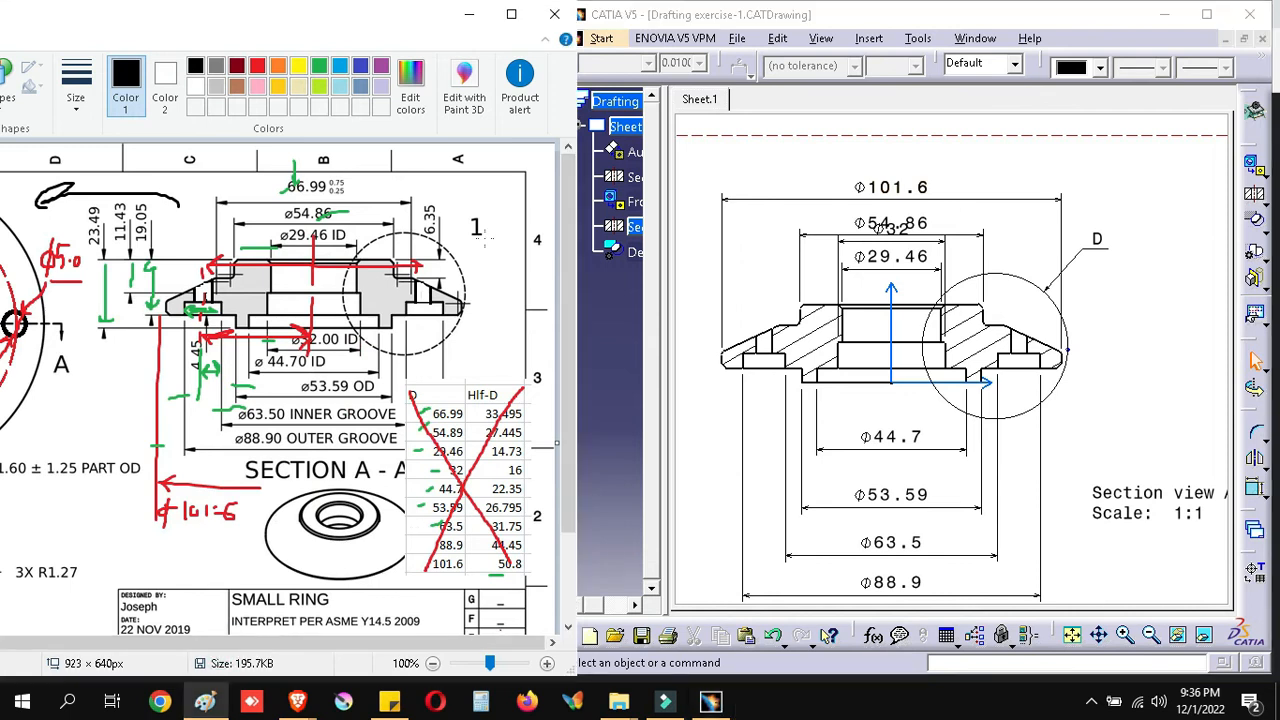
scroll(486, 236, "up", 1, "ctrl")
scroll(486, 236, "down", 1, "ctrl")
left_click(877, 278)
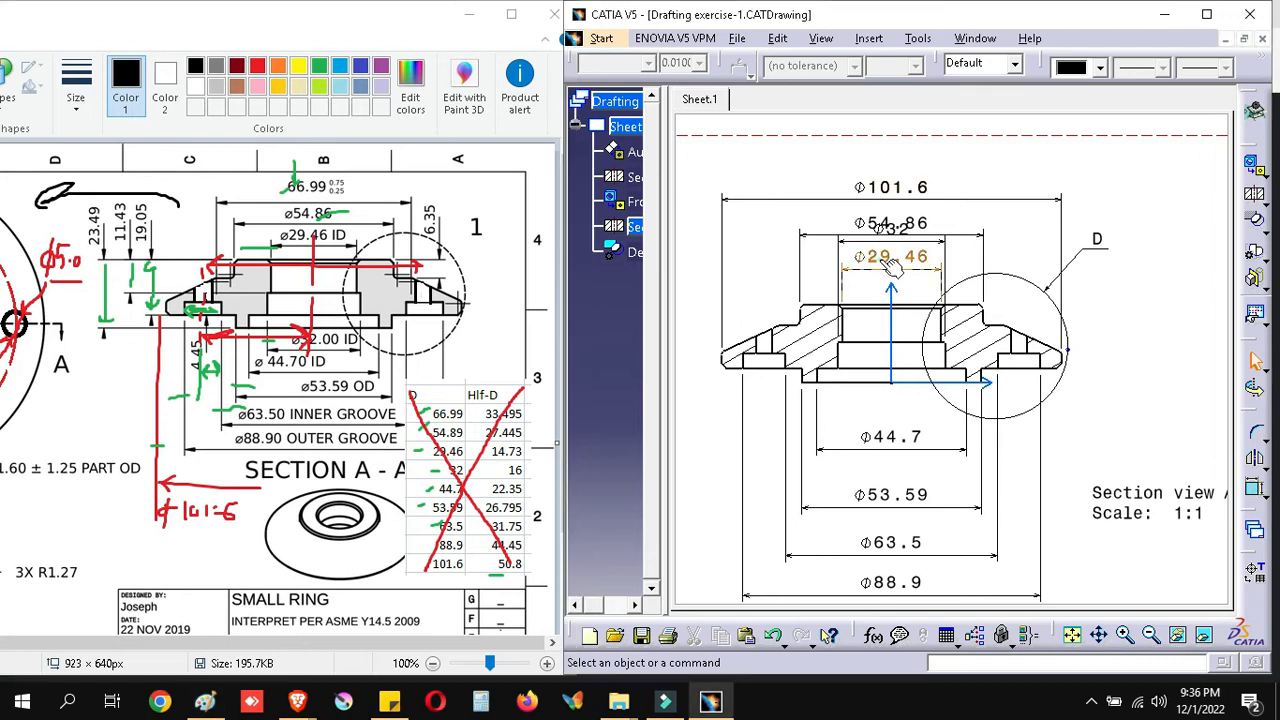
left_click_drag(877, 278, 880, 282)
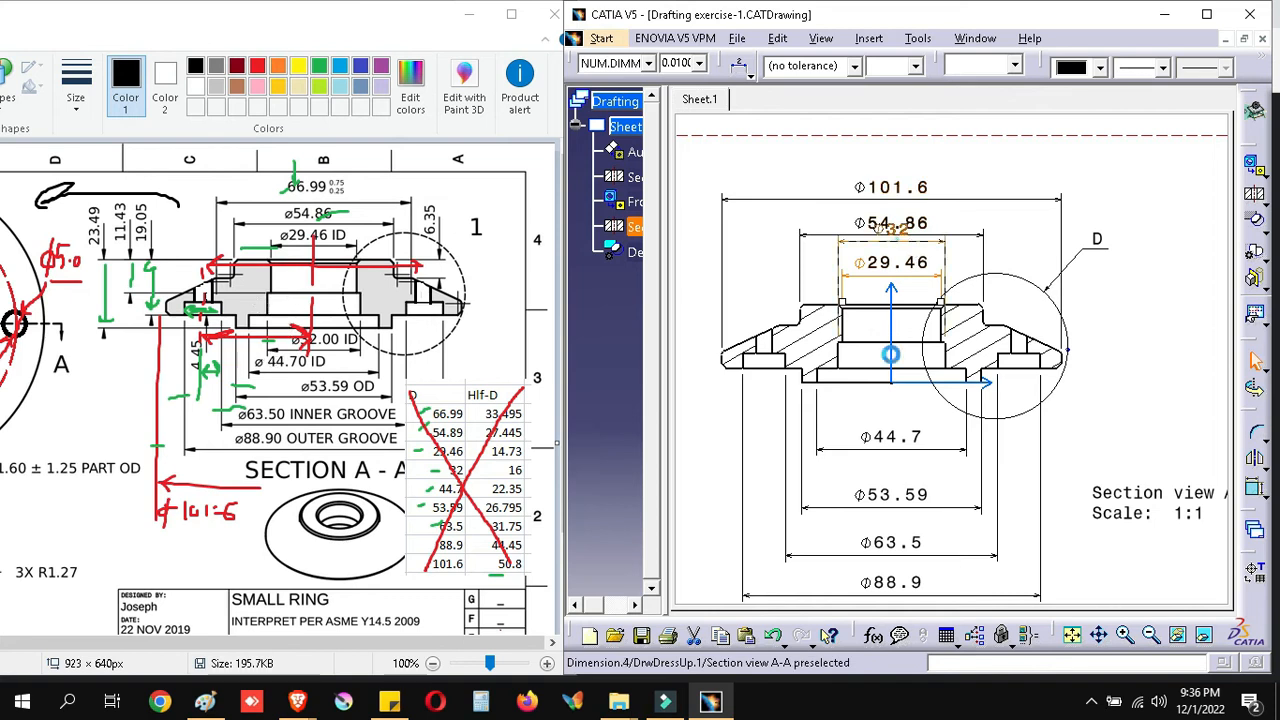
Step: Place the 32 mm diameter dimension below section view A-A, with the 44.7 mm dimension spaced beneath it
left_click_drag(883, 411, 886, 464)
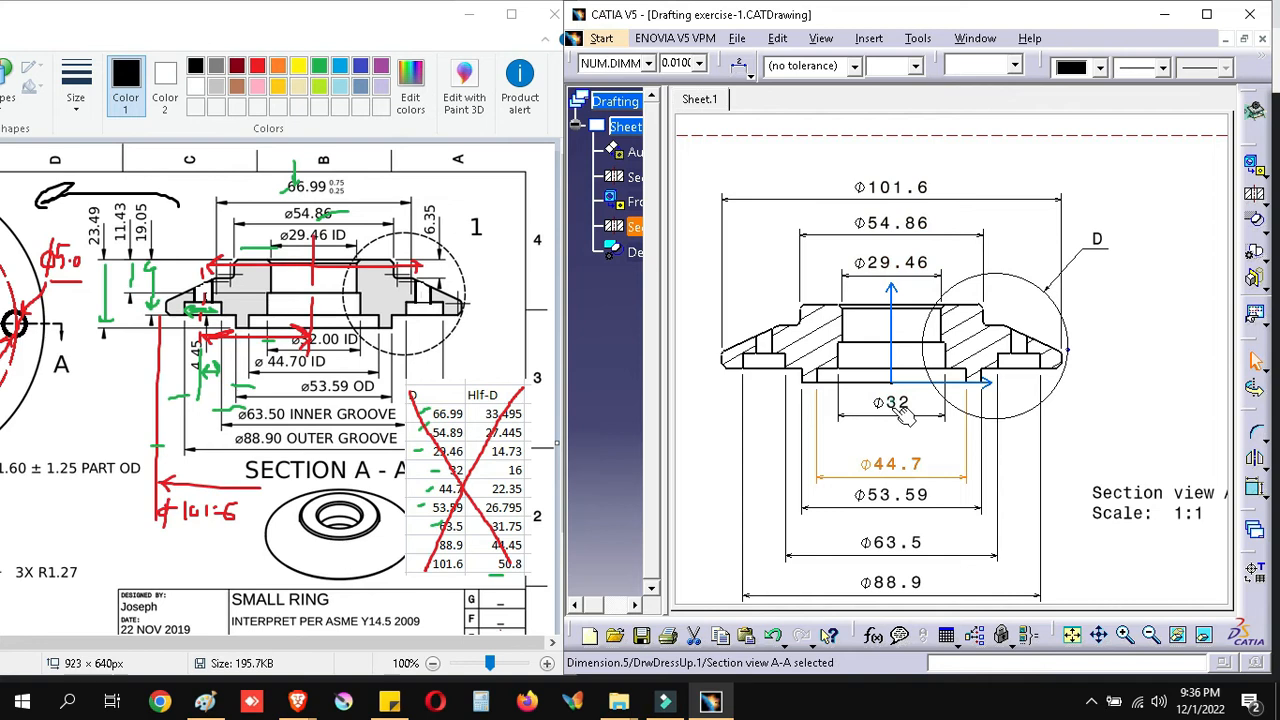
left_click(893, 432)
left_click_drag(893, 432, 893, 450)
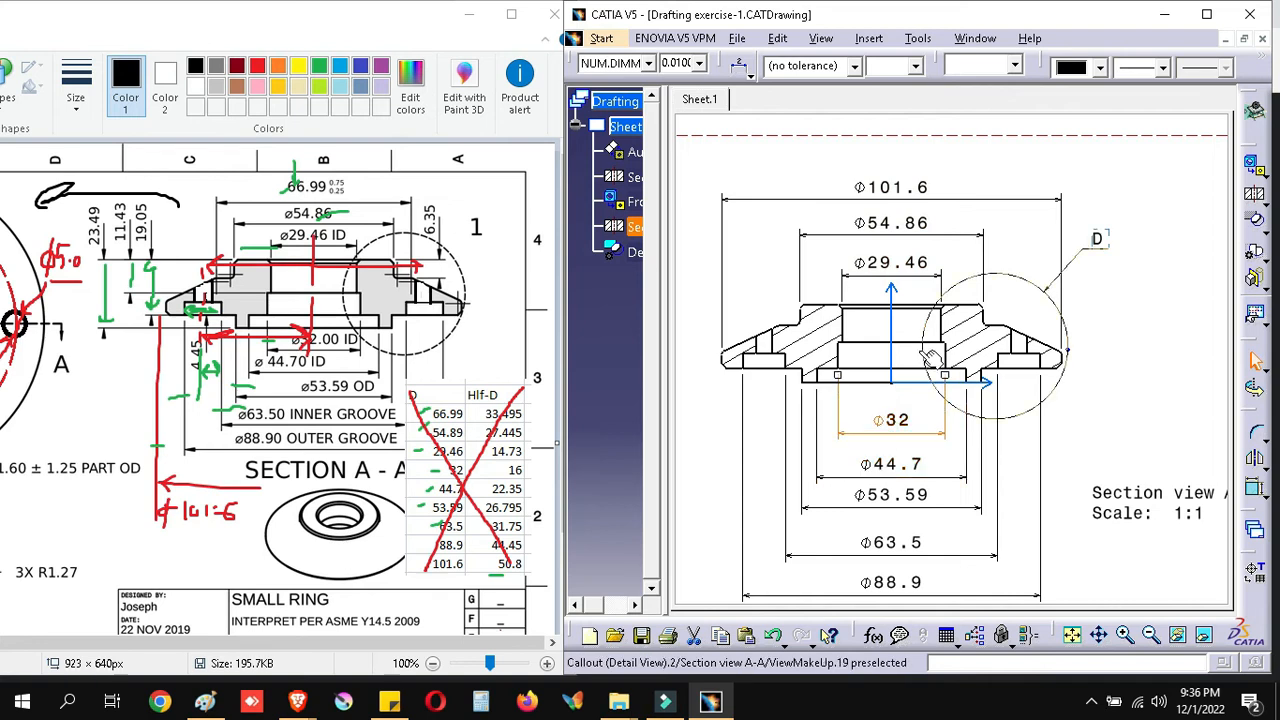
Step: Check the part's outer diameter in the Paint reference, and delete the 101.6 mm overall diameter dimension from section view A-A
left_click(897, 188)
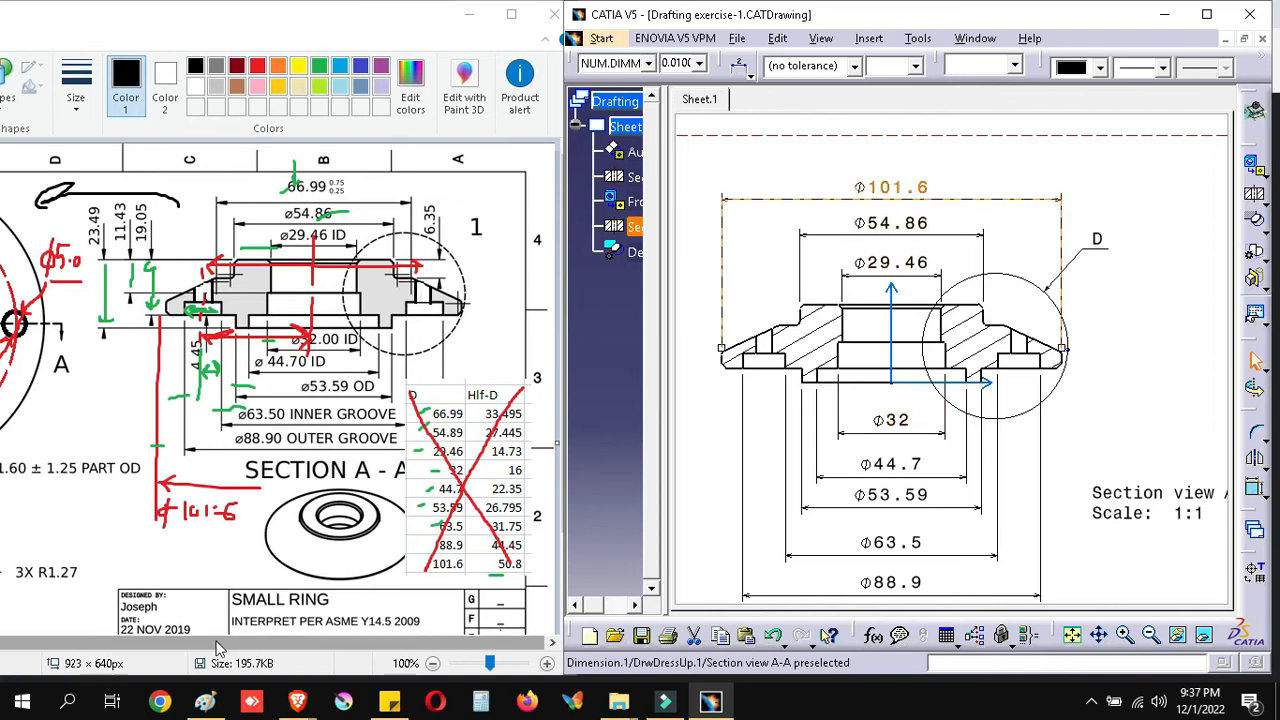
left_click(75, 652)
left_click_drag(73, 646, 16, 646)
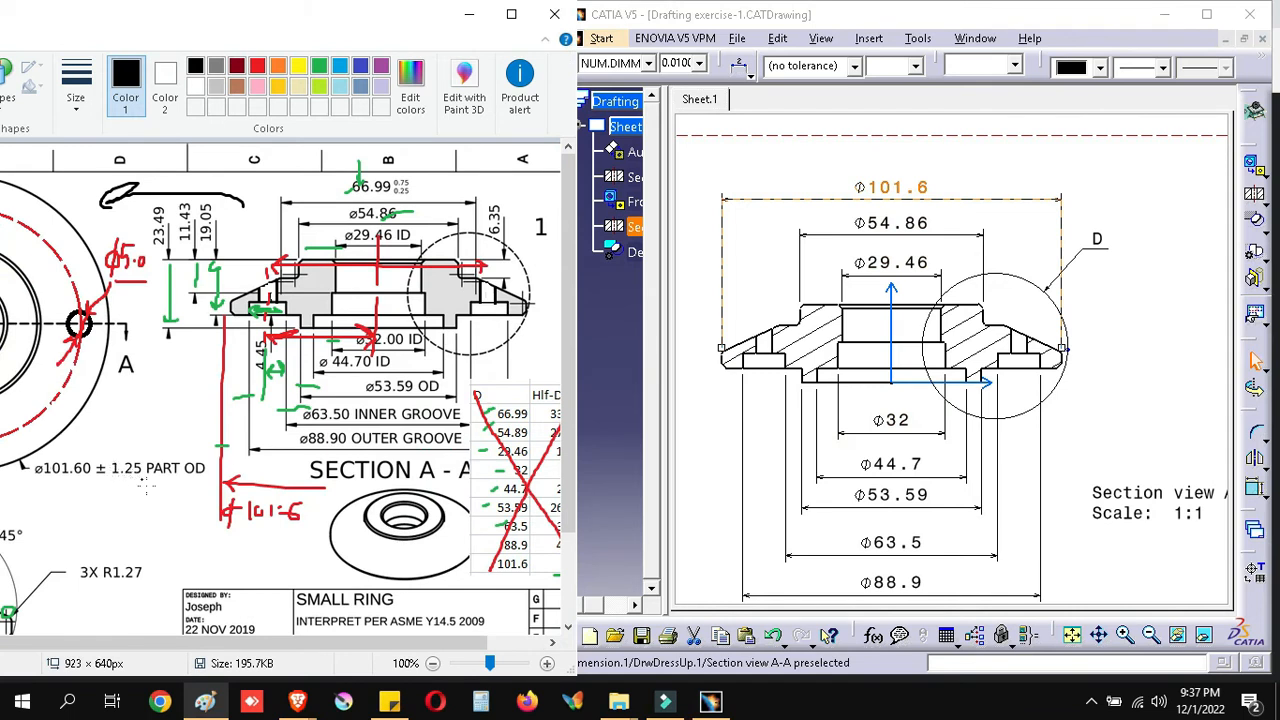
left_click_drag(251, 646, 366, 650)
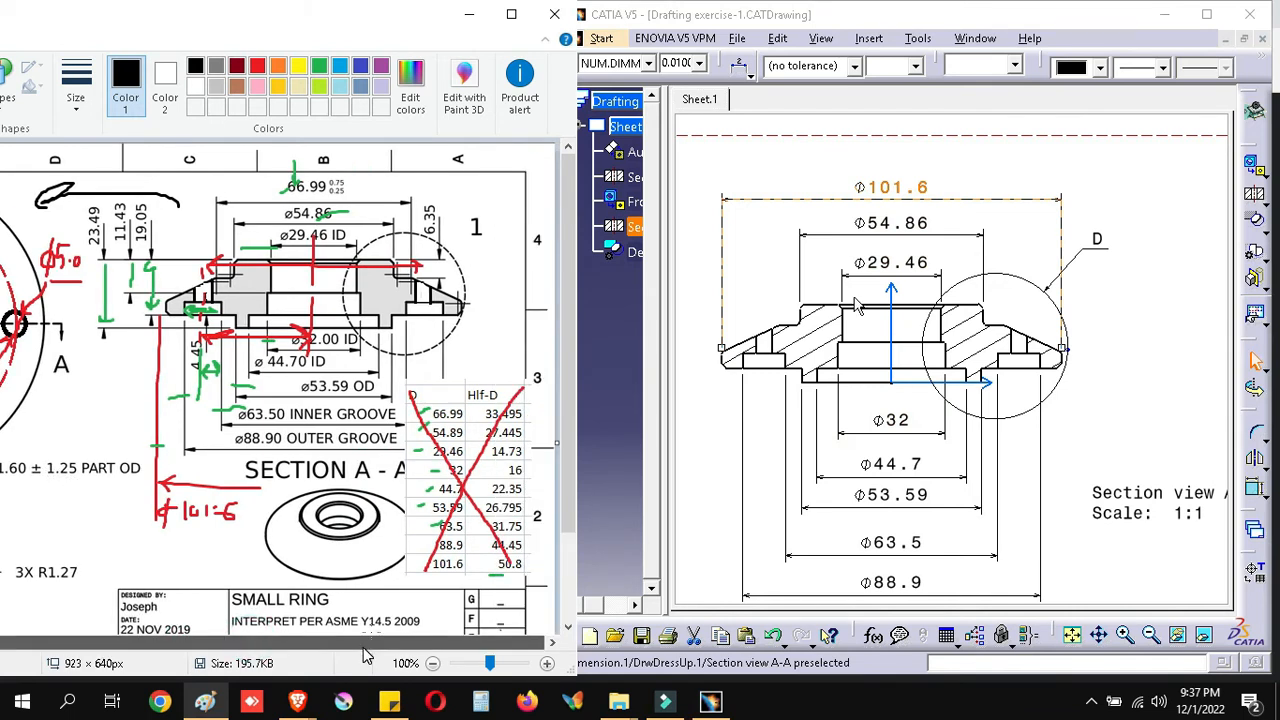
left_click(893, 187)
key("Delete")
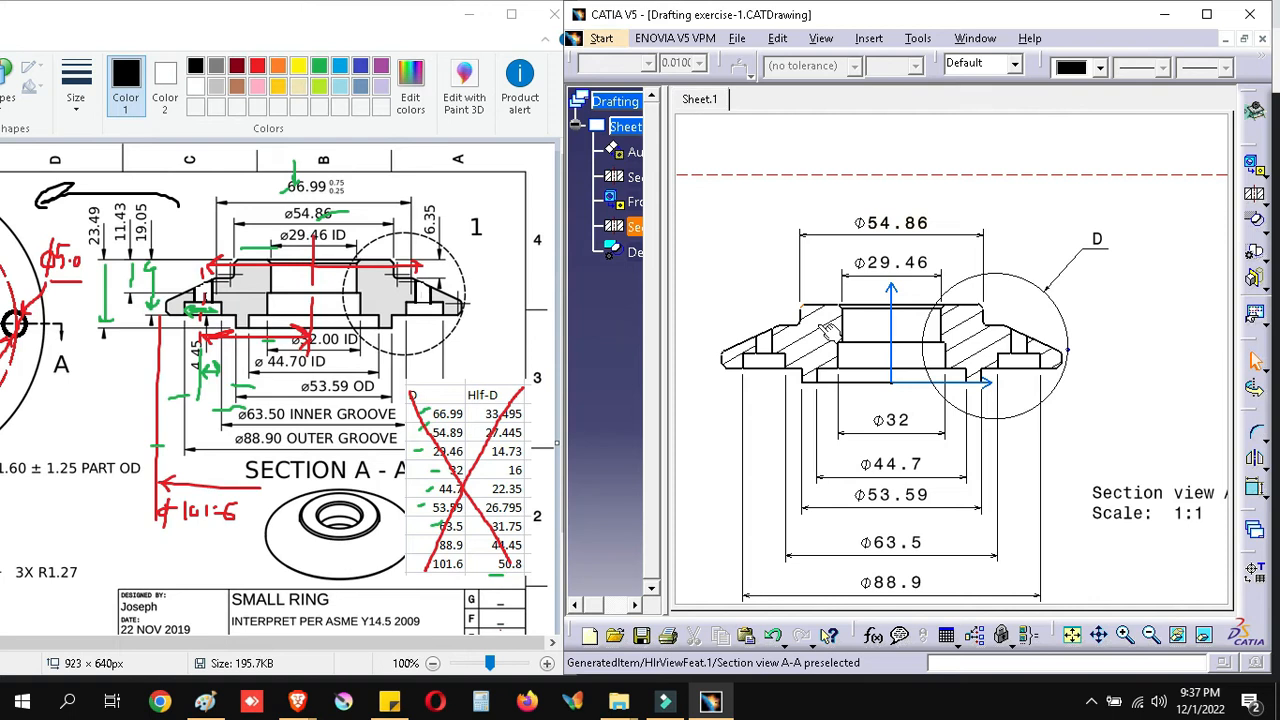
Step: Maximize the CATIA window and enable intersection point detection for a diameter dimension at section A-A's left shoulder
double_click(942, 16)
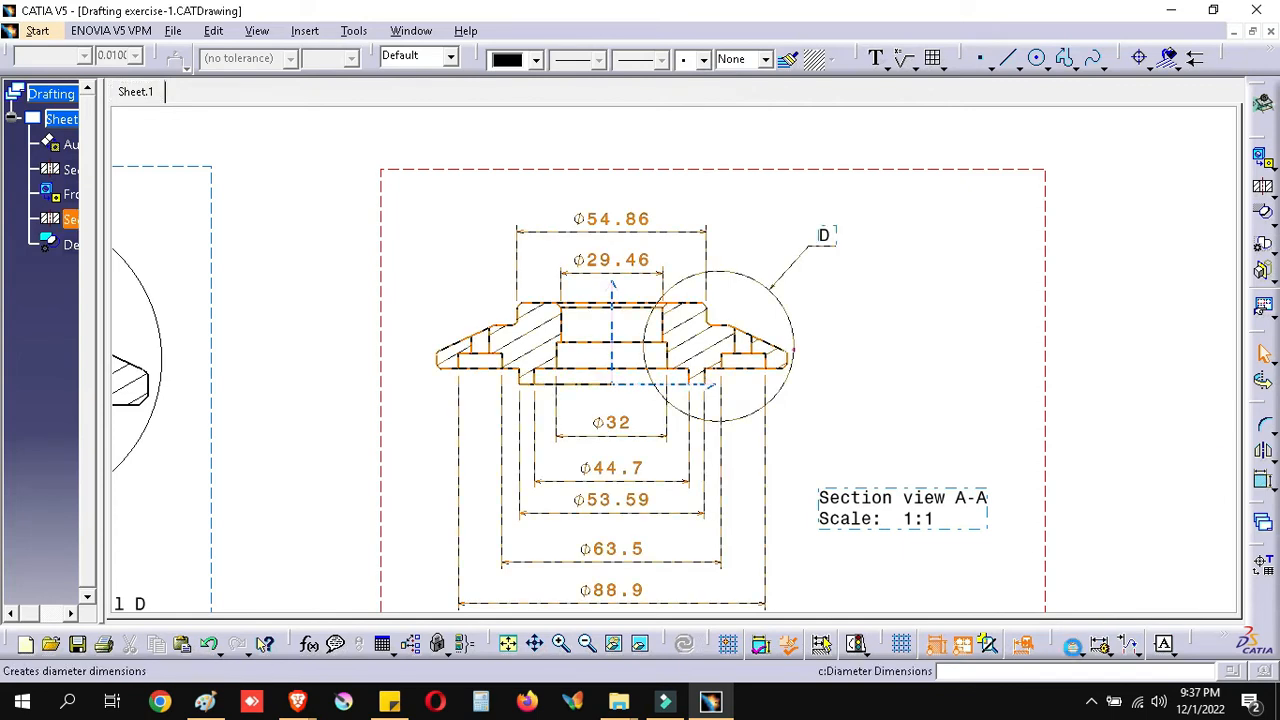
mouse_move(794, 411)
middle_mouse_down("ctrl")
mouse_move(774, 409)
mouse_move(1105, 323)
mouse_move(623, 357)
mouse_move(771, 349)
mouse_move(840, 214)
mouse_move(870, 322)
mouse_move(685, 347)
middle_mouse_up("ctrl")
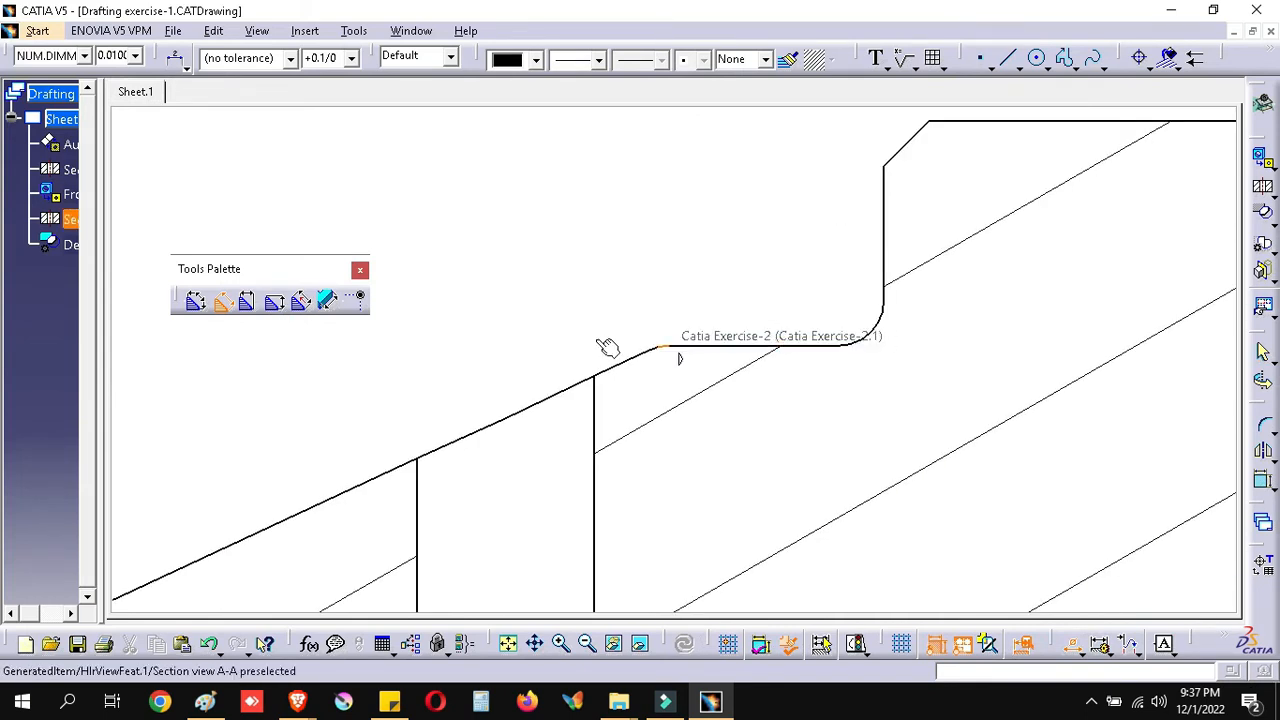
left_click(360, 297)
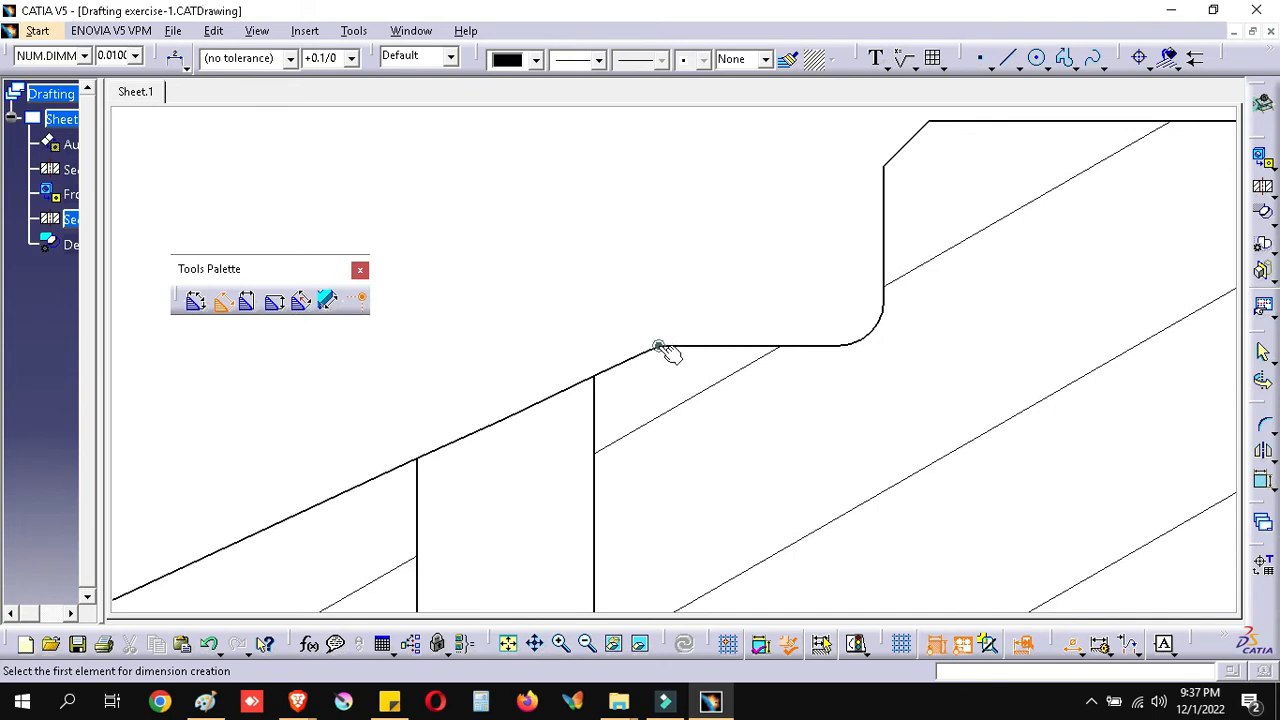
middle_click_drag(692, 369, 692, 369, "ctrl")
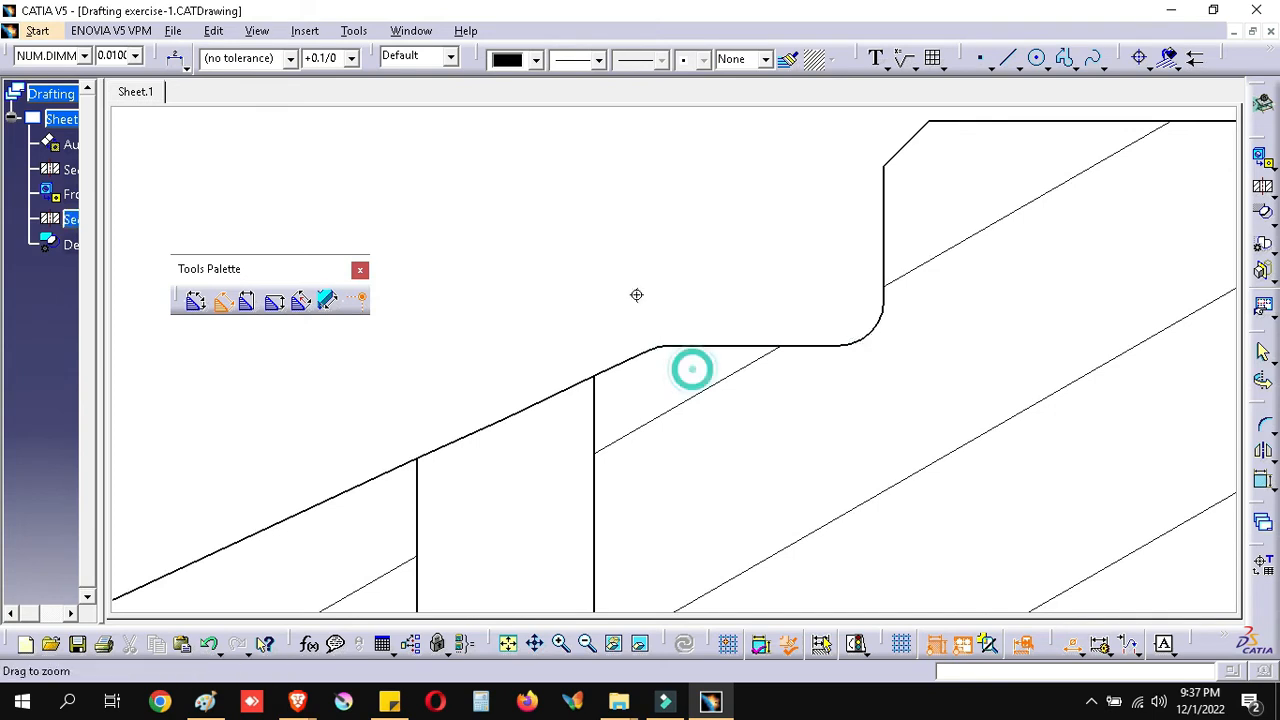
middle_click_drag(636, 295, 663, 314, "ctrl")
mouse_move(703, 365)
middle_mouse_down("ctrl")
mouse_move(657, 257)
mouse_move(631, 297)
middle_mouse_up("ctrl")
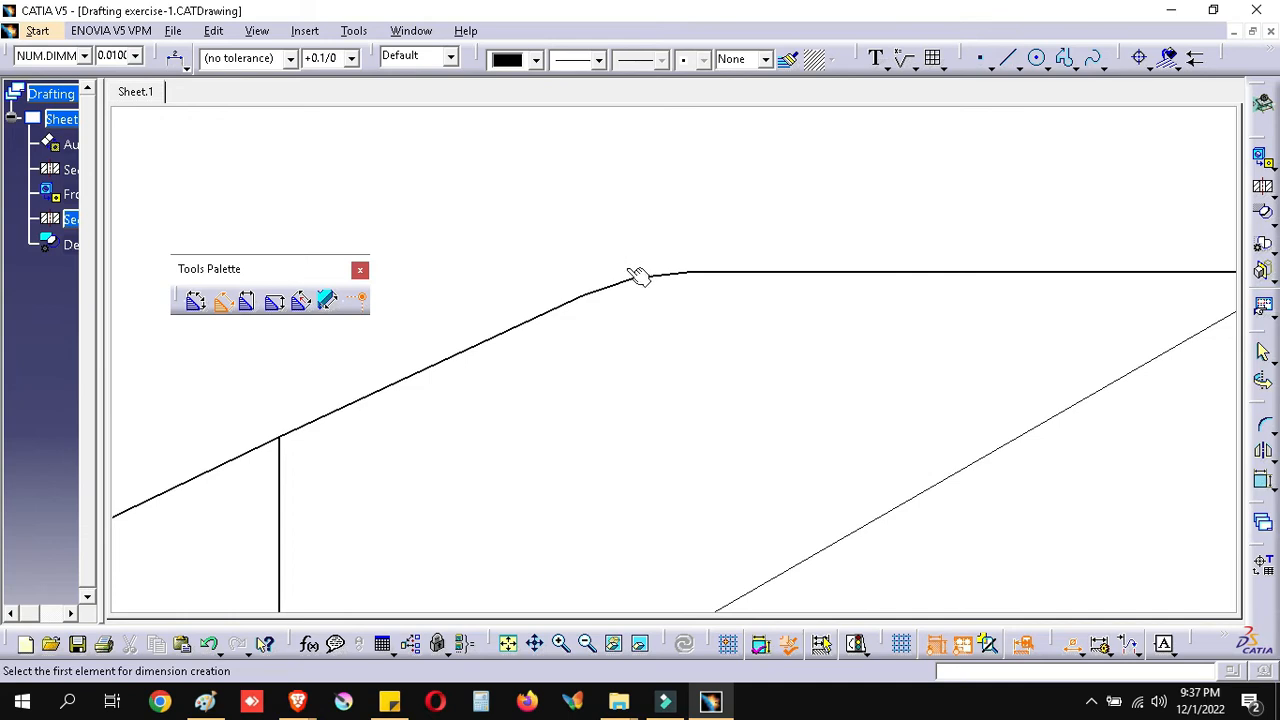
mouse_move(583, 206)
middle_mouse_down()
mouse_move(667, 357)
mouse_move(618, 366)
middle_mouse_up()
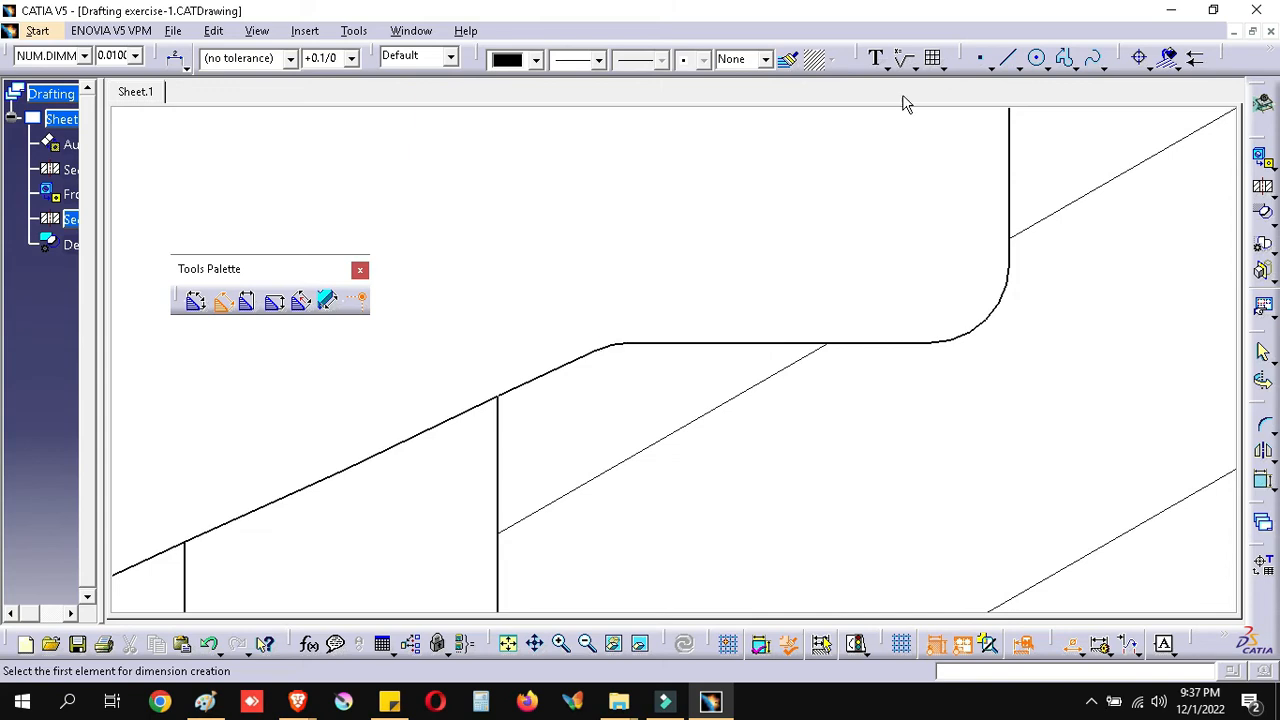
Step: Add a center line to the small fillet where the left shoulder meets the slope in section view A-A
left_click(996, 67)
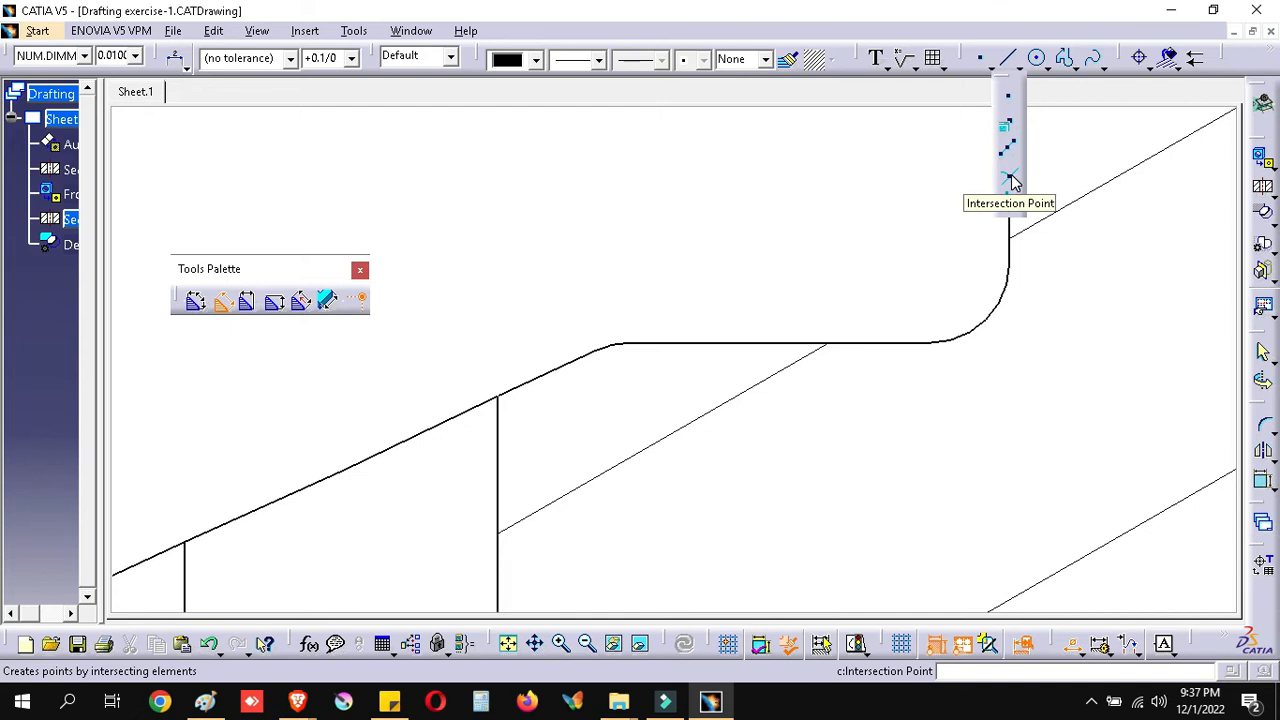
left_click(691, 166)
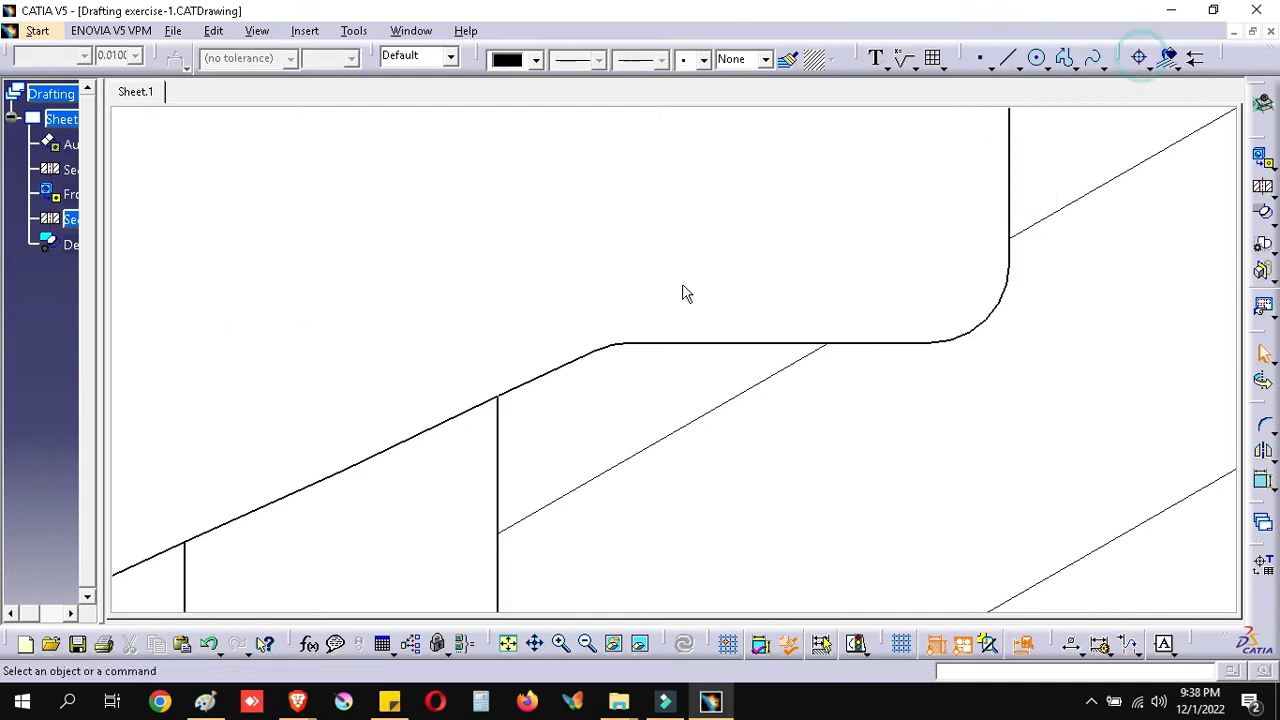
left_click(1148, 66)
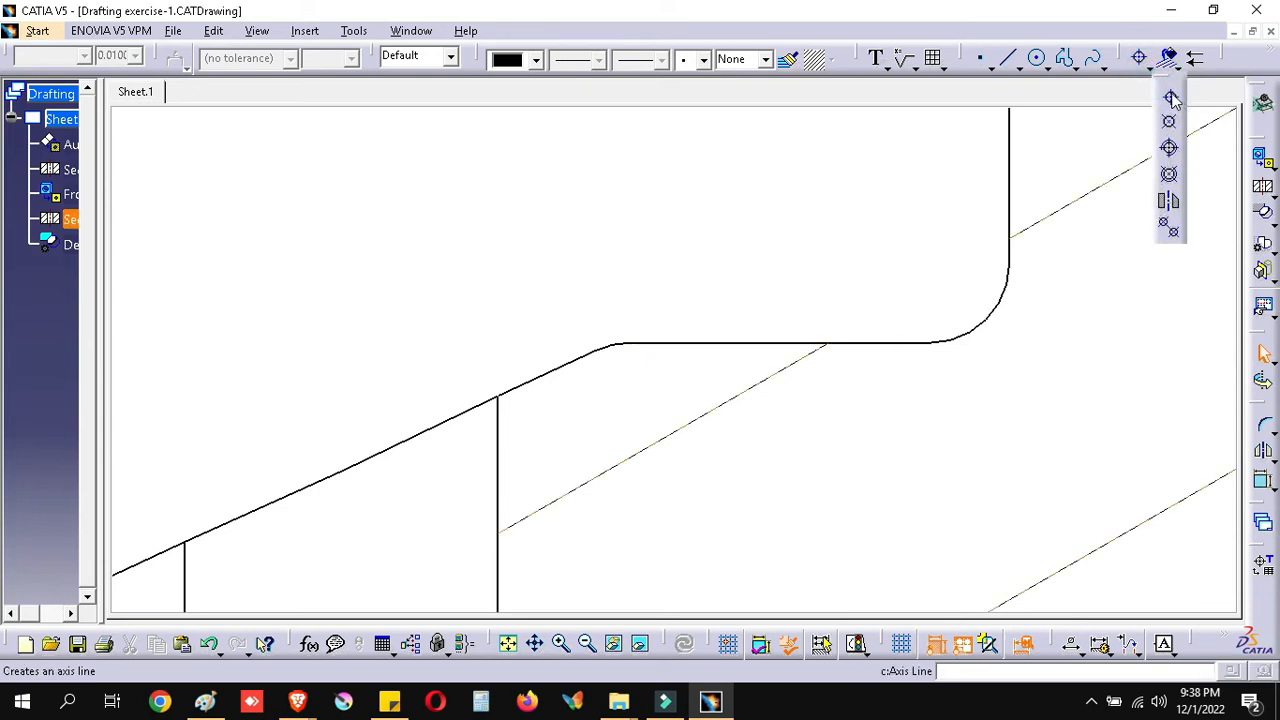
left_click(1171, 97)
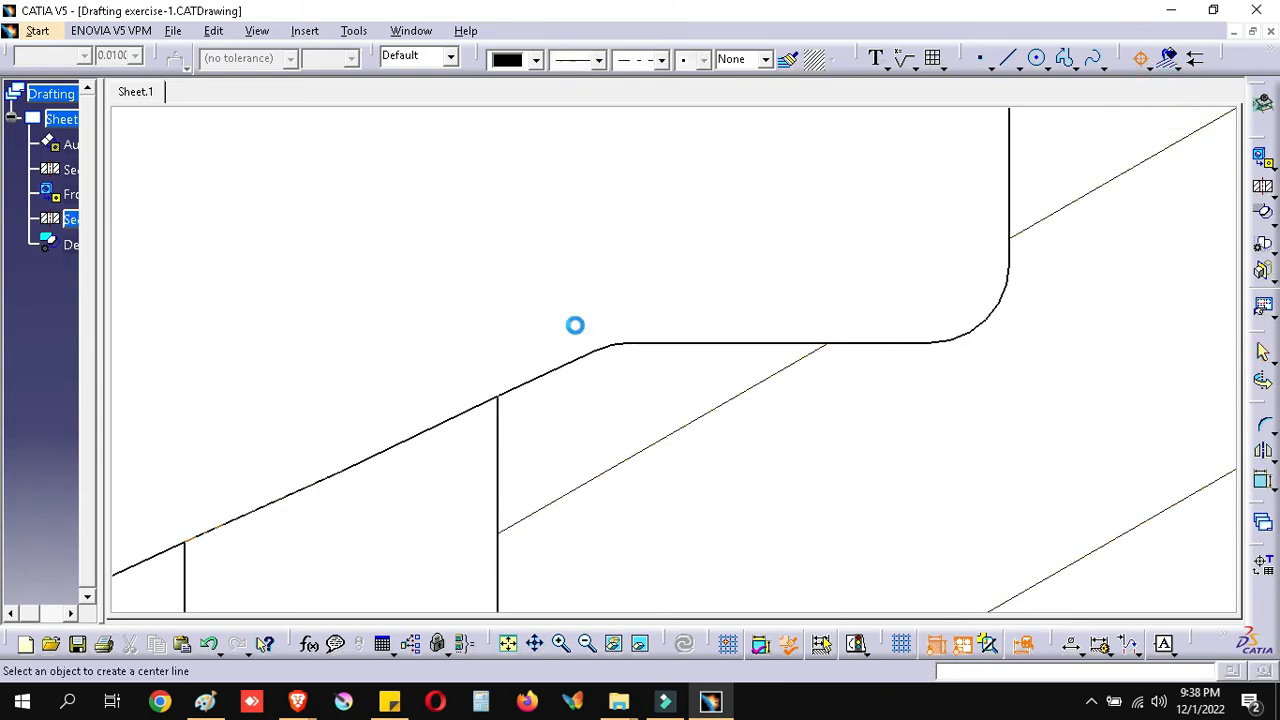
left_click(610, 346)
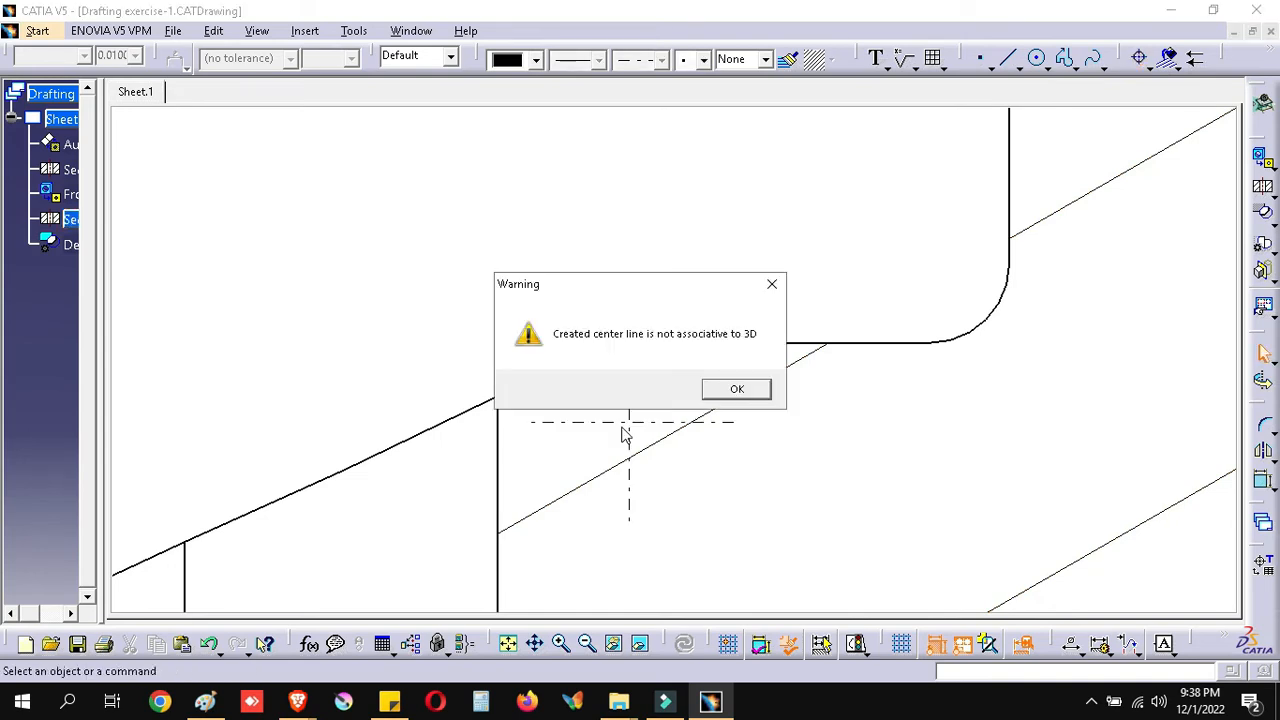
left_click(736, 393)
left_click(736, 393)
middle_click_drag(750, 280, 741, 363)
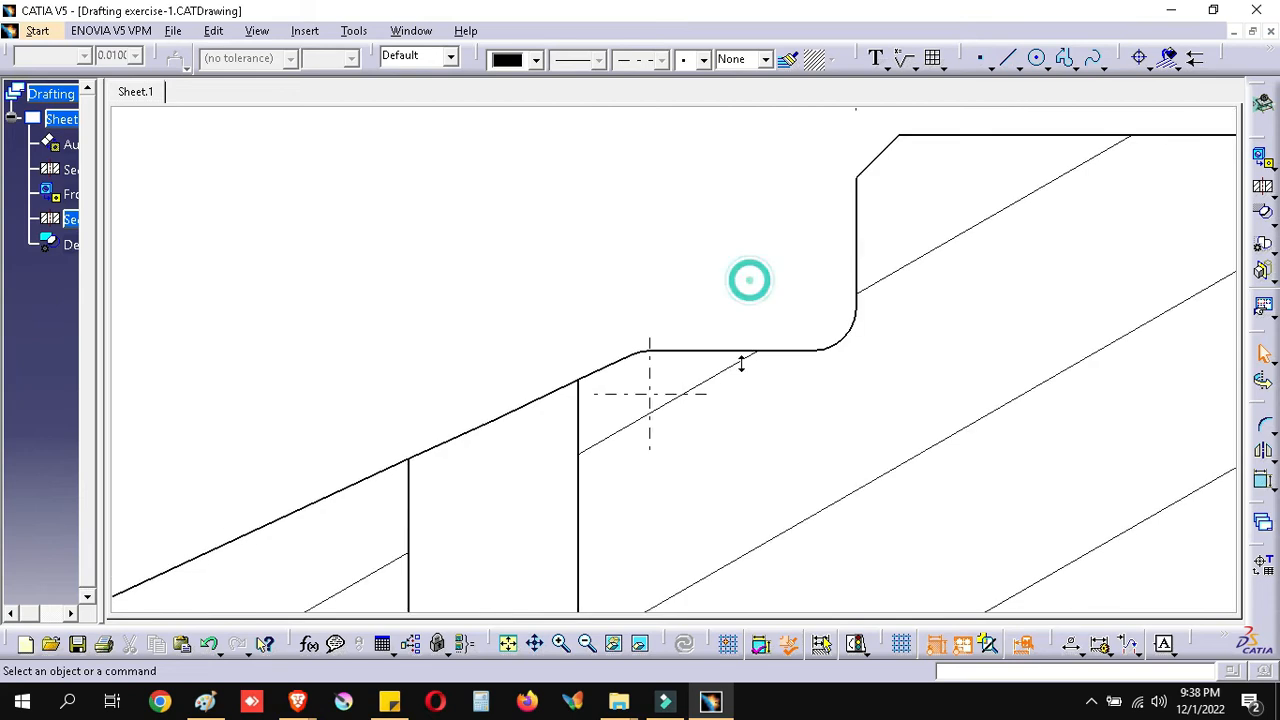
middle_click_drag(818, 370, 799, 377)
middle_click_drag(754, 243, 748, 180)
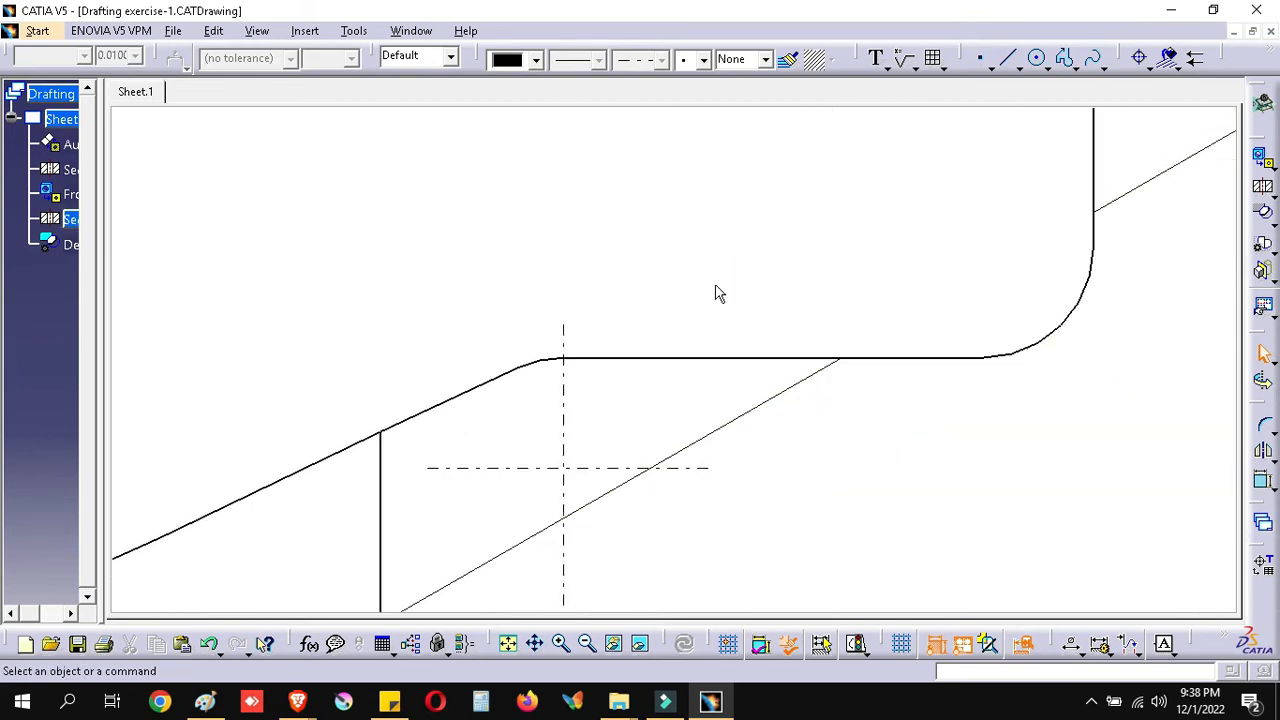
left_click(537, 363)
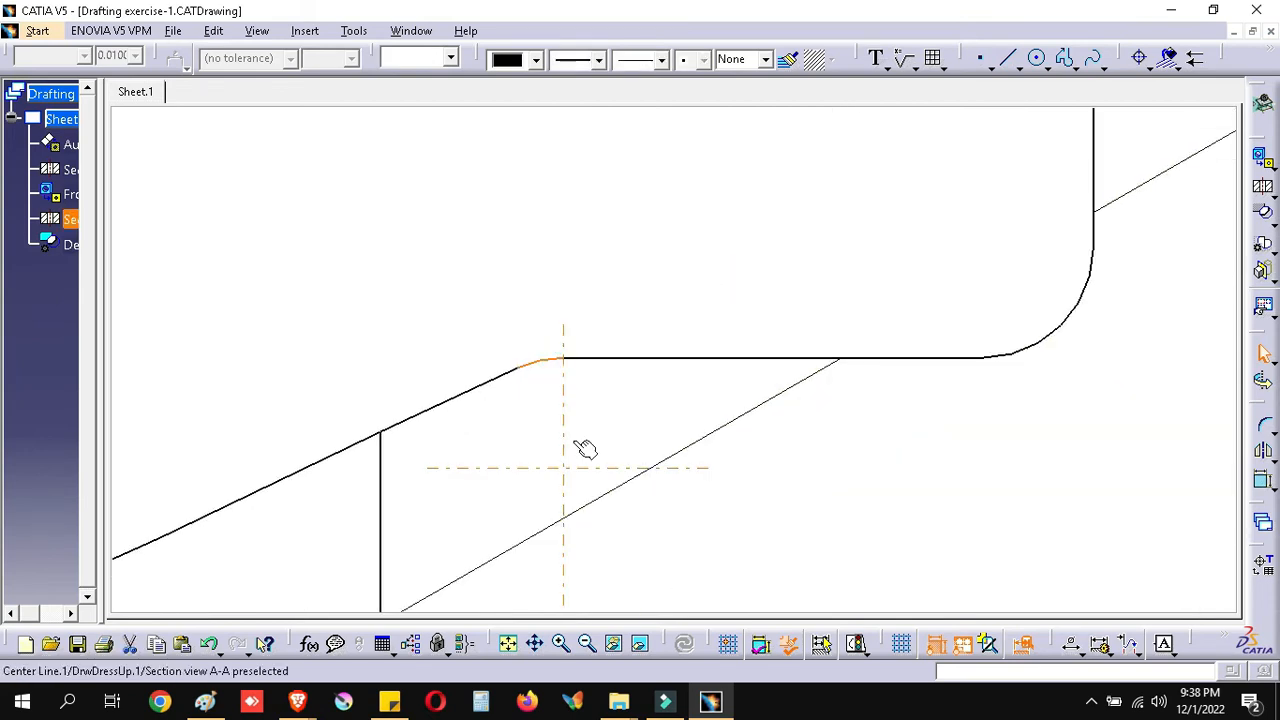
left_click(1038, 62)
left_click(564, 467)
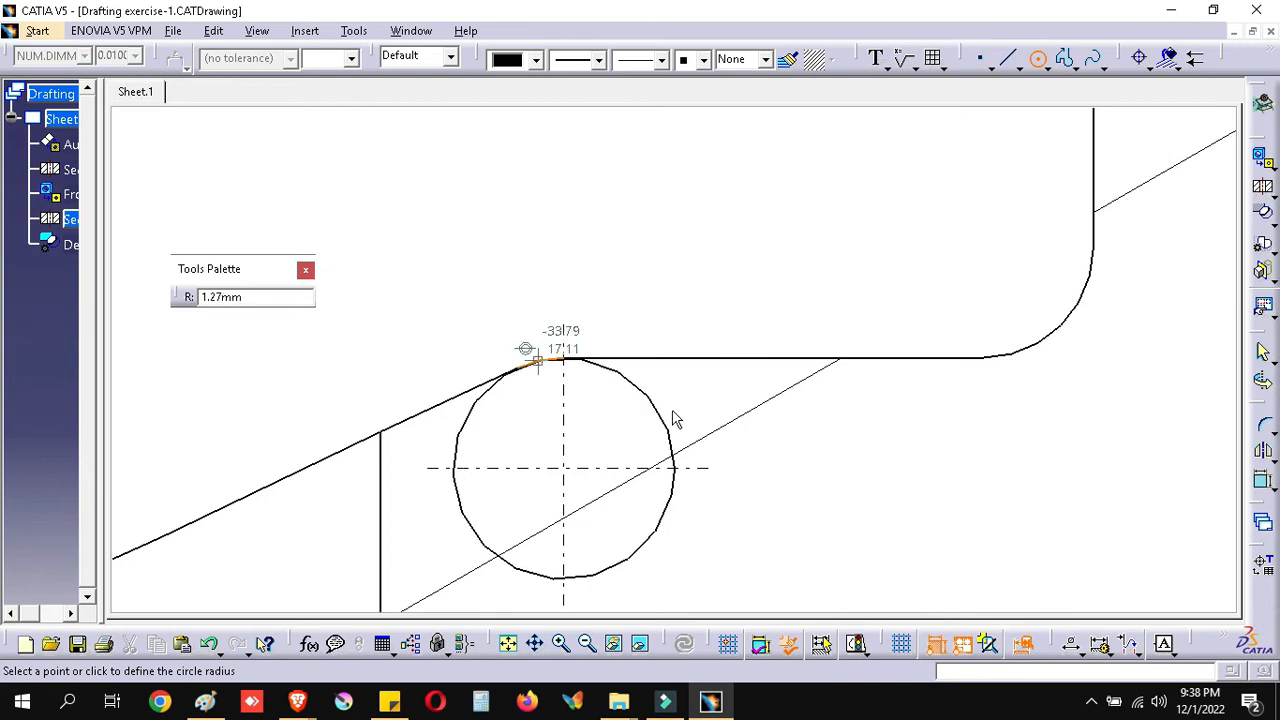
key("Escape")
Step: Add a center line to the matching small fillet on the right shoulder of section view A-A
left_click(631, 298)
middle_click_drag(631, 298, 640, 400)
middle_click_drag(1235, 348, 791, 303)
left_click(791, 303)
middle_click_drag(791, 303, 785, 372)
mouse_move(1207, 354)
middle_mouse_down()
mouse_move(978, 381)
mouse_move(820, 374)
middle_mouse_up()
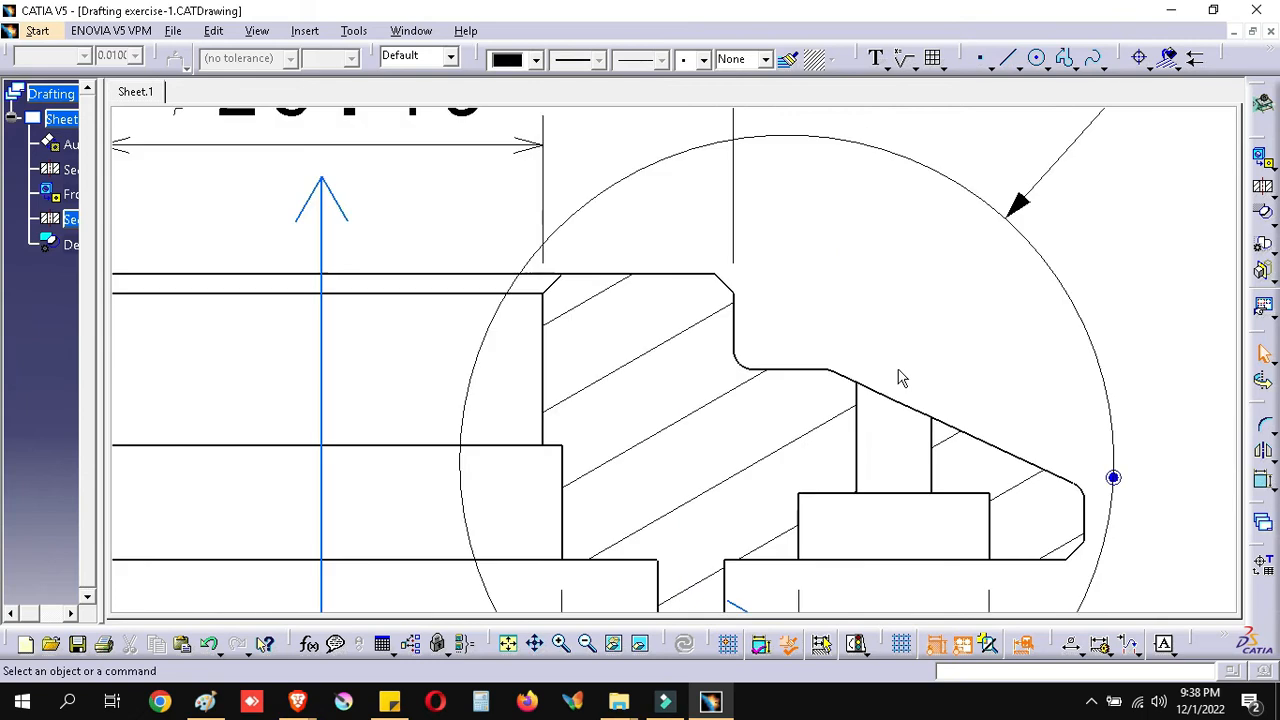
left_click(1142, 60)
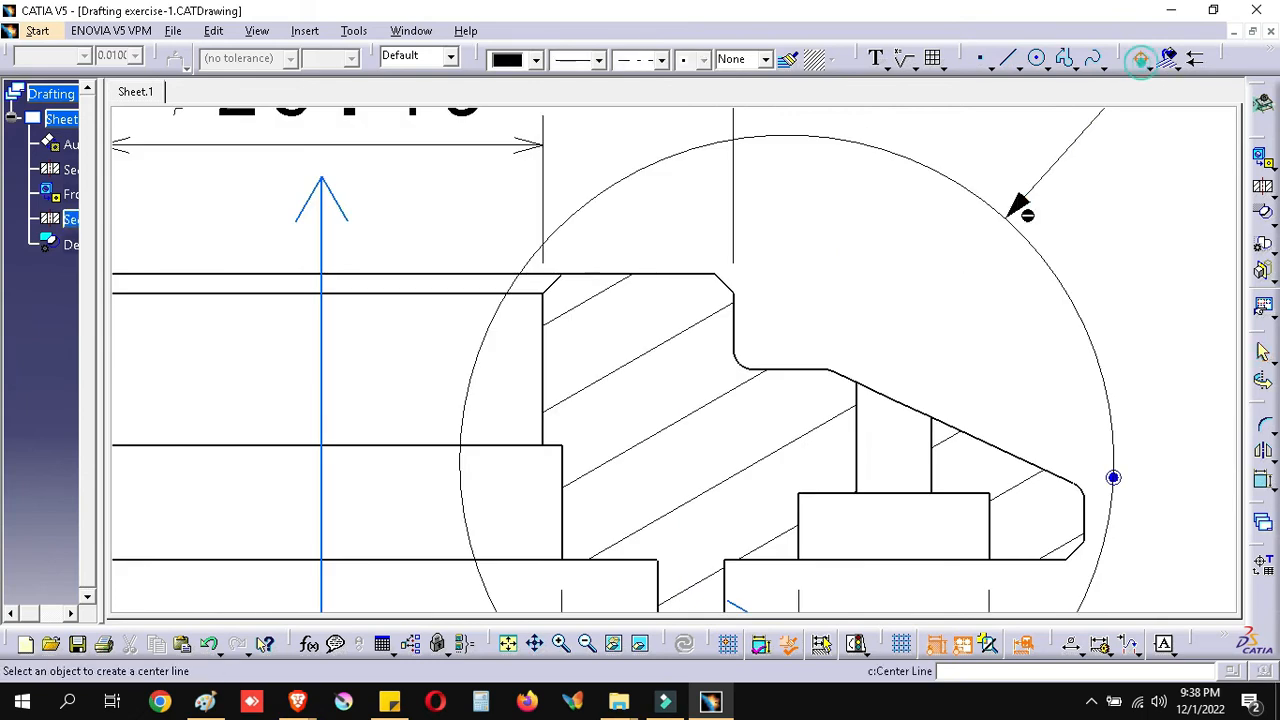
left_click(829, 373)
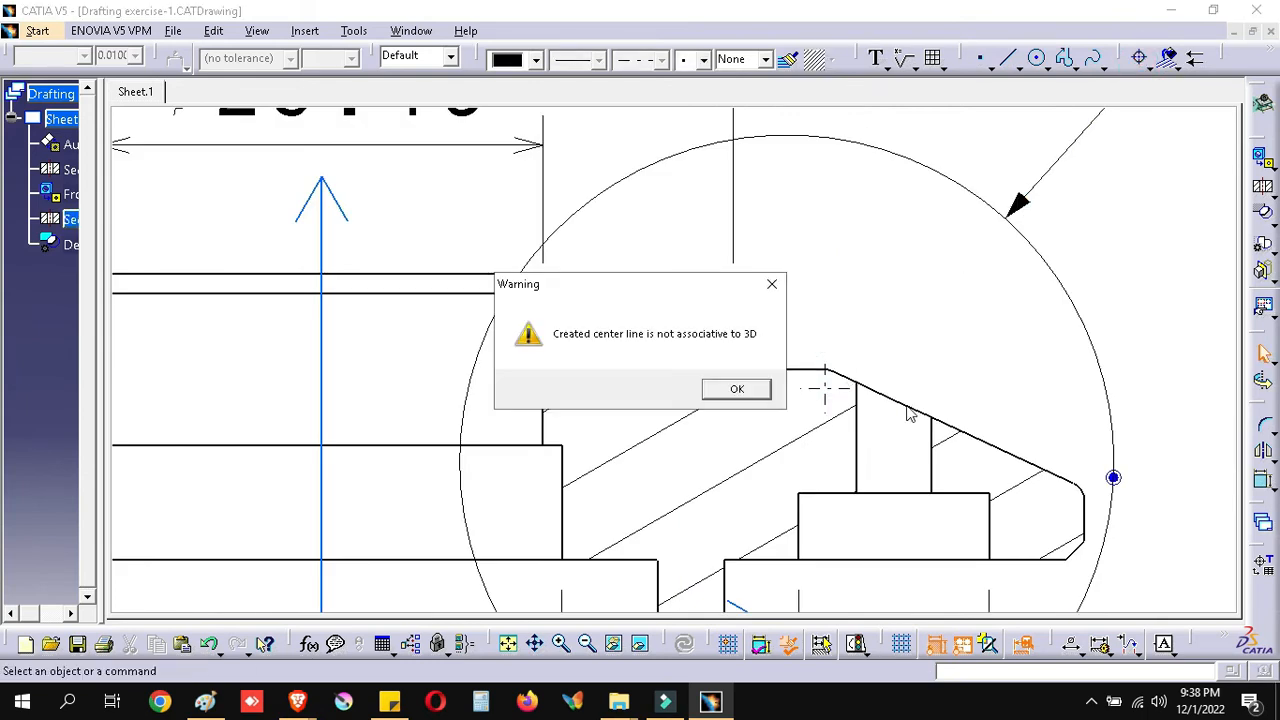
left_click(737, 391)
mouse_move(871, 297)
middle_mouse_down()
mouse_move(886, 375)
mouse_move(1091, 375)
middle_mouse_up()
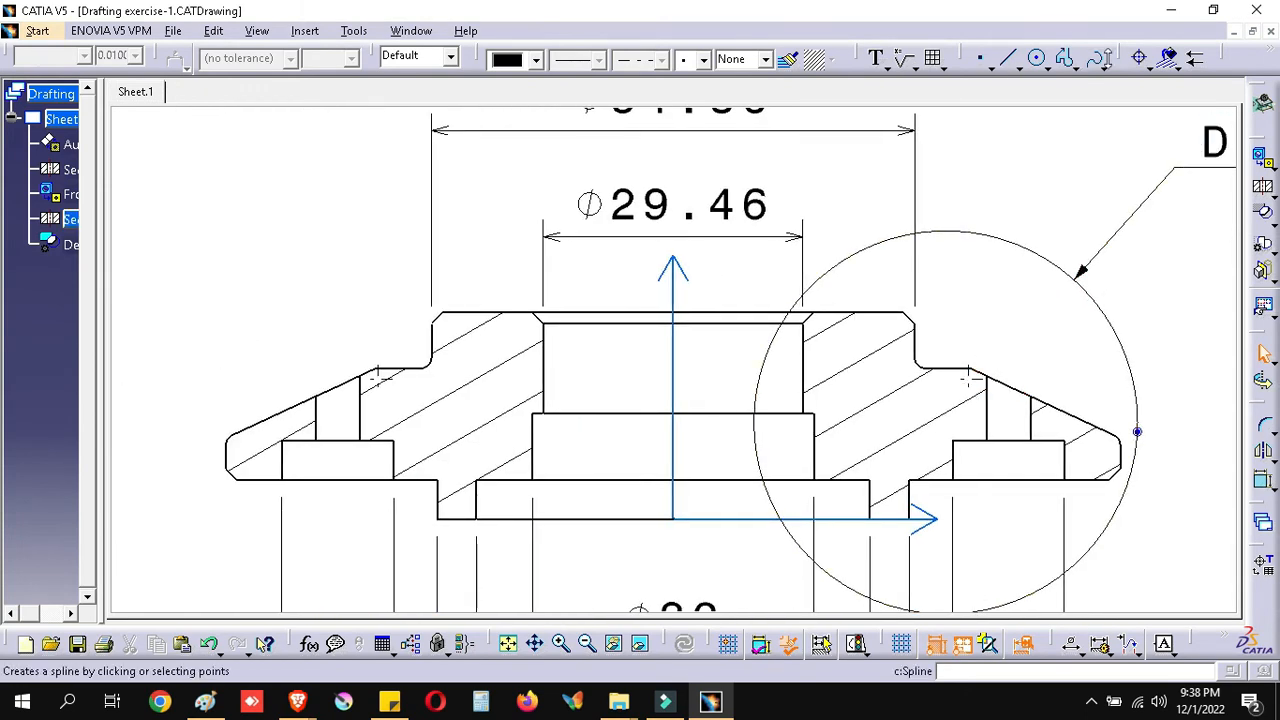
left_click(1073, 646)
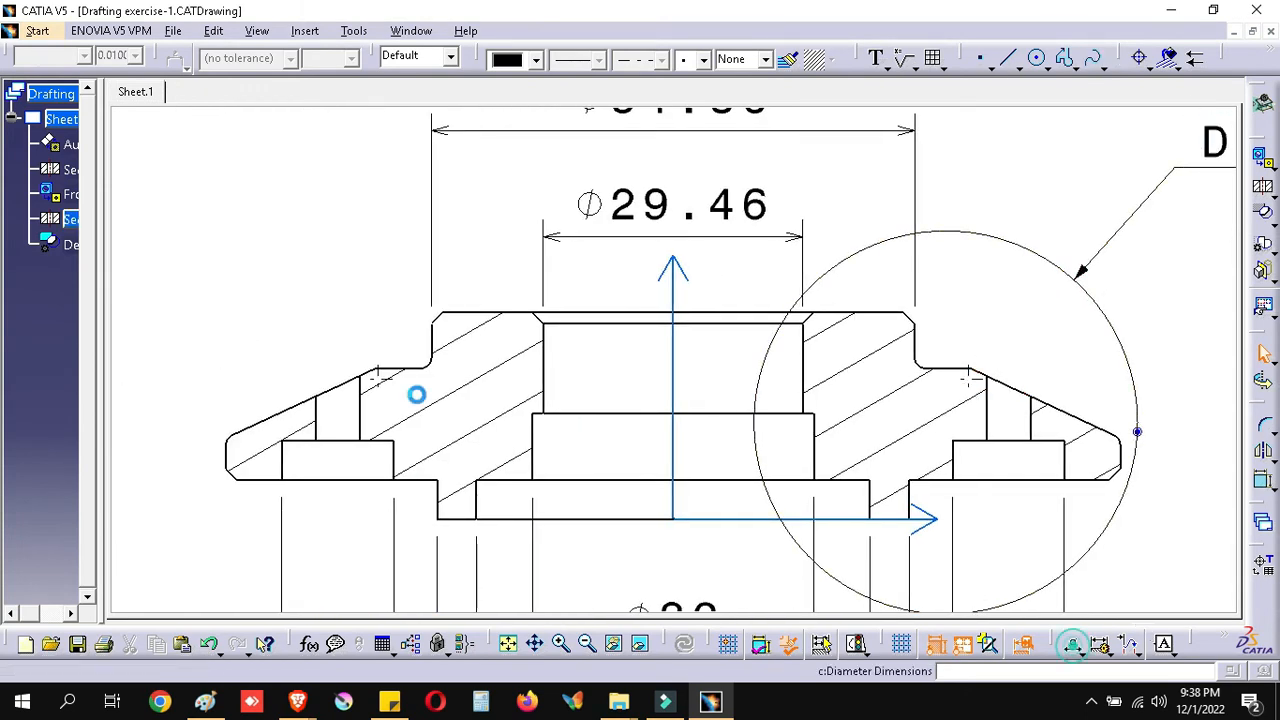
left_click(760, 448)
mouse_move(384, 382)
middle_mouse_down()
mouse_move(760, 448)
mouse_move(820, 296)
middle_mouse_up()
middle_click_drag(731, 294, 653, 183)
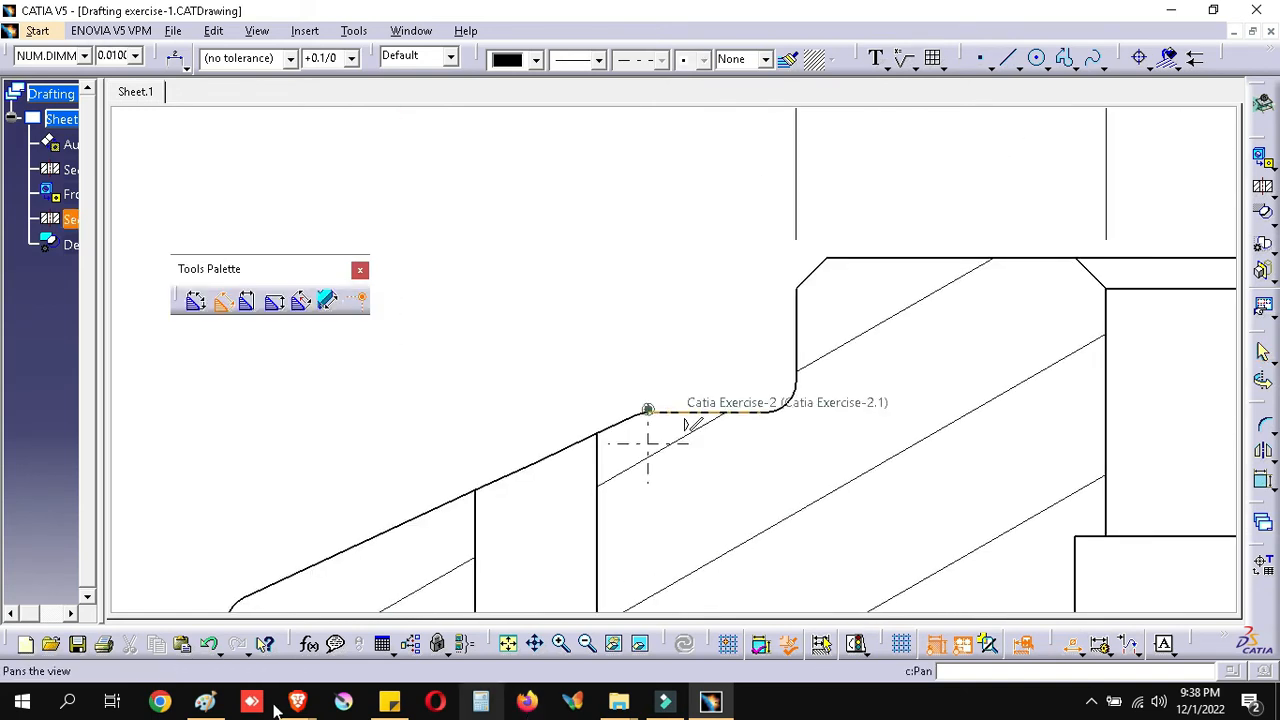
Step: Dimension the horizontal distance between the center lines of the two shoulder fillets, placing it above the 54.86 diameter in section view A-A
left_click(205, 703)
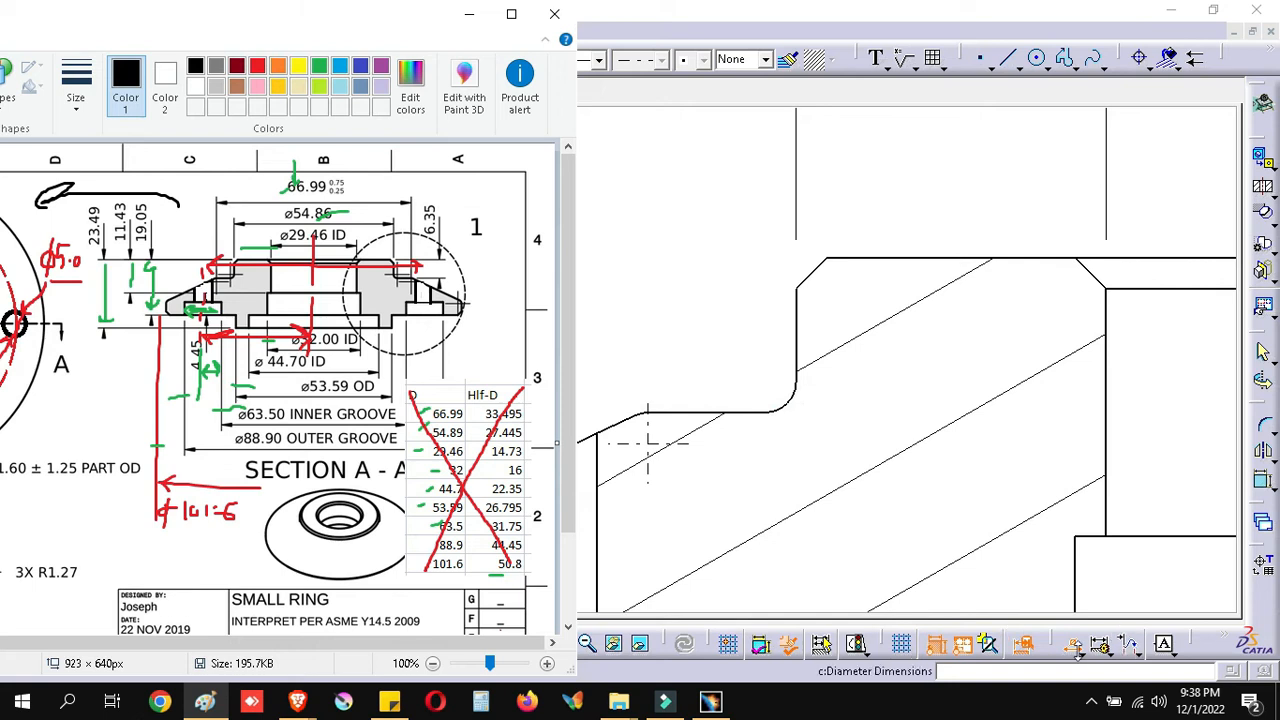
left_click(1078, 655)
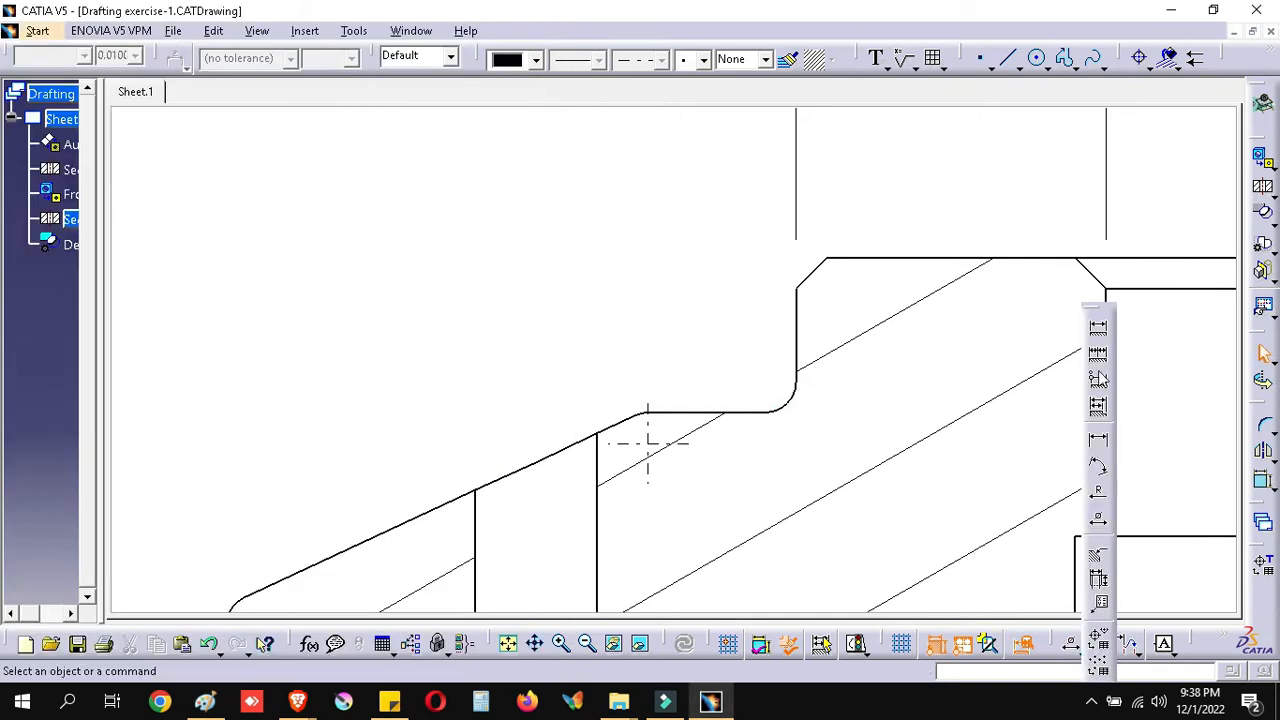
left_click(1094, 323)
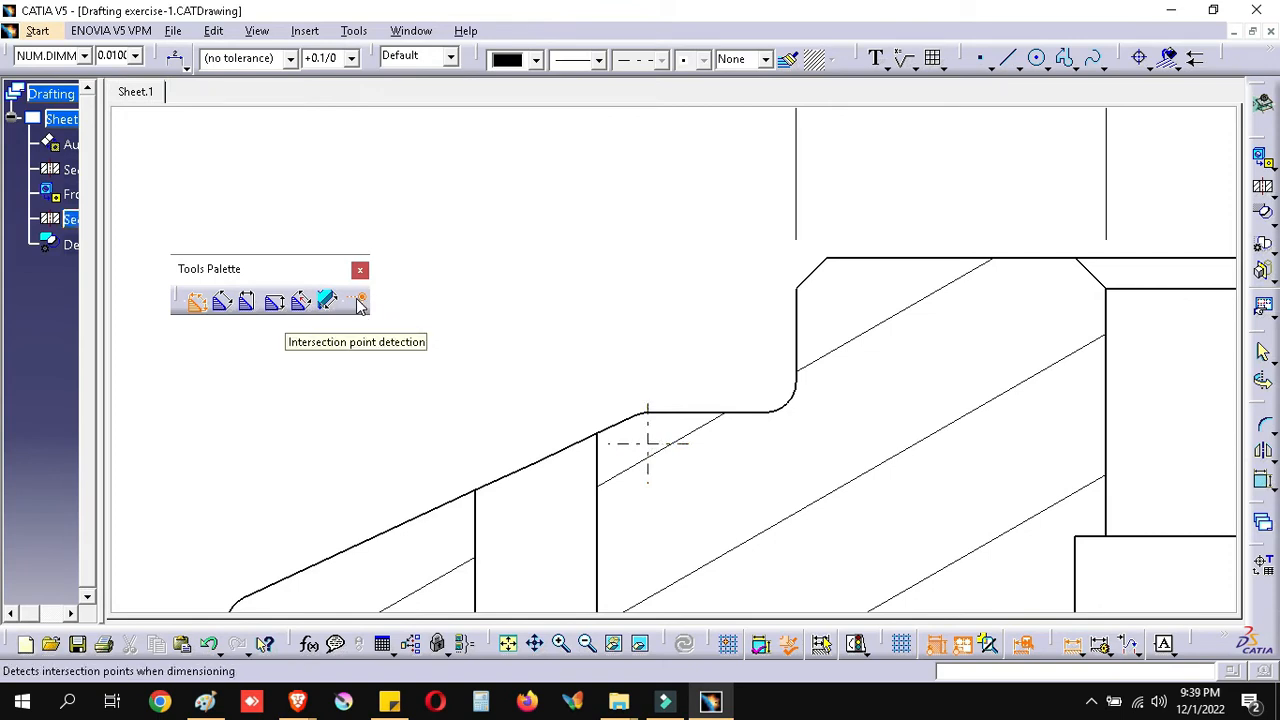
left_click(649, 444)
mouse_move(860, 411)
middle_mouse_down()
mouse_move(973, 447)
mouse_move(908, 523)
mouse_move(754, 550)
middle_mouse_up()
mouse_move(831, 350)
middle_mouse_down()
mouse_move(863, 211)
mouse_move(894, 309)
middle_mouse_up()
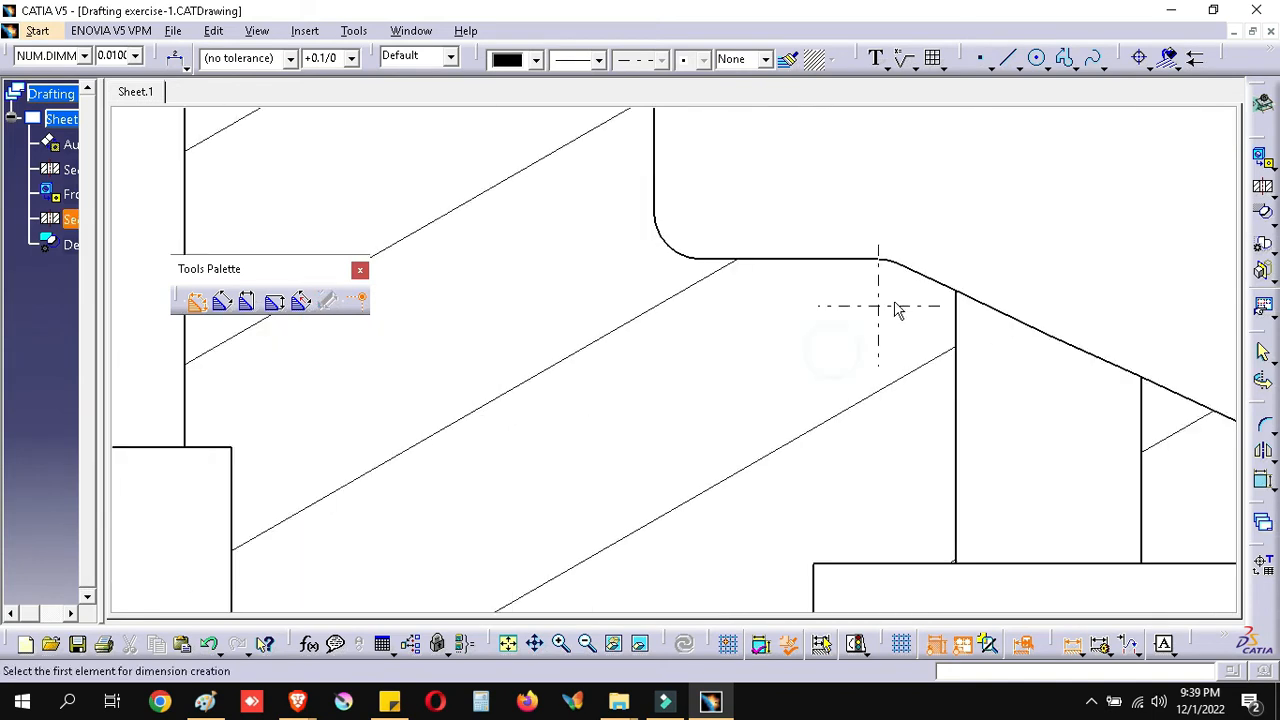
middle_click_drag(655, 191, 804, 425)
middle_click_drag(800, 332, 793, 437)
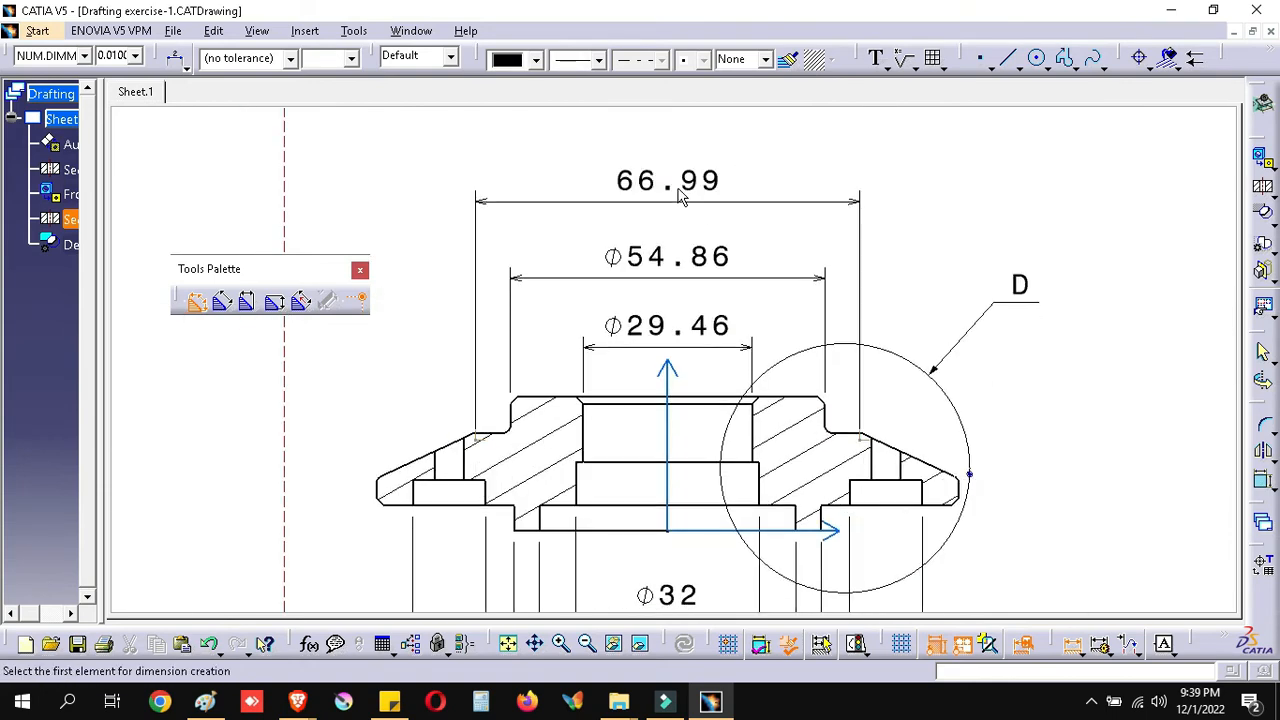
left_click(679, 192)
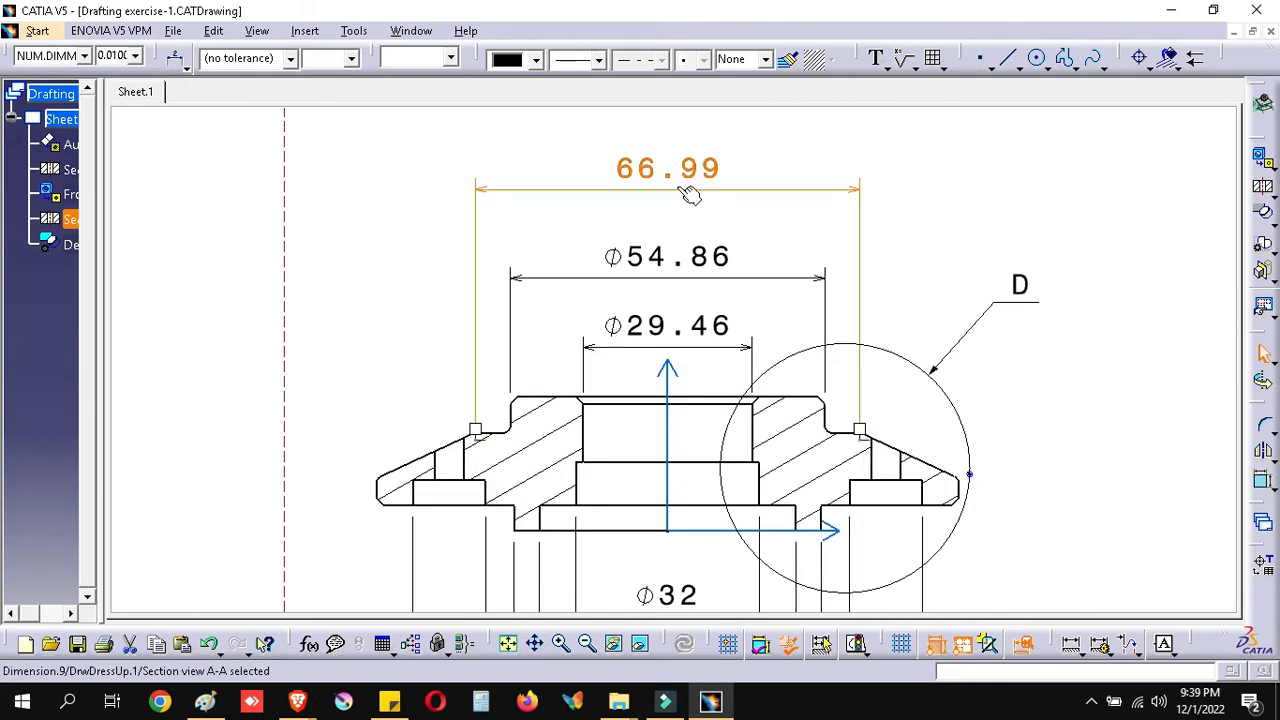
Step: Restore the CATIA window beside the Paint reference and move the 53.59 diameter dimension slightly lower, away from the 44.7 diameter
double_click(773, 15)
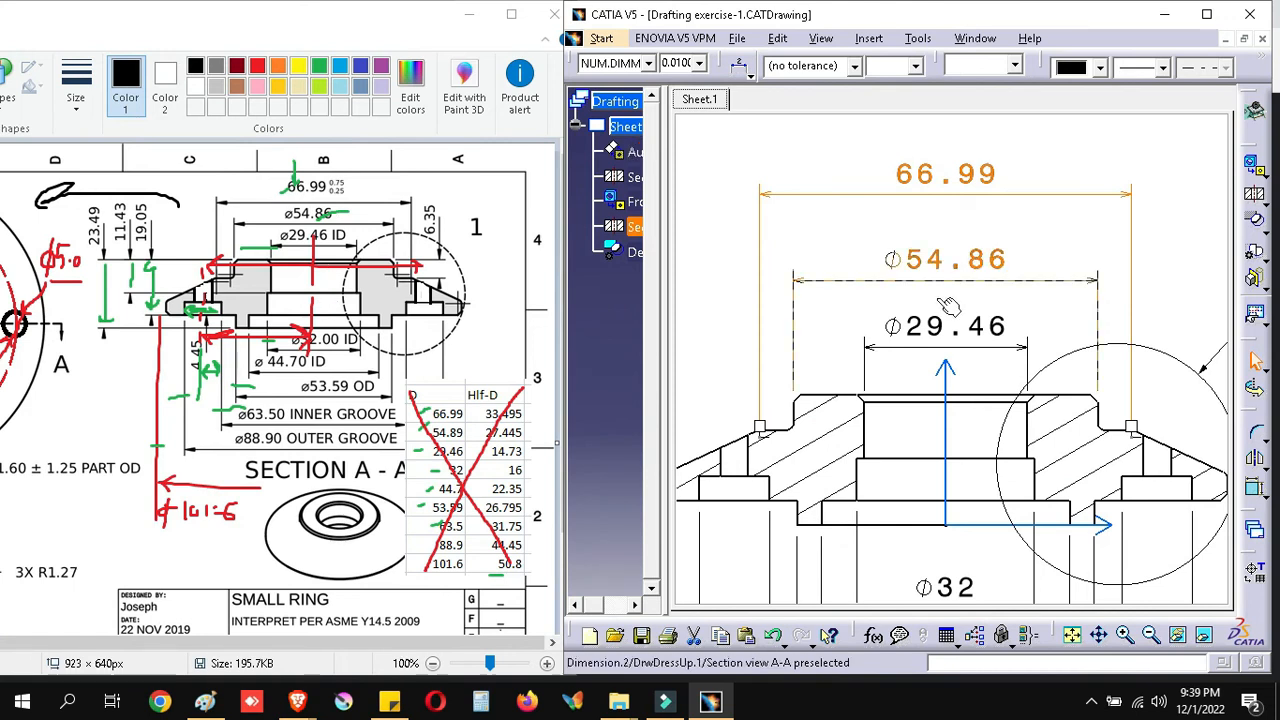
mouse_move(938, 262)
middle_mouse_down("ctrl")
mouse_move(906, 352)
mouse_move(1020, 335)
mouse_move(1004, 270)
middle_mouse_up("ctrl")
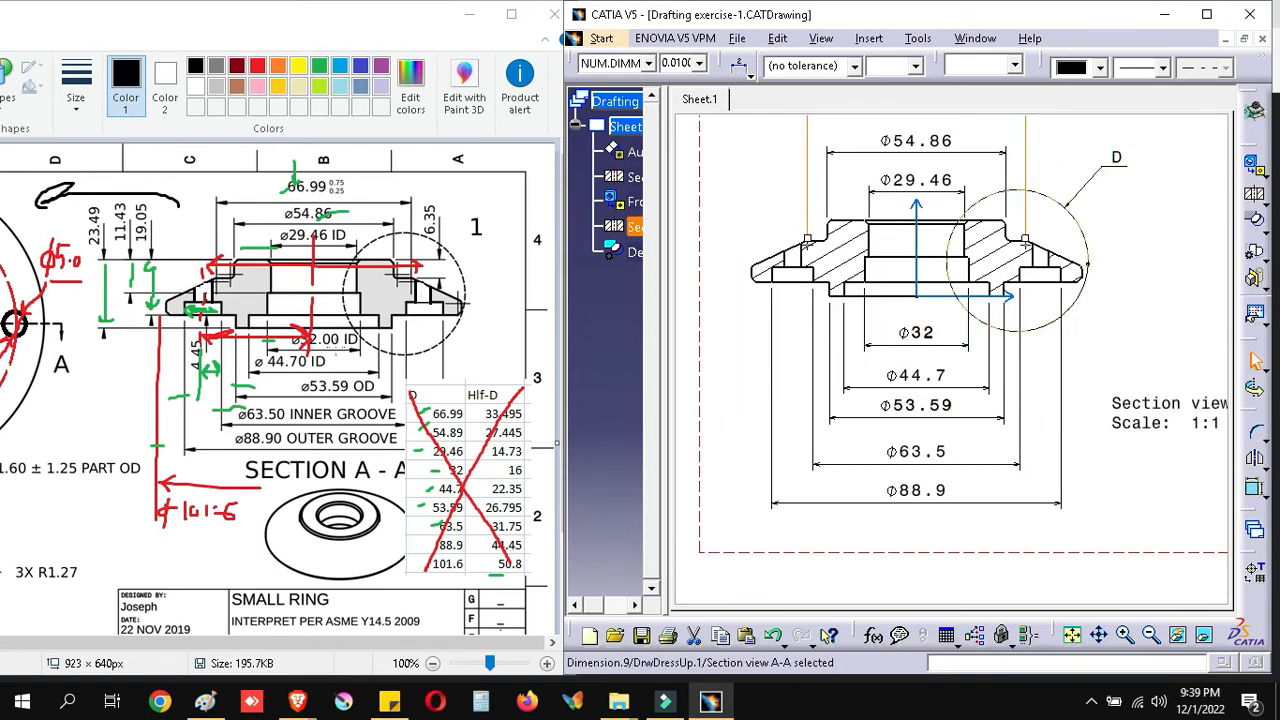
middle_click_drag(1002, 340, 1002, 280, "ctrl")
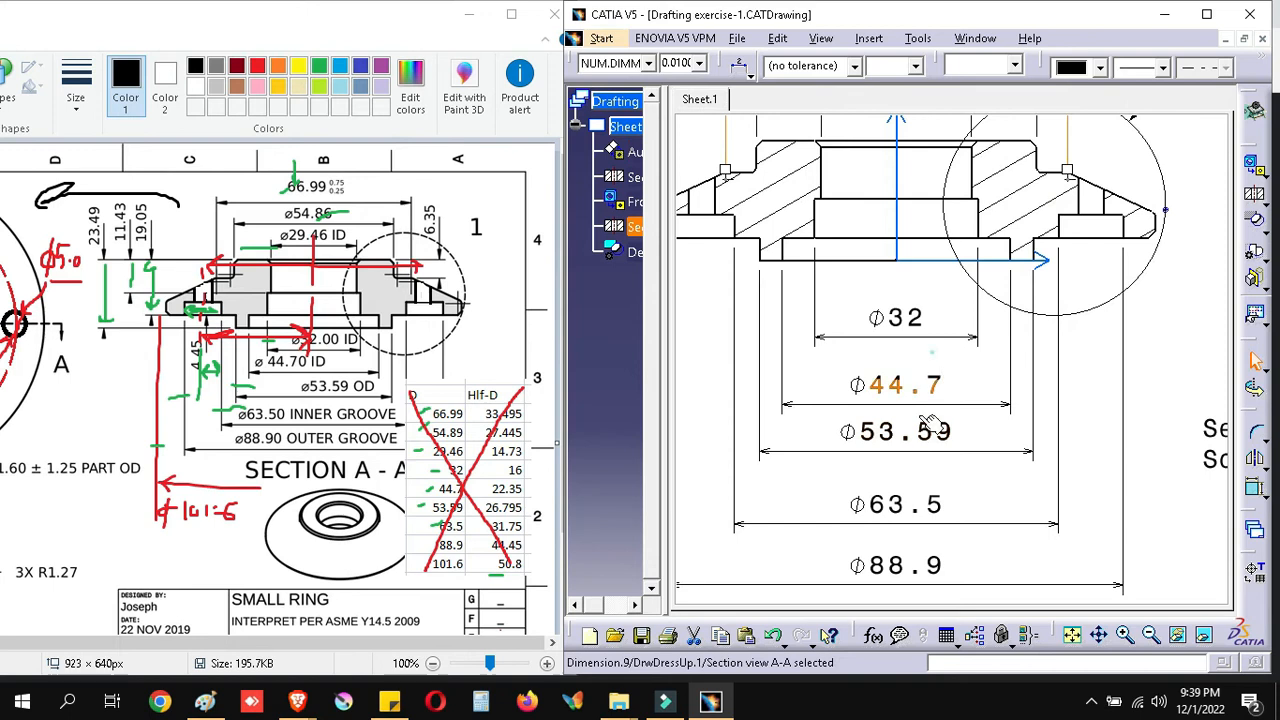
left_click(931, 351)
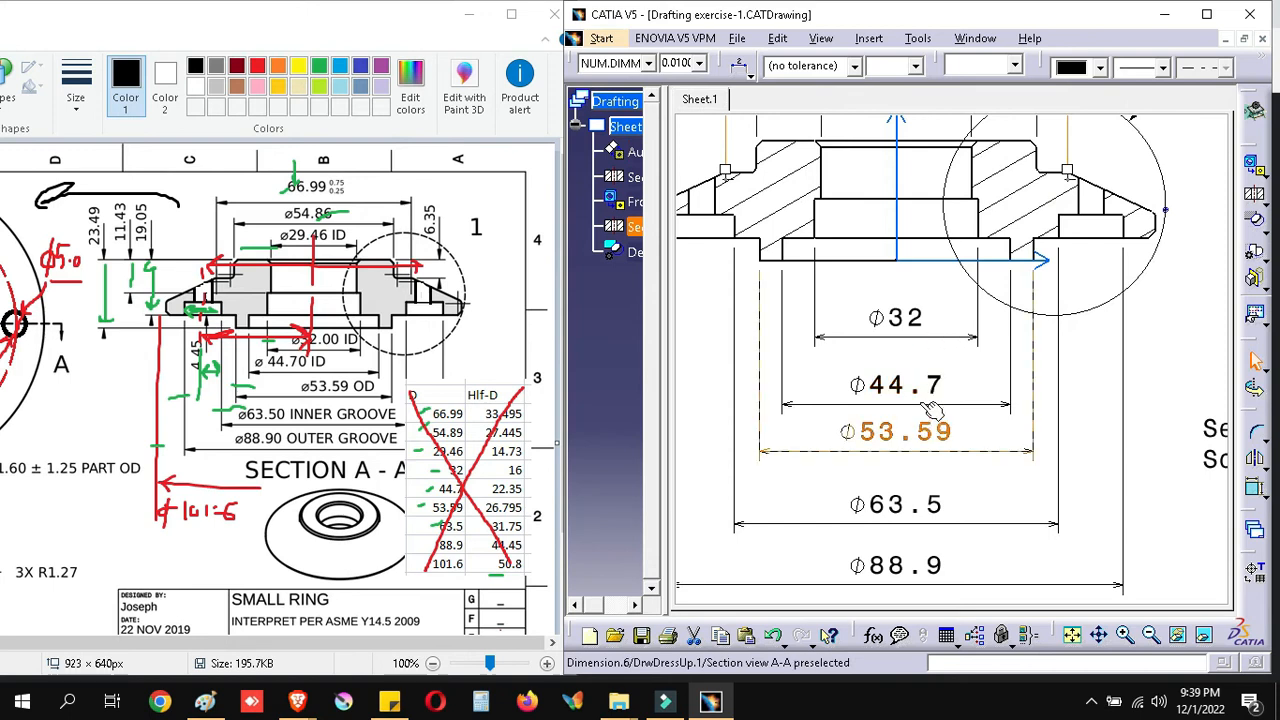
scroll(927, 405, "down", 3, "ctrl")
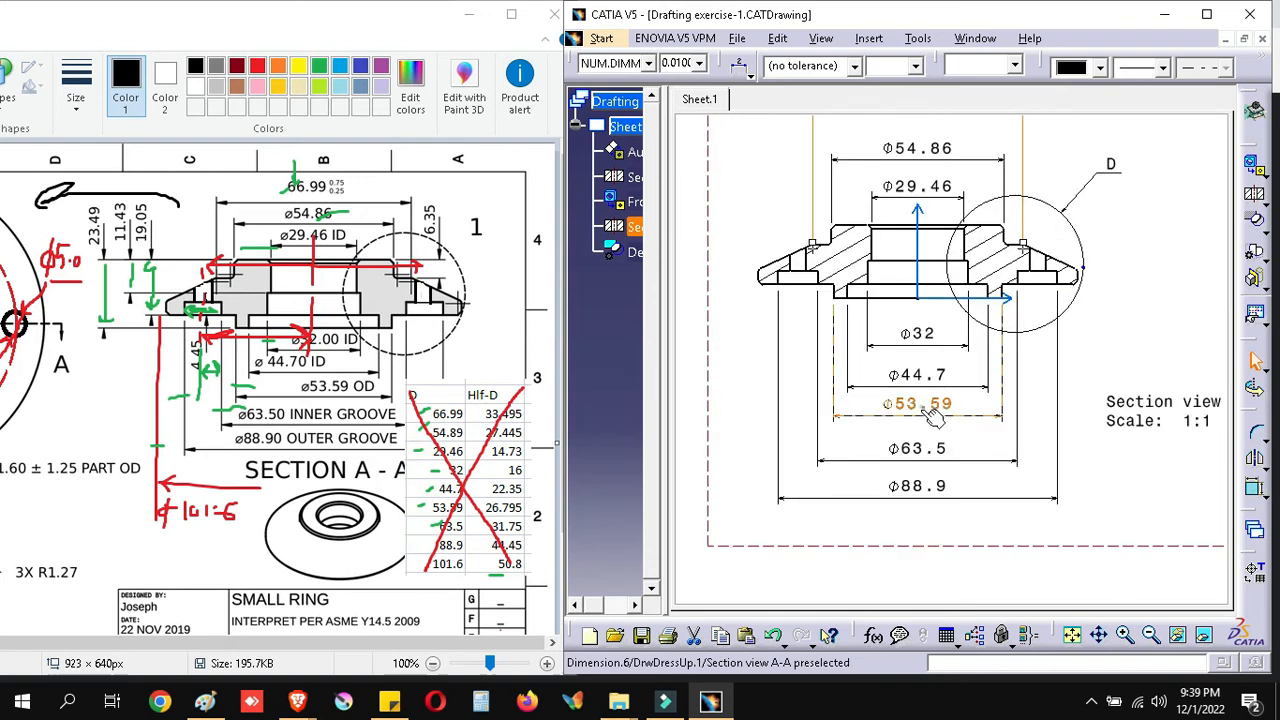
left_click(921, 419)
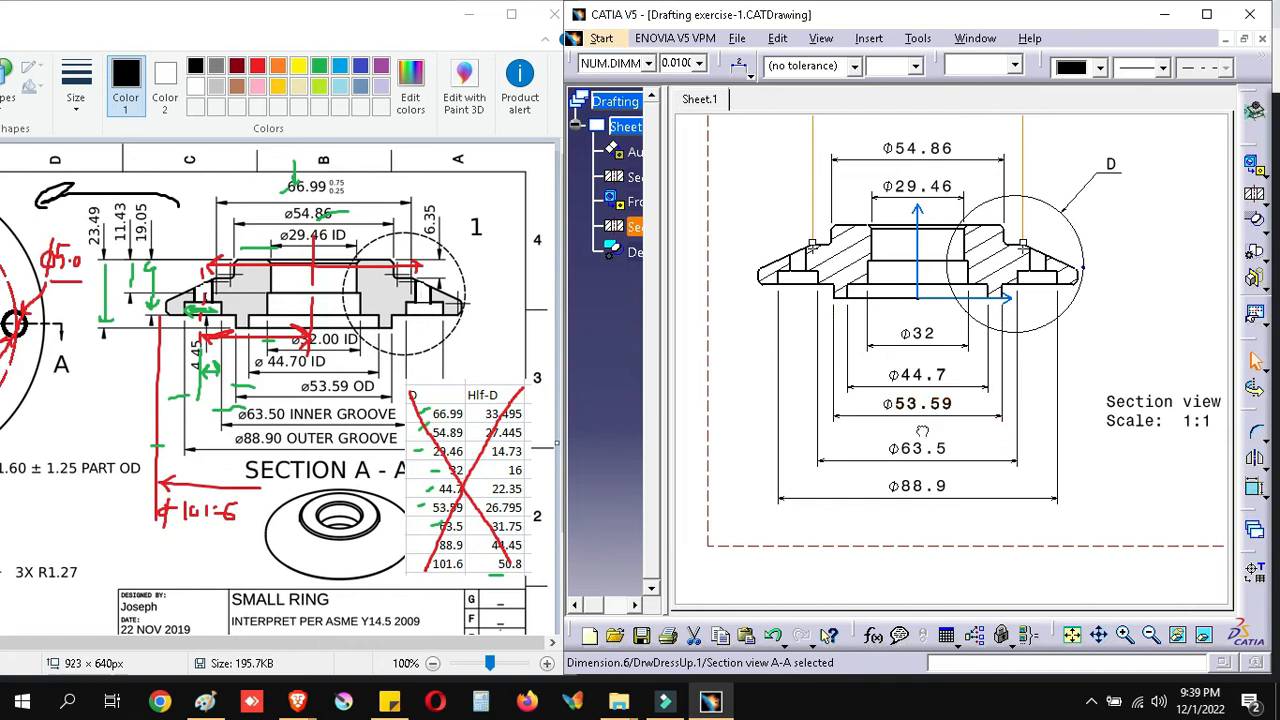
left_click_drag(921, 419, 922, 433)
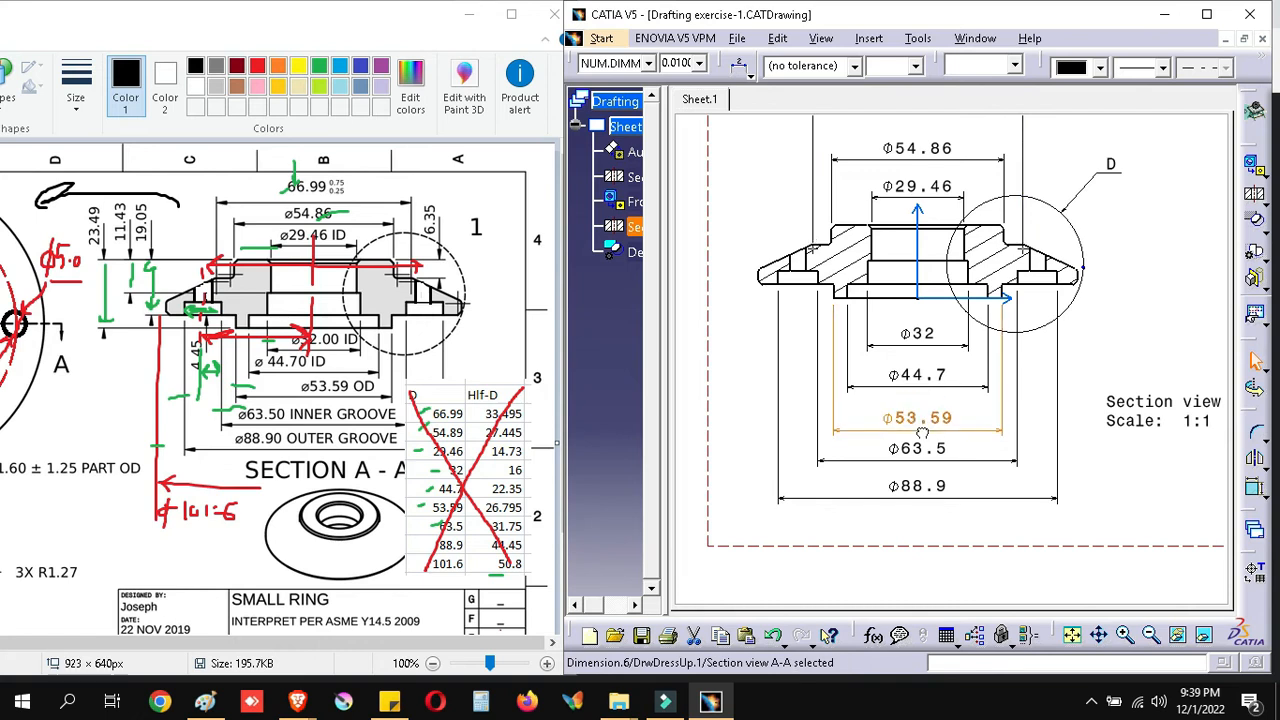
Step: Move the 88.9 and 63.5 diameter dimensions lower to space out the stack below section view A-A
left_click(931, 518)
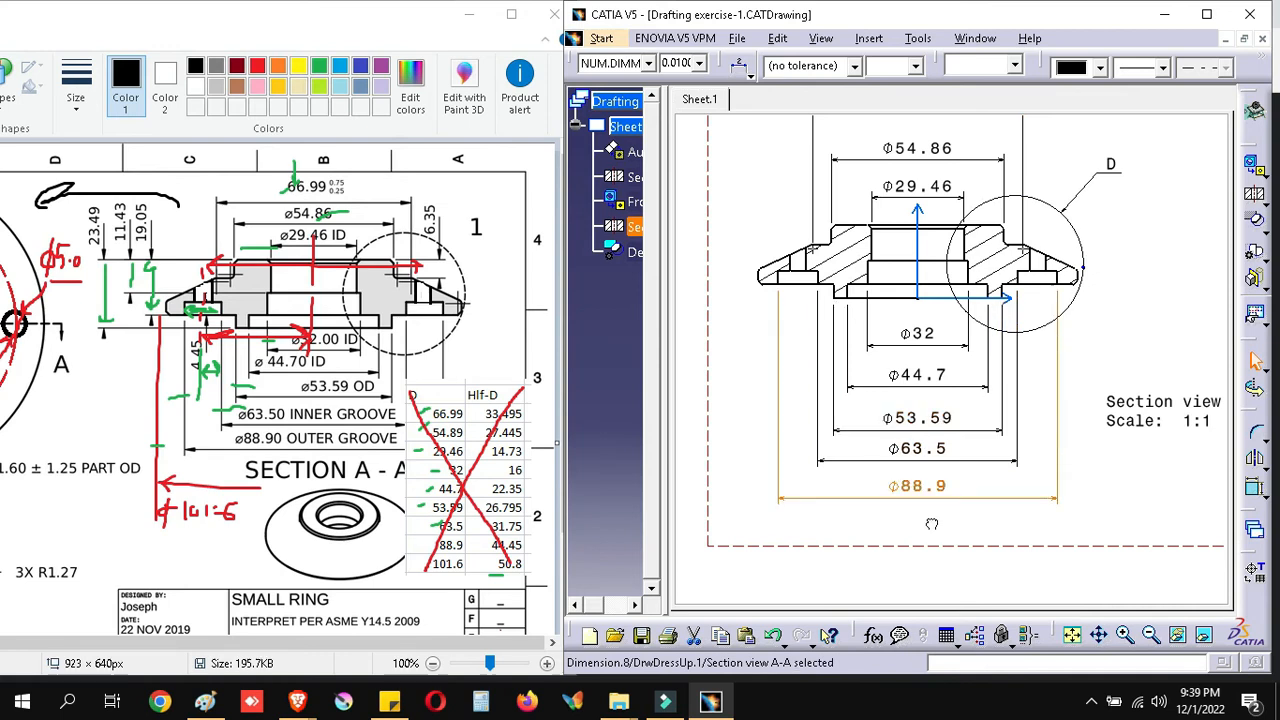
left_click_drag(932, 524, 932, 523)
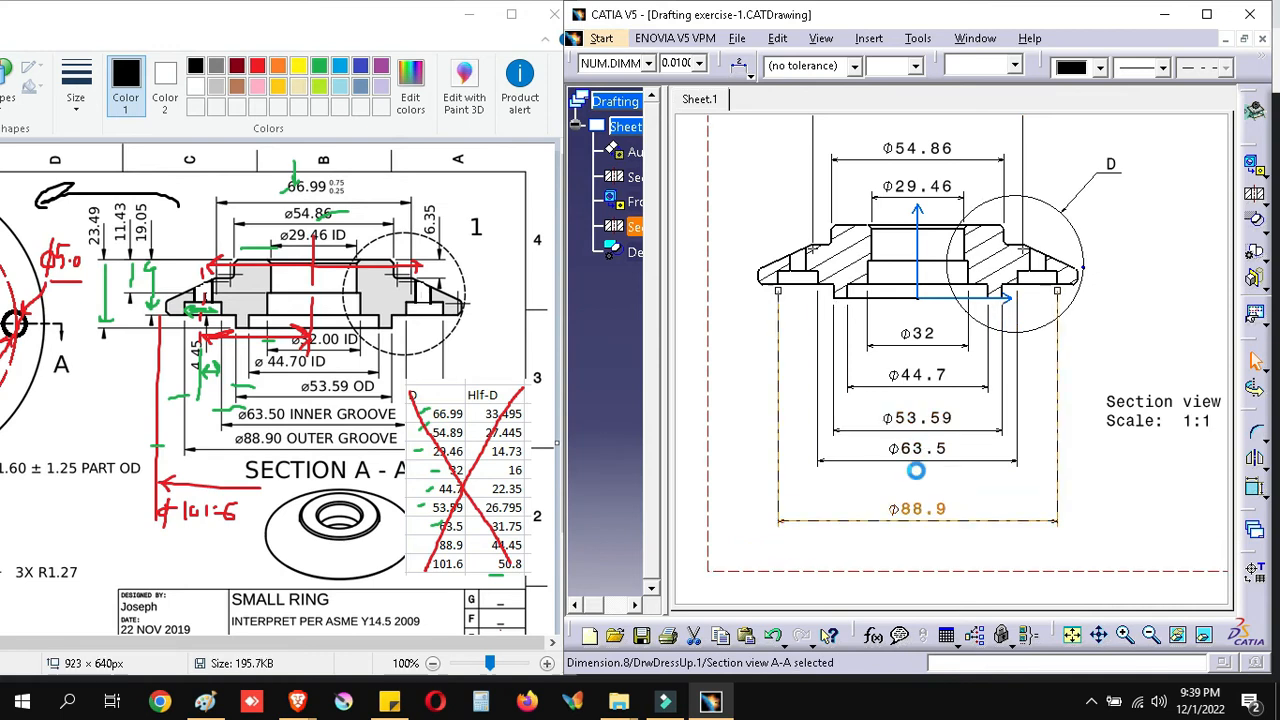
left_click_drag(917, 463, 917, 477)
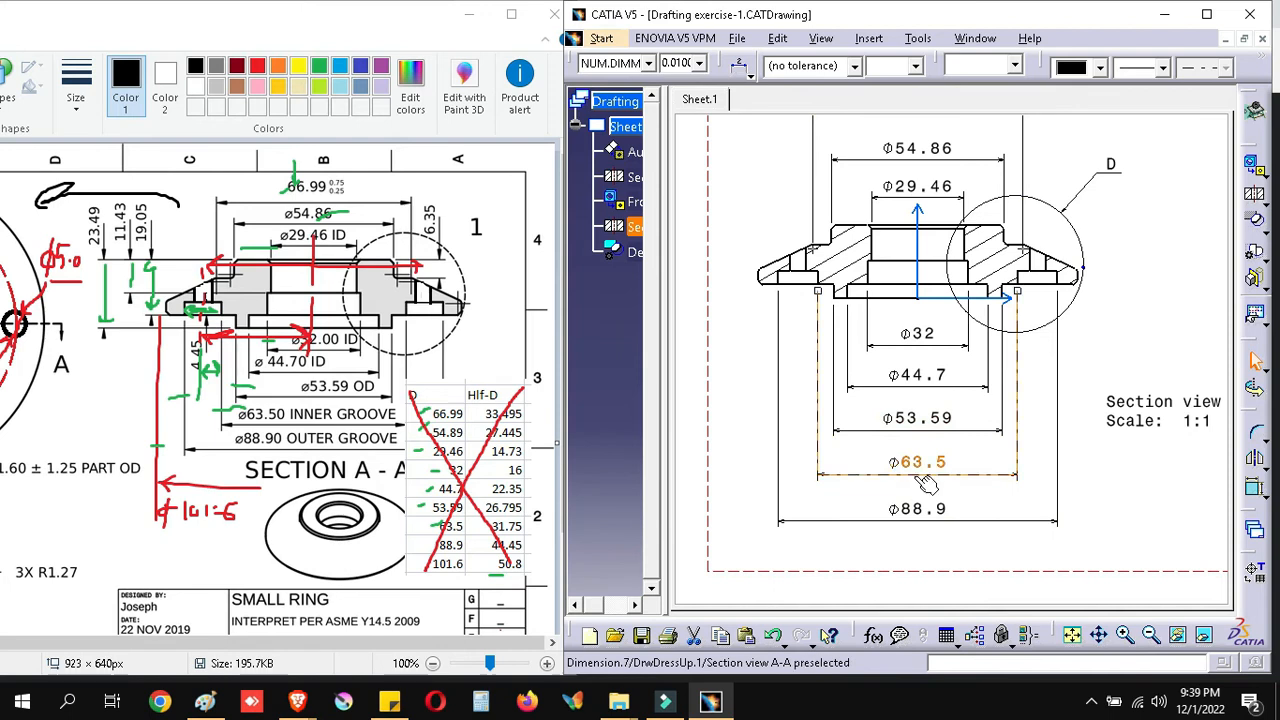
left_click(929, 484)
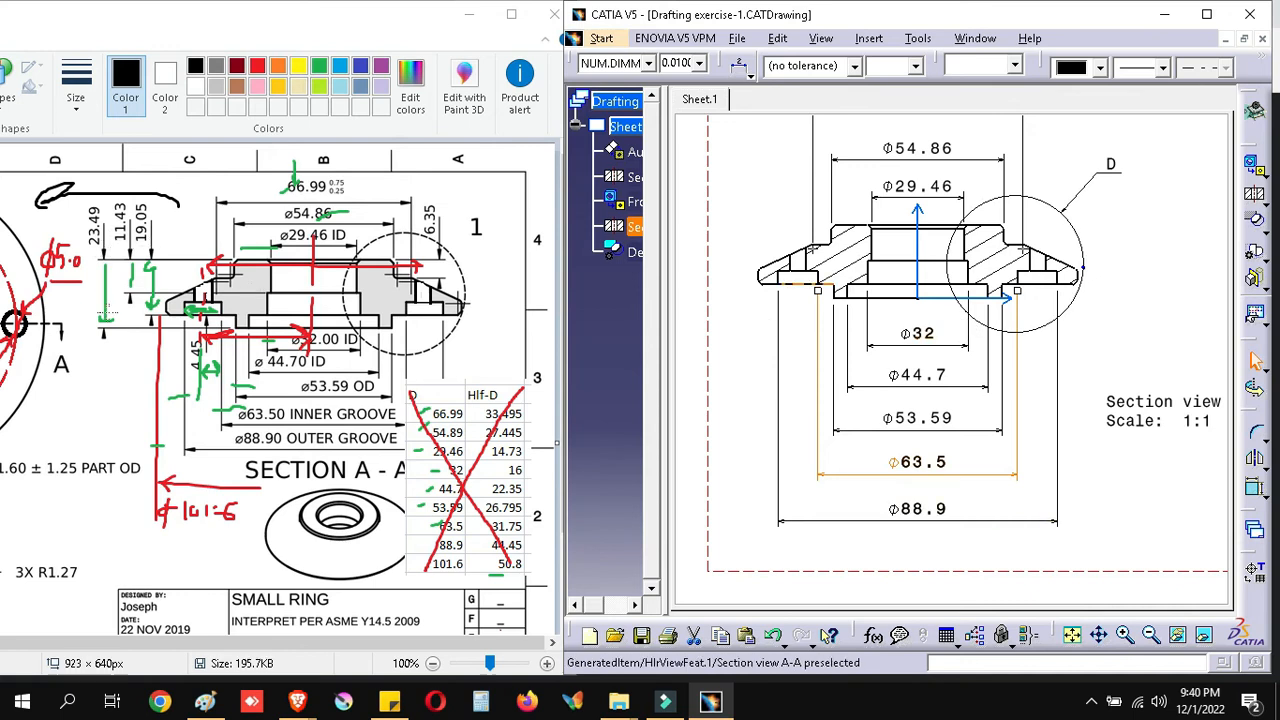
left_click(1179, 308)
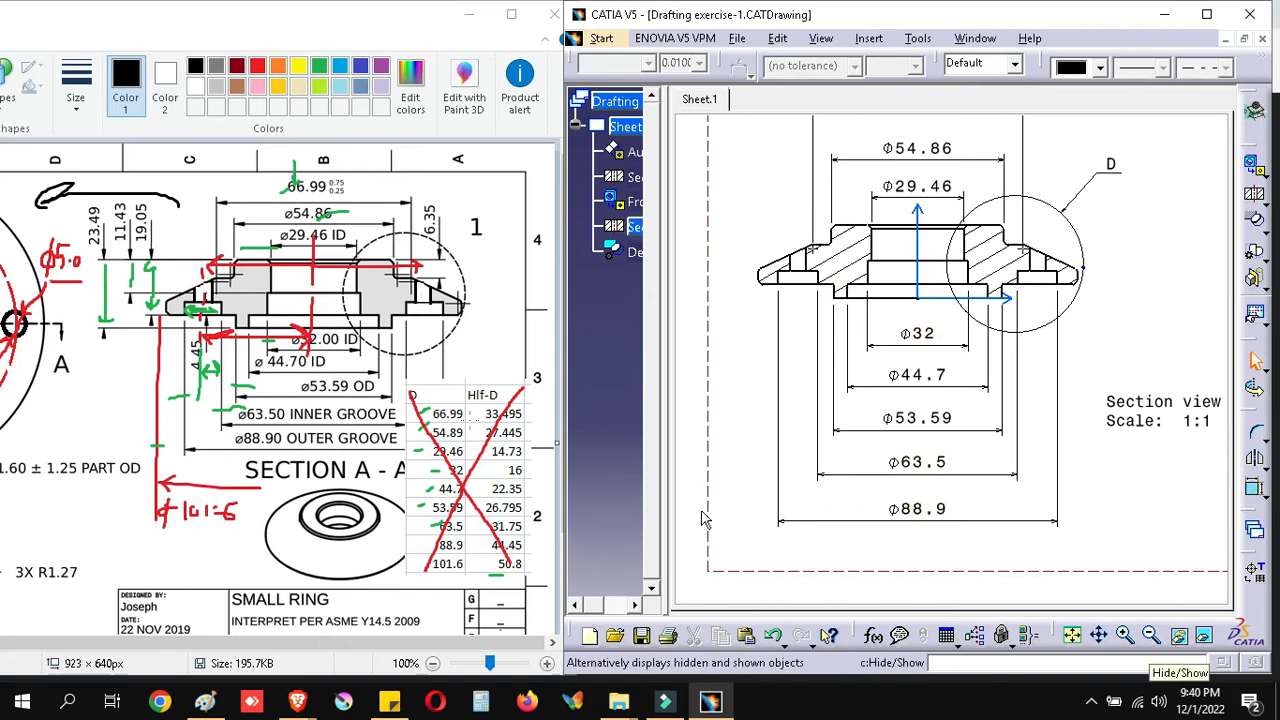
Step: Narrow the Paint reference window, then move and widen the CATIA window to fill the rest of the screen
left_click(316, 27)
mouse_move(557, 297)
left_mouse_down()
mouse_move(372, 299)
mouse_move(366, 310)
left_mouse_up()
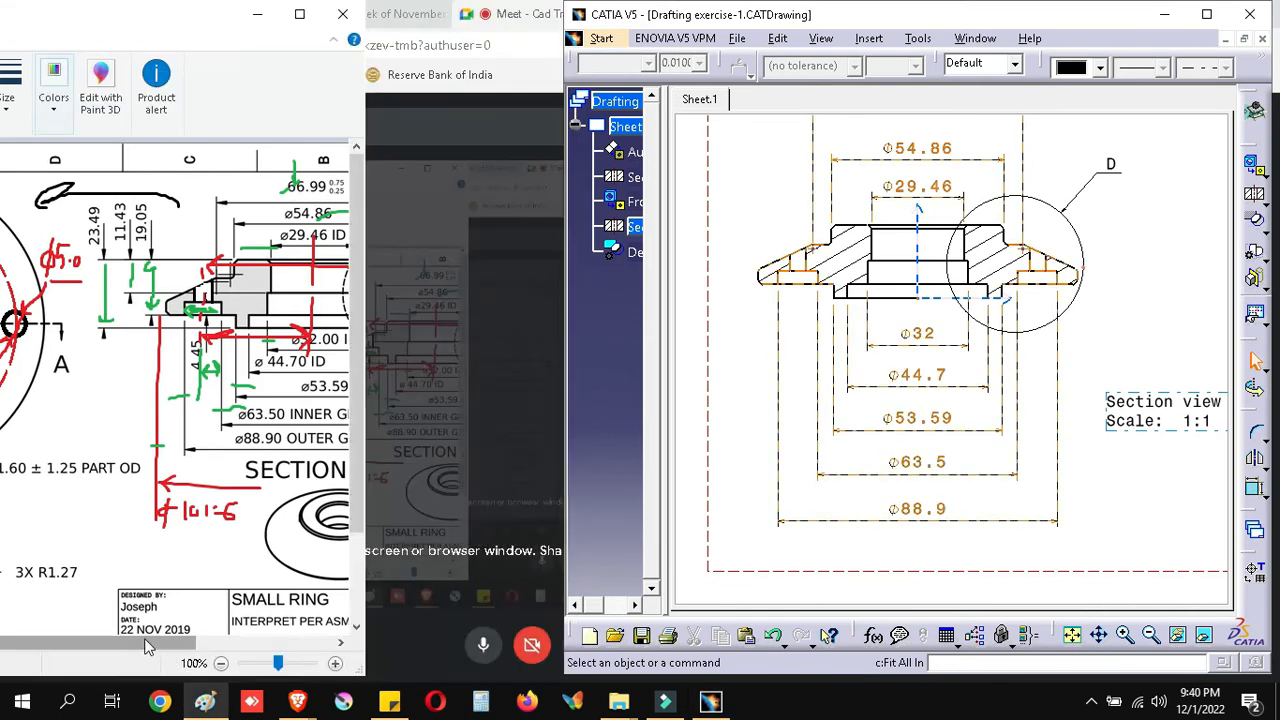
left_click_drag(365, 480, 313, 490)
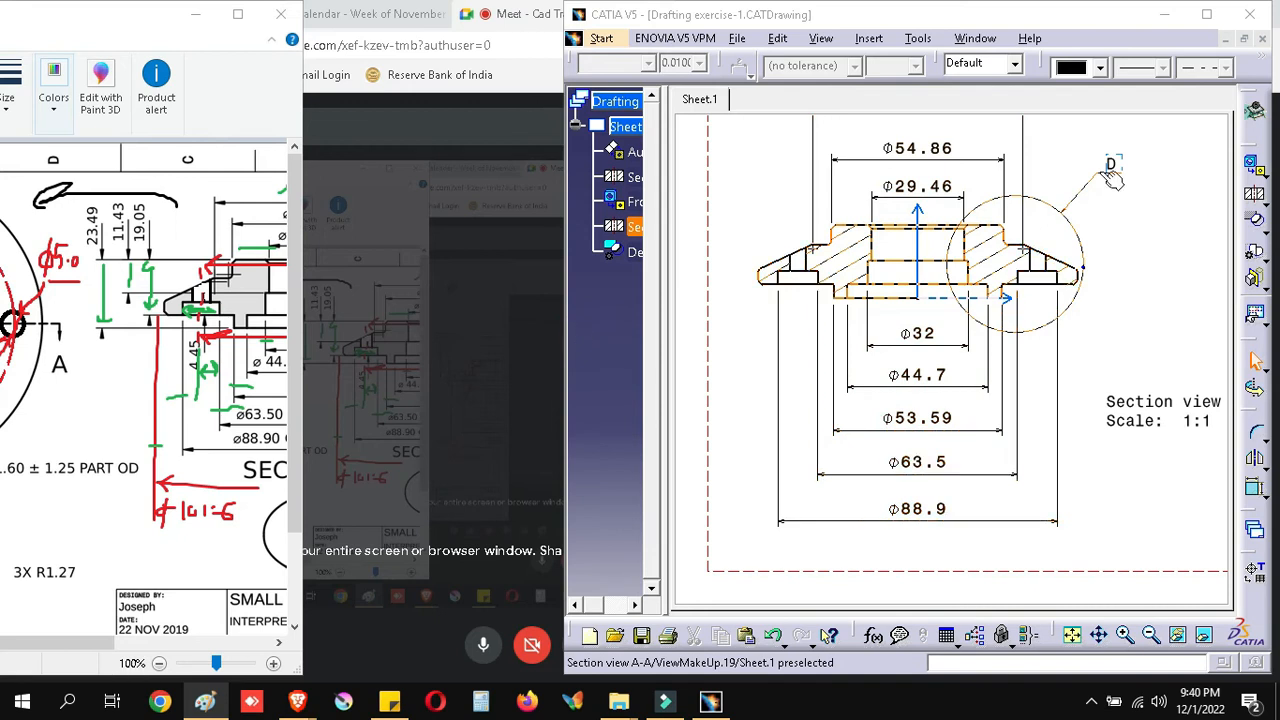
left_click(791, 421)
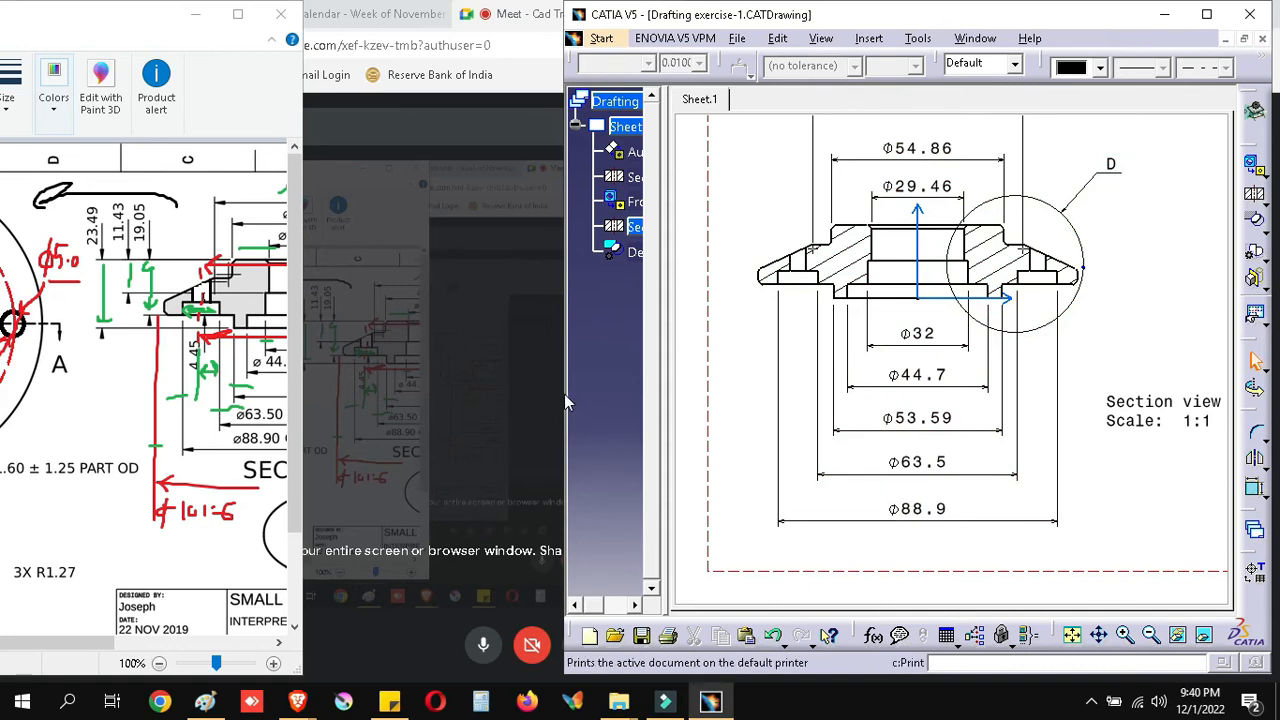
left_click_drag(872, 24, 625, 22)
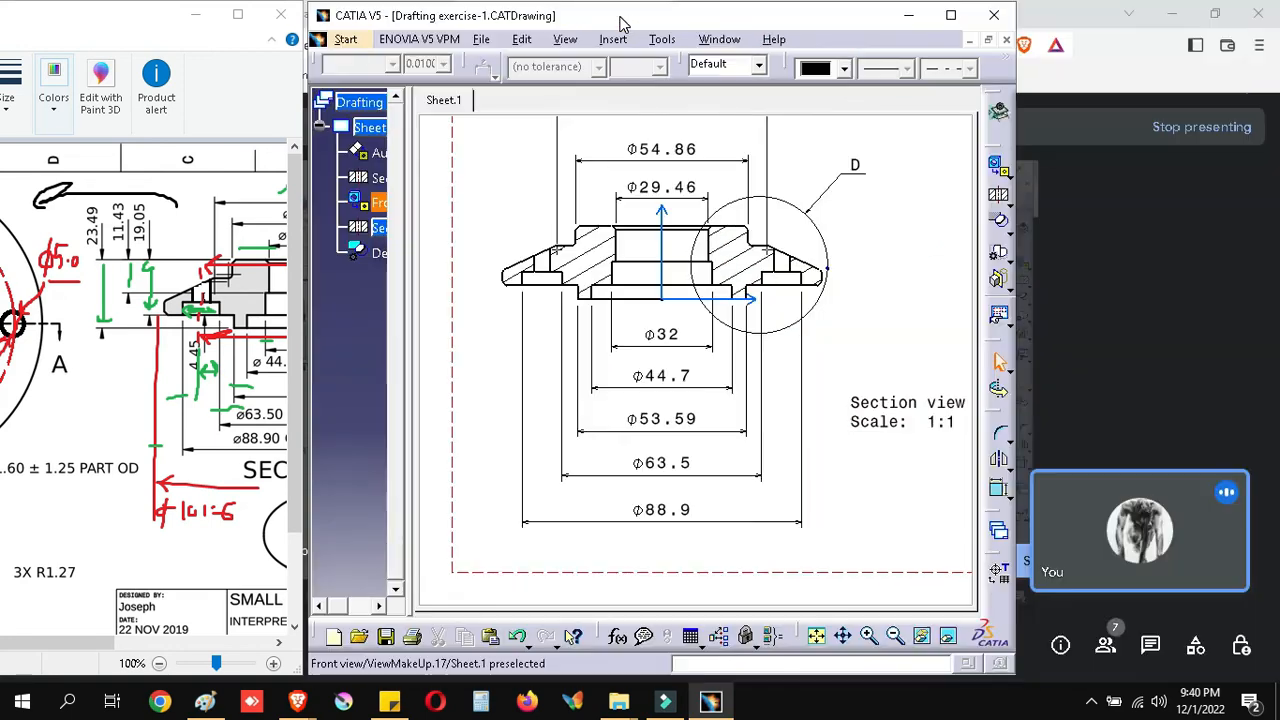
left_click_drag(1022, 191, 1272, 196)
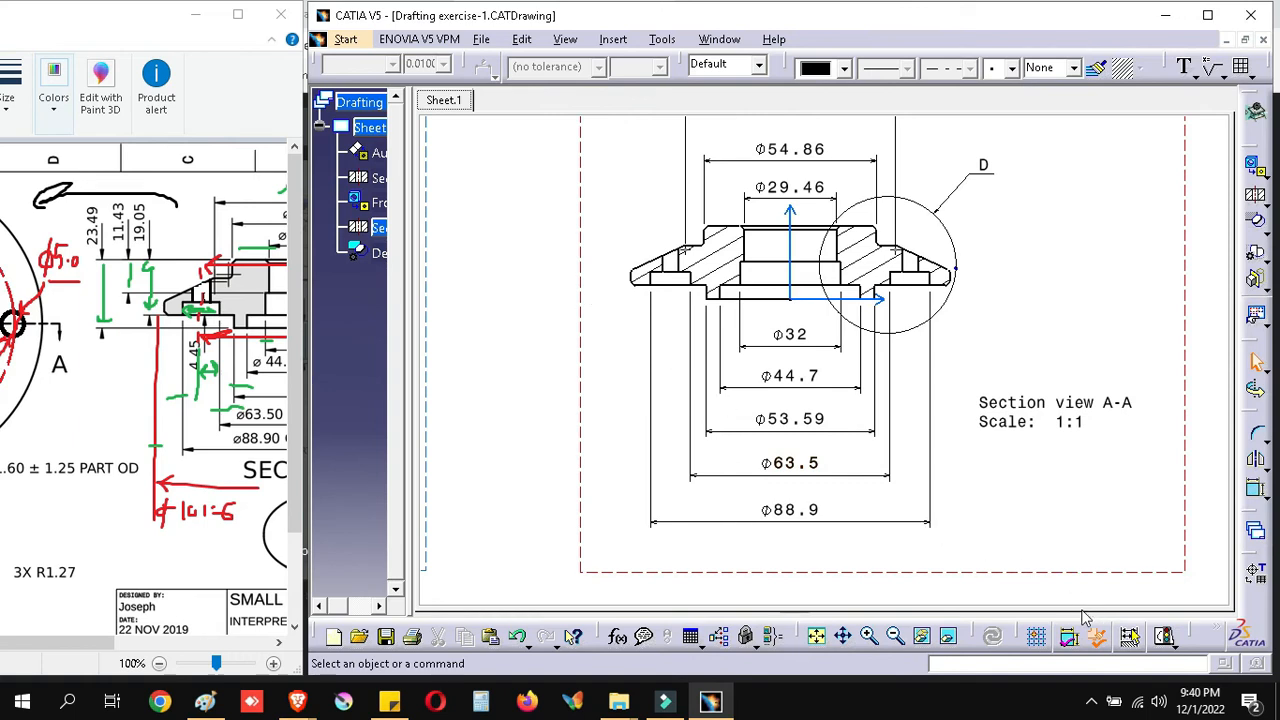
Step: Float the Tools and Visualization toolbars over the sheet to expose the dimension commands, and move the Tools Palette off the reference drawing
left_click_drag(490, 594, 452, 592)
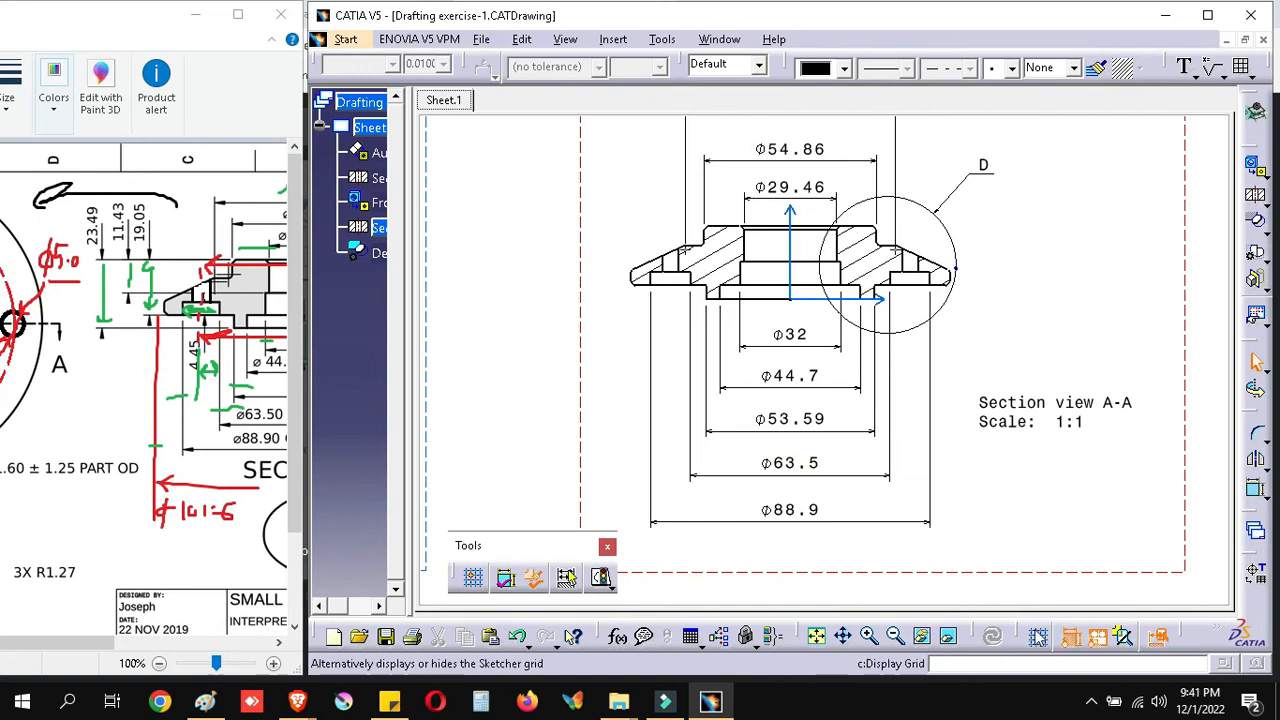
left_click_drag(1070, 637, 664, 566)
left_click(1116, 639)
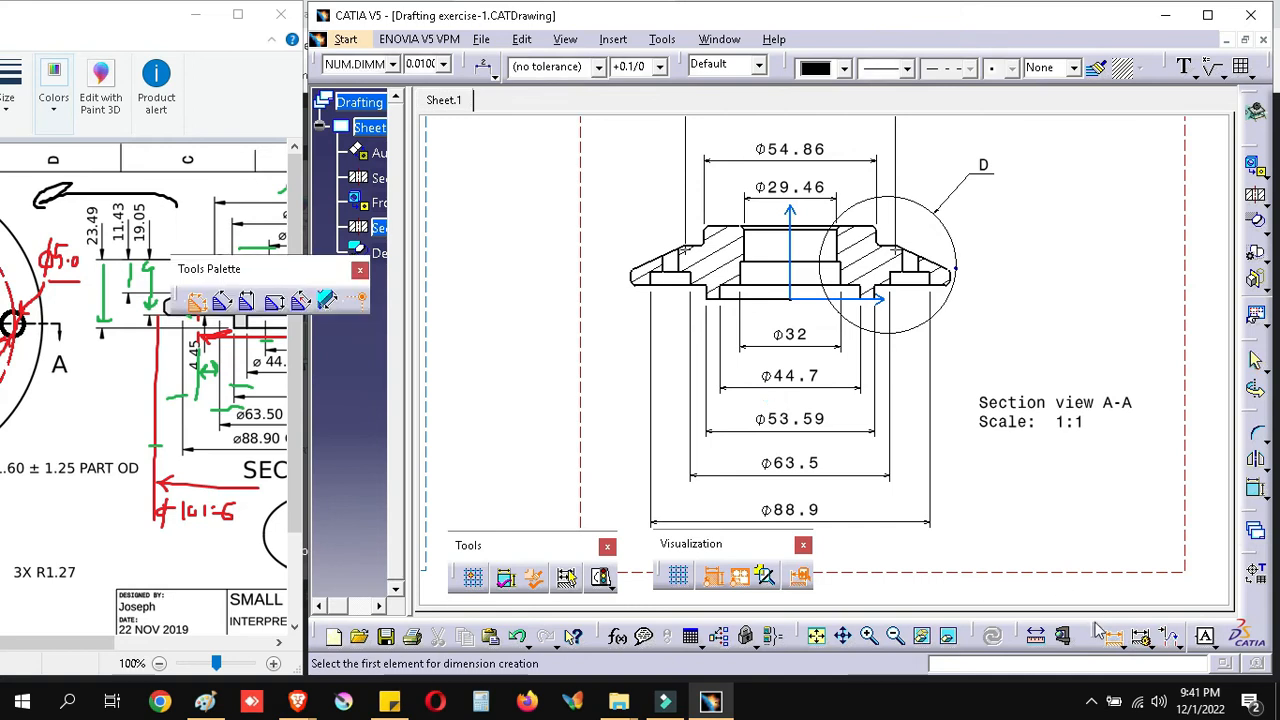
left_click(1116, 639)
left_click_drag(240, 268, 401, 100)
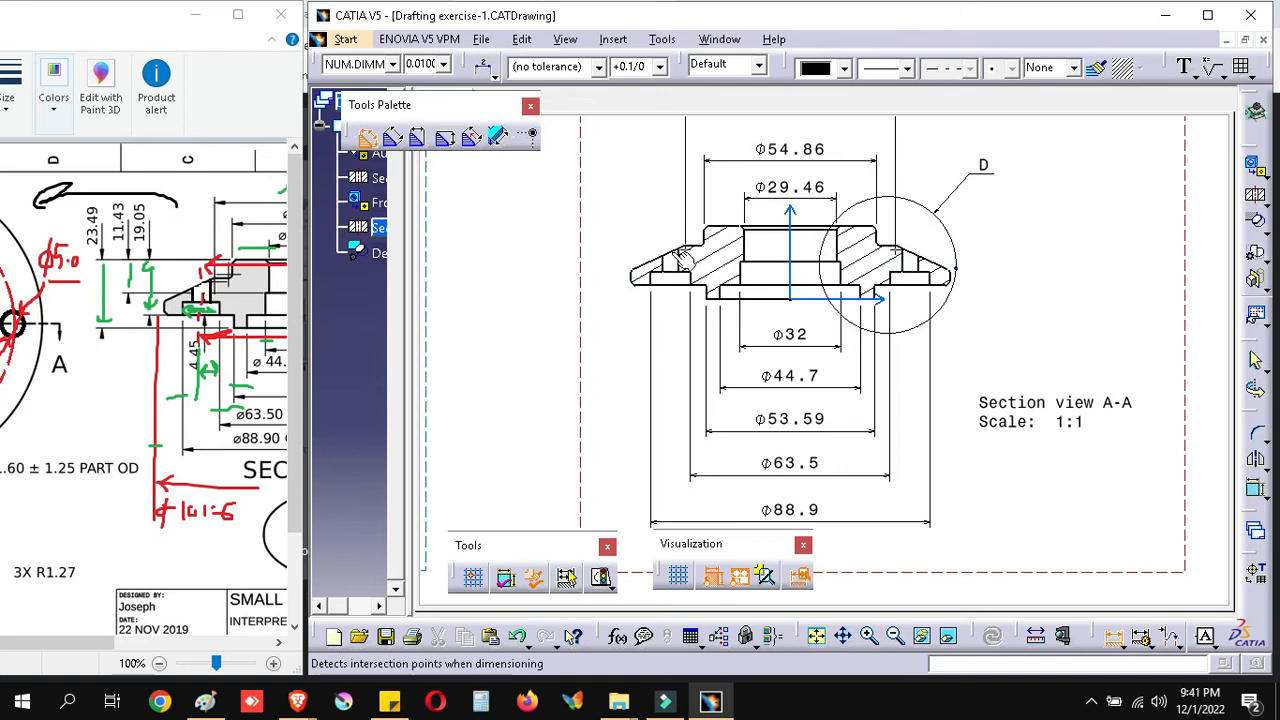
Step: Dimension the ring's overall height between its top and bottom faces, placing it on the left of section view A-A
scroll(680, 258, "up", 5)
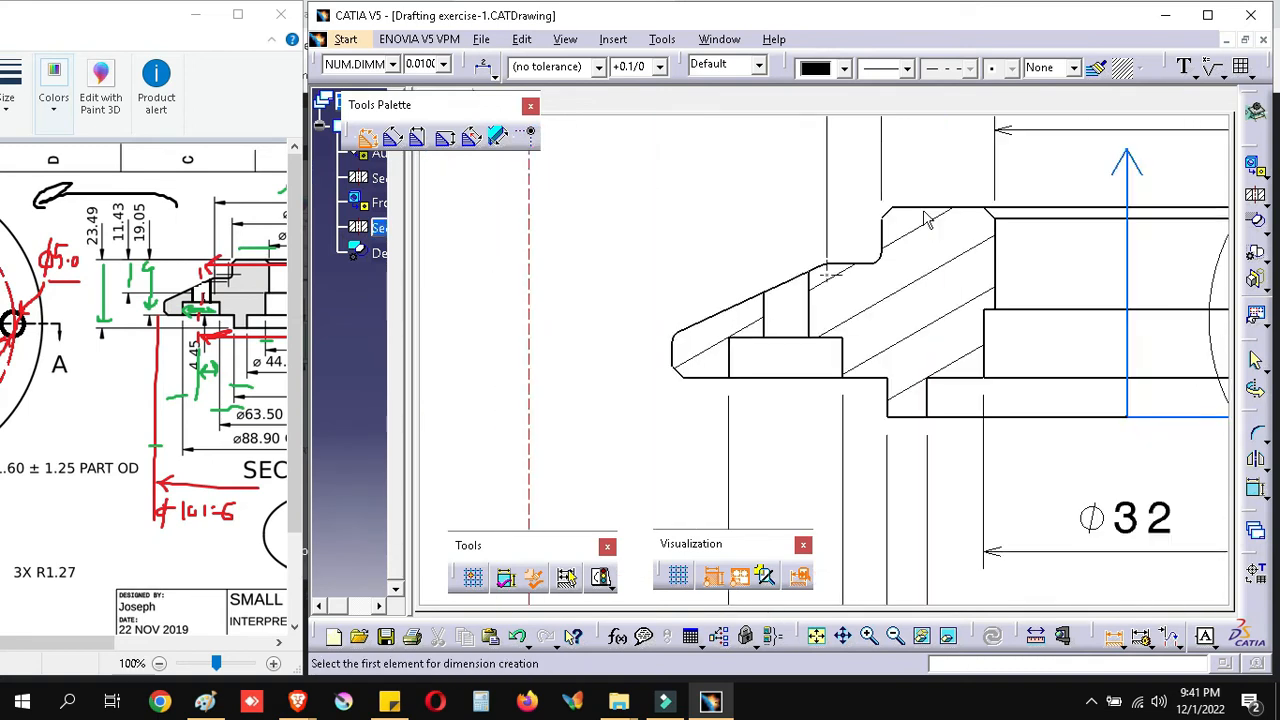
left_click(935, 212)
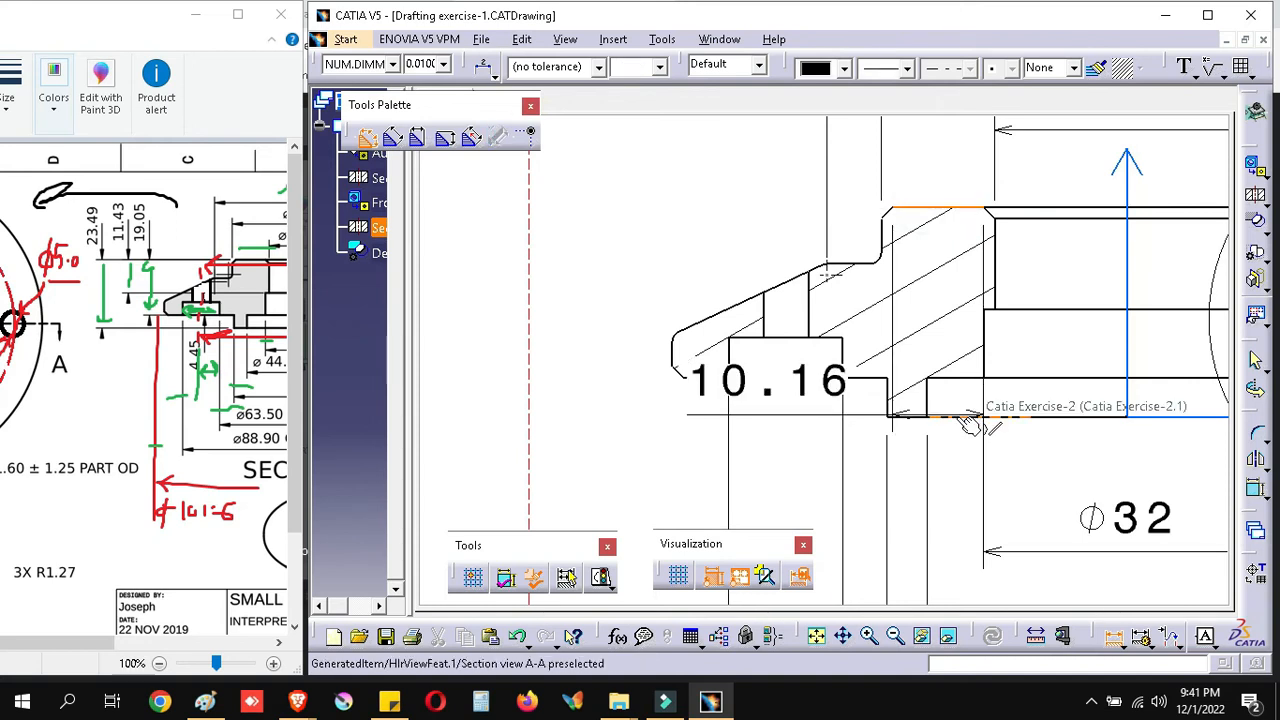
left_click(985, 418)
mouse_move(650, 262)
middle_mouse_down("ctrl")
mouse_move(646, 334)
mouse_move(657, 323)
mouse_move(645, 330)
middle_mouse_up("ctrl")
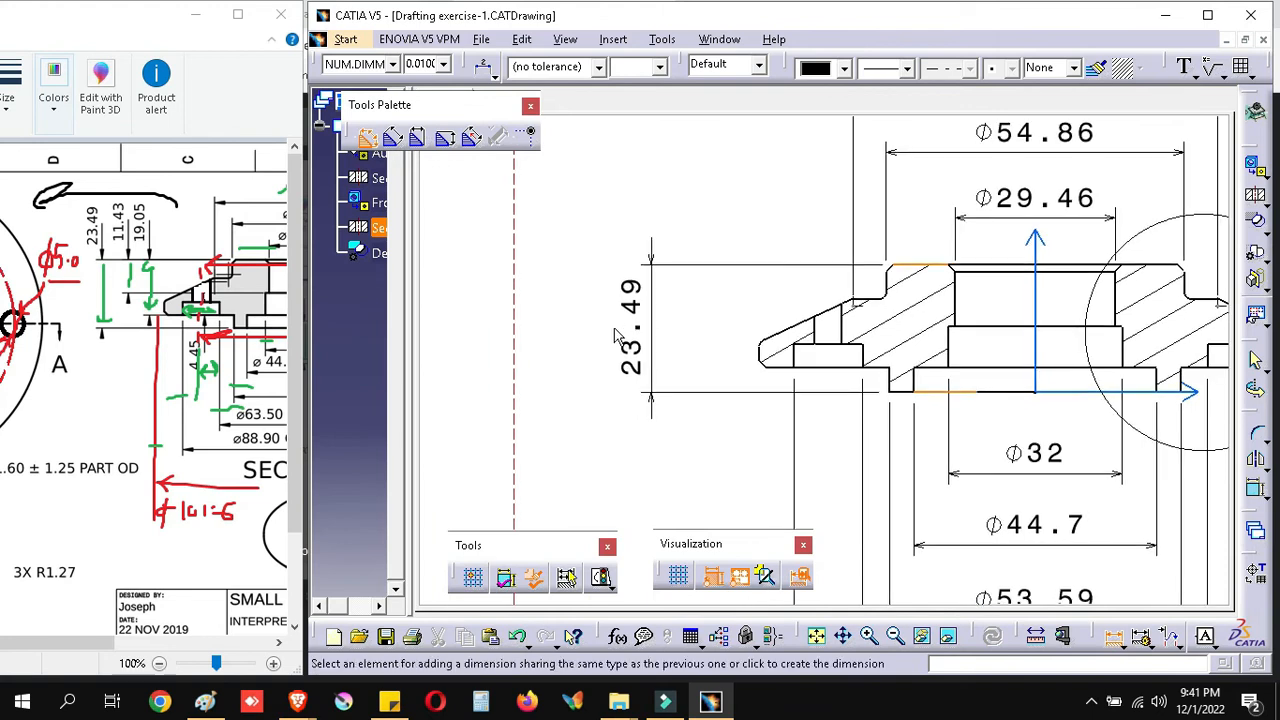
left_click(583, 336)
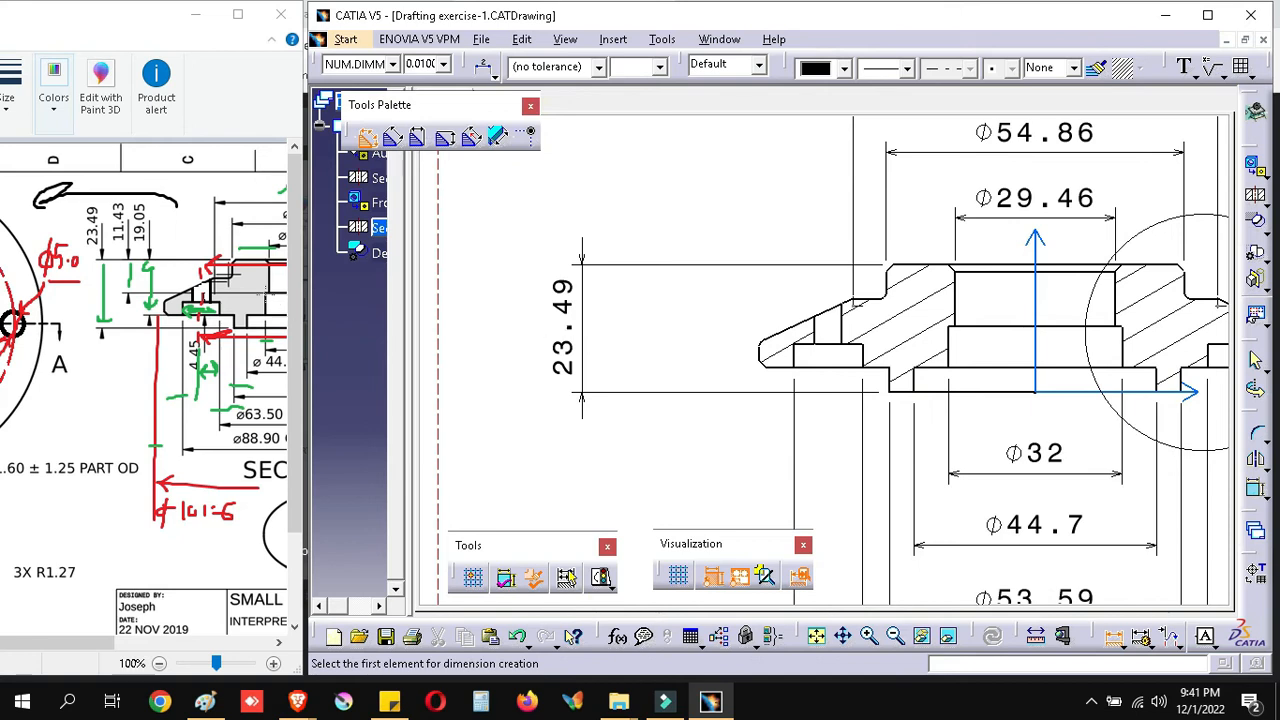
Step: Dimension the depth from the ring's top face to the bore step, placing the value above the arrows beside the overall height
left_click(992, 330)
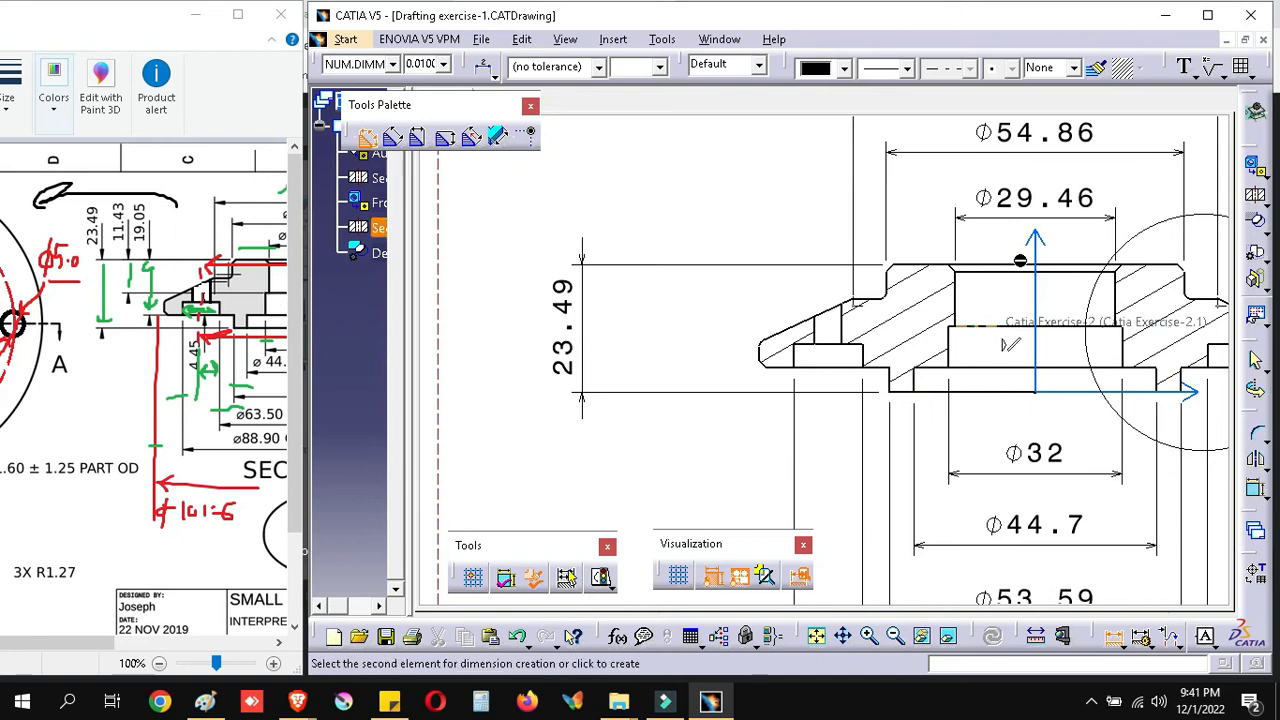
left_click(1005, 341)
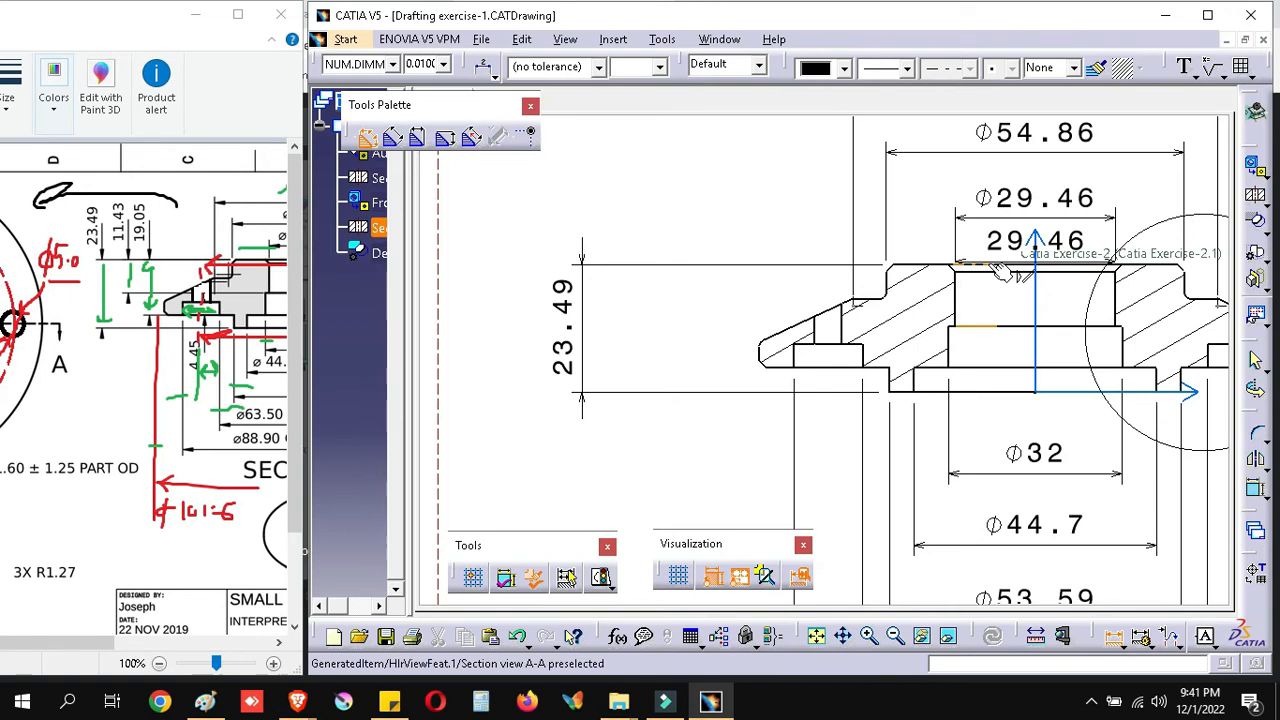
left_click(1020, 276)
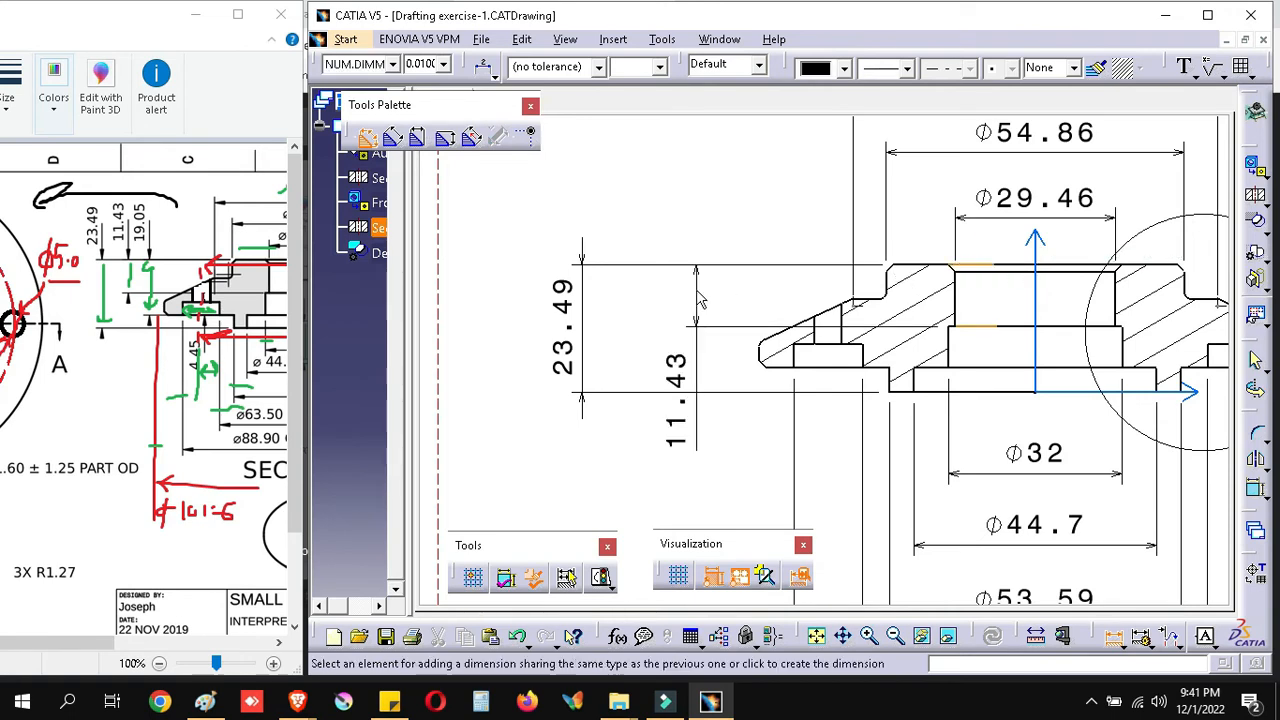
left_click(687, 263)
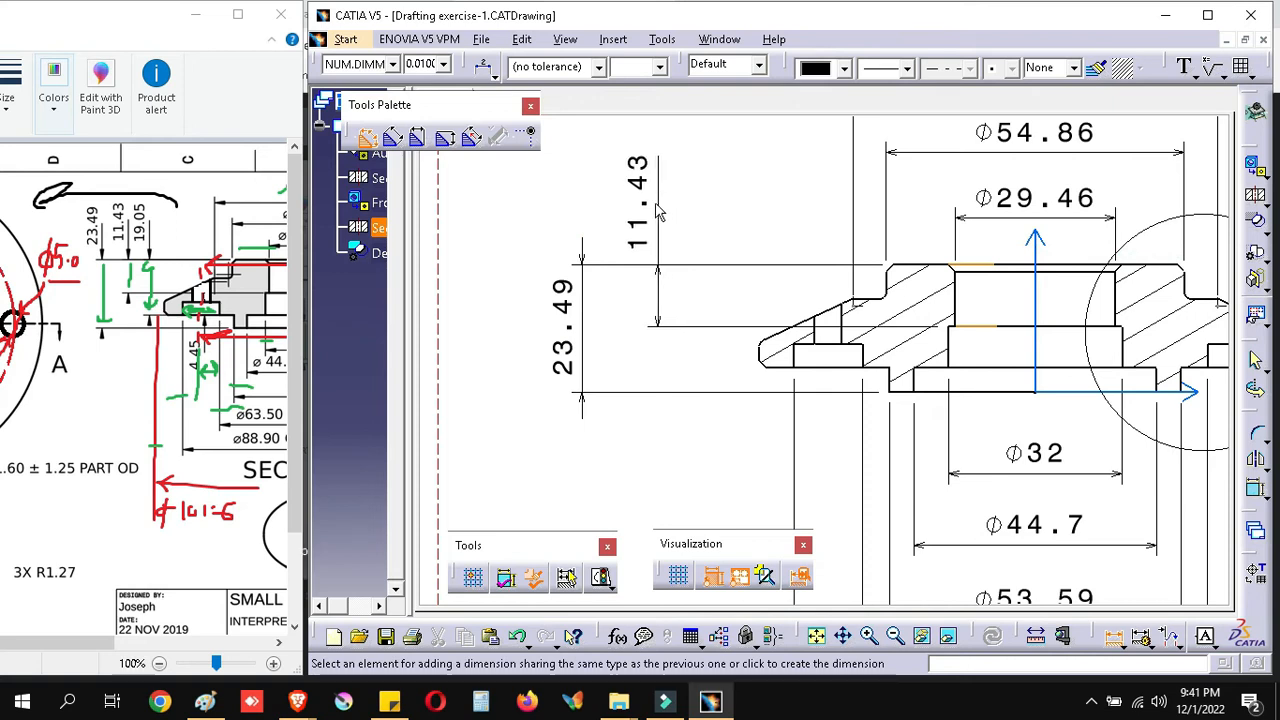
left_click(652, 209)
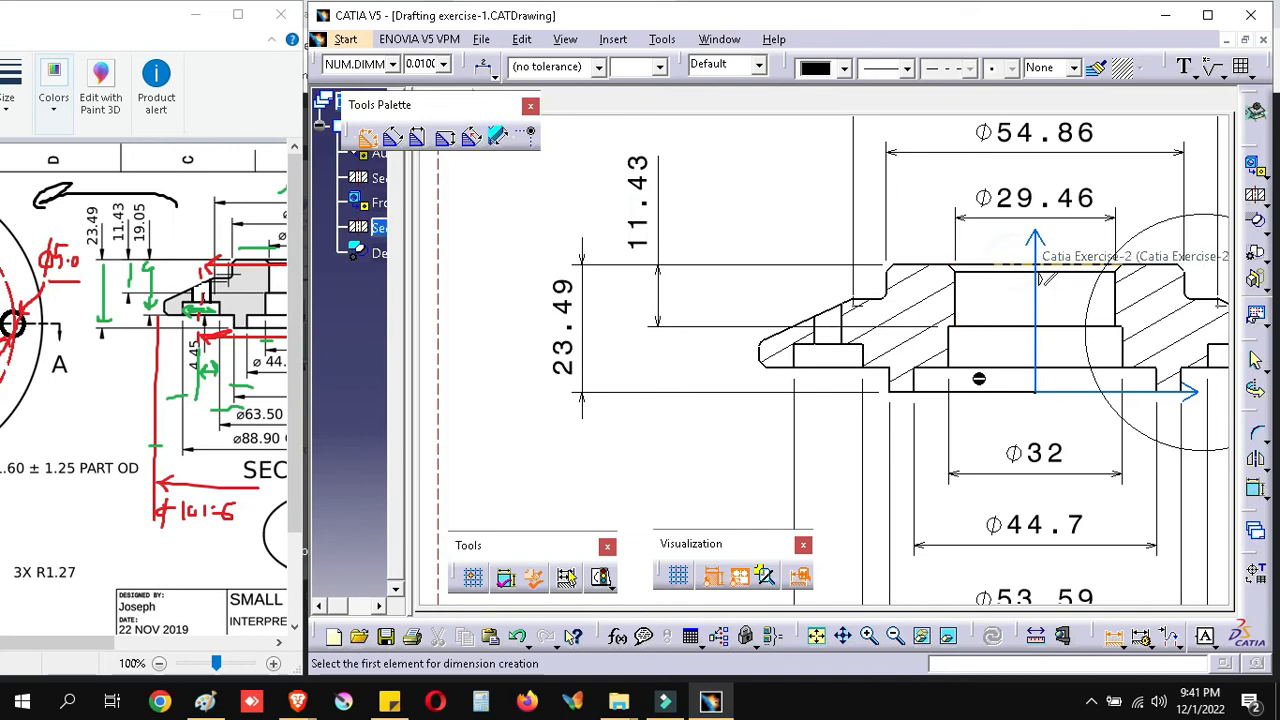
Step: Dimension the depth from the ring's top face to the outer flange's underside, placing it between the overall height and bore-step dimensions
left_click(979, 378)
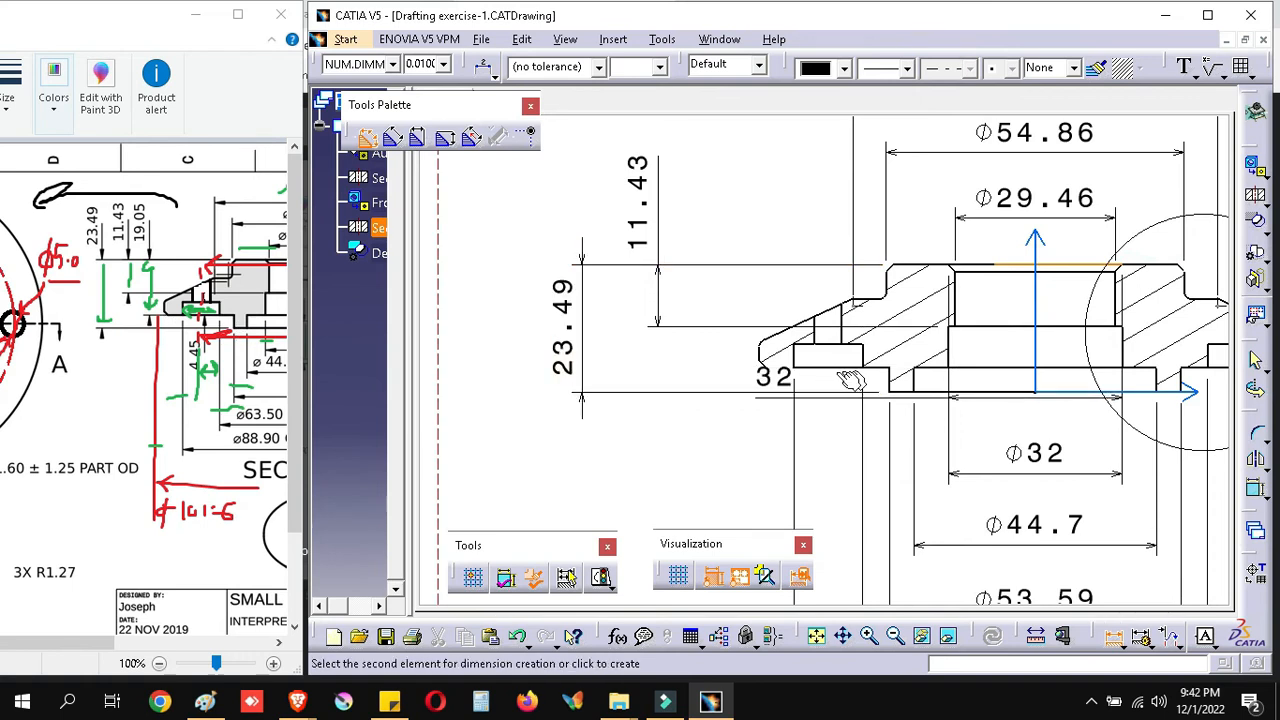
left_click(838, 367)
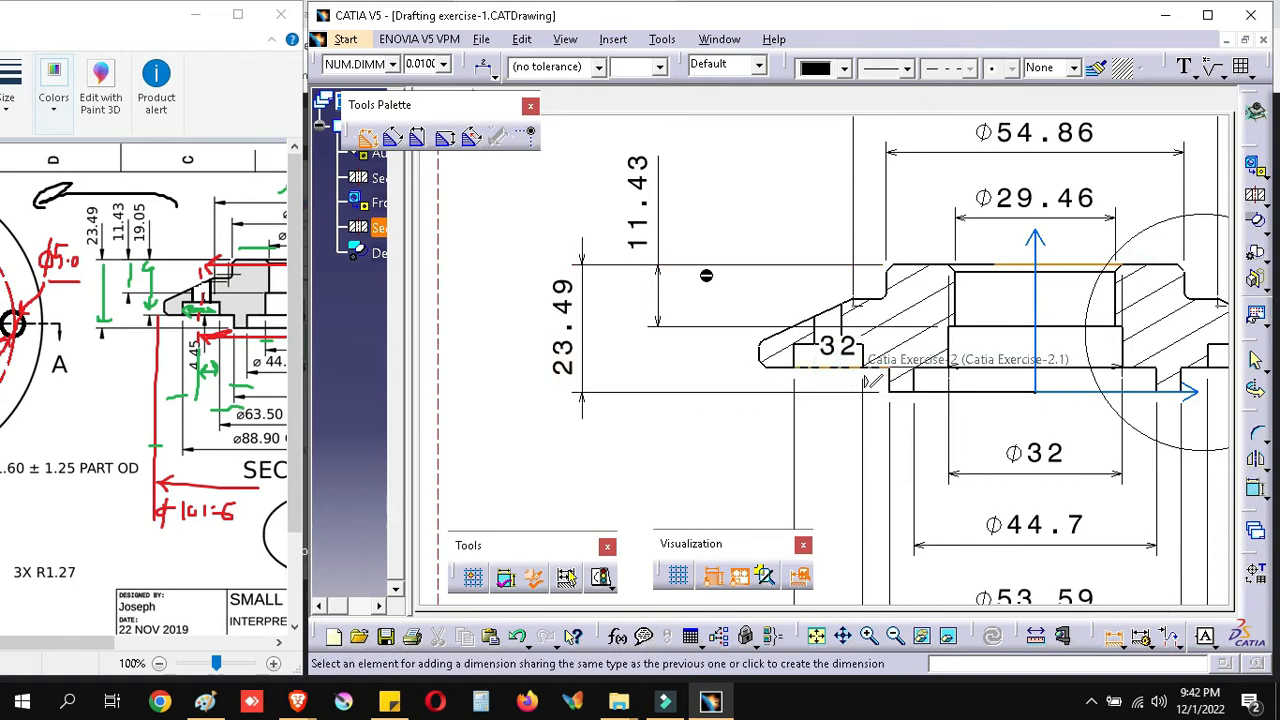
left_click(866, 380)
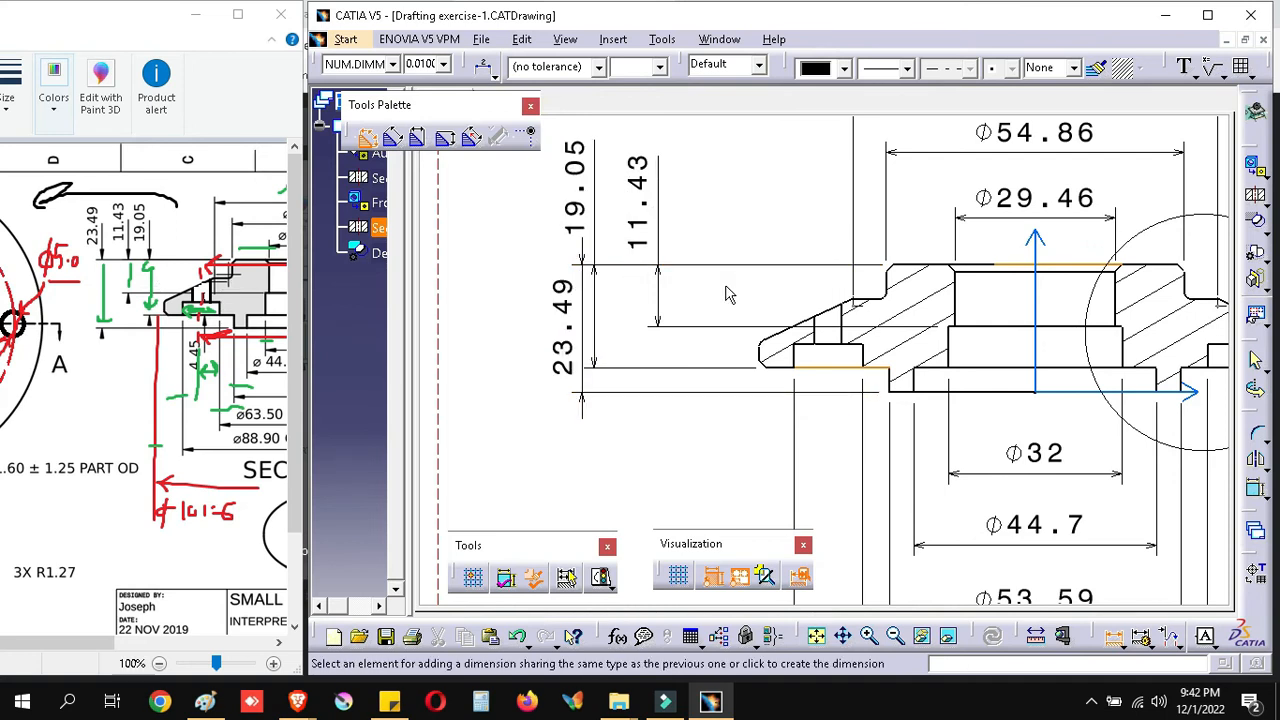
left_click(618, 290)
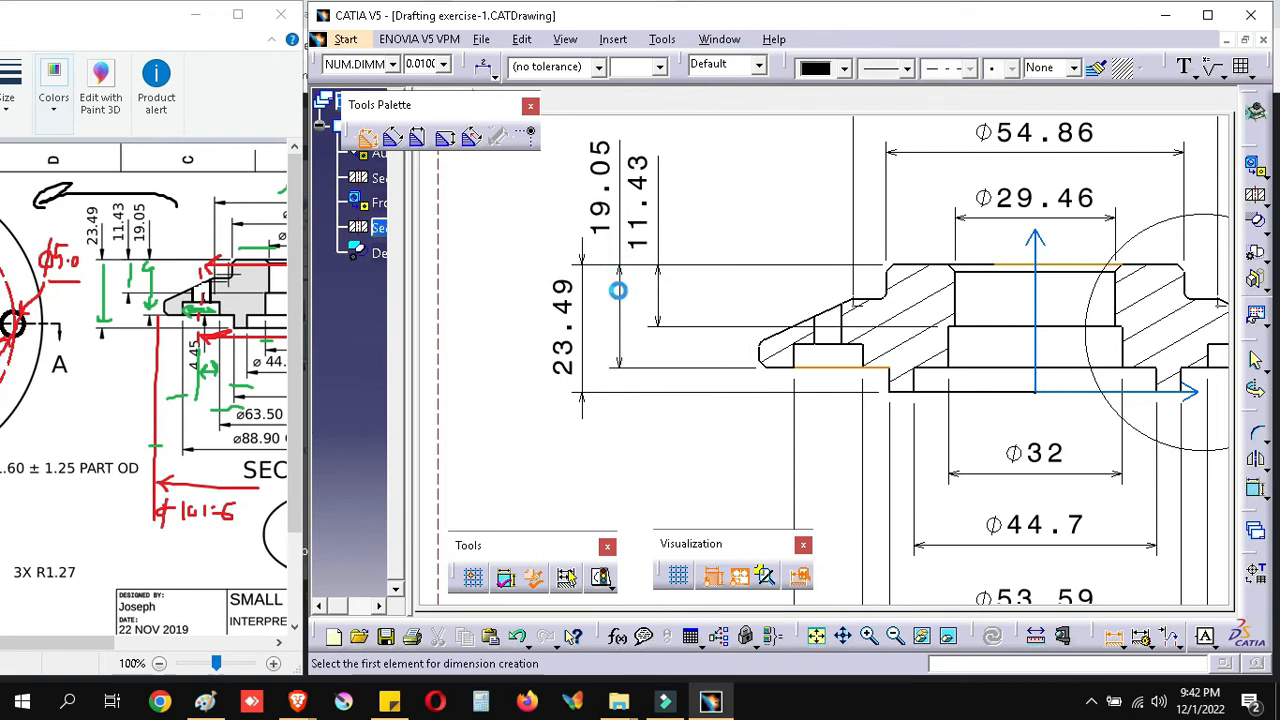
key("Escape")
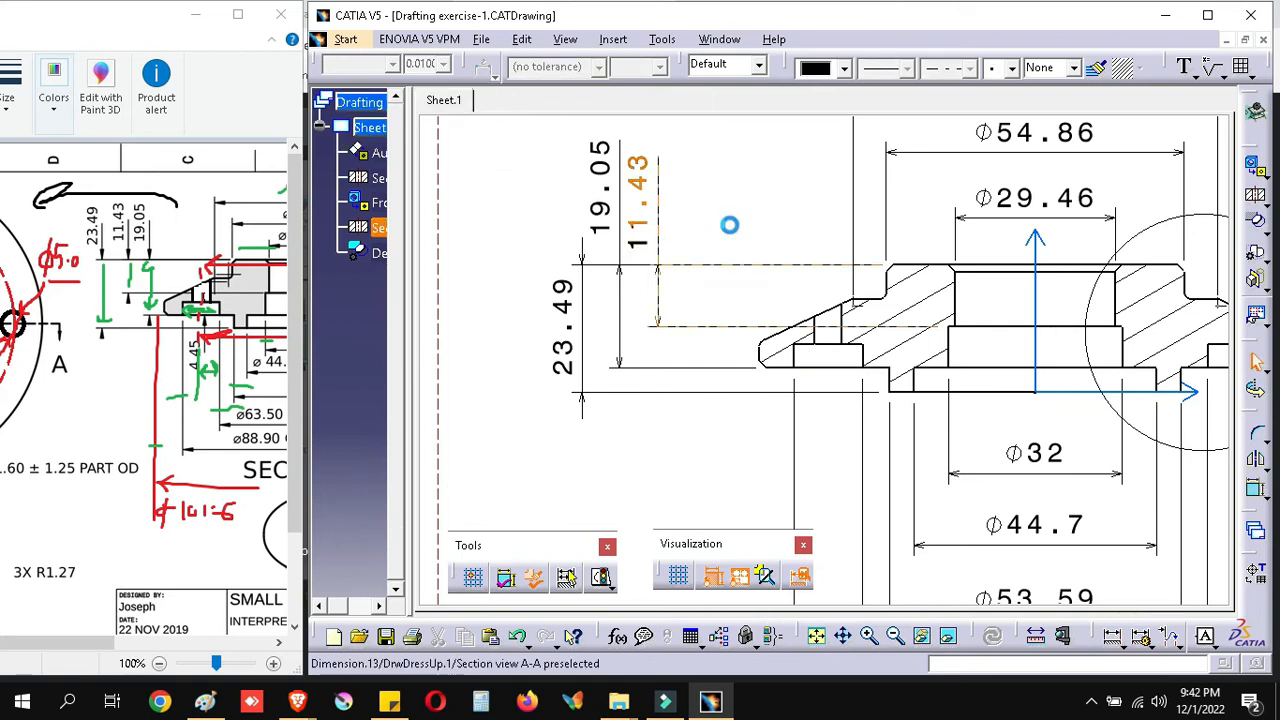
Step: Move the bore-step and flange depth dimensions closer to section A-A, spacing them apart with their values level above the arrows
left_click_drag(748, 223, 718, 232)
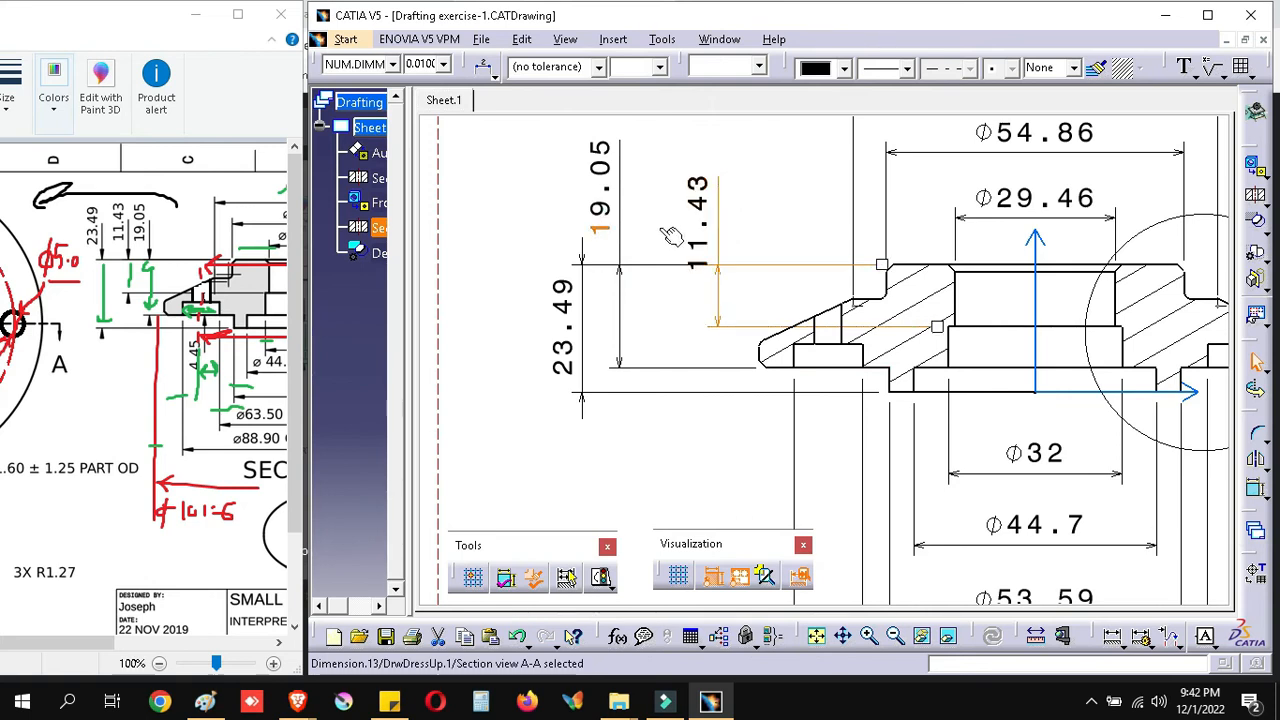
mouse_move(664, 229)
left_mouse_down()
mouse_move(679, 230)
mouse_move(659, 230)
left_mouse_up()
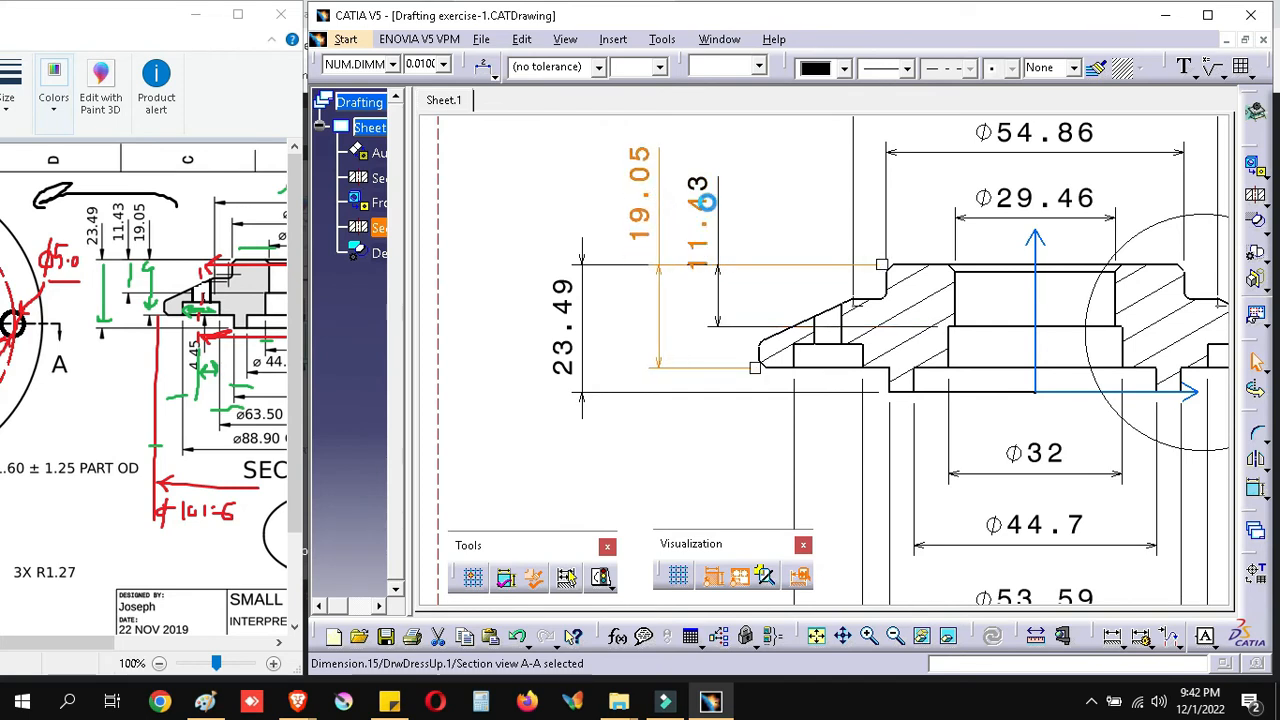
left_click(706, 197)
left_click_drag(708, 200, 720, 191)
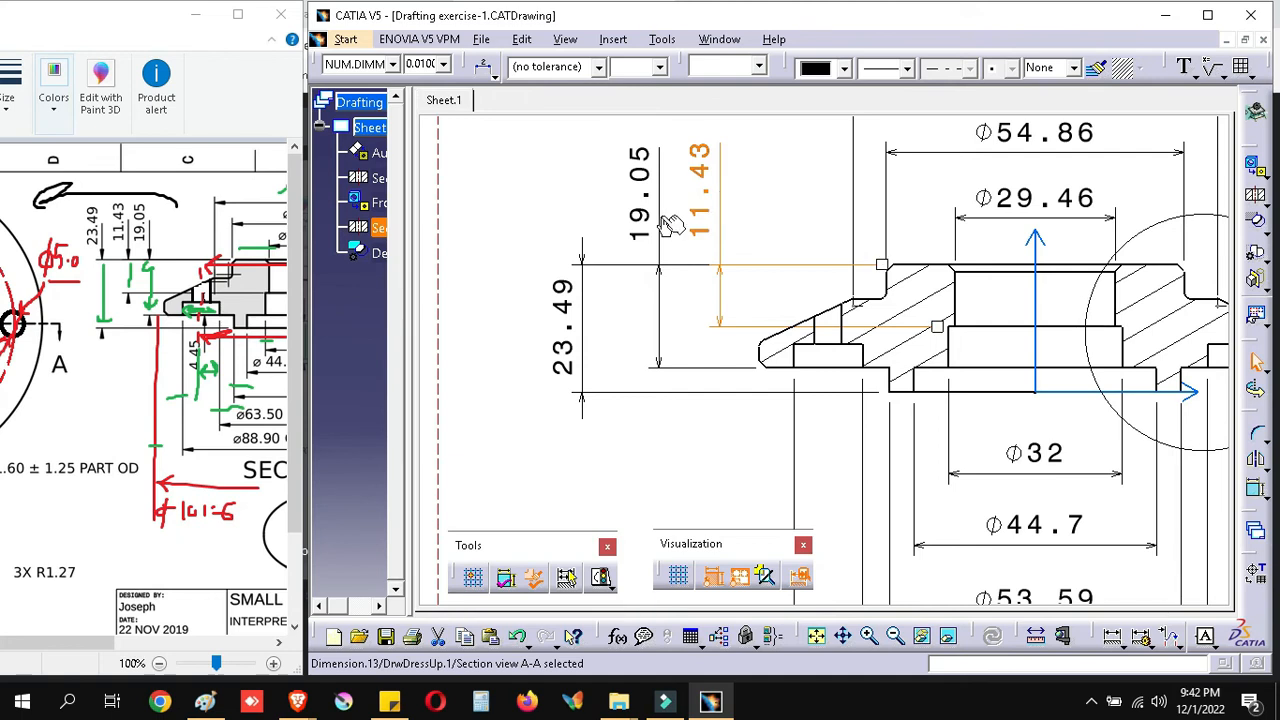
left_click(587, 266)
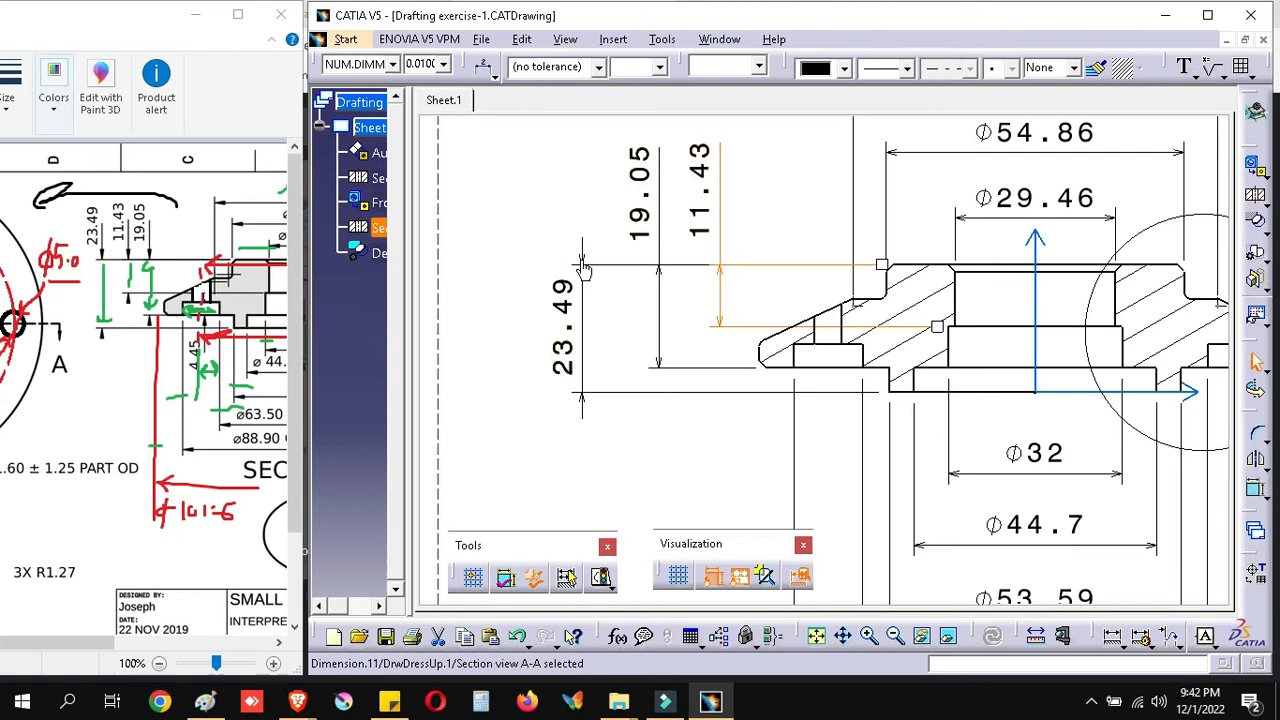
left_click(585, 270)
left_click(580, 263)
left_click(580, 261)
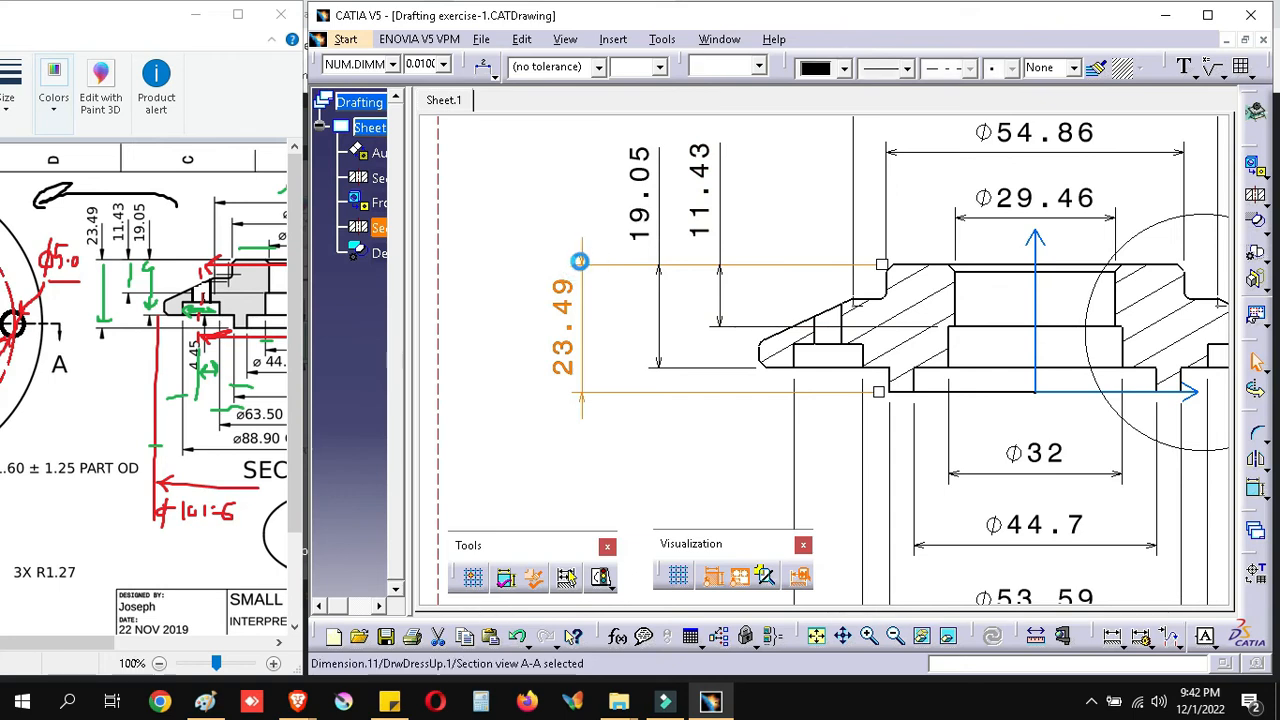
left_click(823, 275)
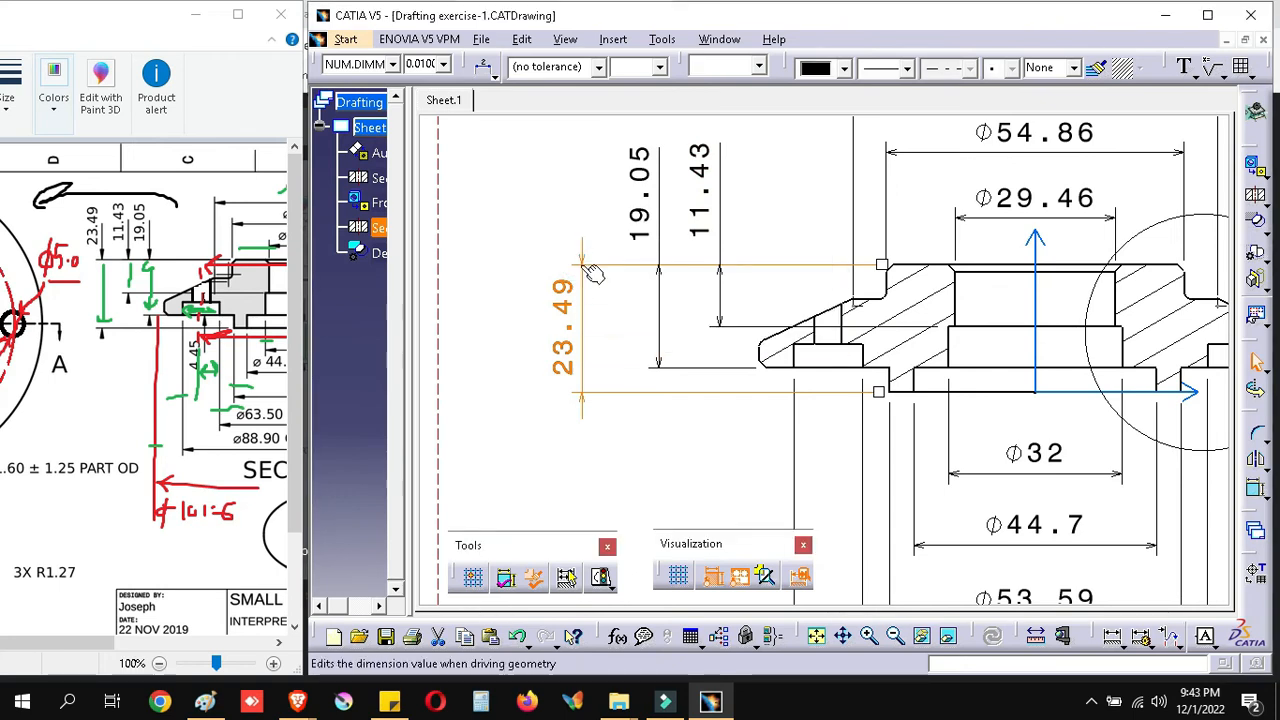
left_click(581, 262)
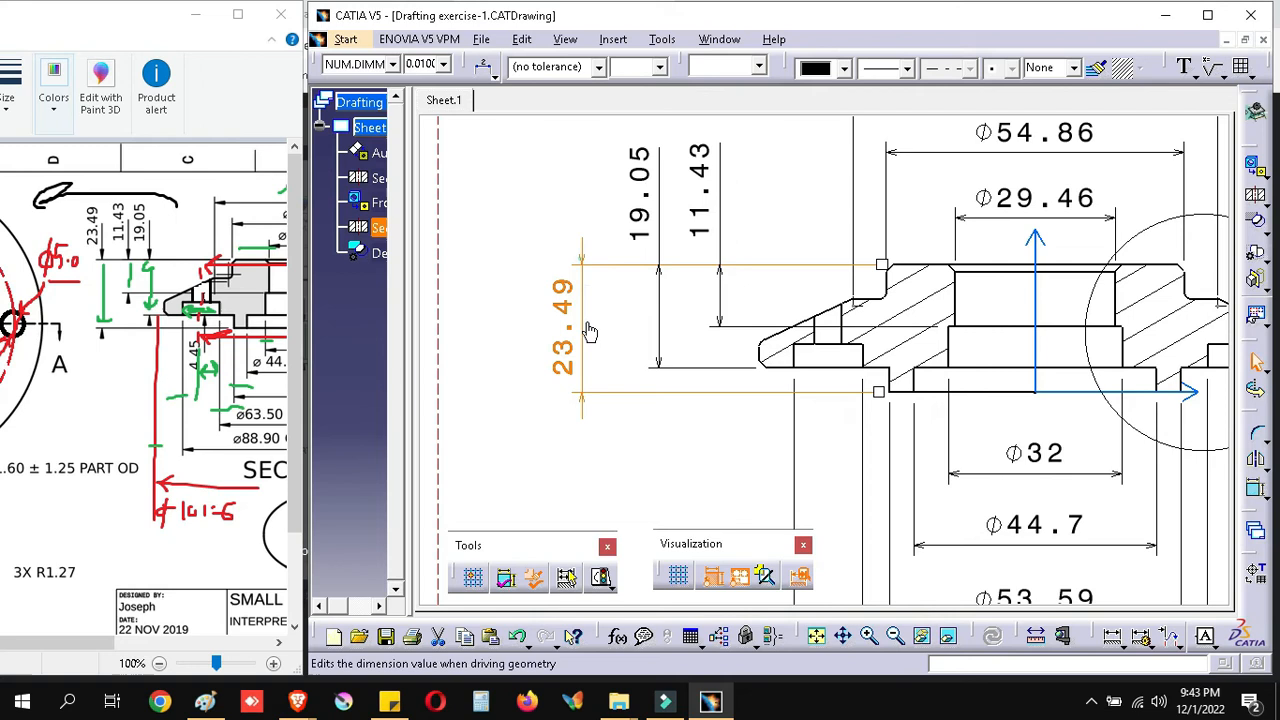
left_click(581, 408)
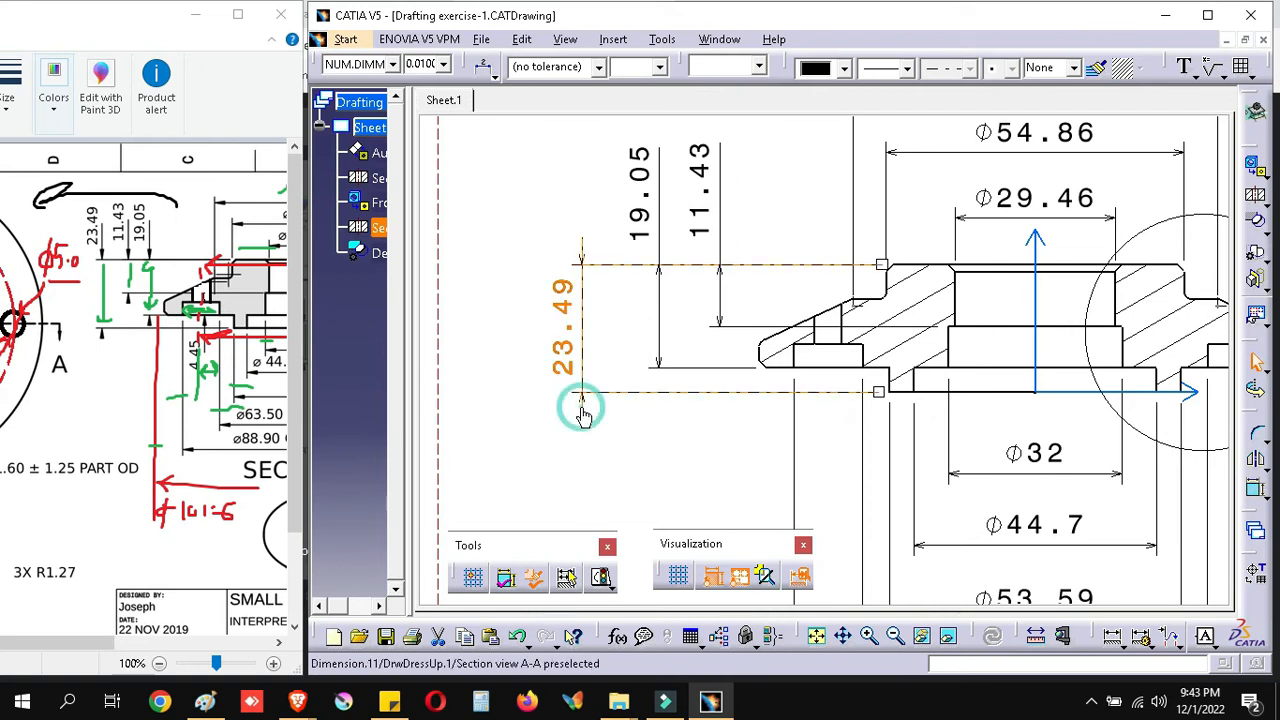
double_click(581, 408)
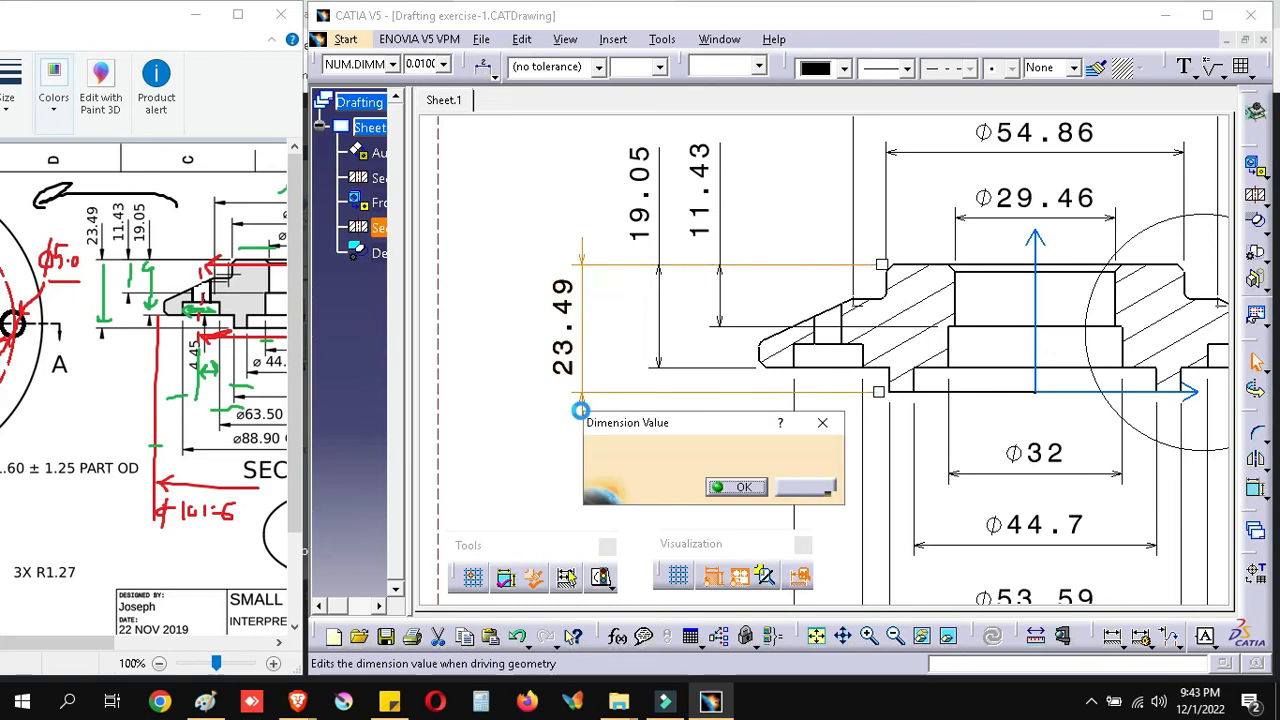
left_click(818, 422)
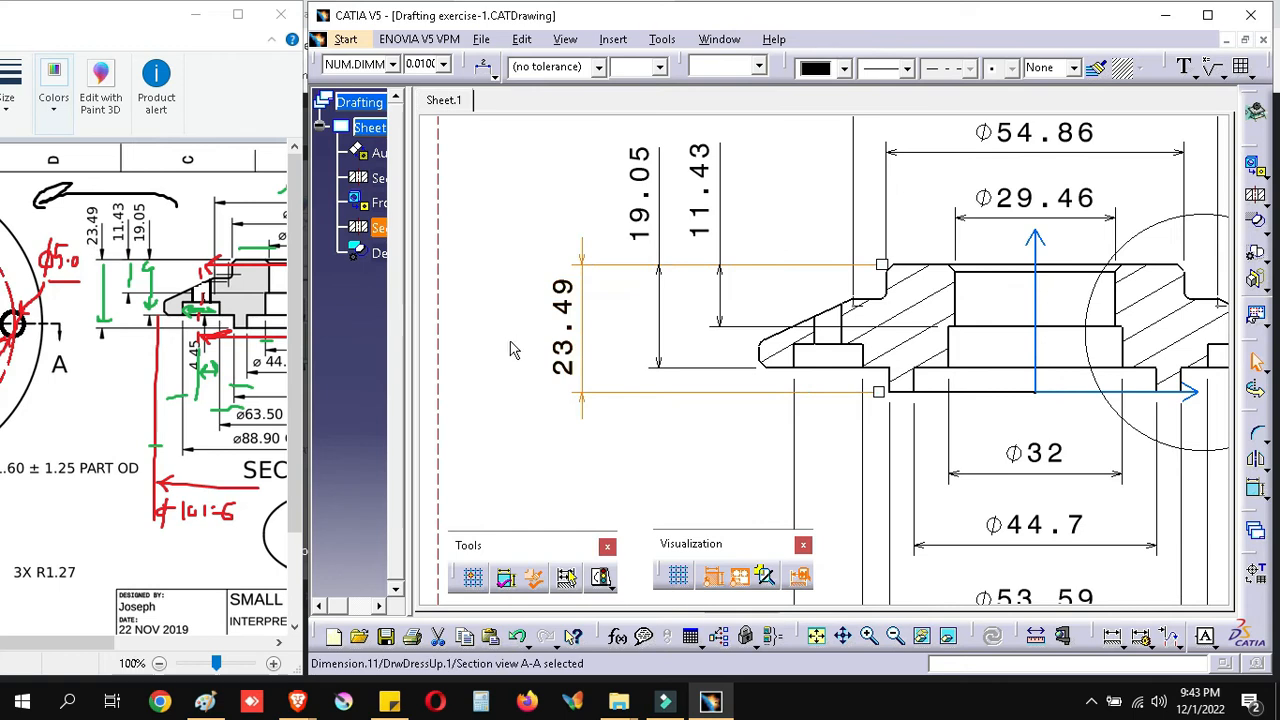
Step: Move the overall height value above its arrows, in line with the two depth dimensions beside it
left_click_drag(561, 333, 596, 200)
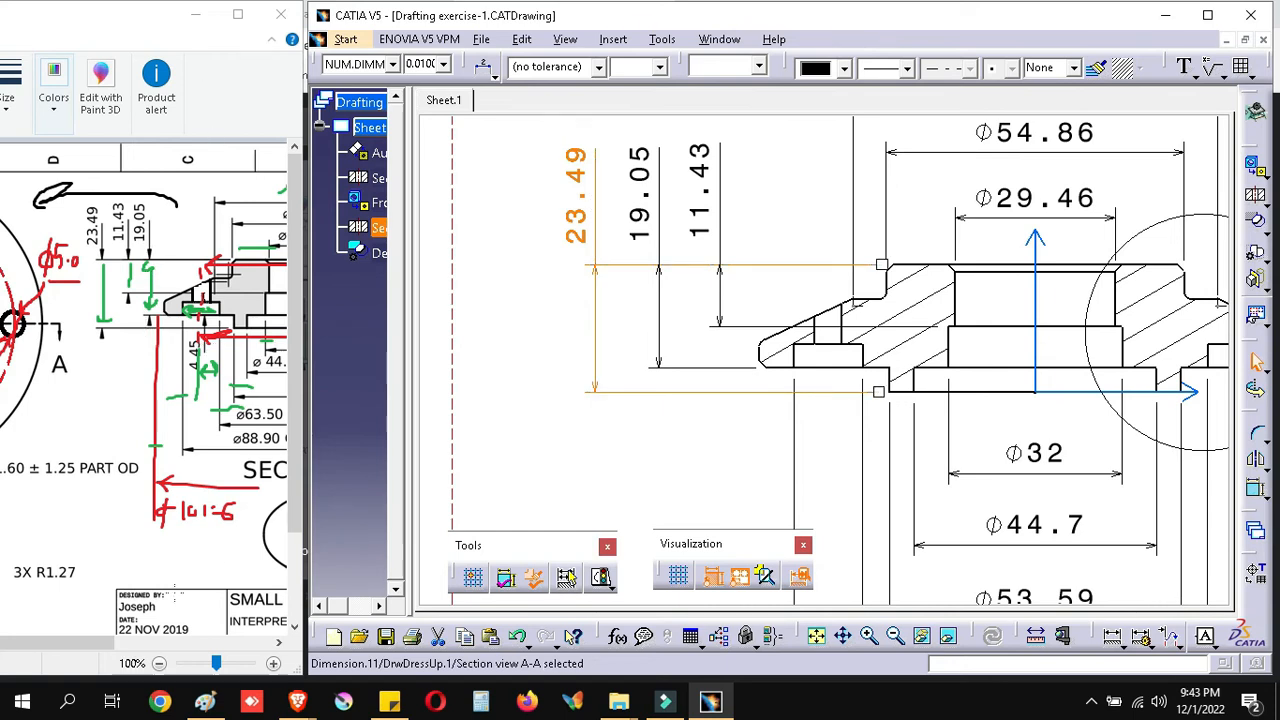
Step: Dimension the groove depth on the left side of section A-A, placing the value vertically below the profile as in the reference
left_click_drag(110, 642, 148, 642)
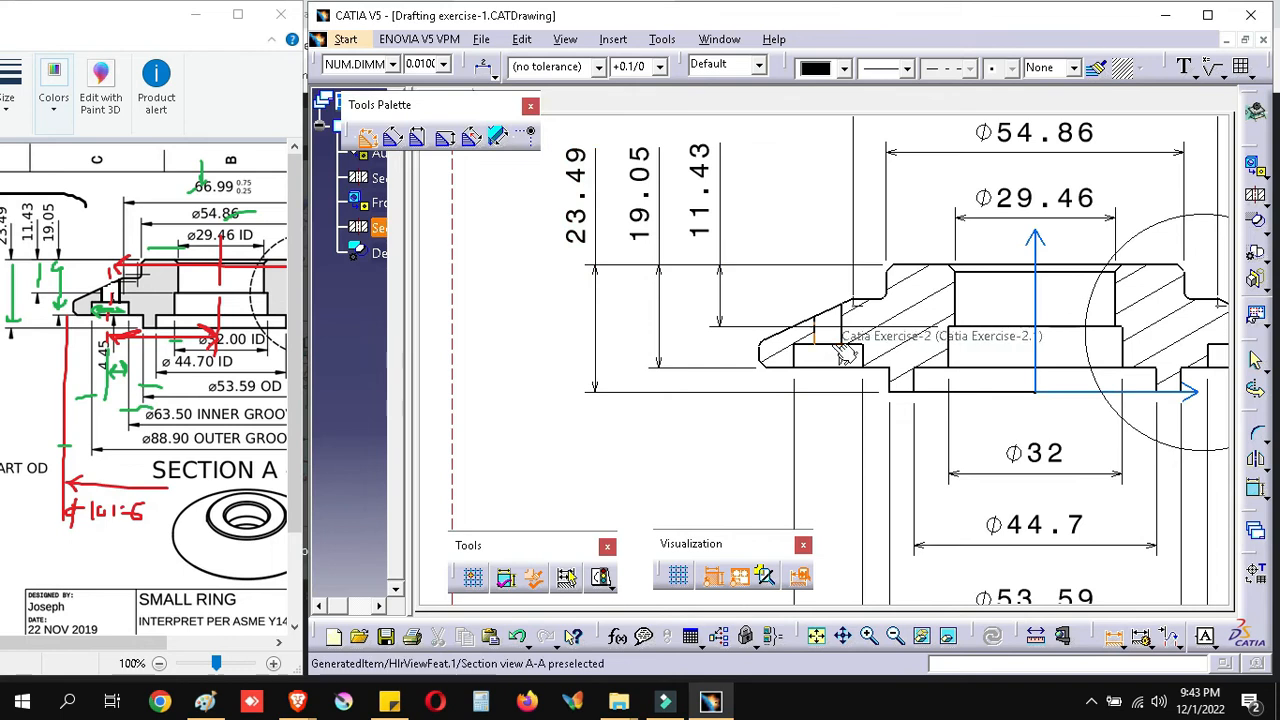
left_click(842, 363)
left_click(830, 345)
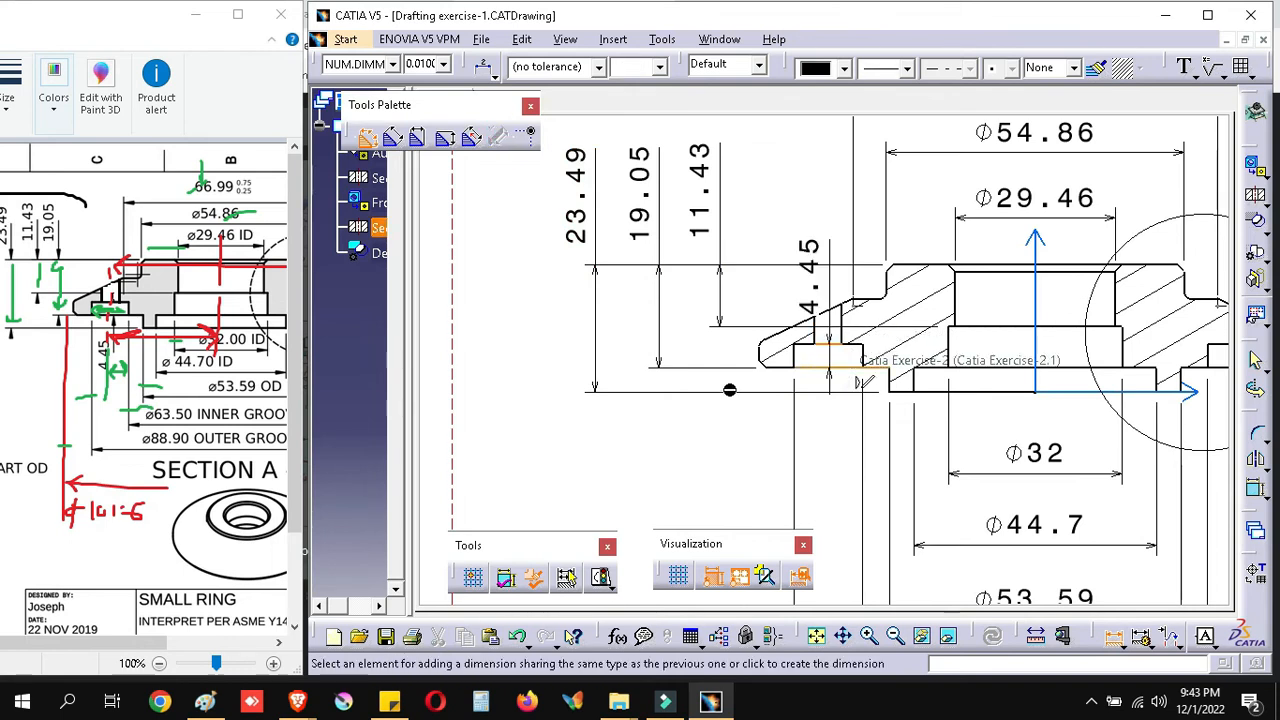
left_click(731, 401)
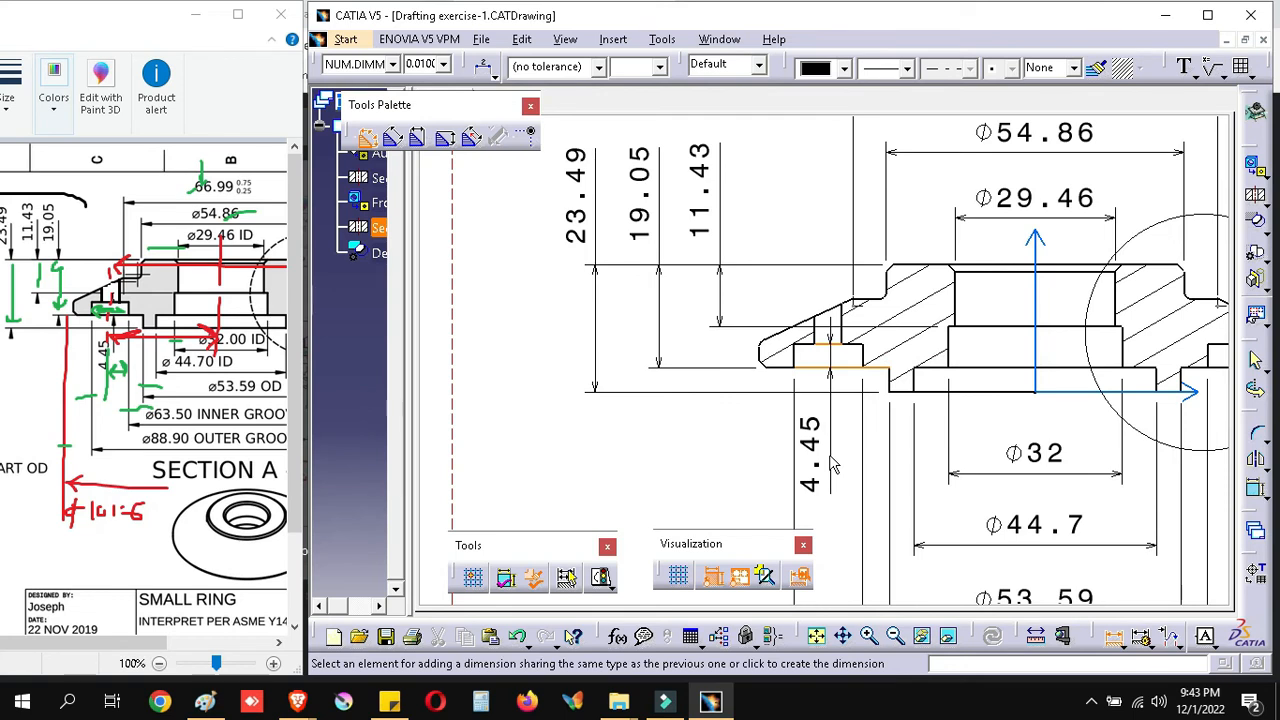
left_click(833, 465)
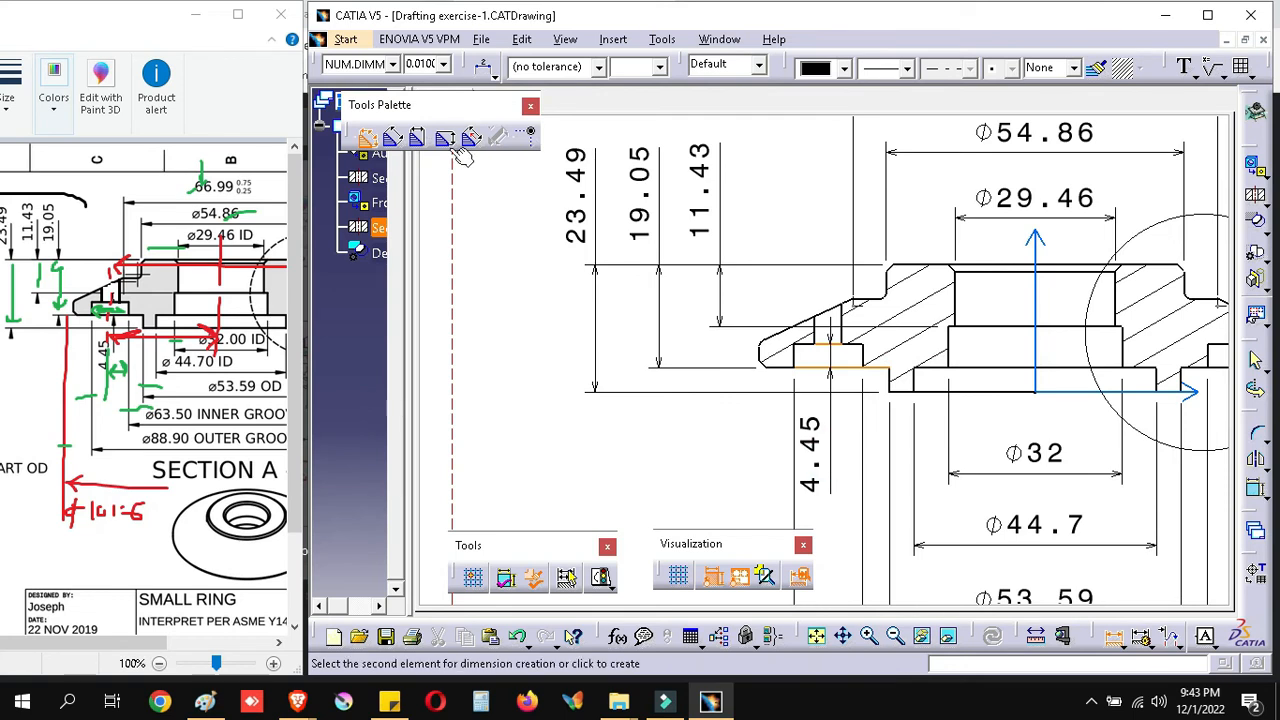
left_click(471, 171)
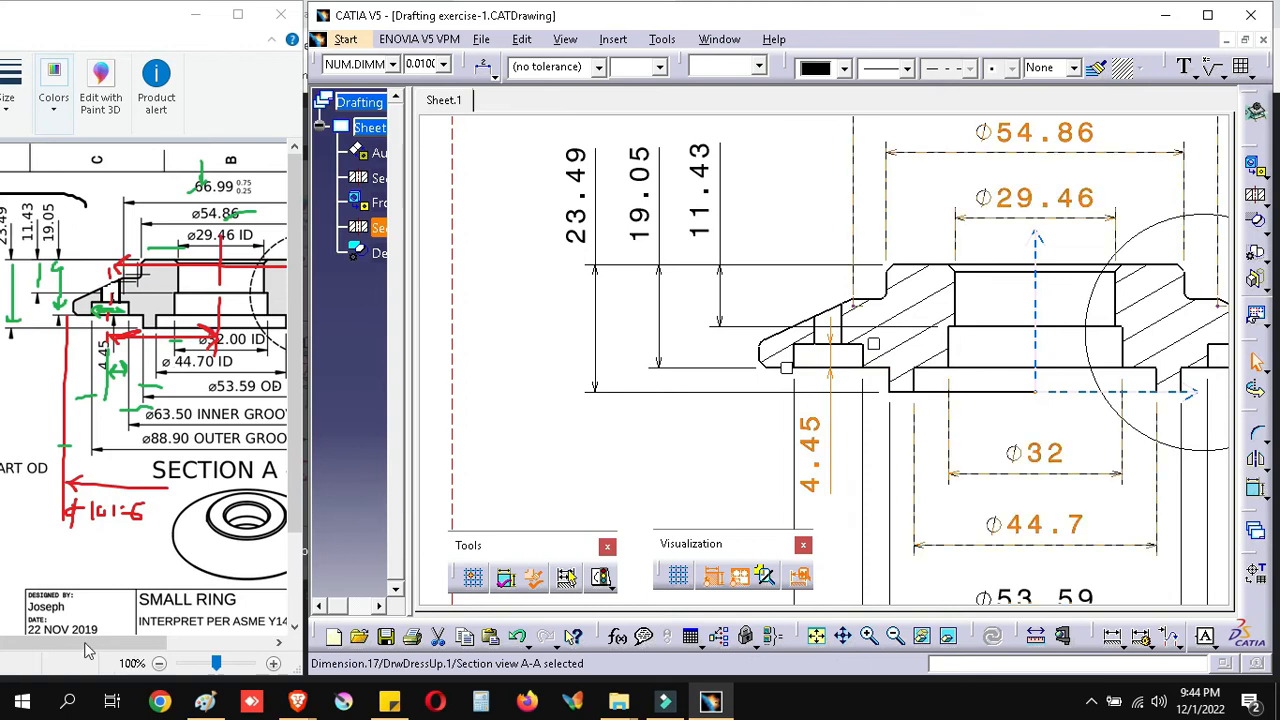
Step: Bring the right side of the reference section into view and save the drawing, proceeding without saving the modified linked assembly
left_click(173, 645)
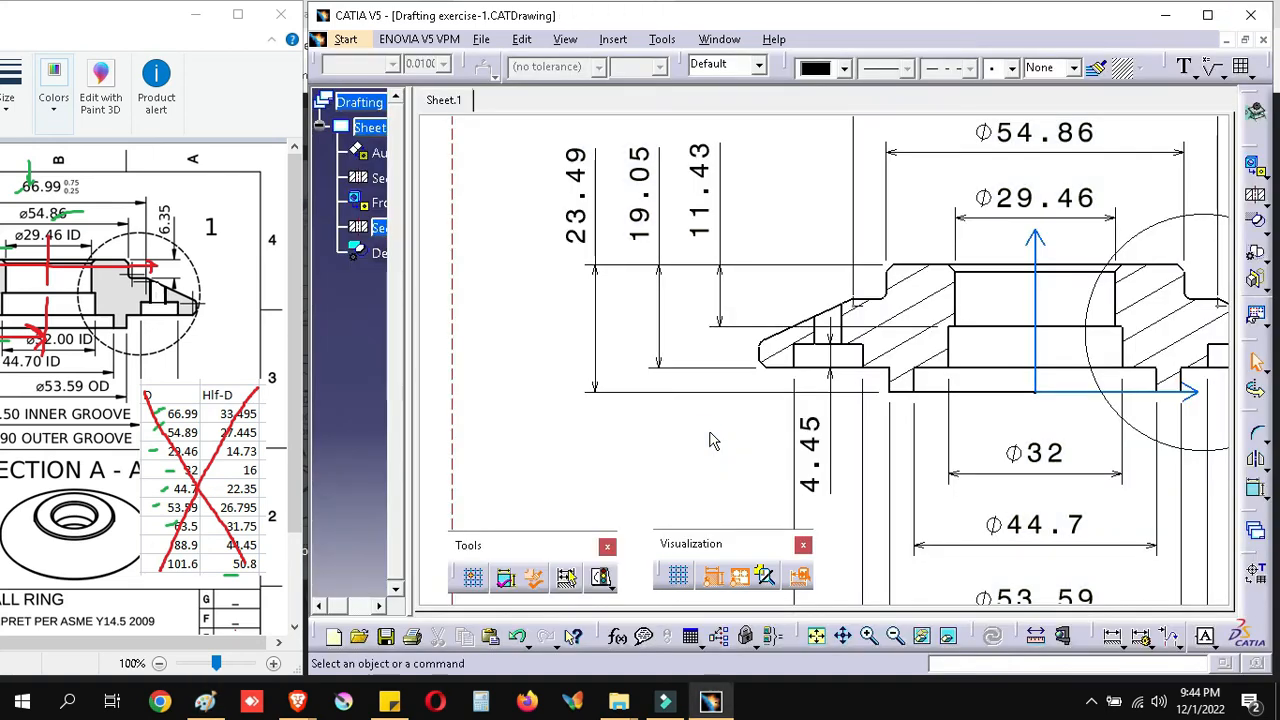
key("ctrl+s")
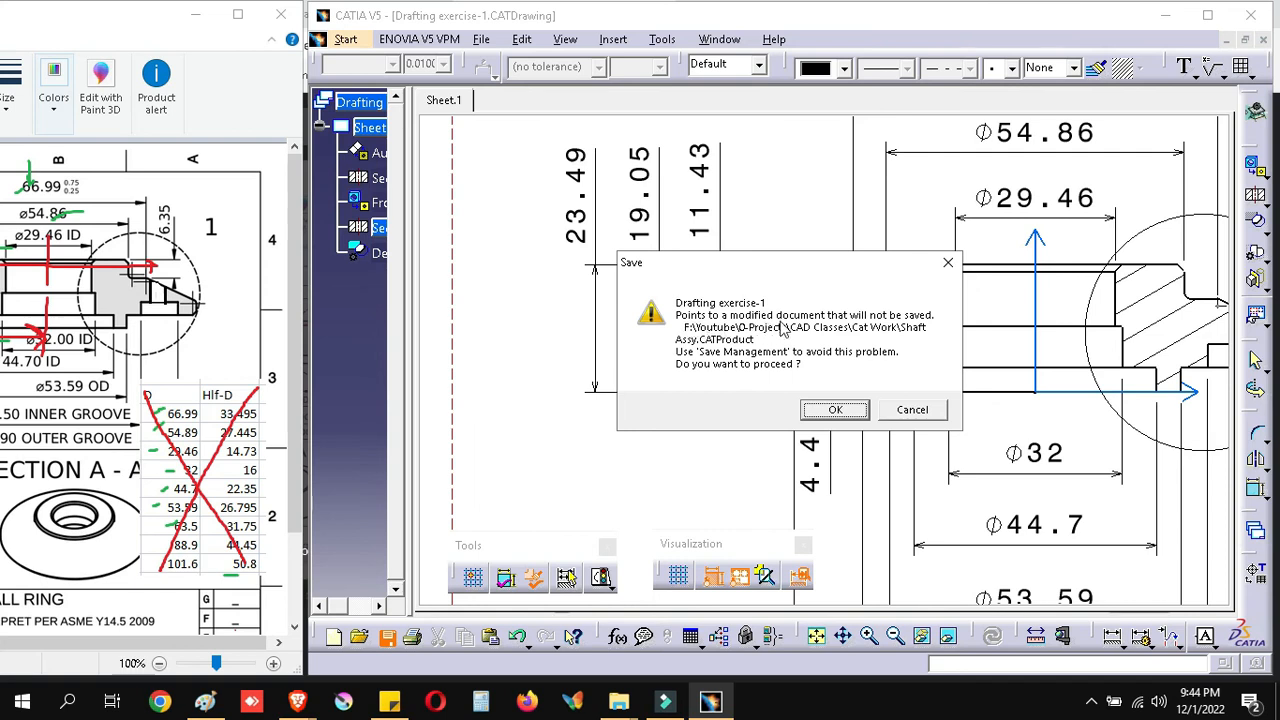
left_click(832, 411)
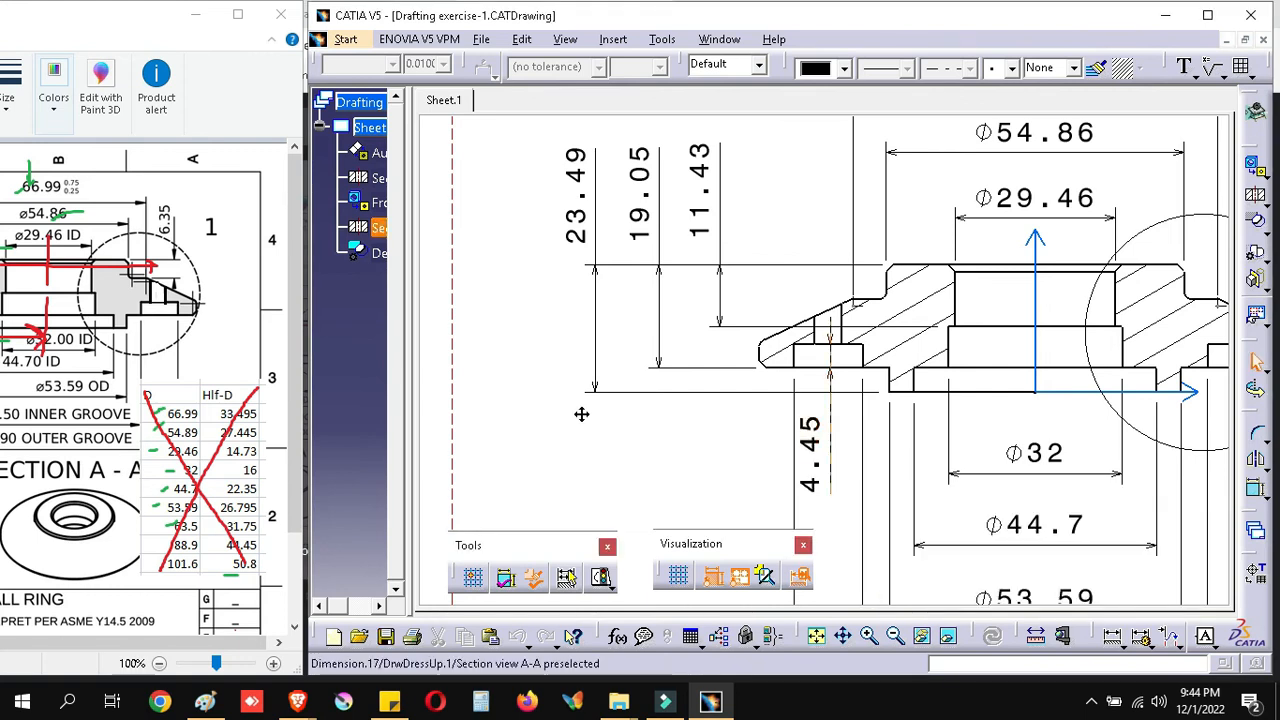
Step: Dimension the height from the ring's top face to the outer shoulder on the right of section A-A, placing the value above the arrows
middle_click_drag(960, 374, 582, 414)
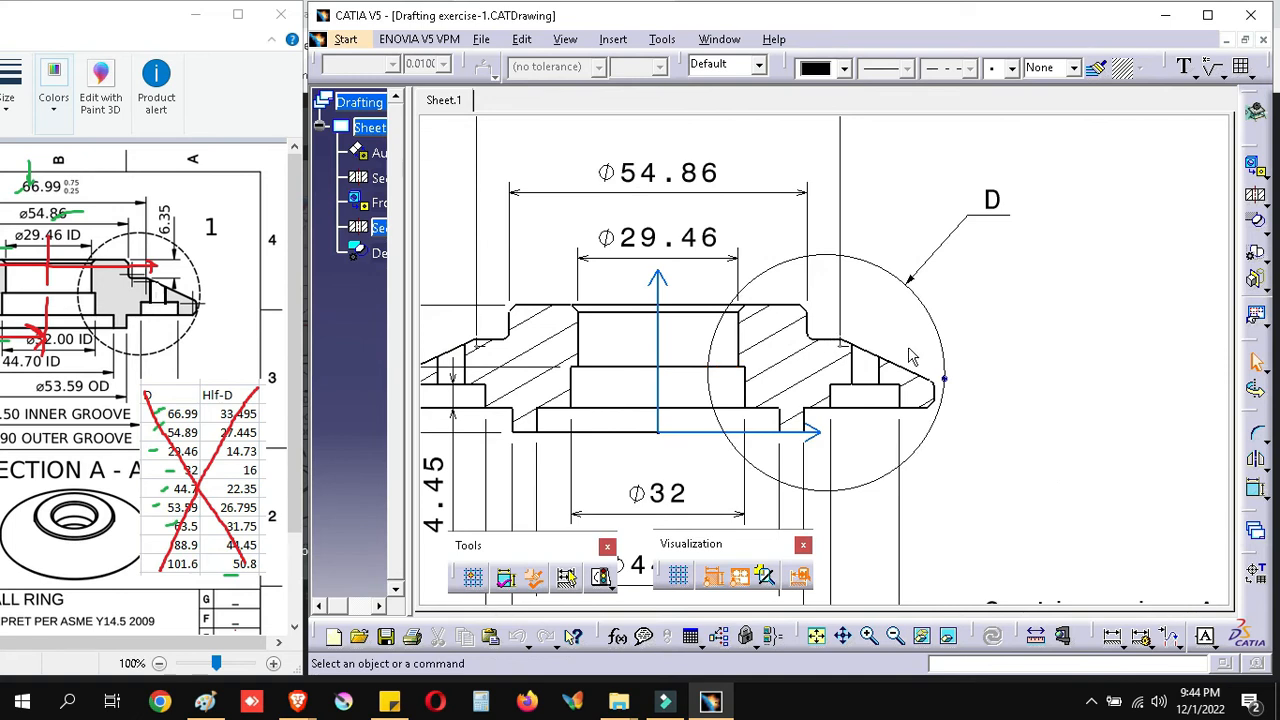
left_click(1113, 641)
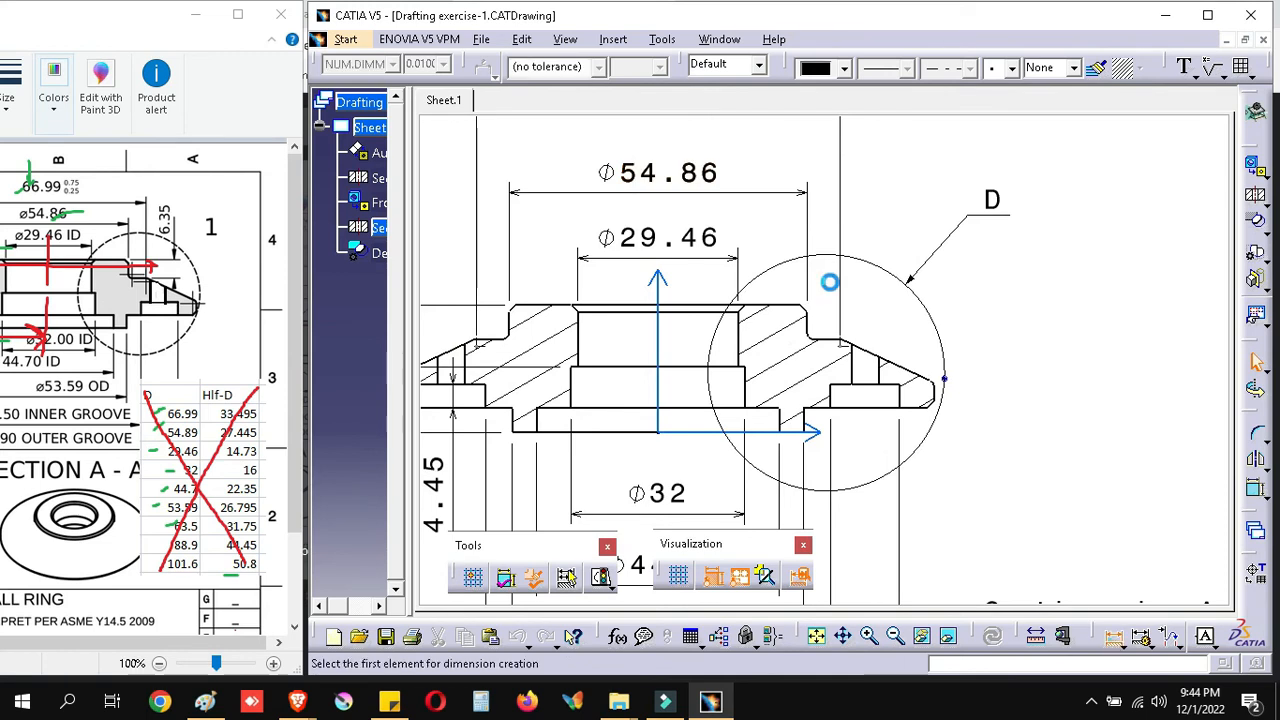
left_click(780, 305)
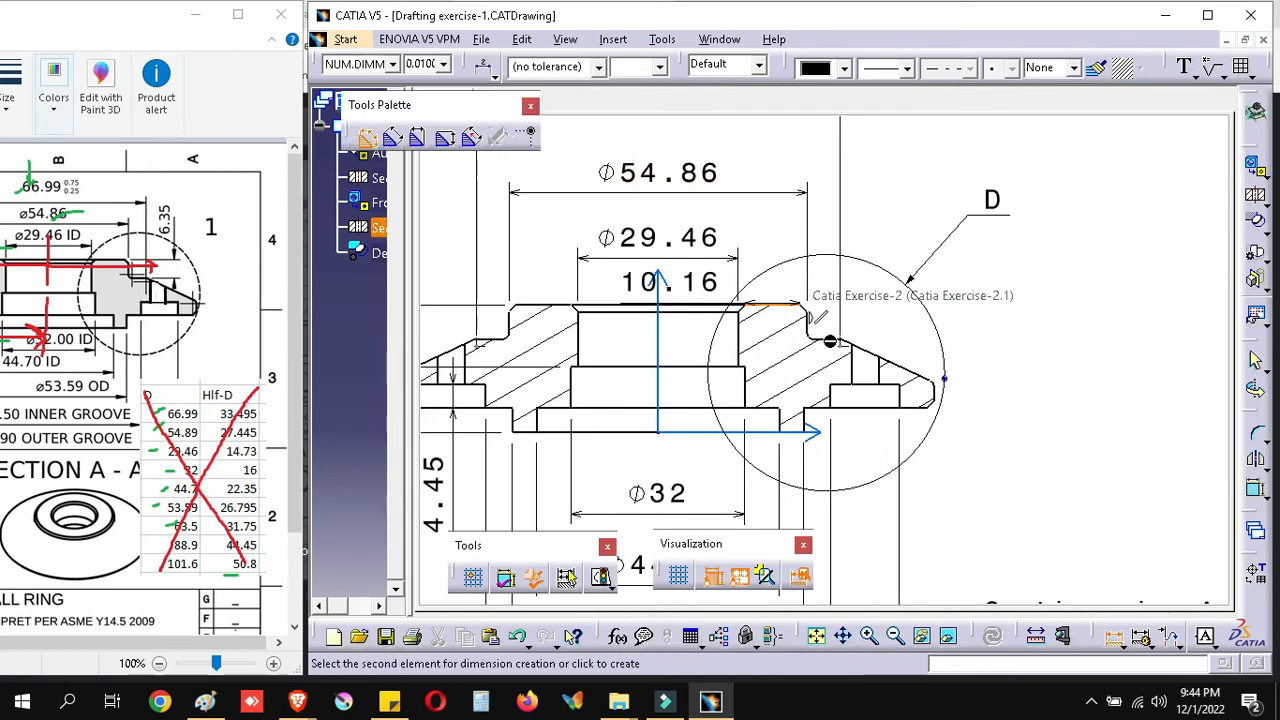
left_click(830, 338)
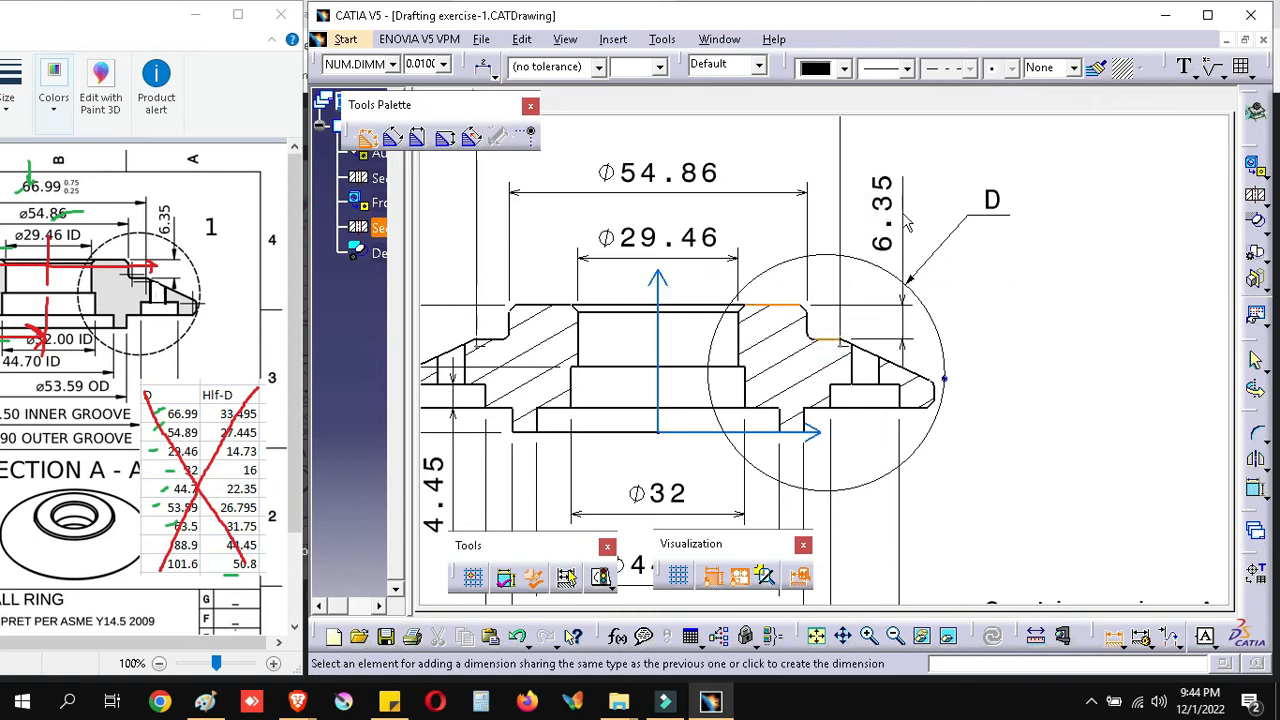
left_click(890, 210)
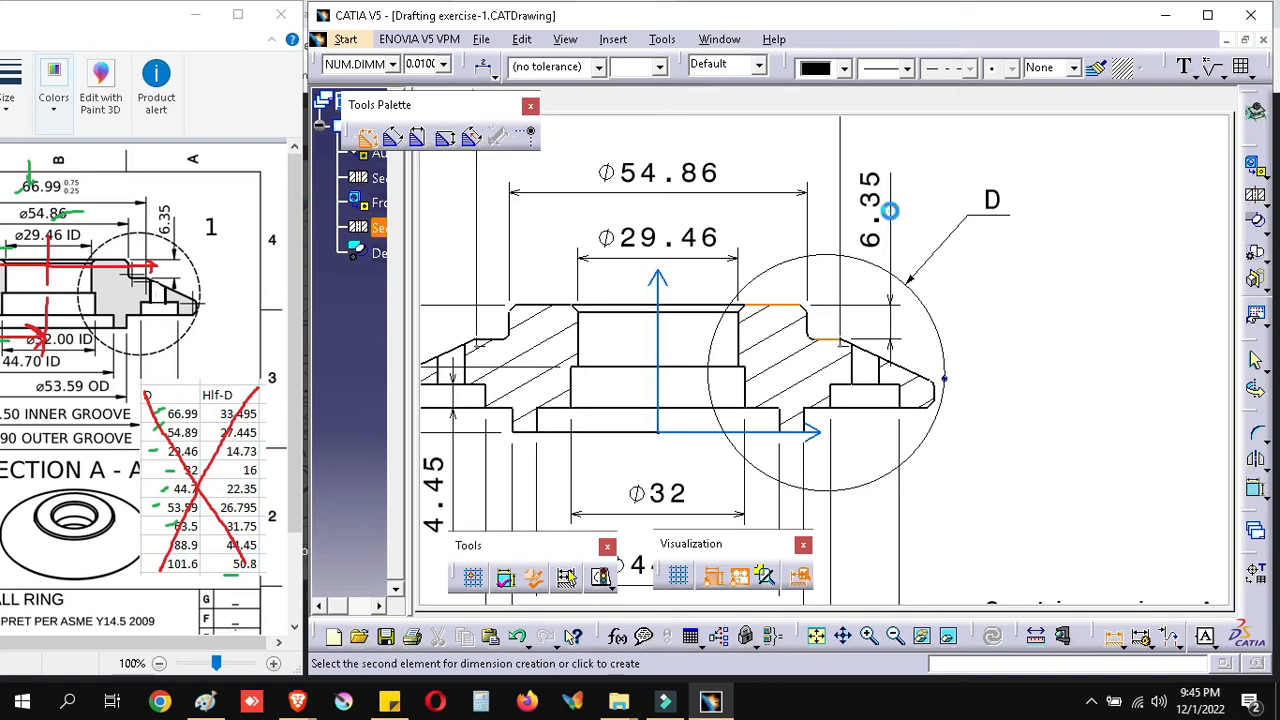
left_click(1032, 378)
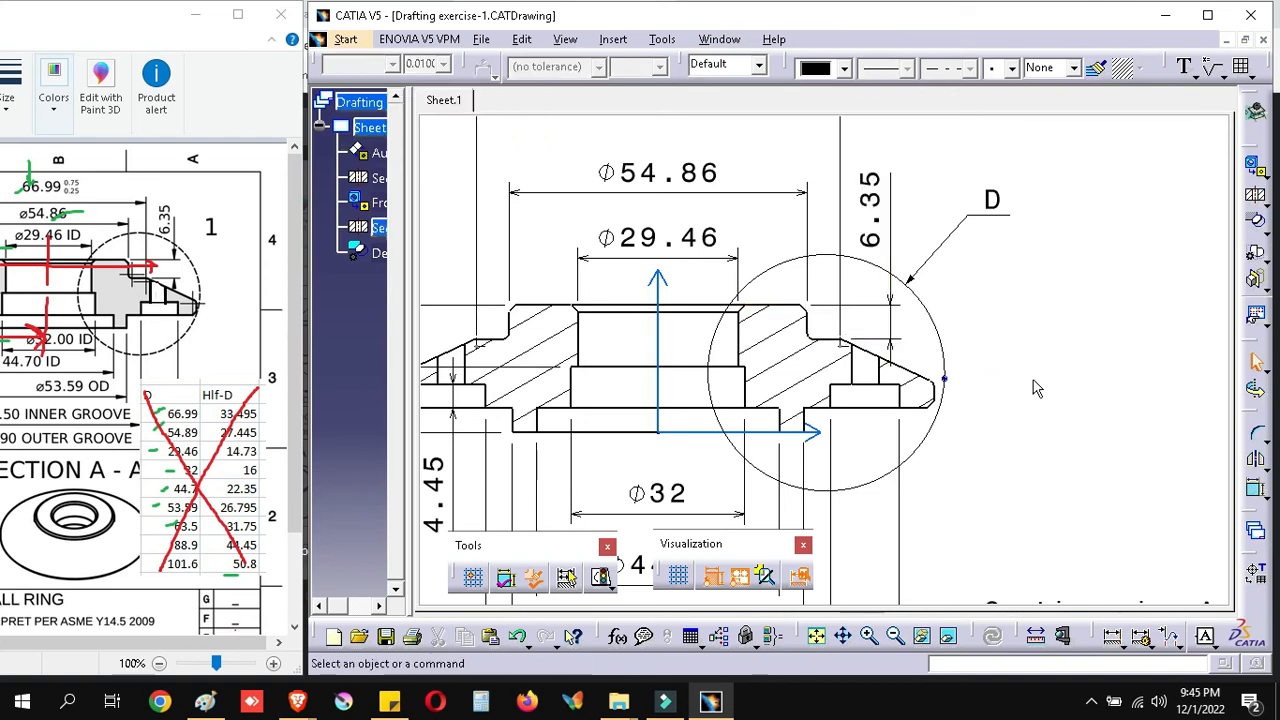
Step: Examine the ring's circular view and detail D on the sheet, along with the reference's circular view, for the remaining dimensions
scroll(740, 345, "down", 2)
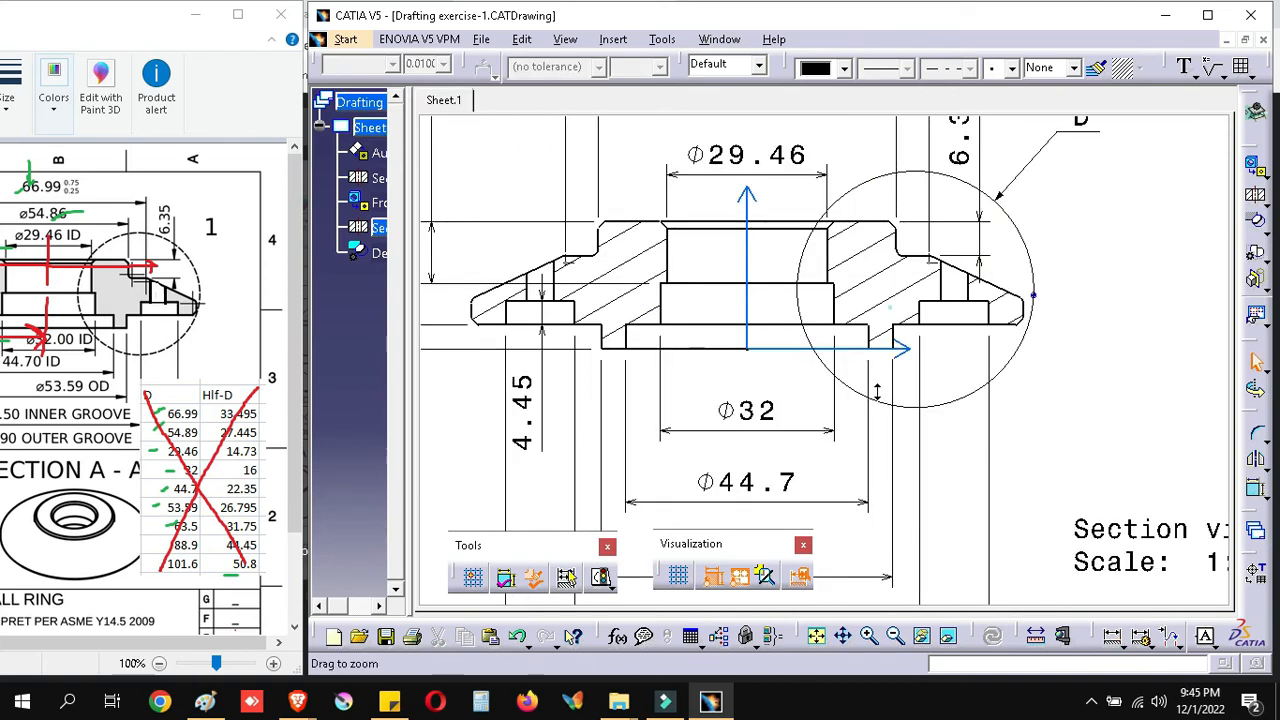
middle_click_drag(608, 540, 801, 320)
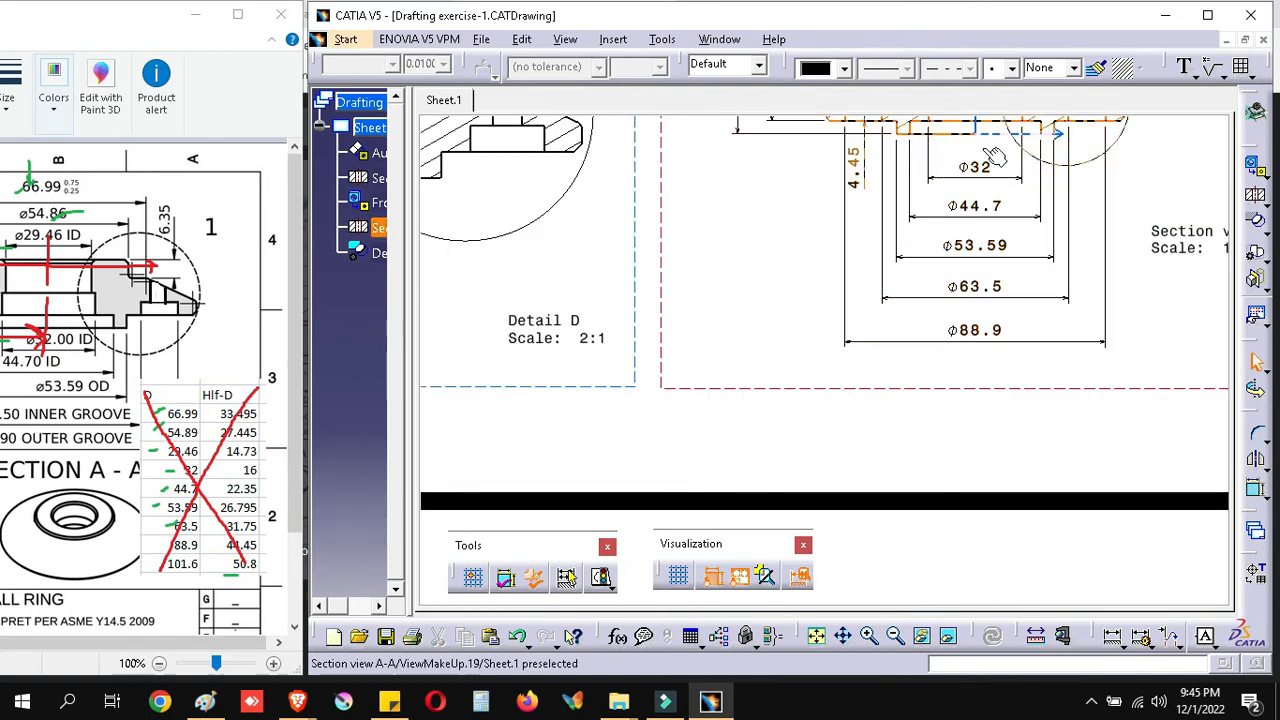
middle_click_drag(957, 276, 925, 346)
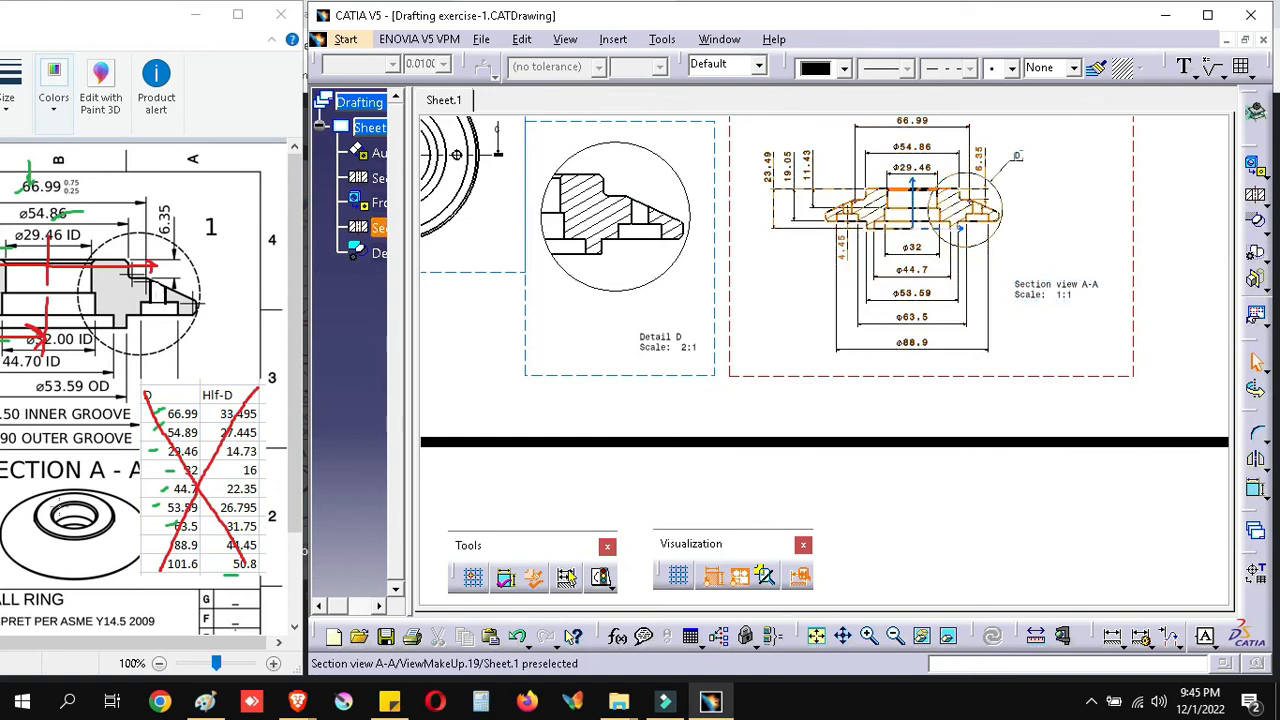
middle_click_drag(591, 323, 732, 403)
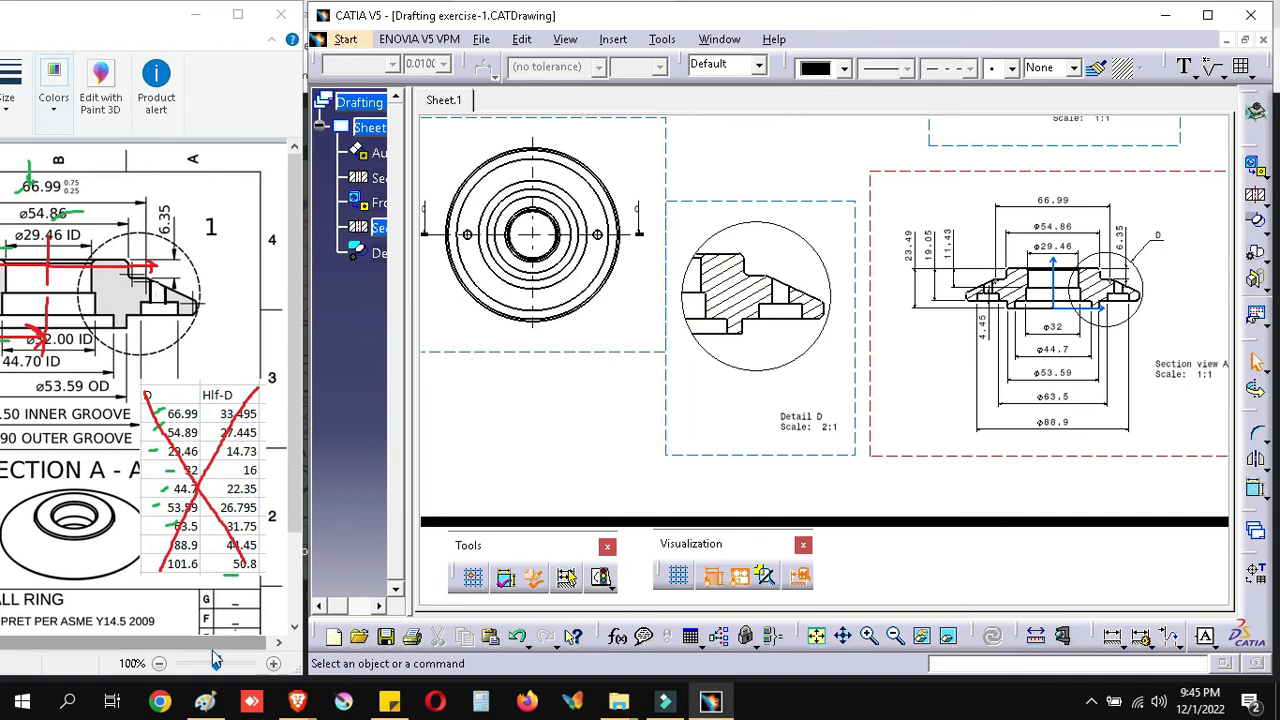
left_click_drag(168, 648, 0, 647)
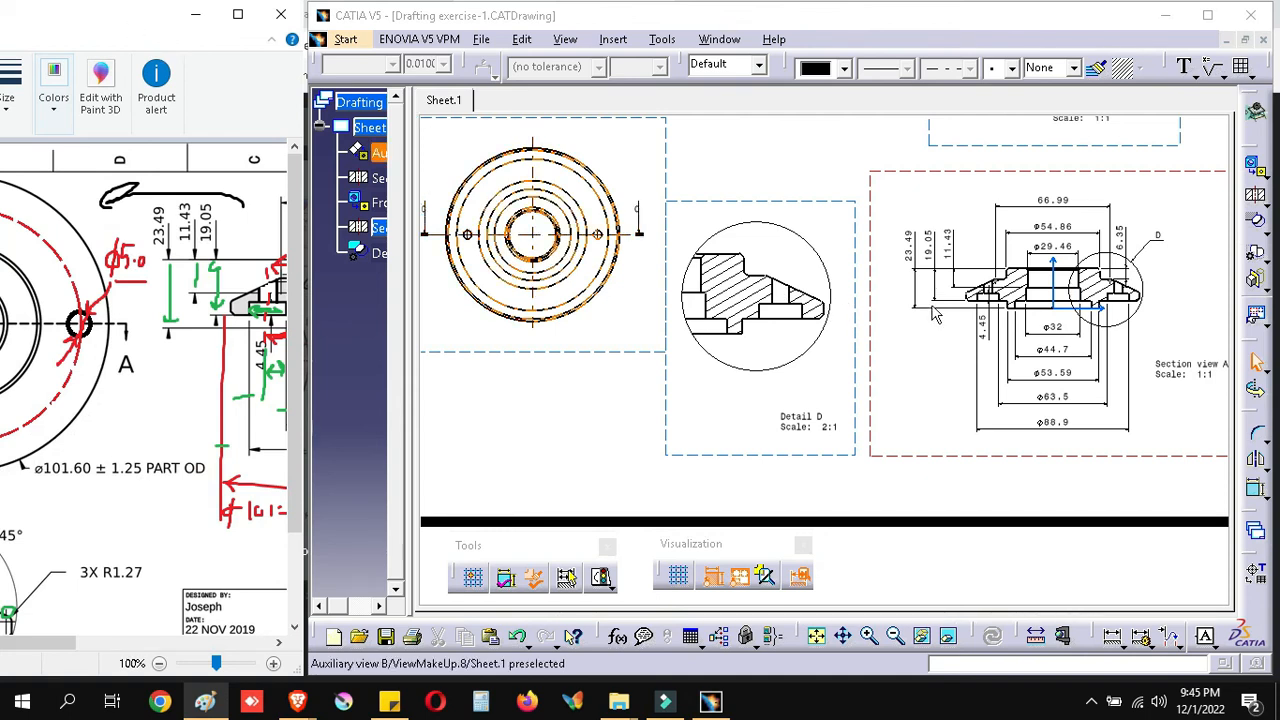
Step: Activate the front view, shift it slightly left on the sheet, and maximize the drawing window
mouse_move(848, 436)
middle_mouse_down()
mouse_move(795, 477)
mouse_move(757, 606)
mouse_move(1020, 174)
middle_mouse_up()
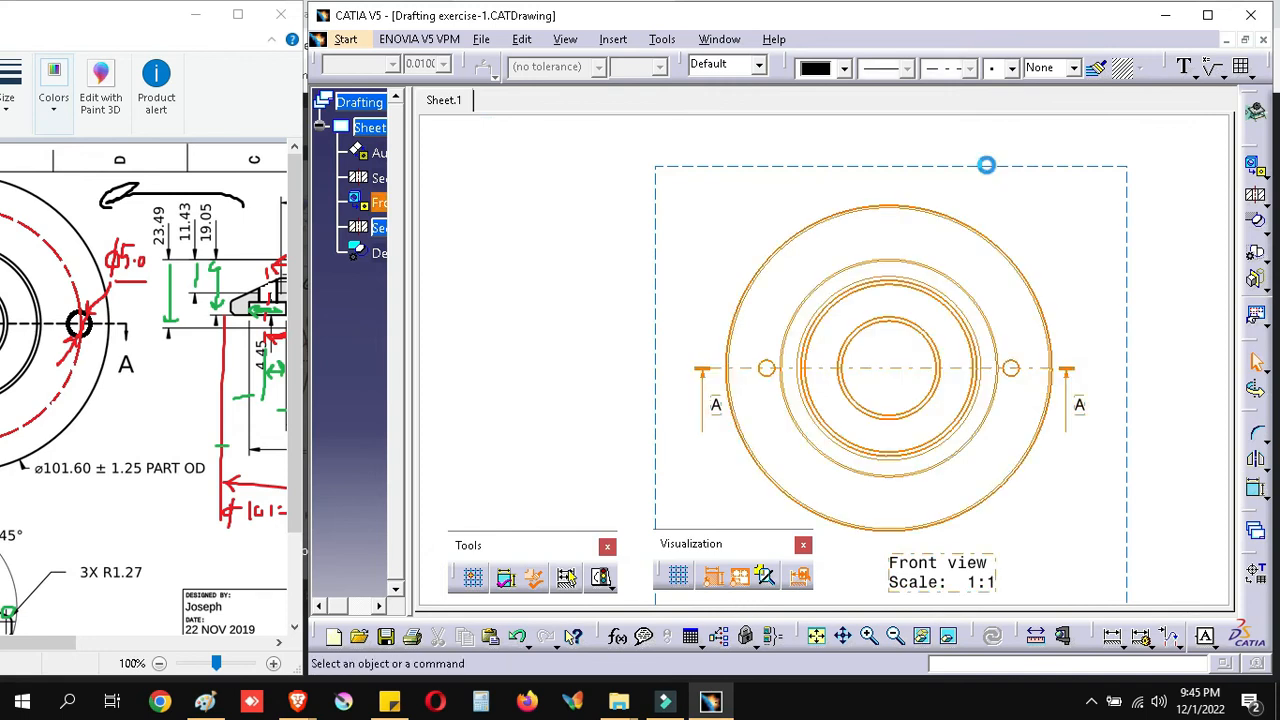
left_click(988, 166)
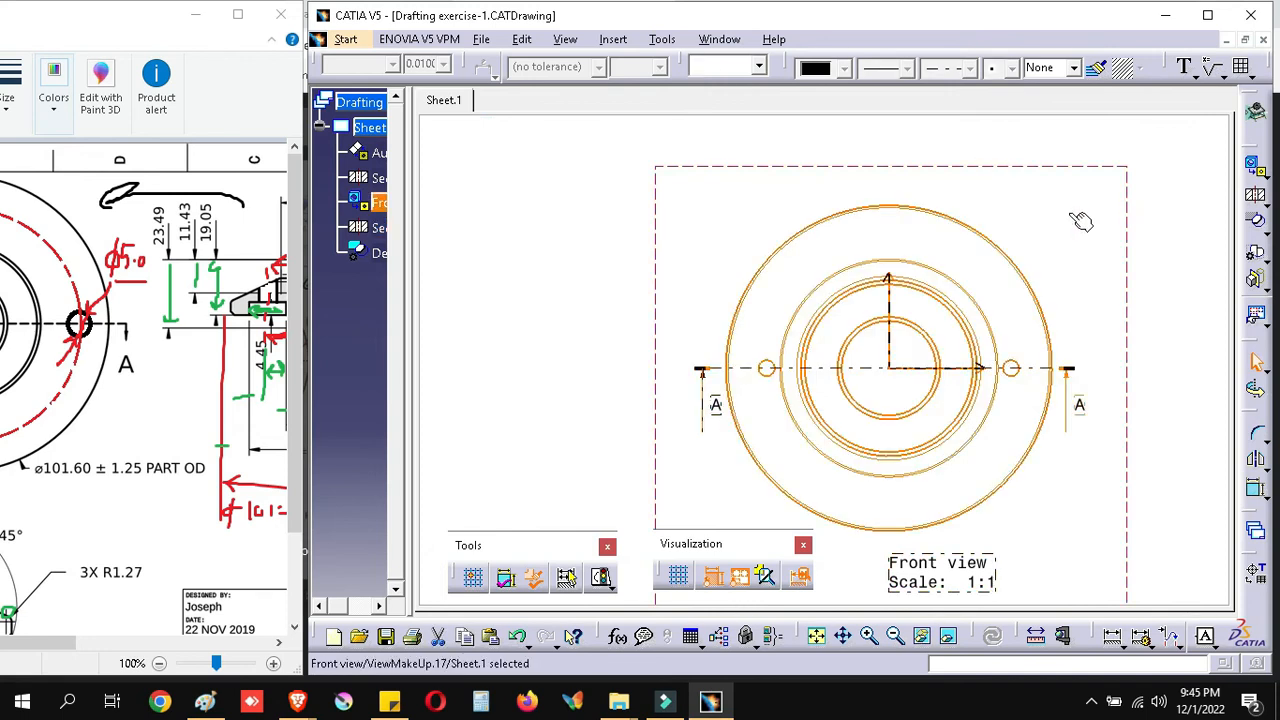
left_click_drag(1127, 214, 1069, 217)
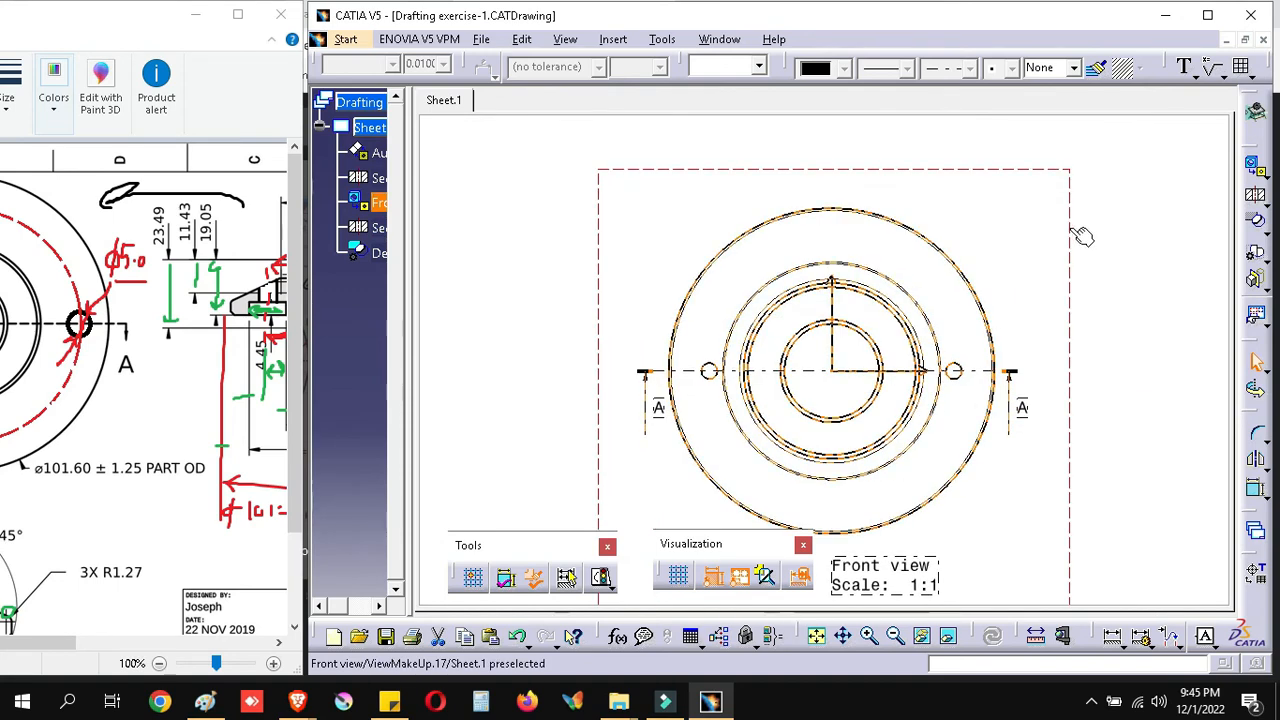
double_click(1075, 20)
Step: Add center lines to the front view's outer circle and to both small holes
left_click(1141, 59)
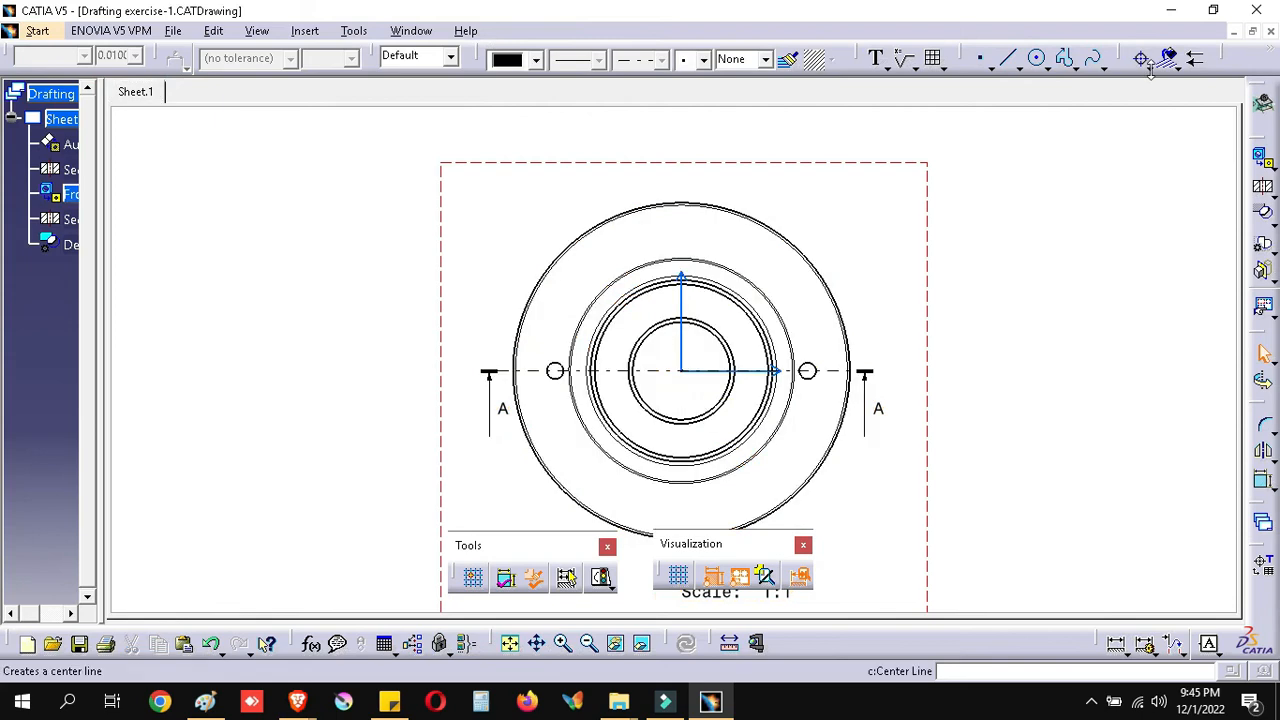
left_click(787, 239)
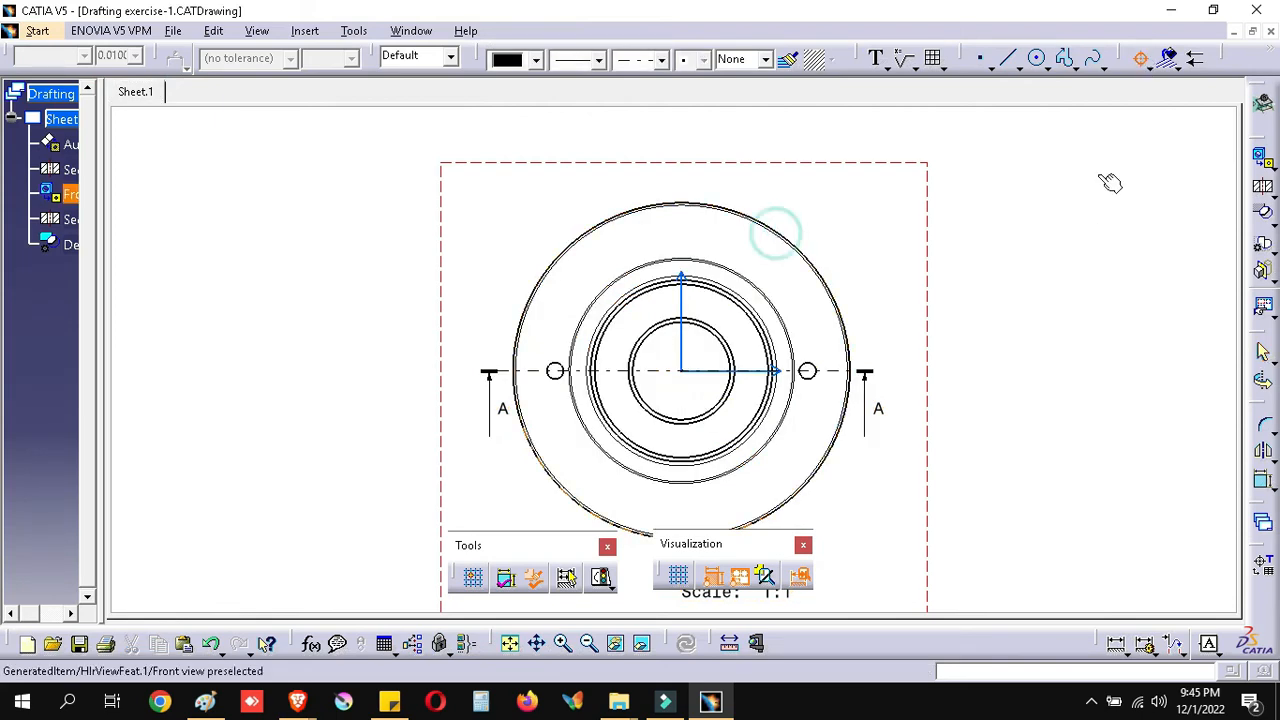
left_click(1139, 60)
mouse_move(893, 345)
middle_mouse_down()
mouse_move(932, 212)
mouse_move(1006, 326)
middle_mouse_up()
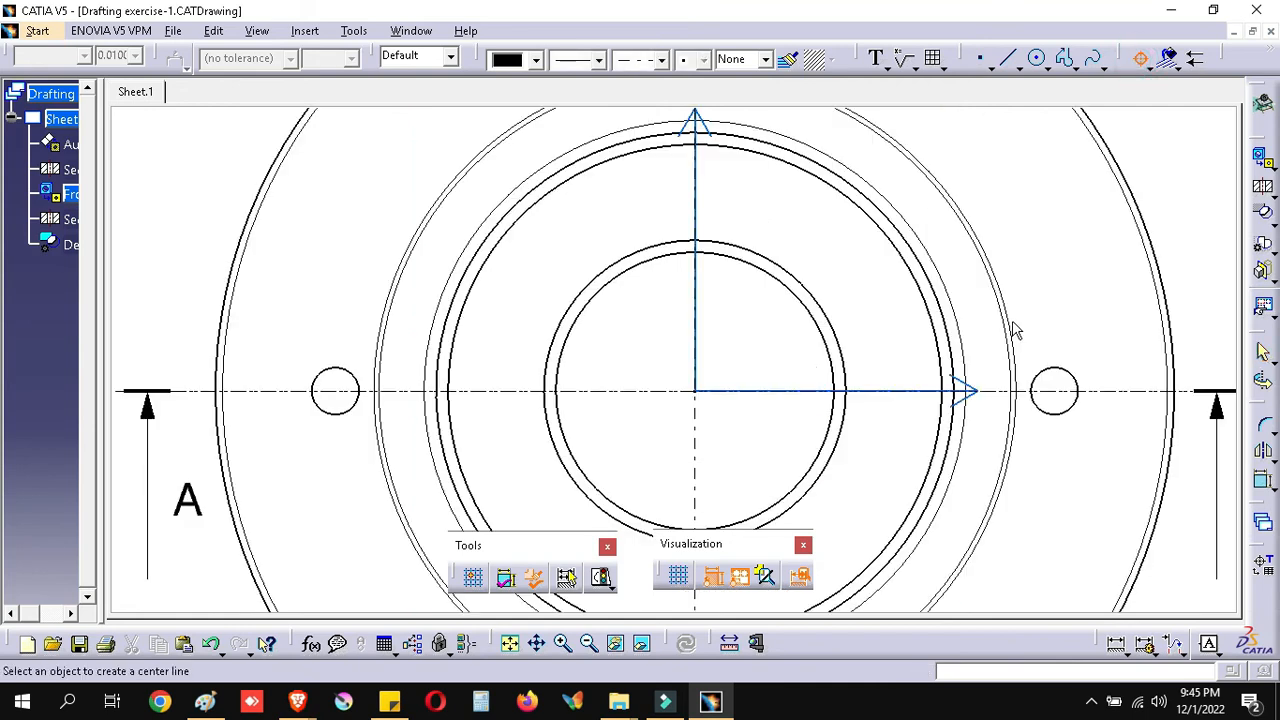
left_click(1065, 377)
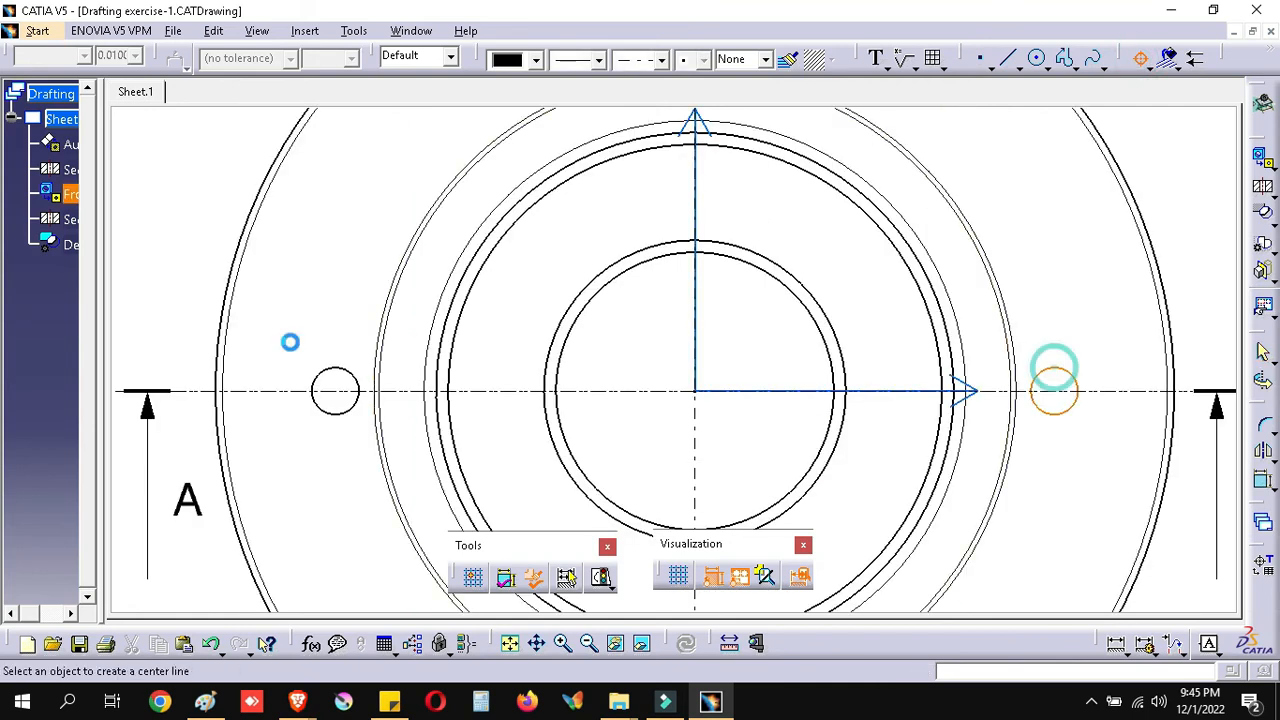
left_click(350, 385)
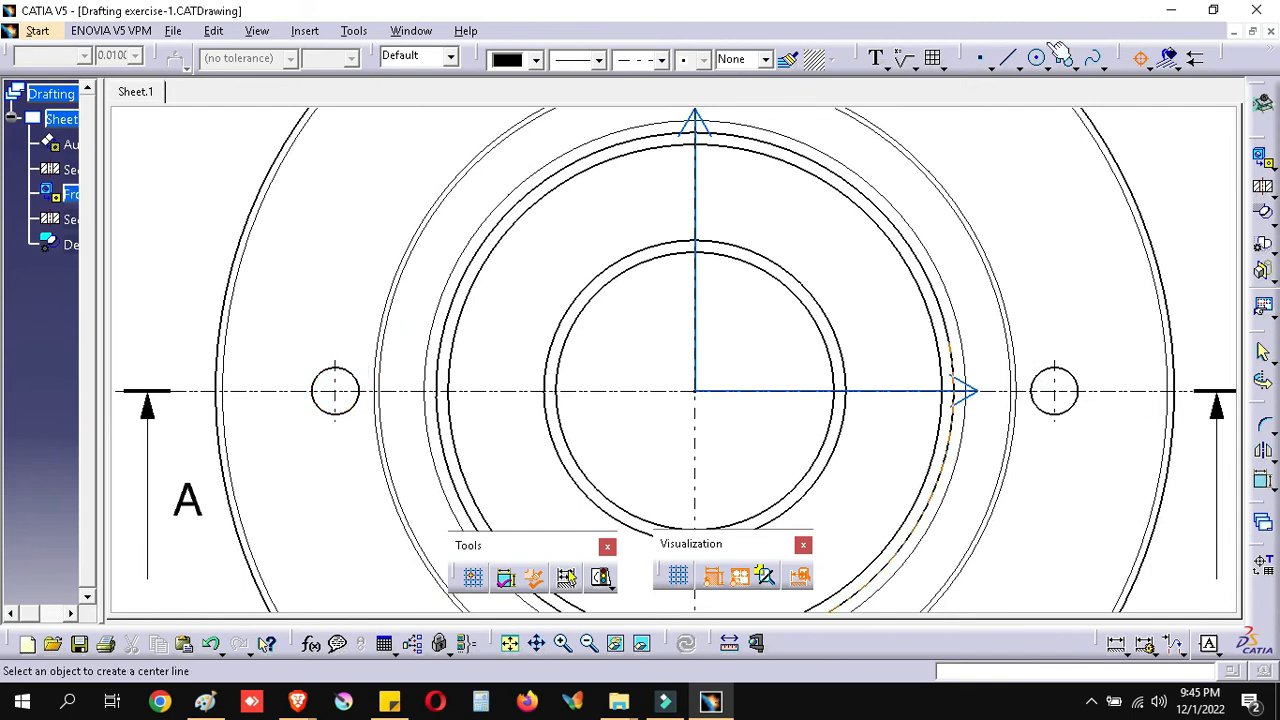
Step: Dimension the horizontal distance between the centers of the two small holes, placing the value above the ring in the front view
left_click(1117, 645)
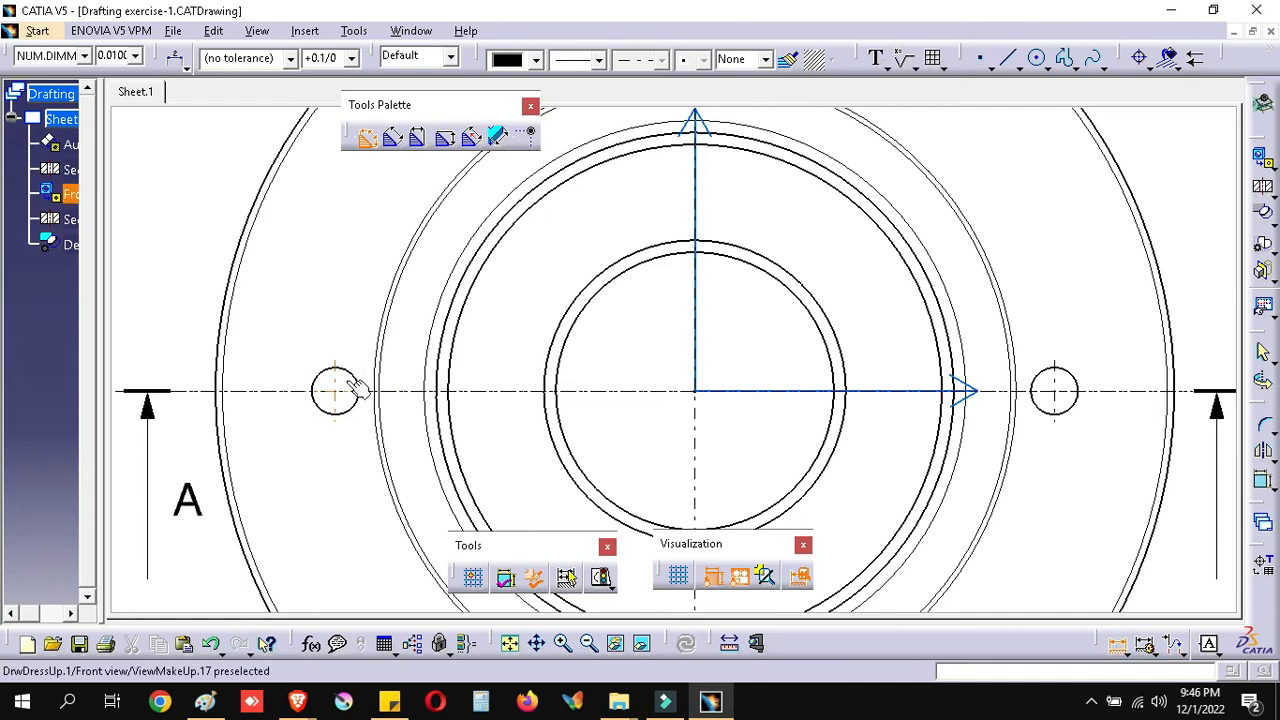
left_click(532, 133)
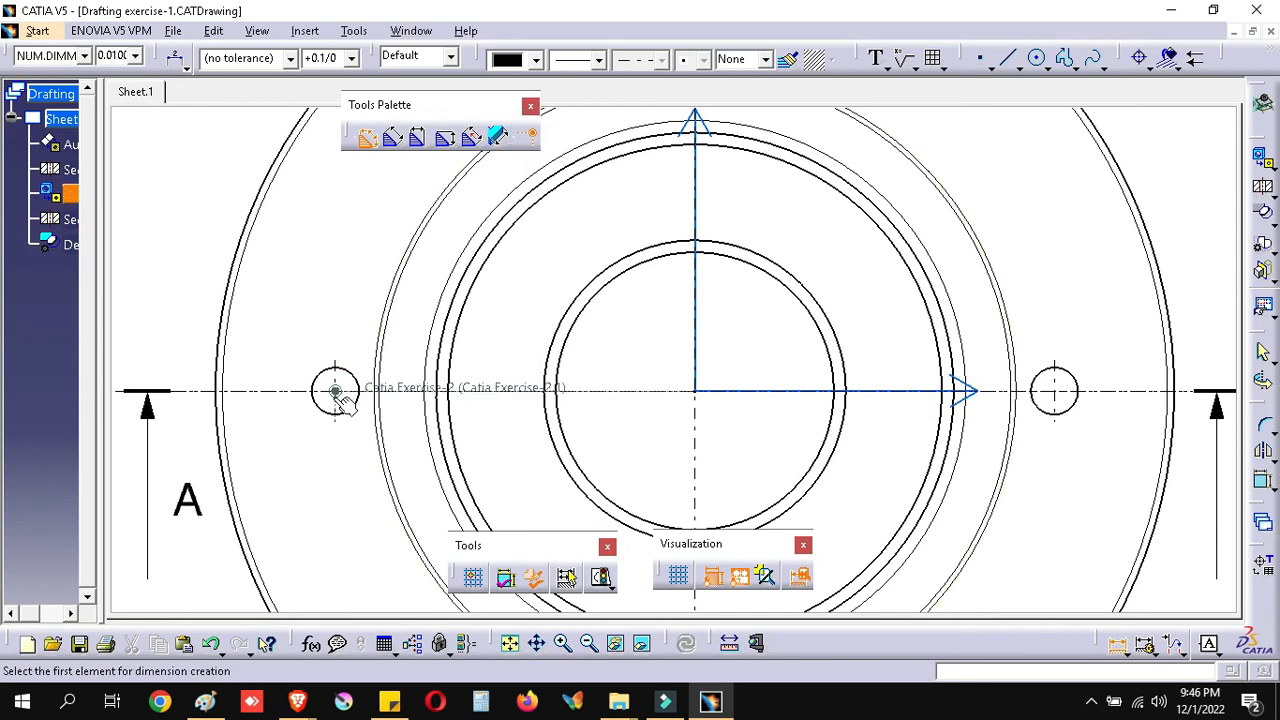
left_click(1054, 392)
middle_click_drag(784, 280, 742, 408)
middle_click_drag(731, 350, 852, 328)
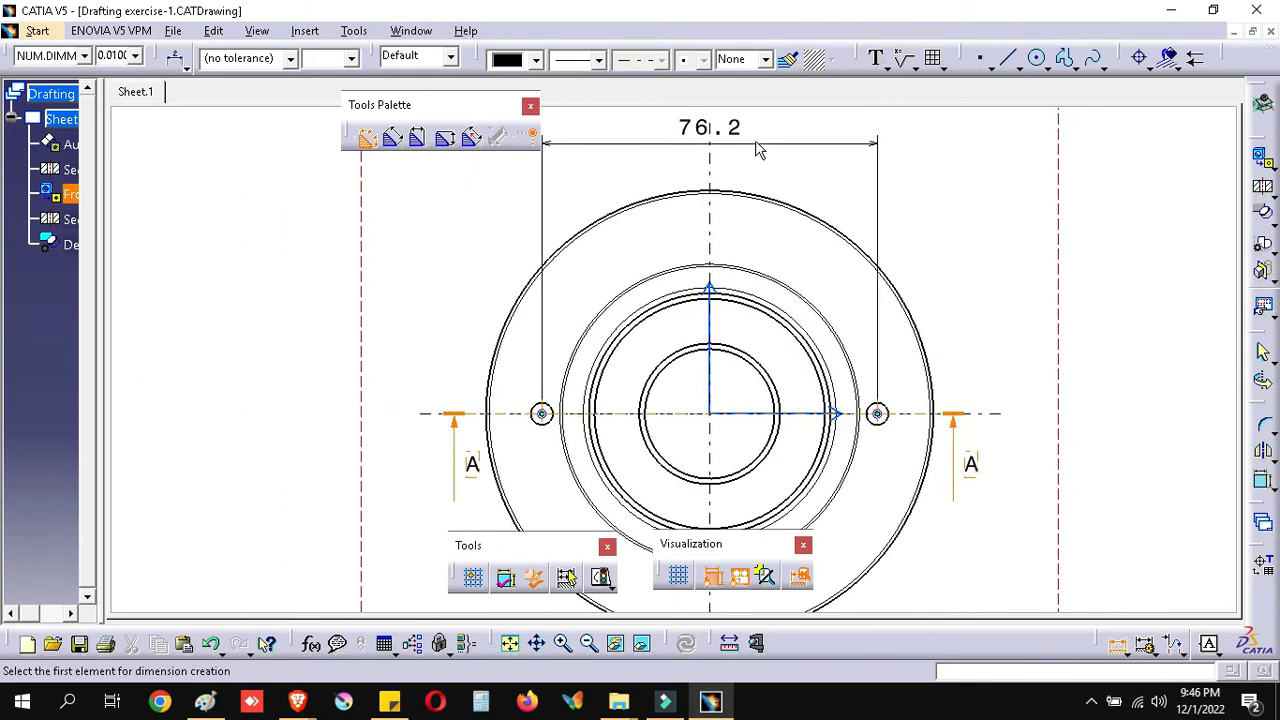
left_click(756, 143)
middle_click_drag(774, 174, 777, 199)
Step: Shorten the outer circle's center lines so the vertical one stops below the hole-spacing dimension
left_click(707, 170)
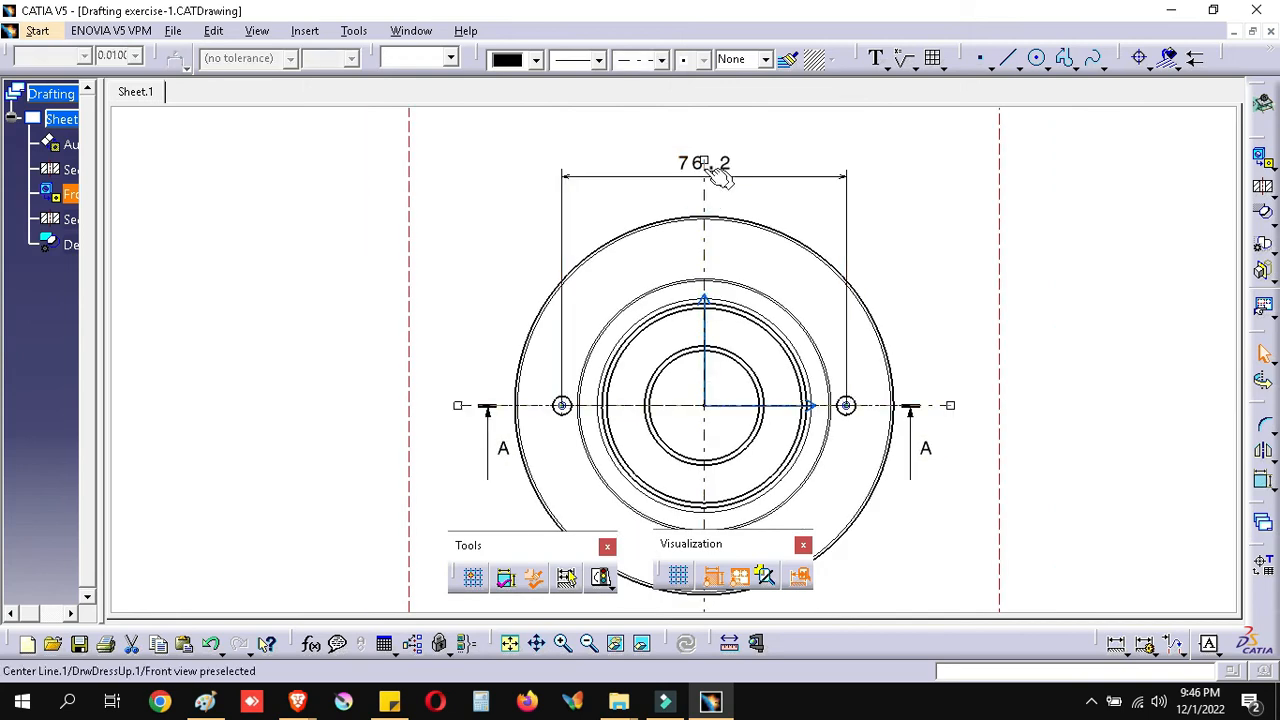
left_click(706, 168)
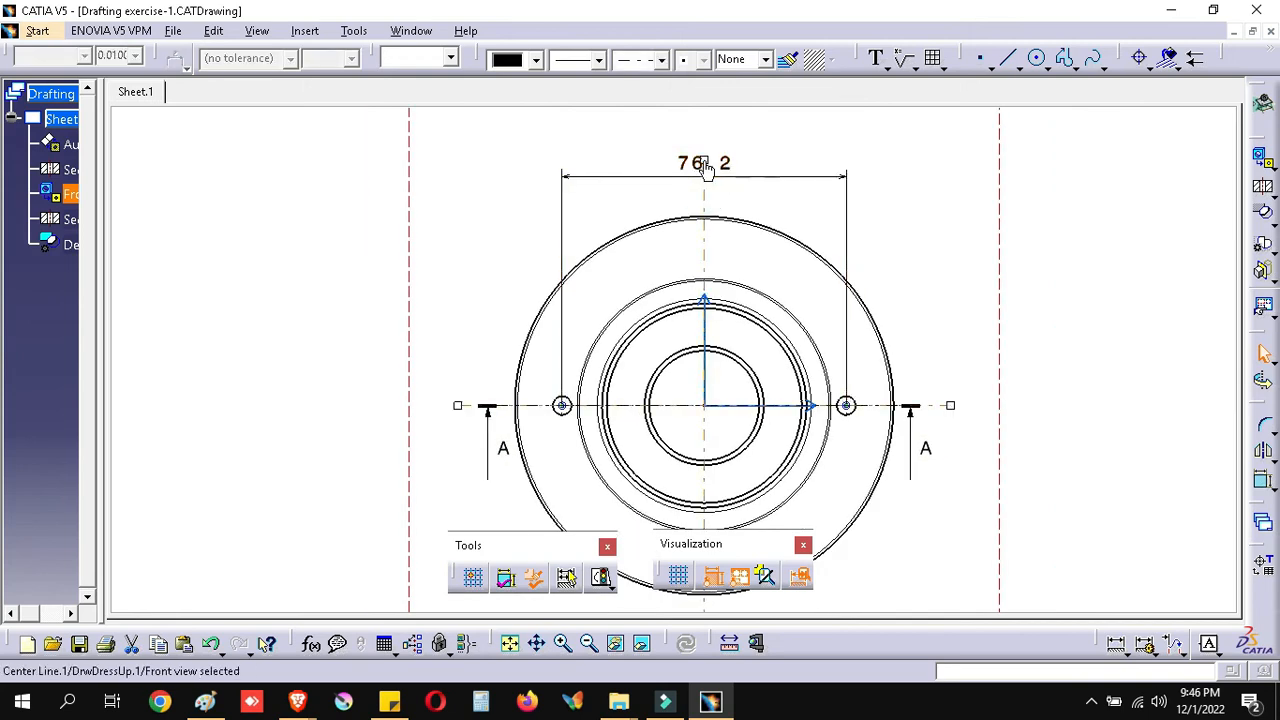
left_click_drag(459, 405, 493, 410)
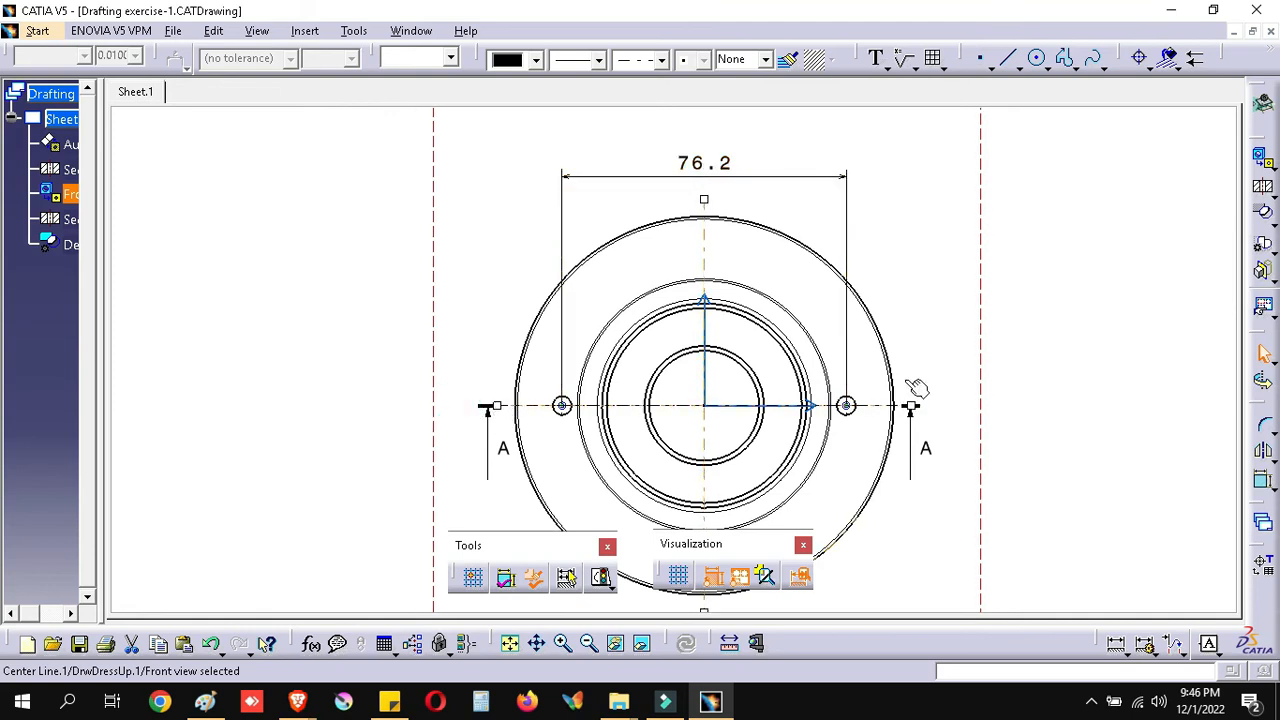
left_click(1105, 342)
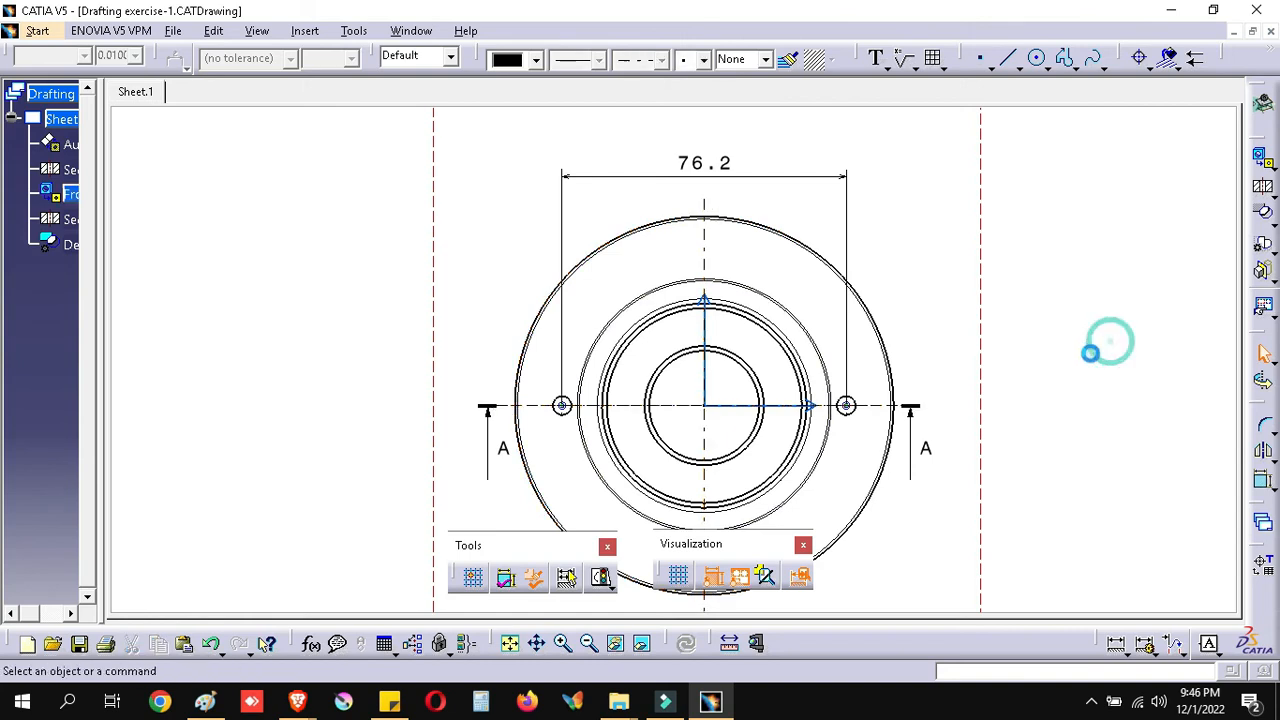
Step: Delete the view name and scale label beneath the front view
mouse_move(1011, 300)
middle_mouse_down()
mouse_move(991, 367)
mouse_move(992, 295)
middle_mouse_up()
left_click(1012, 299)
left_click(729, 455)
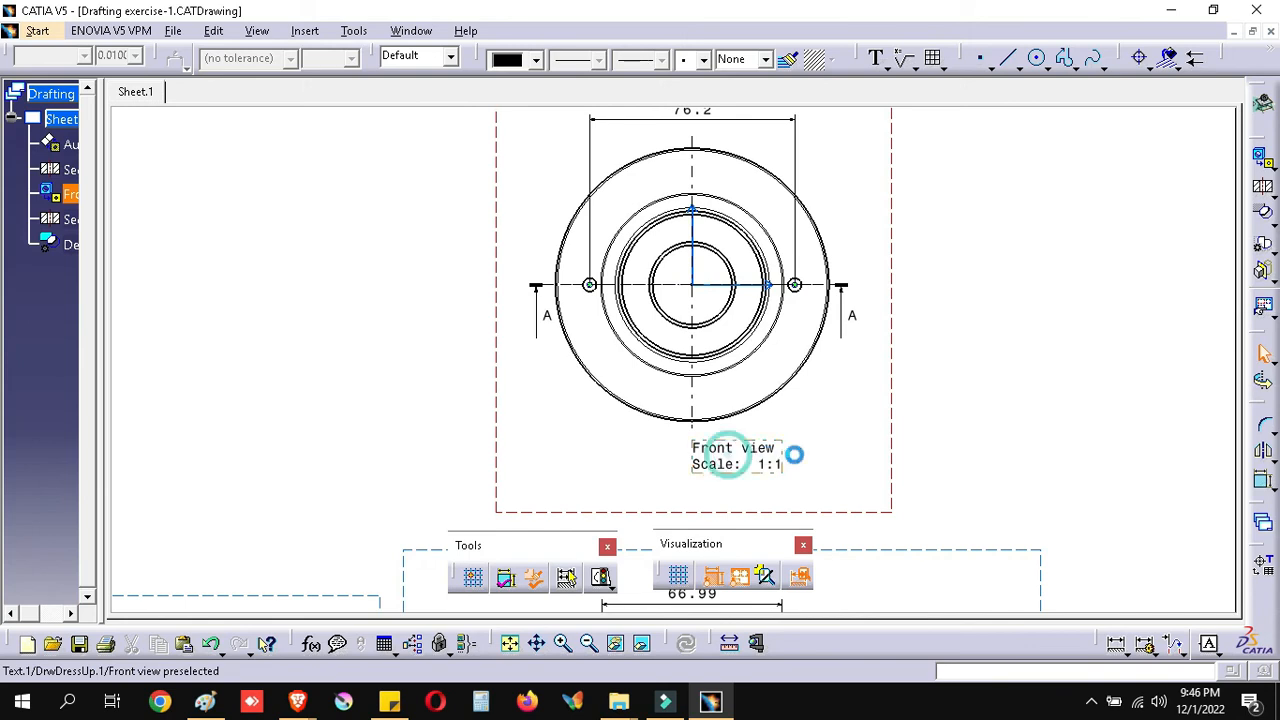
right_click(748, 458)
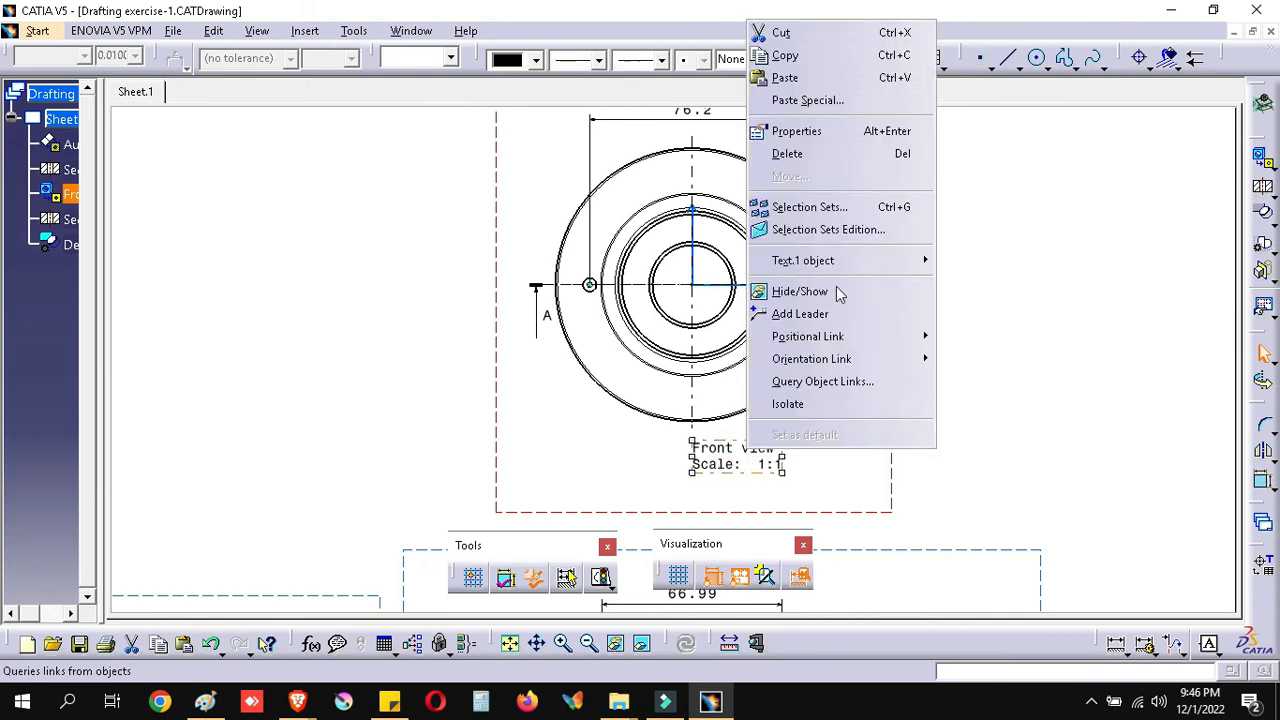
left_click(815, 157)
left_click(960, 317)
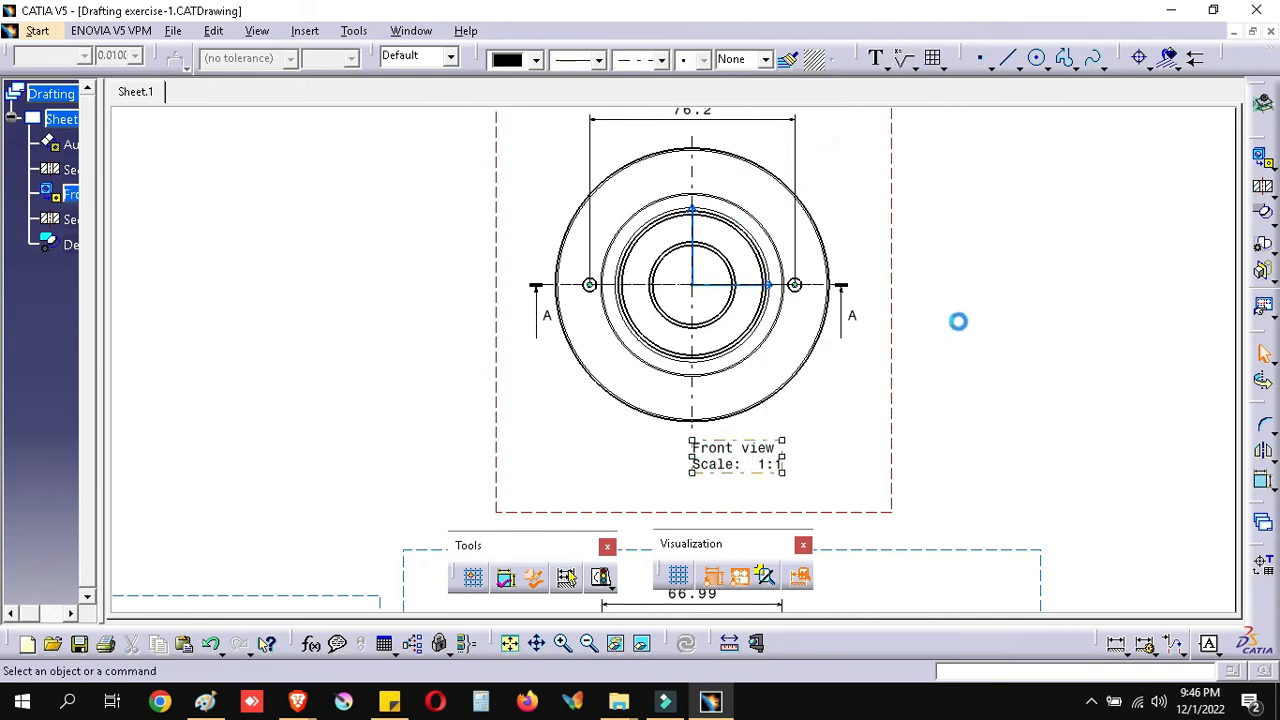
middle_click_drag(963, 286, 977, 323)
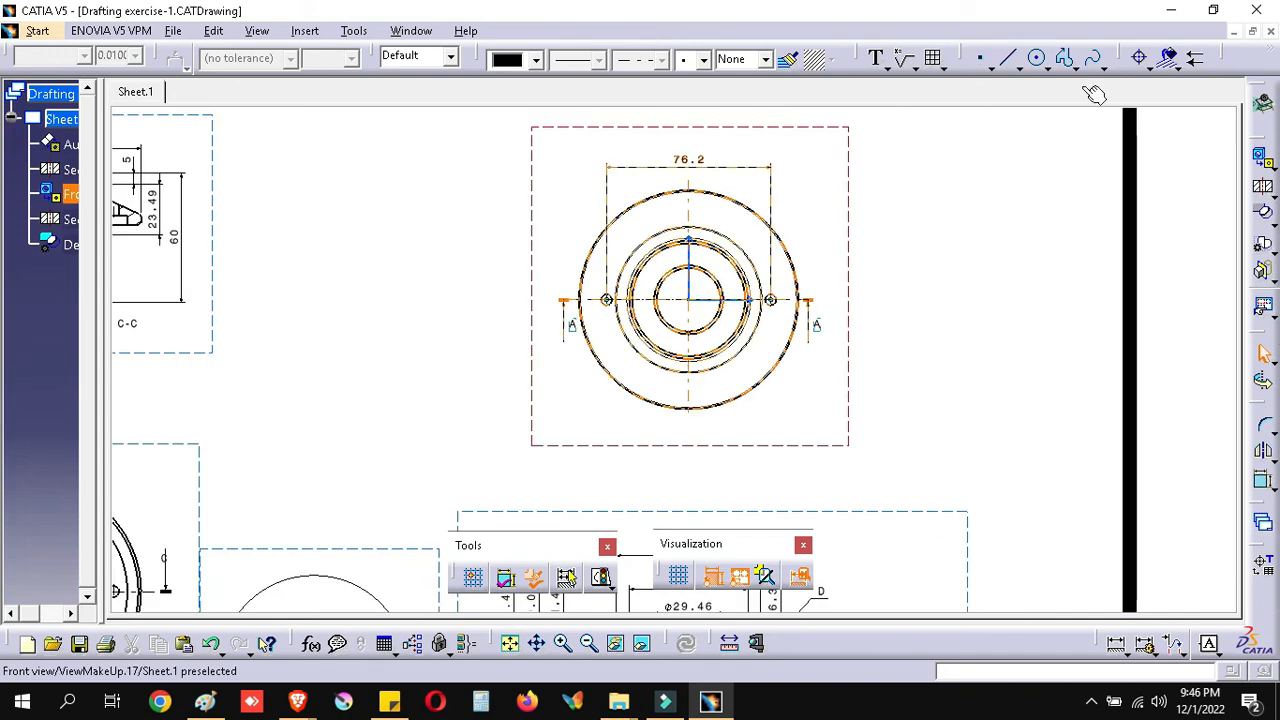
Step: Dimension the diameter of the hole on the right of the front view, using a two-part dimension line with horizontal text outside the ring
left_click(1146, 650)
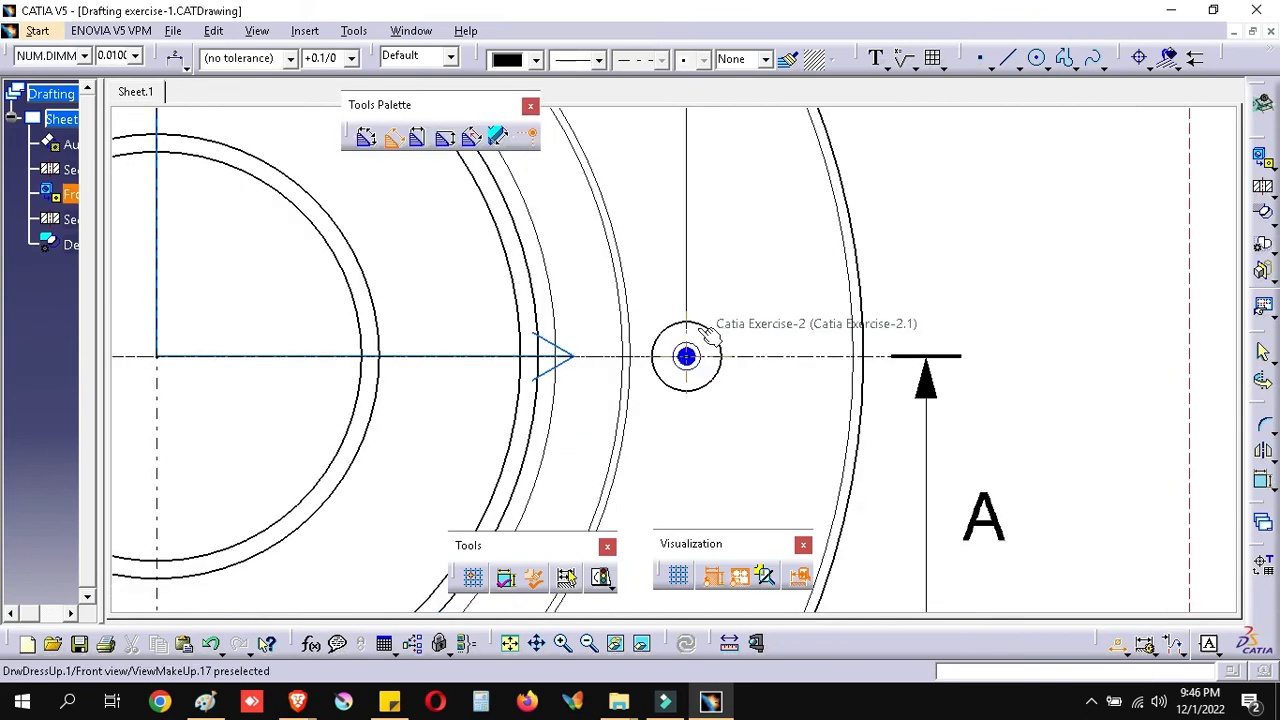
left_click(708, 333)
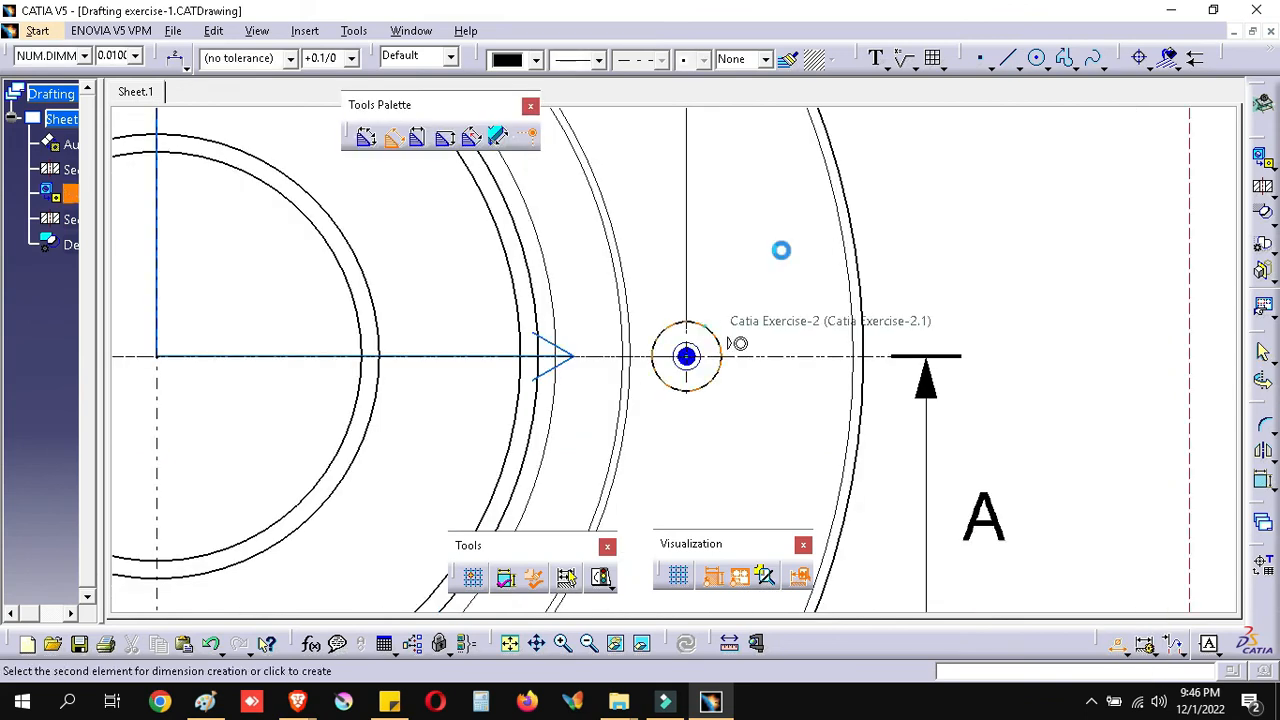
left_click(940, 205)
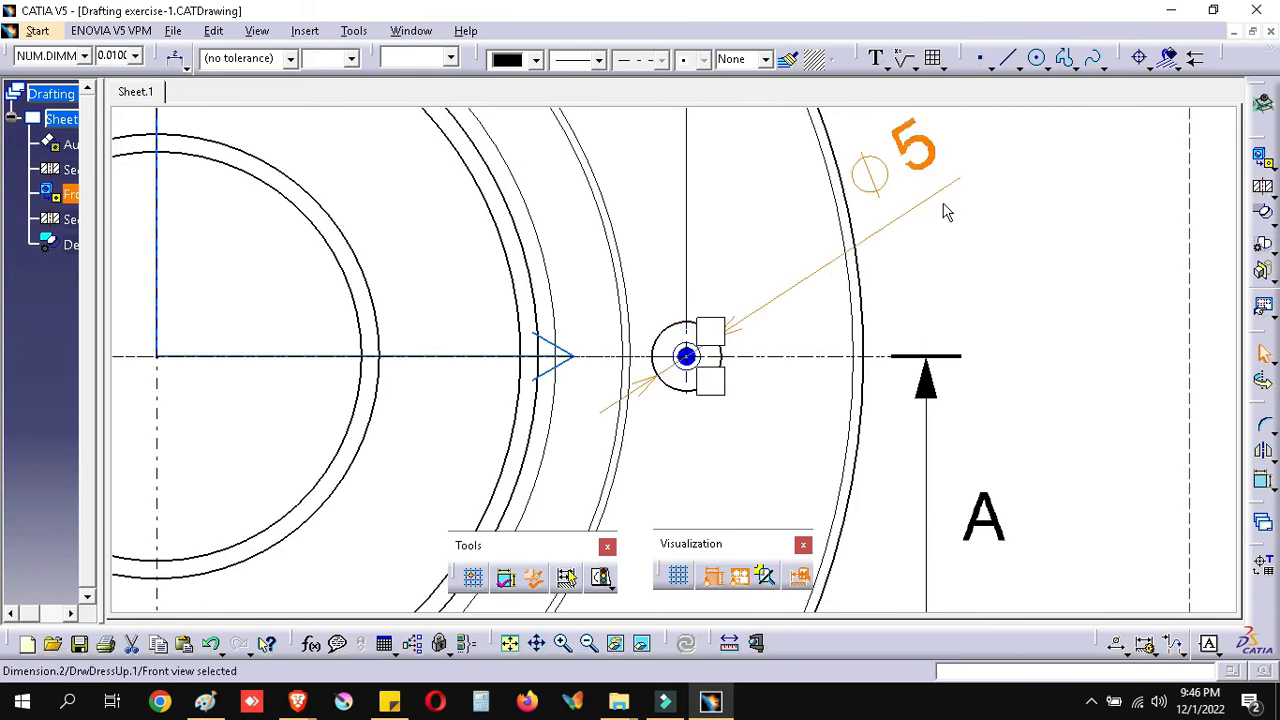
left_click(185, 68)
left_click(207, 115)
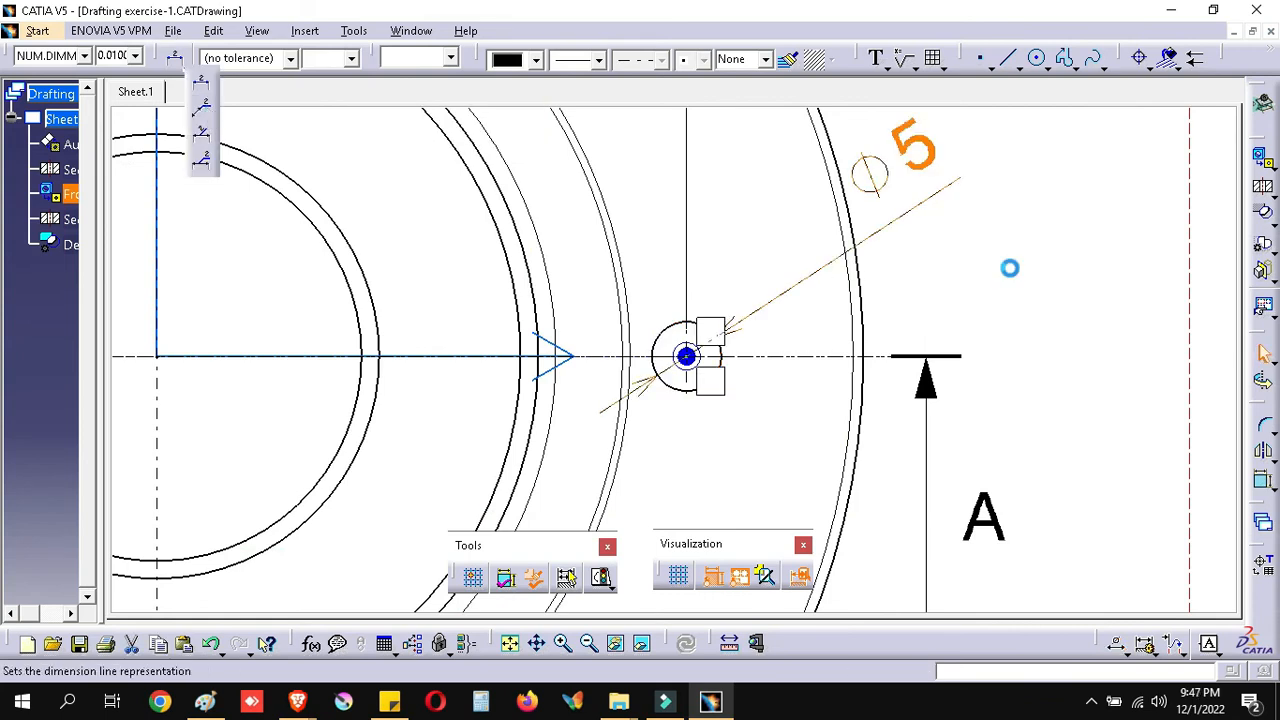
middle_click_drag(977, 245, 871, 267)
Step: Add the associated text "- 2" after the main value of the small hole's diameter dimension
right_click(929, 203)
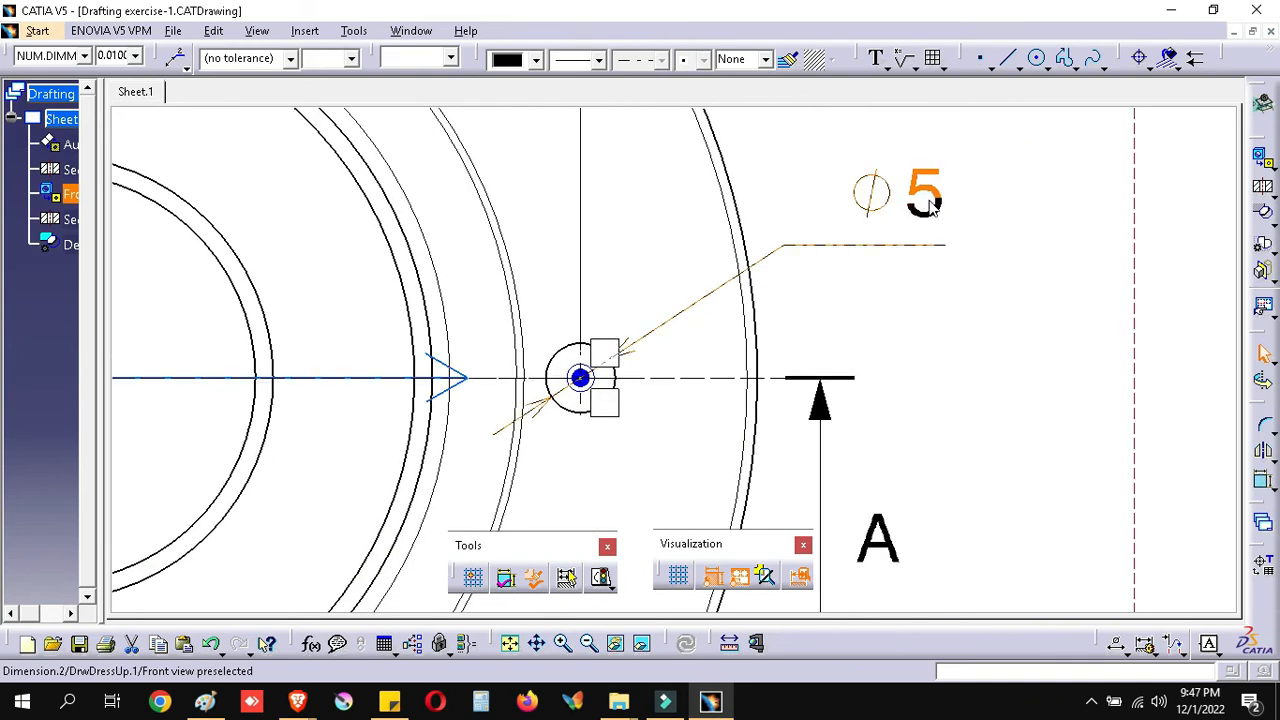
right_click(929, 203)
left_click(1008, 311)
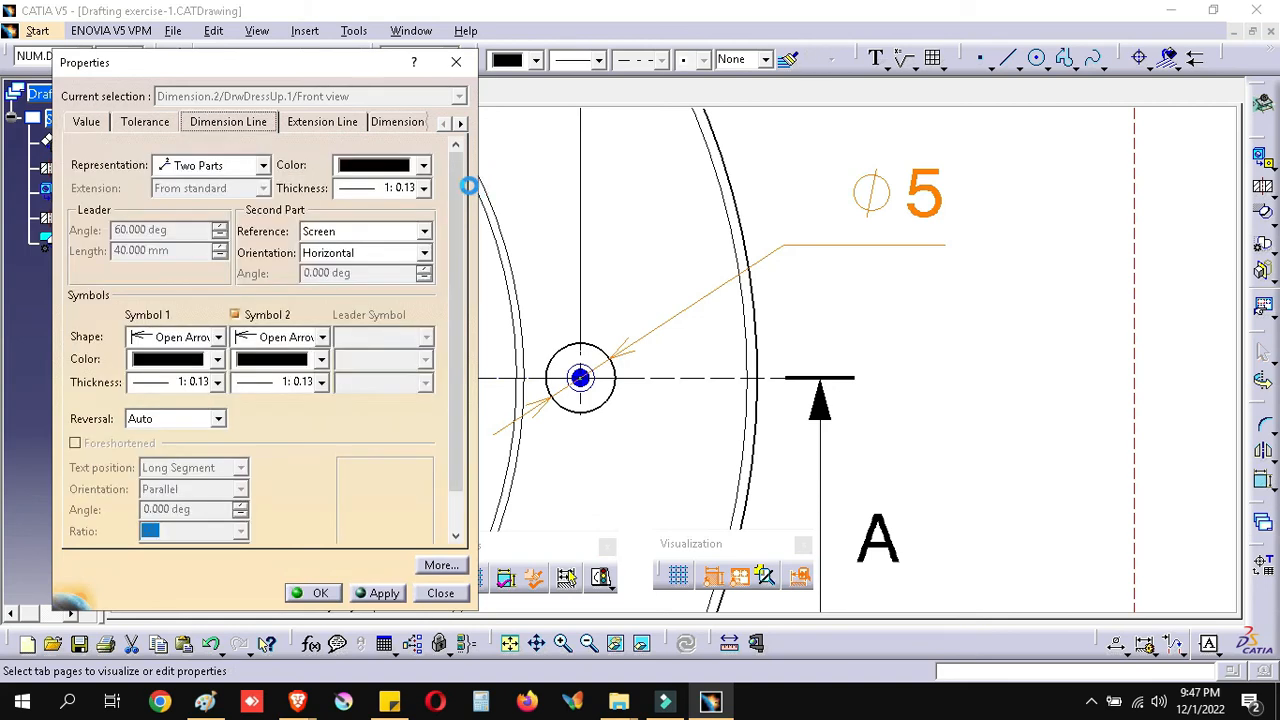
left_click_drag(480, 182, 822, 200)
left_click(444, 122)
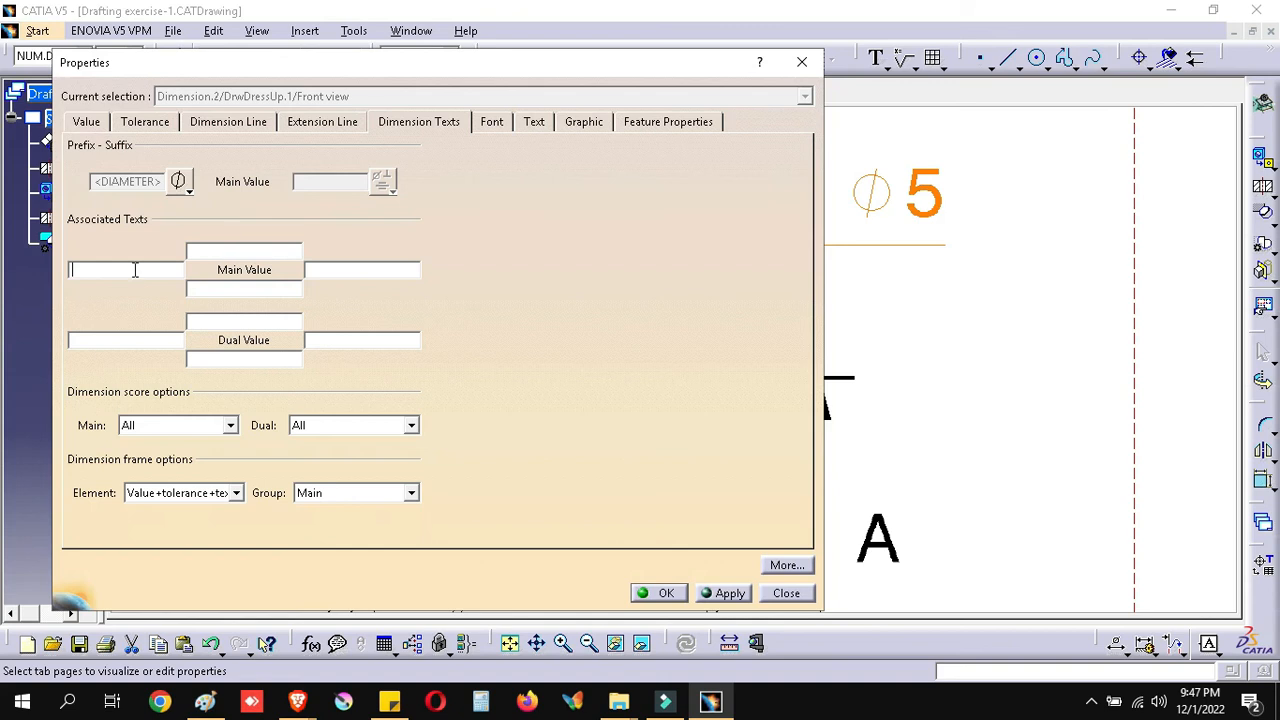
left_click(362, 270)
left_click(256, 290)
left_click(351, 271)
left_click(660, 593)
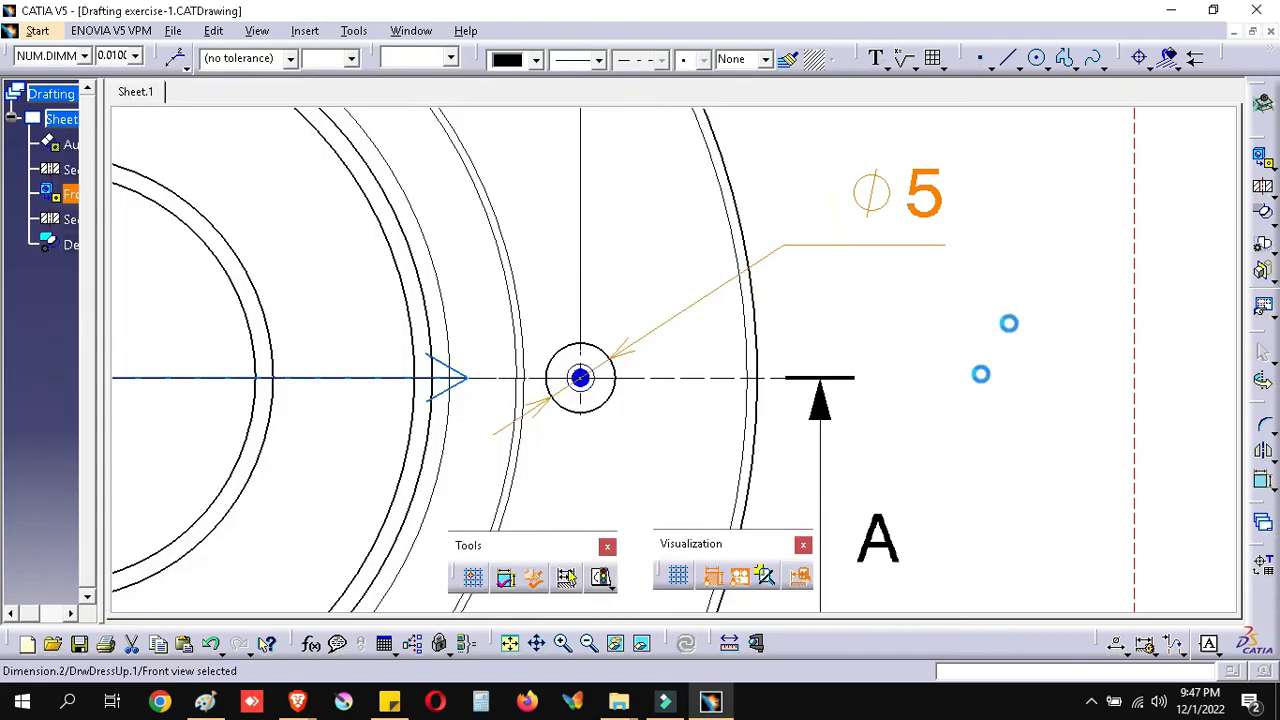
mouse_move(957, 262)
middle_mouse_down()
mouse_move(946, 428)
mouse_move(791, 398)
mouse_move(953, 273)
mouse_move(1000, 328)
middle_mouse_up()
left_click(990, 345)
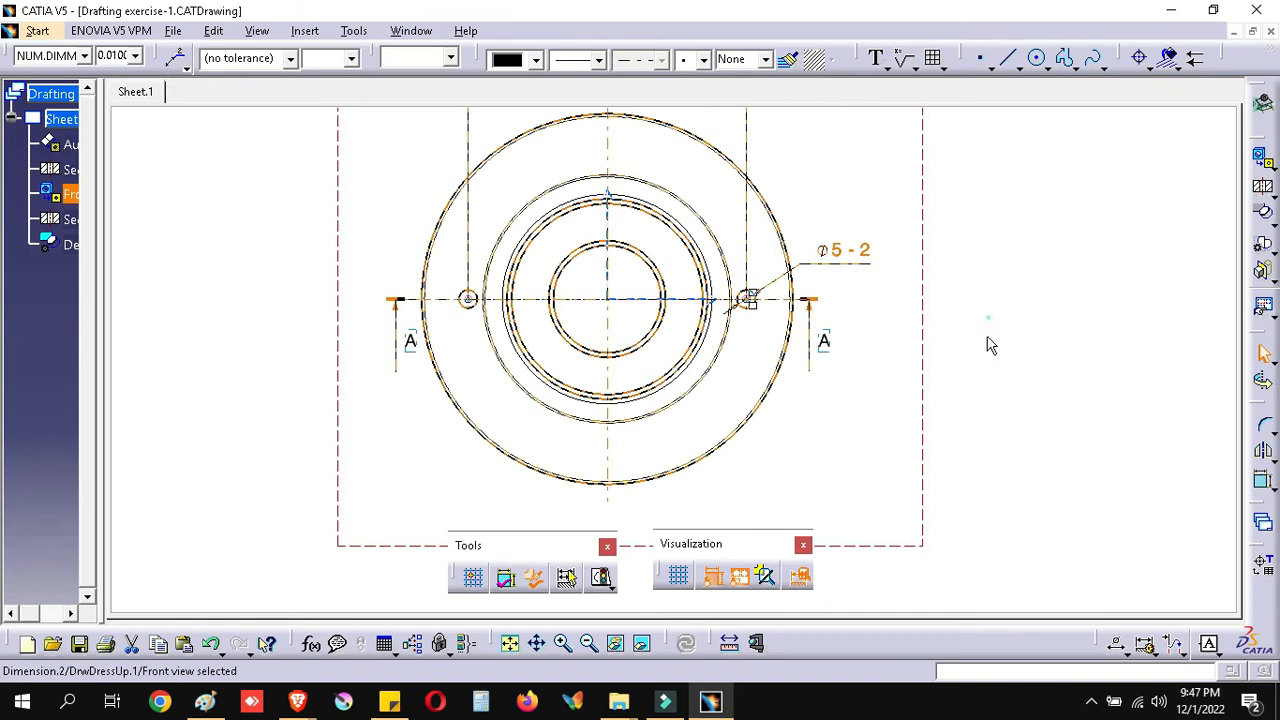
middle_click_drag(990, 345, 885, 245)
middle_click_drag(885, 245, 968, 274)
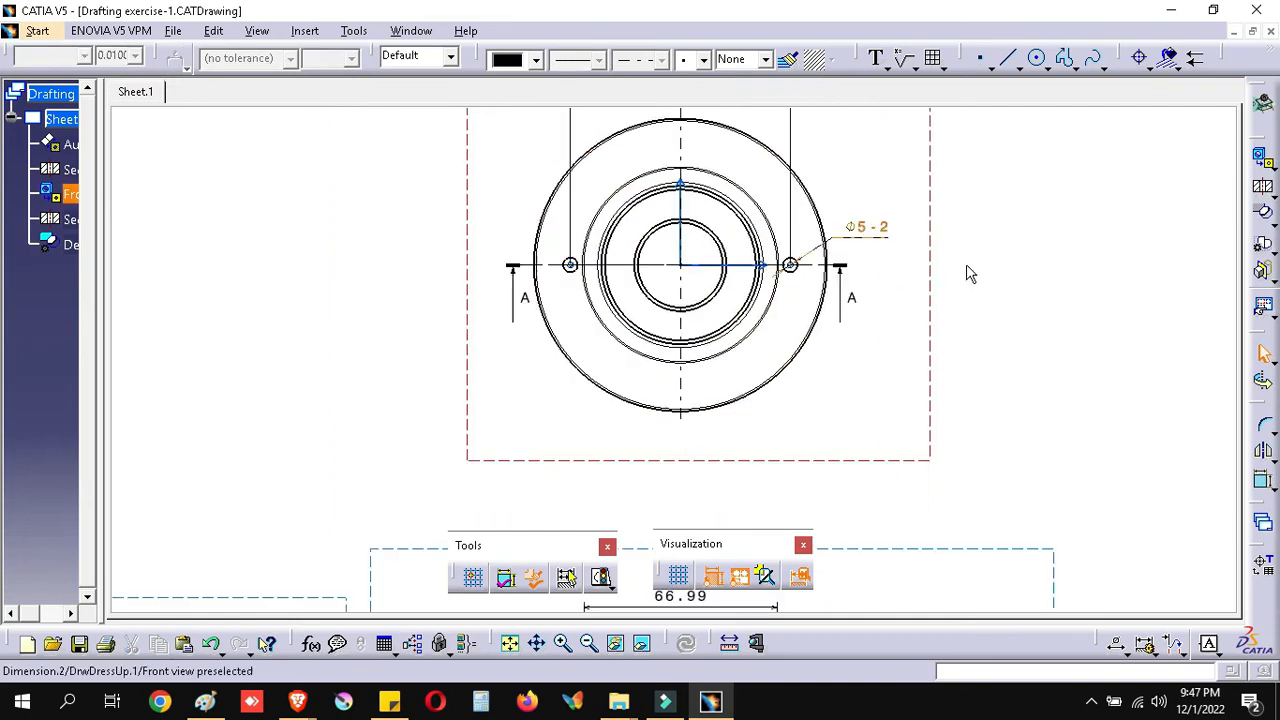
Step: Dimension the ring's outer diameter in the front view, placing it at the lower right with a two-part dimension line
mouse_move(1043, 298)
middle_mouse_down()
mouse_move(1014, 343)
mouse_move(920, 391)
mouse_move(740, 362)
middle_mouse_up()
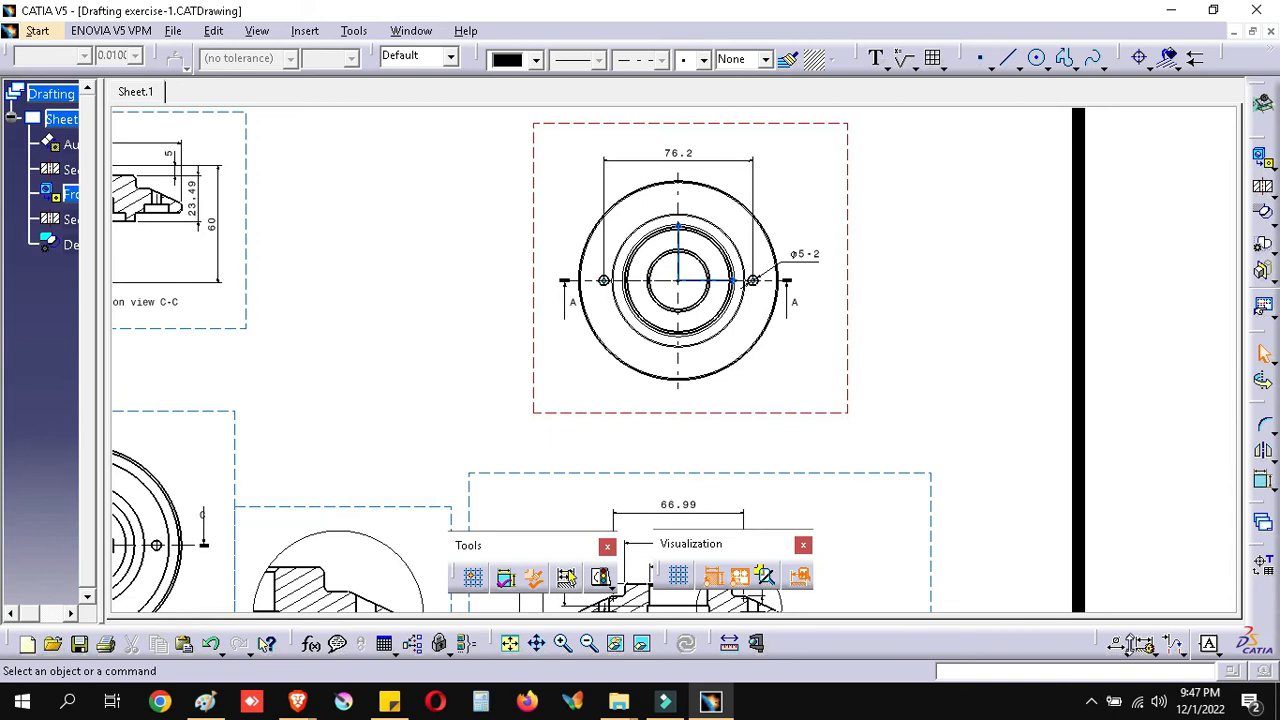
left_click(1140, 647)
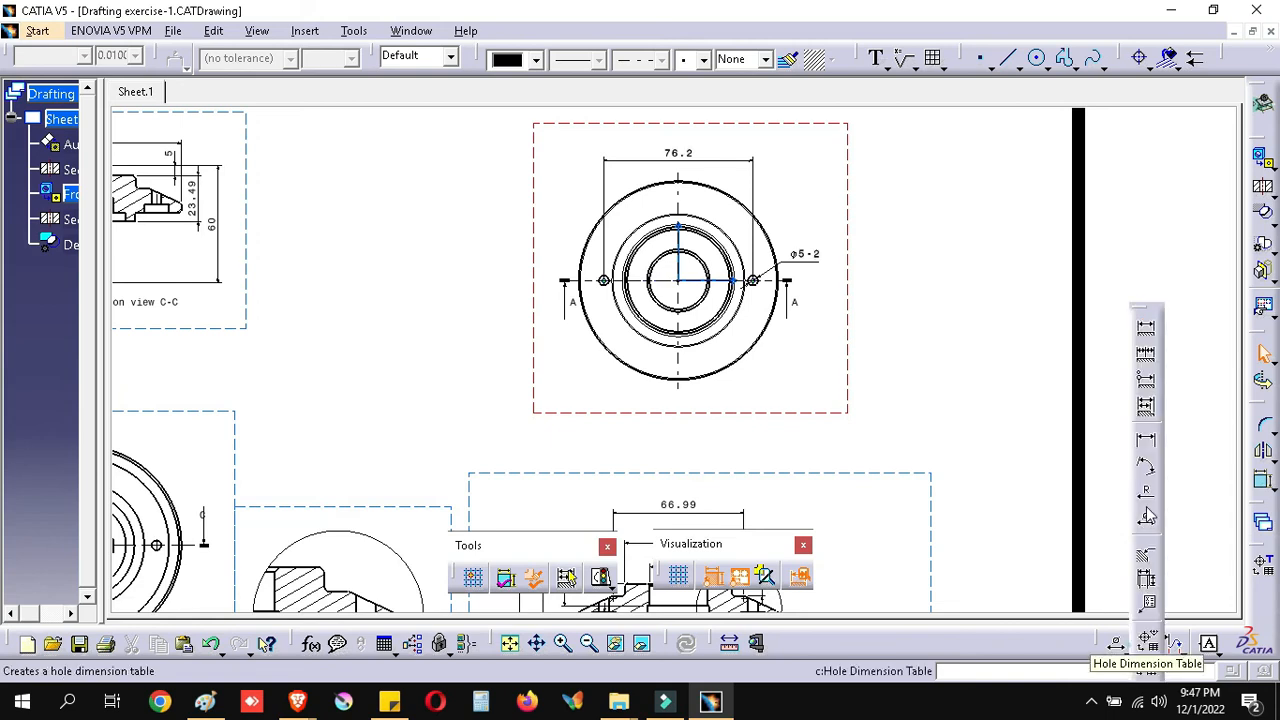
left_click(1147, 522)
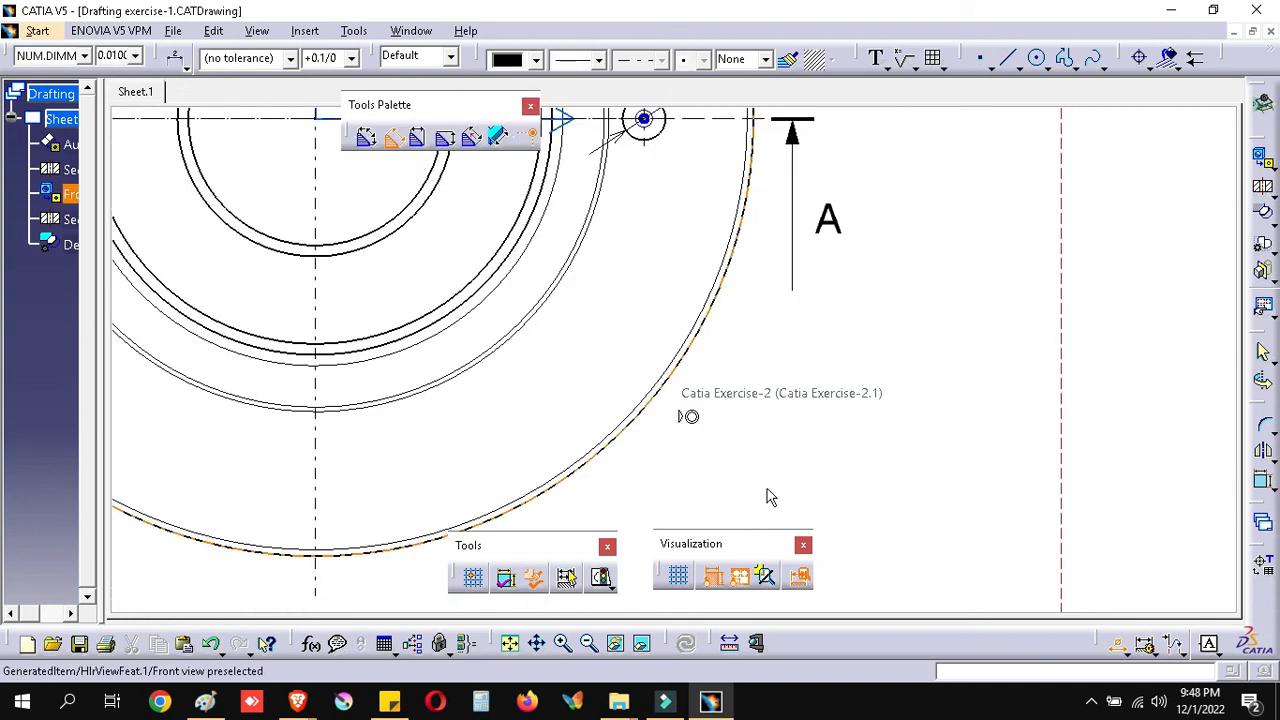
left_click(770, 497)
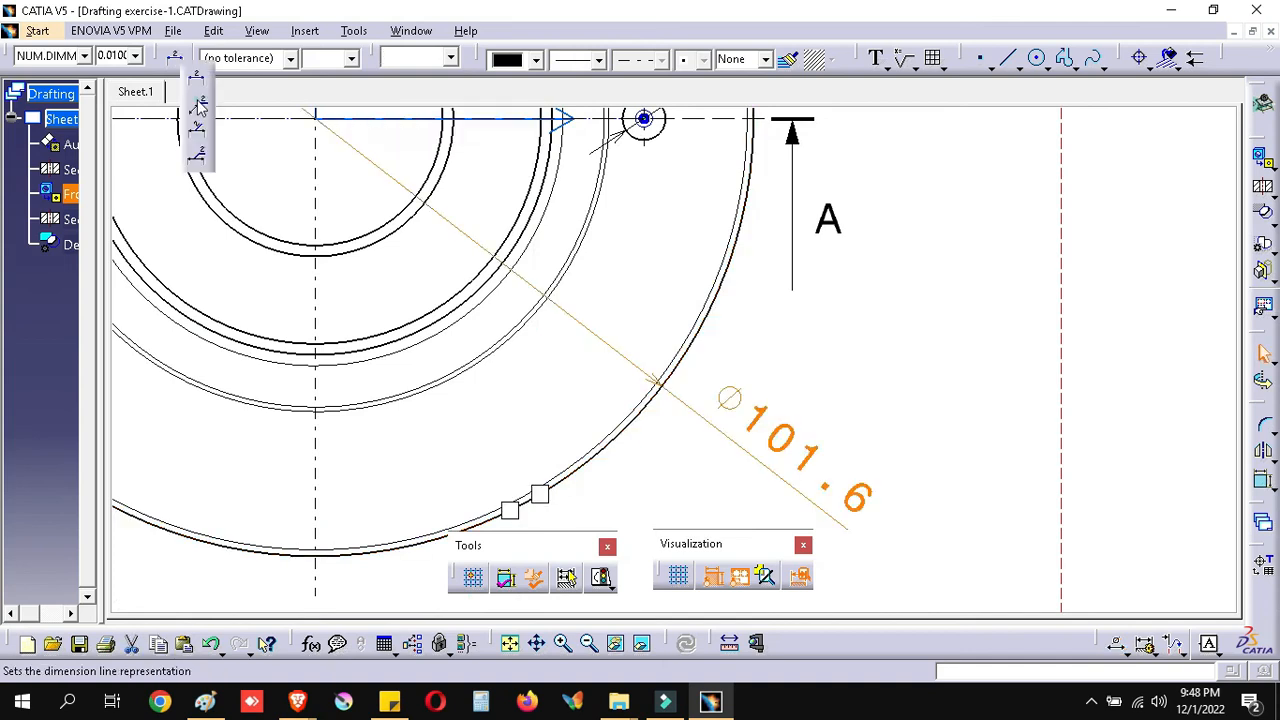
left_click(199, 107)
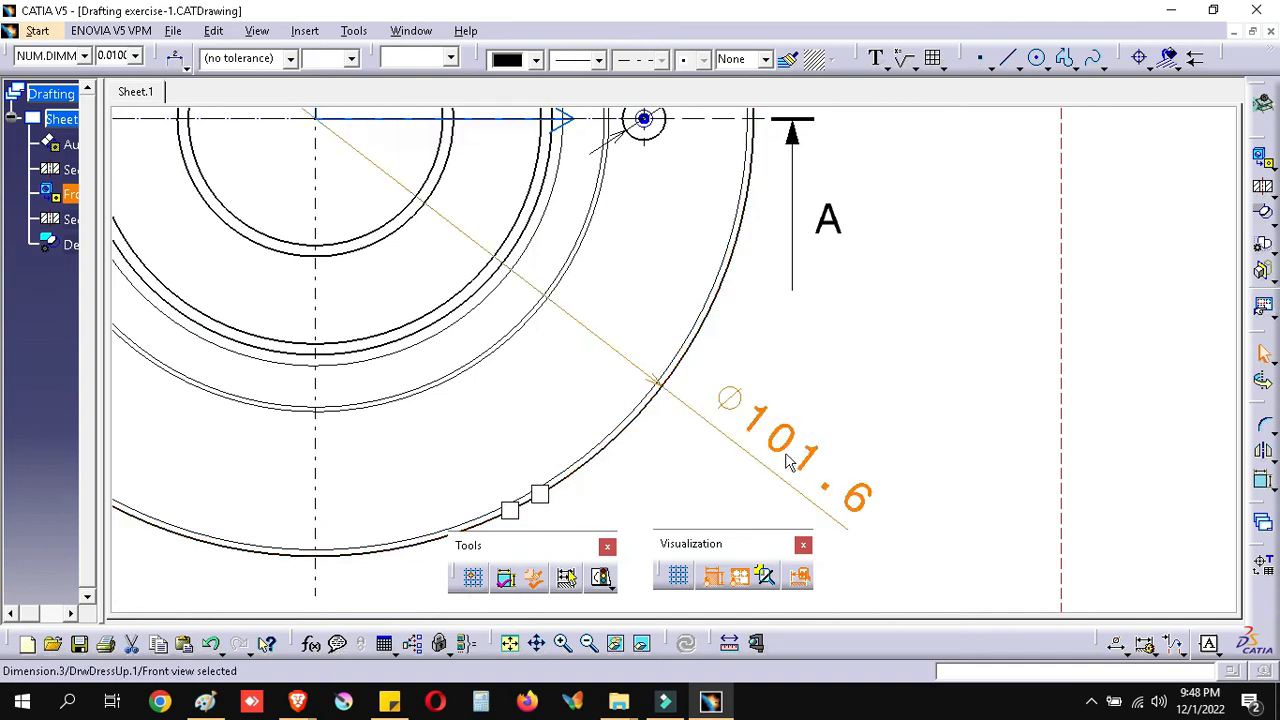
left_click(185, 62)
left_click(186, 66)
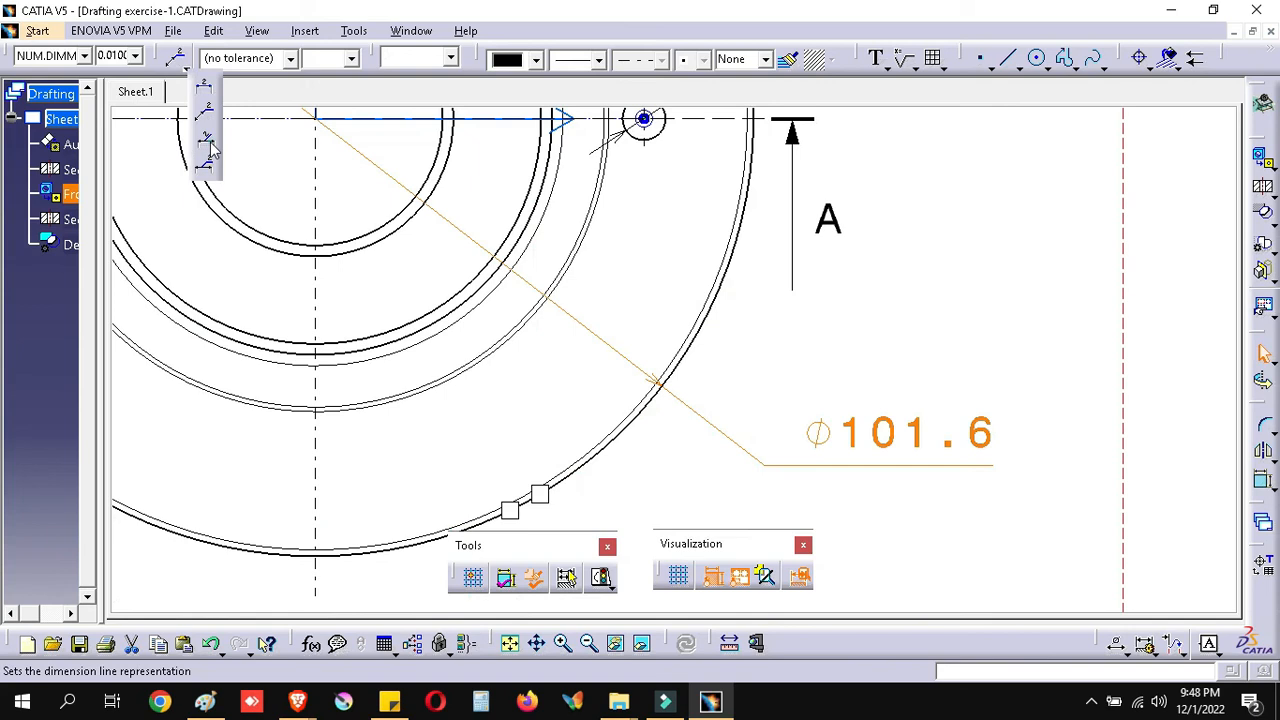
Step: Try another dimension line representation for the ring's outer diameter dimension in the front view
left_click(208, 142)
left_click(186, 66)
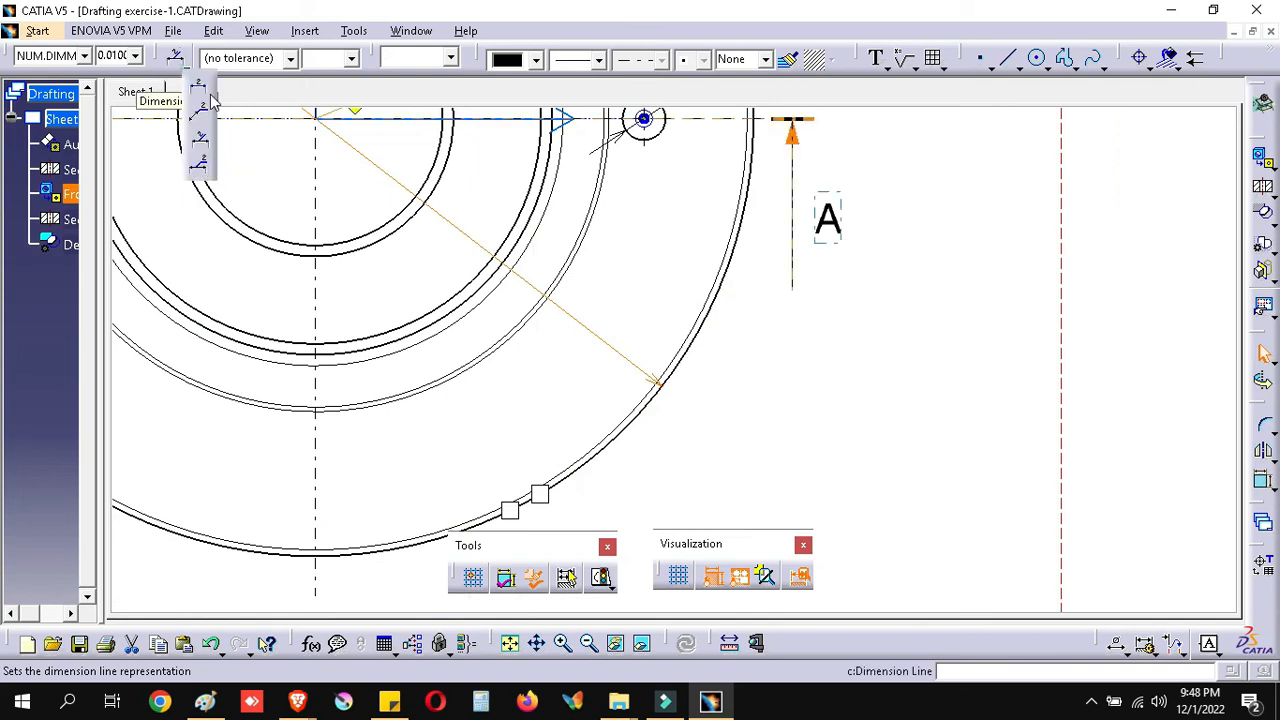
mouse_move(756, 325)
middle_mouse_down()
mouse_move(680, 457)
mouse_move(702, 572)
middle_mouse_up()
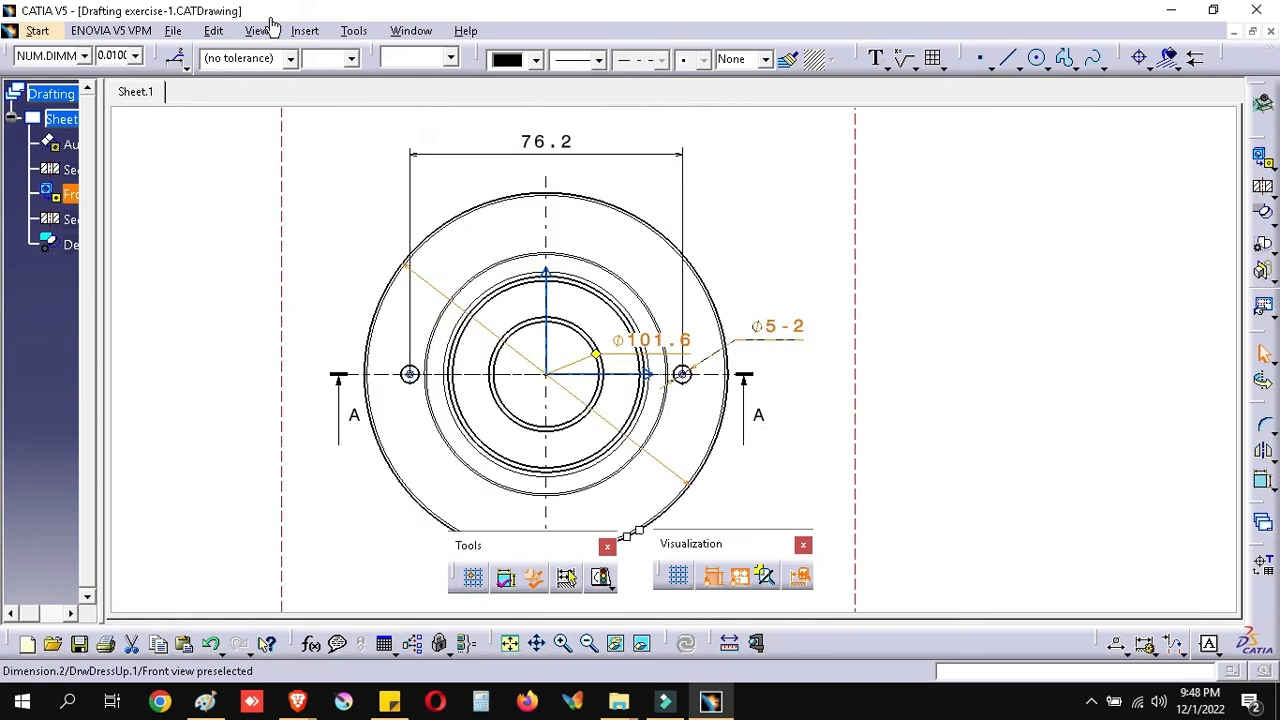
left_click(184, 65)
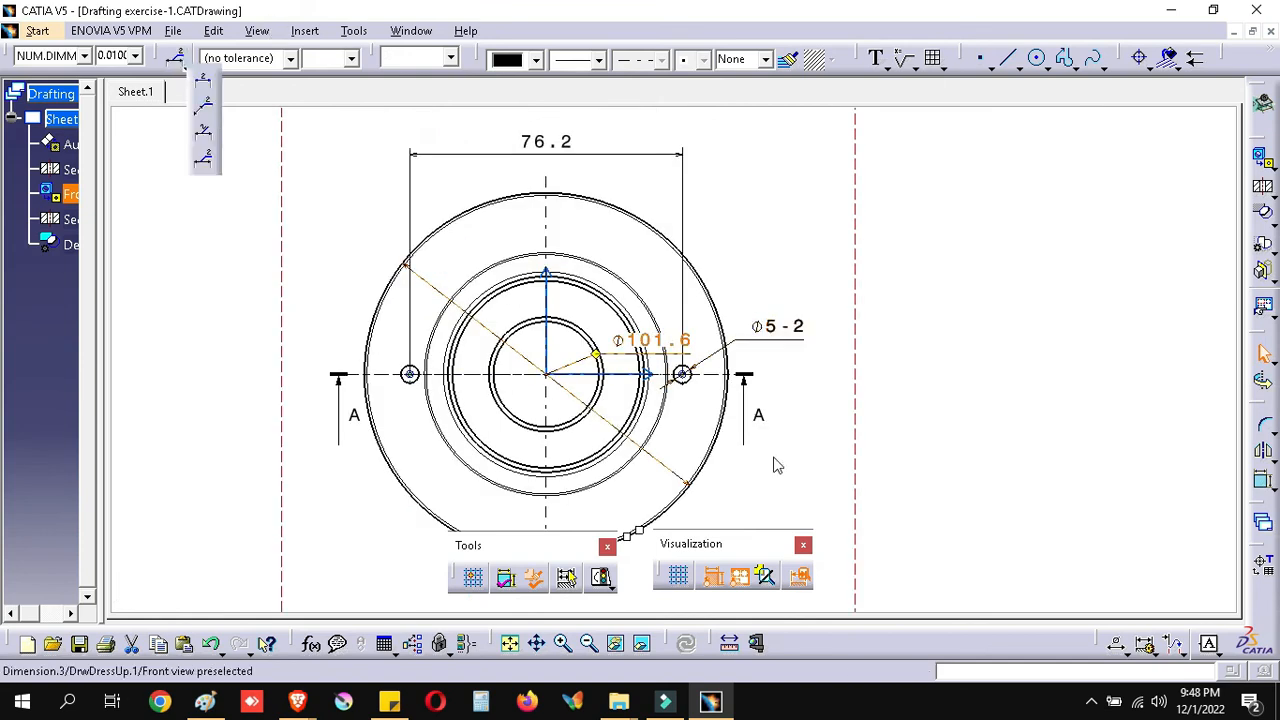
middle_click_drag(792, 478, 722, 393)
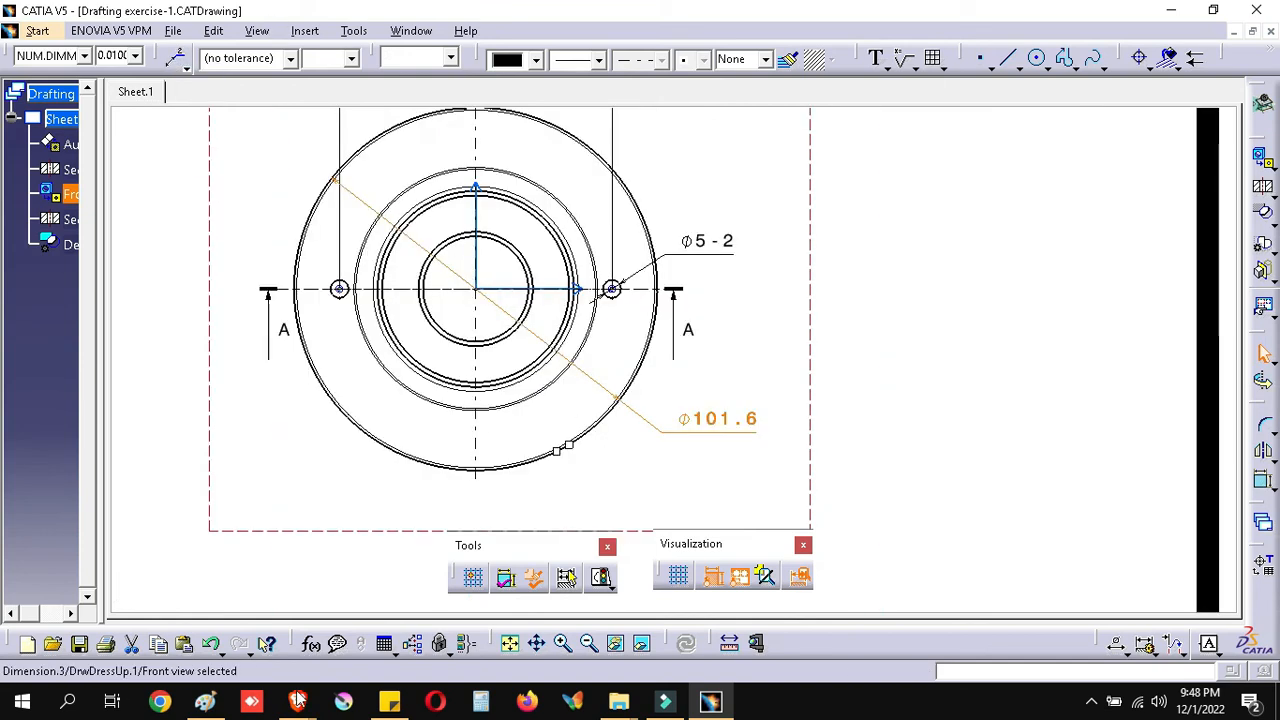
Step: Check the outer diameter callout in the reference drawing and delete the ring's outer diameter dimension from the front view
left_click(205, 702)
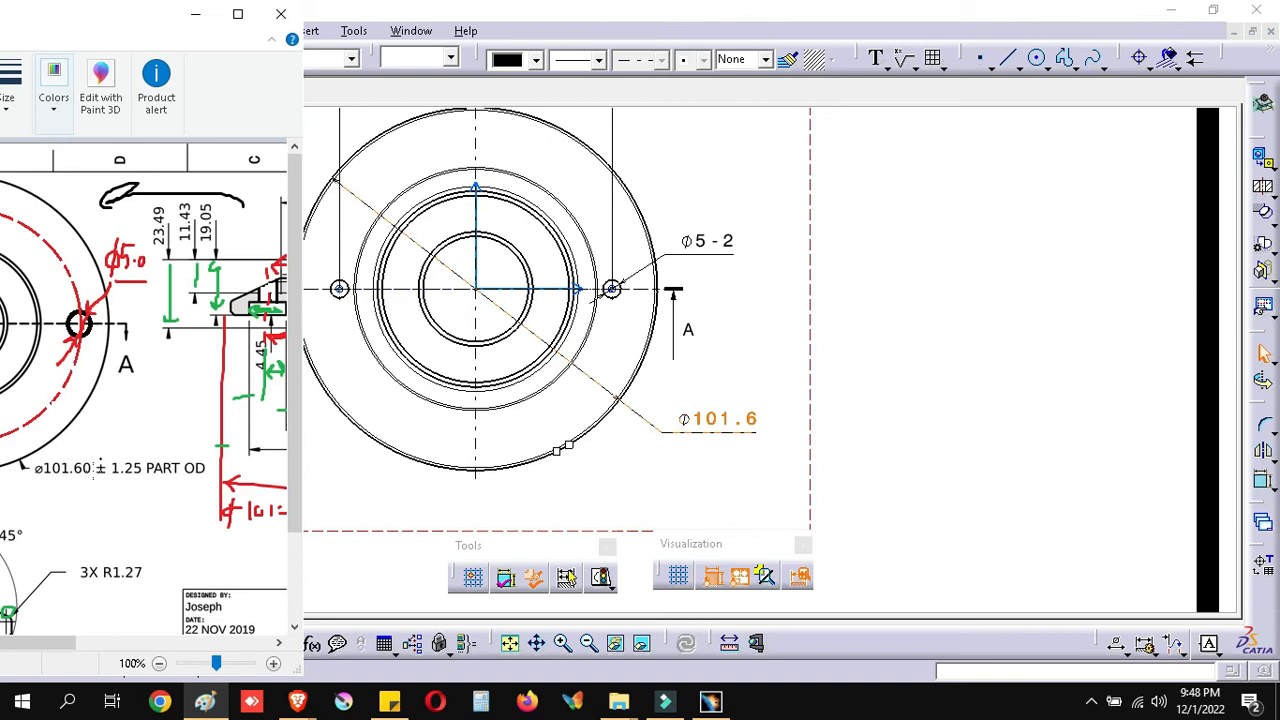
left_click(720, 437)
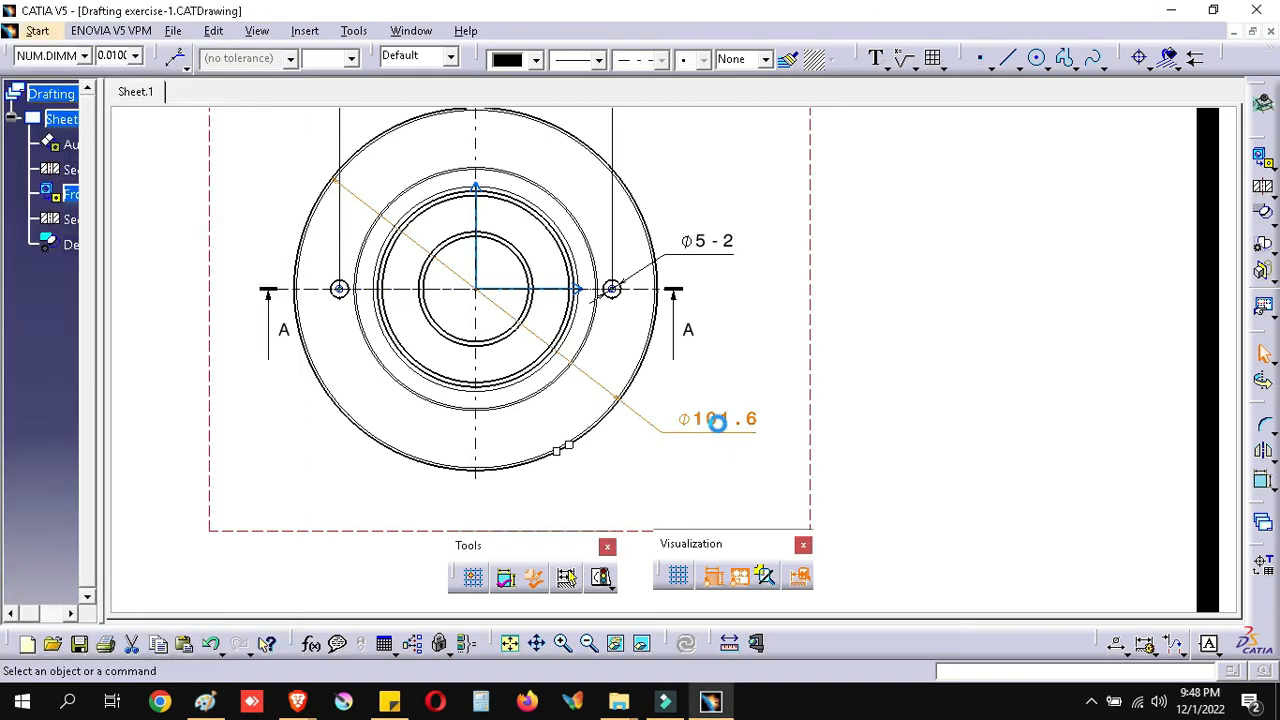
key("Delete")
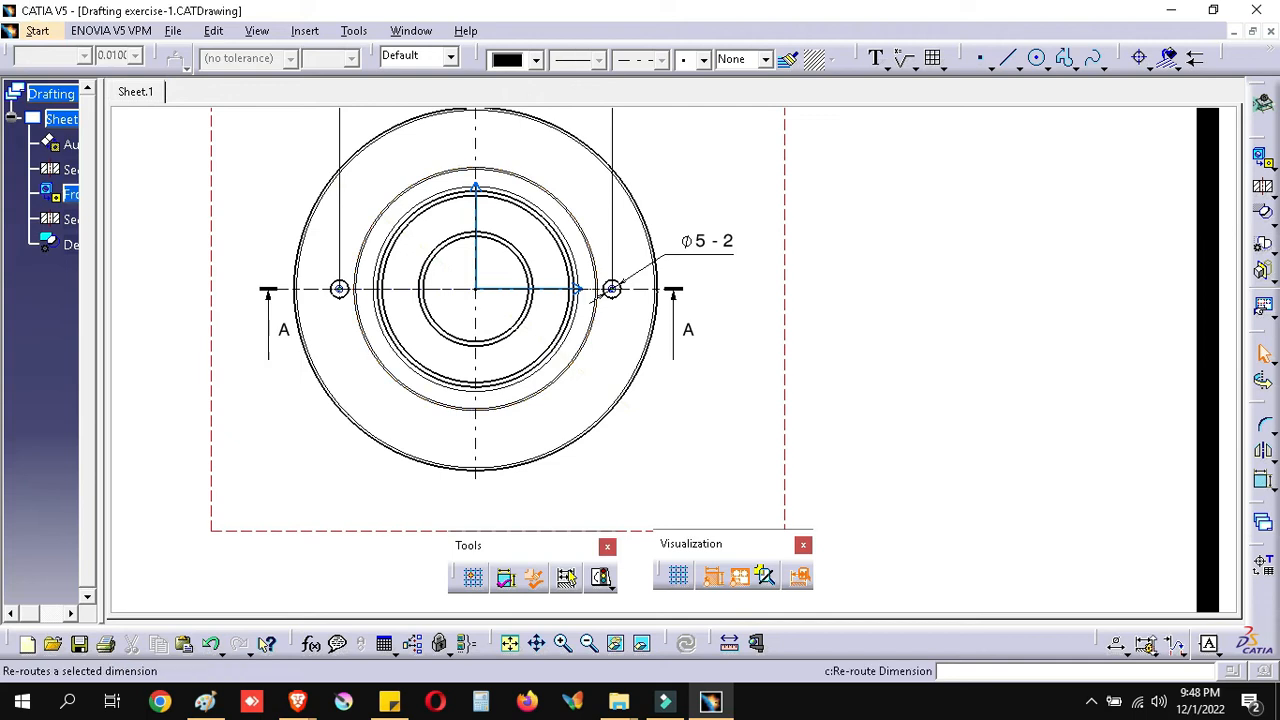
Step: Place a text with leader on the ring's outer circle at the lower right of the front view, reading "101.6"
left_click(882, 67)
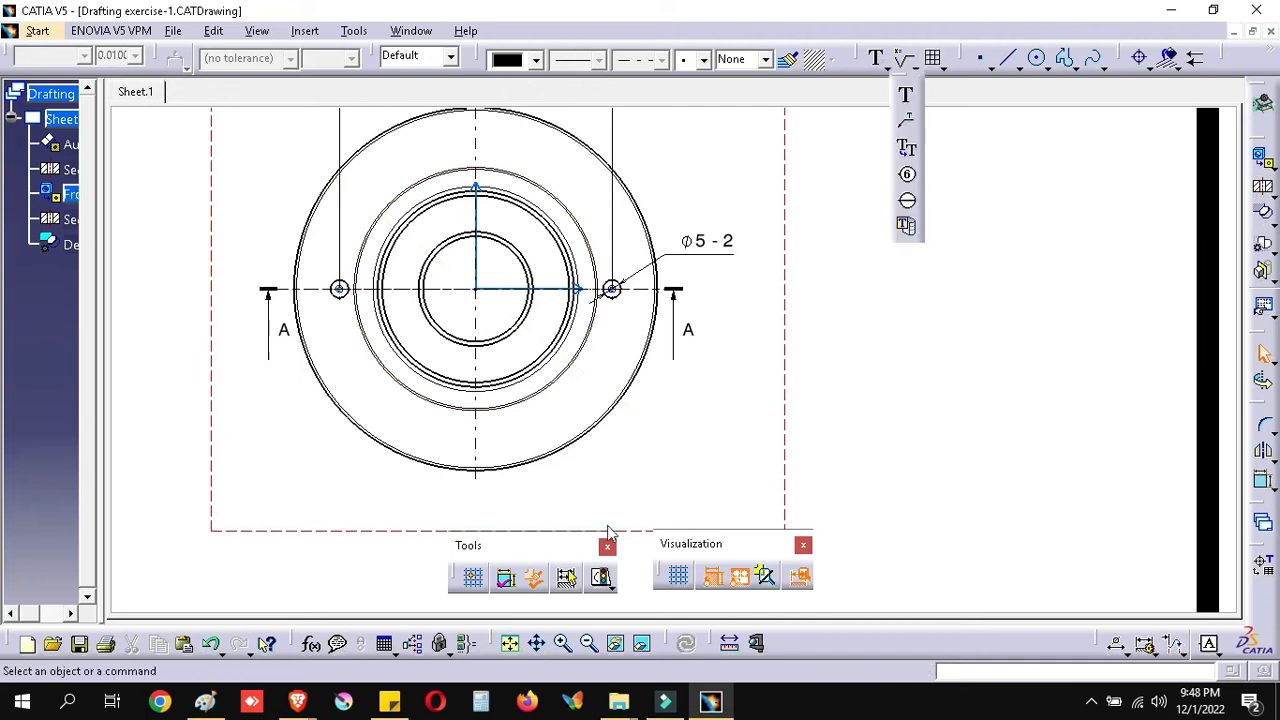
left_click(677, 441)
left_click(658, 452)
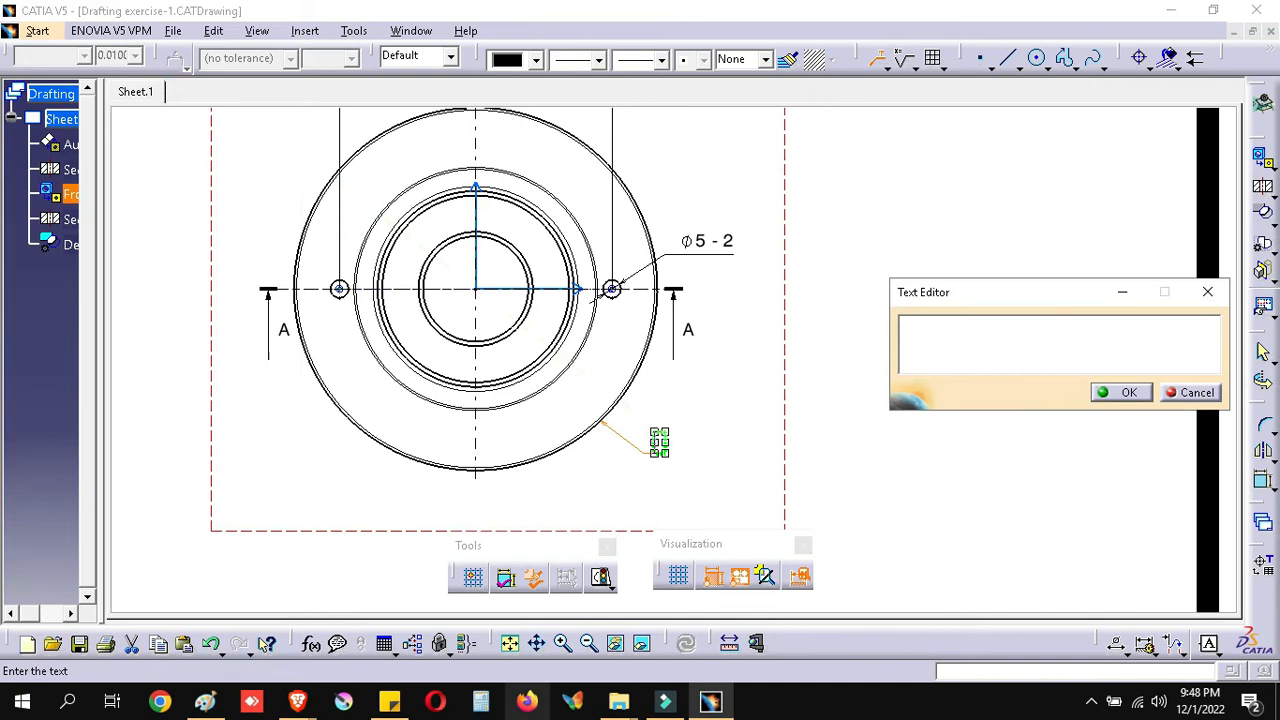
left_click(205, 702)
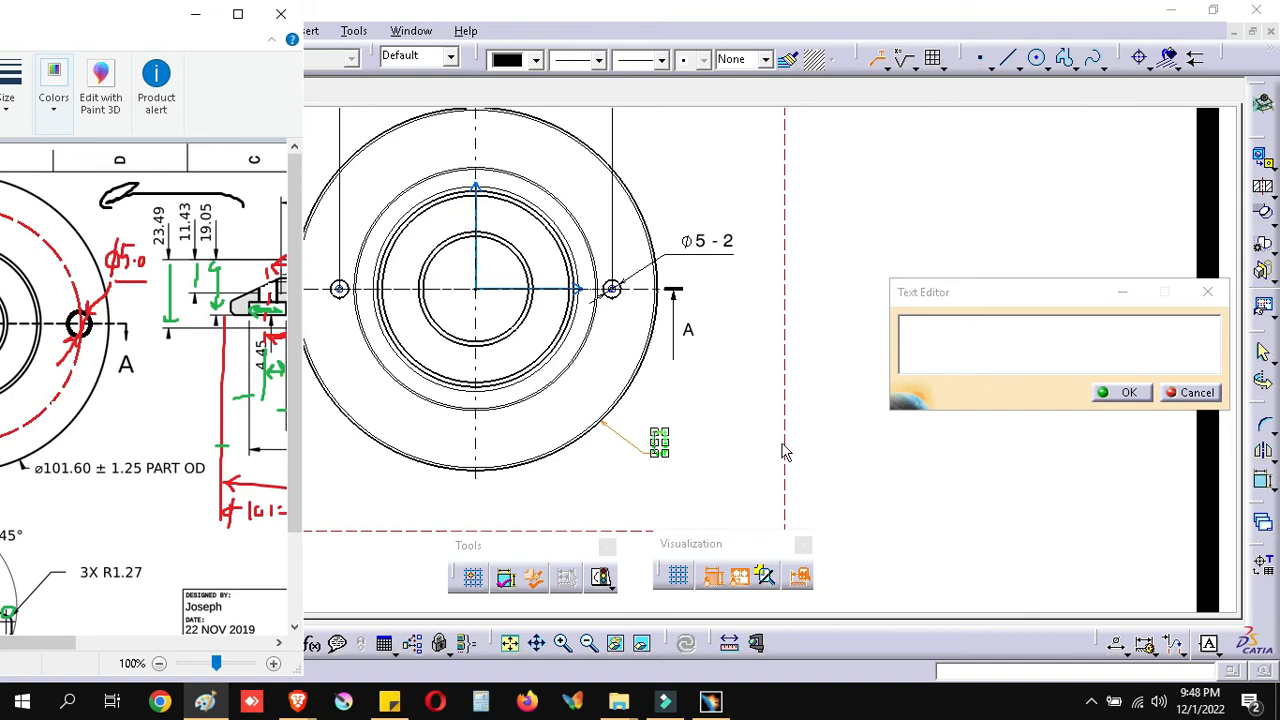
left_click(940, 341)
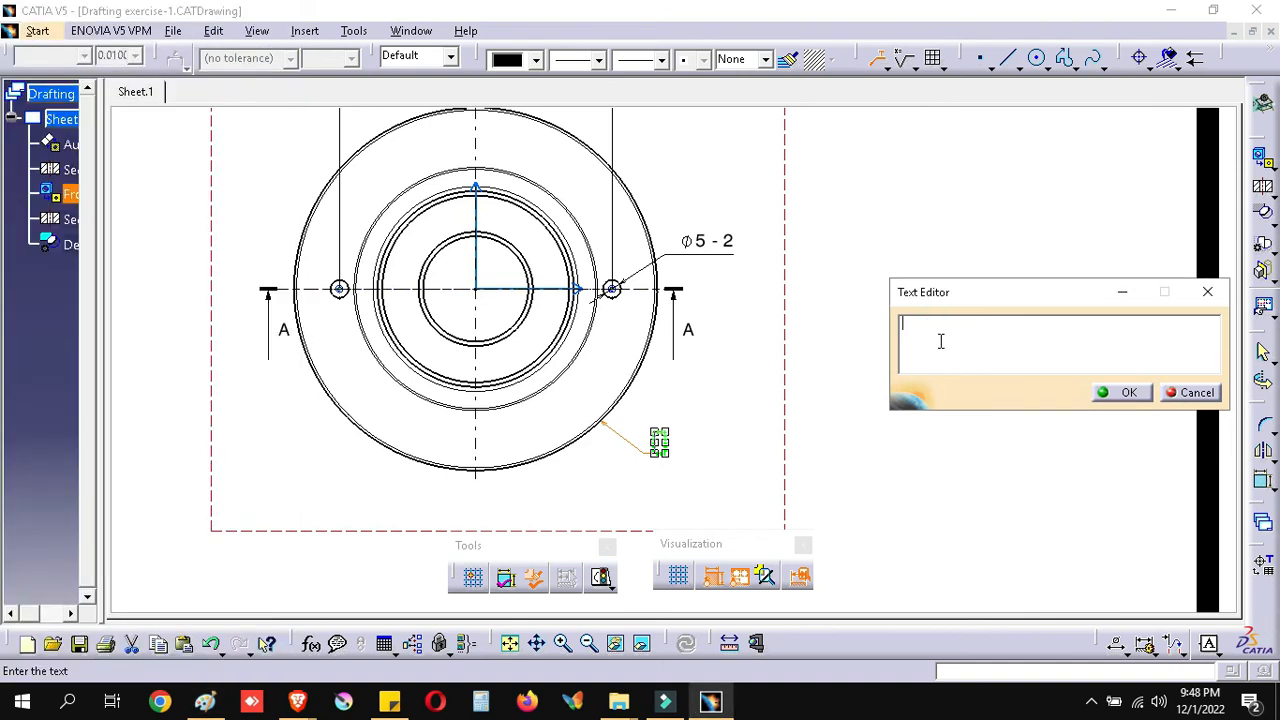
type("101")
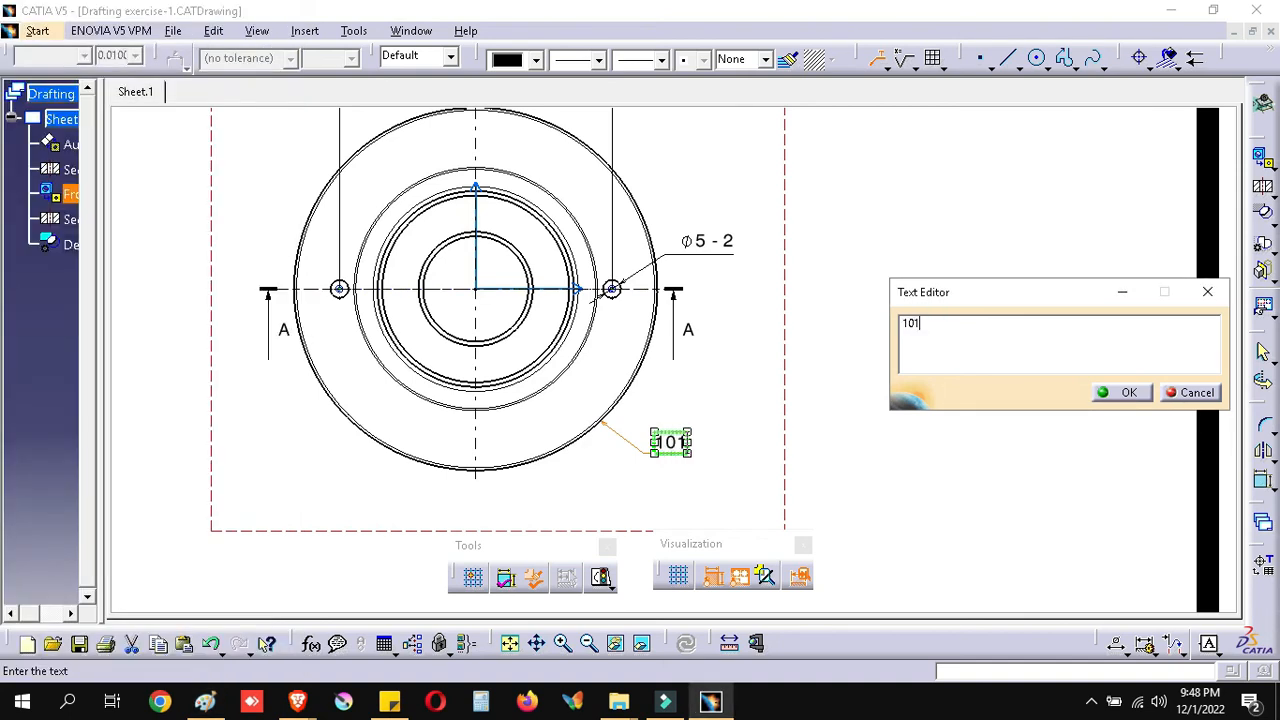
type(".6")
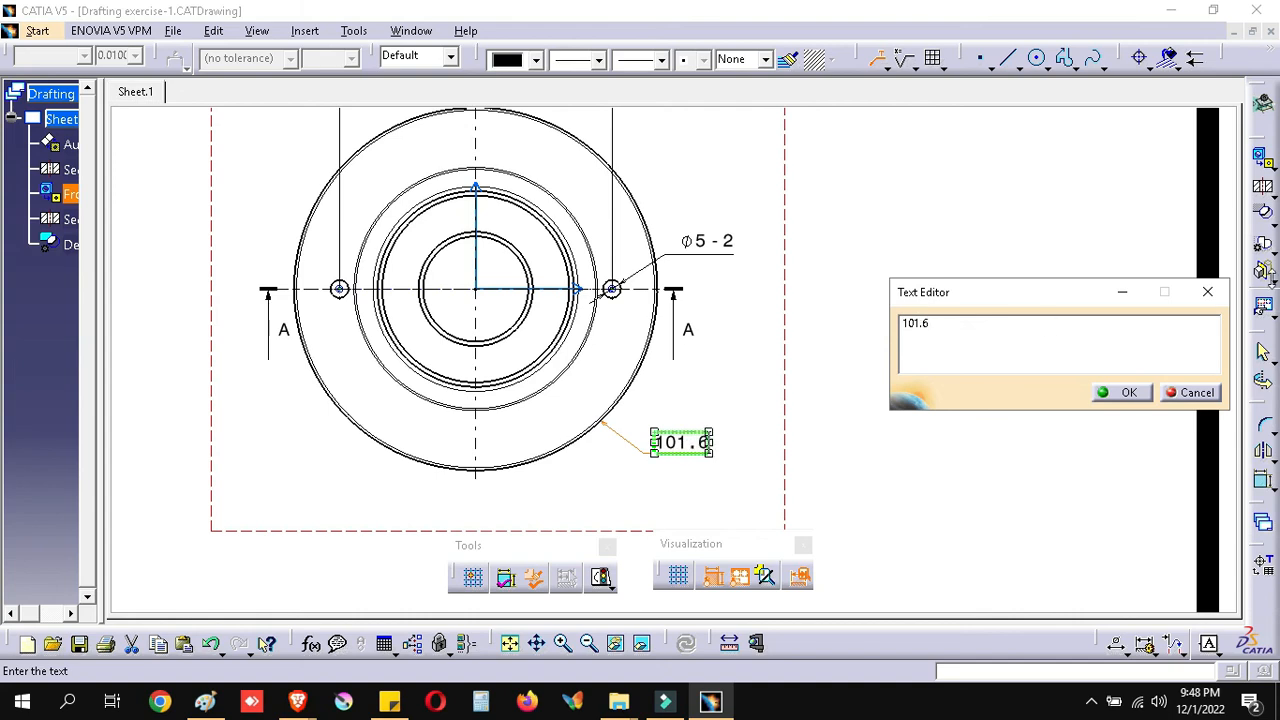
left_click(901, 323)
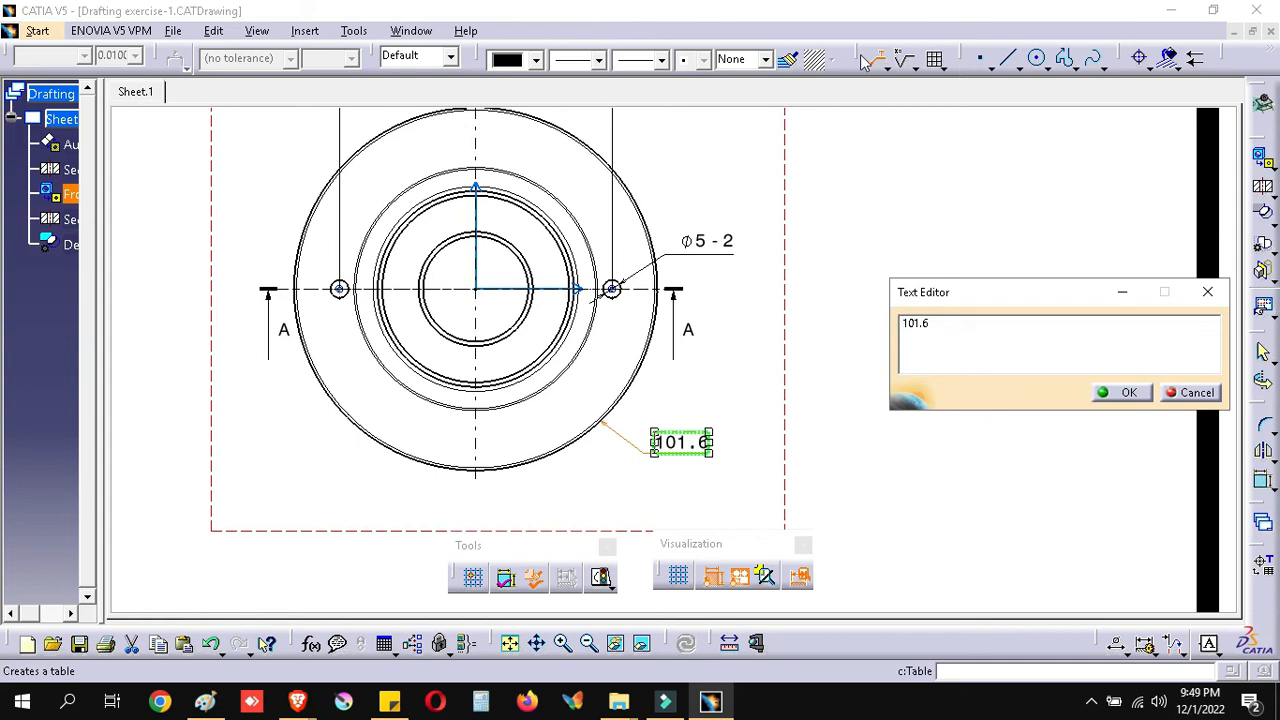
Step: Undock the Annotations, Dress-up, Text Properties, Numerical Properties and Geometry Creation toolbars so they float over the drawing area
left_click_drag(862, 58, 981, 65)
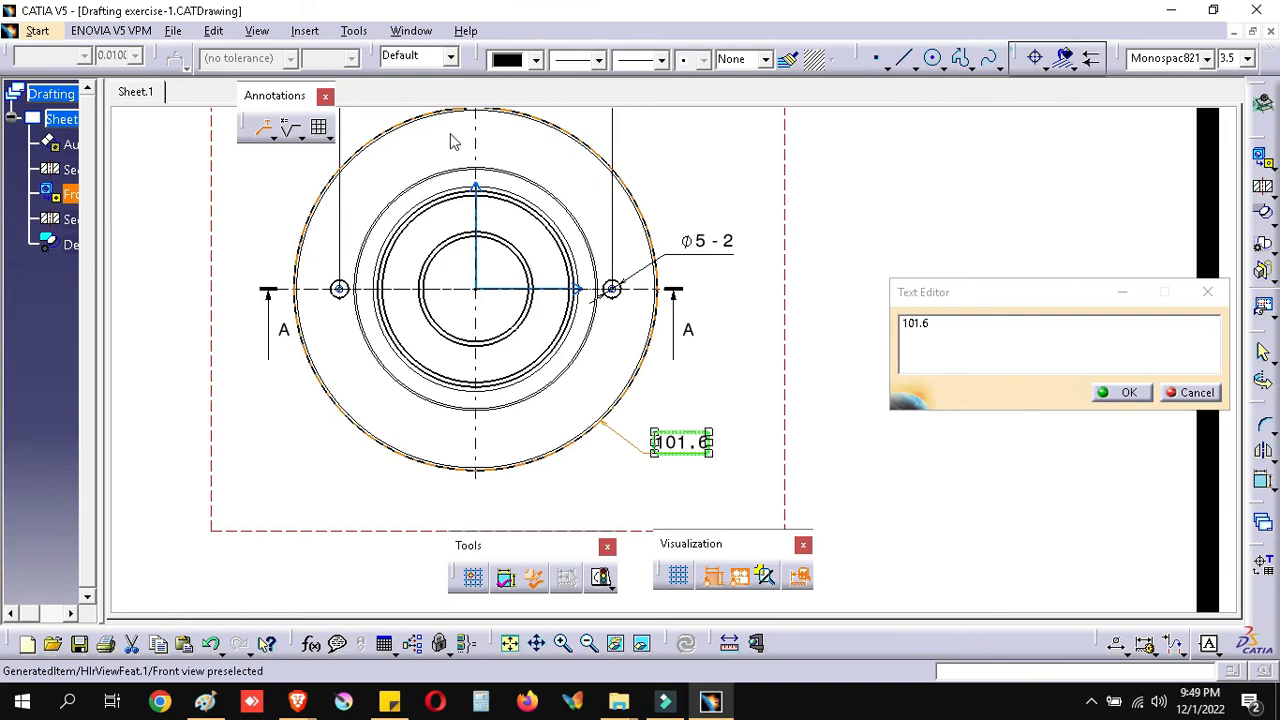
left_click_drag(1014, 57, 450, 142)
left_click_drag(1023, 55, 570, 125)
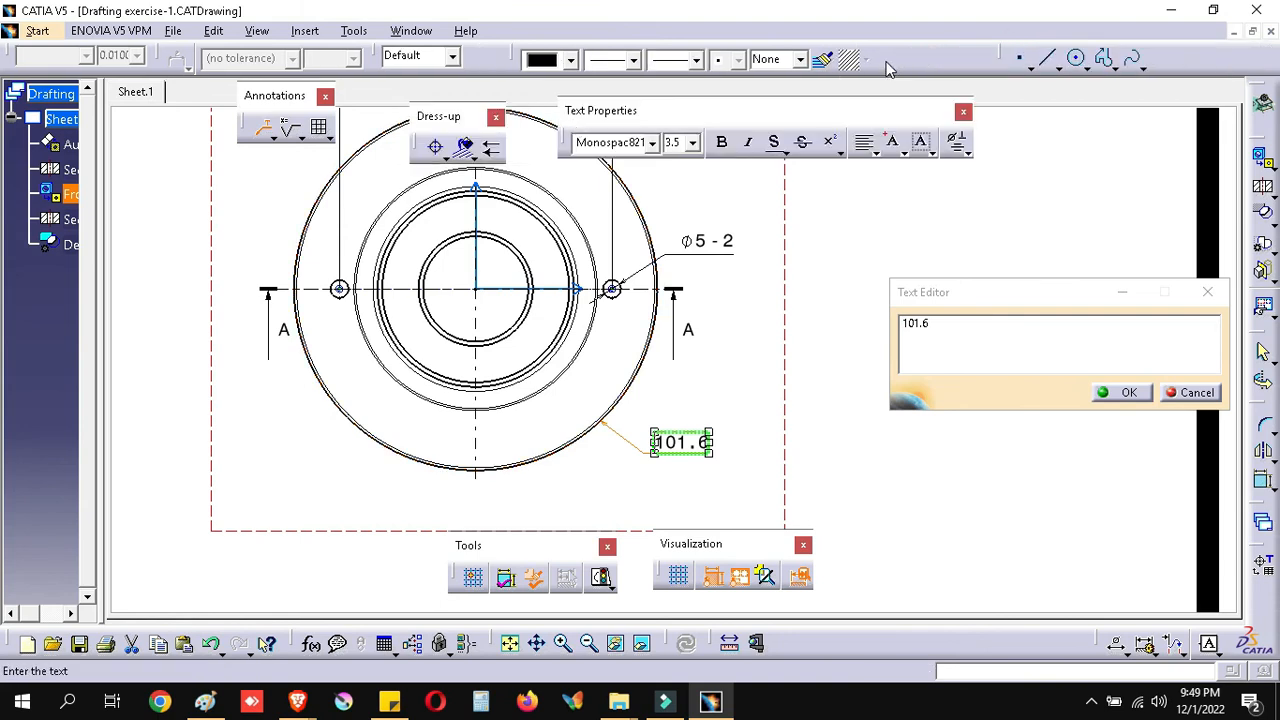
left_click_drag(8, 56, 116, 186)
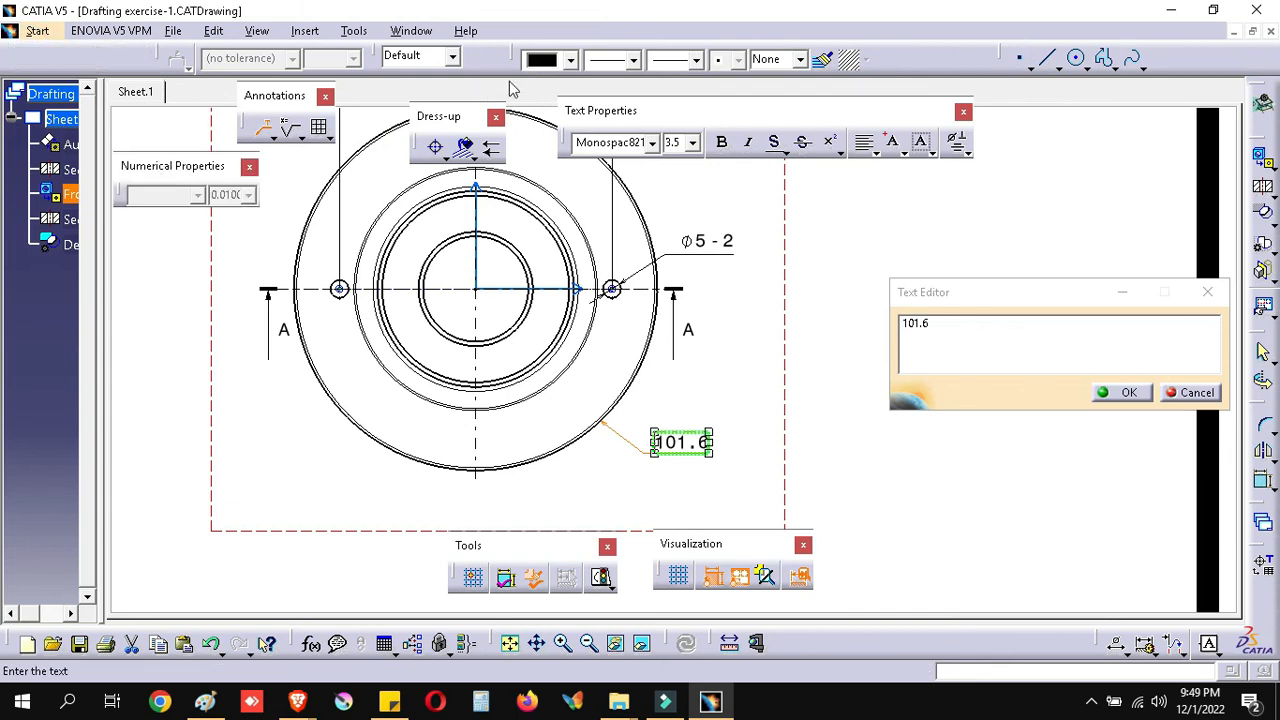
left_click_drag(1010, 62, 592, 206)
Step: Float the Dimensioning toolbar, toggle the Drawing toolbar's visibility, and rearrange the floating Dimensioning and Numerical Properties toolbars
left_click_drag(1262, 556, 1118, 470)
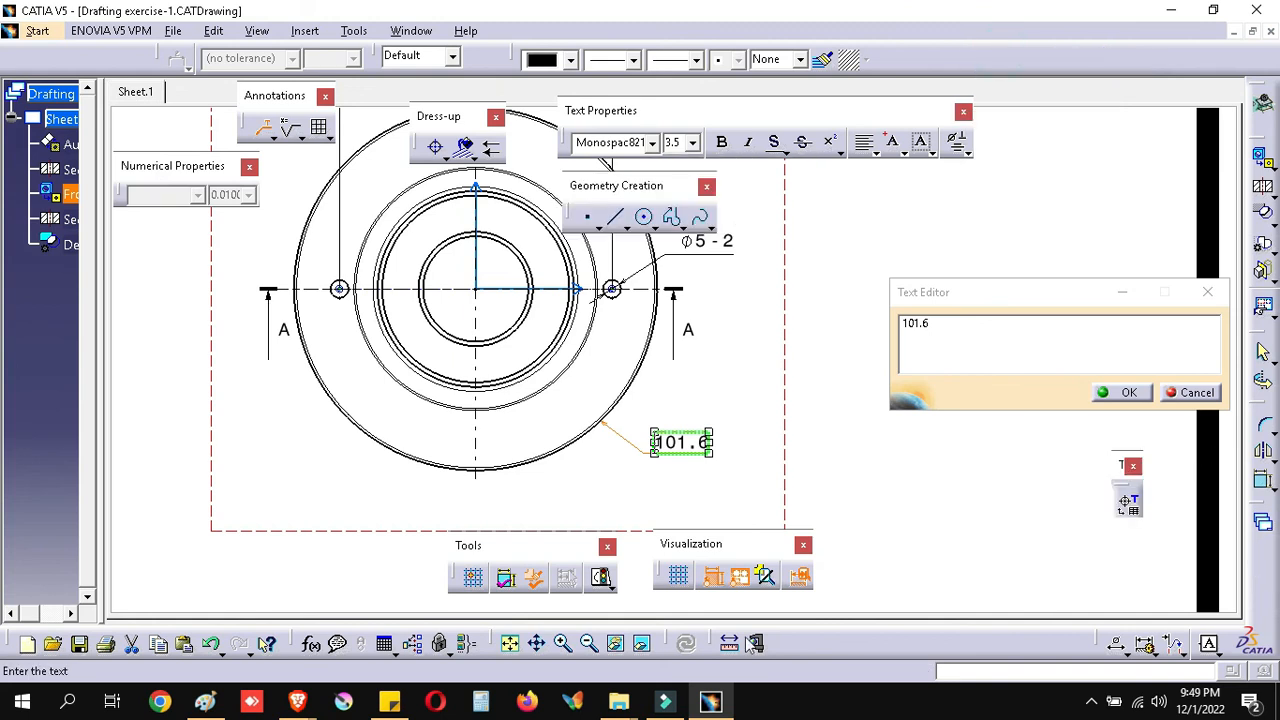
left_click_drag(951, 539, 948, 537)
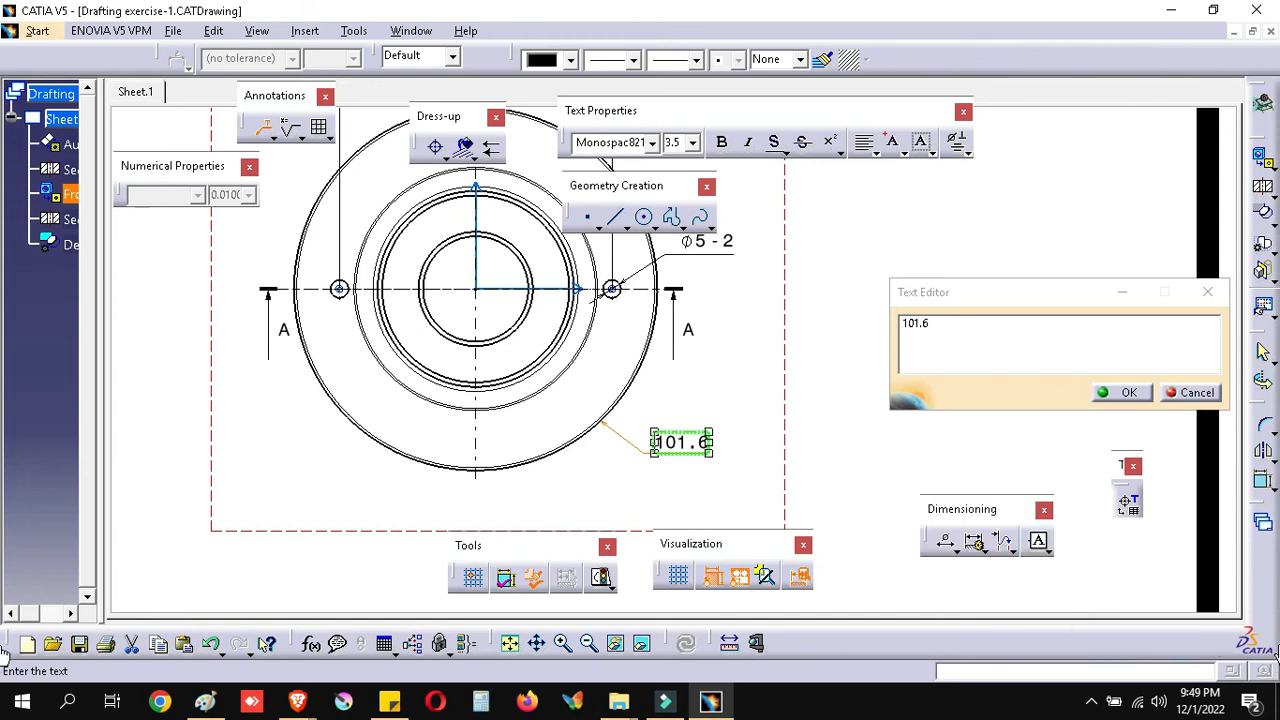
right_click(1268, 389)
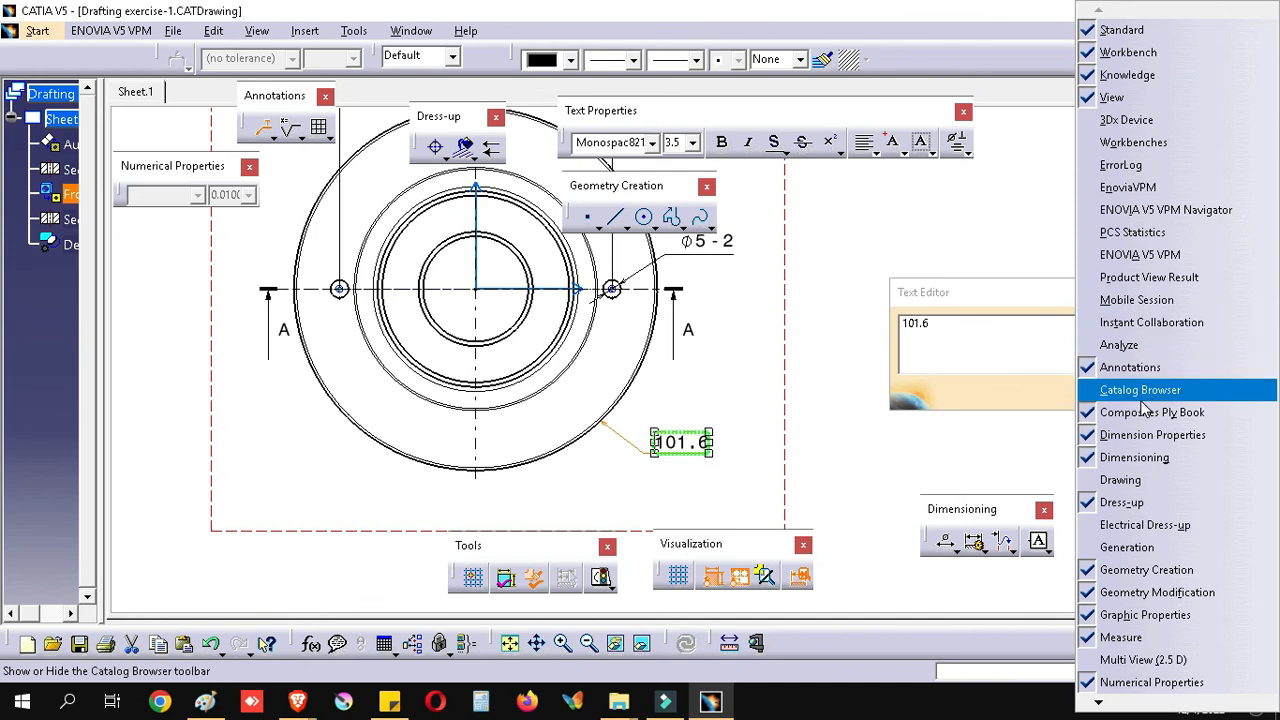
left_click(1110, 482)
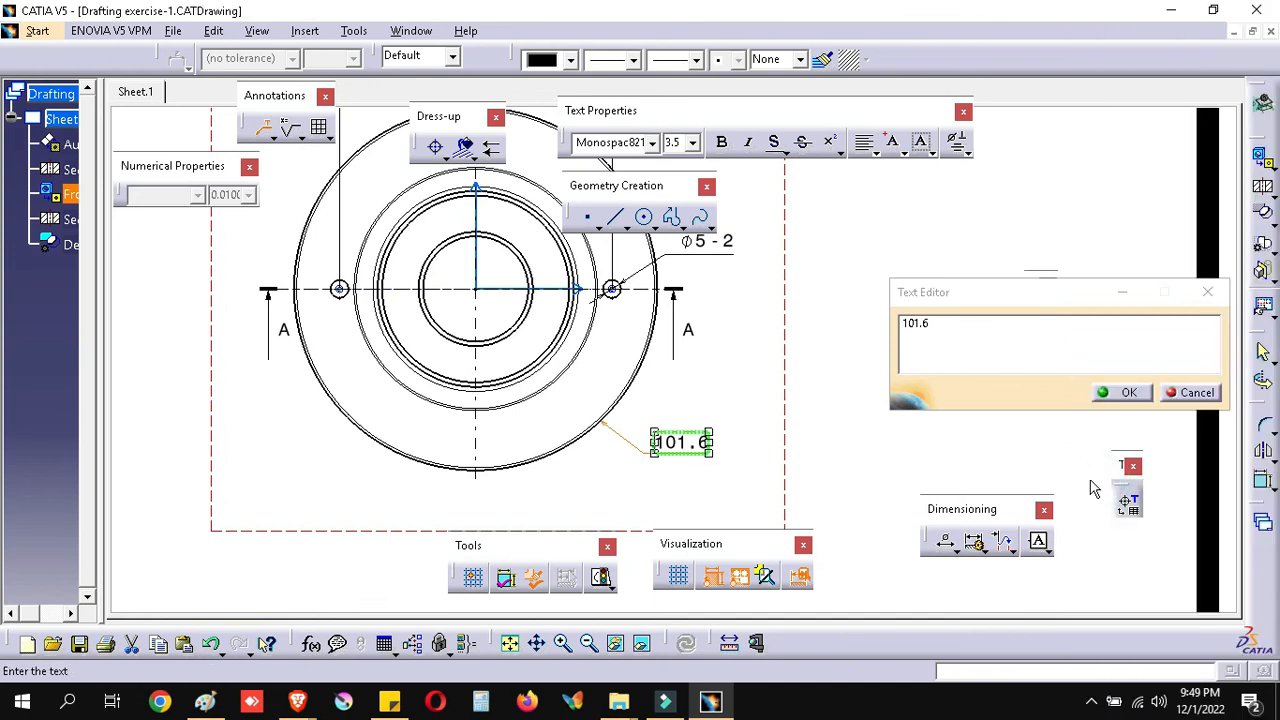
left_click_drag(968, 509, 907, 484)
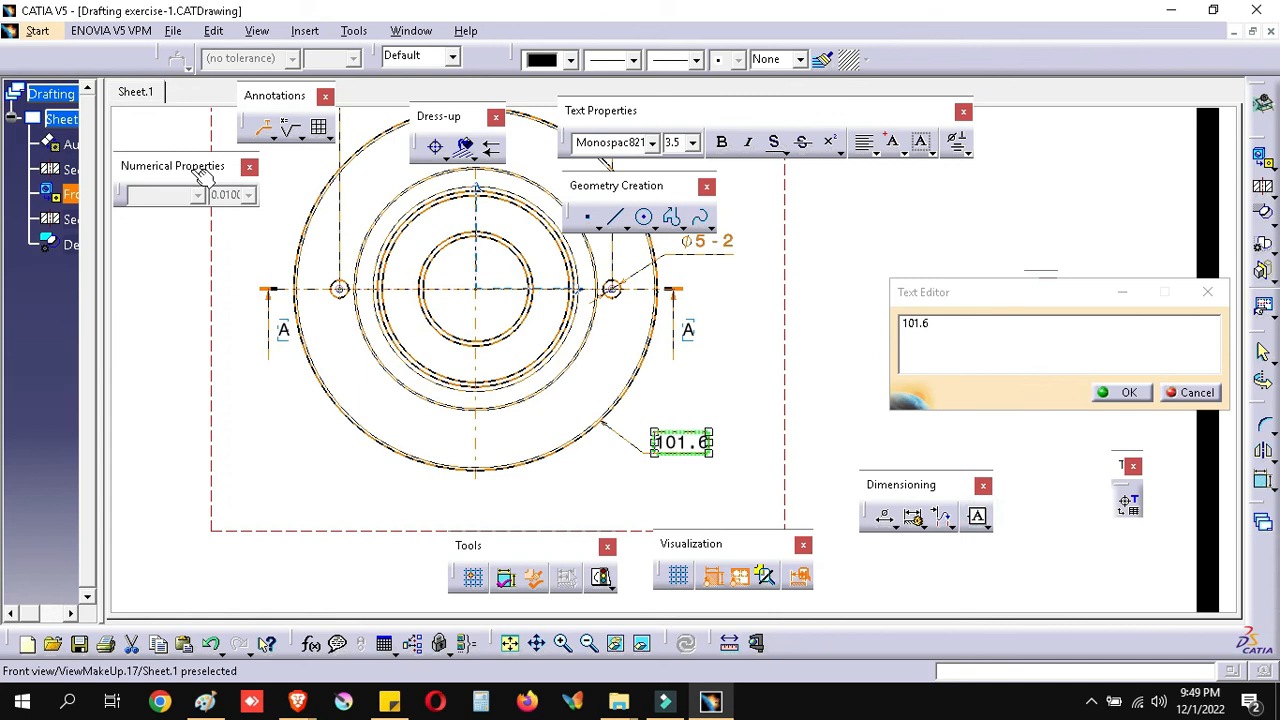
left_click_drag(197, 168, 232, 198)
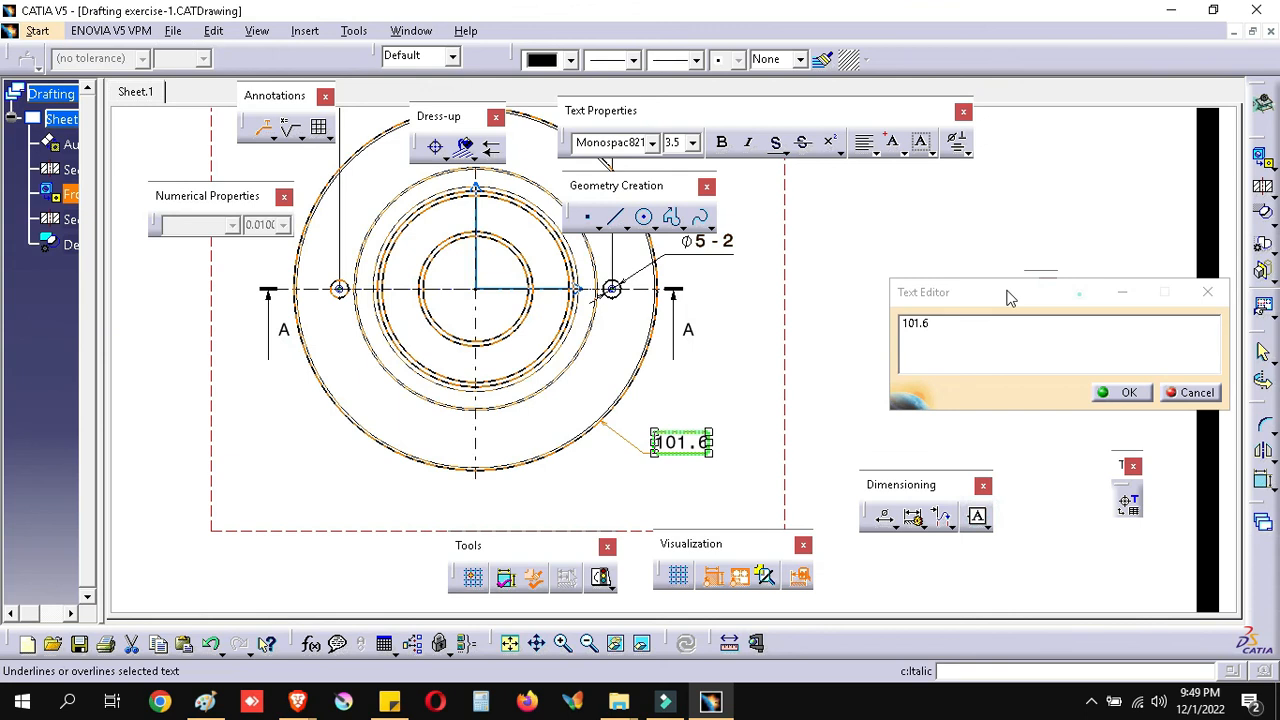
Step: Insert a diameter symbol in front of 101.6 in the leader text
left_click_drag(1010, 297, 937, 292)
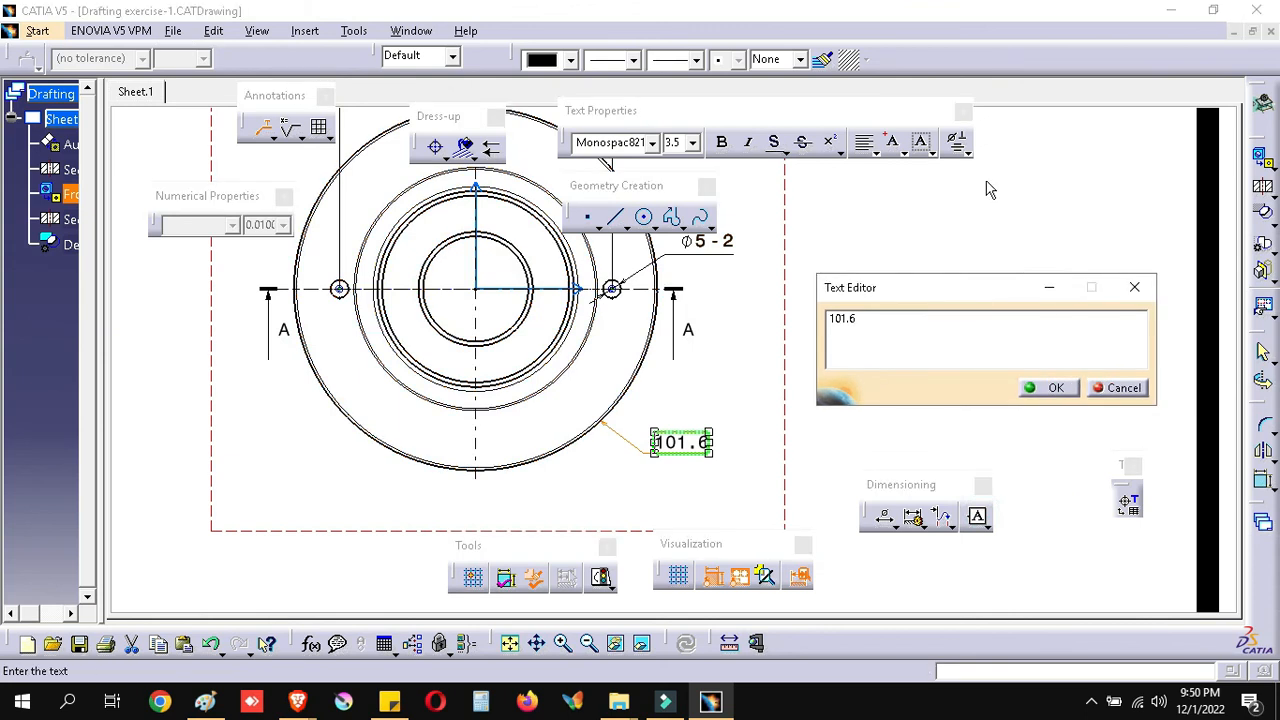
left_click(956, 143)
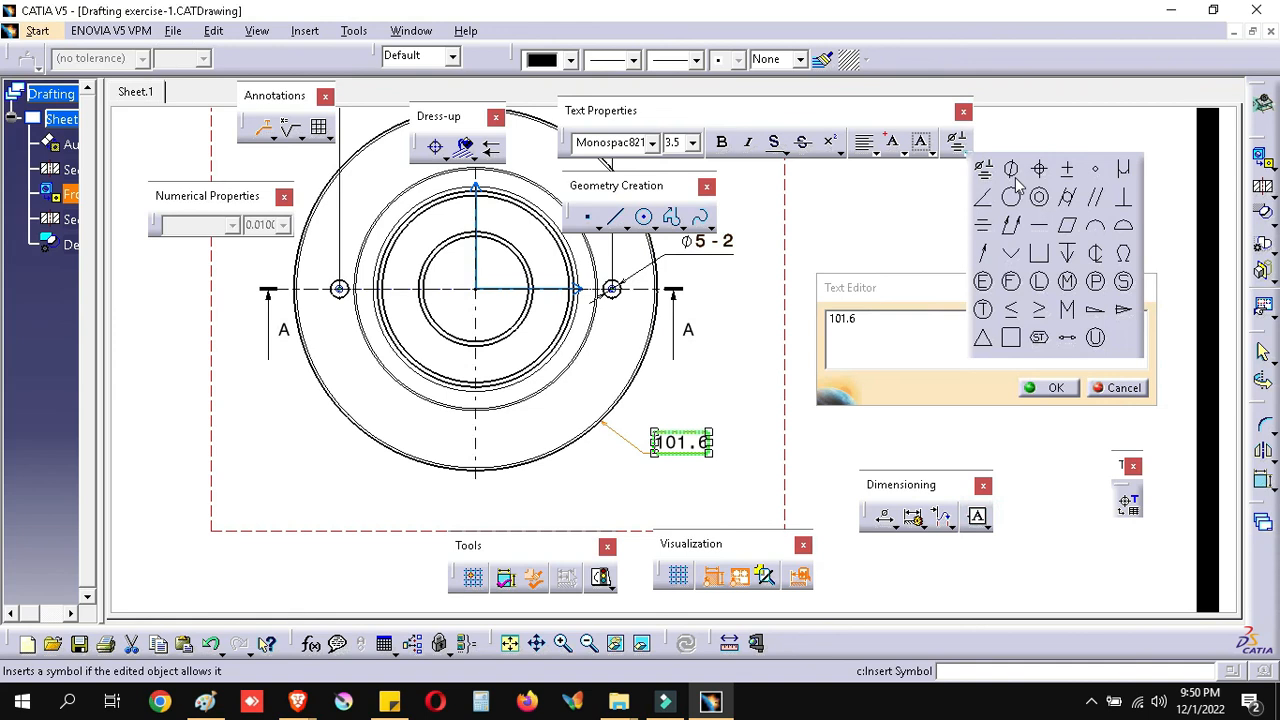
left_click(1012, 171)
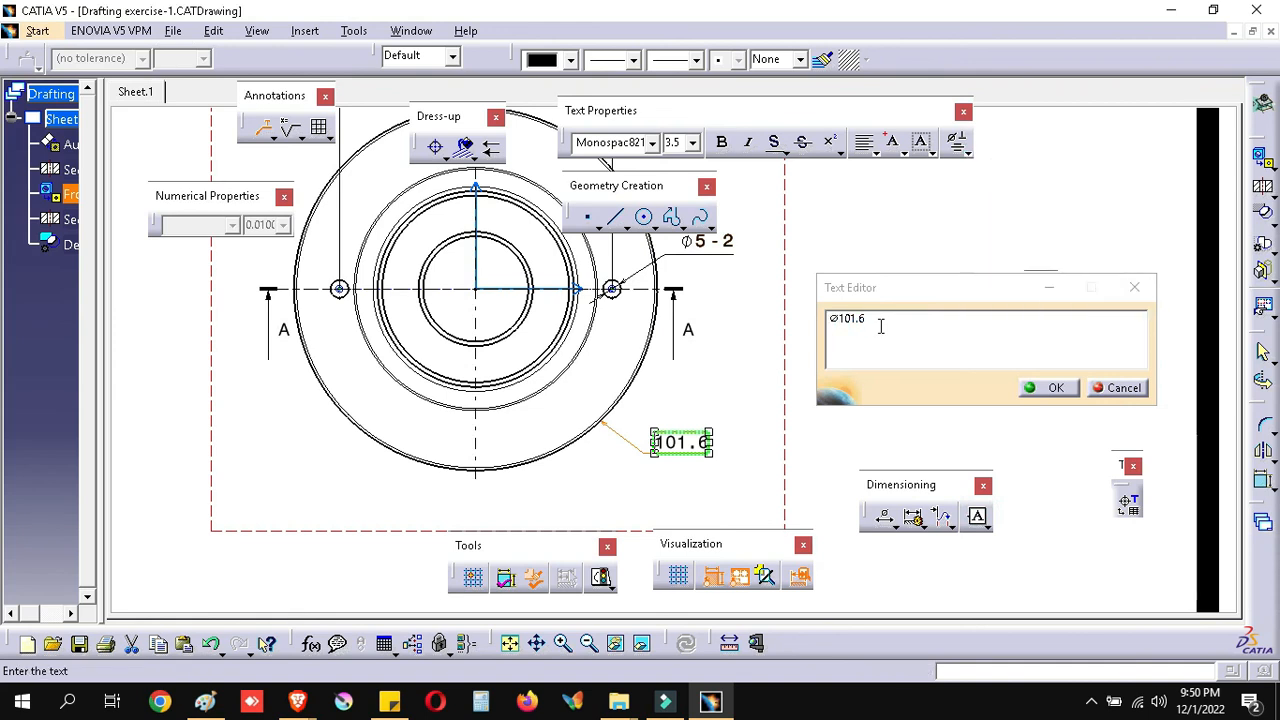
Step: Append the tolerance "±1.25" after 101.6 in the leader text, following the reference drawing's outer diameter callout
left_click(203, 703)
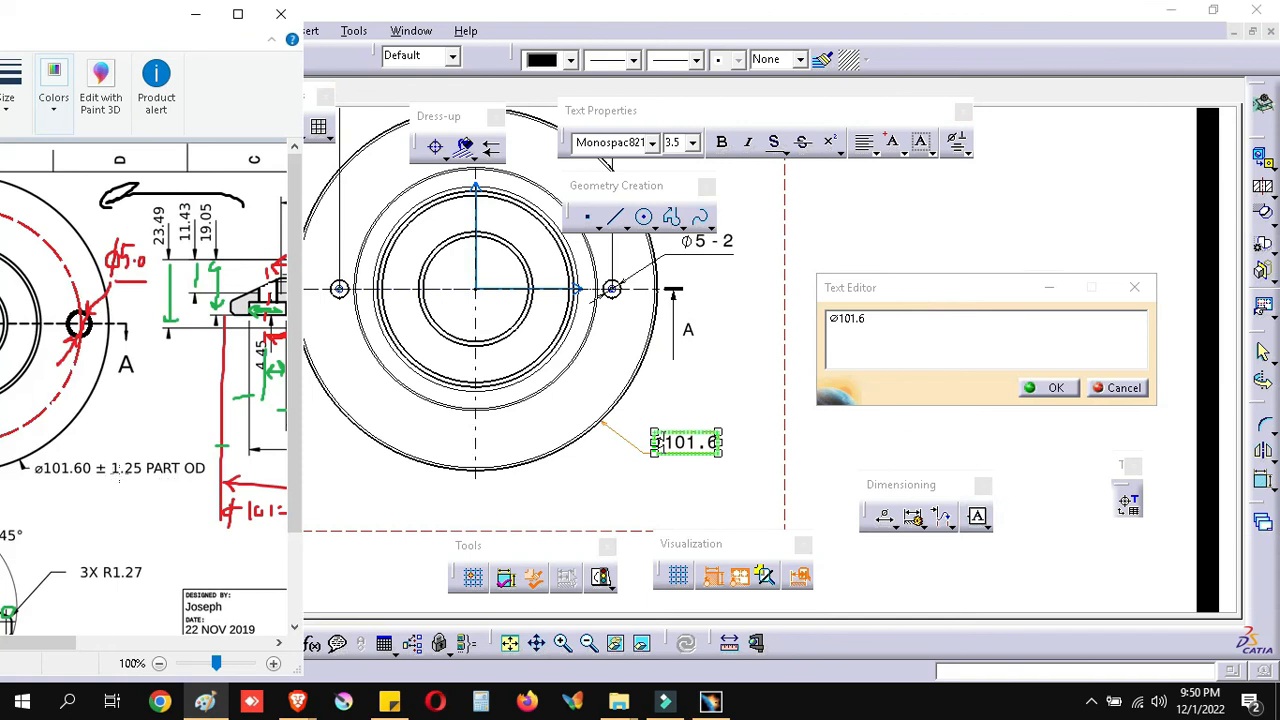
left_click(887, 322)
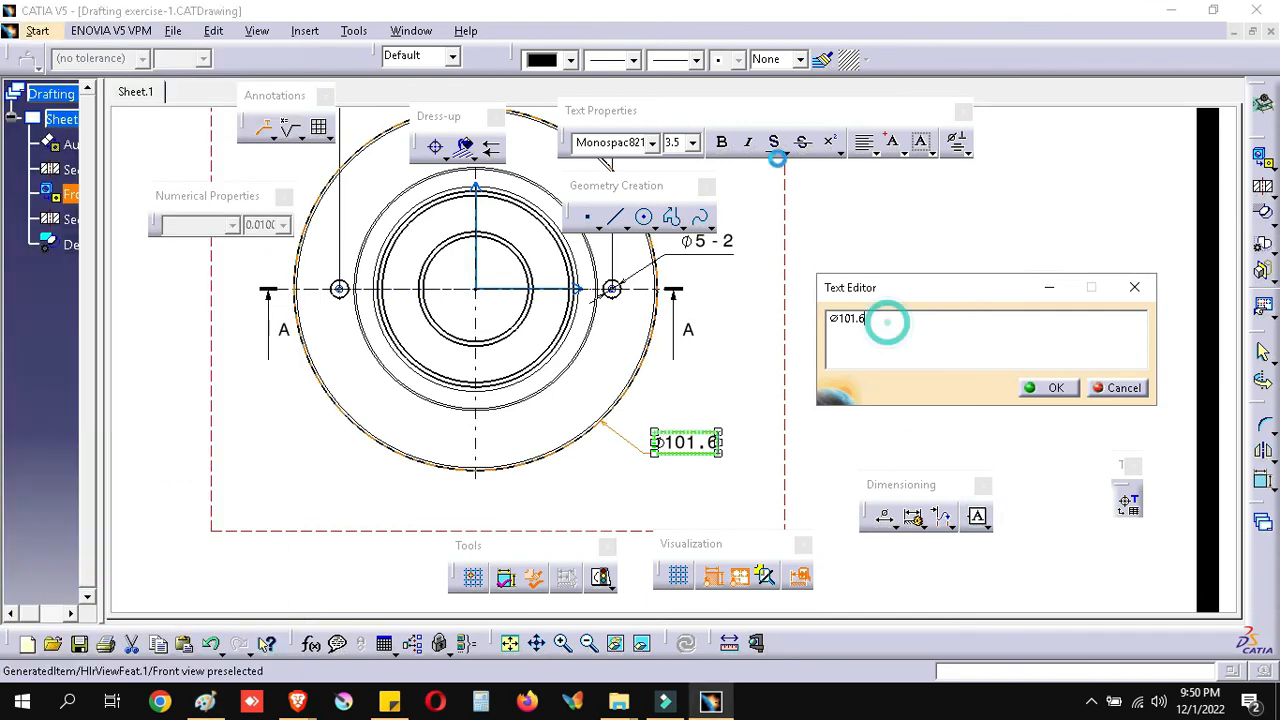
left_click(957, 145)
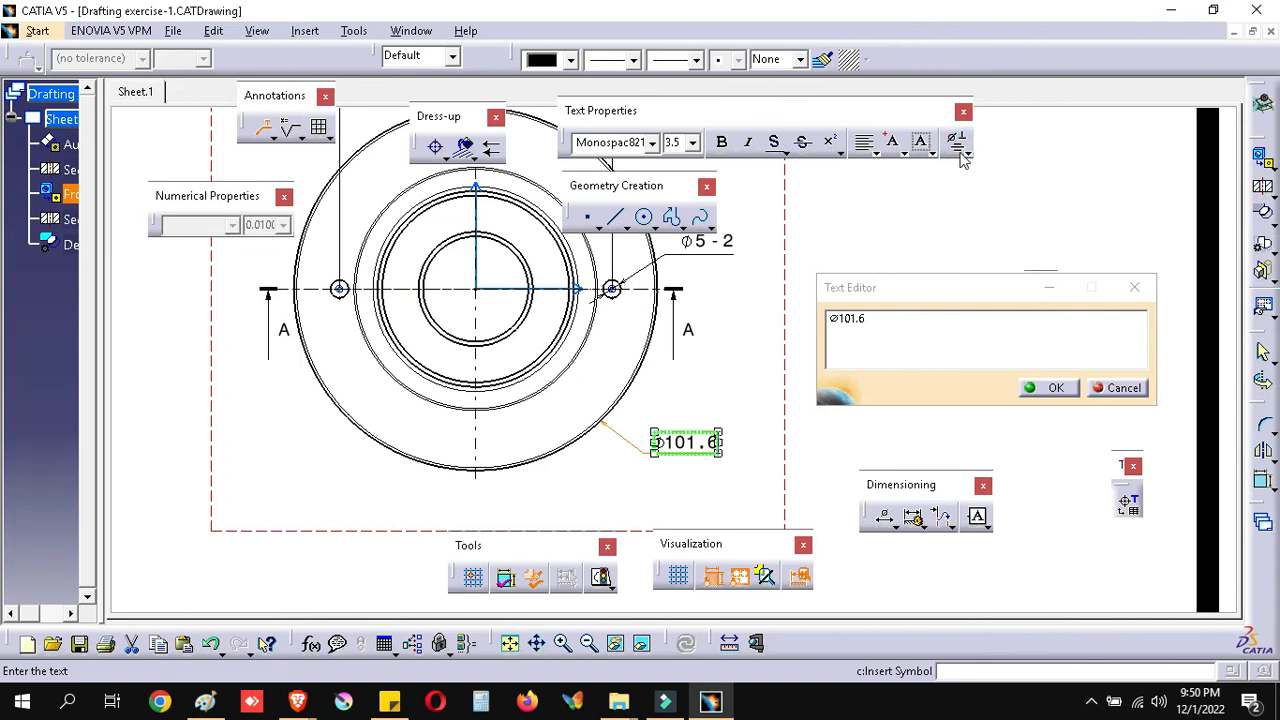
left_click(966, 152)
left_click(1062, 168)
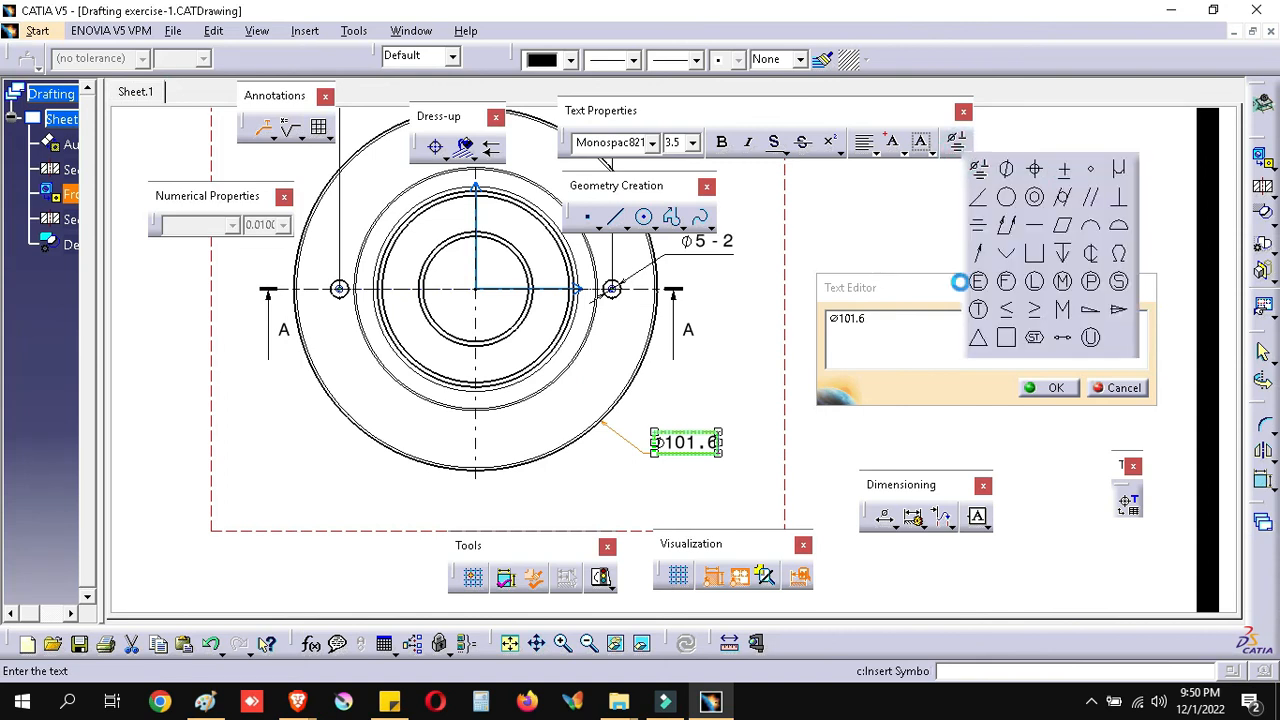
left_click(902, 320)
type("1.")
type("25")
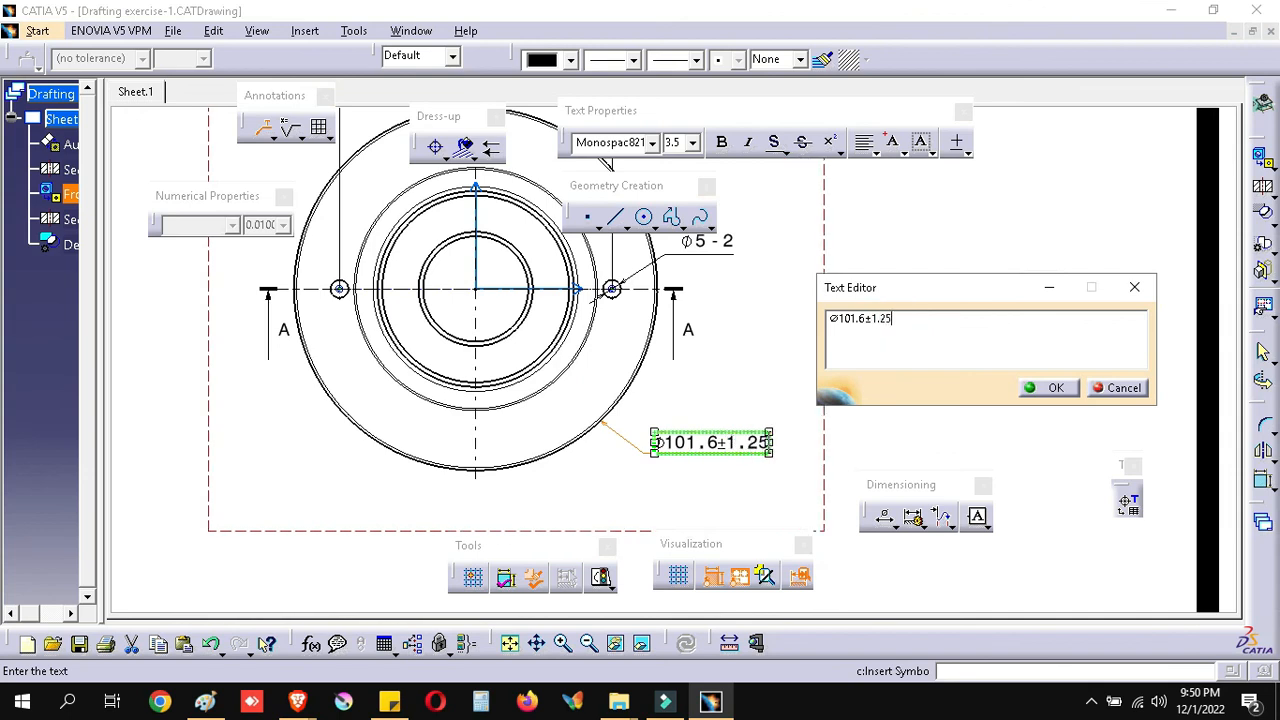
type(" pART ")
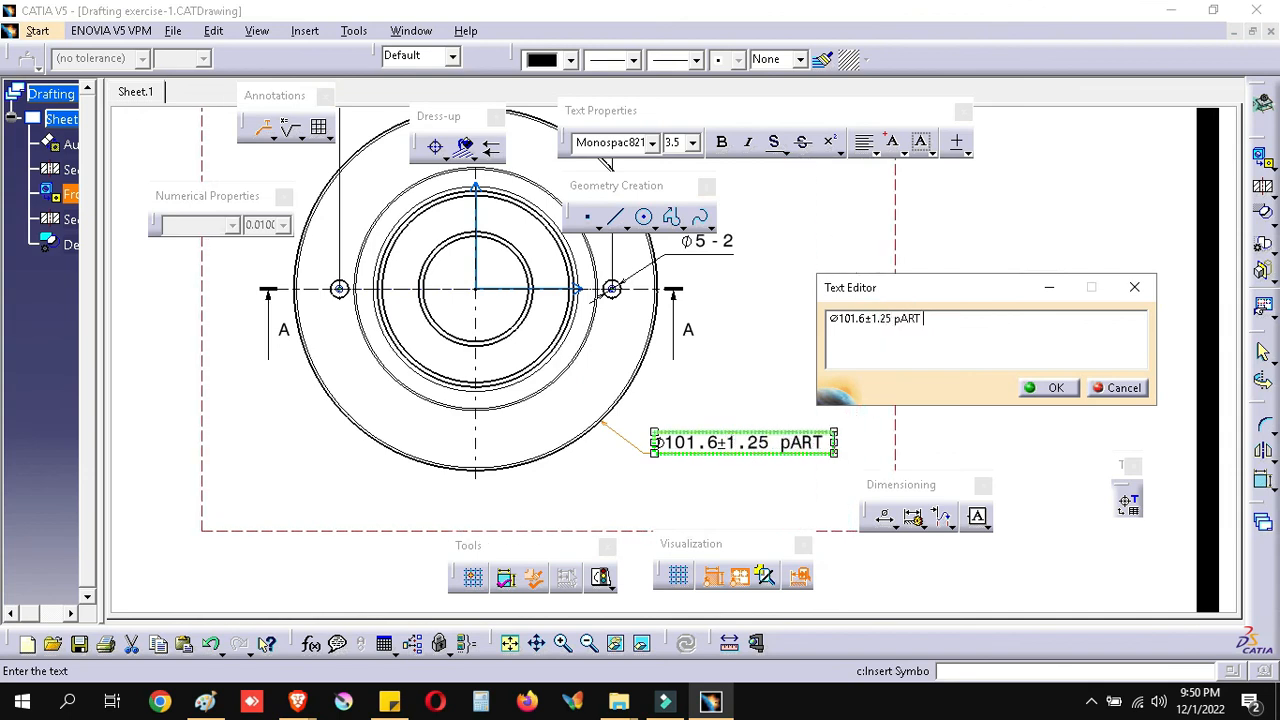
type("od.")
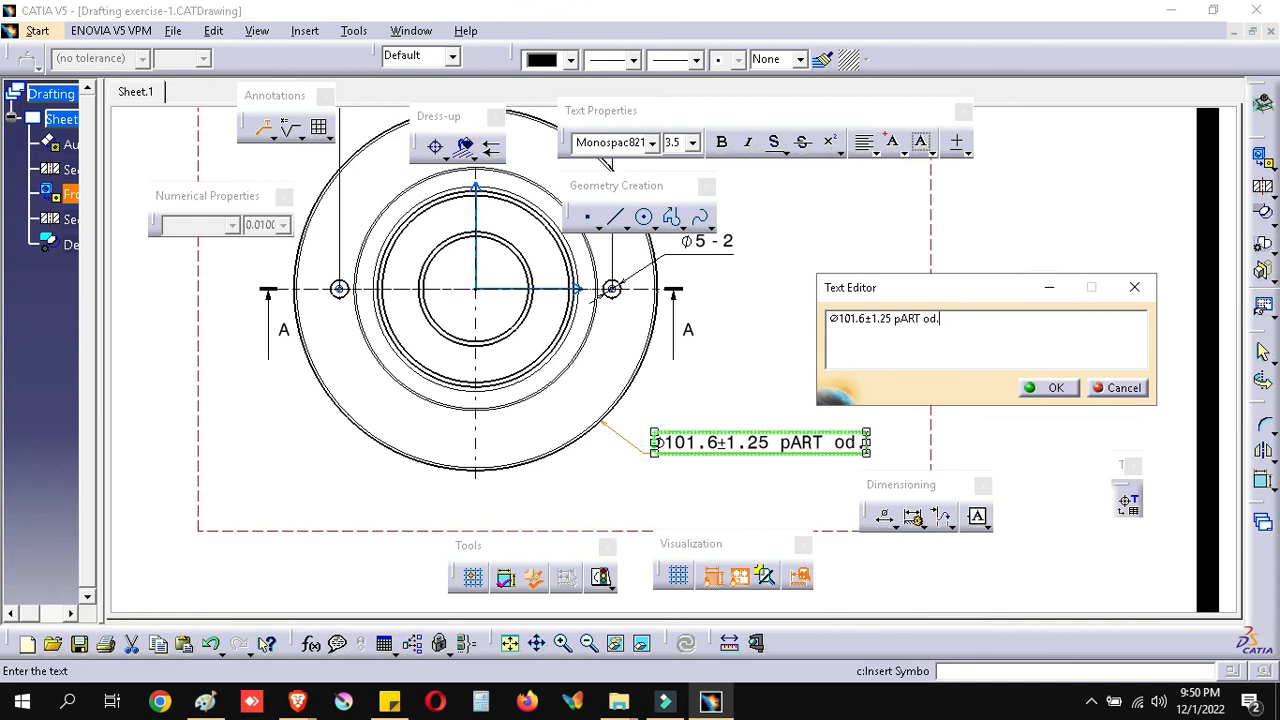
key("BackSpace")
key("BackSpace")
key("BackSpace")
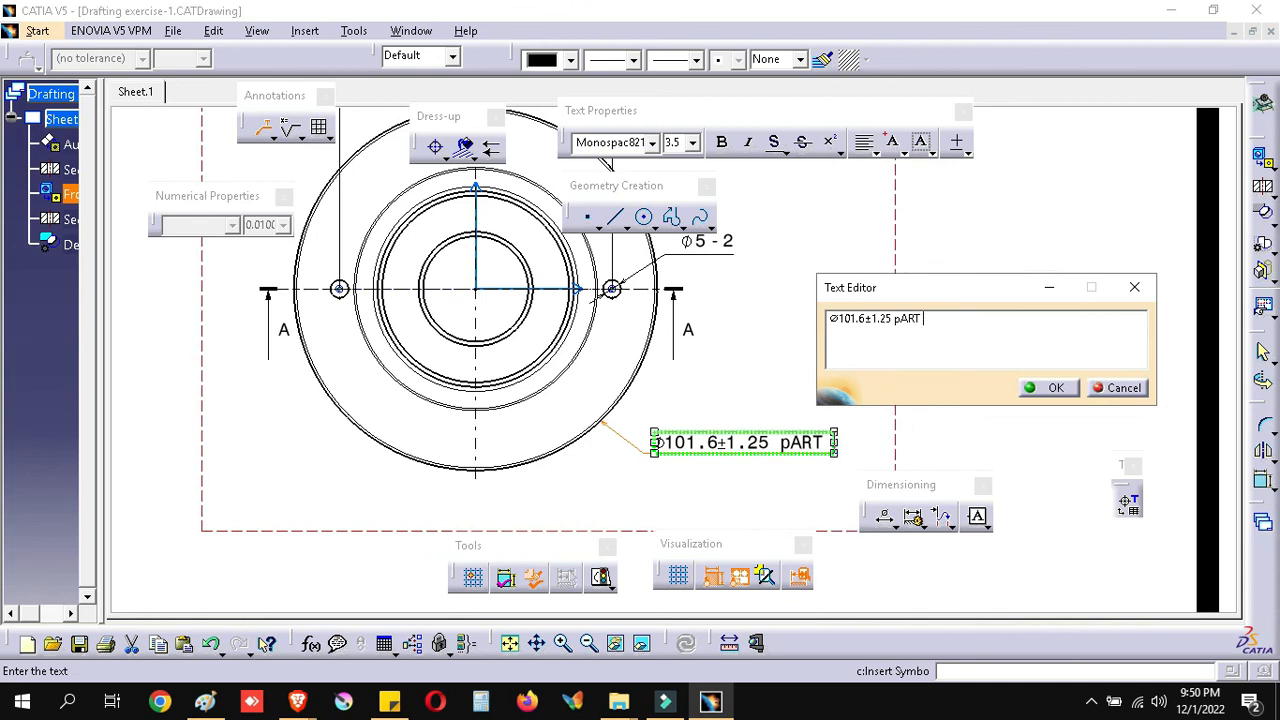
key("Caps_Lock")
key("BackSpace")
key("BackSpace")
key("BackSpace")
key("BackSpace")
key("BackSpace")
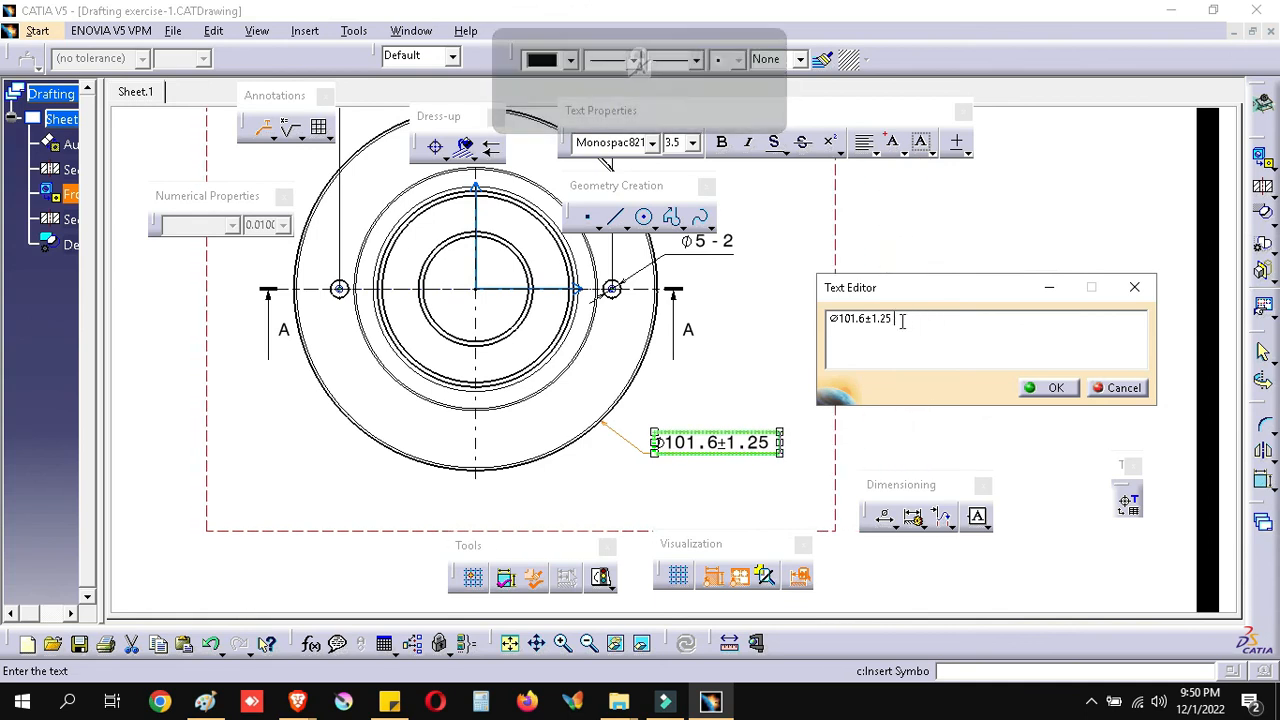
type("part o")
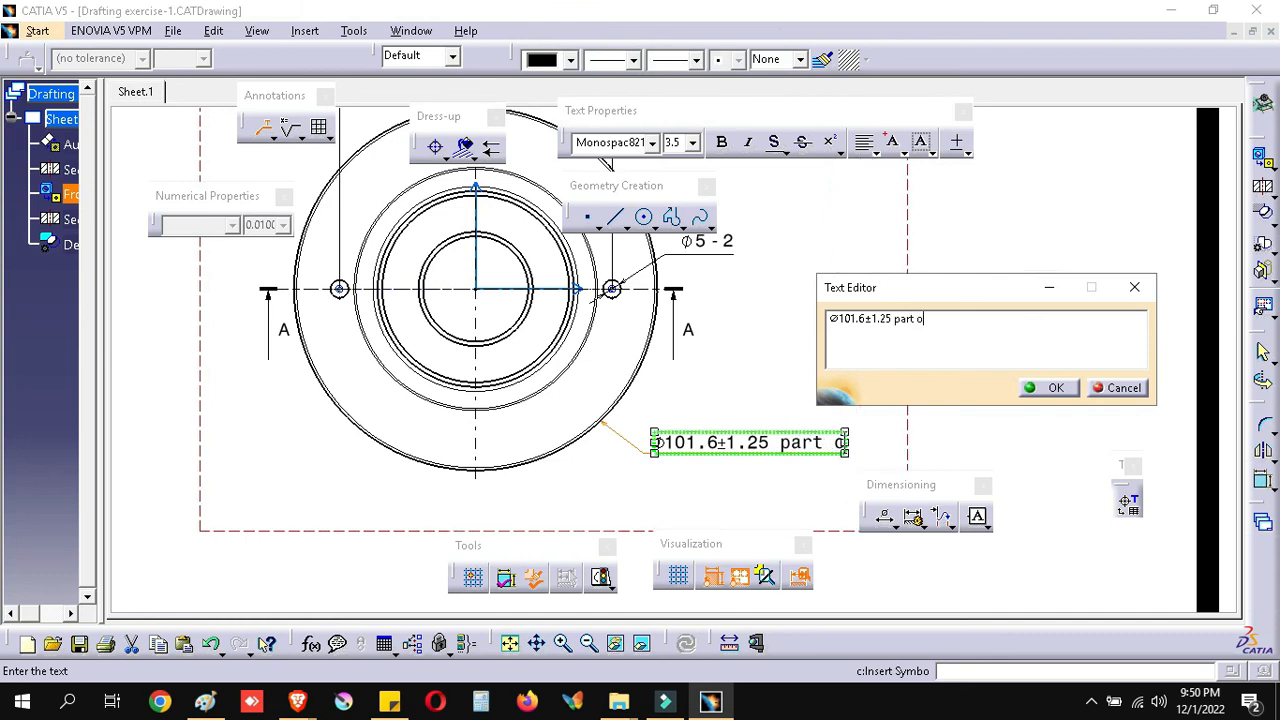
type(".d.")
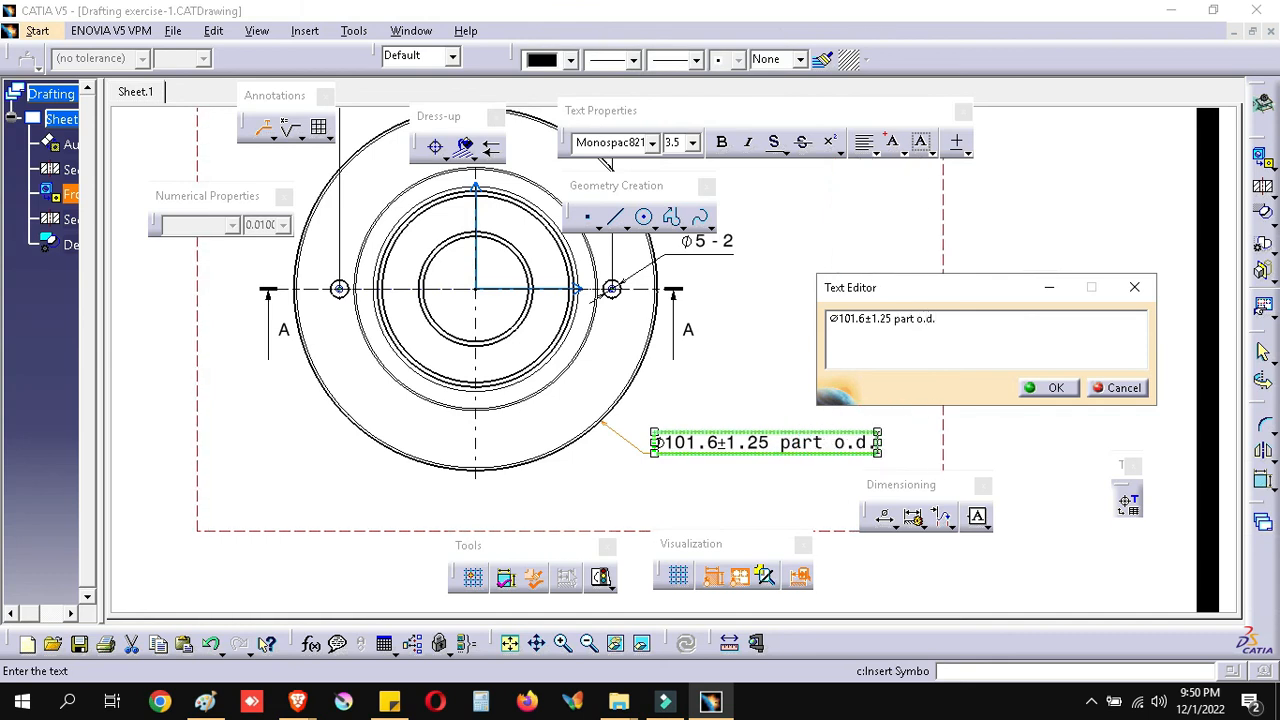
key("BackSpace")
key("BackSpace")
key("BackSpace")
key("BackSpace")
key("BackSpace")
key("BackSpace")
key("BackSpace")
key("BackSpace")
key("BackSpace")
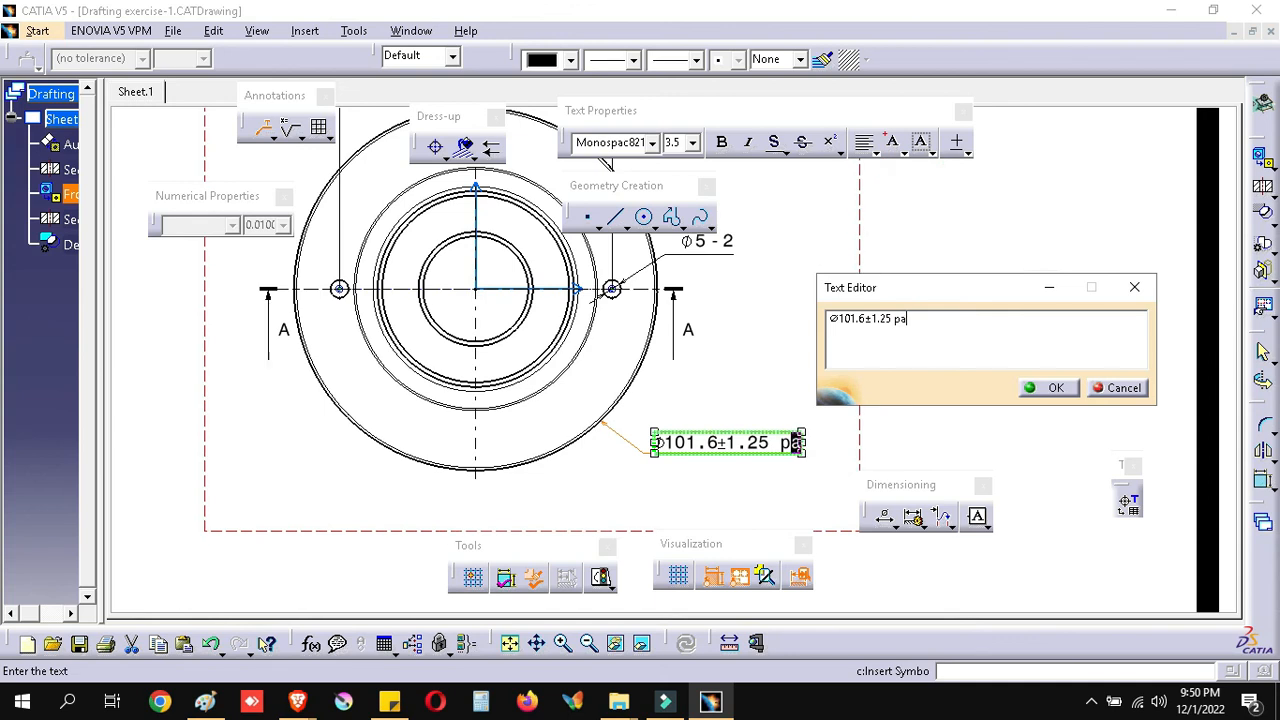
key("BackSpace")
Step: Append "PART O.D." in capitals to the outer diameter leader text and finish editing it
key("Caps_Lock")
type("PAR")
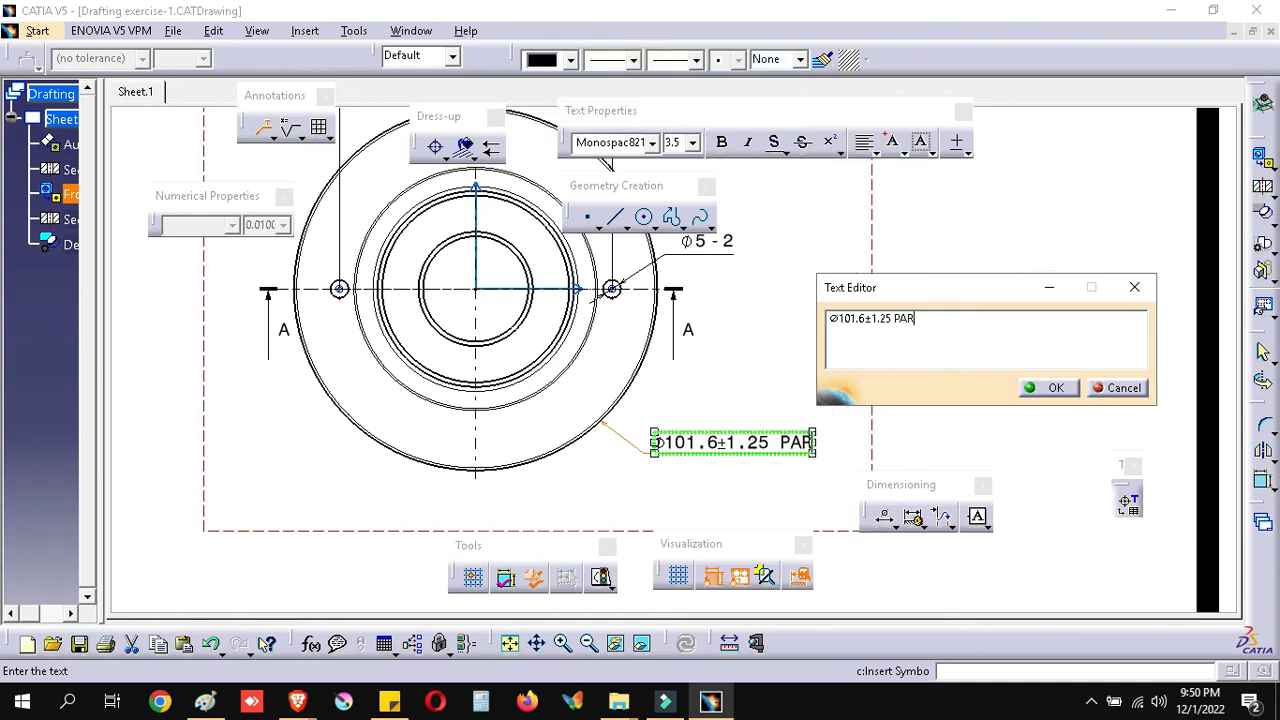
type("T O.D.")
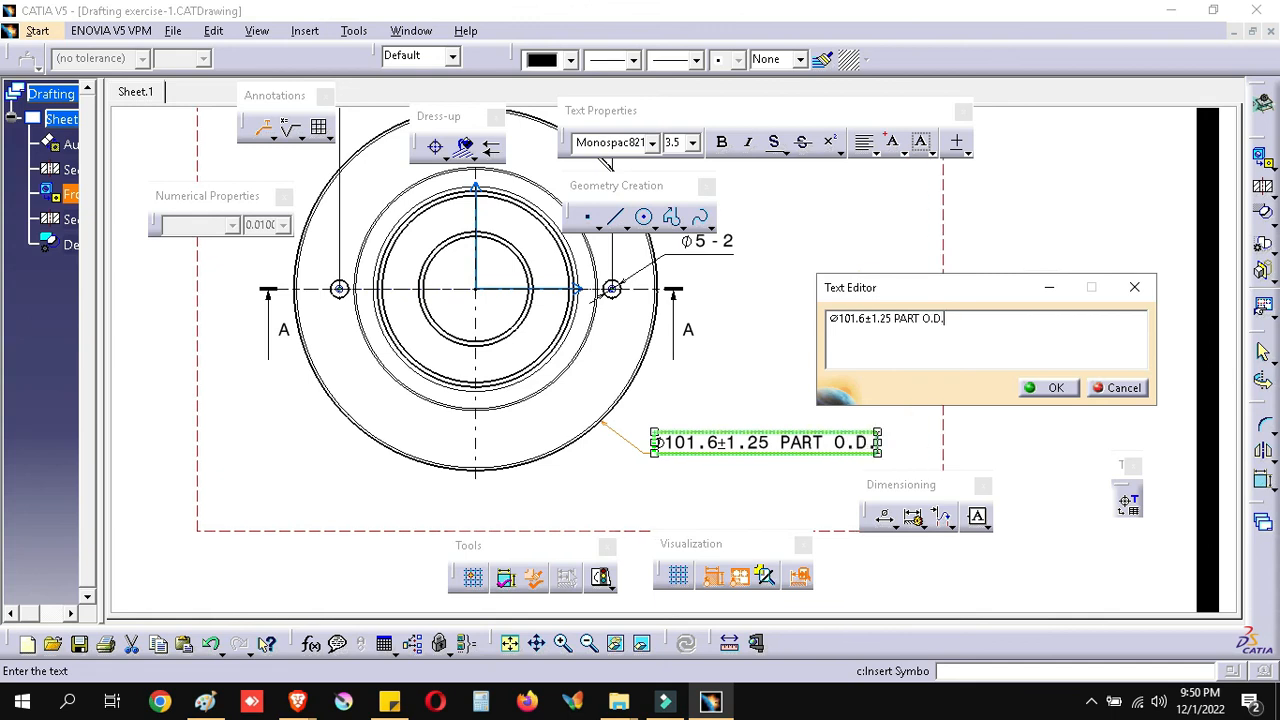
left_click(1052, 388)
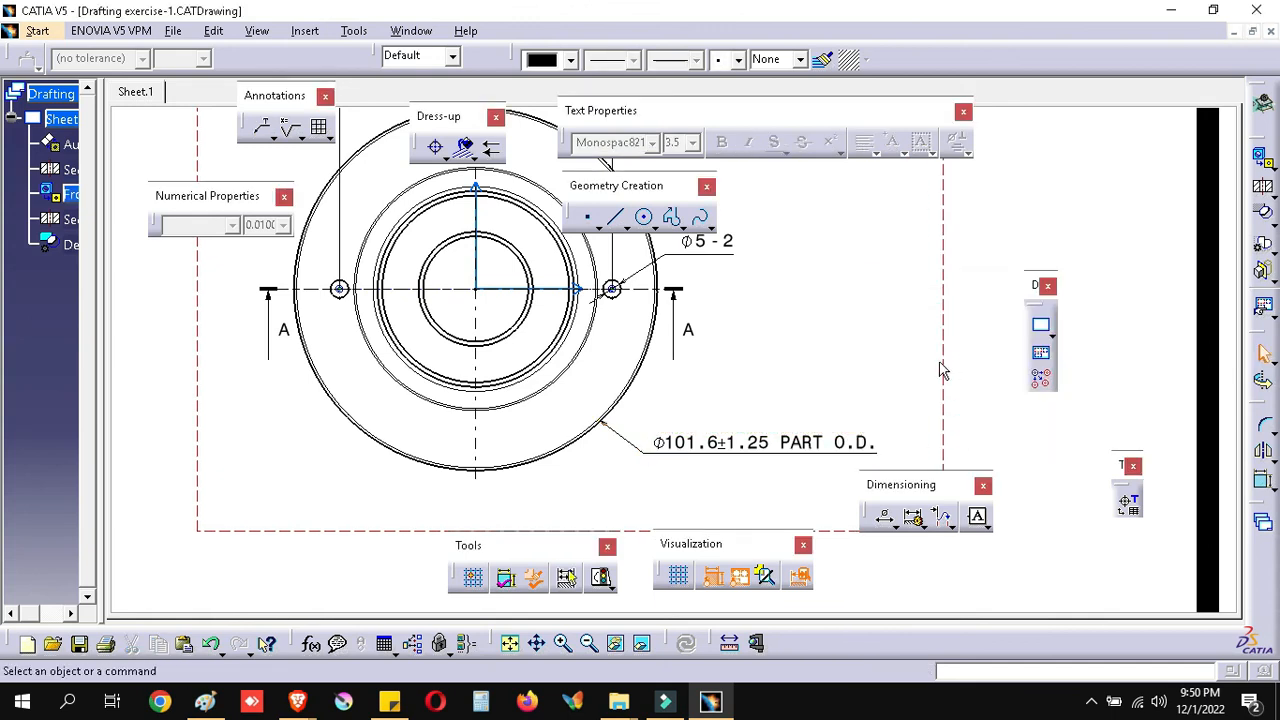
Step: Switch to the Ring reference drawing in Paint and examine its isometric picture and Detail 1
double_click(953, 11)
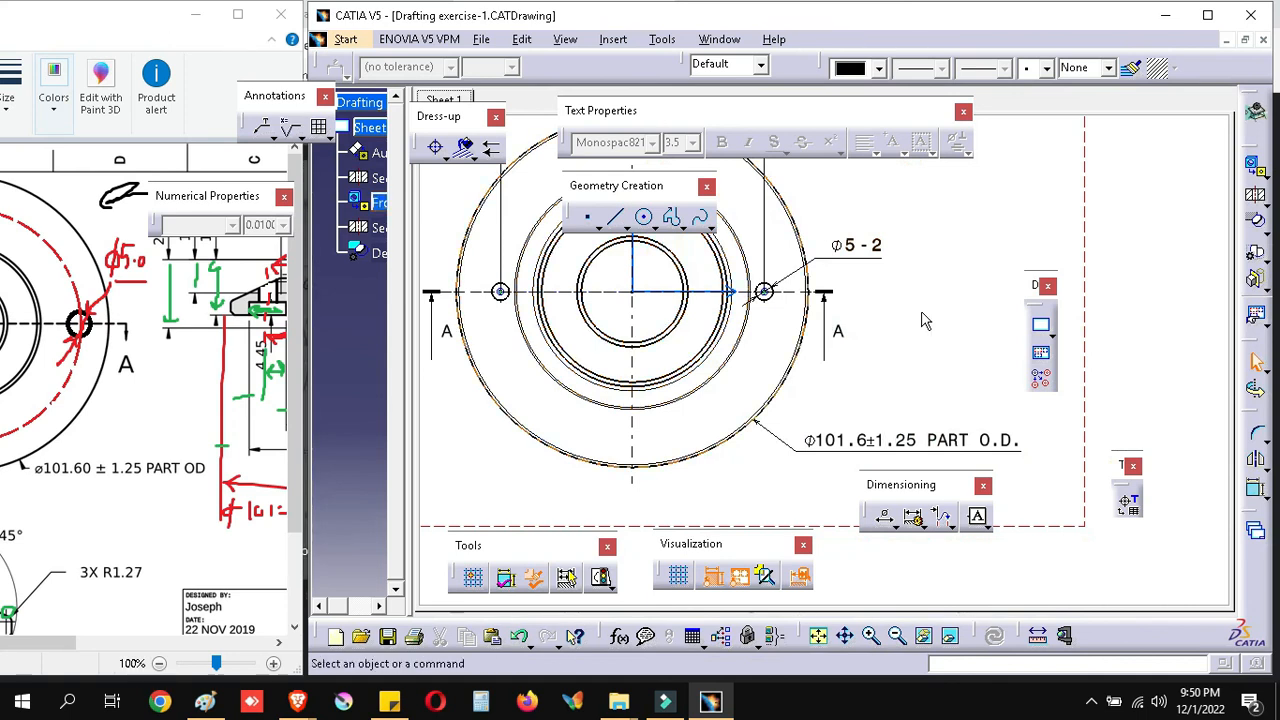
mouse_move(925, 320)
middle_mouse_down("ctrl")
mouse_move(1048, 188)
mouse_move(1089, 65)
middle_mouse_up("ctrl")
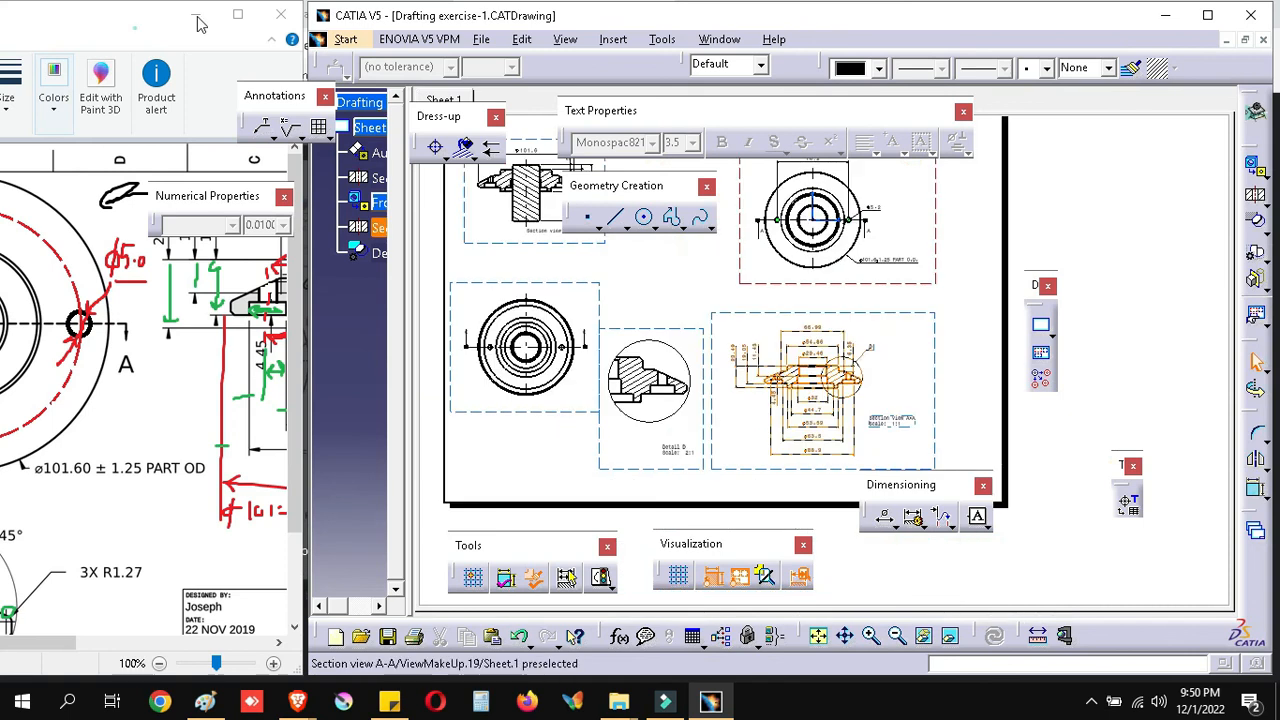
left_click_drag(136, 20, 601, 30)
double_click(555, 28)
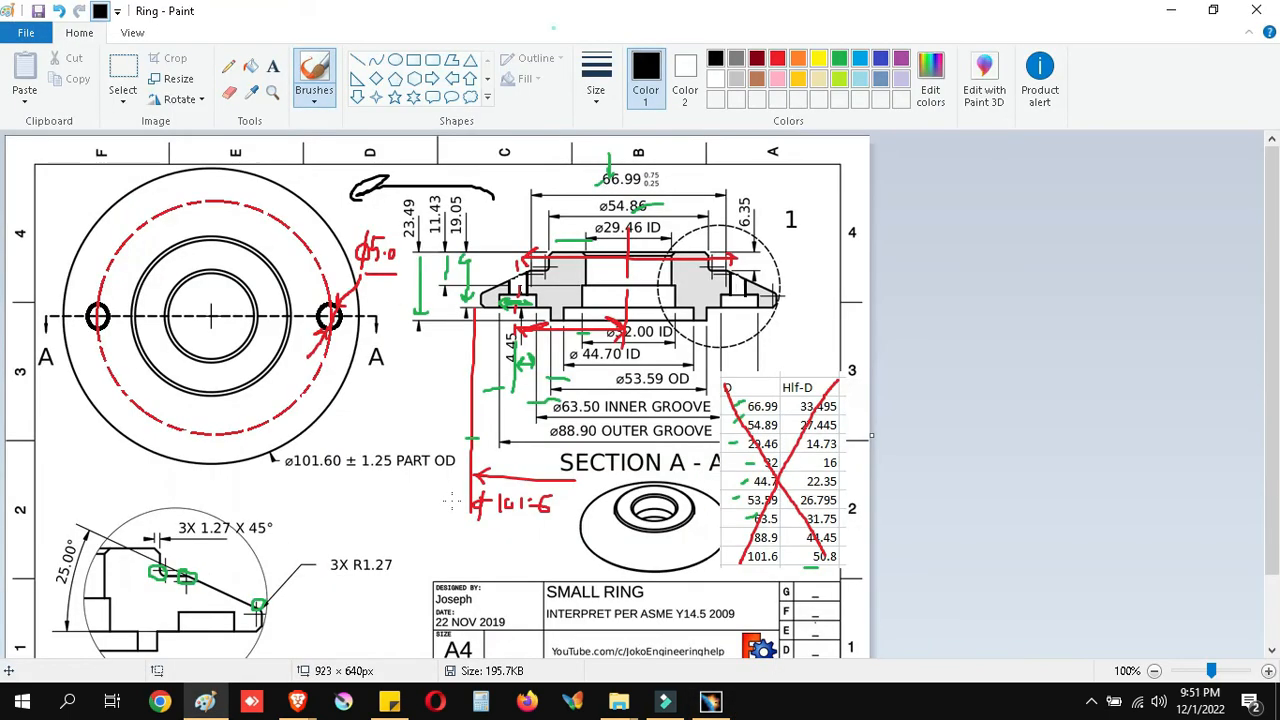
scroll(450, 503, "down", 2)
left_click_drag(226, 484, 282, 479)
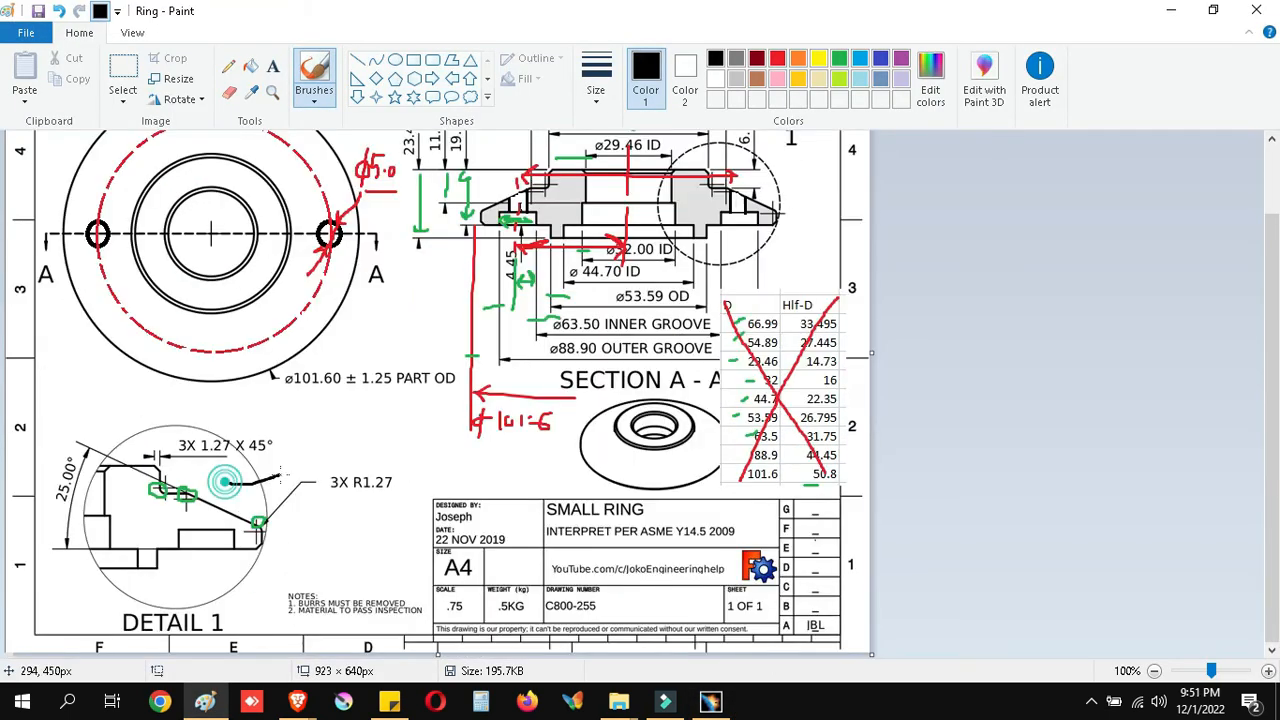
scroll(692, 441, "up", 2)
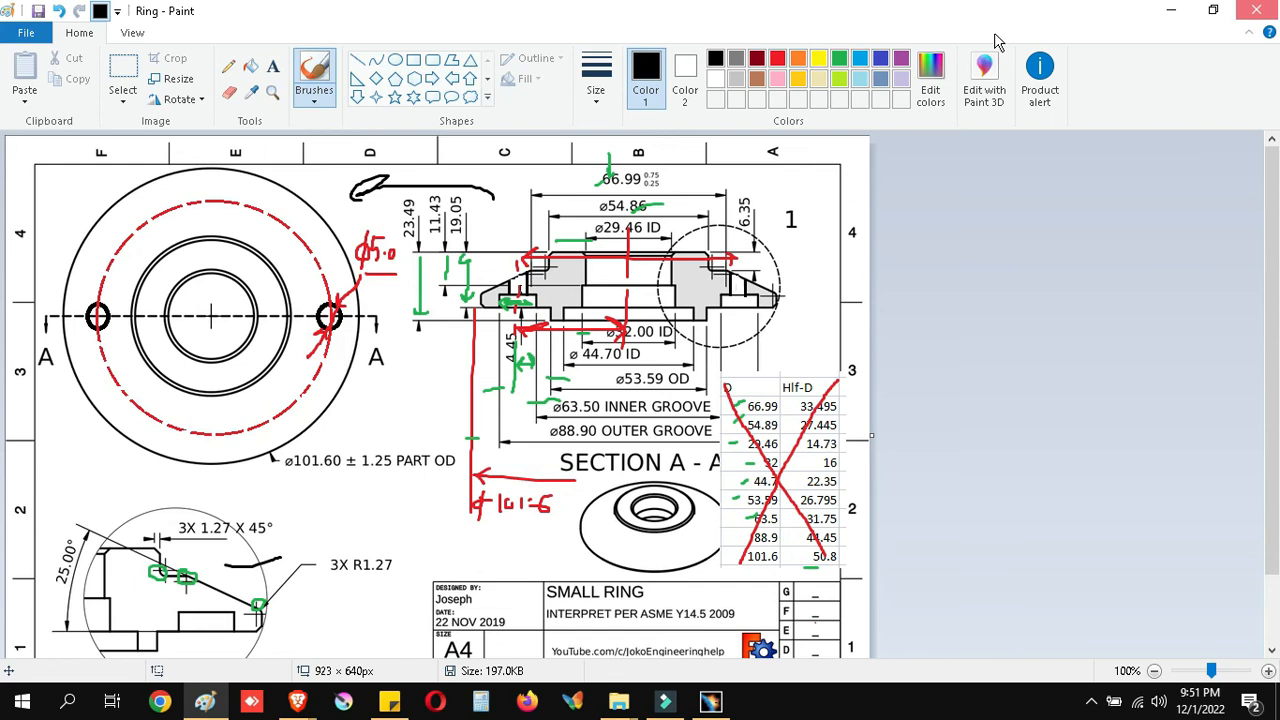
Step: Return to the CATIA drawing, redock the Text Properties, Dress-up and Annotations toolbars, and move the Geometry Creation toolbar clear of the sheet
key("alt+Tab")
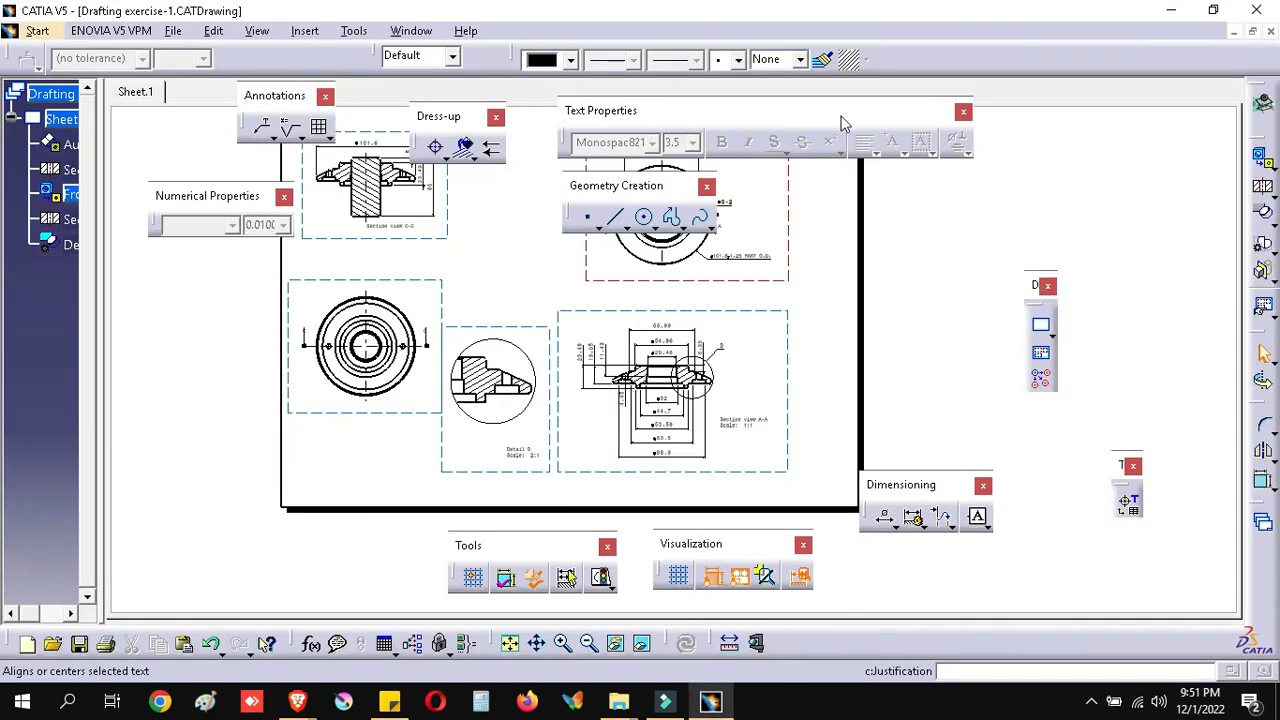
left_click_drag(437, 117, 400, 70)
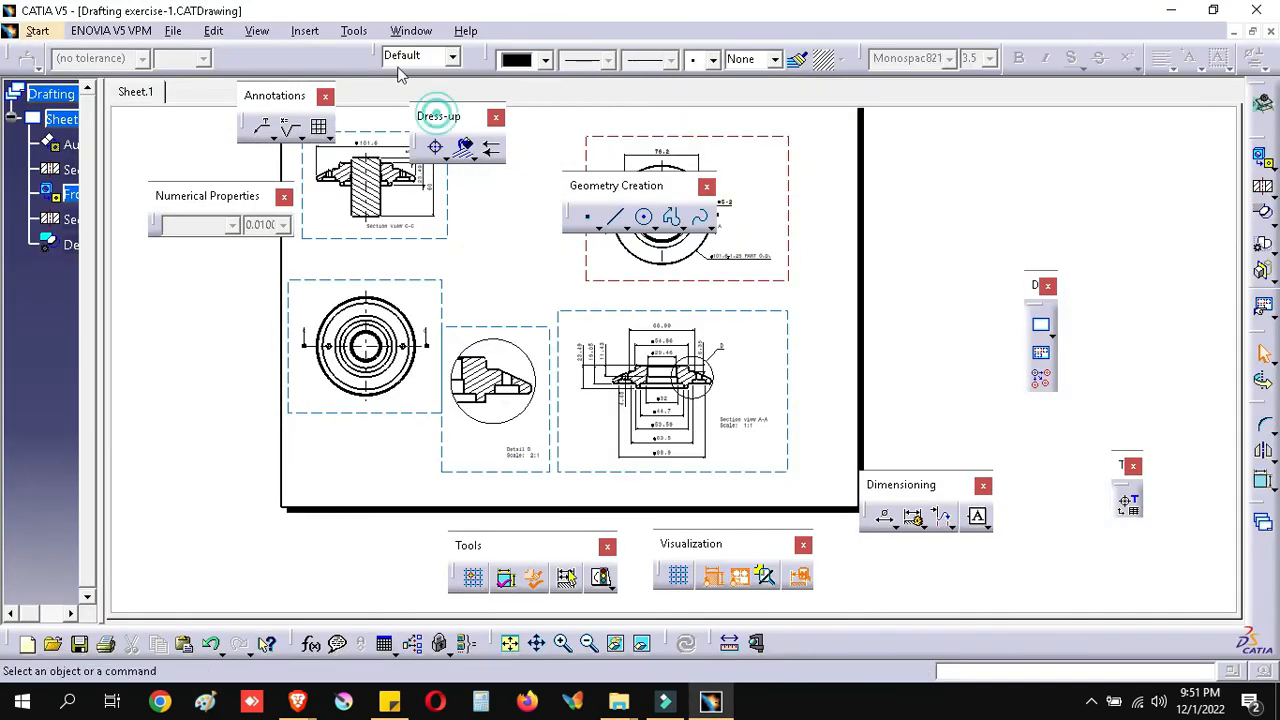
mouse_move(261, 95)
left_mouse_down()
mouse_move(241, 64)
mouse_move(228, 95)
left_mouse_up()
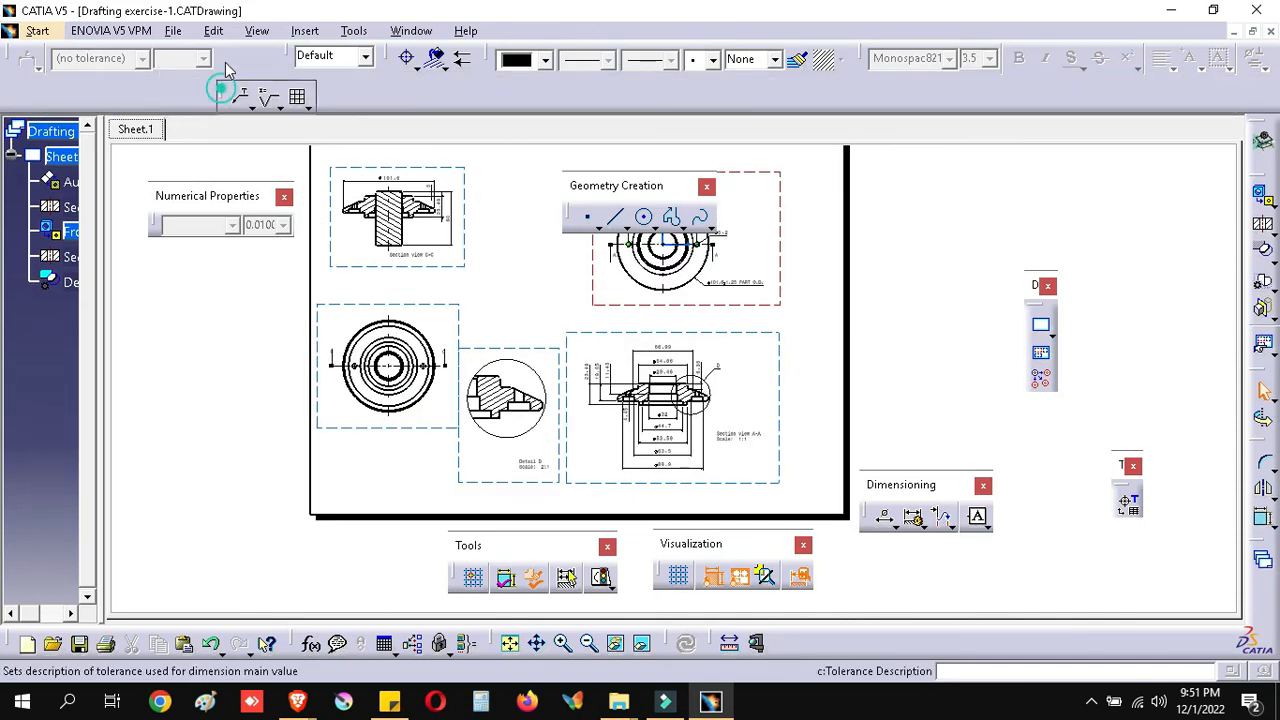
left_click(1128, 257)
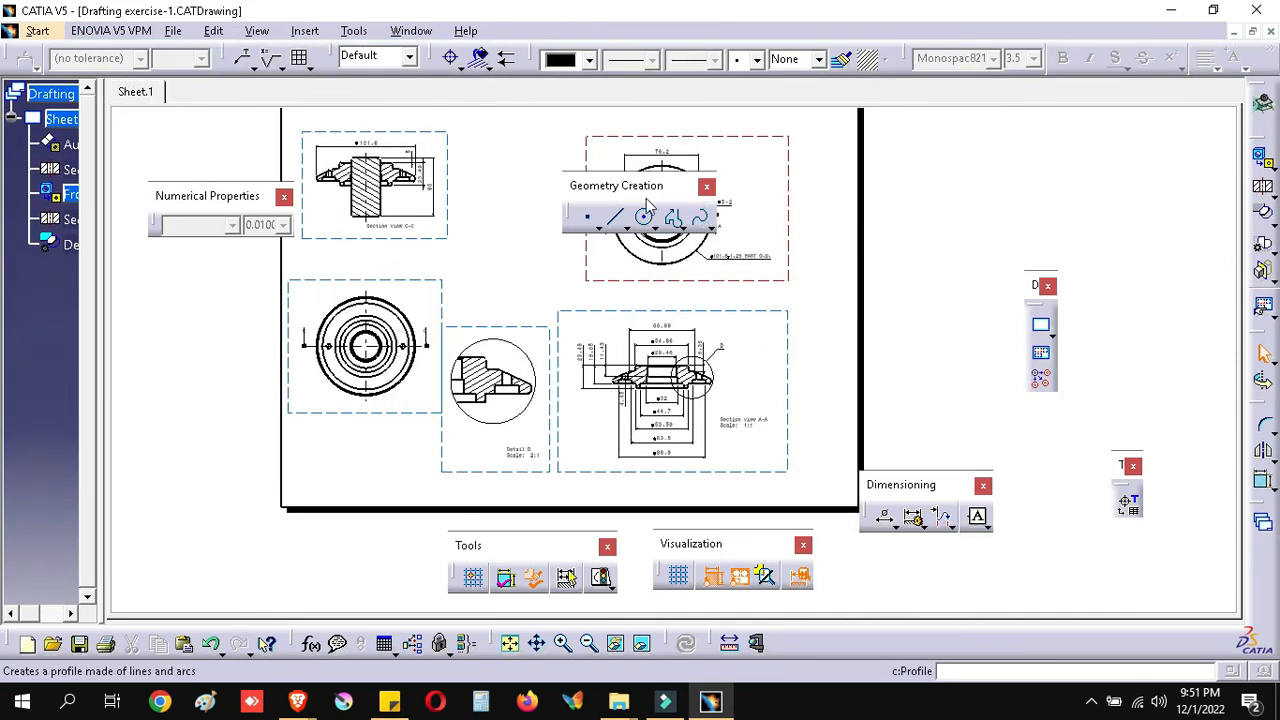
left_click_drag(618, 190, 1059, 142)
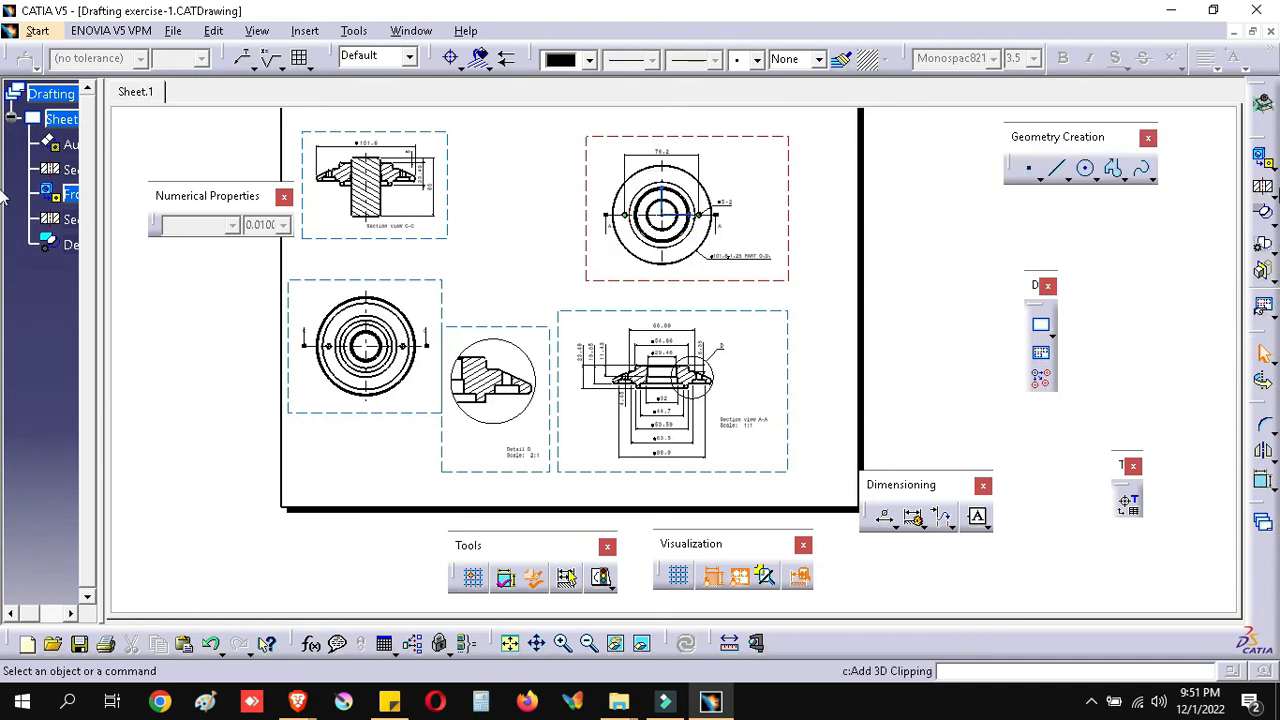
Step: Start an Isometric View and switch to the Shaft Assy.CATProduct window to choose its 3D reference
left_click(1272, 172)
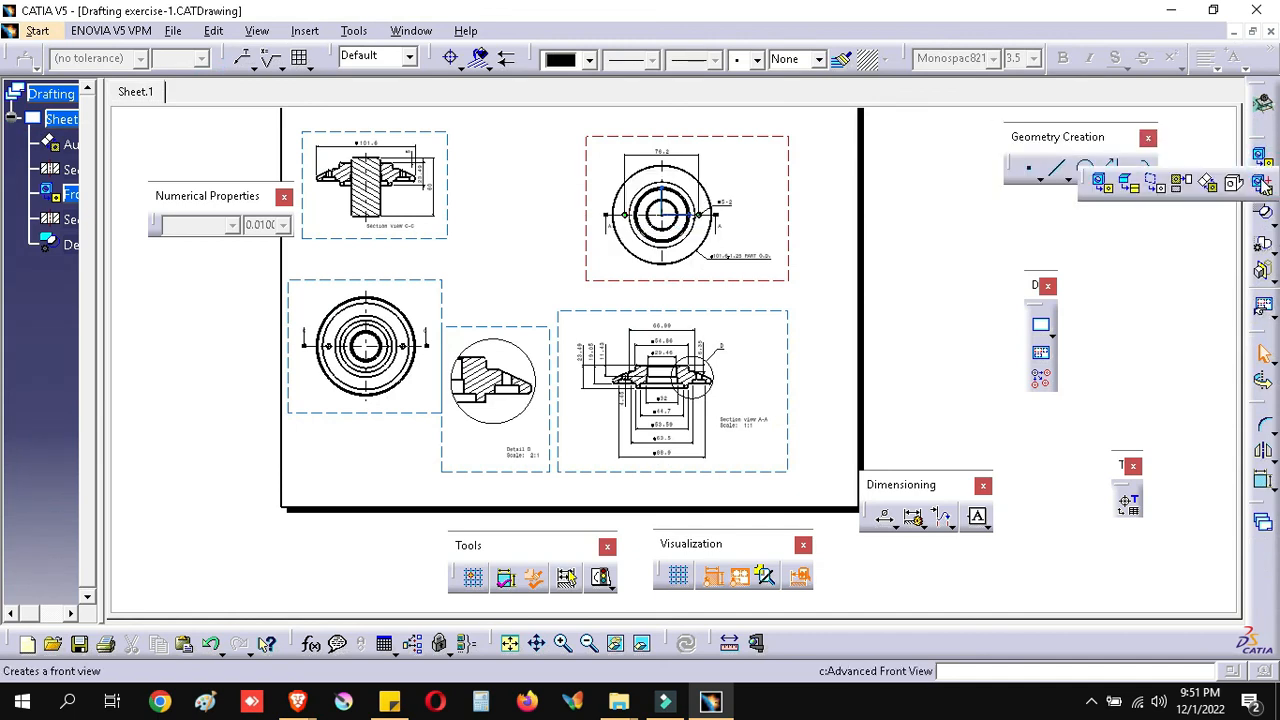
left_click(1235, 185)
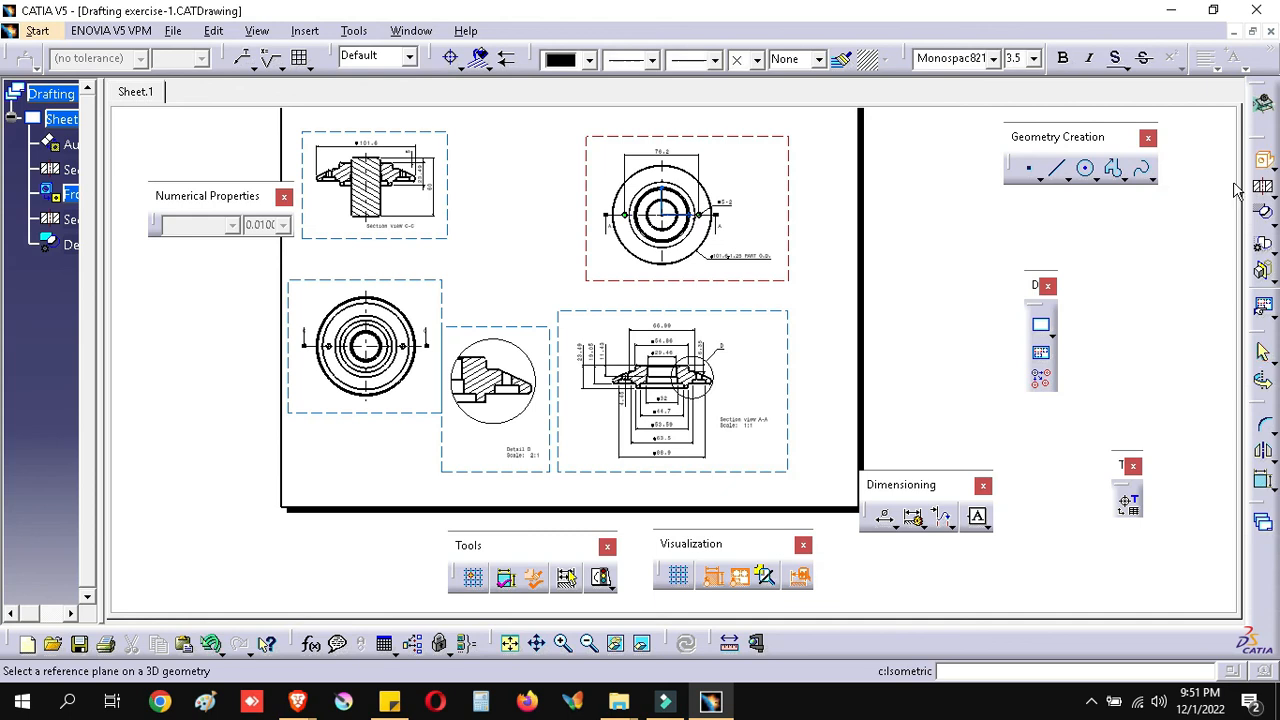
left_click(411, 30)
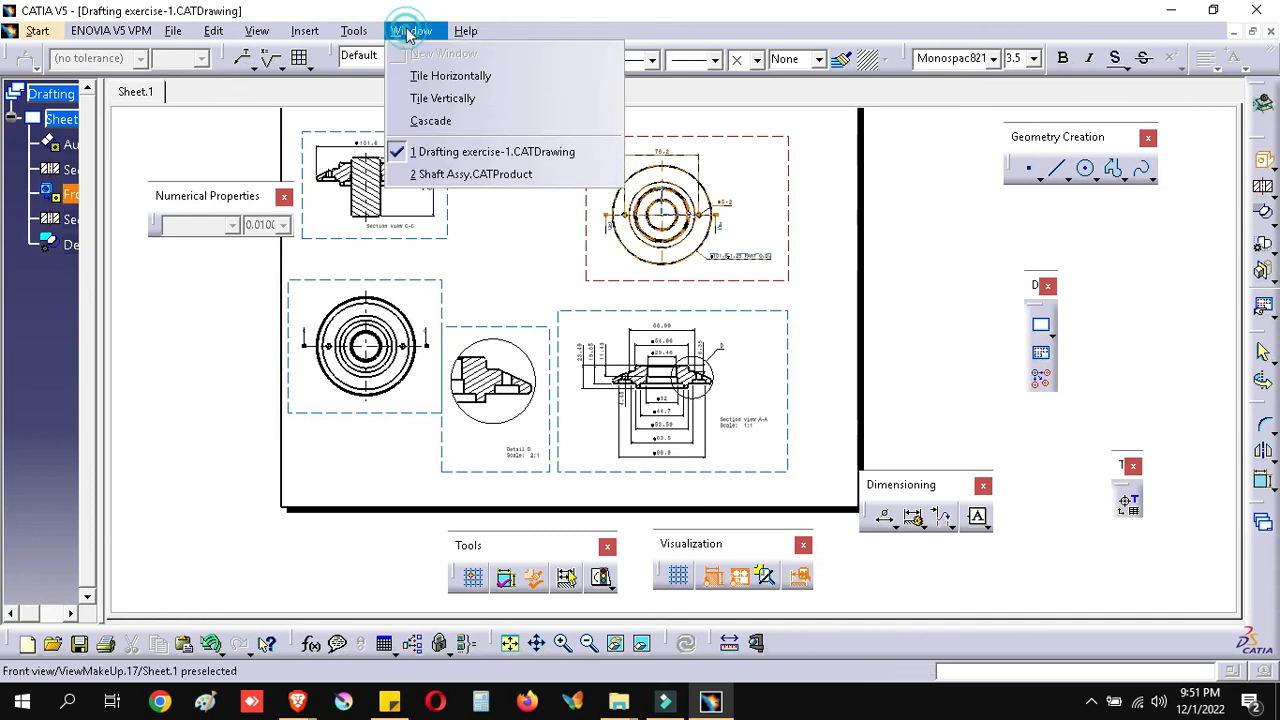
left_click(454, 158)
left_click(411, 30)
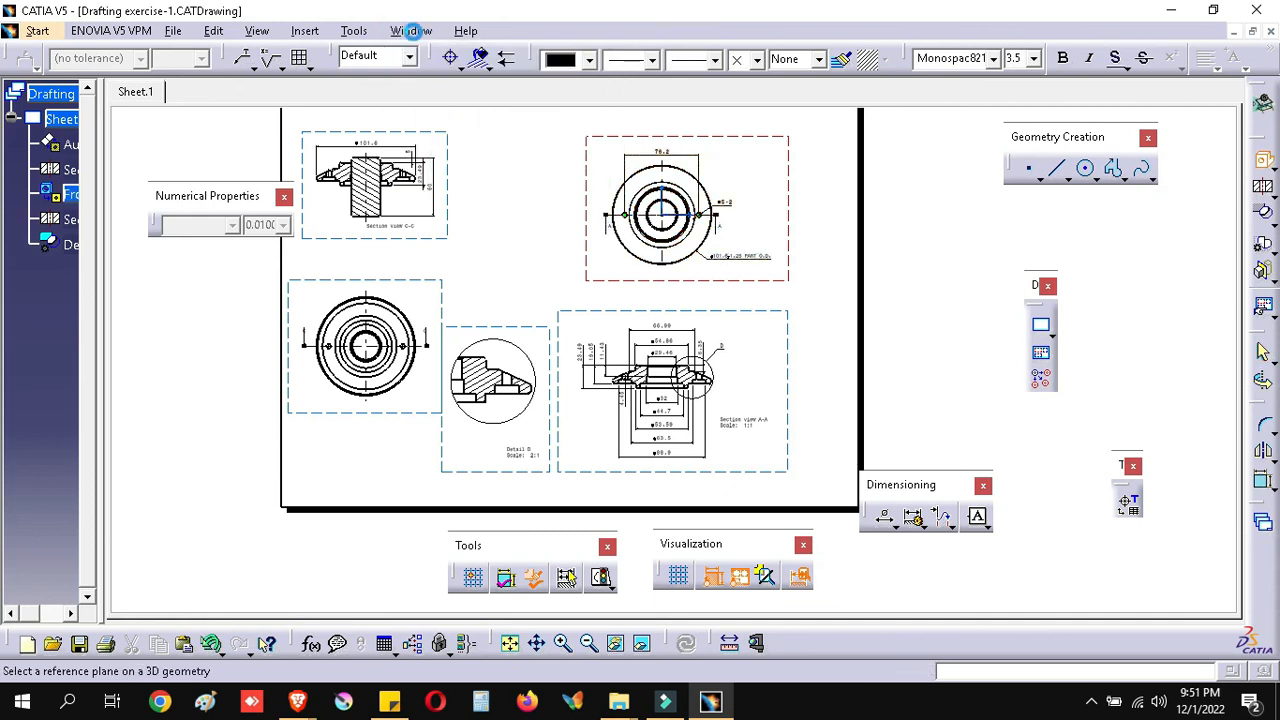
left_click(455, 174)
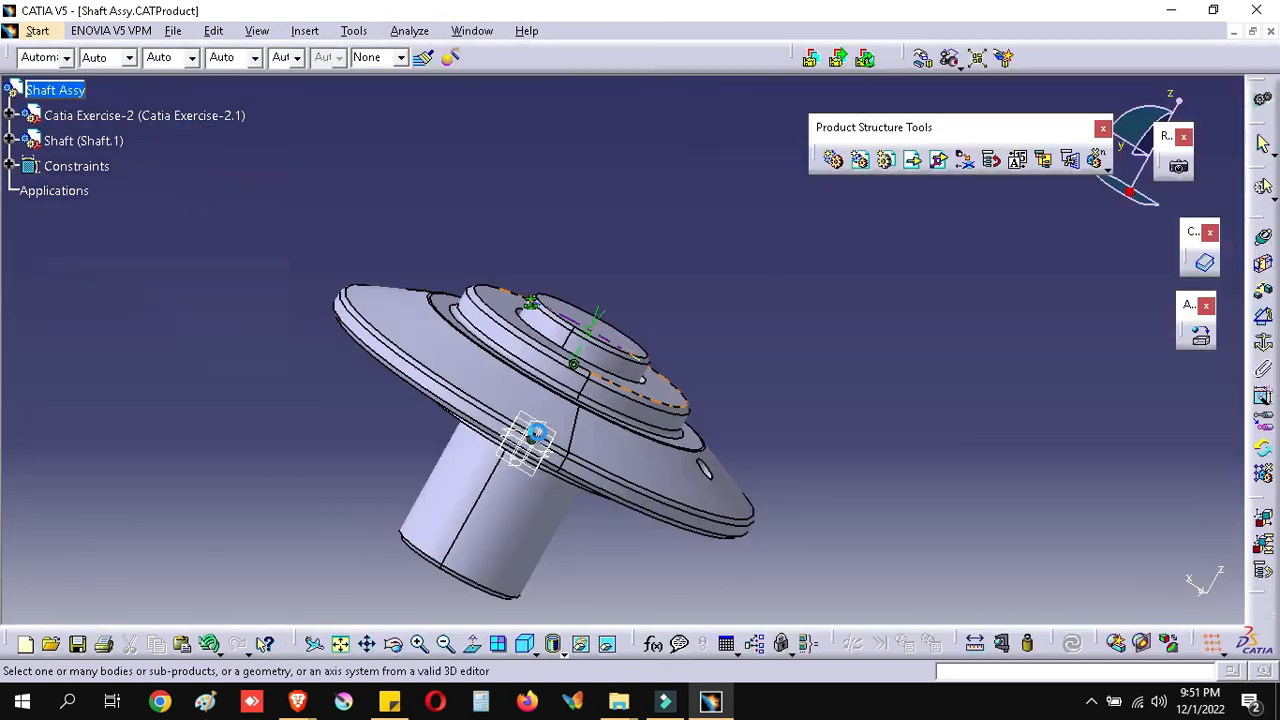
Step: Orient the shaft assembly to the standard isometric viewpoint, briefly comparing it in the four-view display
left_click(524, 643)
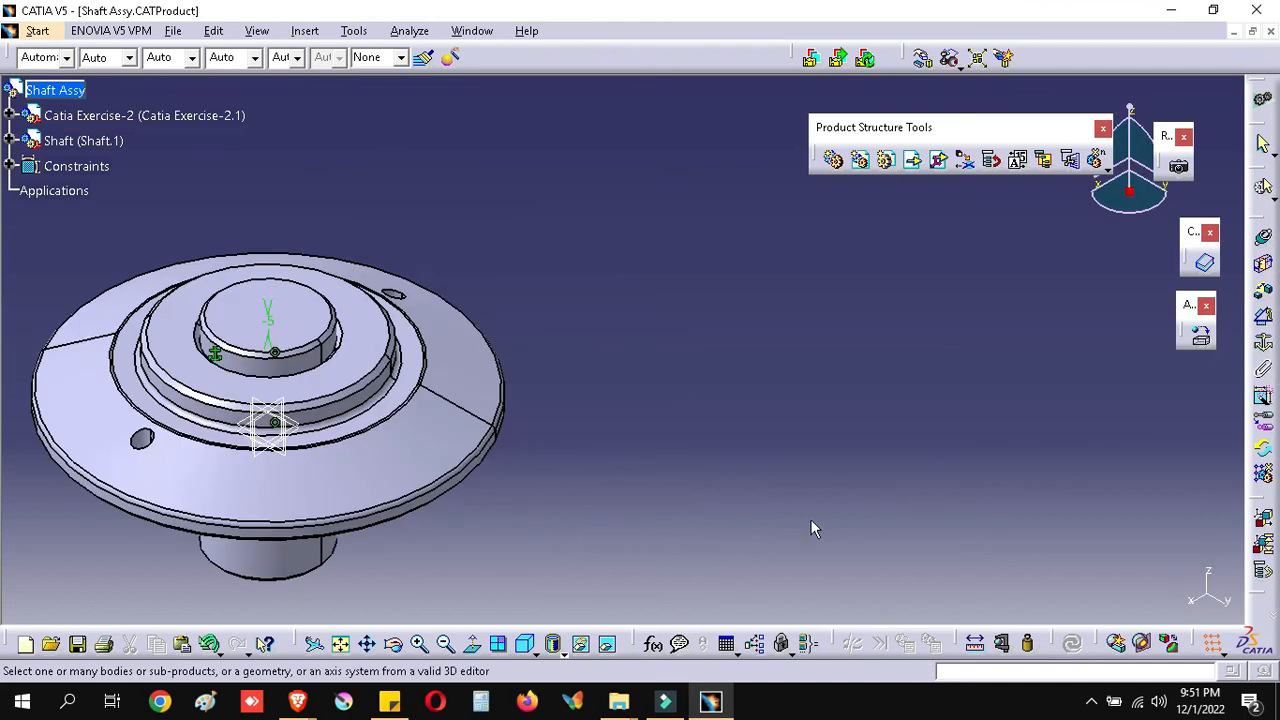
middle_click_drag(560, 431, 567, 422)
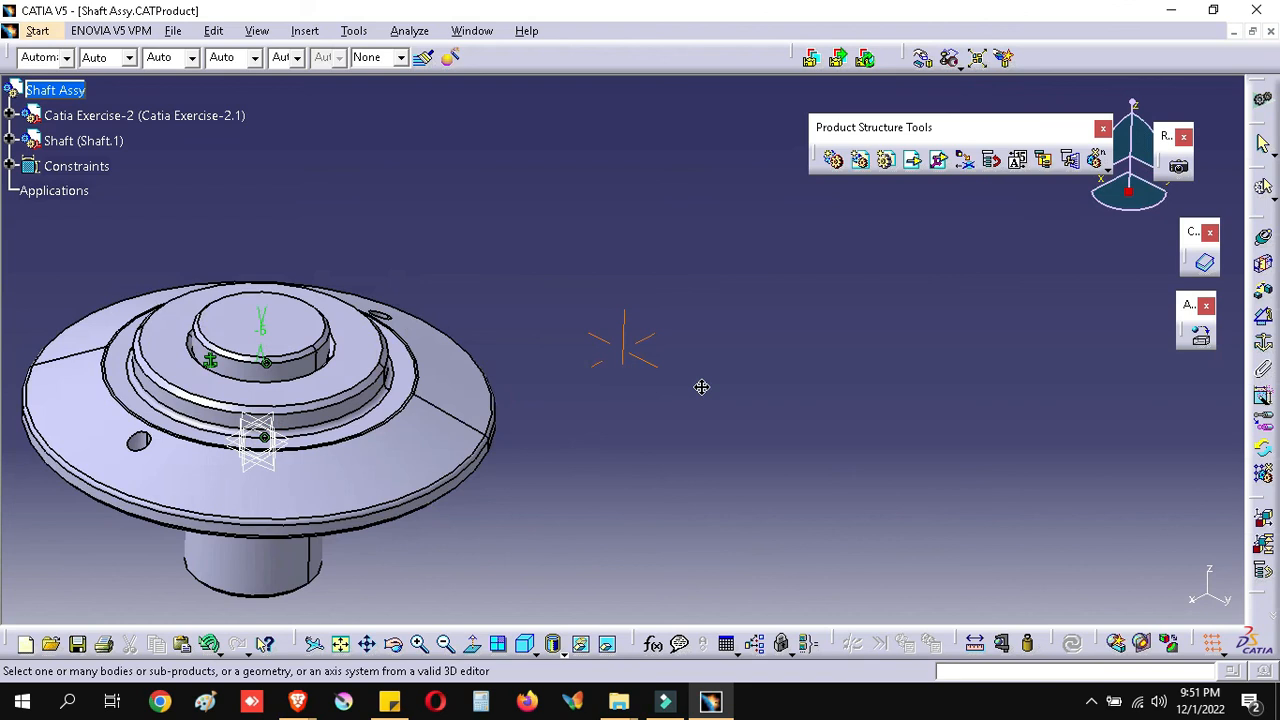
middle_click_drag(702, 387, 847, 346)
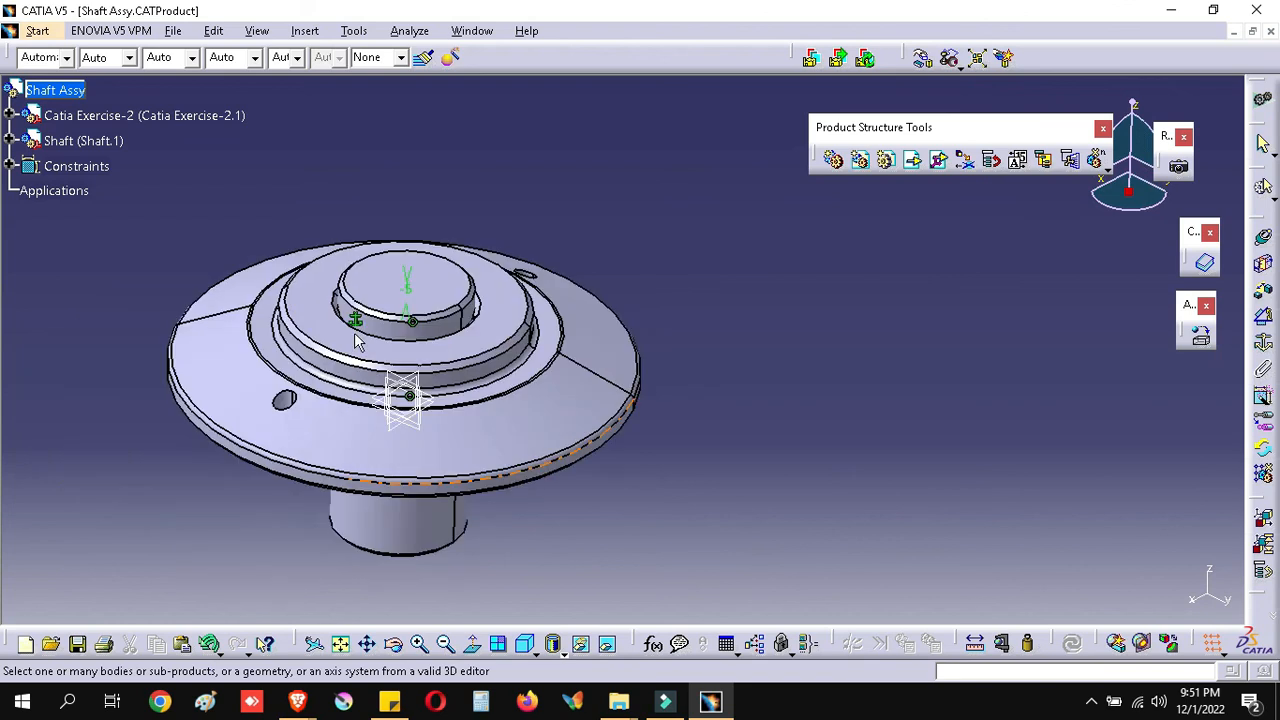
left_click(524, 644)
left_click(499, 645)
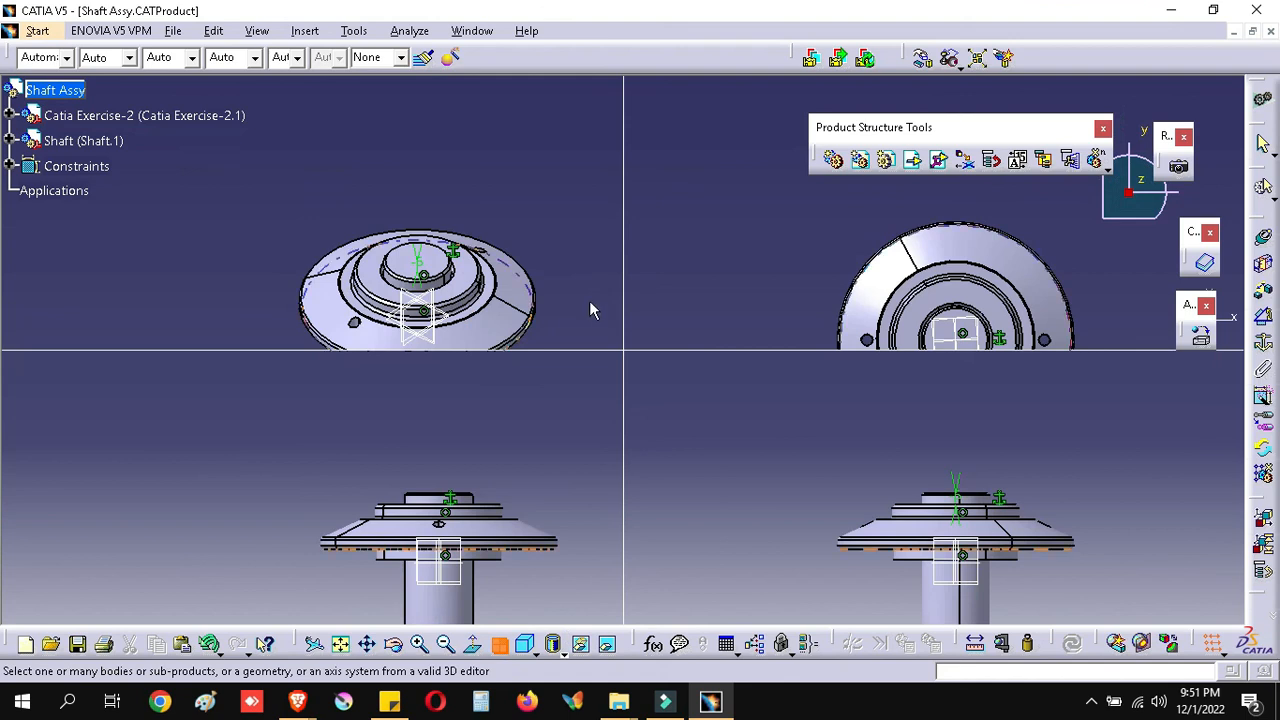
left_click(497, 644)
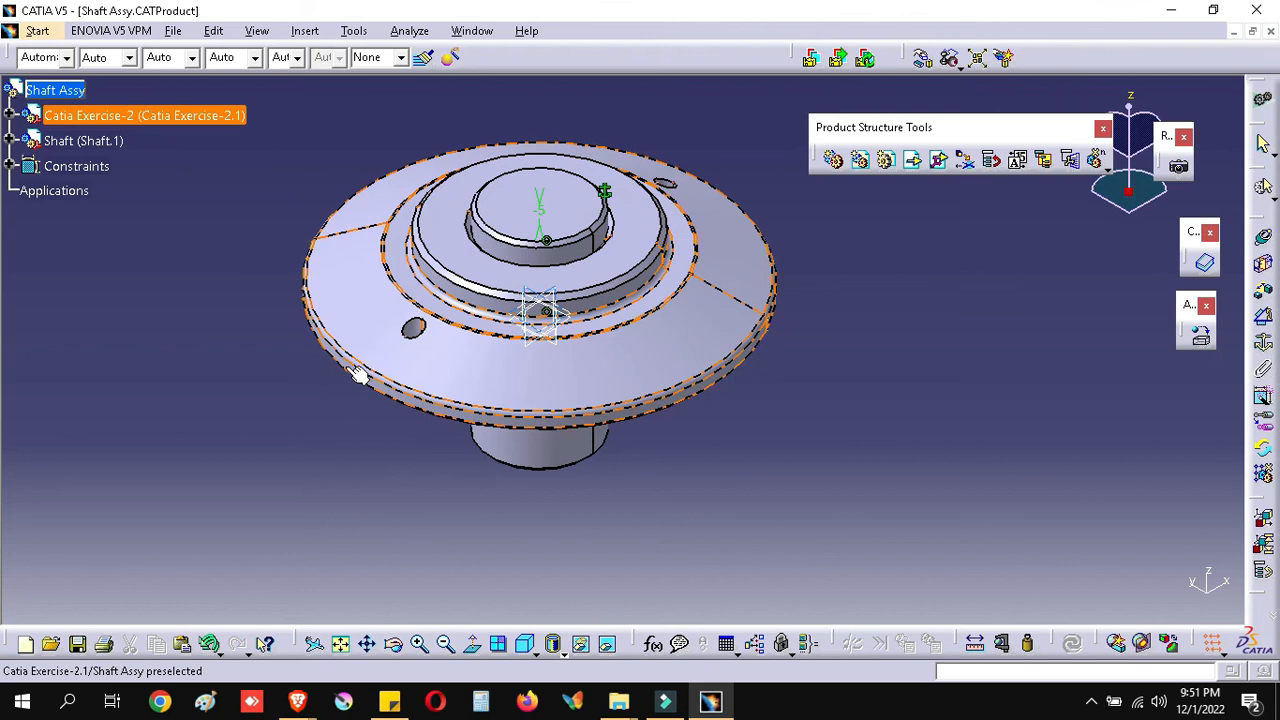
Step: Rotate the assembly slightly, pick the ring as the reference and generate its isometric view on the drawing sheet
middle_click_drag(379, 355, 200, 442)
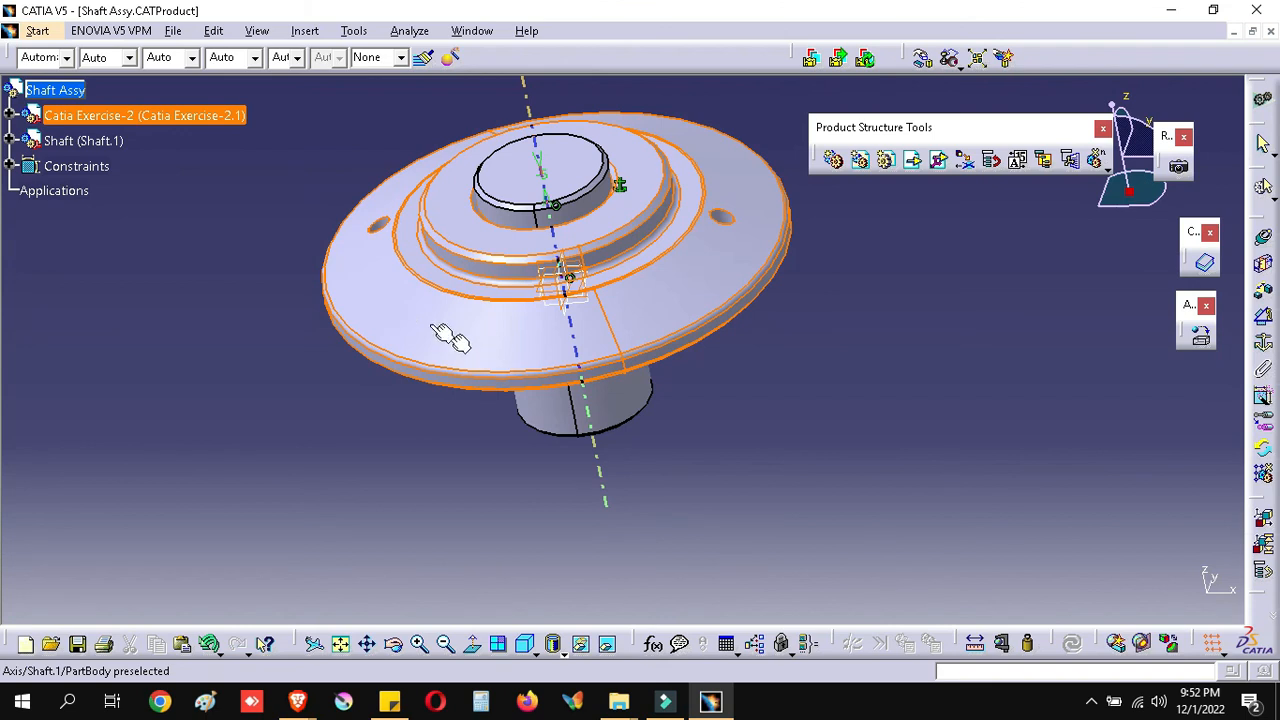
left_click(430, 325)
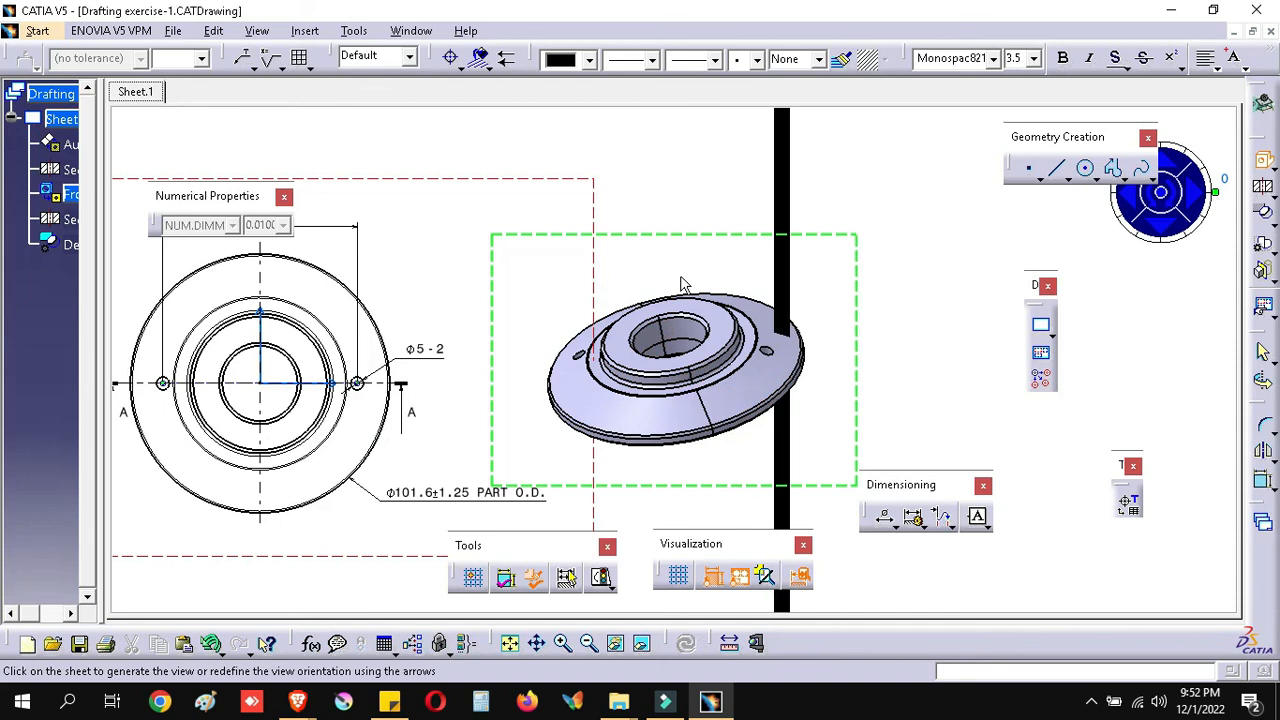
left_click(672, 192)
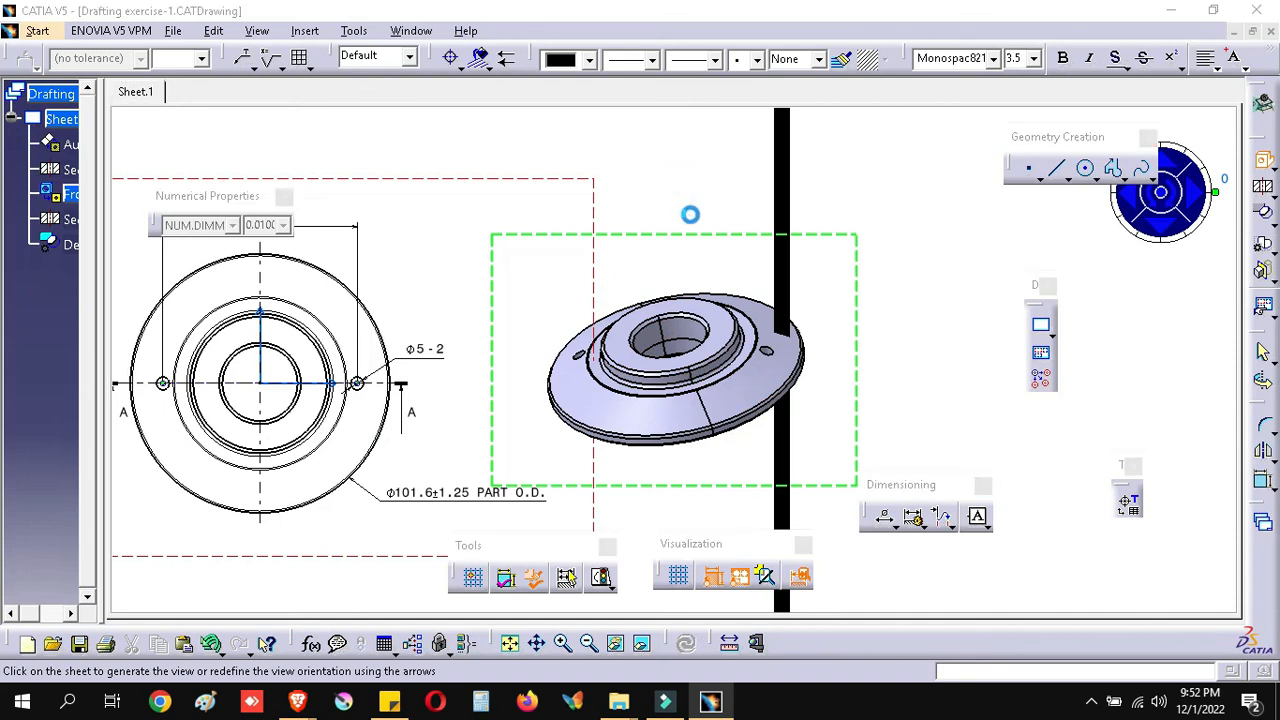
Step: Move the front view left on the sheet and place the isometric view to its upper right, inside the border
mouse_move(705, 196)
middle_mouse_down()
mouse_move(709, 254)
mouse_move(747, 239)
mouse_move(748, 293)
mouse_move(763, 209)
mouse_move(663, 189)
middle_mouse_up()
double_click(625, 187)
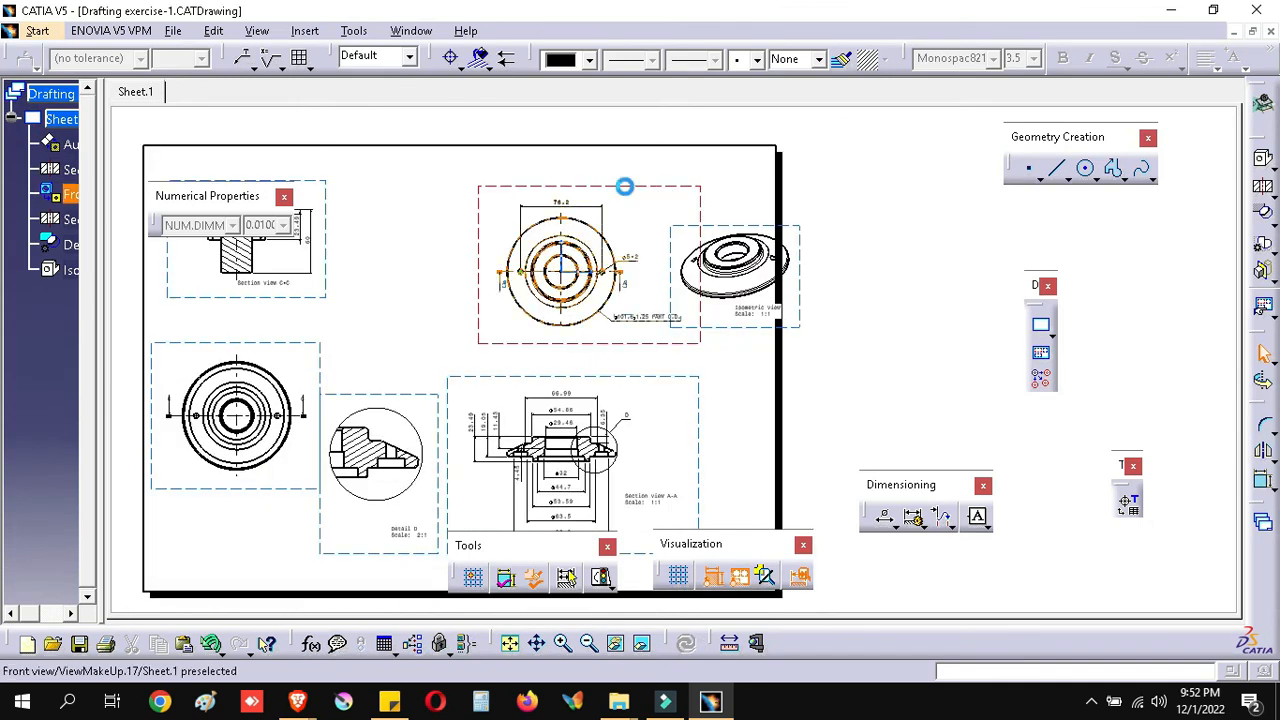
left_click_drag(606, 186, 556, 186)
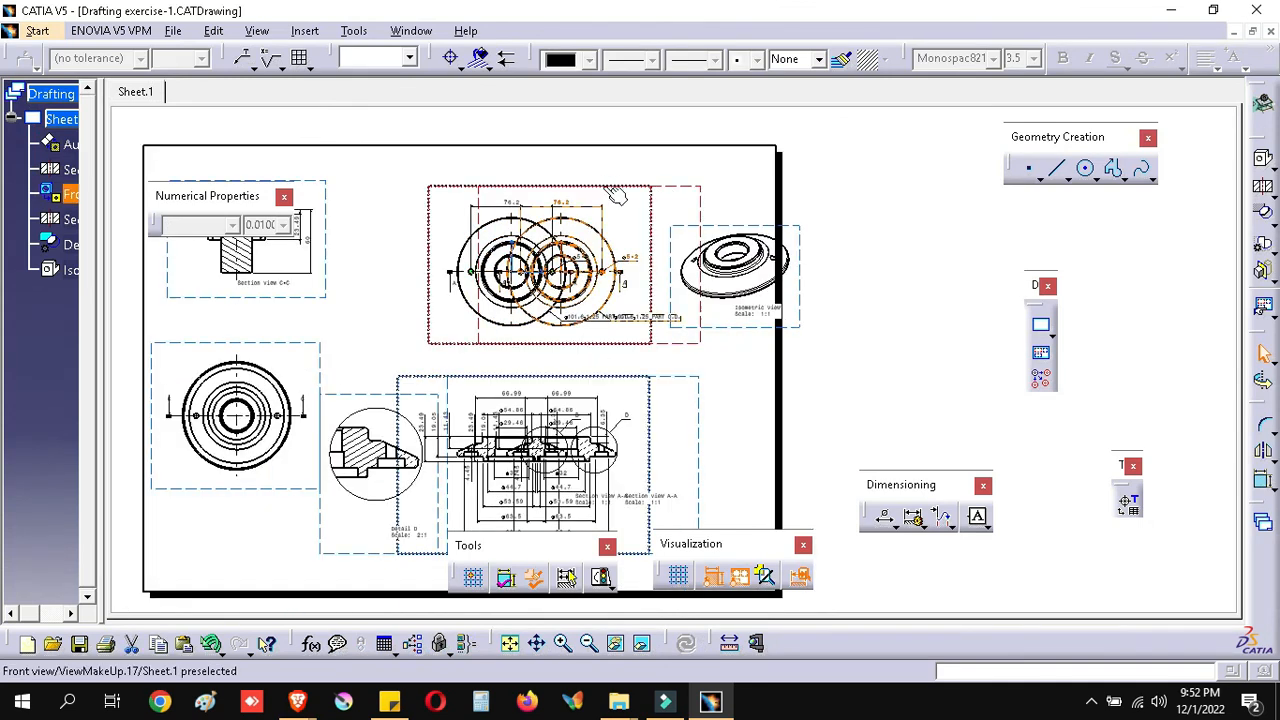
left_click_drag(746, 225, 691, 185)
Step: Move the Detail D view to the right of Section view A-A
left_click(578, 472)
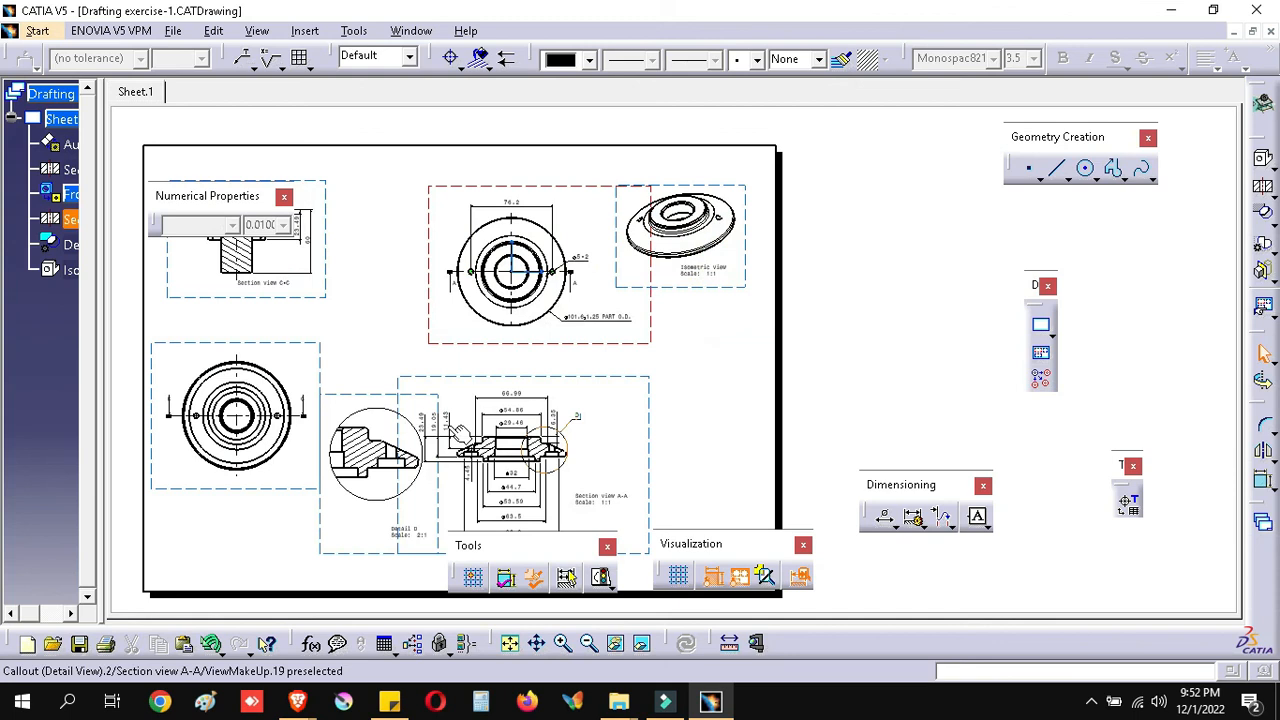
left_click_drag(382, 400, 687, 386)
left_click(855, 378)
mouse_move(846, 366)
middle_mouse_down()
mouse_move(817, 409)
mouse_move(870, 333)
middle_mouse_up()
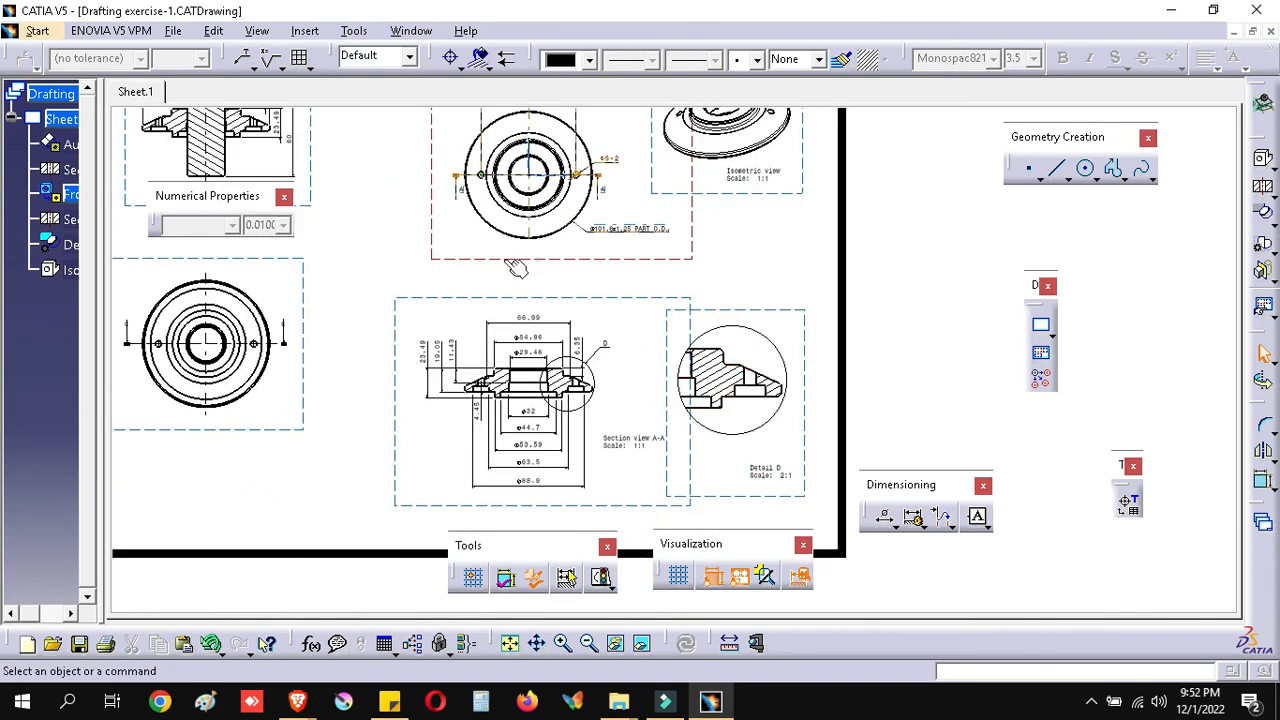
Step: Shift the front view and its aligned Section view A-A left, clear of Detail D, and save the drawing
left_click_drag(469, 259, 482, 260)
left_click(903, 343)
key("ctrl+s")
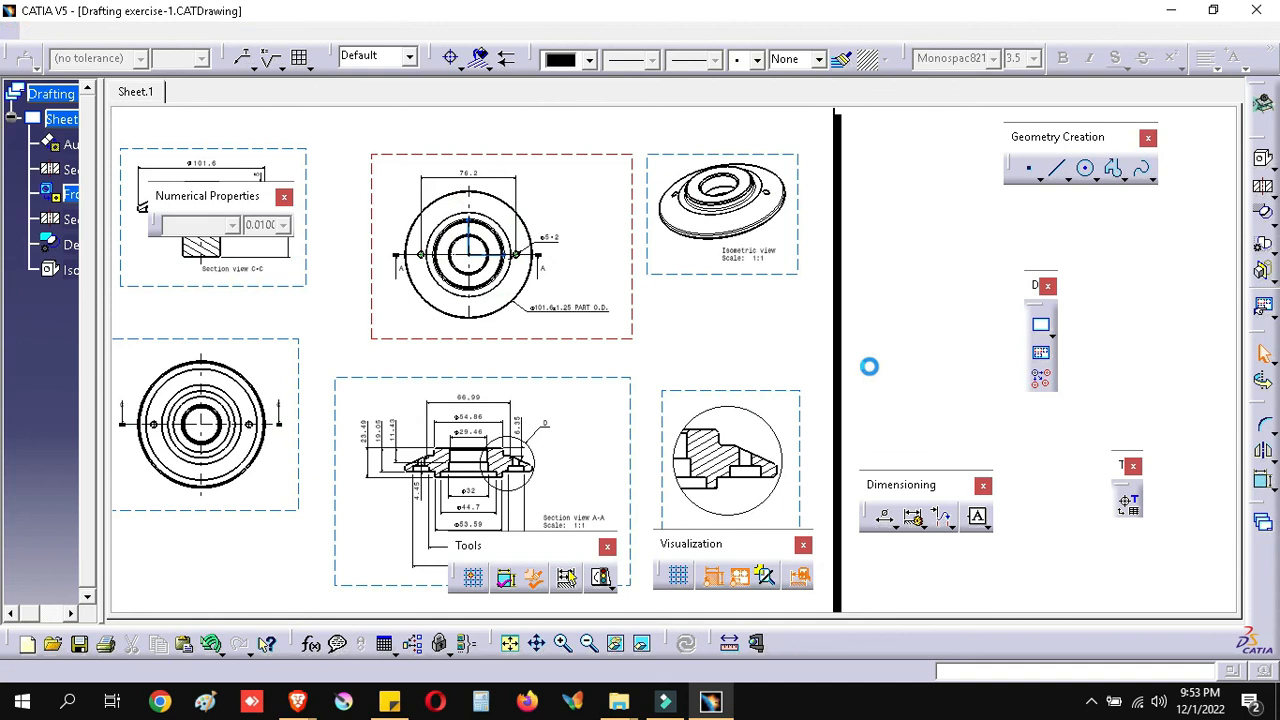
left_click(676, 409)
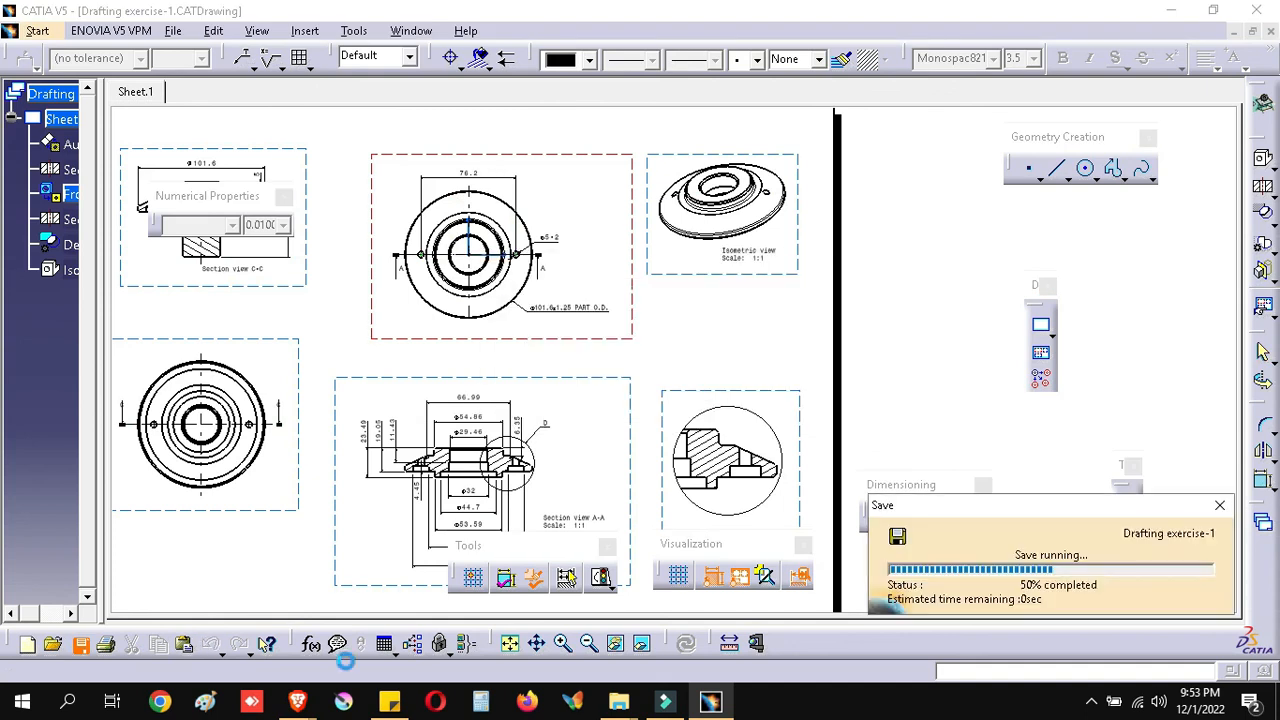
Step: Switch to the Cad Training call in Google Meet and look through the full list of participants
mouse_move(305, 701)
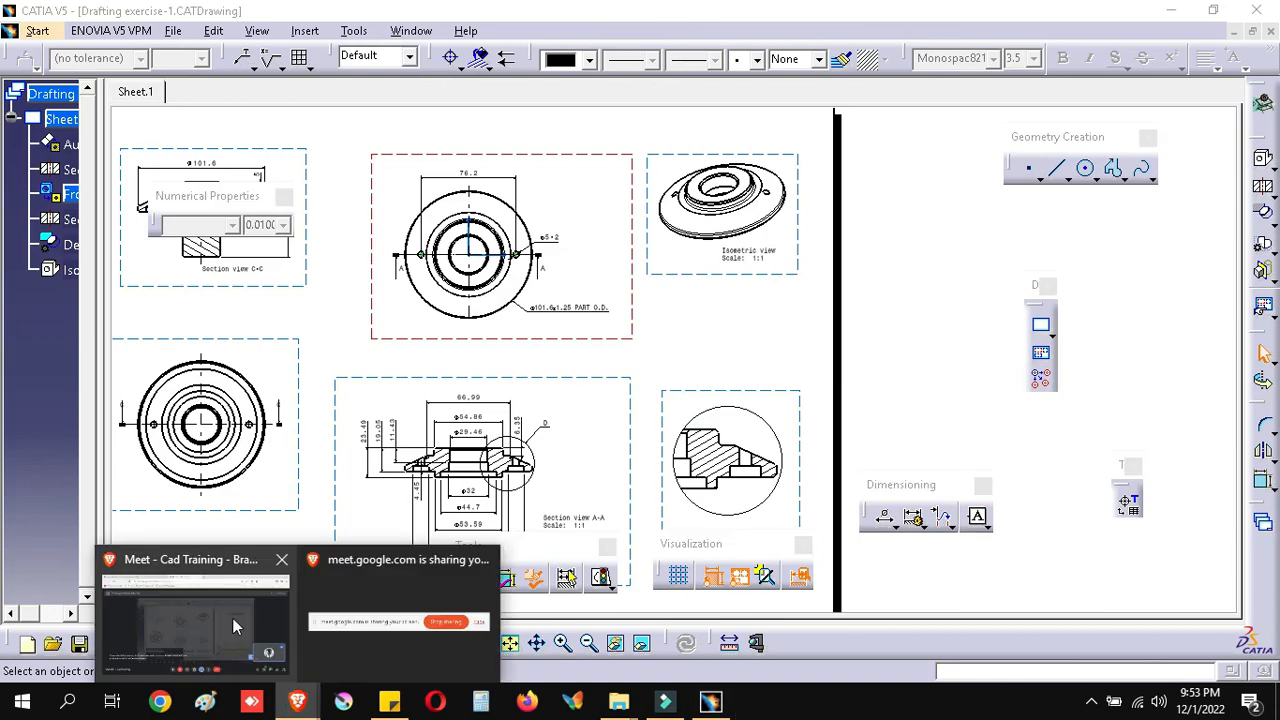
left_click(235, 622)
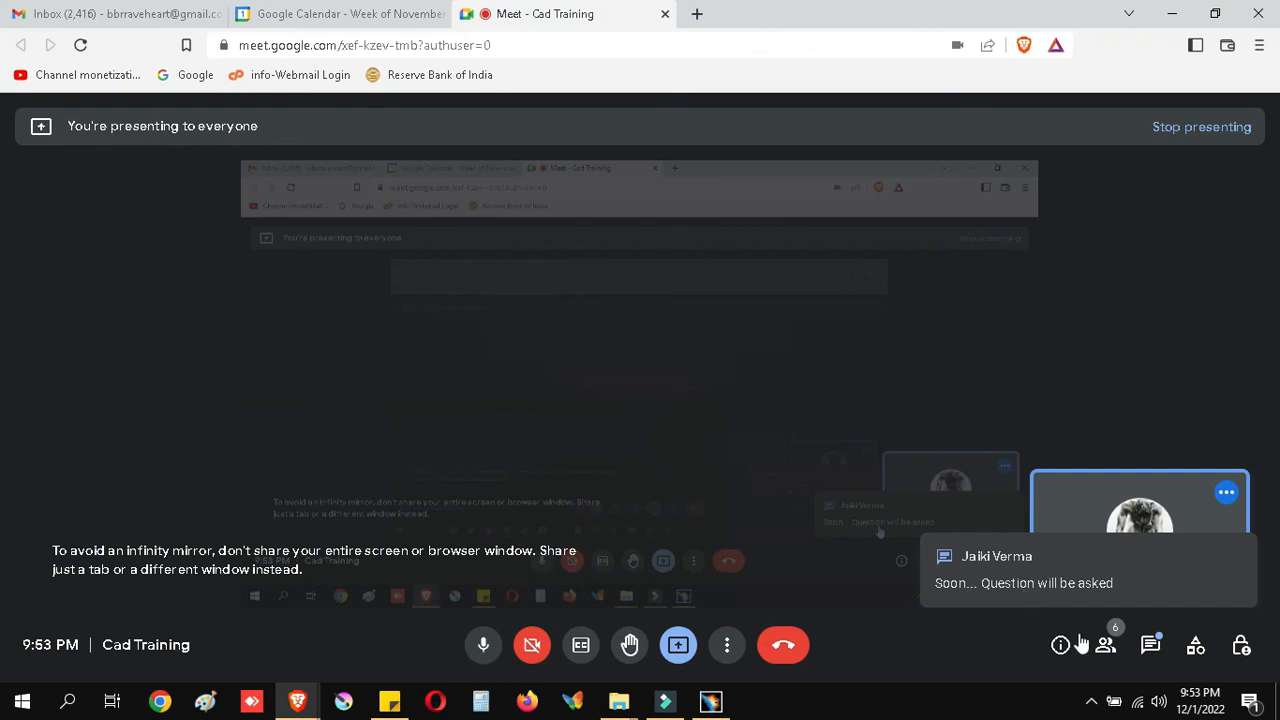
left_click(1105, 647)
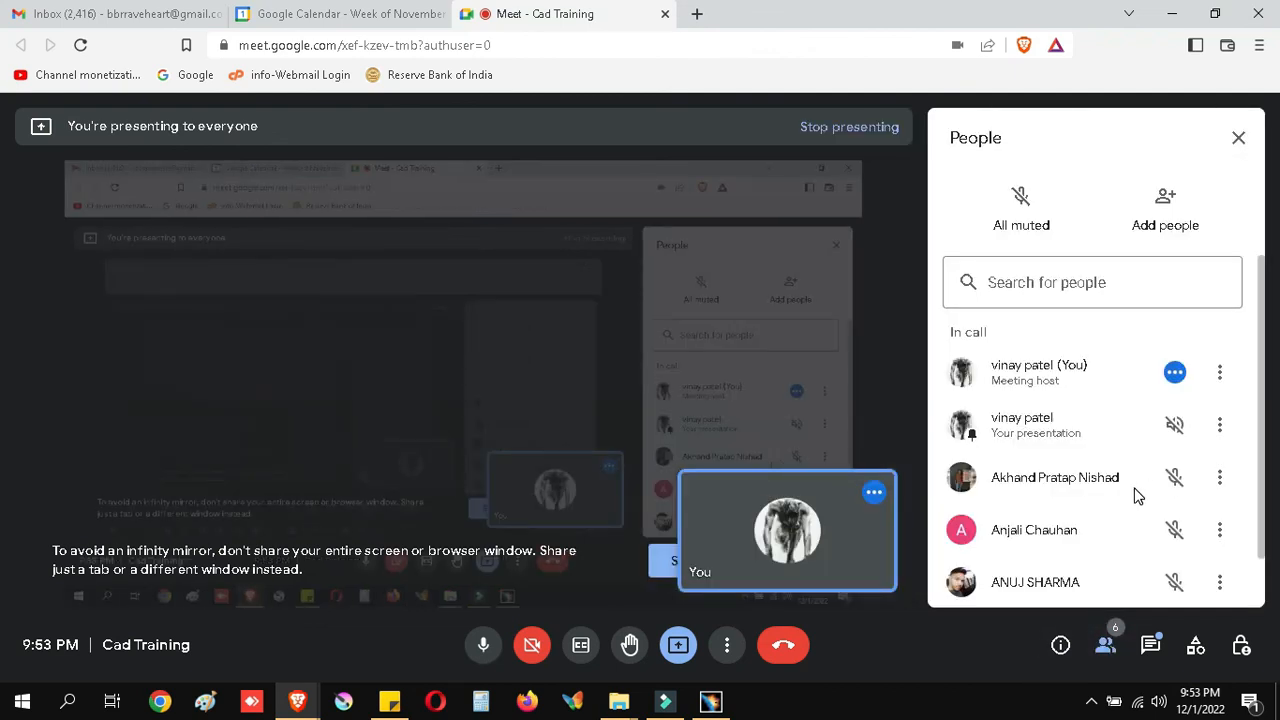
scroll(1137, 495, "down", 1)
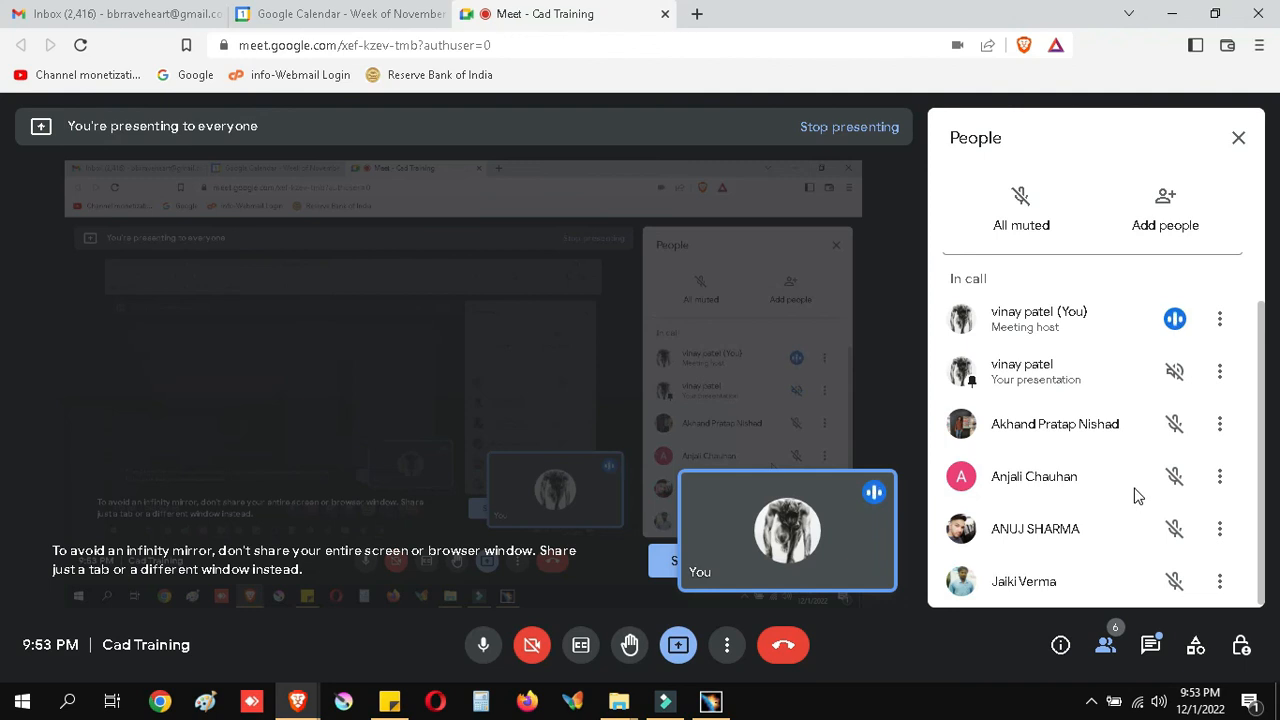
Step: End the Cad Training video call for everyone and switch to Wondershare Filmora
left_click(790, 648)
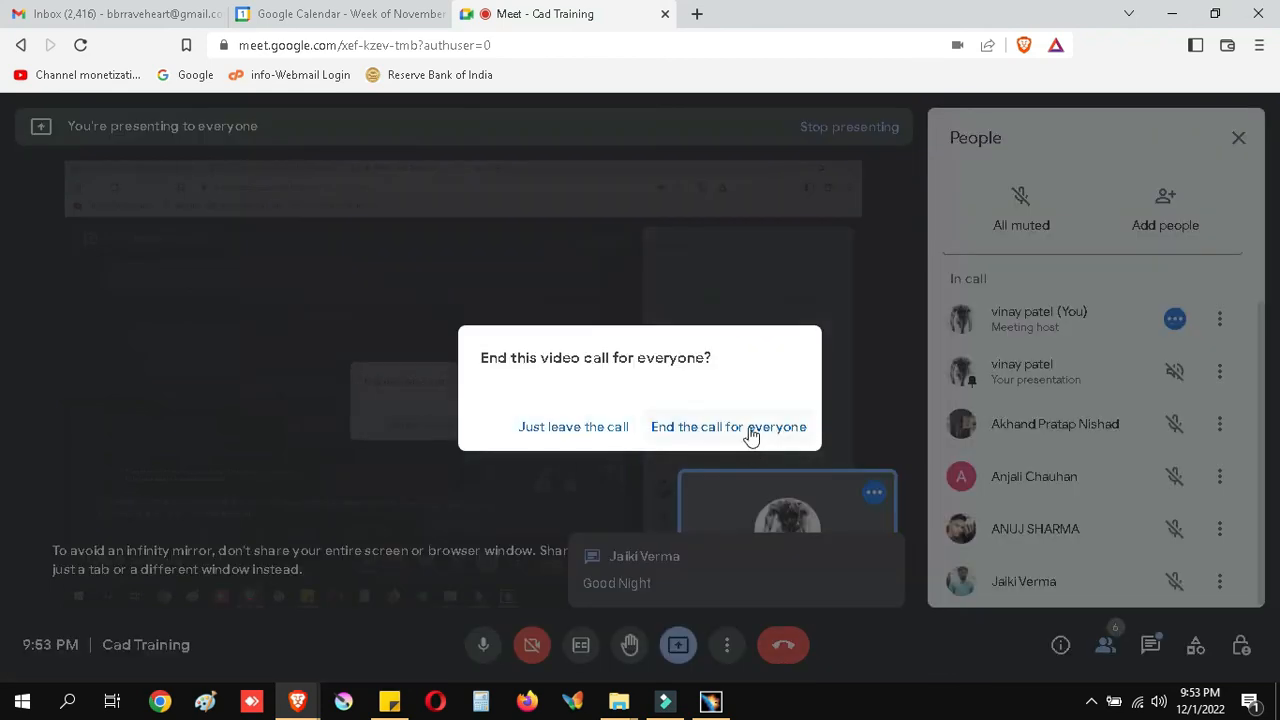
left_click(749, 427)
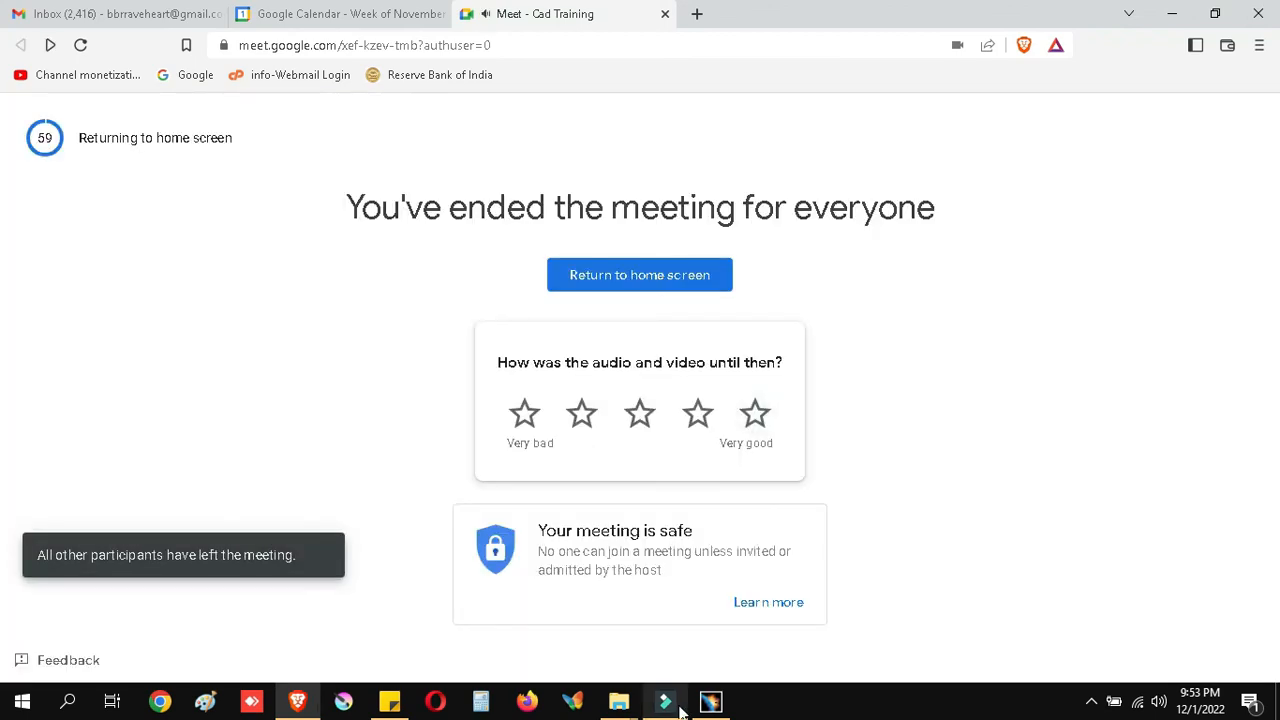
left_click(665, 702)
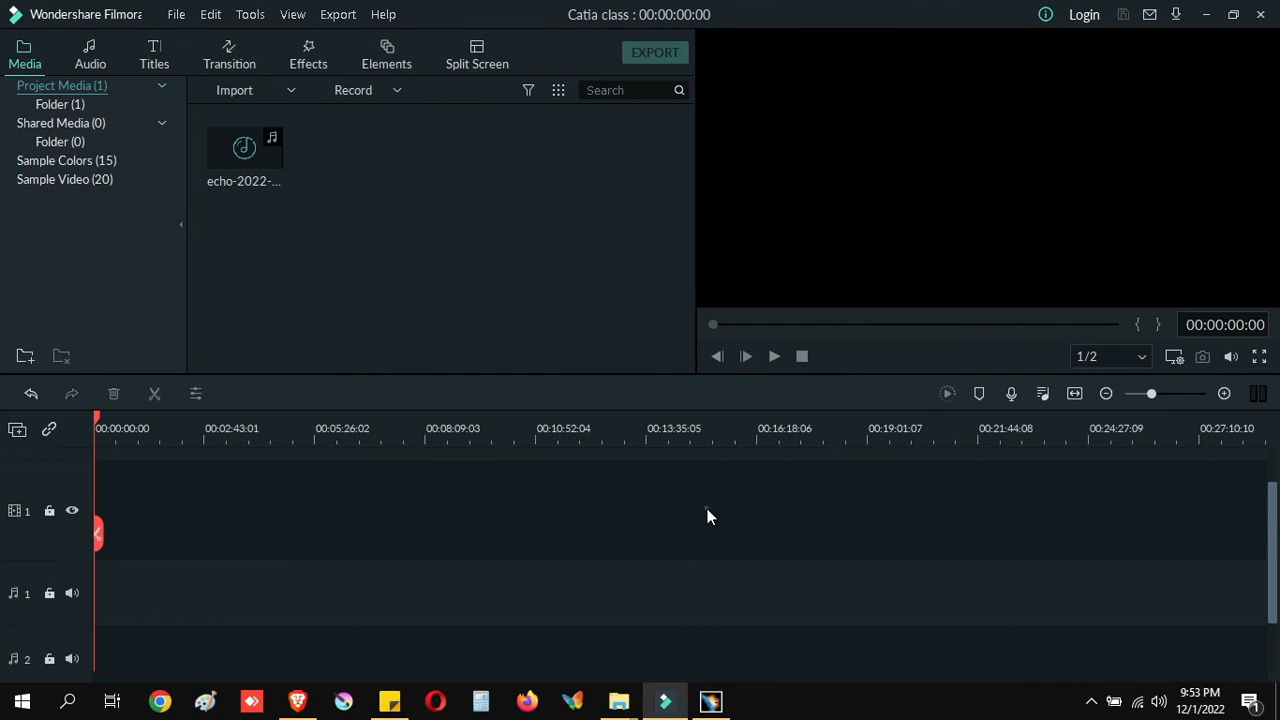